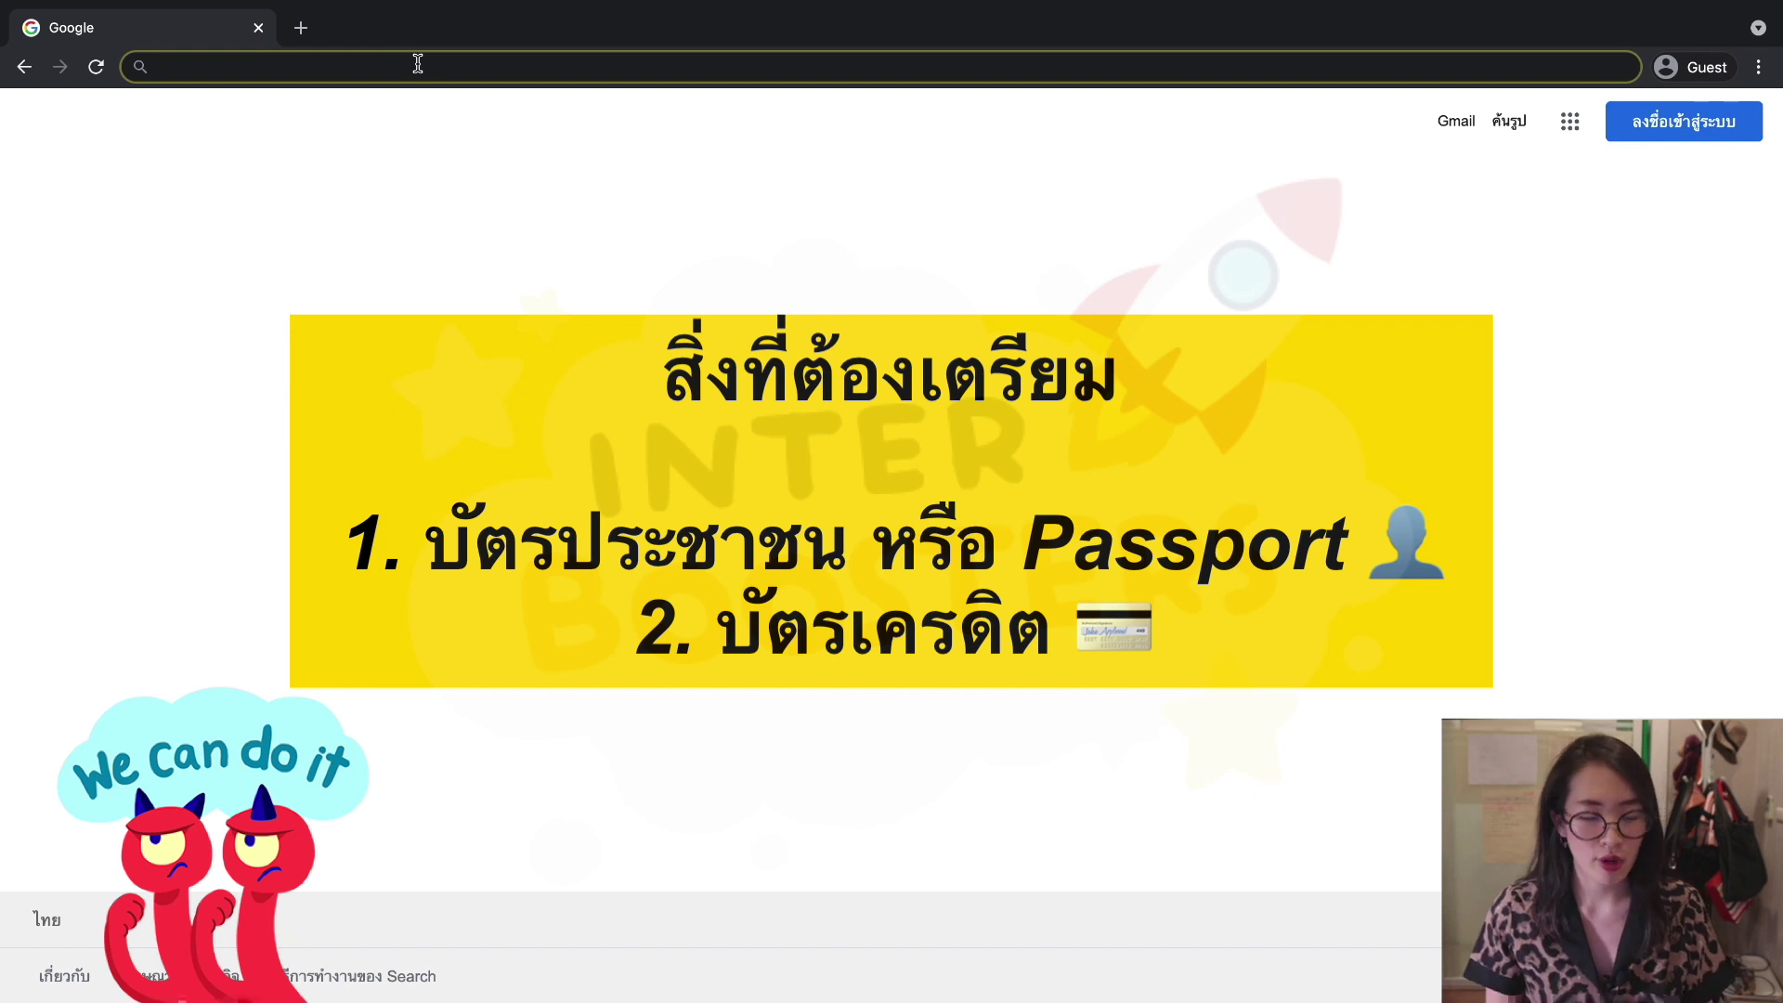
{"action": "type", "text": "ww"}
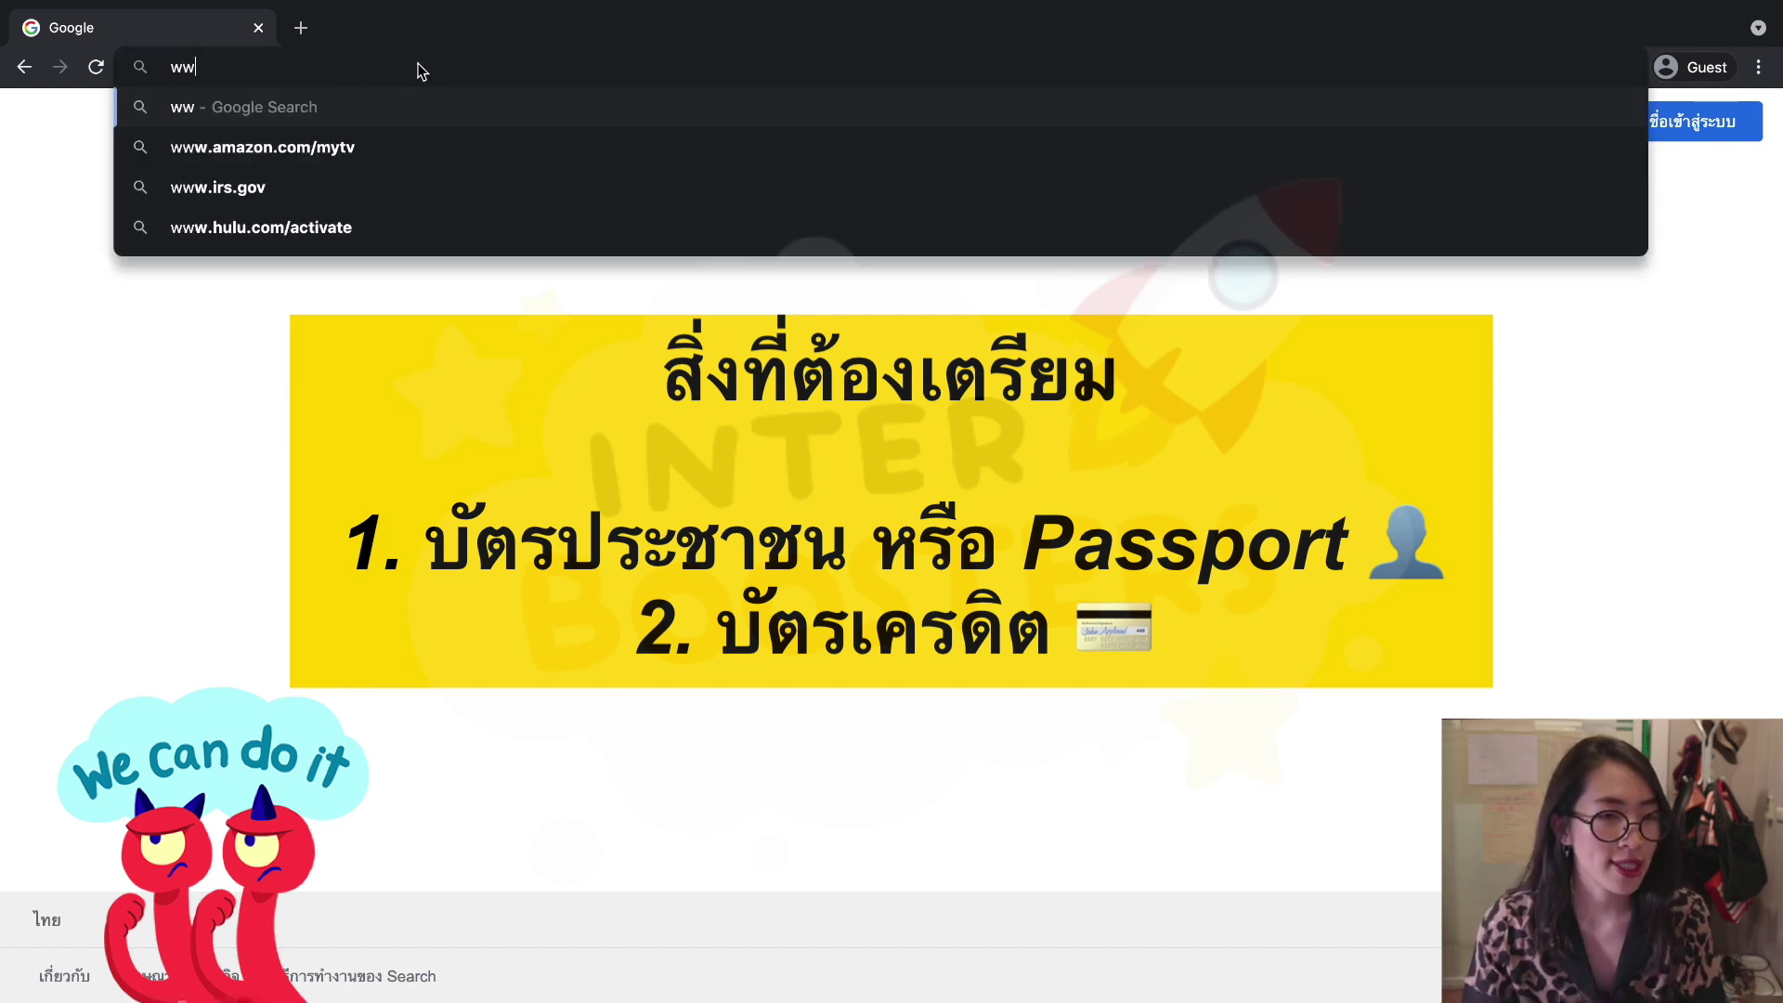
{"action": "type", "text": "w.collegeboar"}
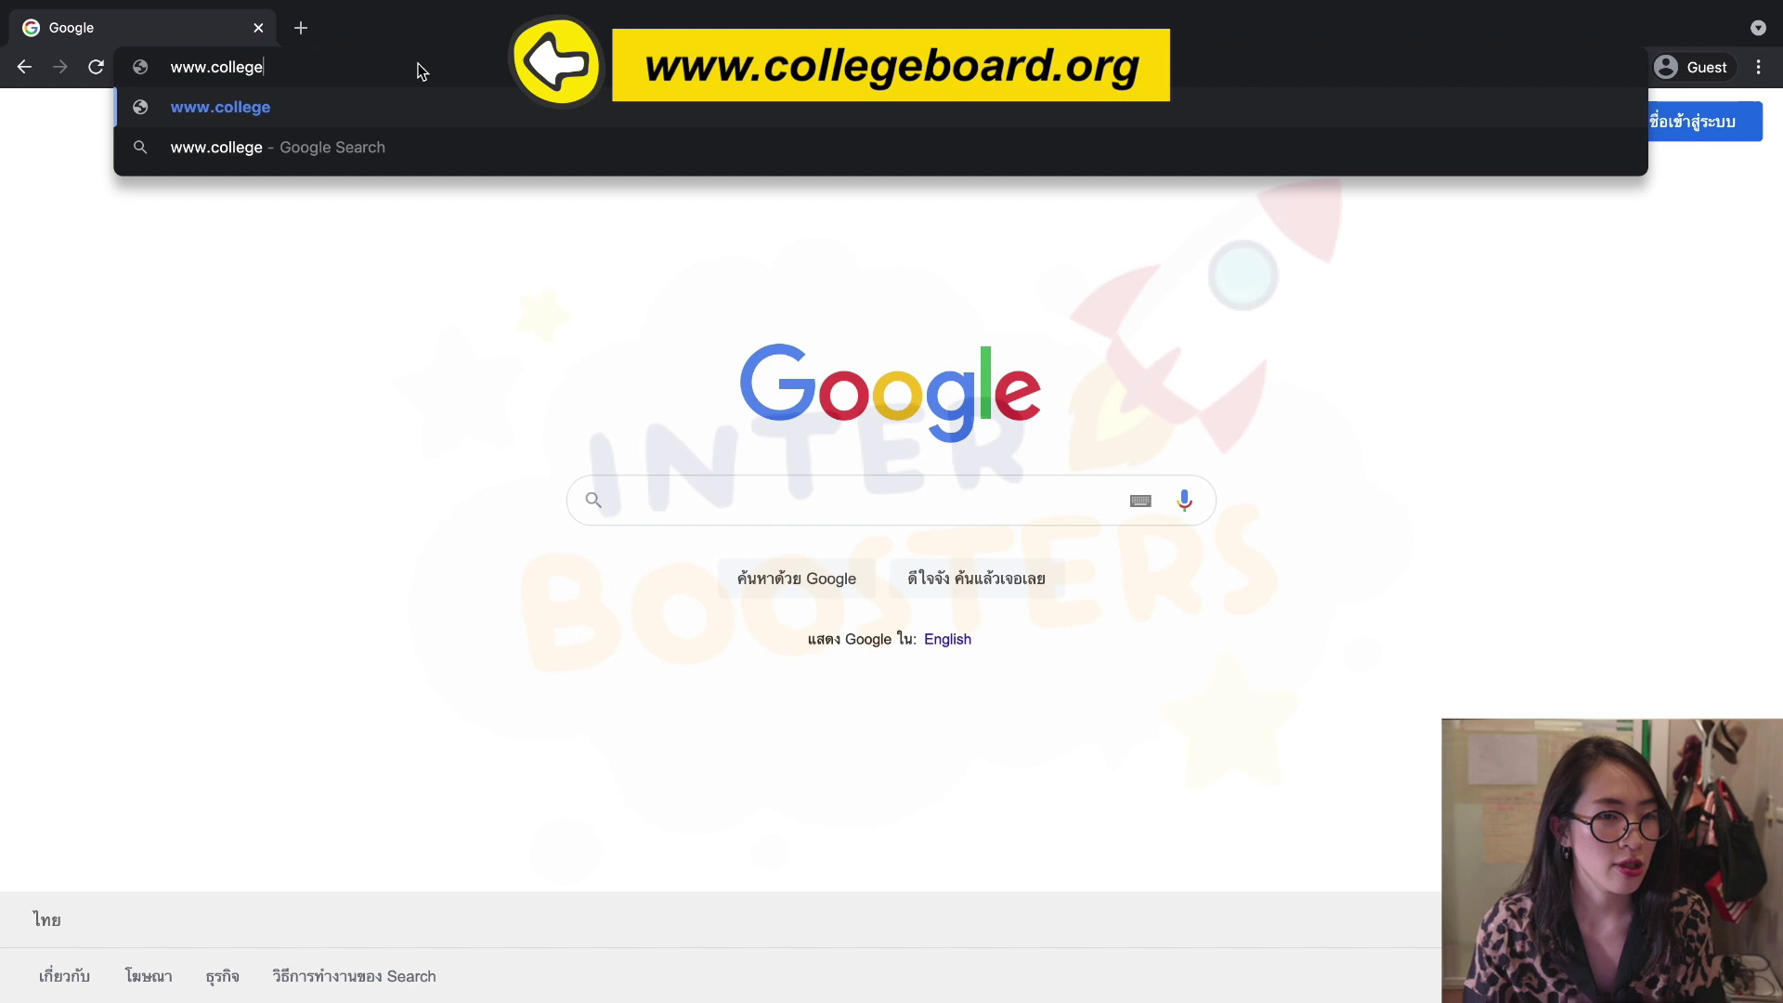
{"action": "type", "text": "d.org"}
{"action": "key", "text": "Return"}
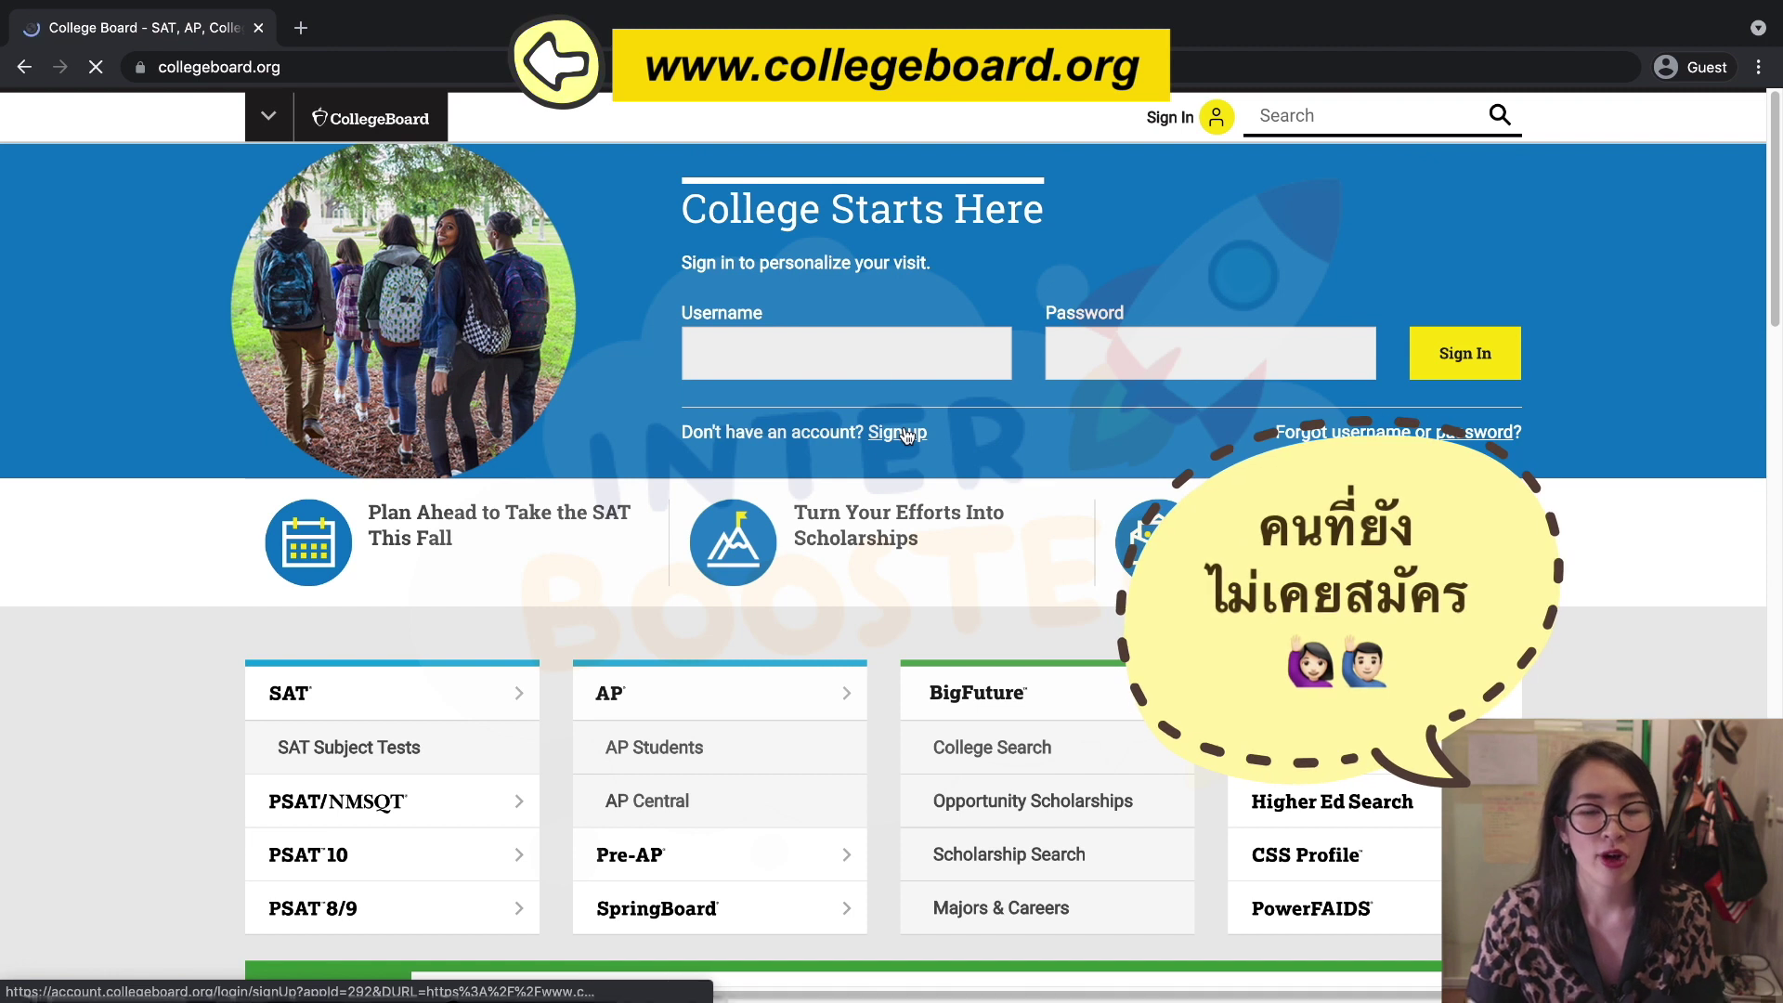
{"action": "left_click", "coordinate": [907, 434]}
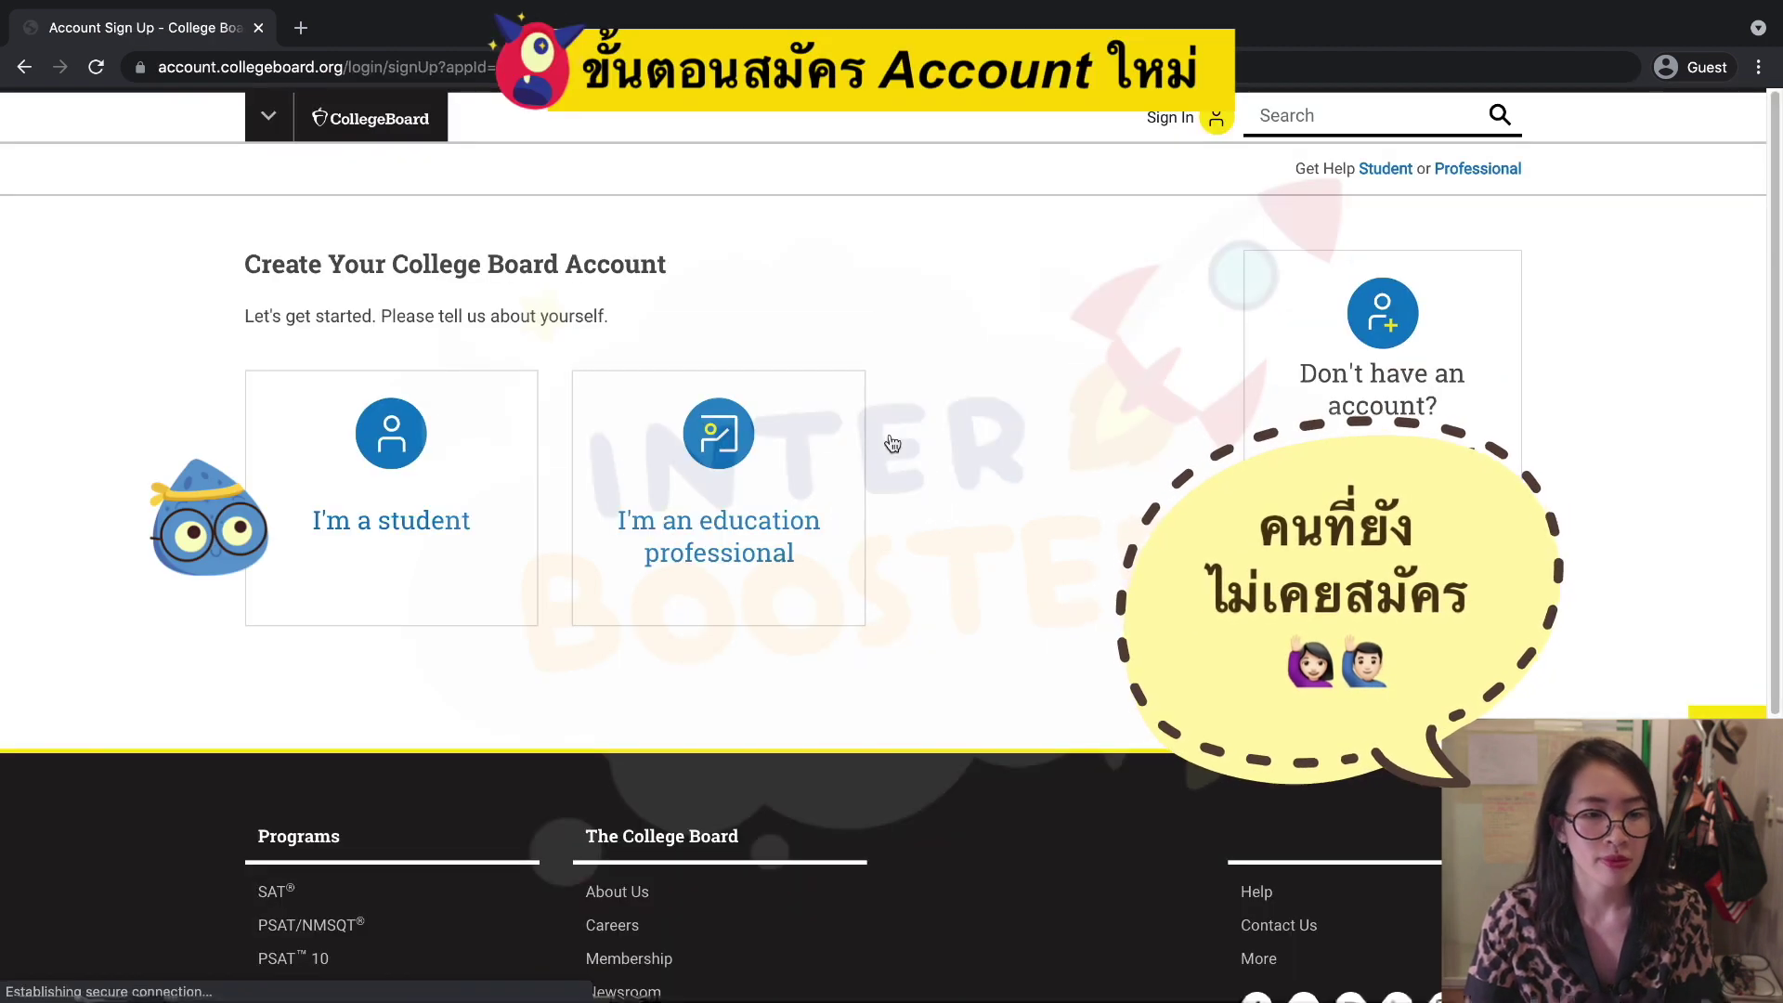
{"action": "left_click", "coordinate": [399, 449]}
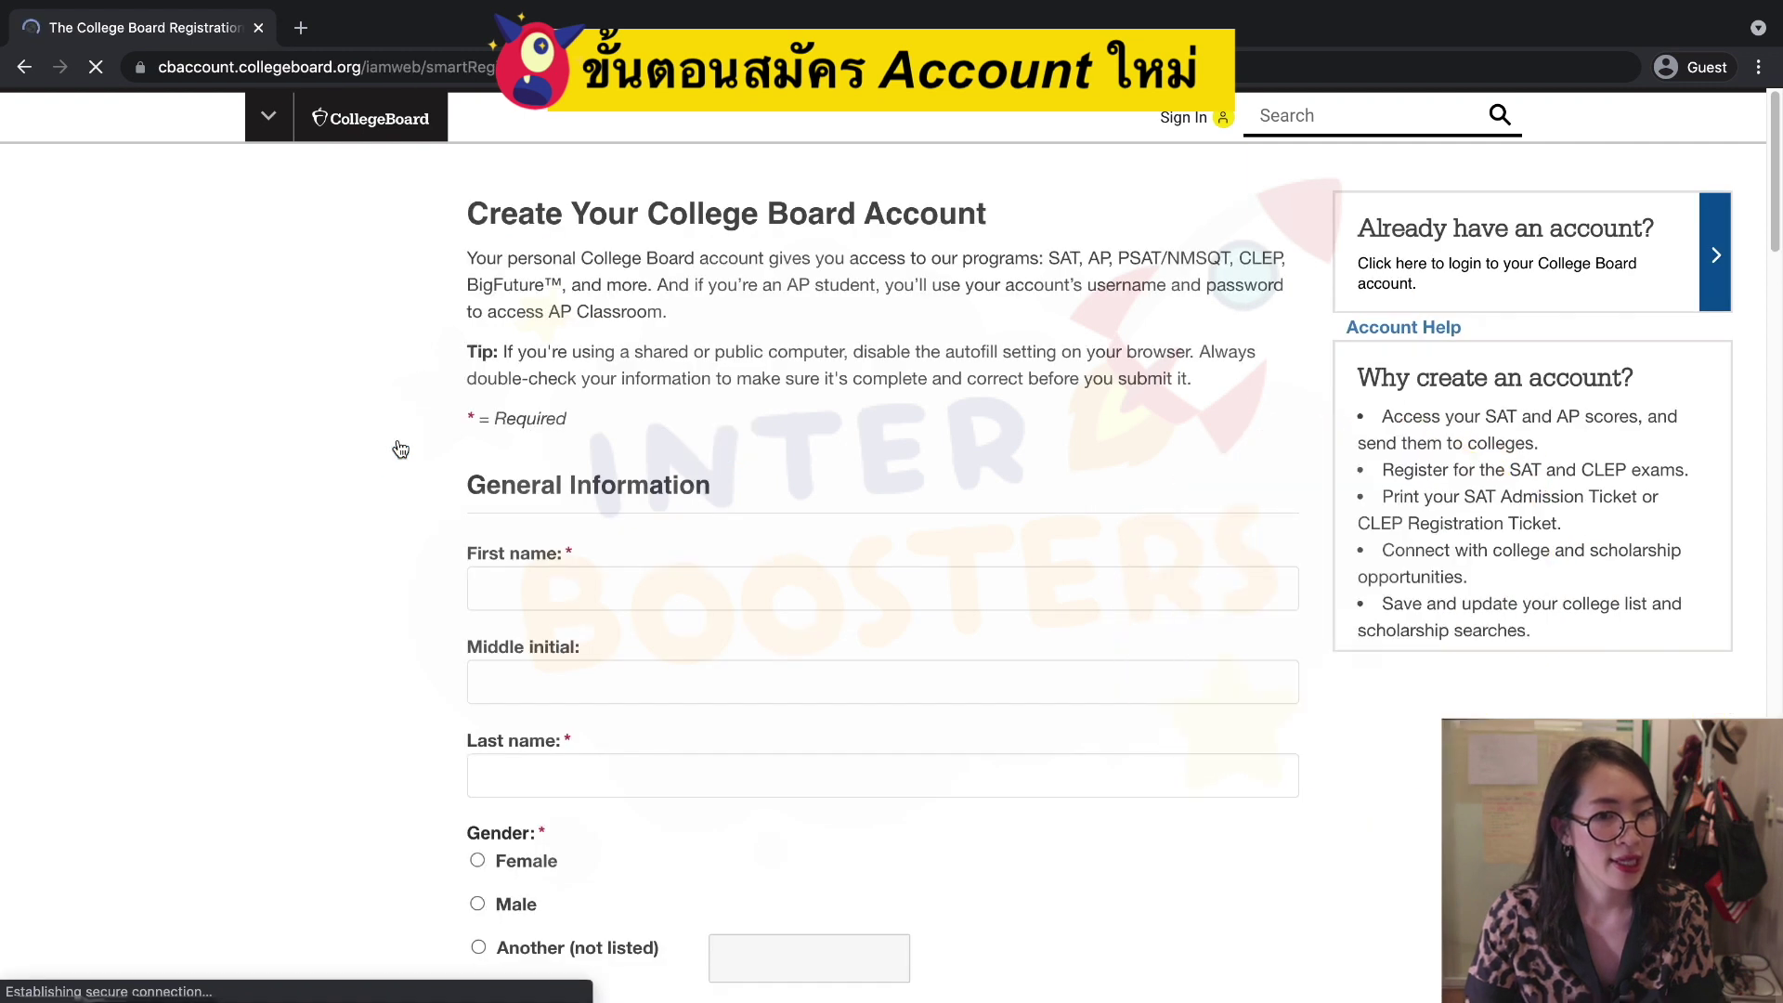
Fill in the student's first name and last name, leaving the middle initial blank.
{"action": "left_click", "coordinate": [617, 574]}
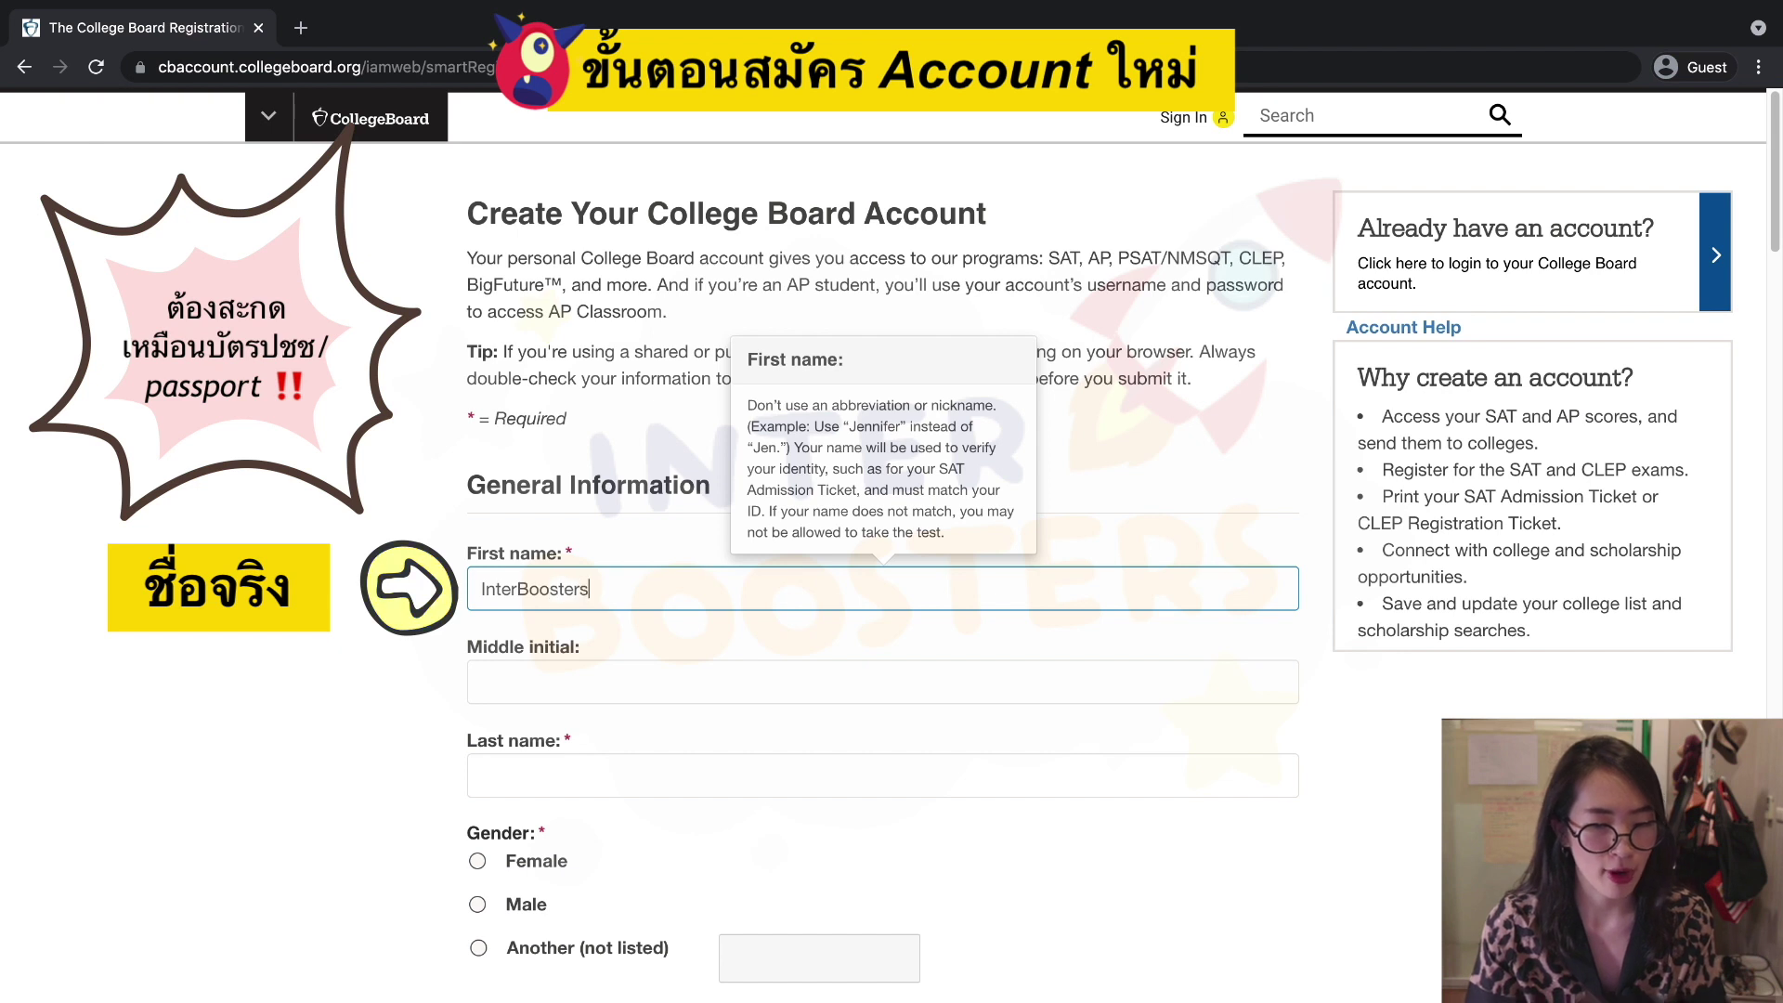
{"action": "key", "text": "Tab"}
{"action": "left_click", "coordinate": [590, 789]}
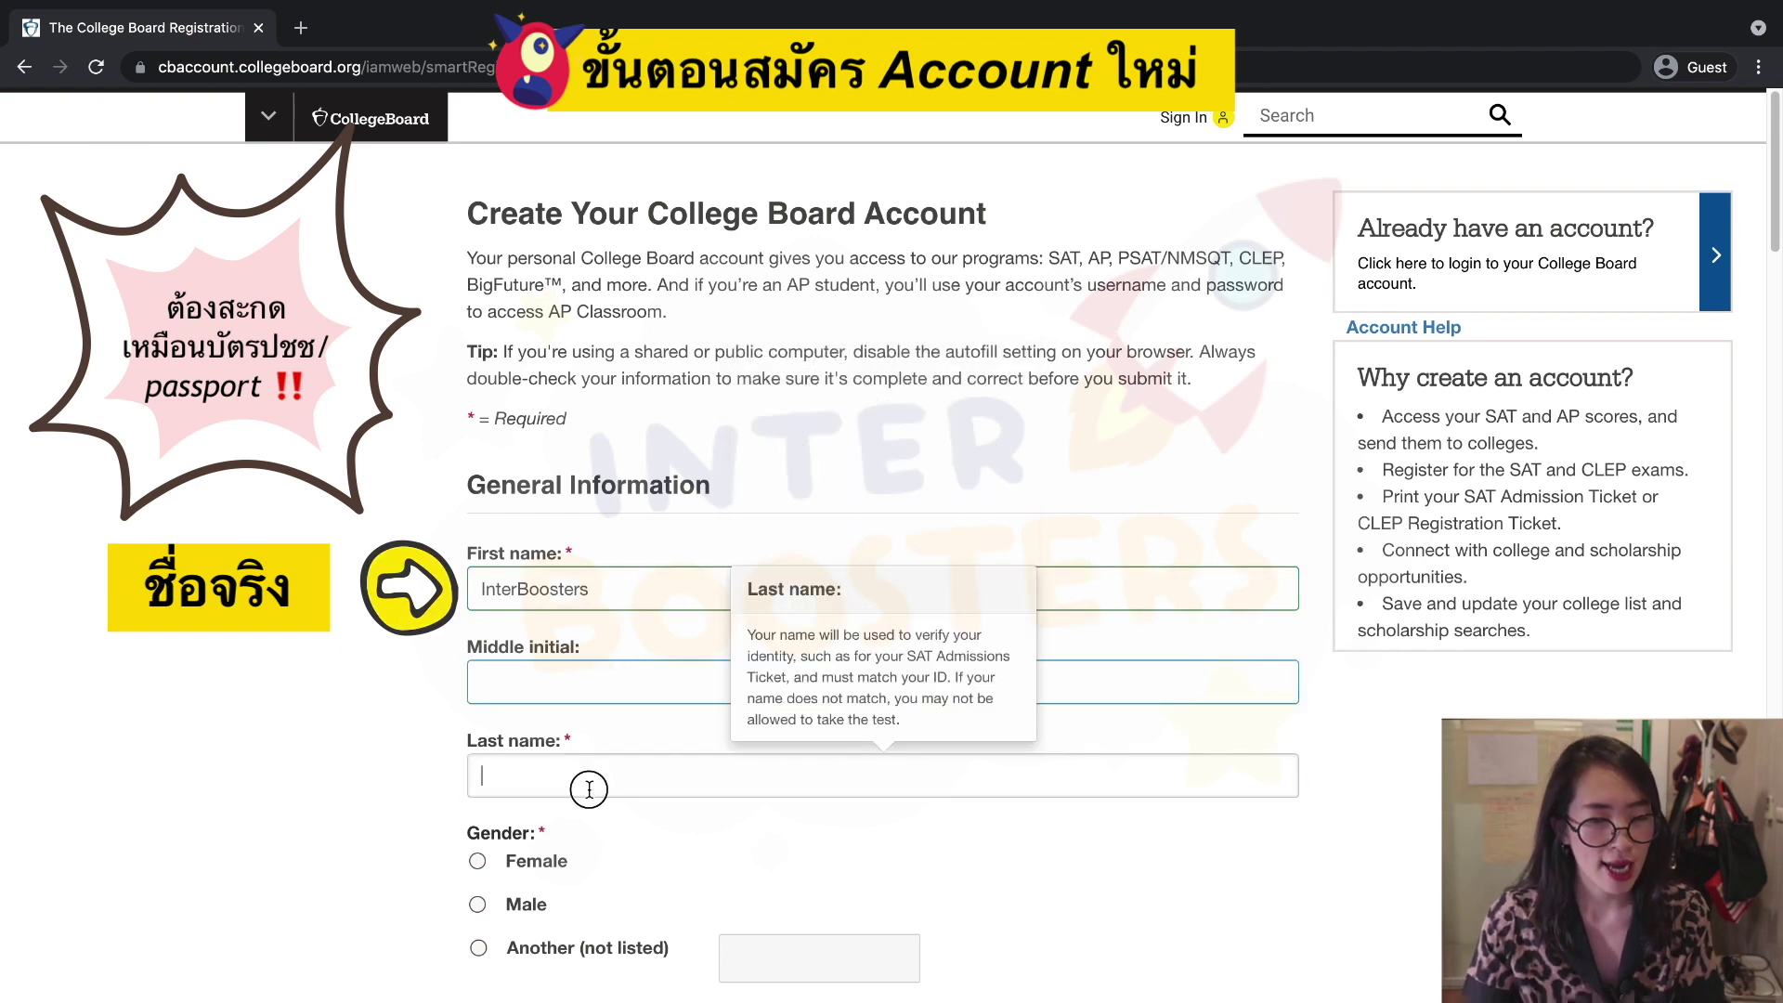
{"action": "type", "text": "is"}
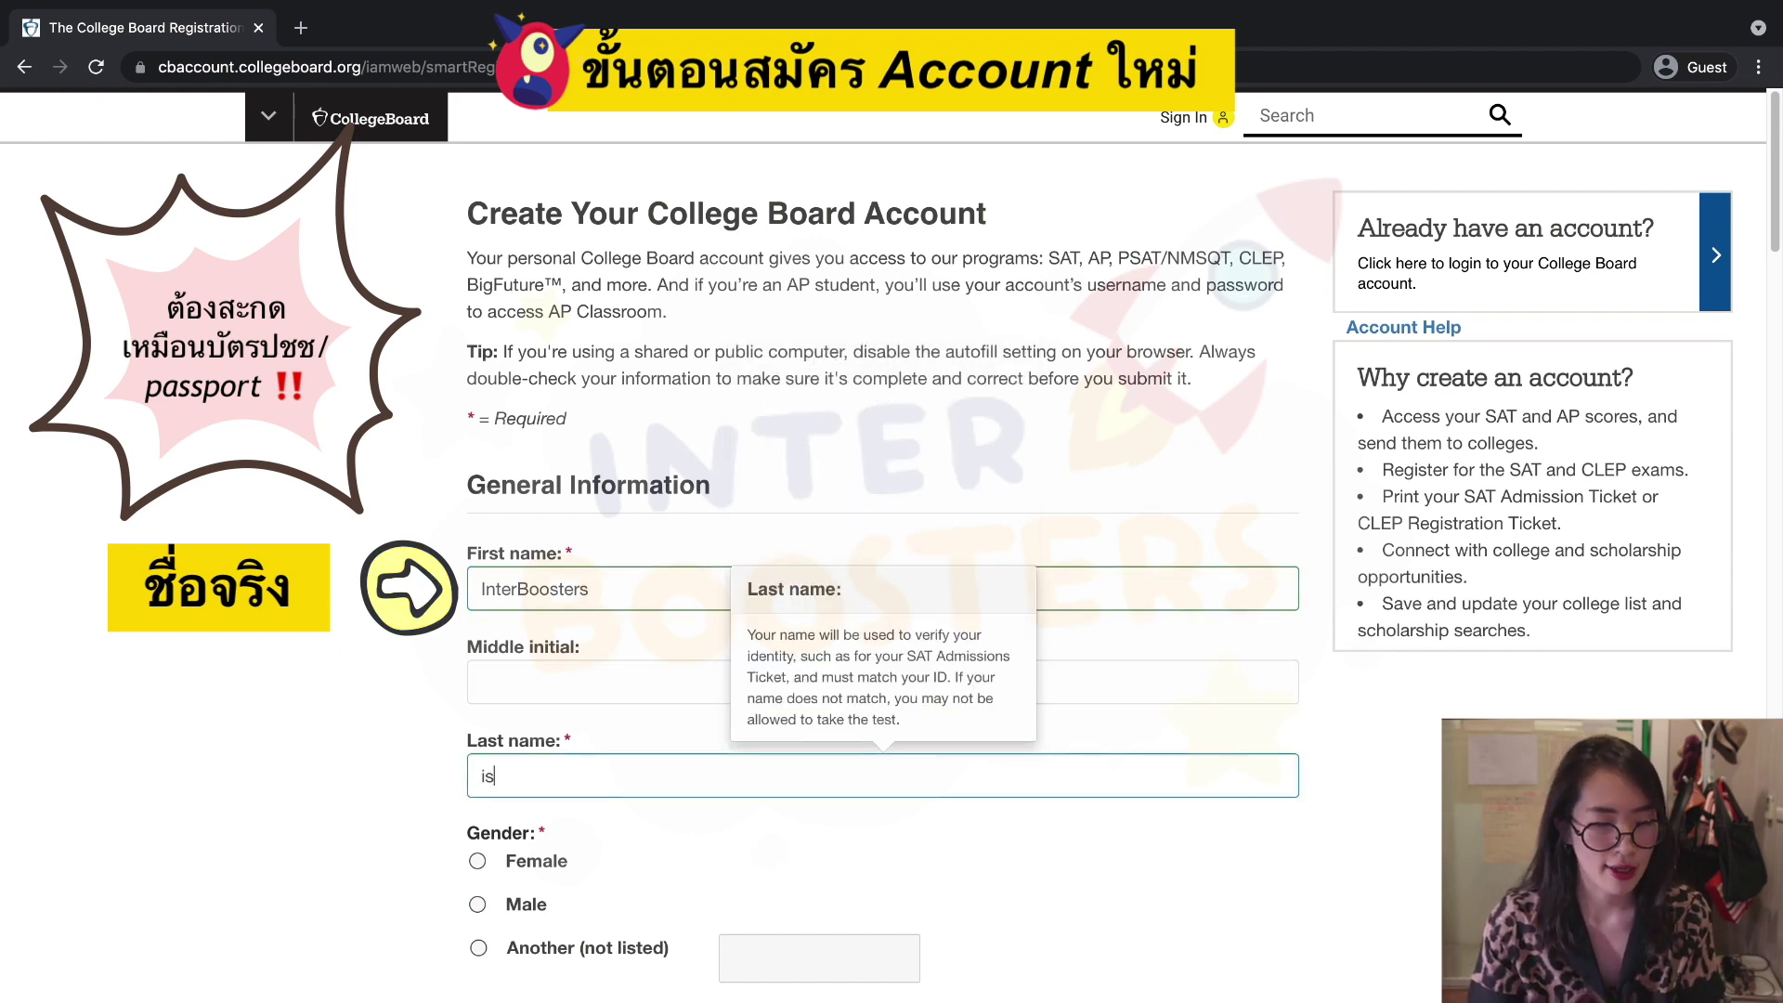
{"action": "type", "text": "thebestjajajajajaja"}
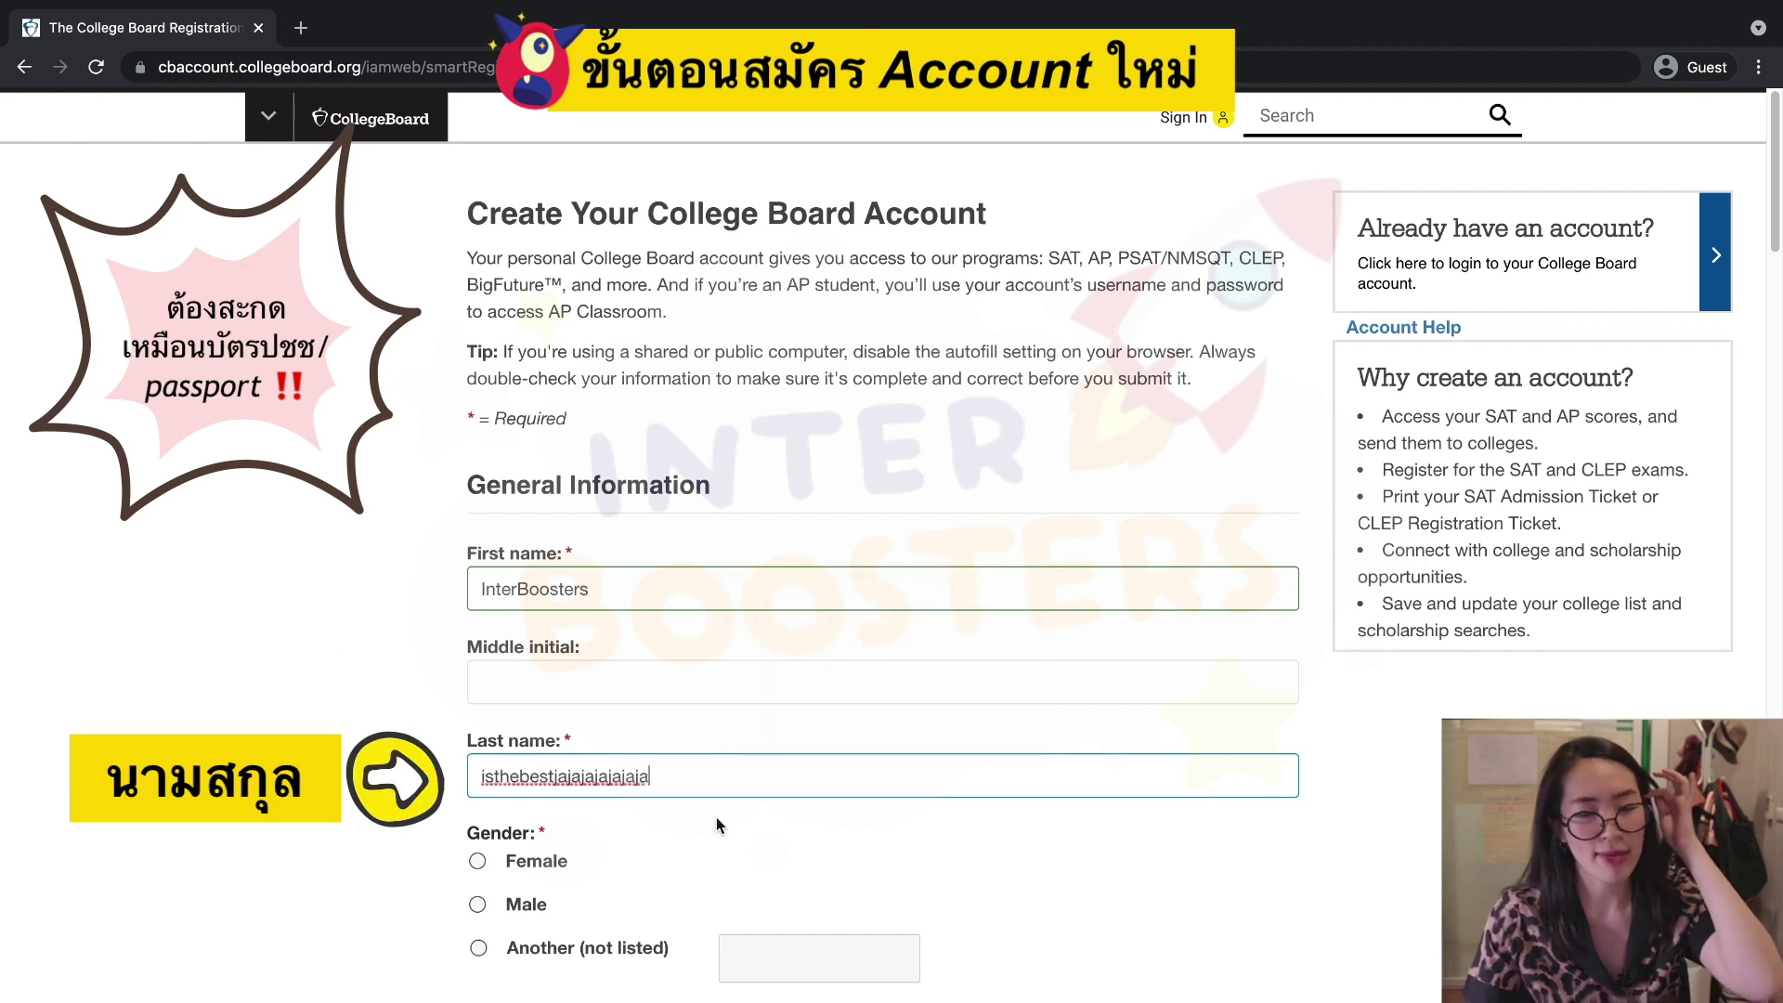
{"action": "scroll", "coordinate": [722, 823], "scroll_direction": "down", "scroll_amount": 3}
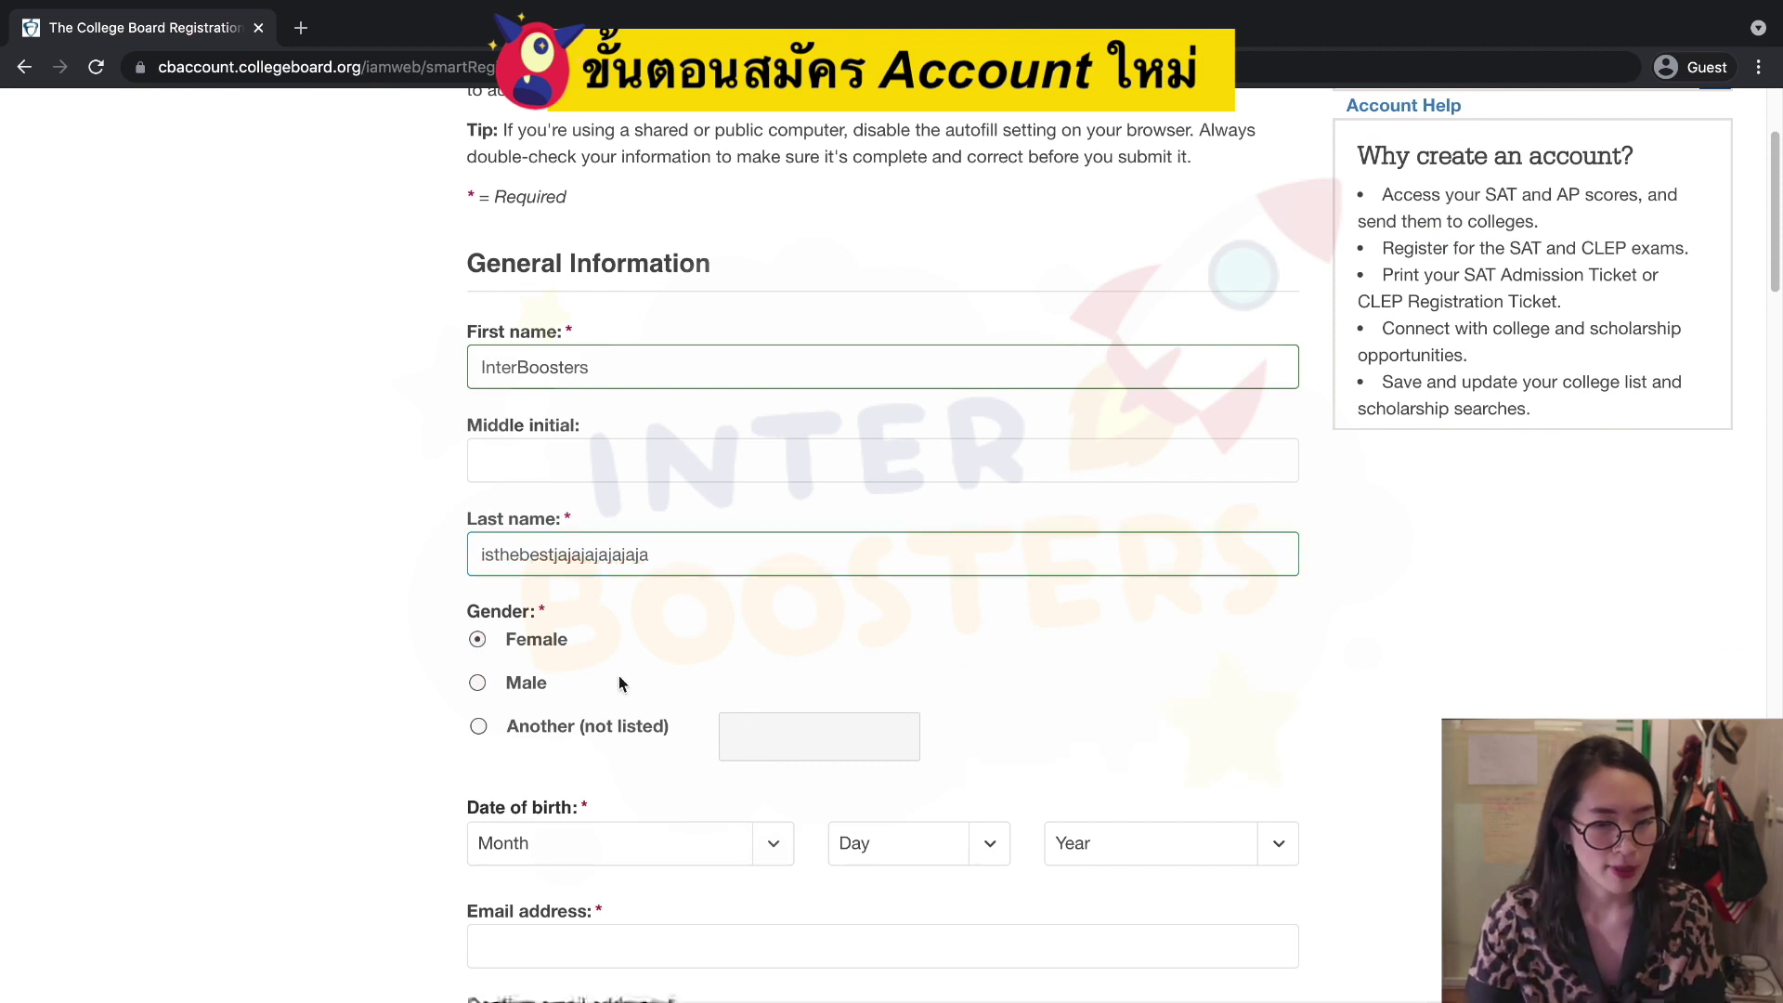
Set the date of birth to January 01, 2005.
{"action": "scroll", "coordinate": [760, 681], "scroll_direction": "down", "scroll_amount": 2}
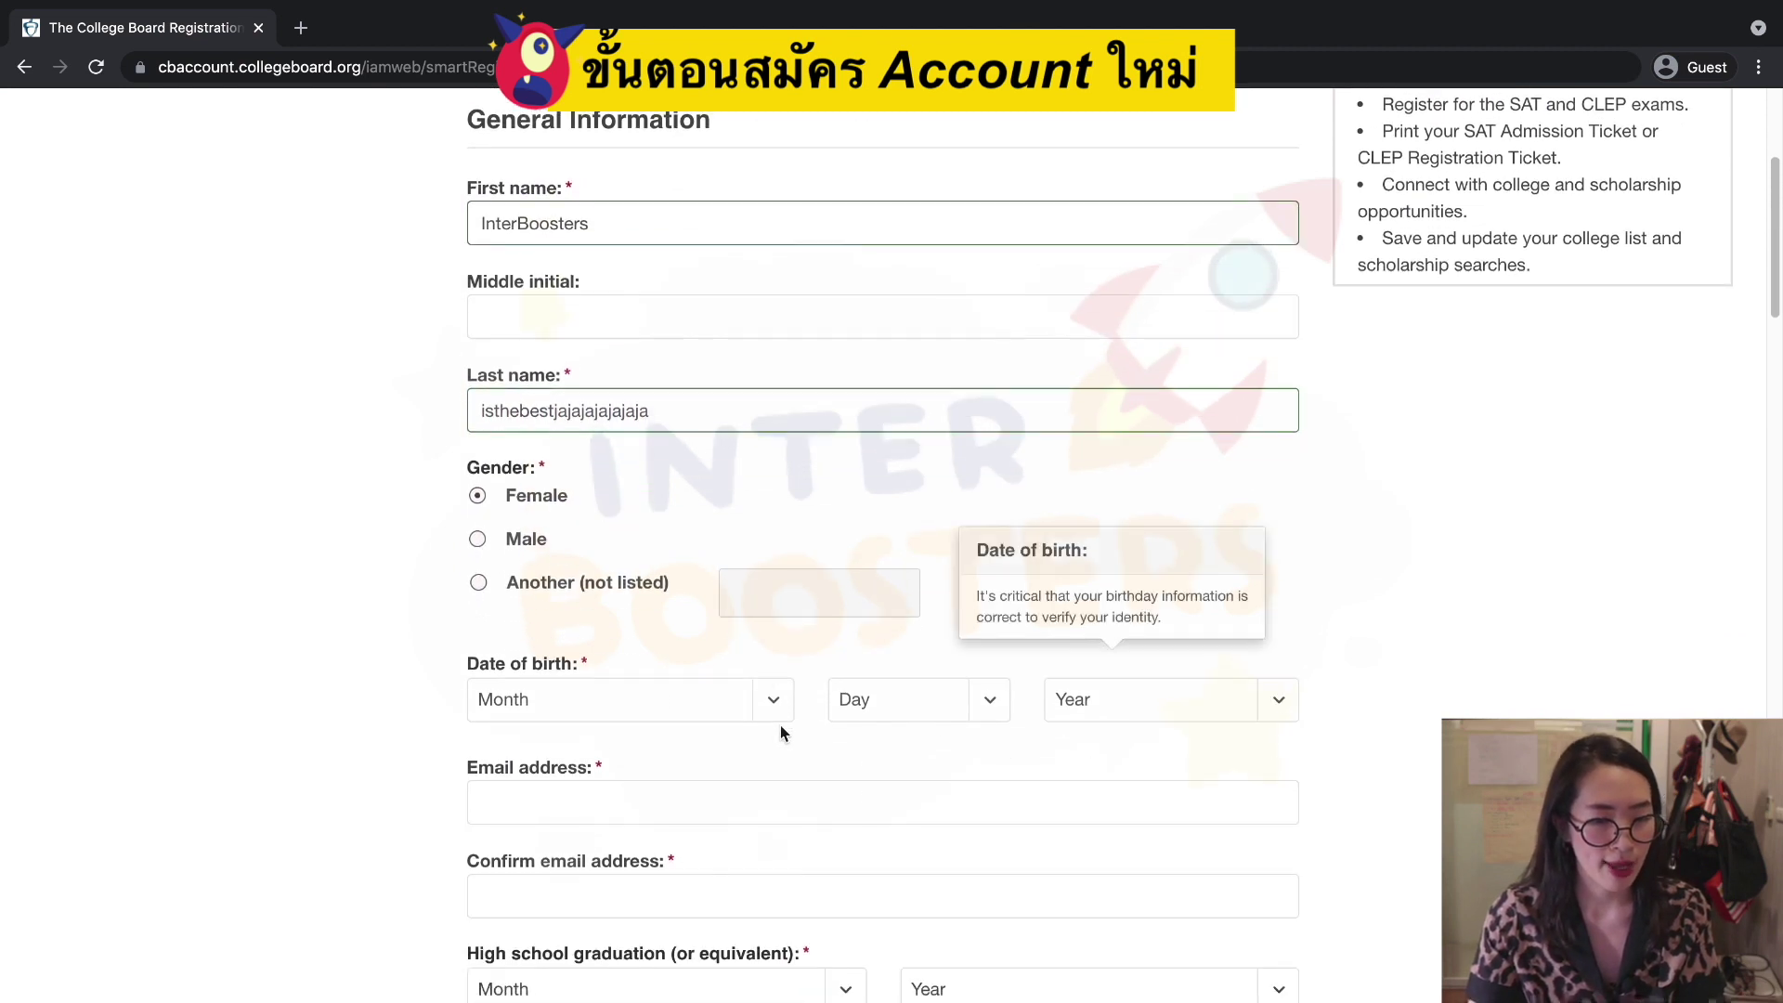
{"action": "left_click", "coordinate": [776, 702]}
{"action": "left_click", "coordinate": [780, 722]}
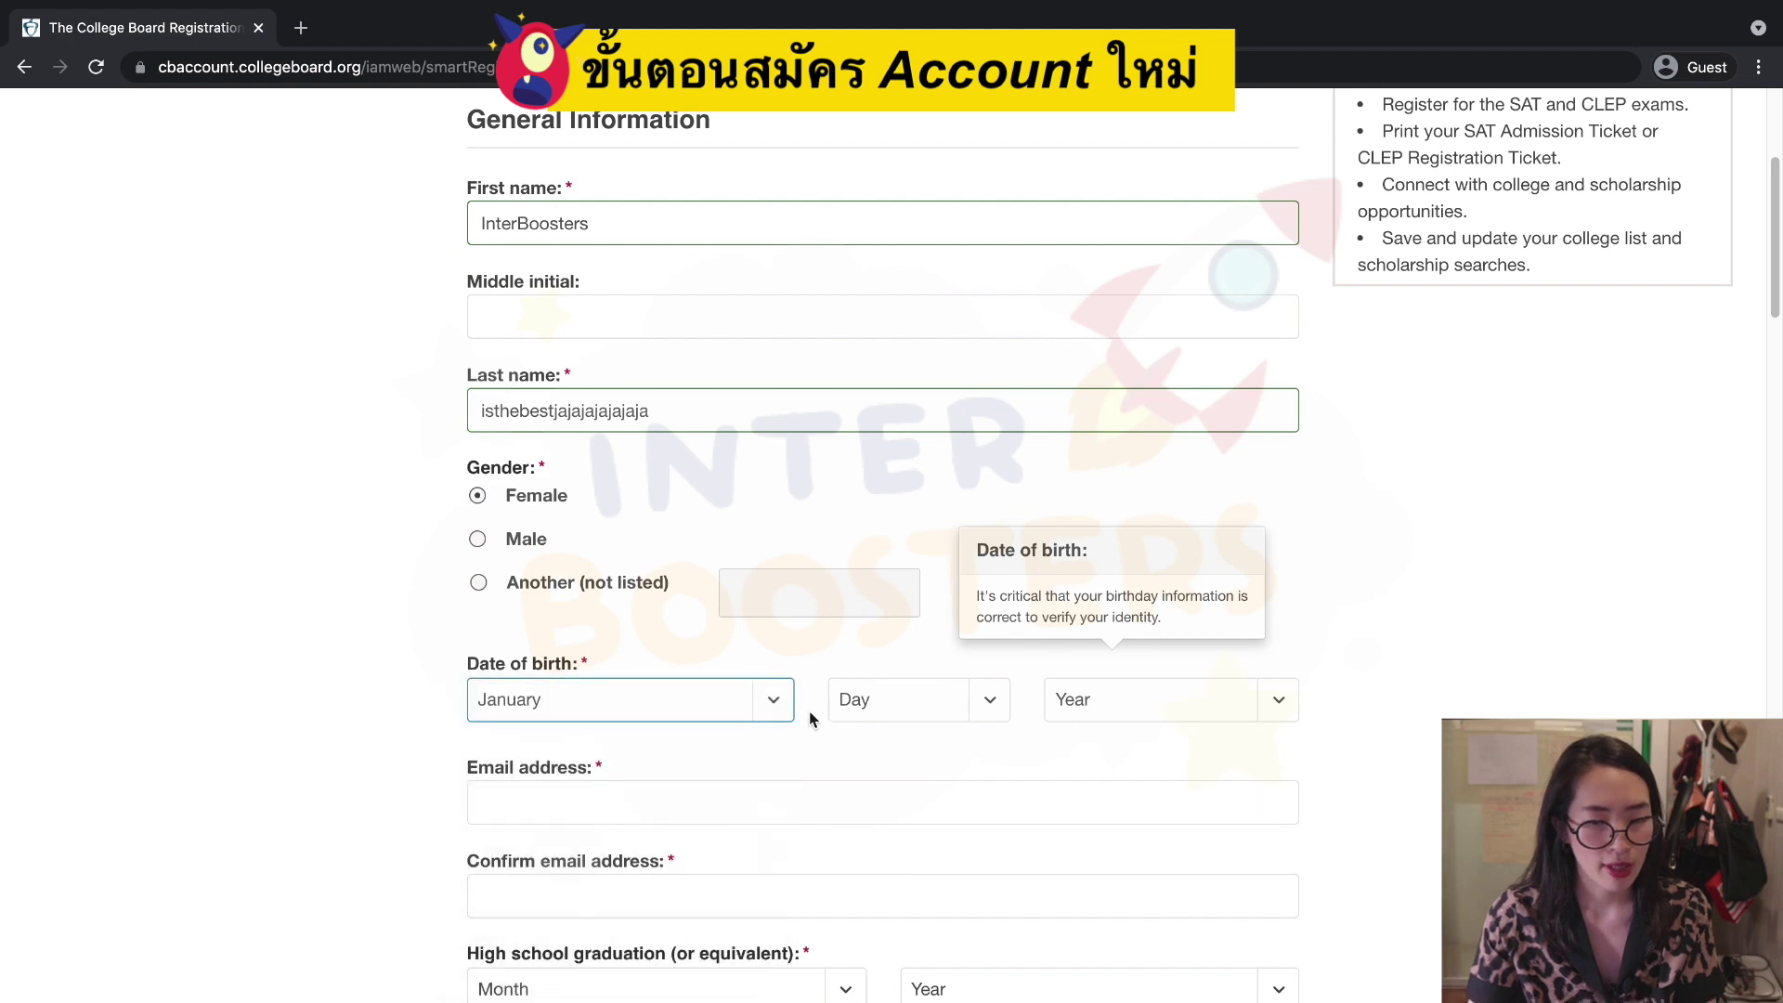
{"action": "left_click", "coordinate": [912, 709]}
{"action": "left_click", "coordinate": [961, 726]}
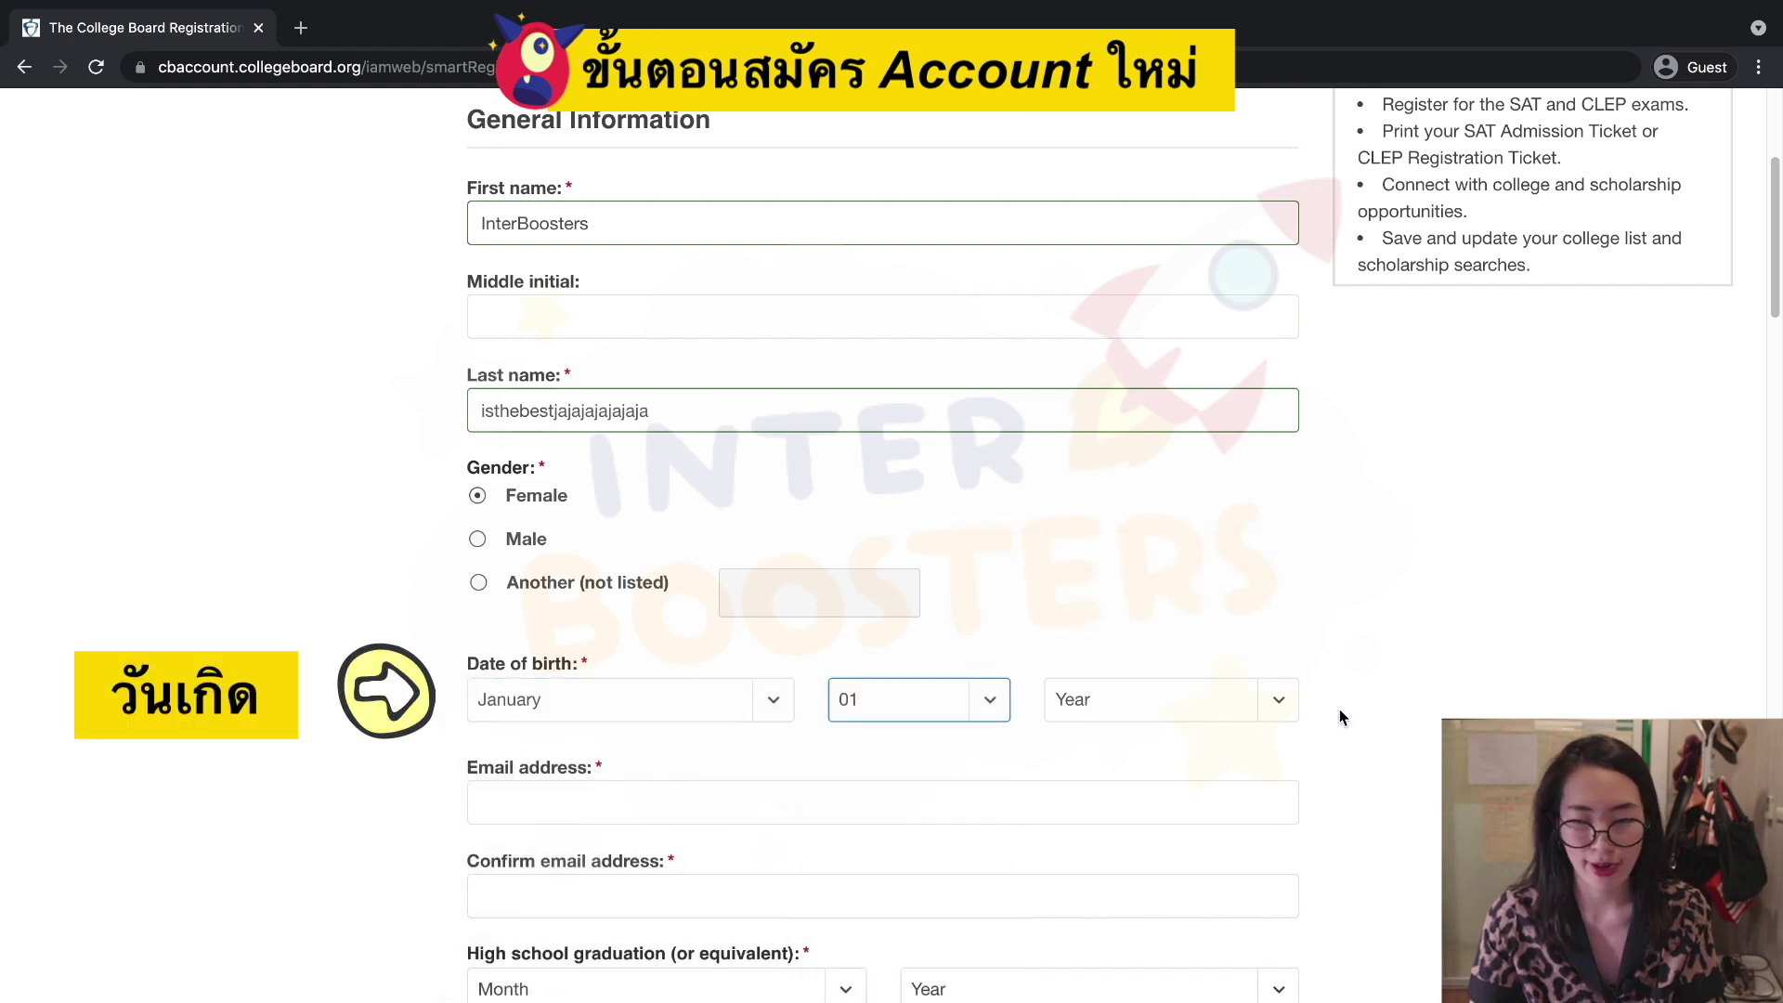
{"action": "left_click", "coordinate": [1290, 707]}
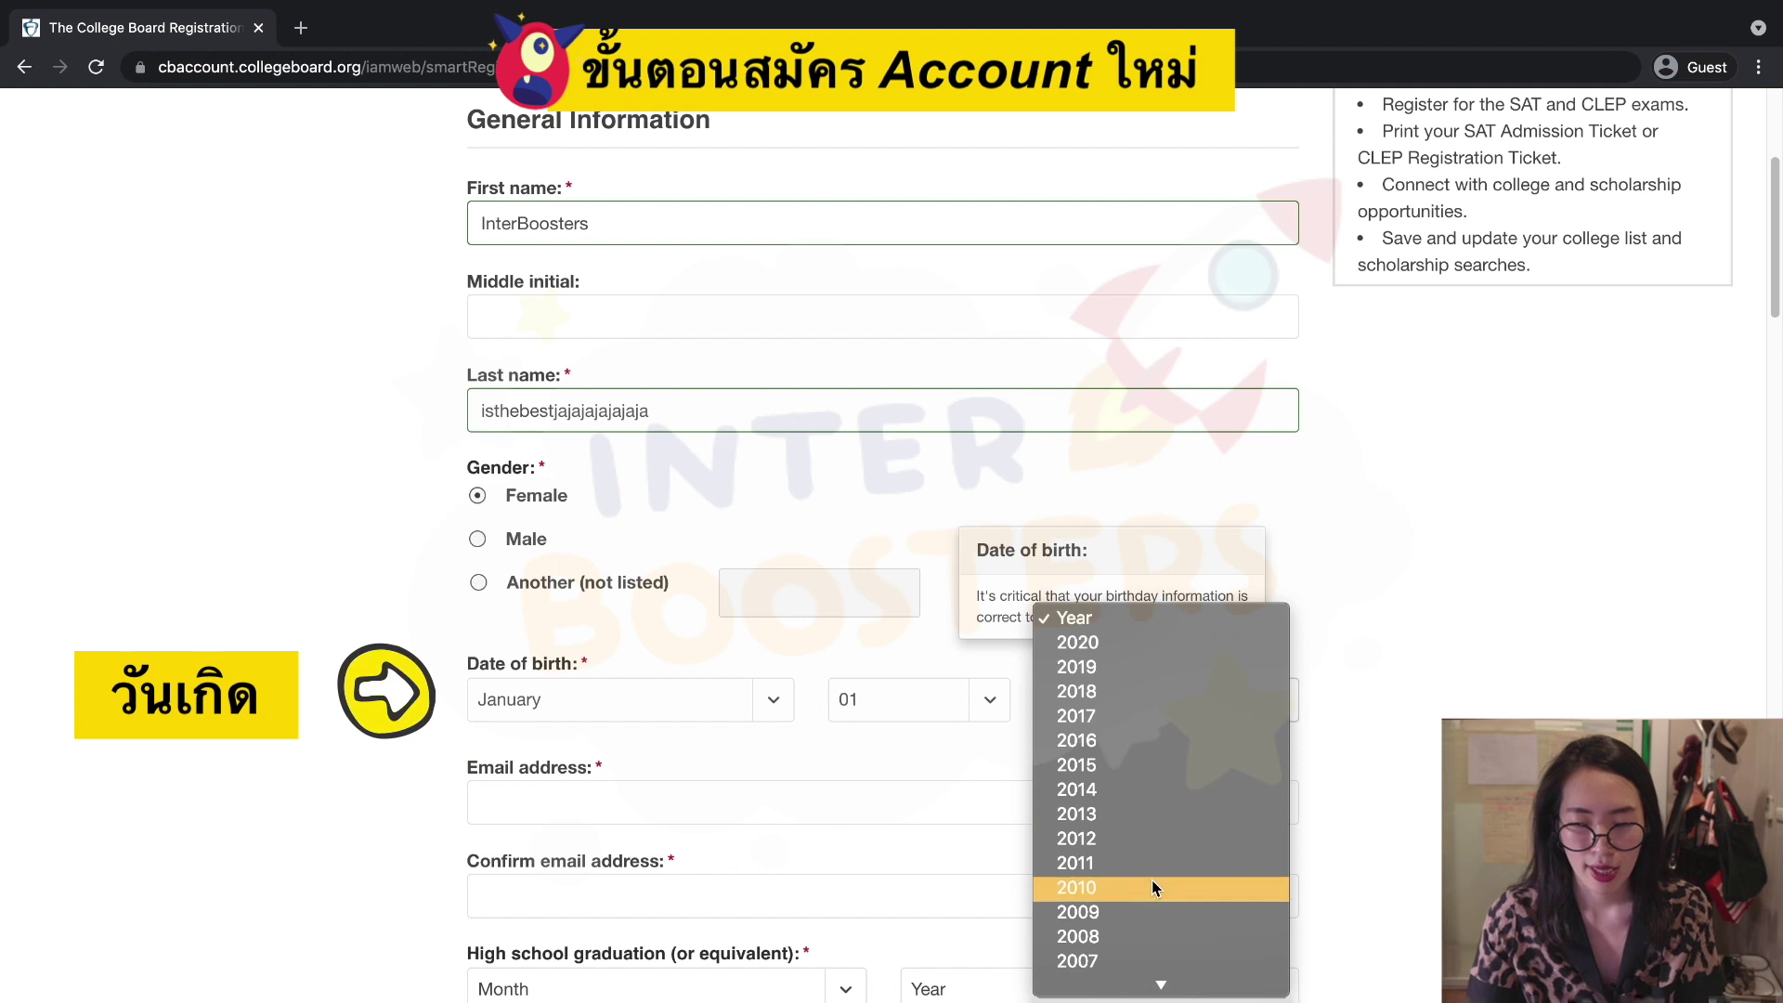
{"action": "left_click", "coordinate": [1133, 929]}
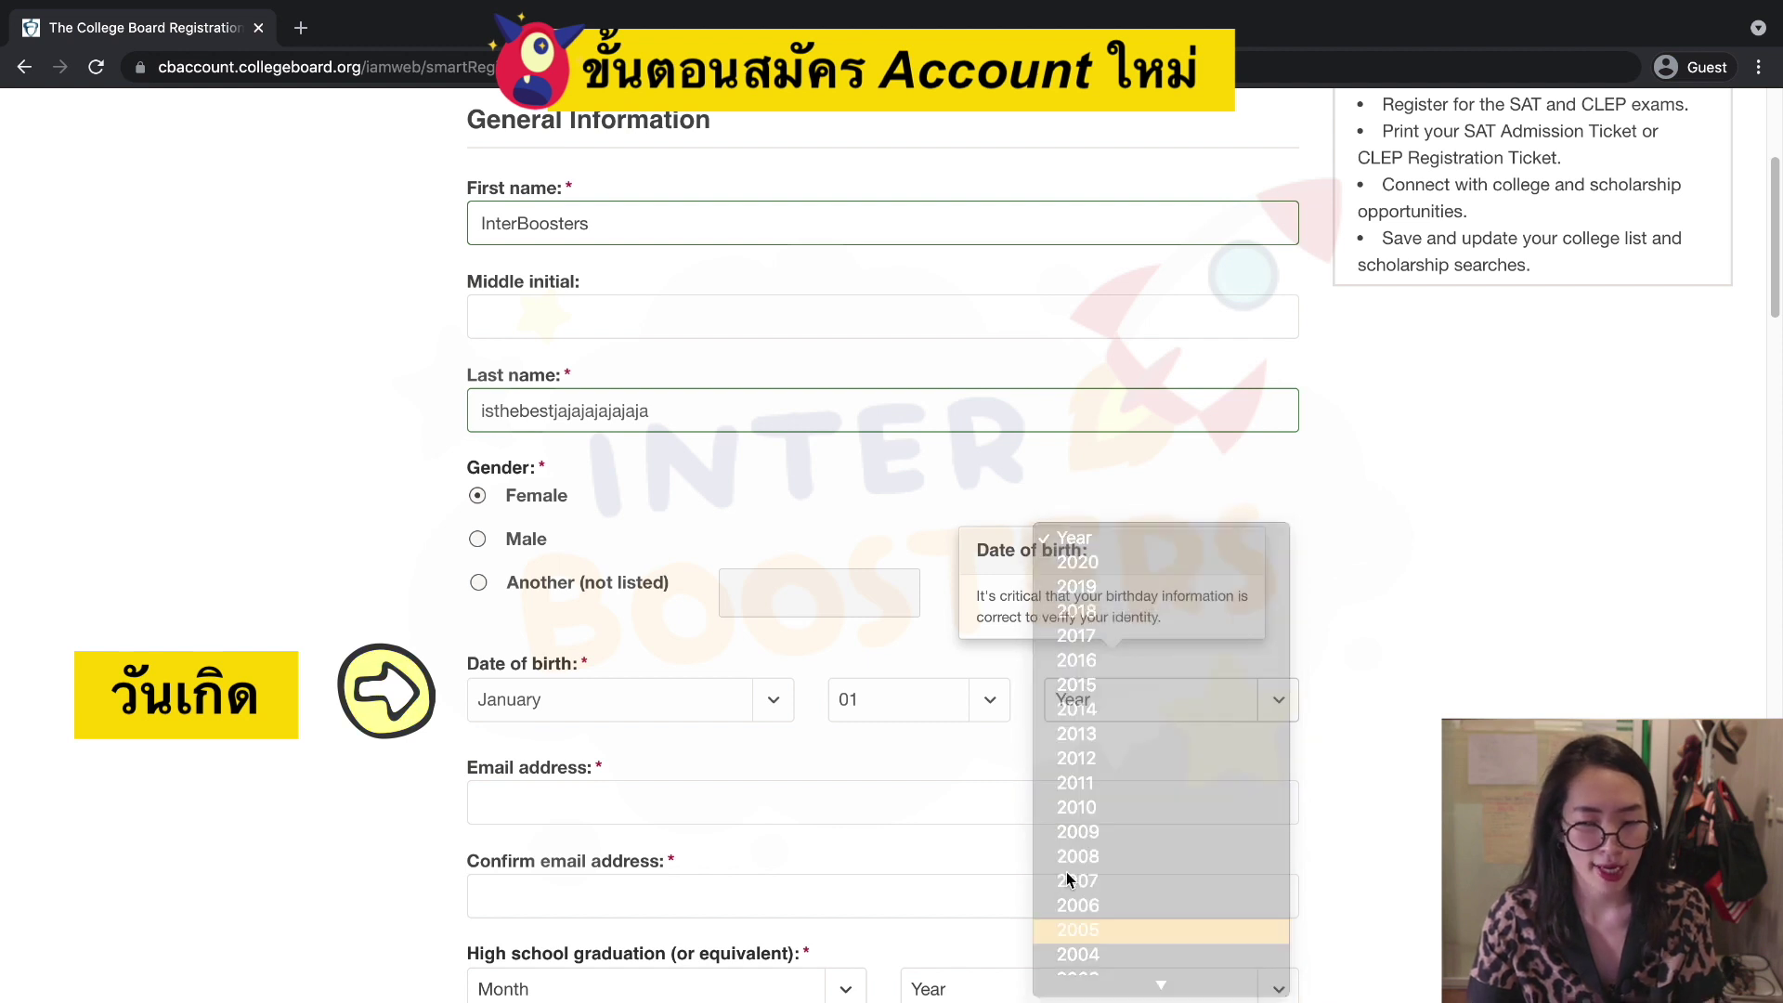
Enter the student's email address and paste it into the confirmation field.
{"action": "left_click", "coordinate": [827, 800]}
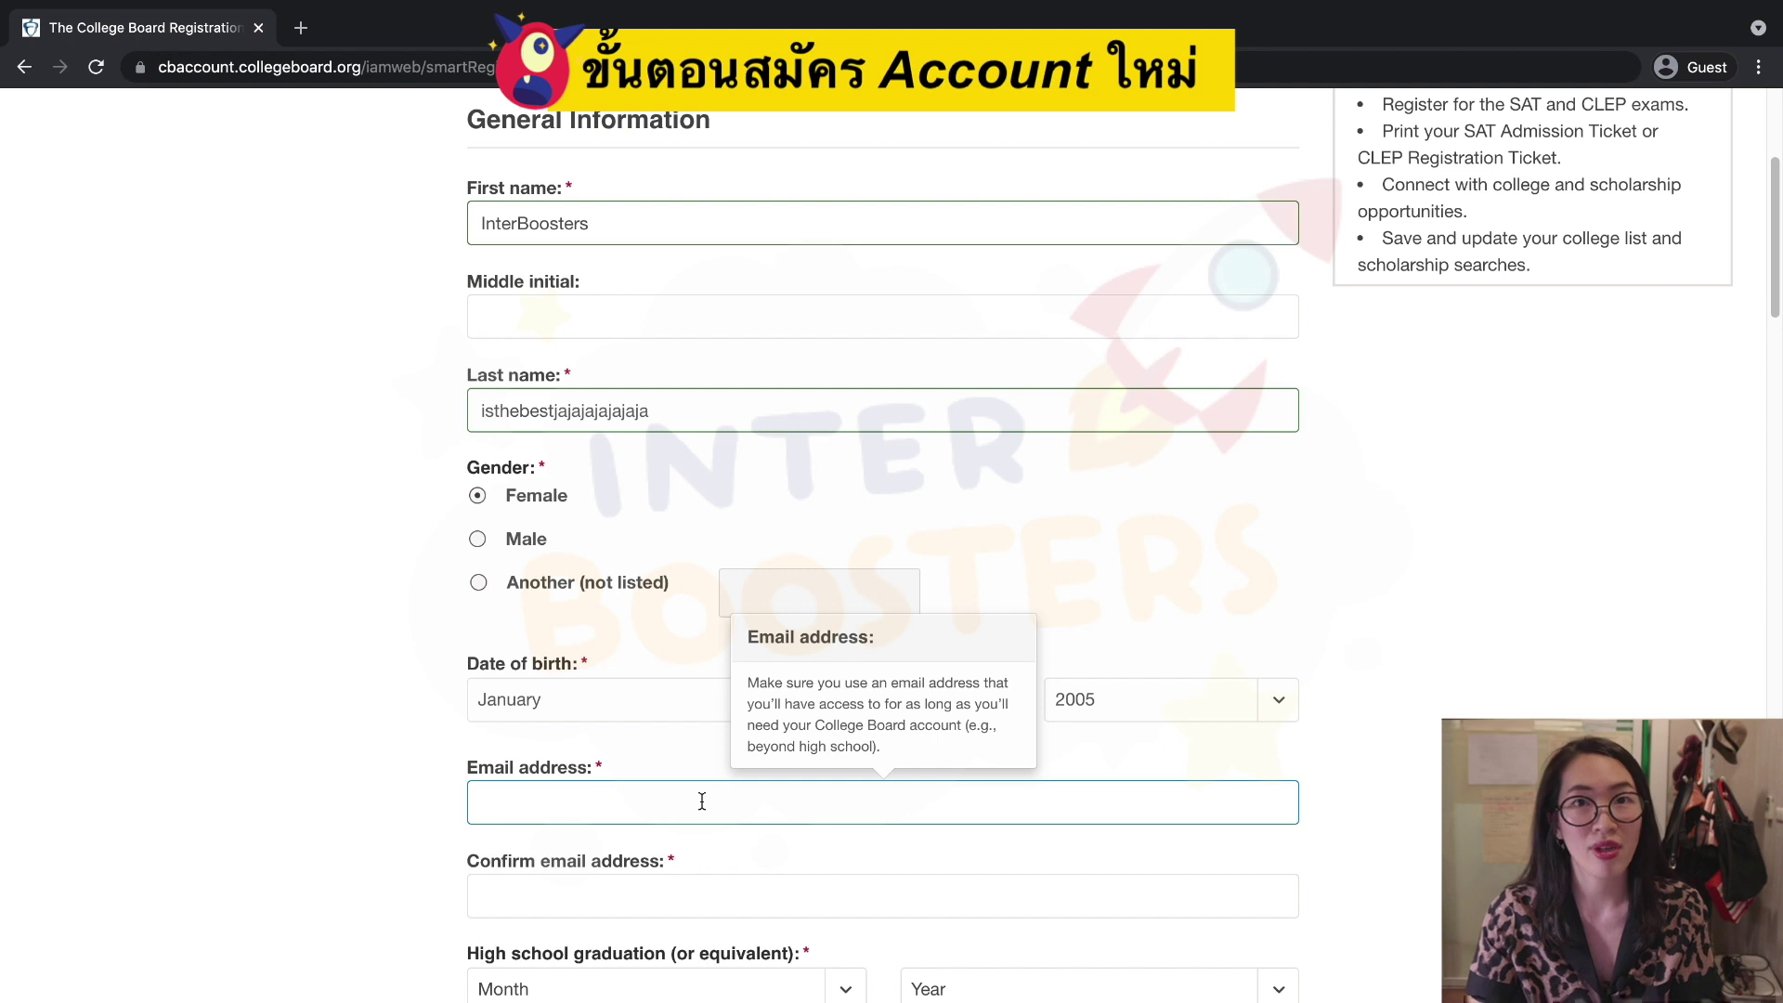
{"action": "scroll", "coordinate": [702, 800], "scroll_direction": "down", "scroll_amount": 3}
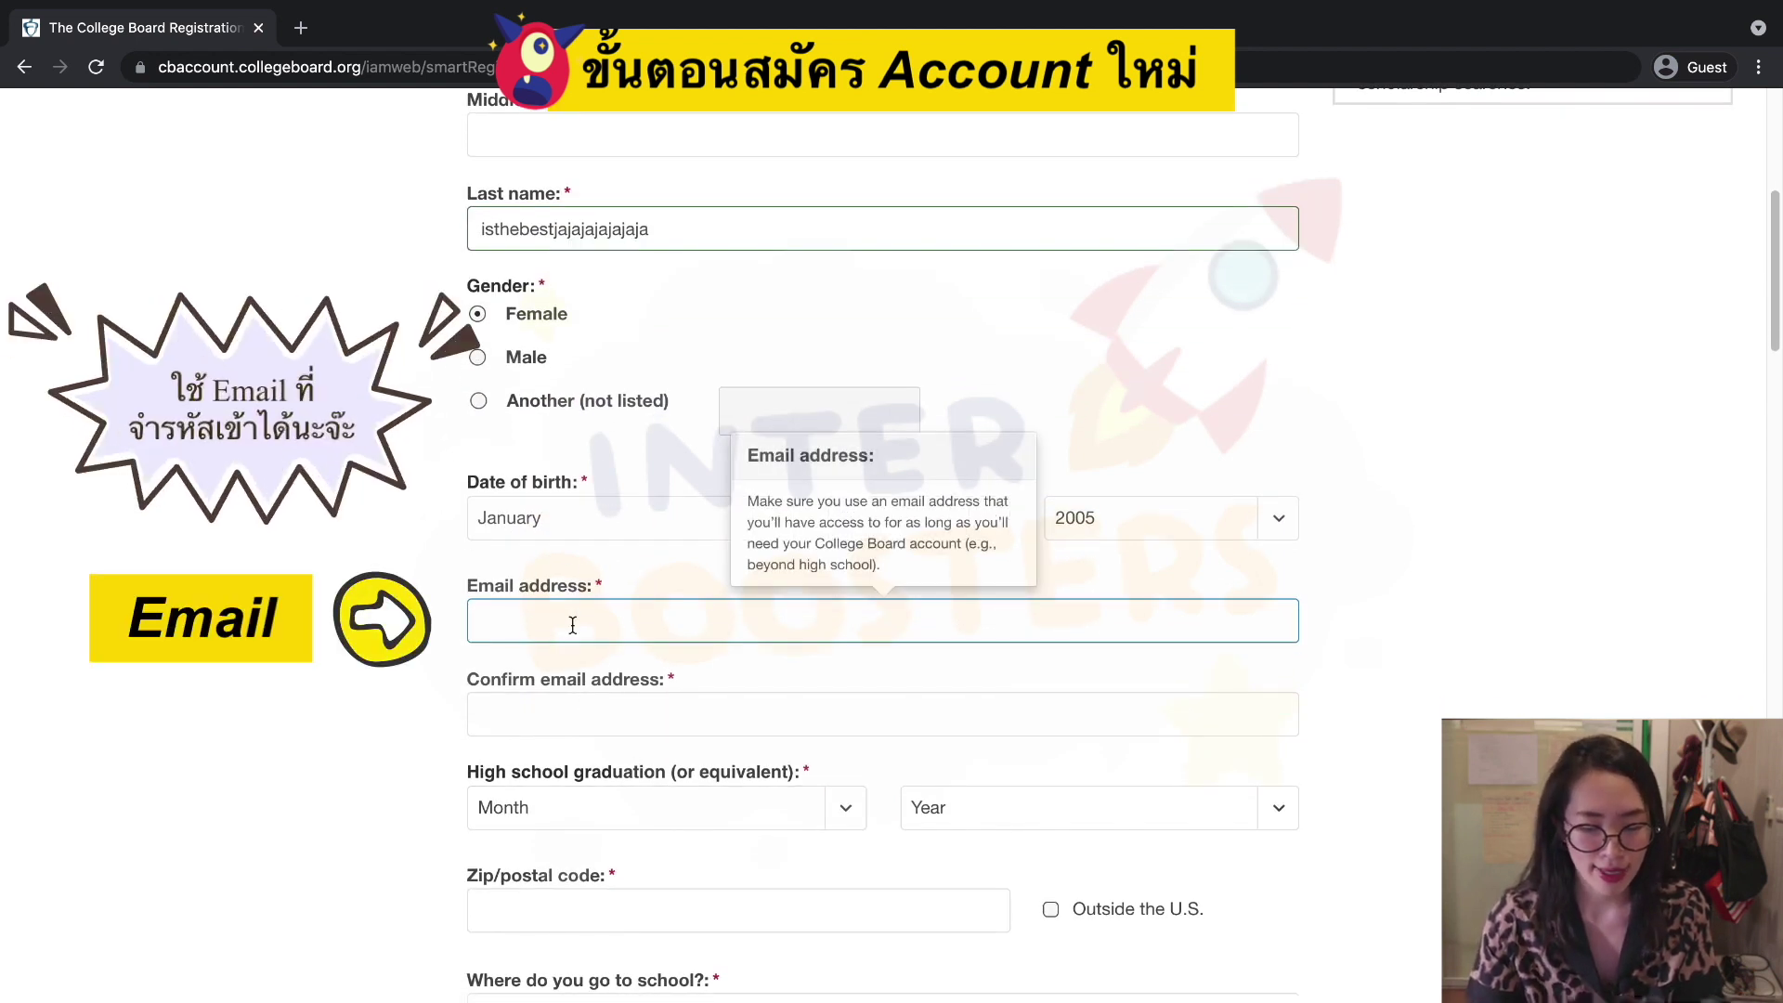
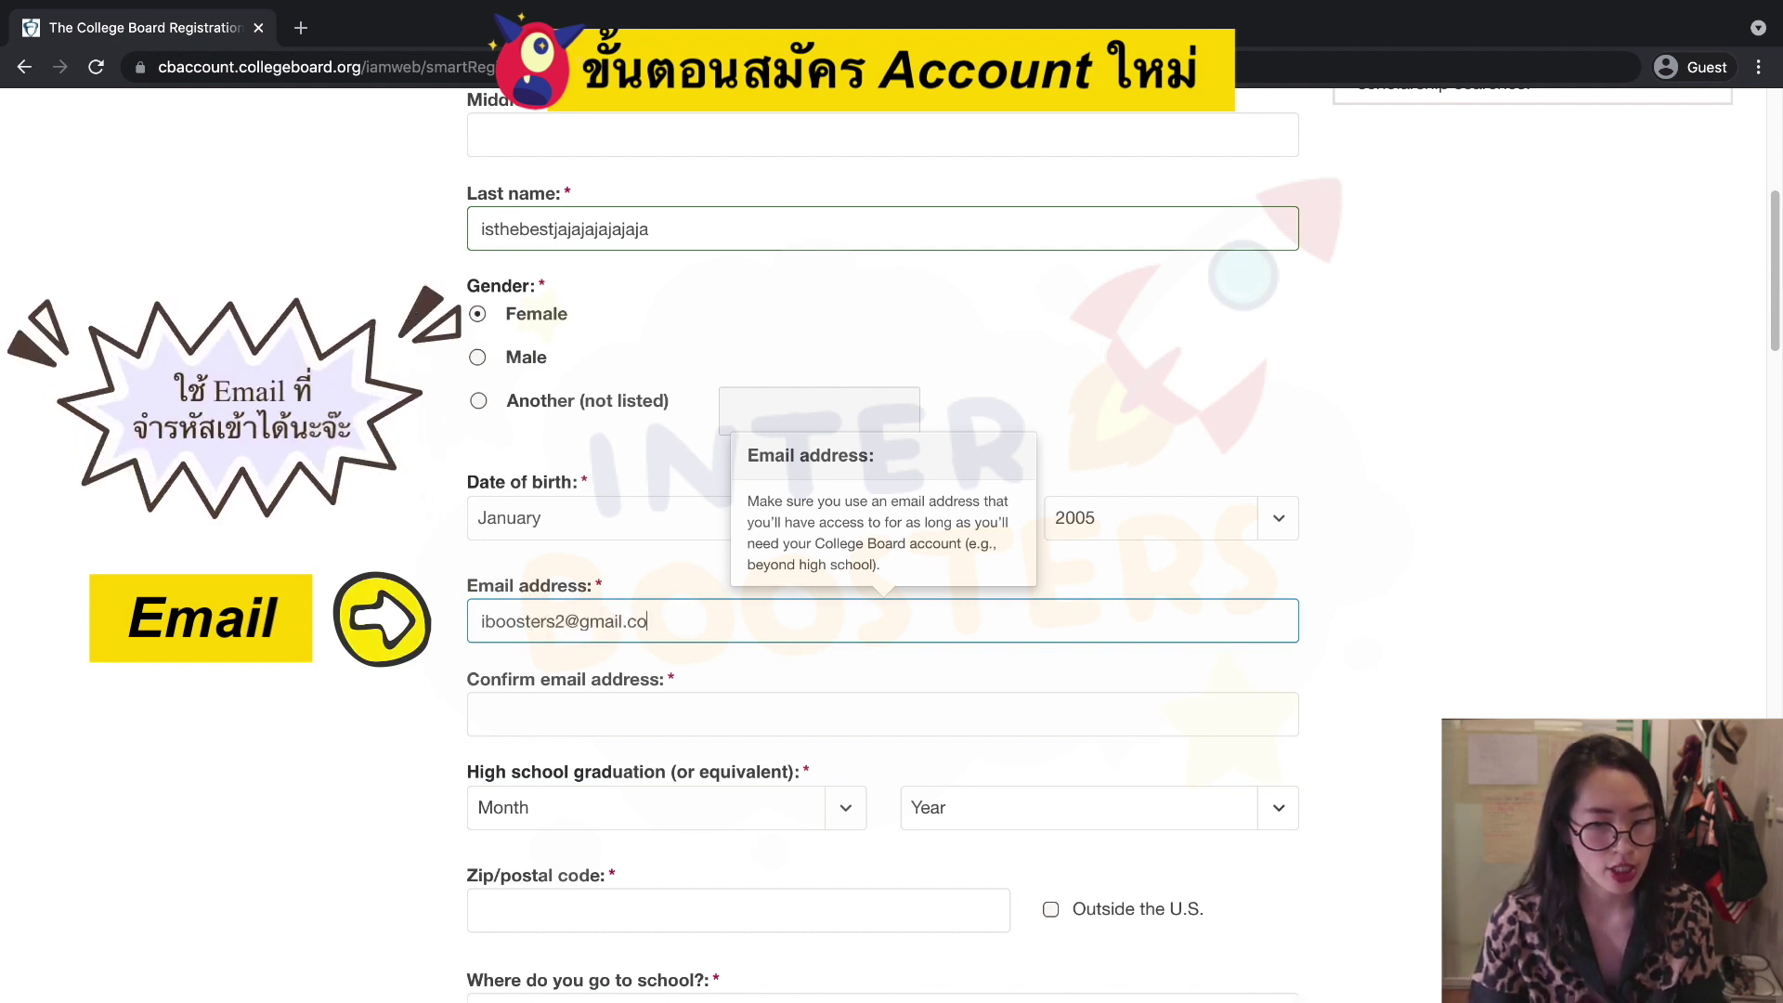
{"action": "left_click", "coordinate": [687, 715]}
{"action": "key", "text": "ctrl+v"}
Set the high school graduation date to March 2022.
{"action": "scroll", "coordinate": [706, 717], "scroll_direction": "down", "scroll_amount": 3}
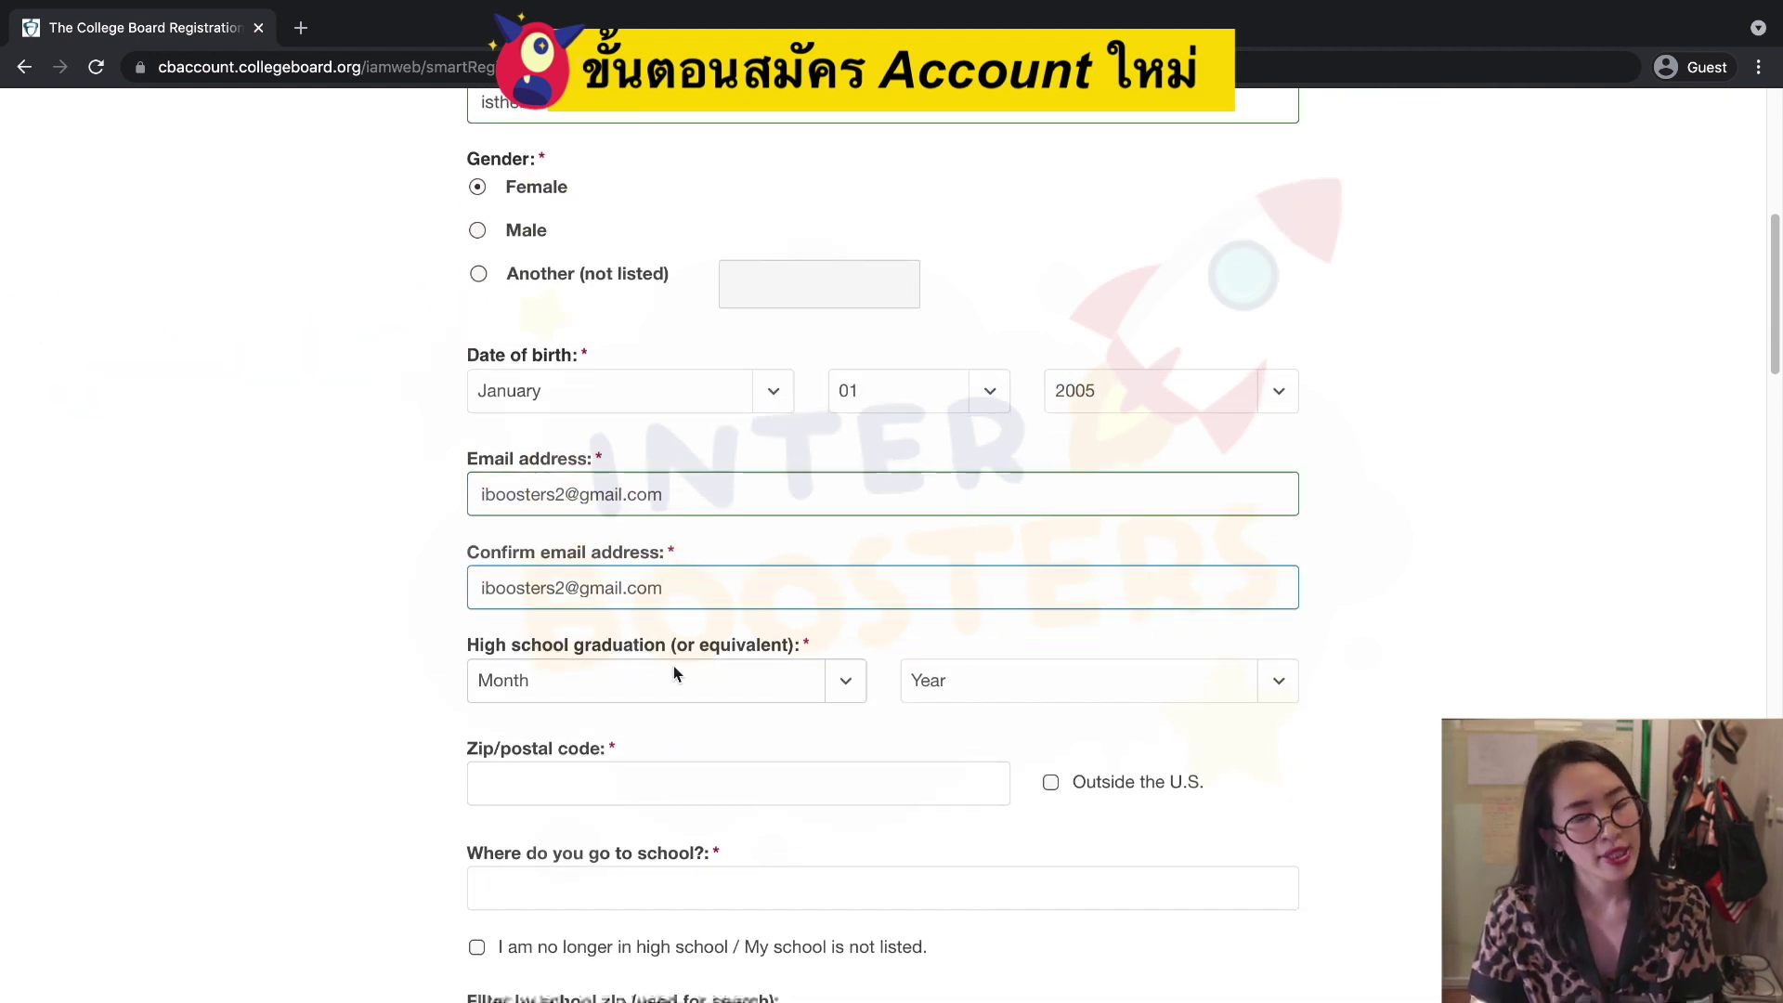
{"action": "left_click", "coordinate": [840, 695]}
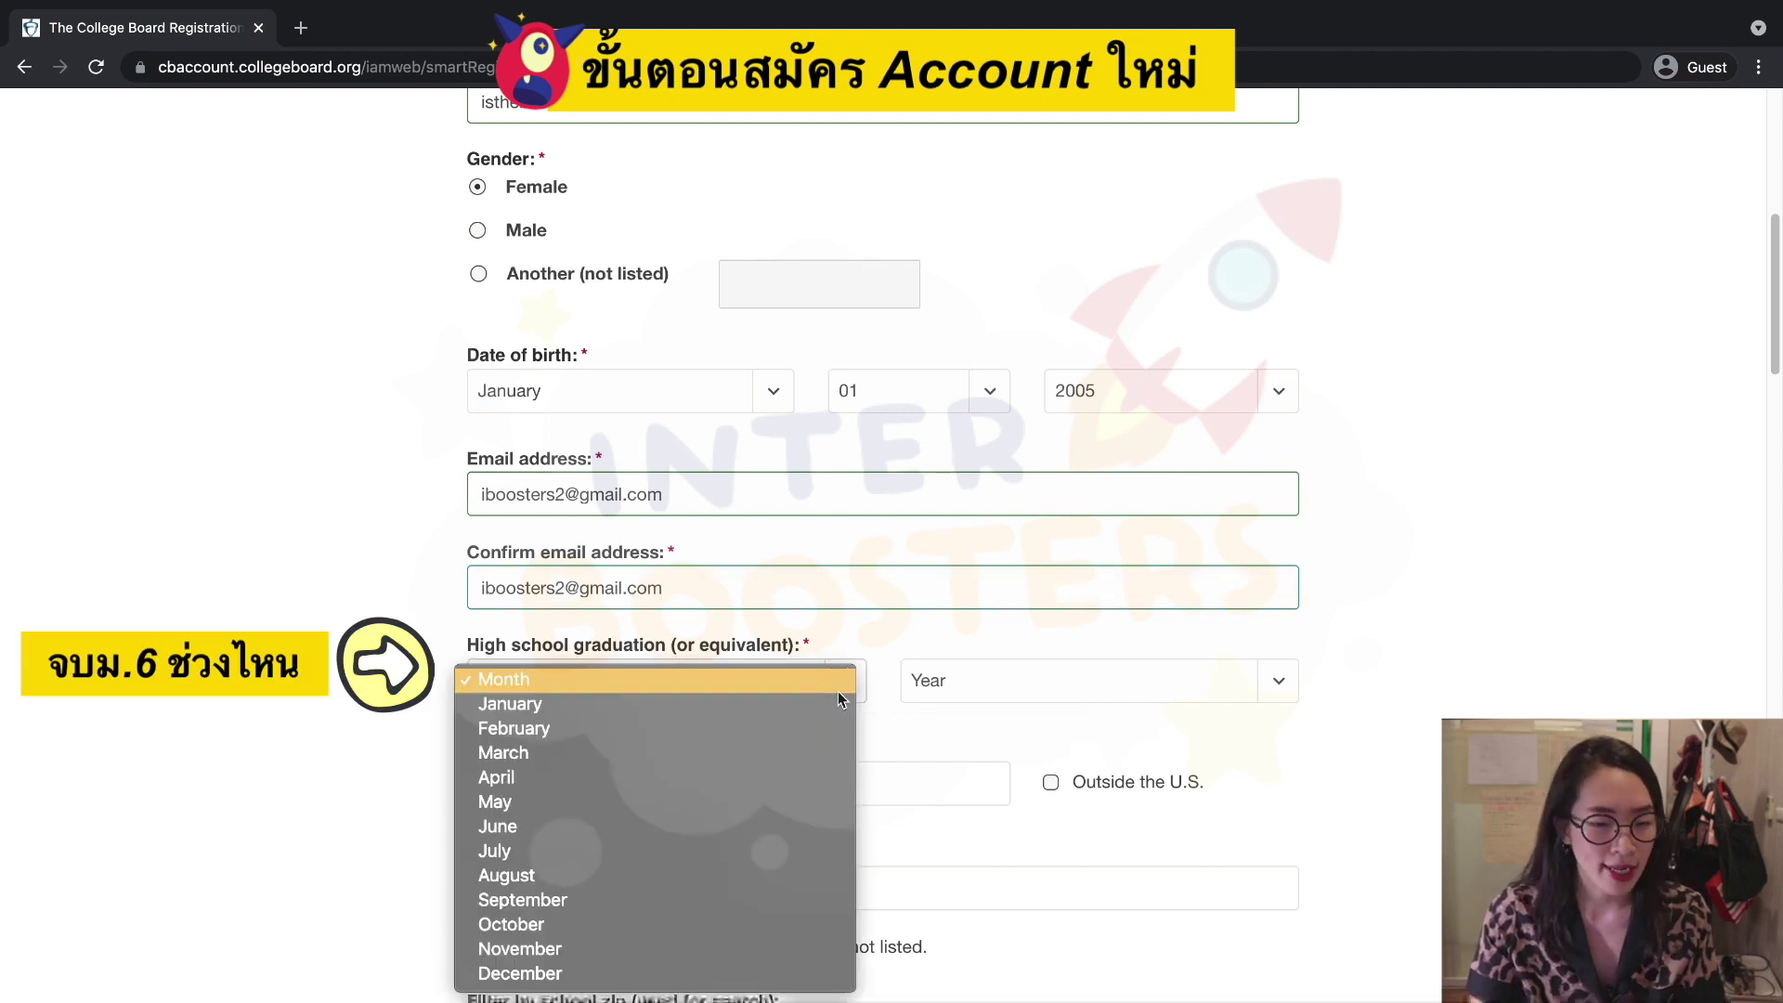
{"action": "left_click", "coordinate": [789, 748]}
{"action": "left_click", "coordinate": [1275, 685]}
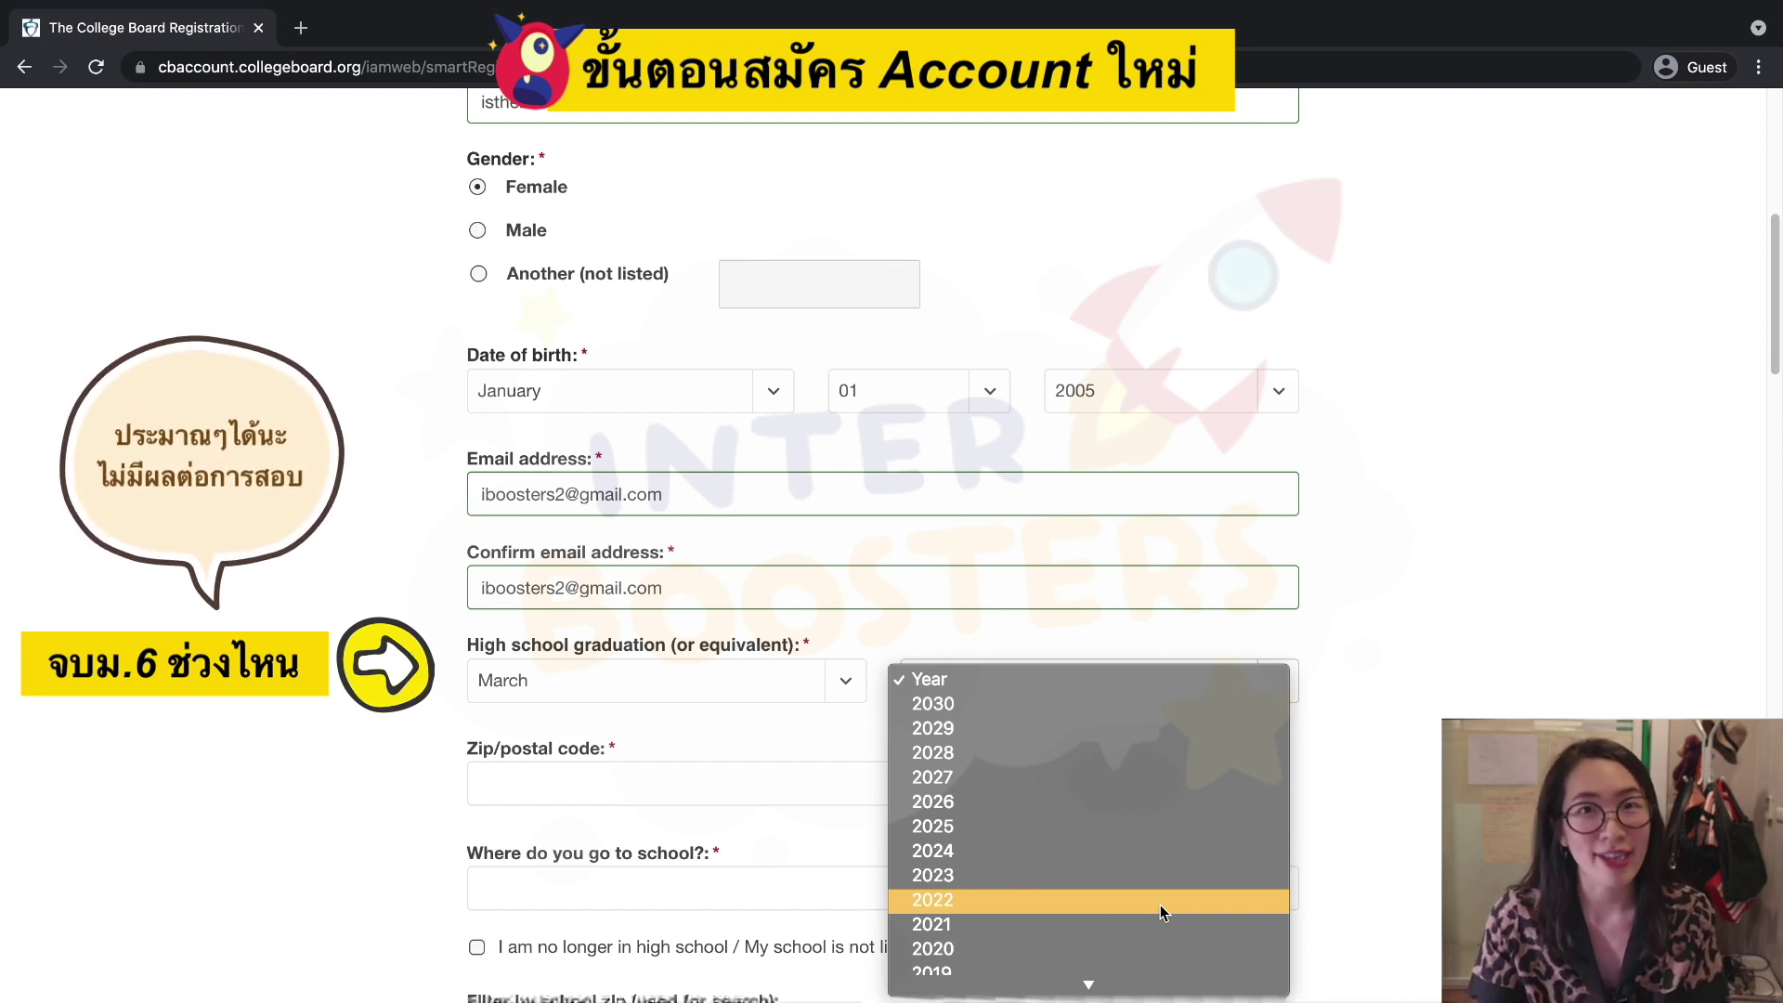
{"action": "left_click", "coordinate": [1161, 905]}
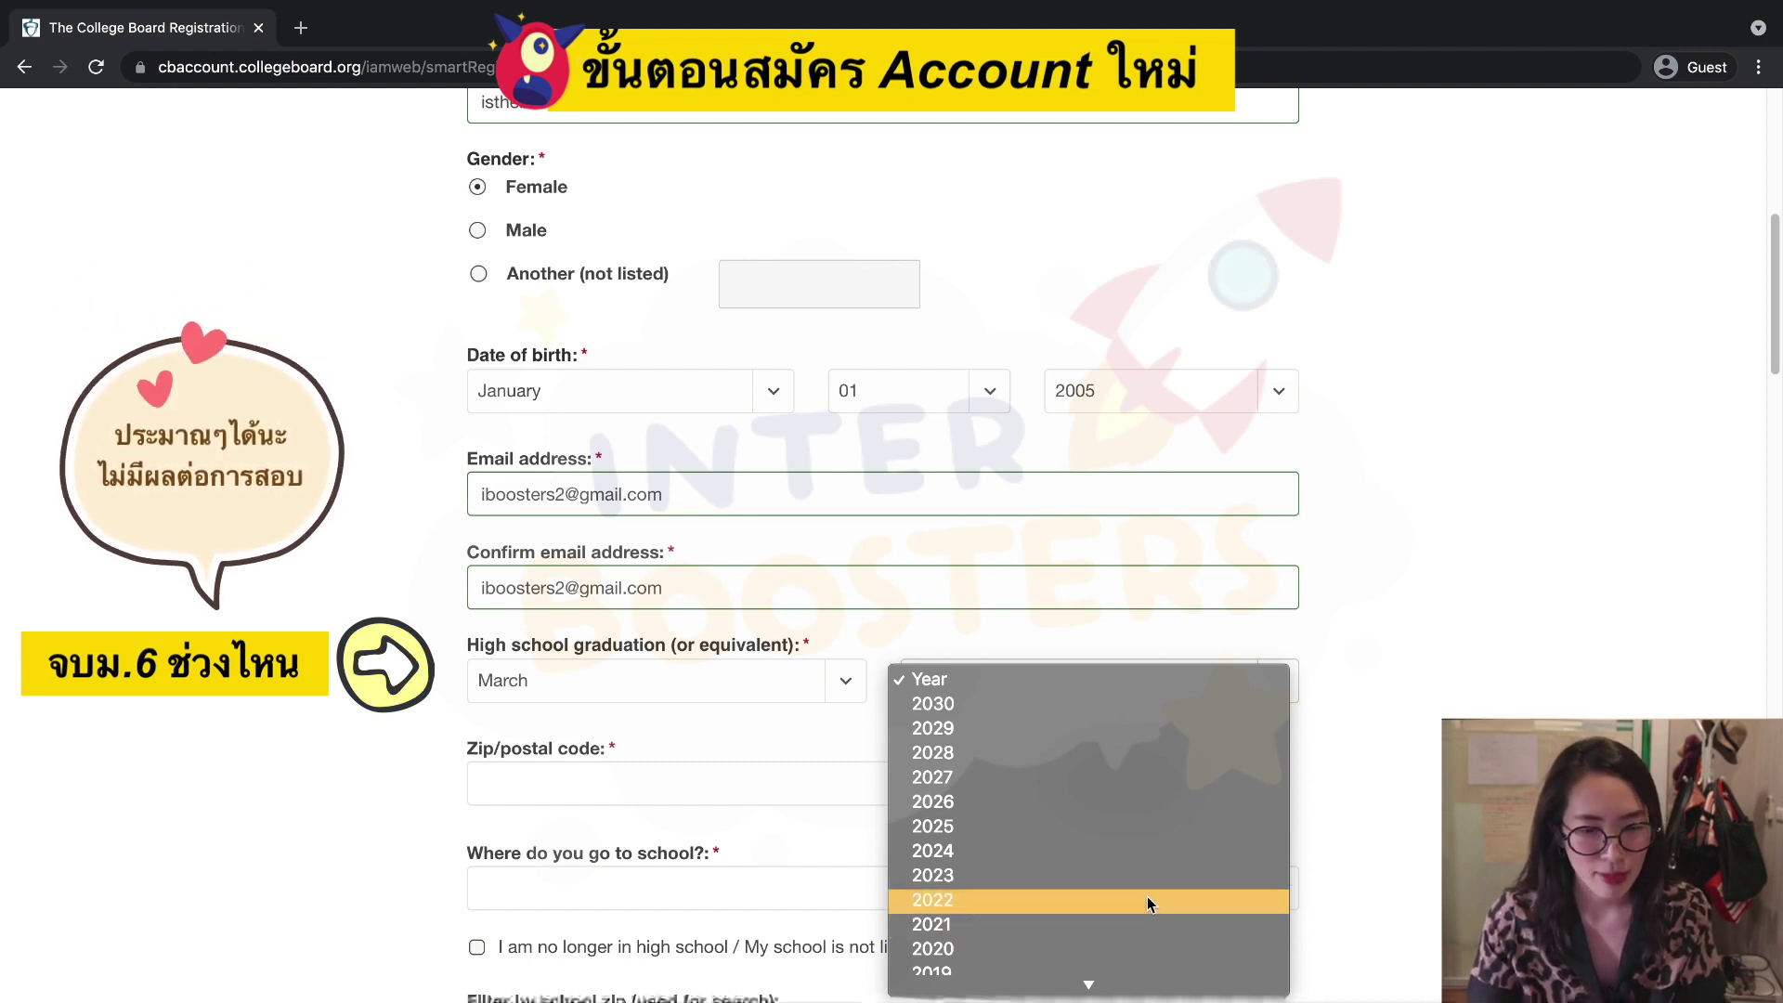
Mark the address as Outside the U.S., leaving the zip code blank.
{"action": "scroll", "coordinate": [1041, 736], "scroll_direction": "down", "scroll_amount": 3}
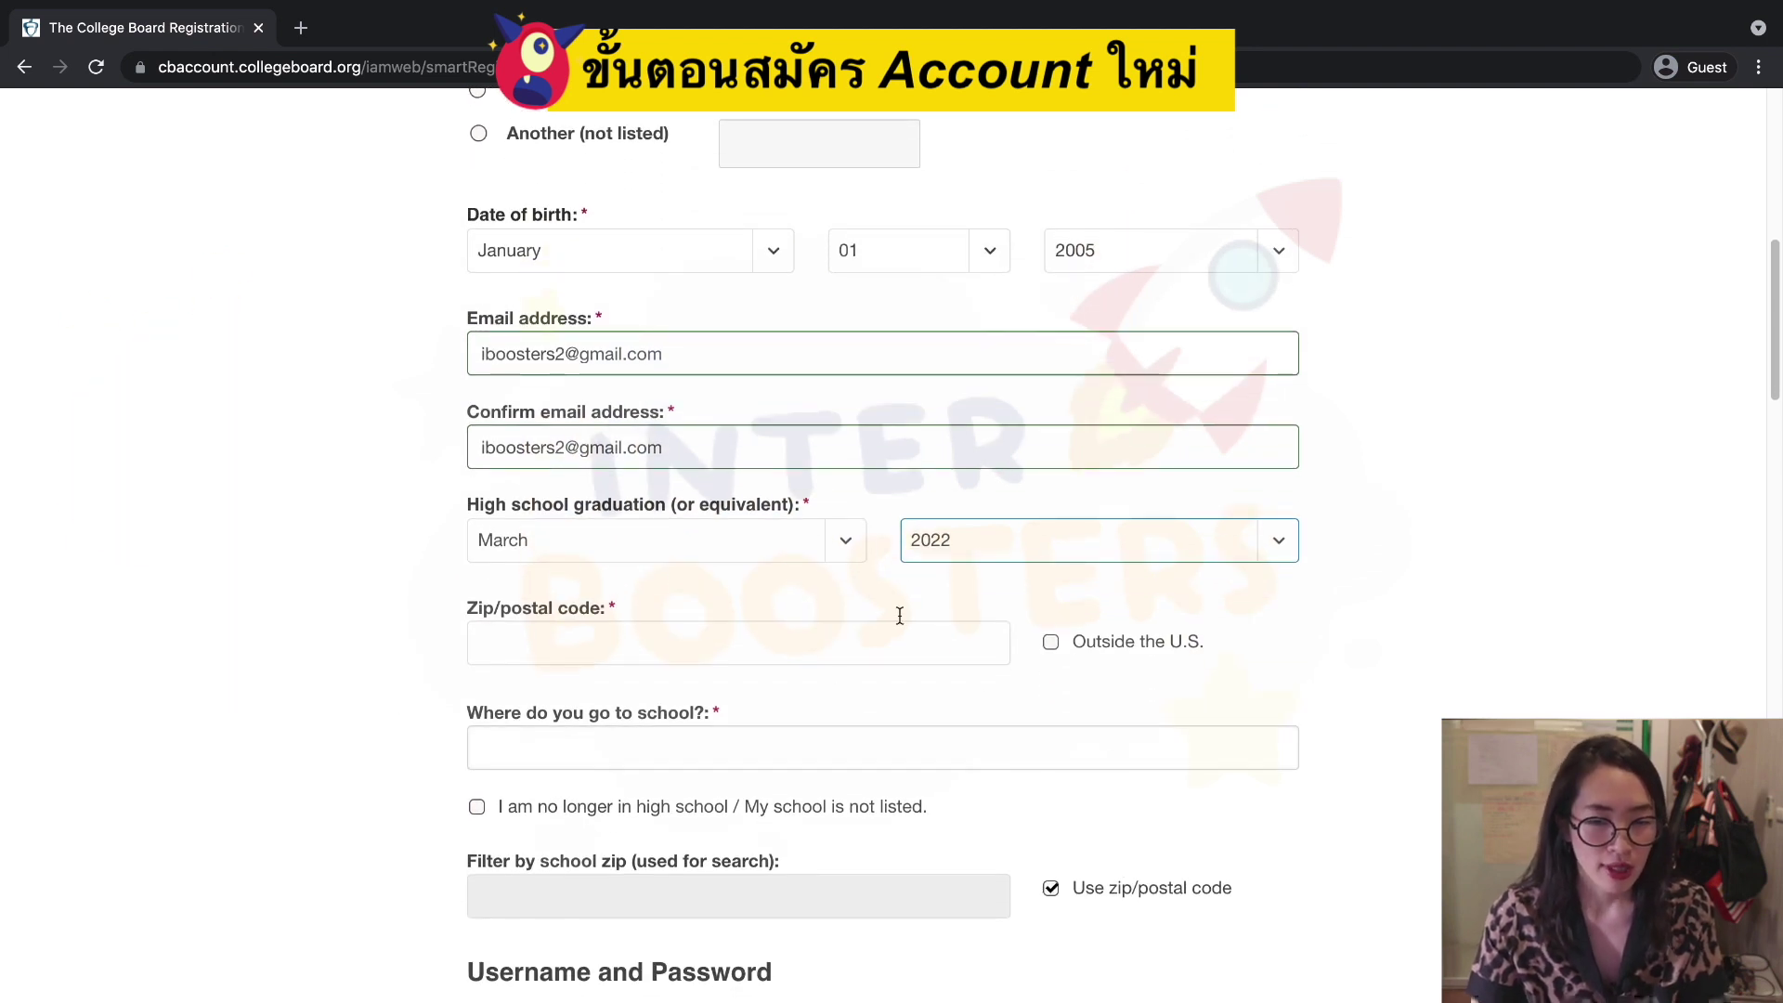
{"action": "left_click", "coordinate": [720, 647]}
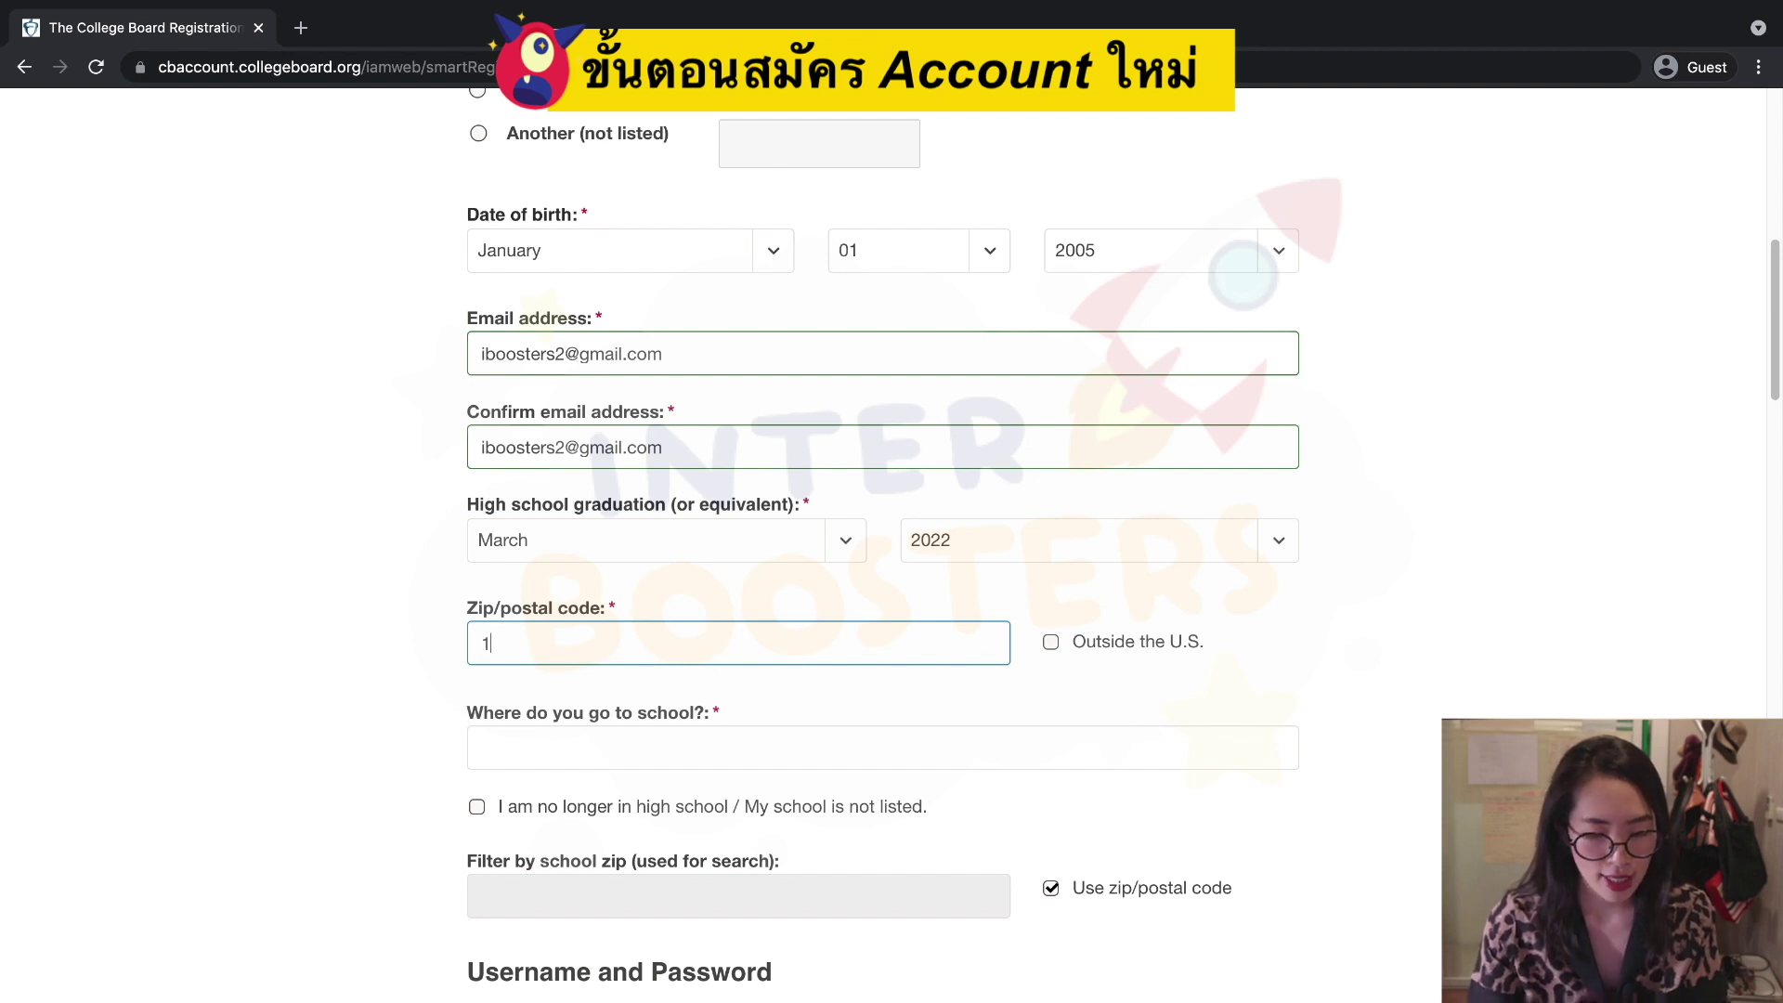
{"action": "left_click", "coordinate": [1050, 650]}
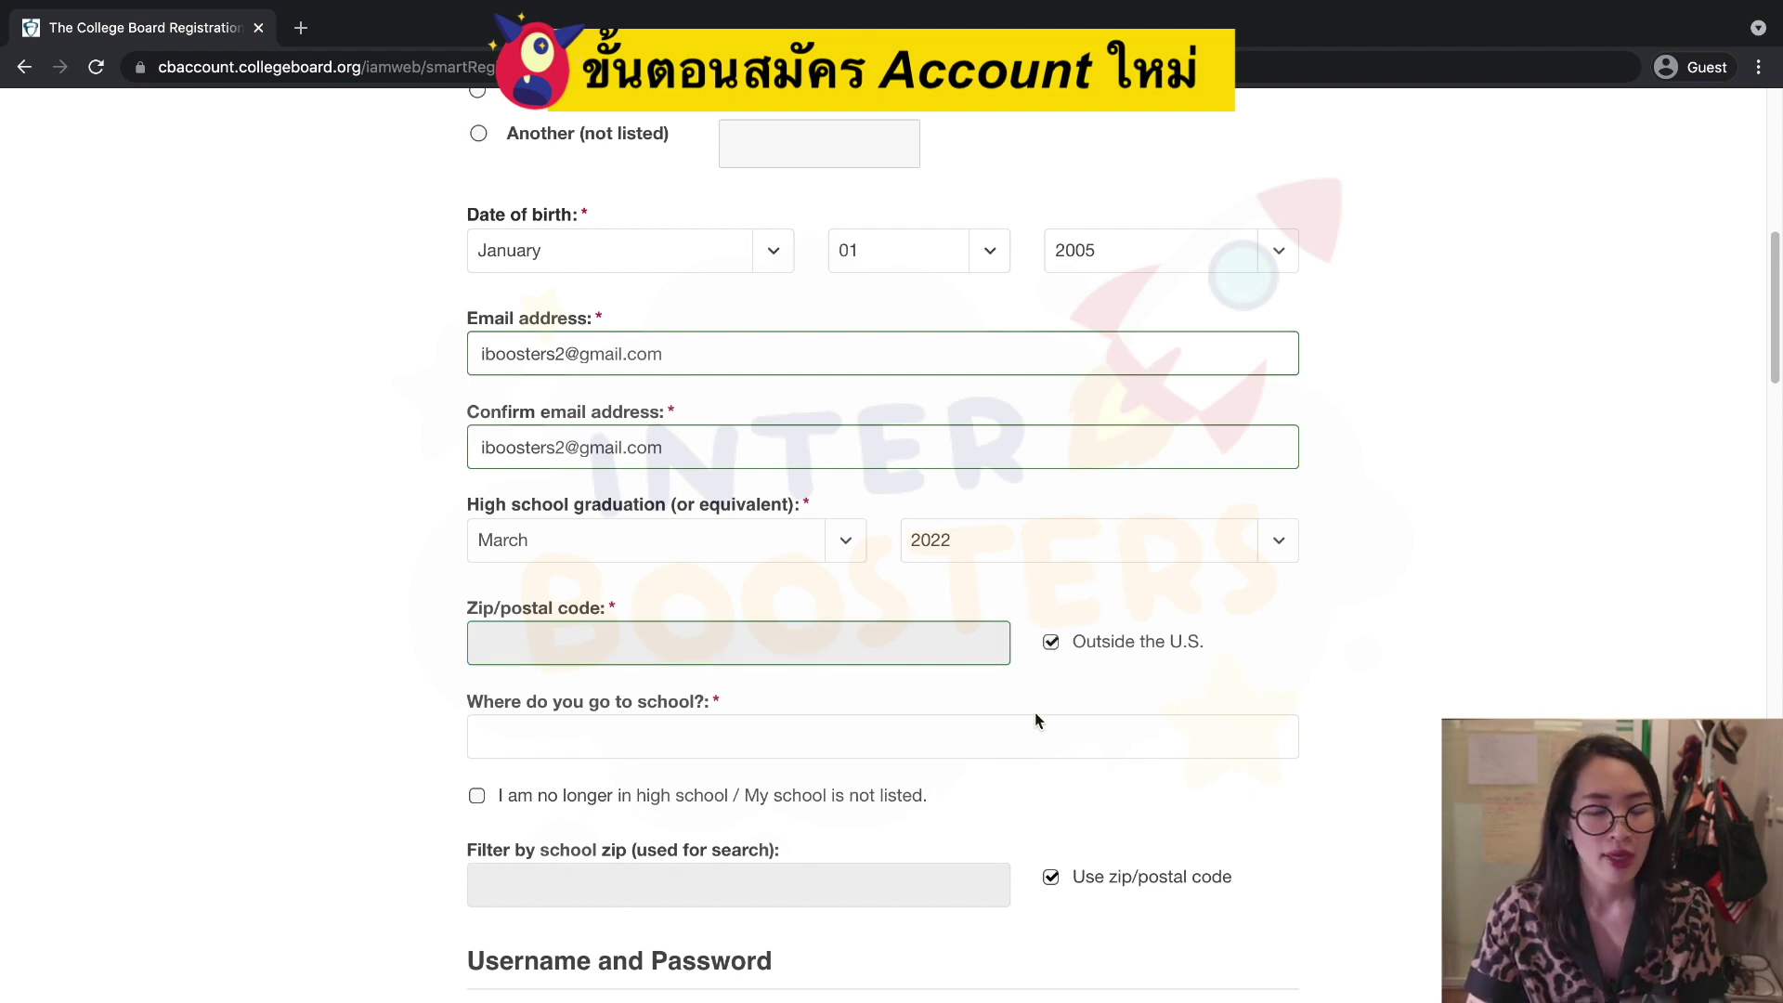
Check 'My school is not listed', leaving the school name field empty.
{"action": "scroll", "coordinate": [948, 703], "scroll_direction": "down", "scroll_amount": 1}
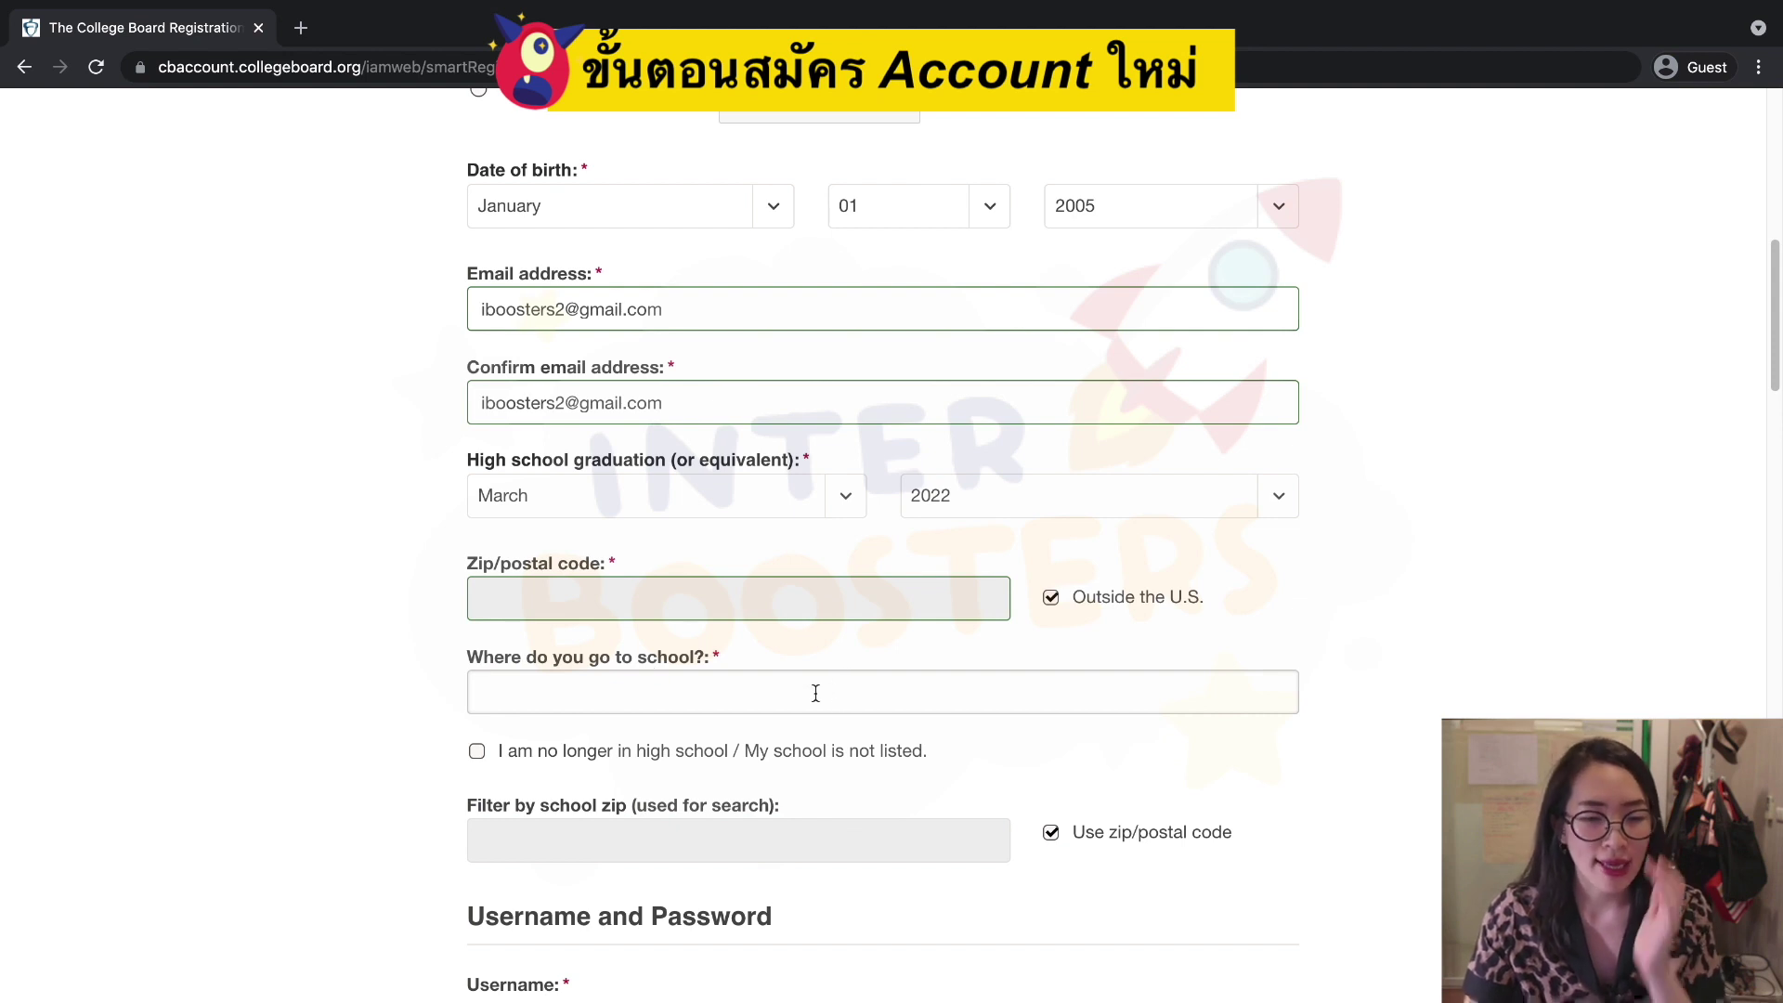
{"action": "left_click", "coordinate": [478, 751]}
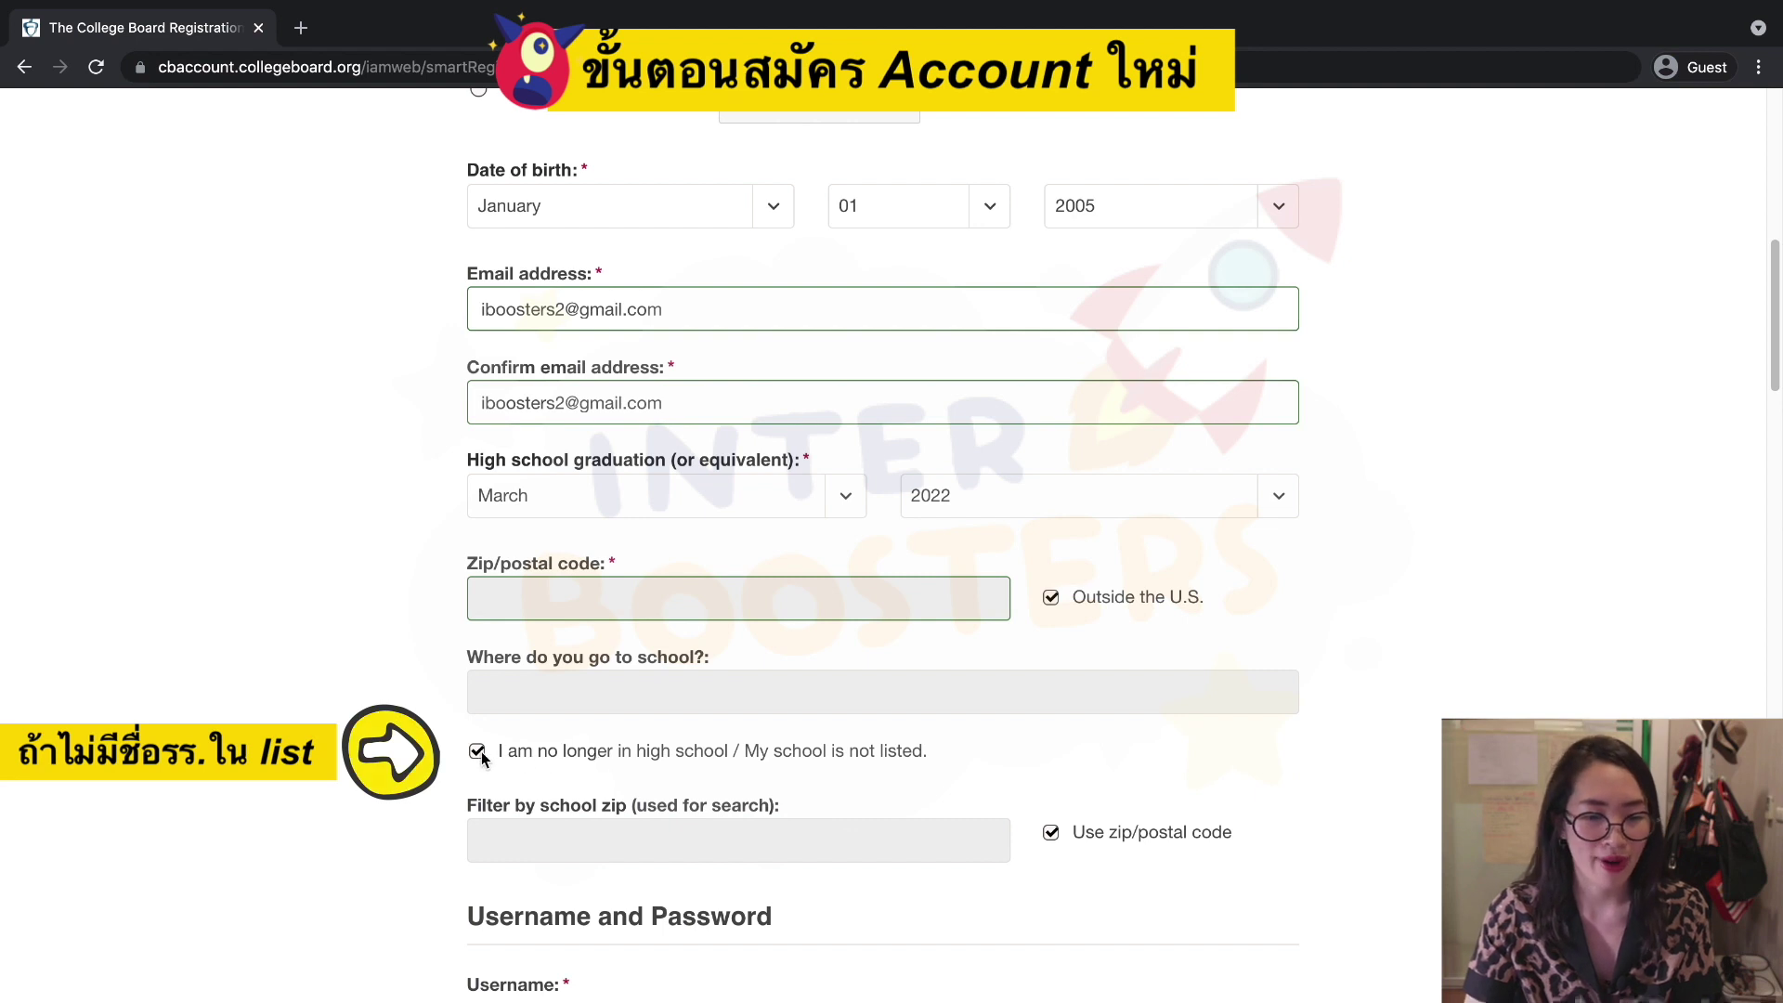
{"action": "left_click", "coordinate": [477, 750]}
{"action": "left_click", "coordinate": [519, 703]}
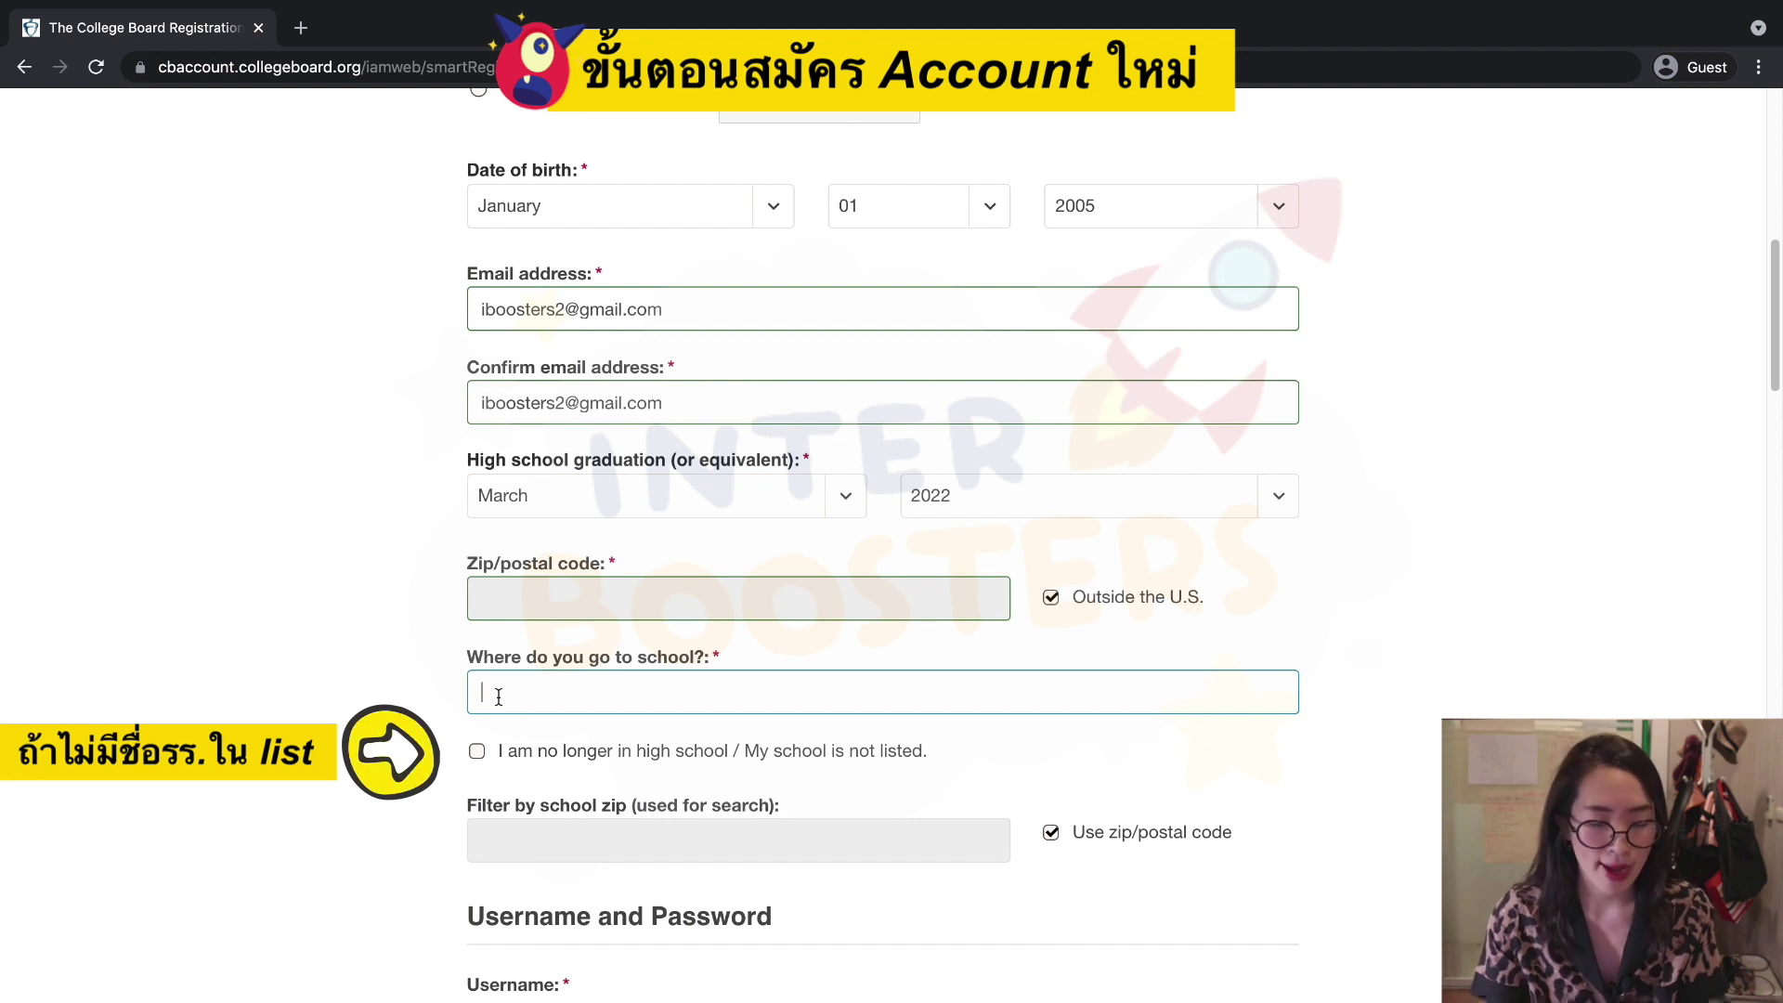
{"action": "left_click", "coordinate": [522, 757]}
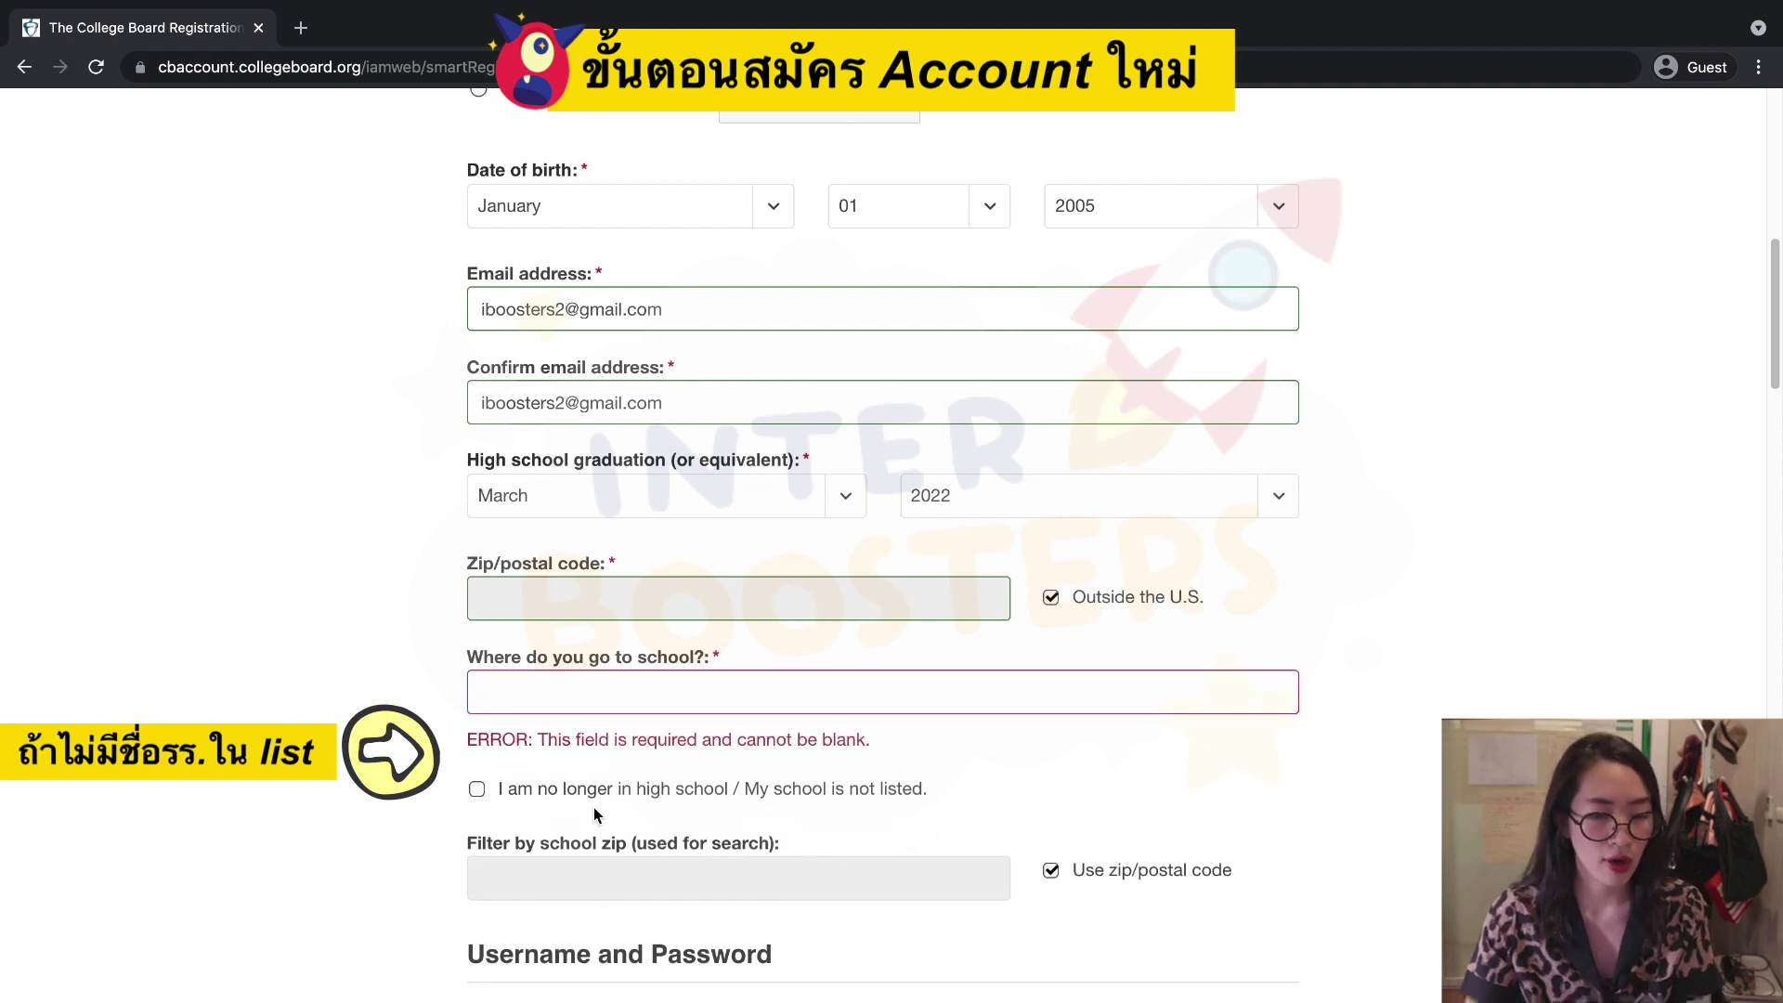
{"action": "left_click", "coordinate": [476, 788]}
{"action": "scroll", "coordinate": [1023, 732], "scroll_direction": "down", "scroll_amount": 2}
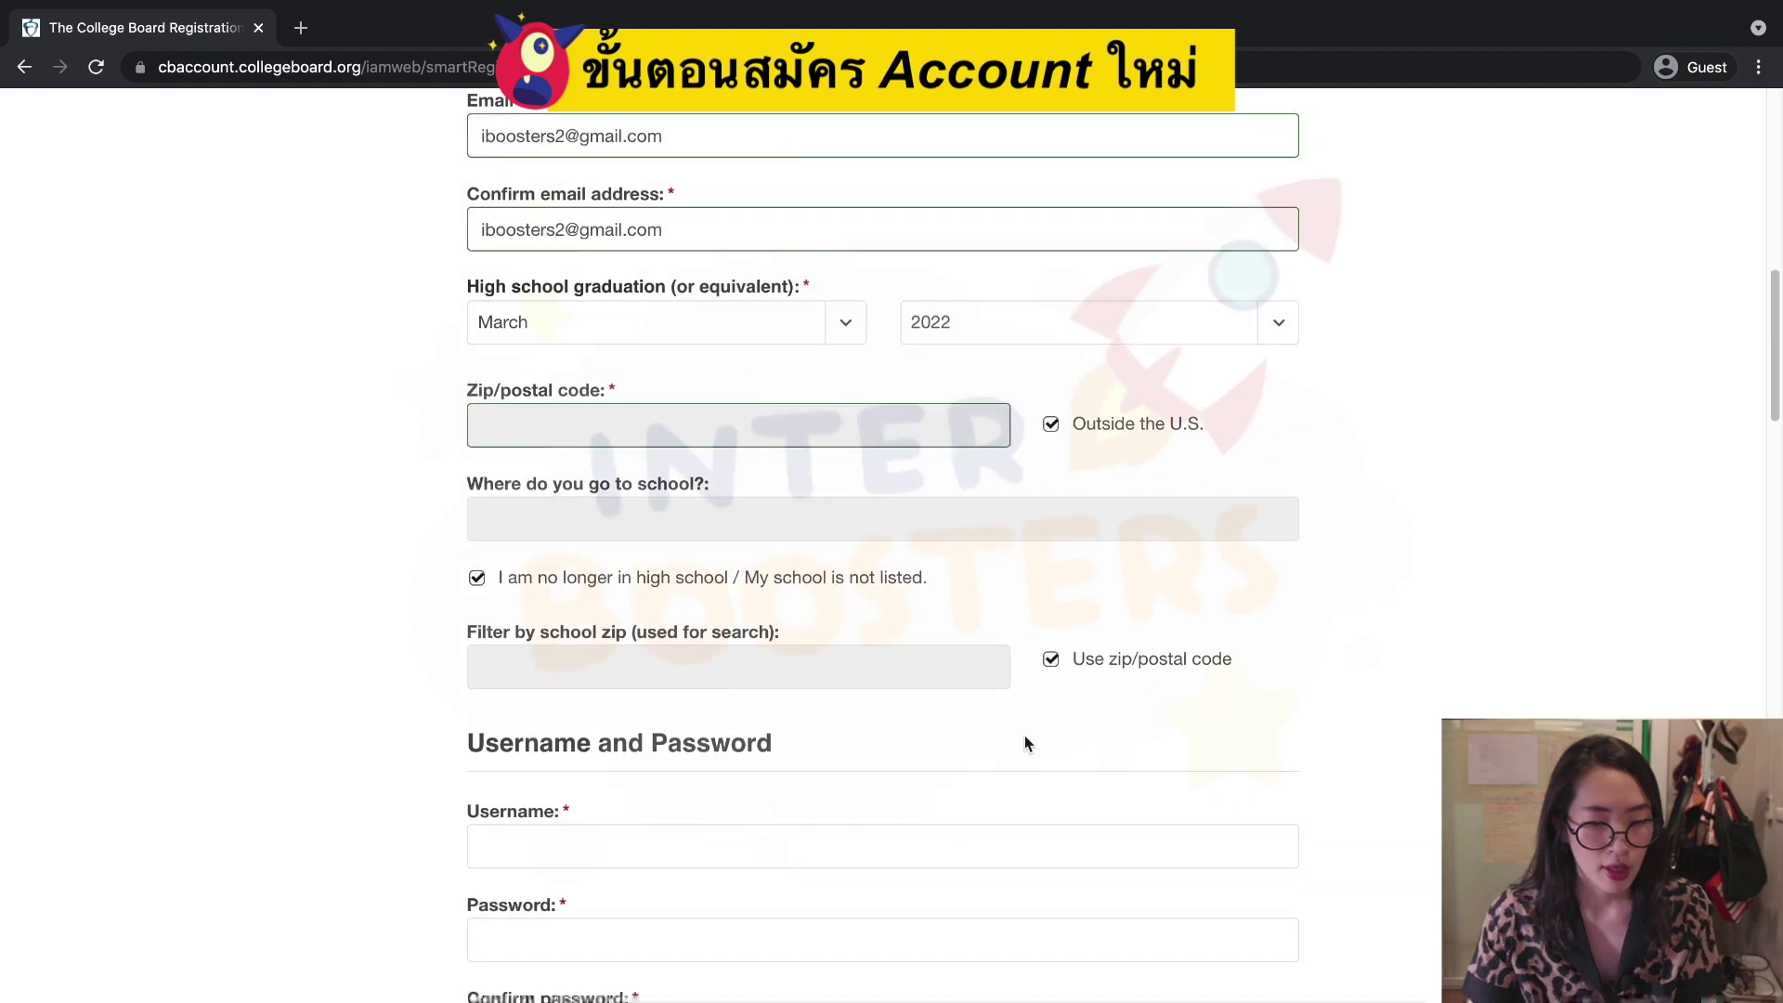
{"action": "scroll", "coordinate": [1025, 743], "scroll_direction": "down", "scroll_amount": 2}
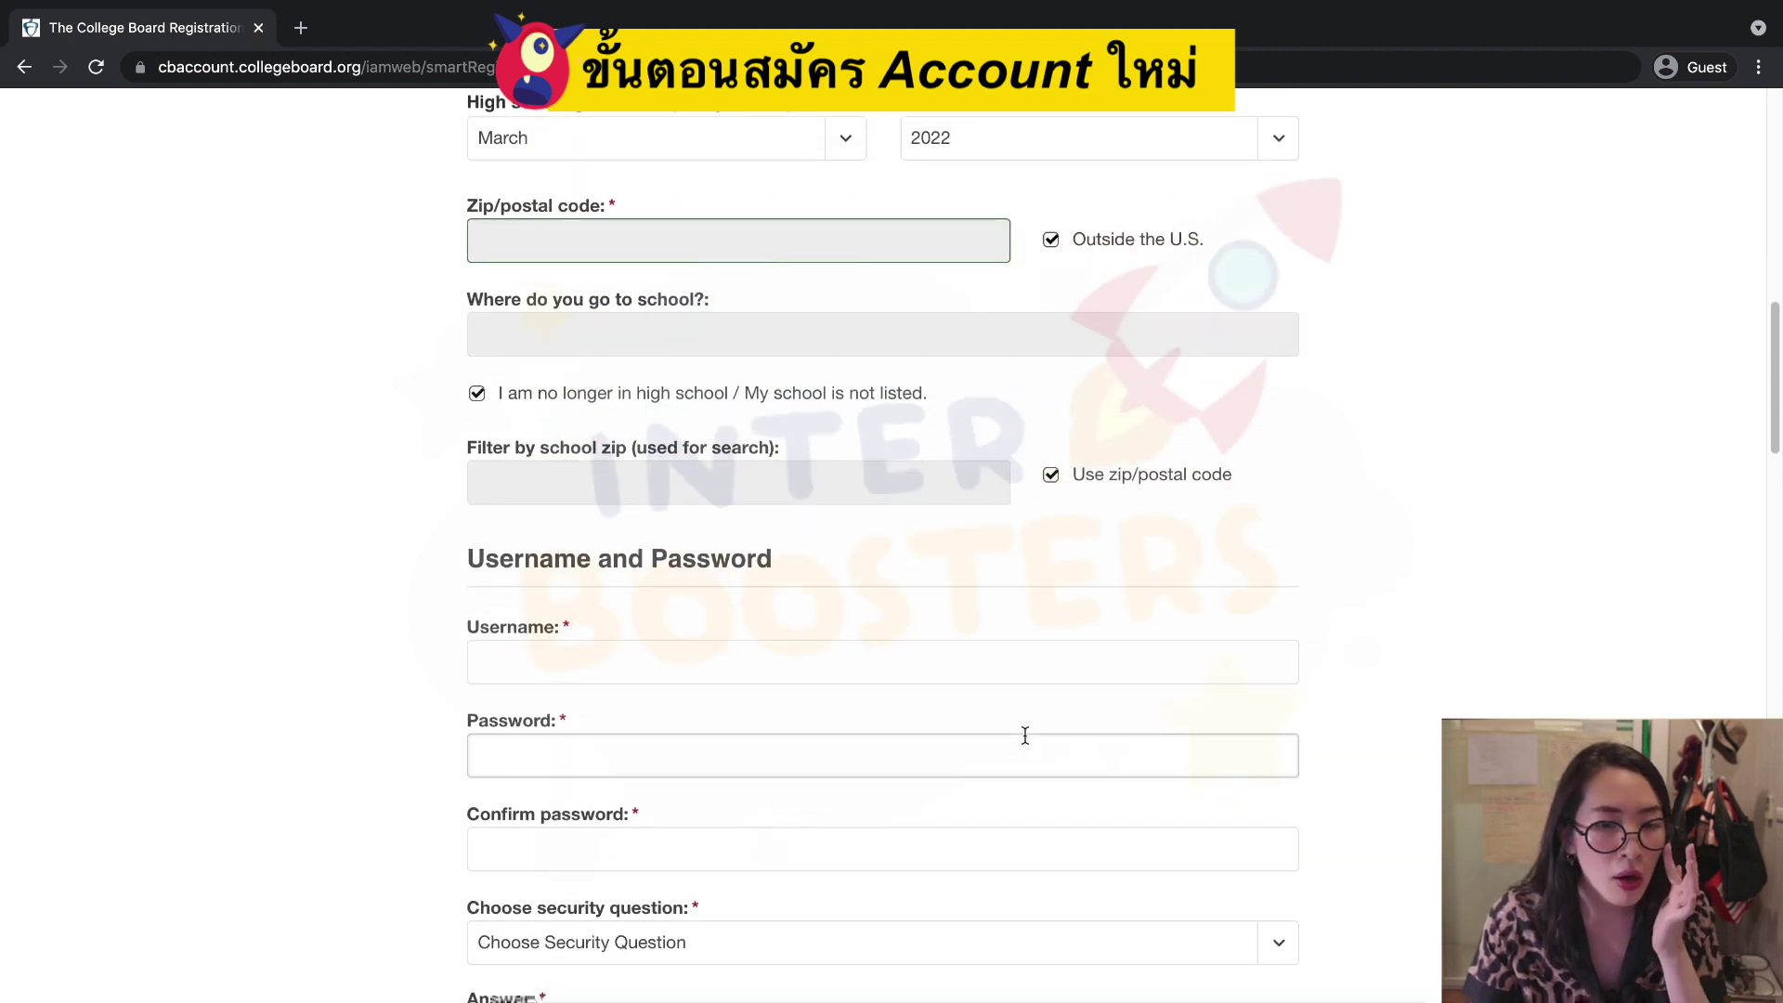
Enter a username for the new account.
{"action": "scroll", "coordinate": [1015, 730], "scroll_direction": "down", "scroll_amount": 1}
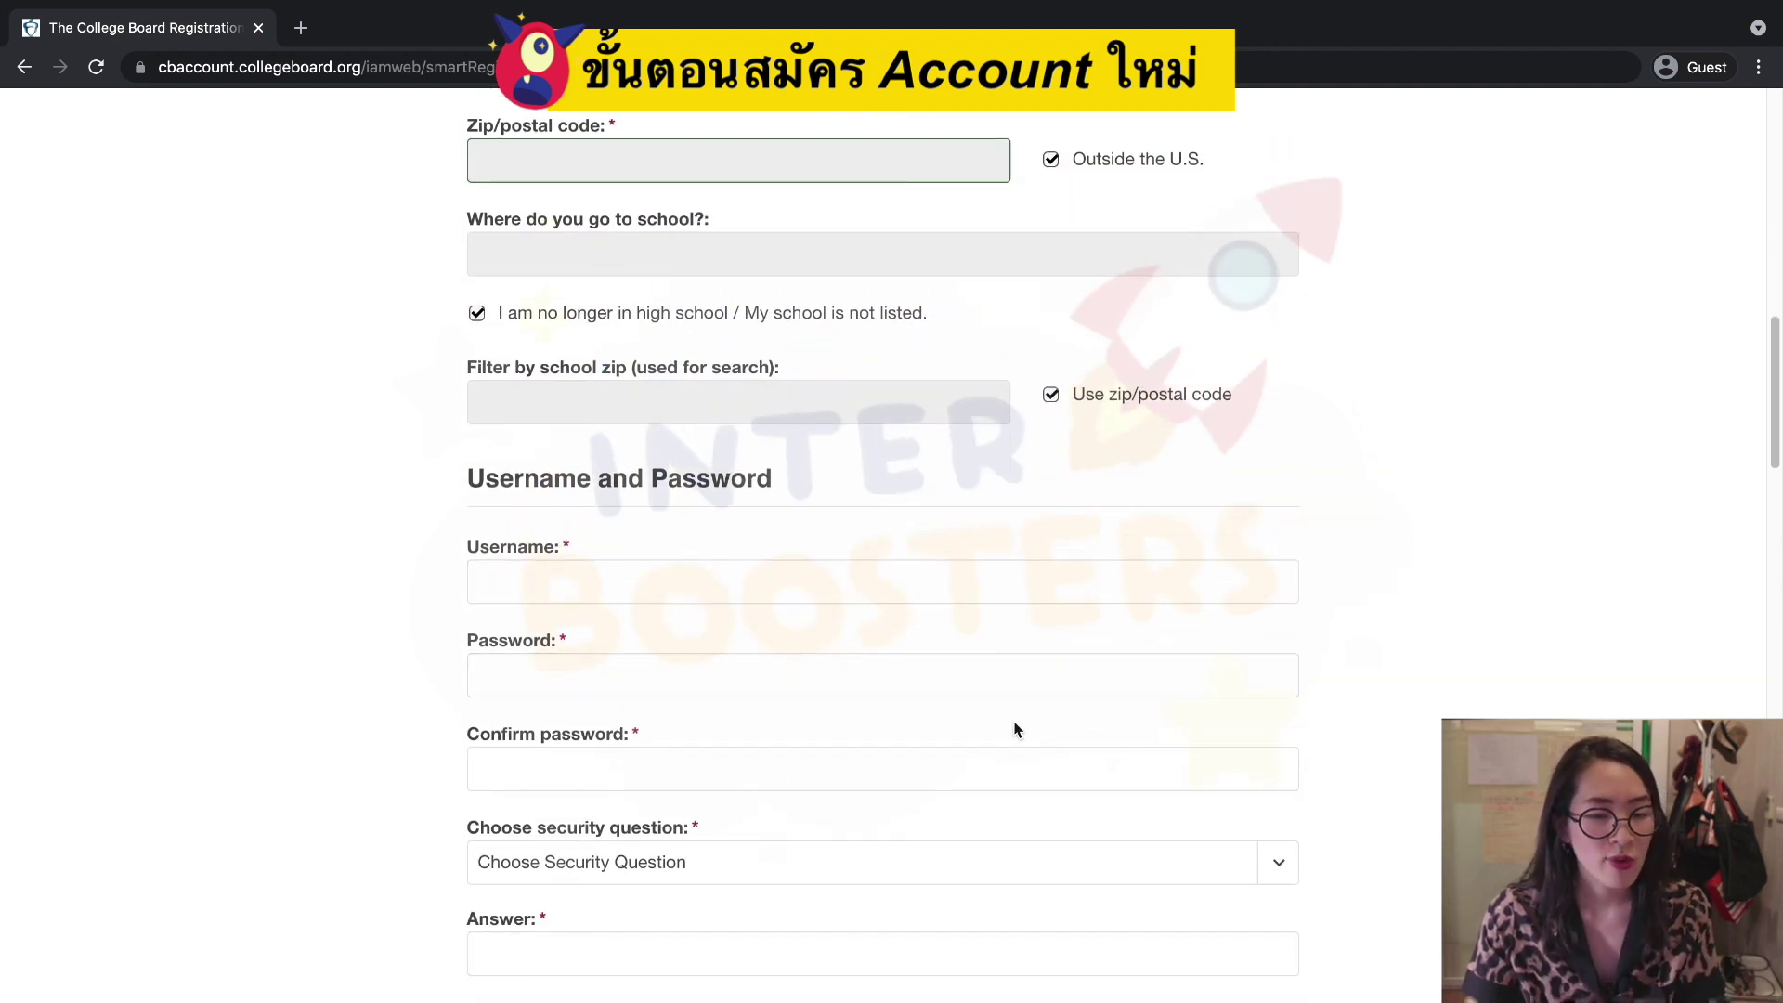
{"action": "left_click", "coordinate": [789, 579]}
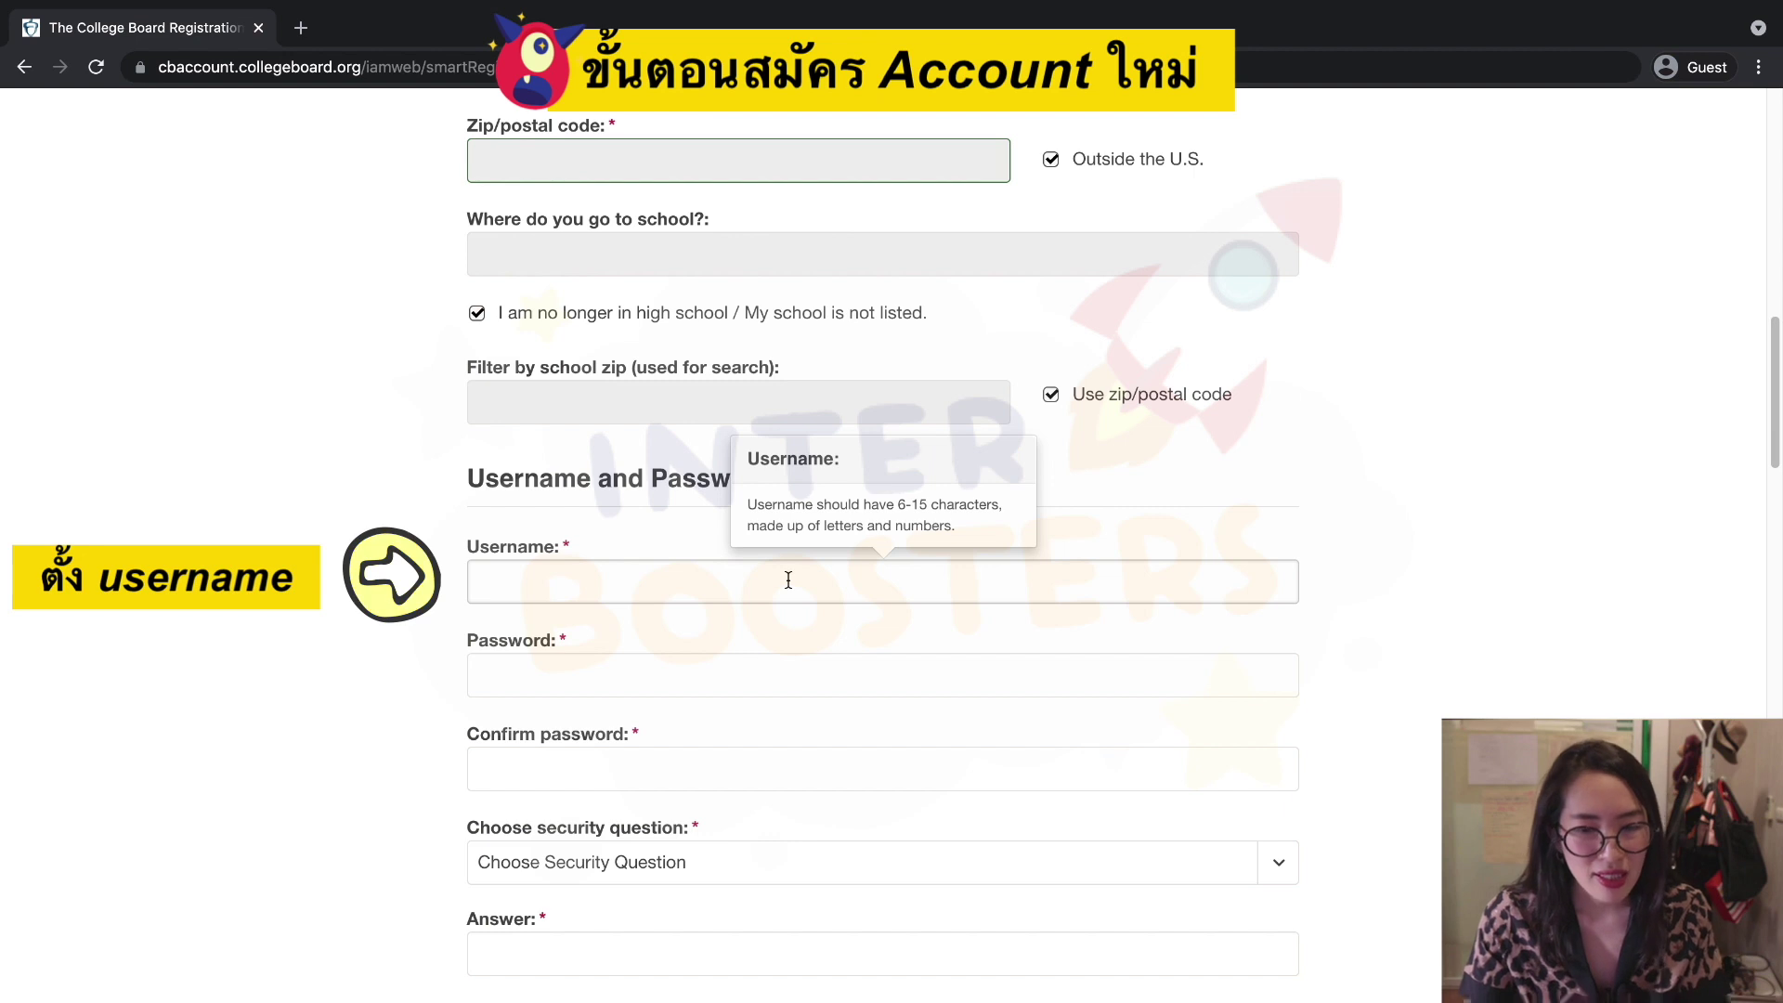
{"action": "left_click", "coordinate": [789, 580]}
{"action": "type", "text": "BoostB"}
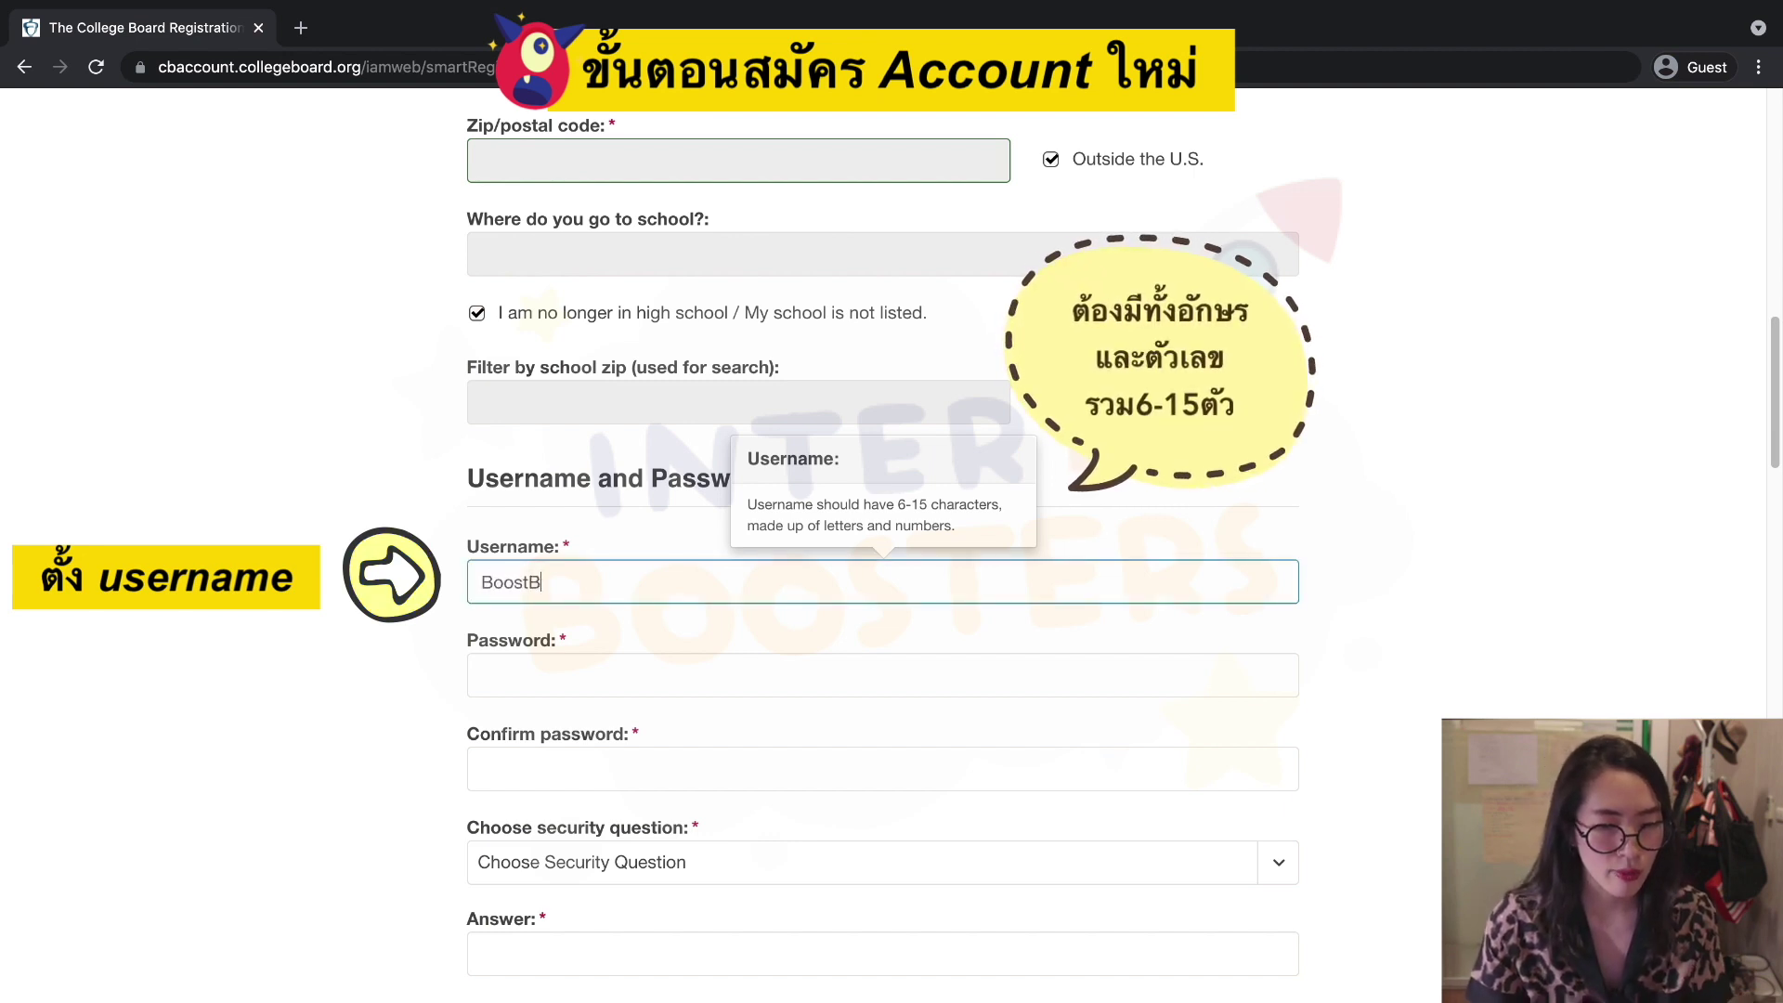
{"action": "type", "text": "oost555"}
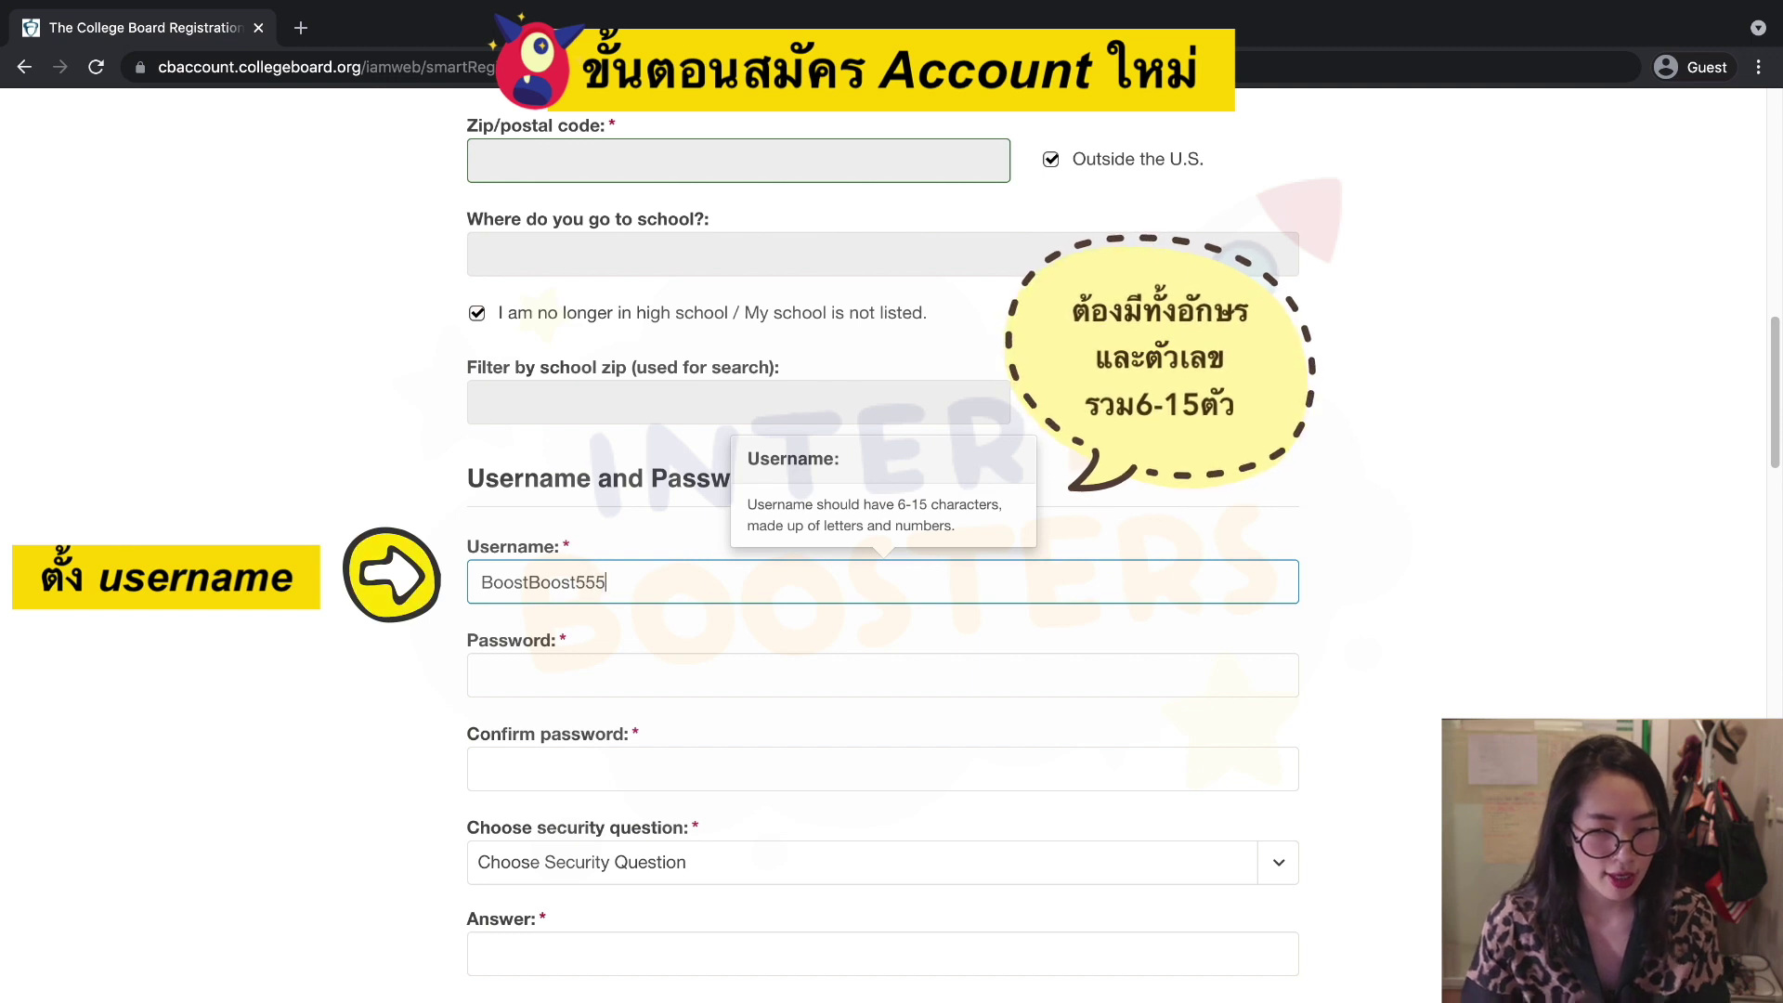
{"action": "key", "text": "Tab"}
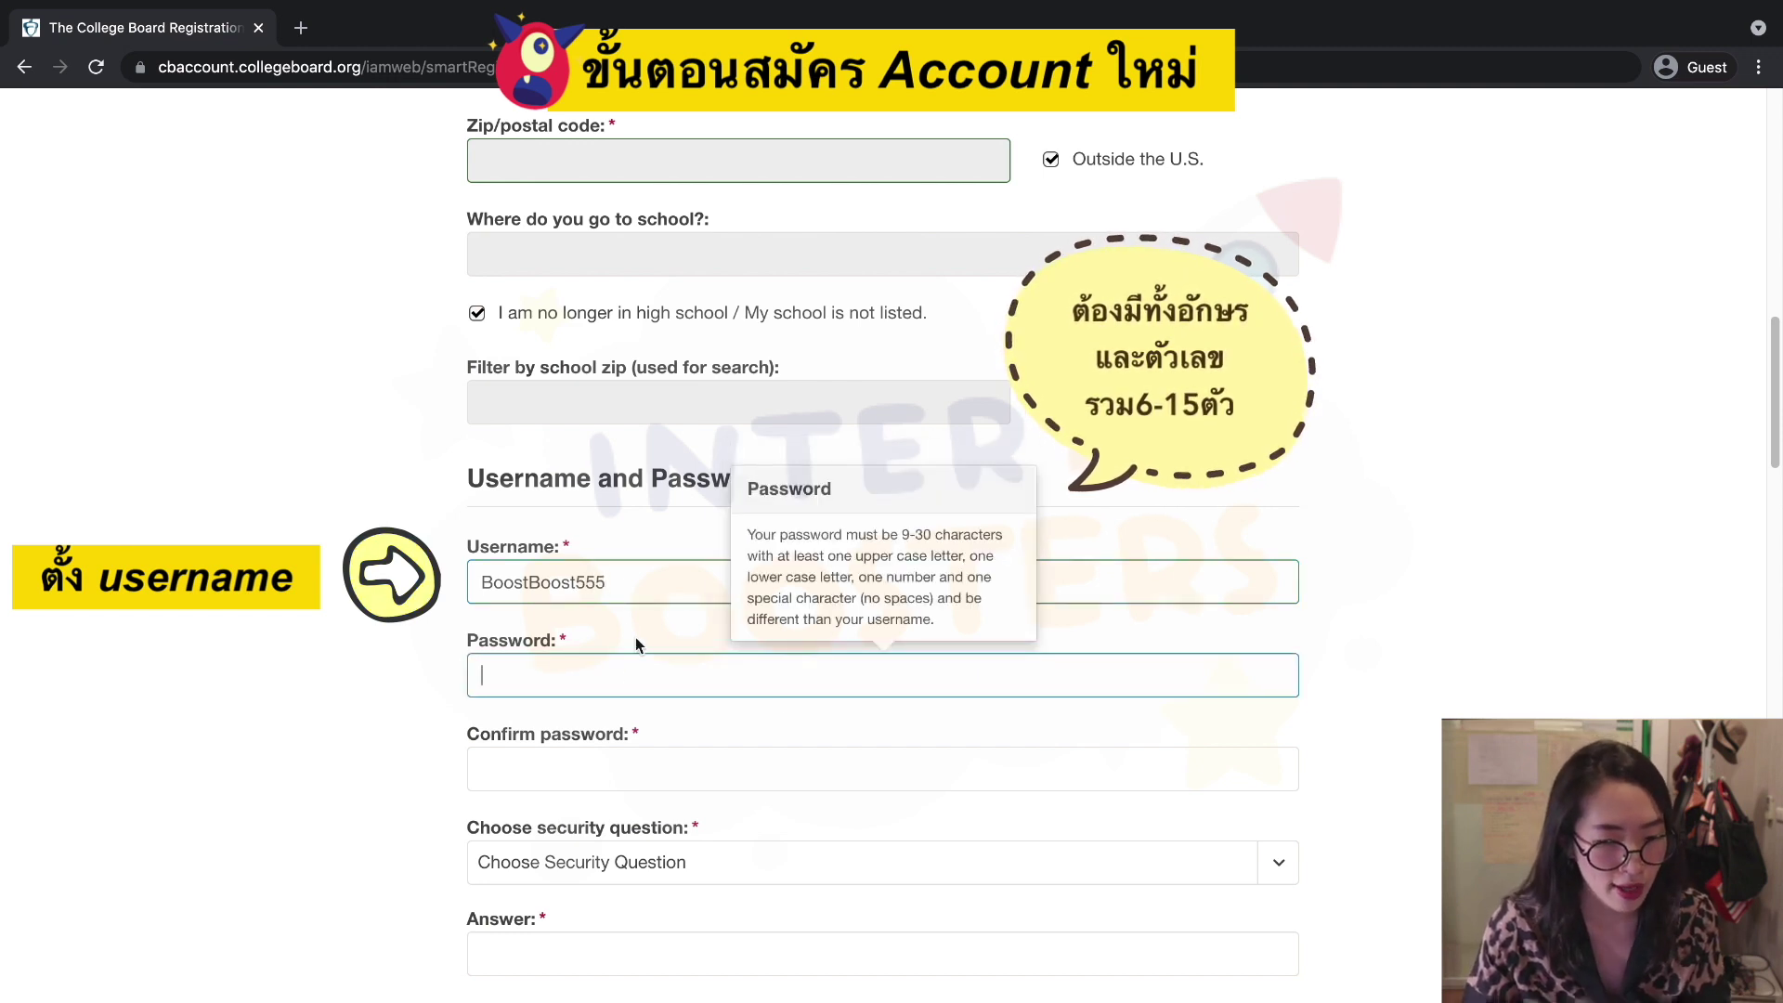
{"action": "left_click", "coordinate": [605, 591]}
Paste the chosen password into Password and copy it into Confirm password.
{"action": "left_click", "coordinate": [649, 677]}
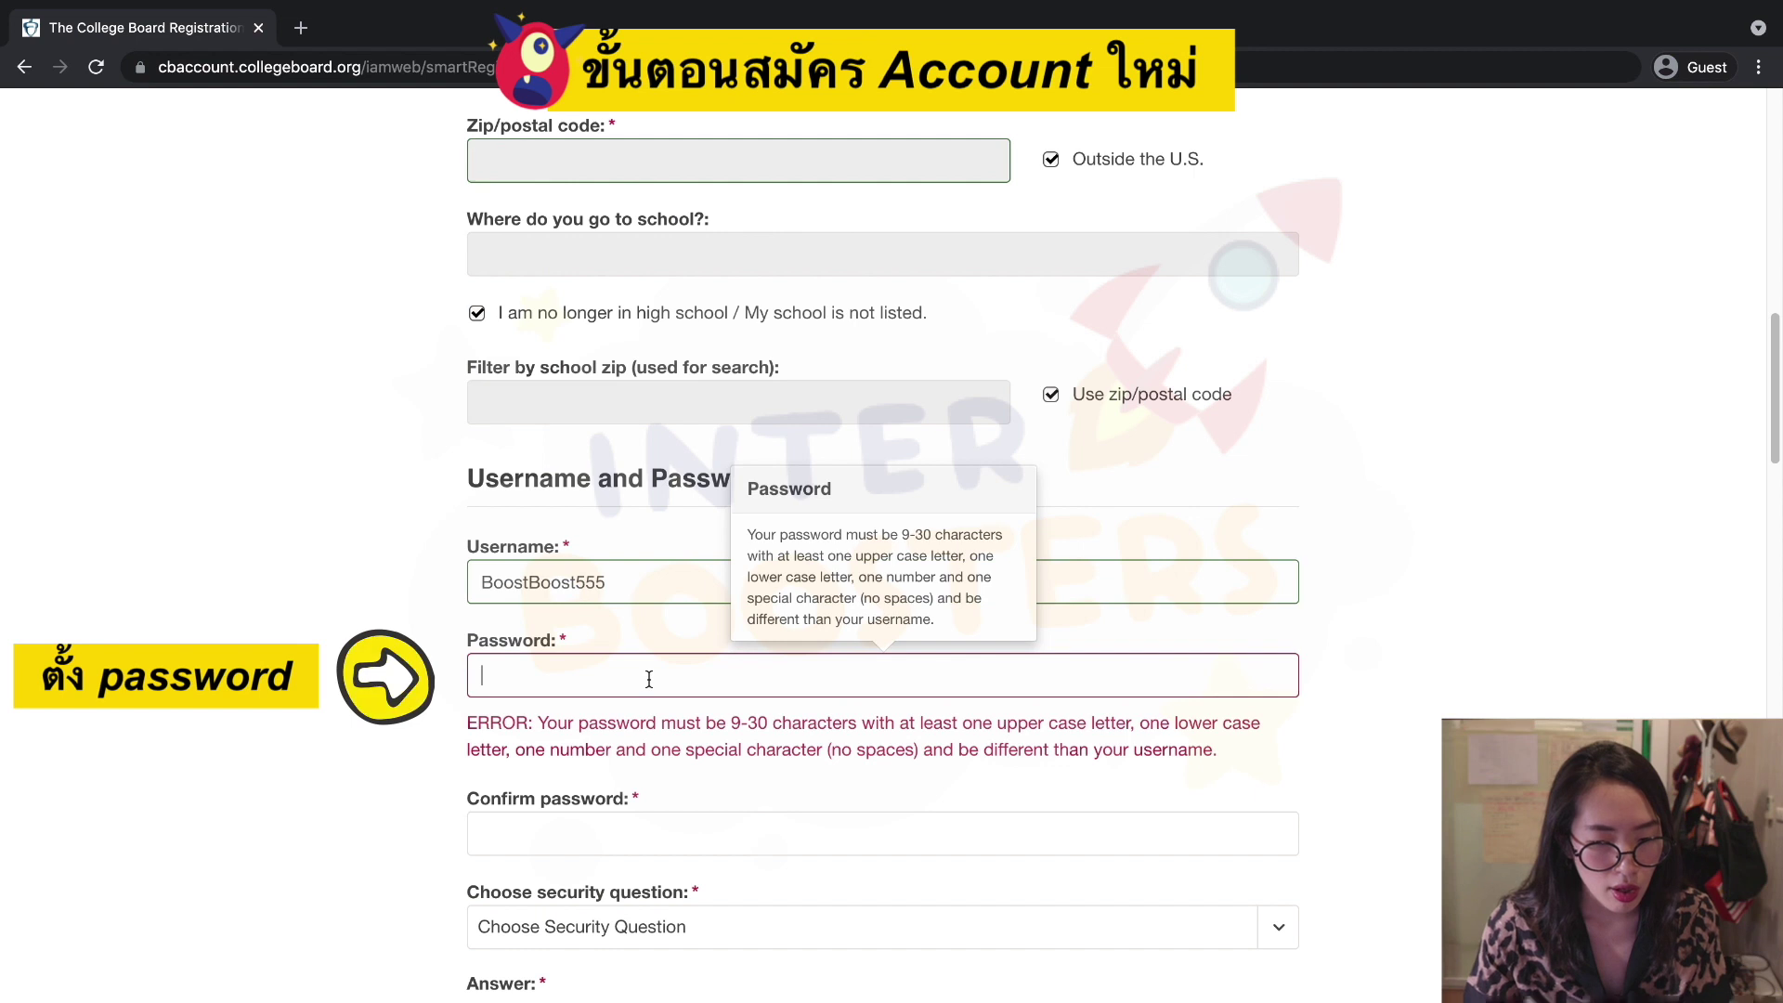
{"action": "key", "text": "super+v"}
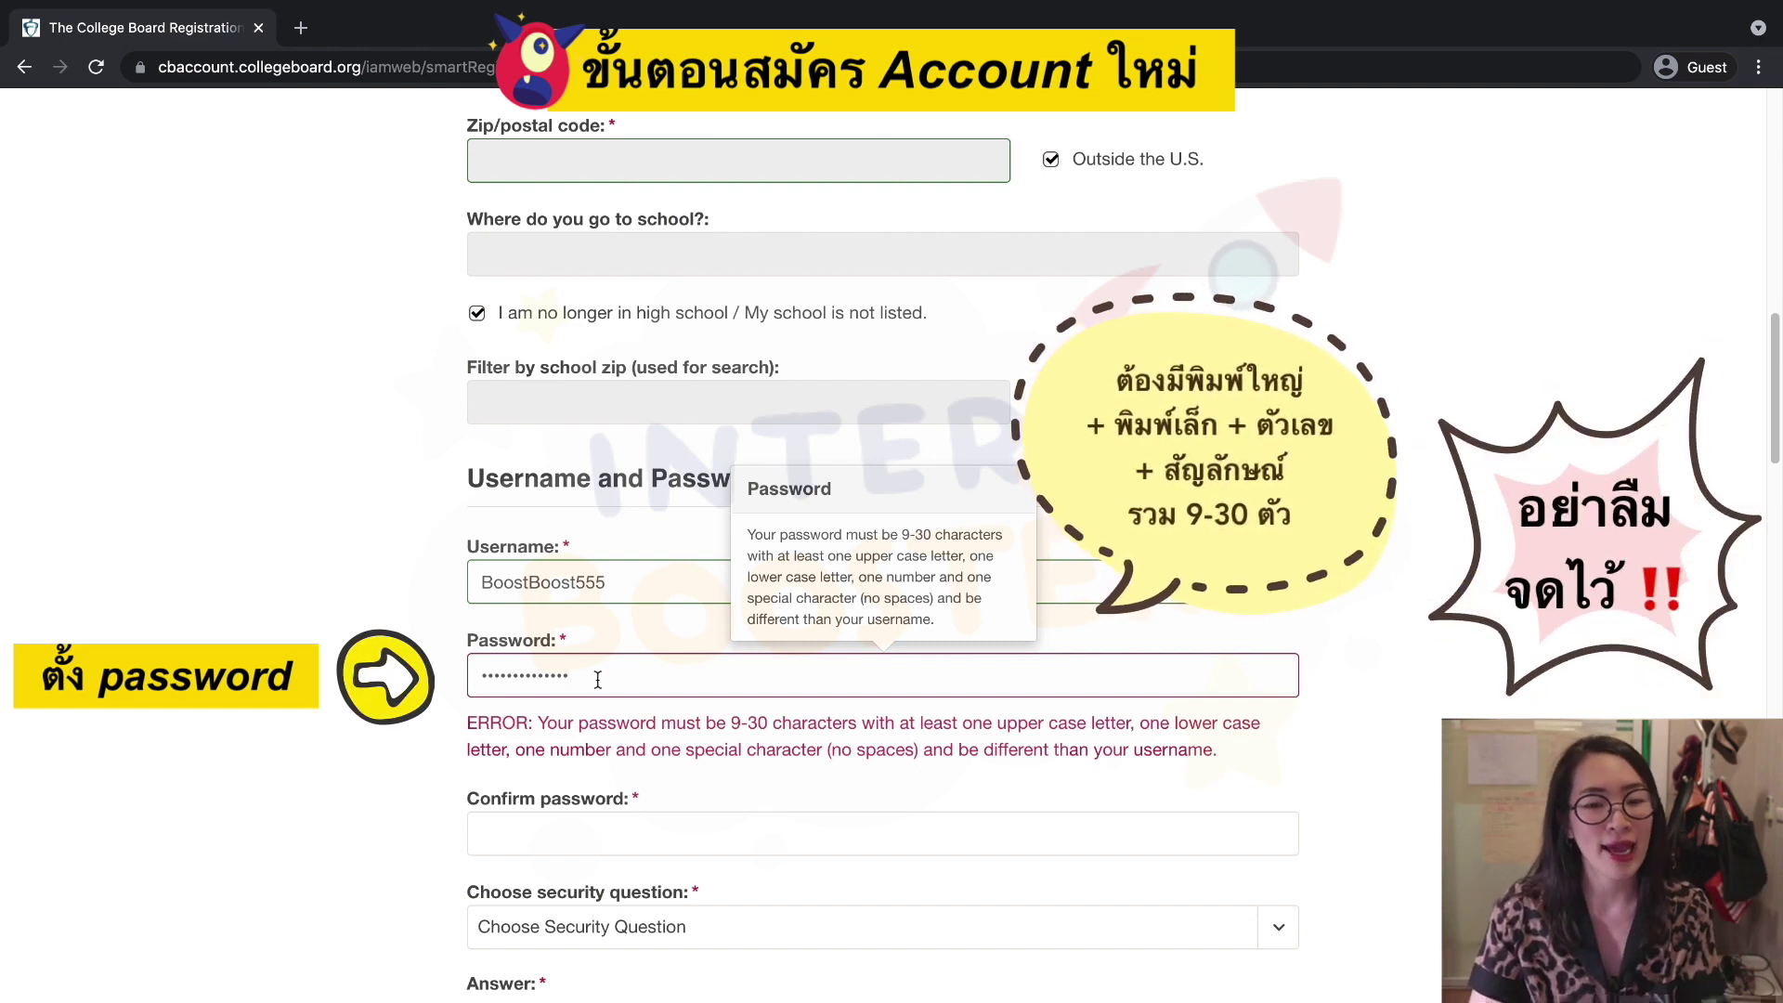
{"action": "scroll", "coordinate": [758, 736], "scroll_direction": "down", "scroll_amount": 2}
{"action": "scroll", "coordinate": [759, 736], "scroll_direction": "down", "scroll_amount": 1}
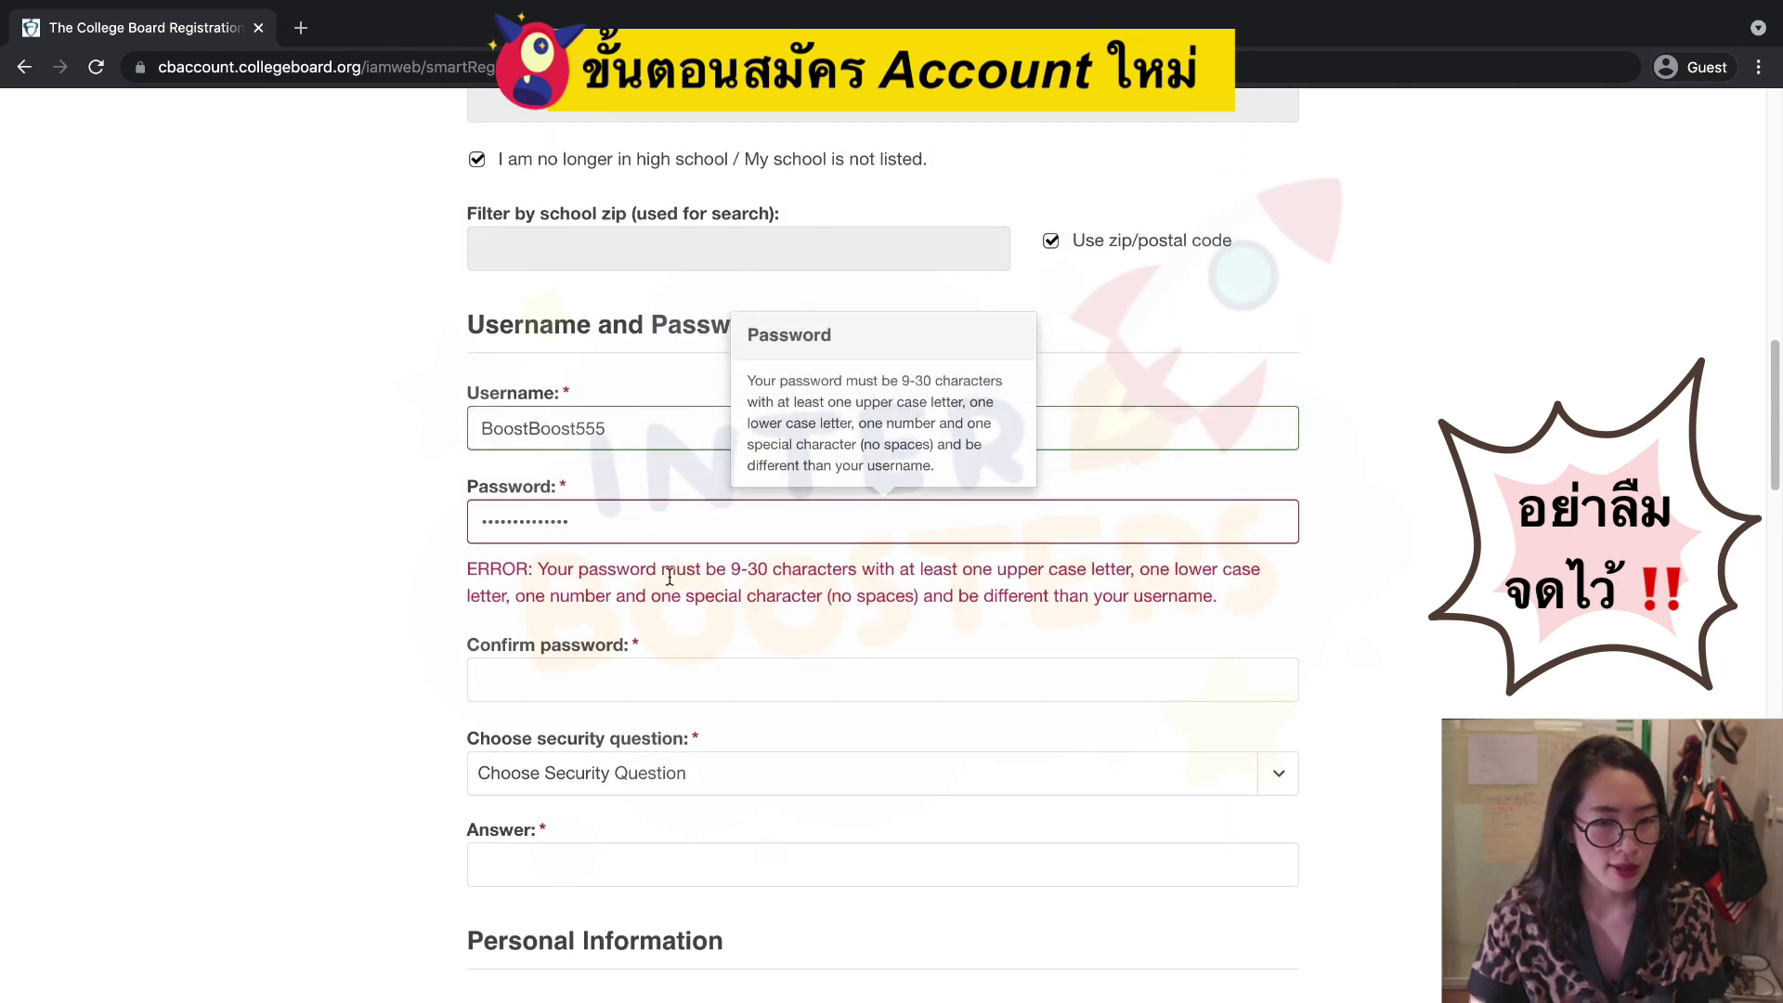
{"action": "scroll", "coordinate": [609, 541], "scroll_direction": "down", "scroll_amount": 3}
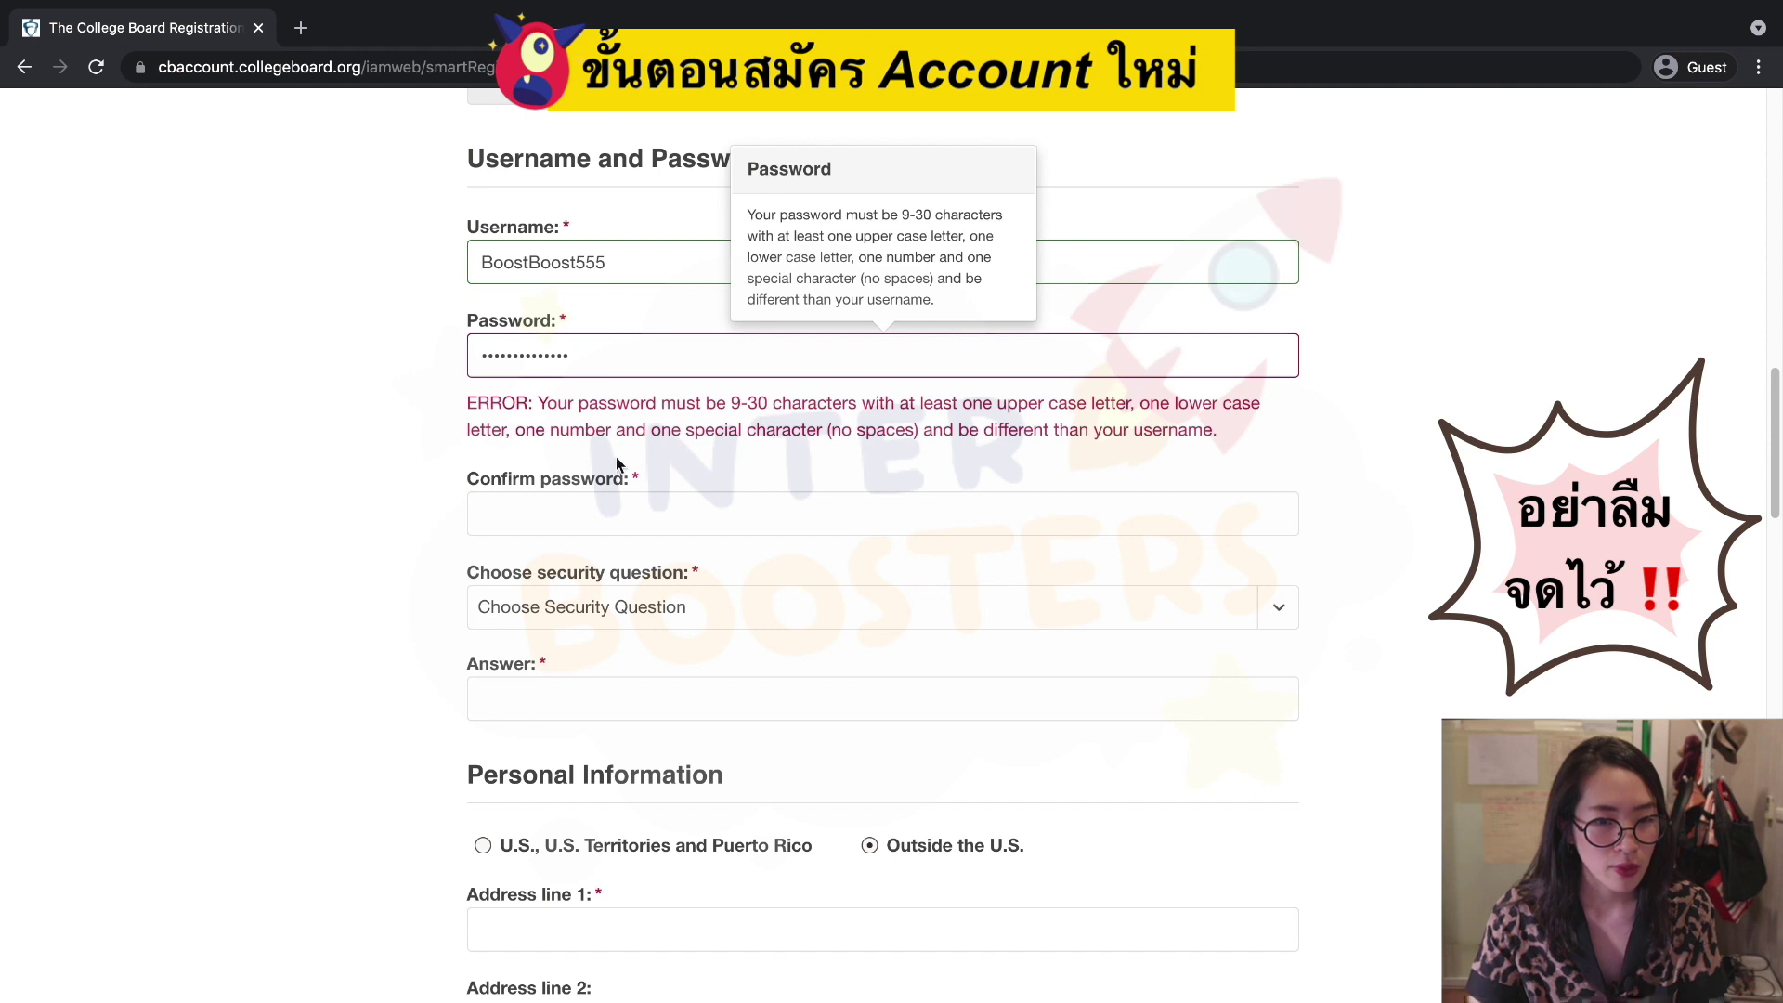
{"action": "double_click", "coordinate": [576, 353]}
{"action": "key", "text": "ctrl+c"}
{"action": "key", "text": "Tab"}
{"action": "key", "text": "ctrl+v"}
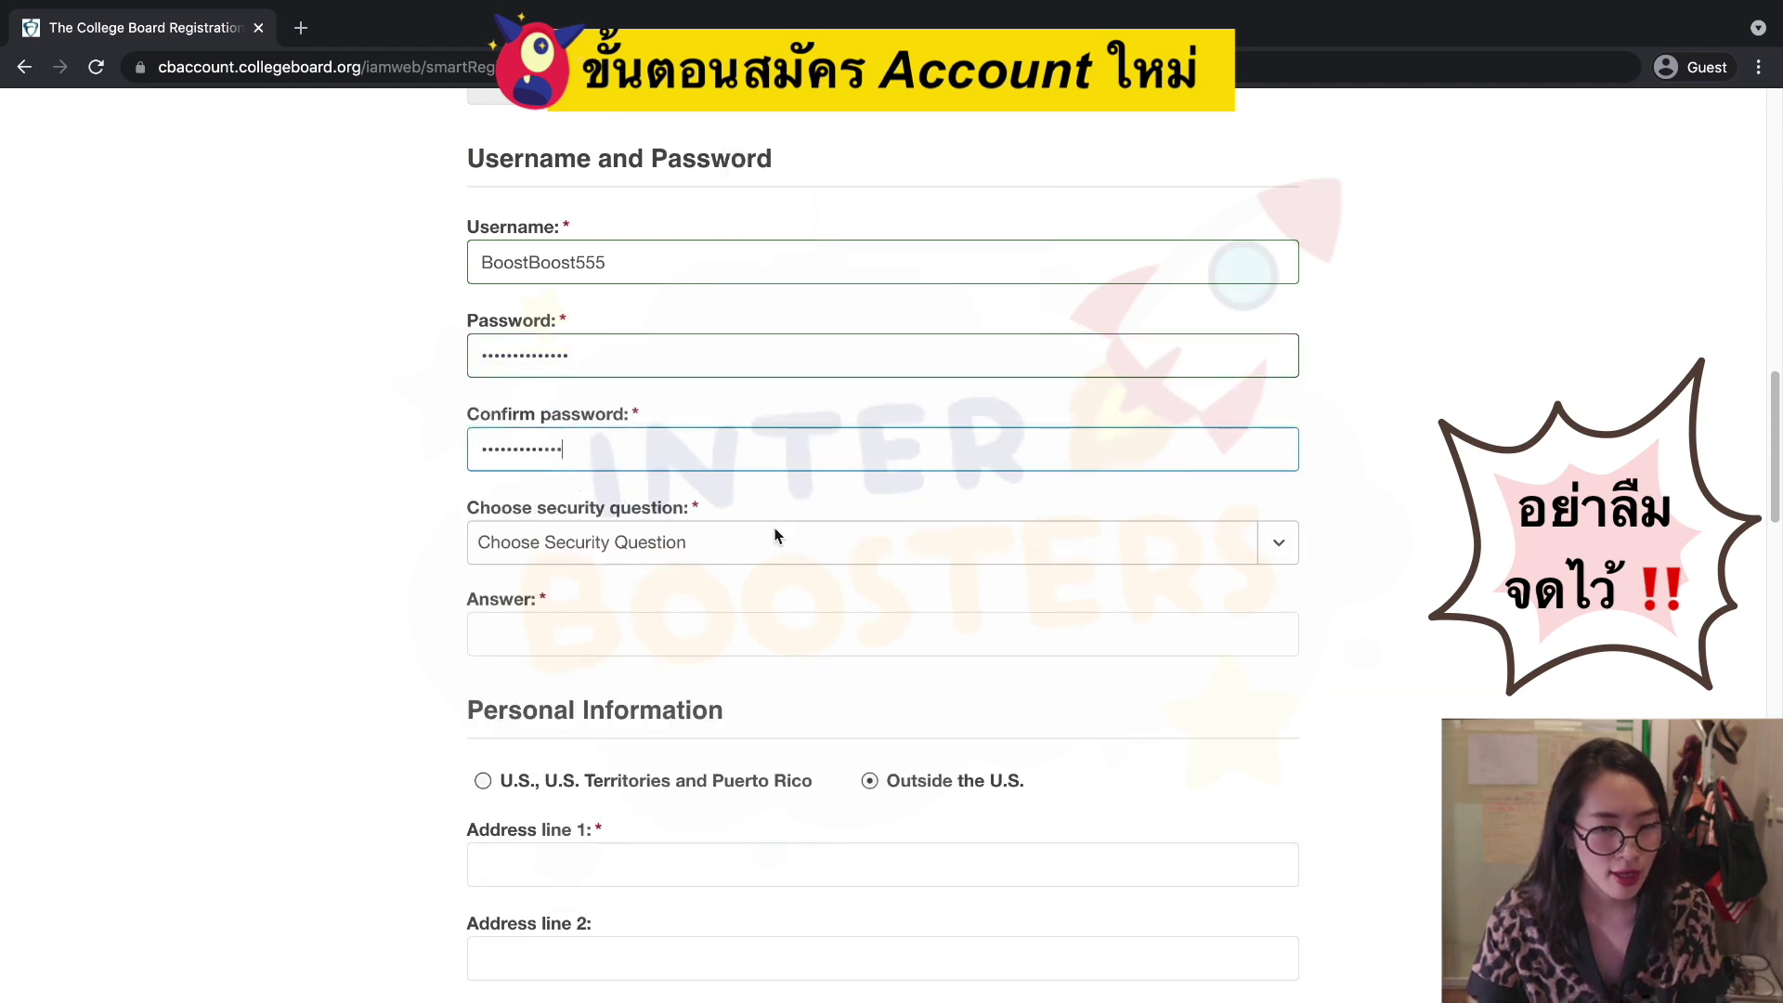
Retype the password confirmation until the mismatch error clears.
{"action": "left_click", "coordinate": [794, 530]}
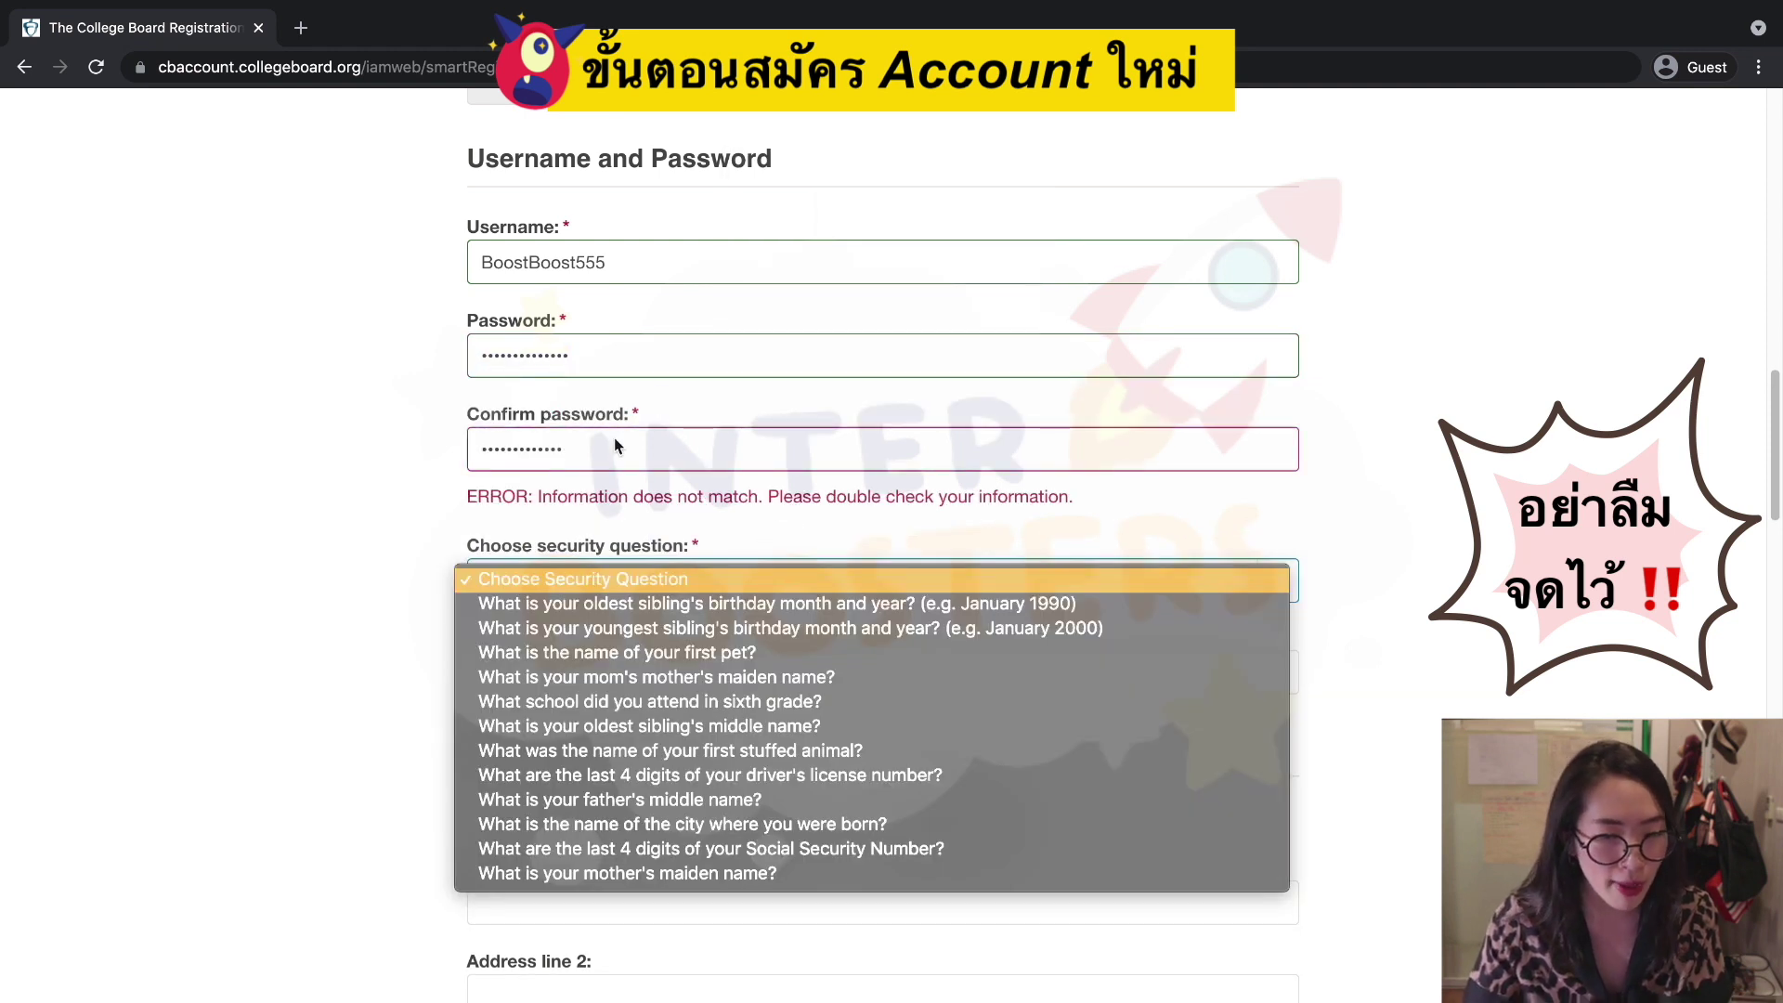
{"action": "double_click", "coordinate": [593, 354]}
{"action": "left_click", "coordinate": [593, 446]}
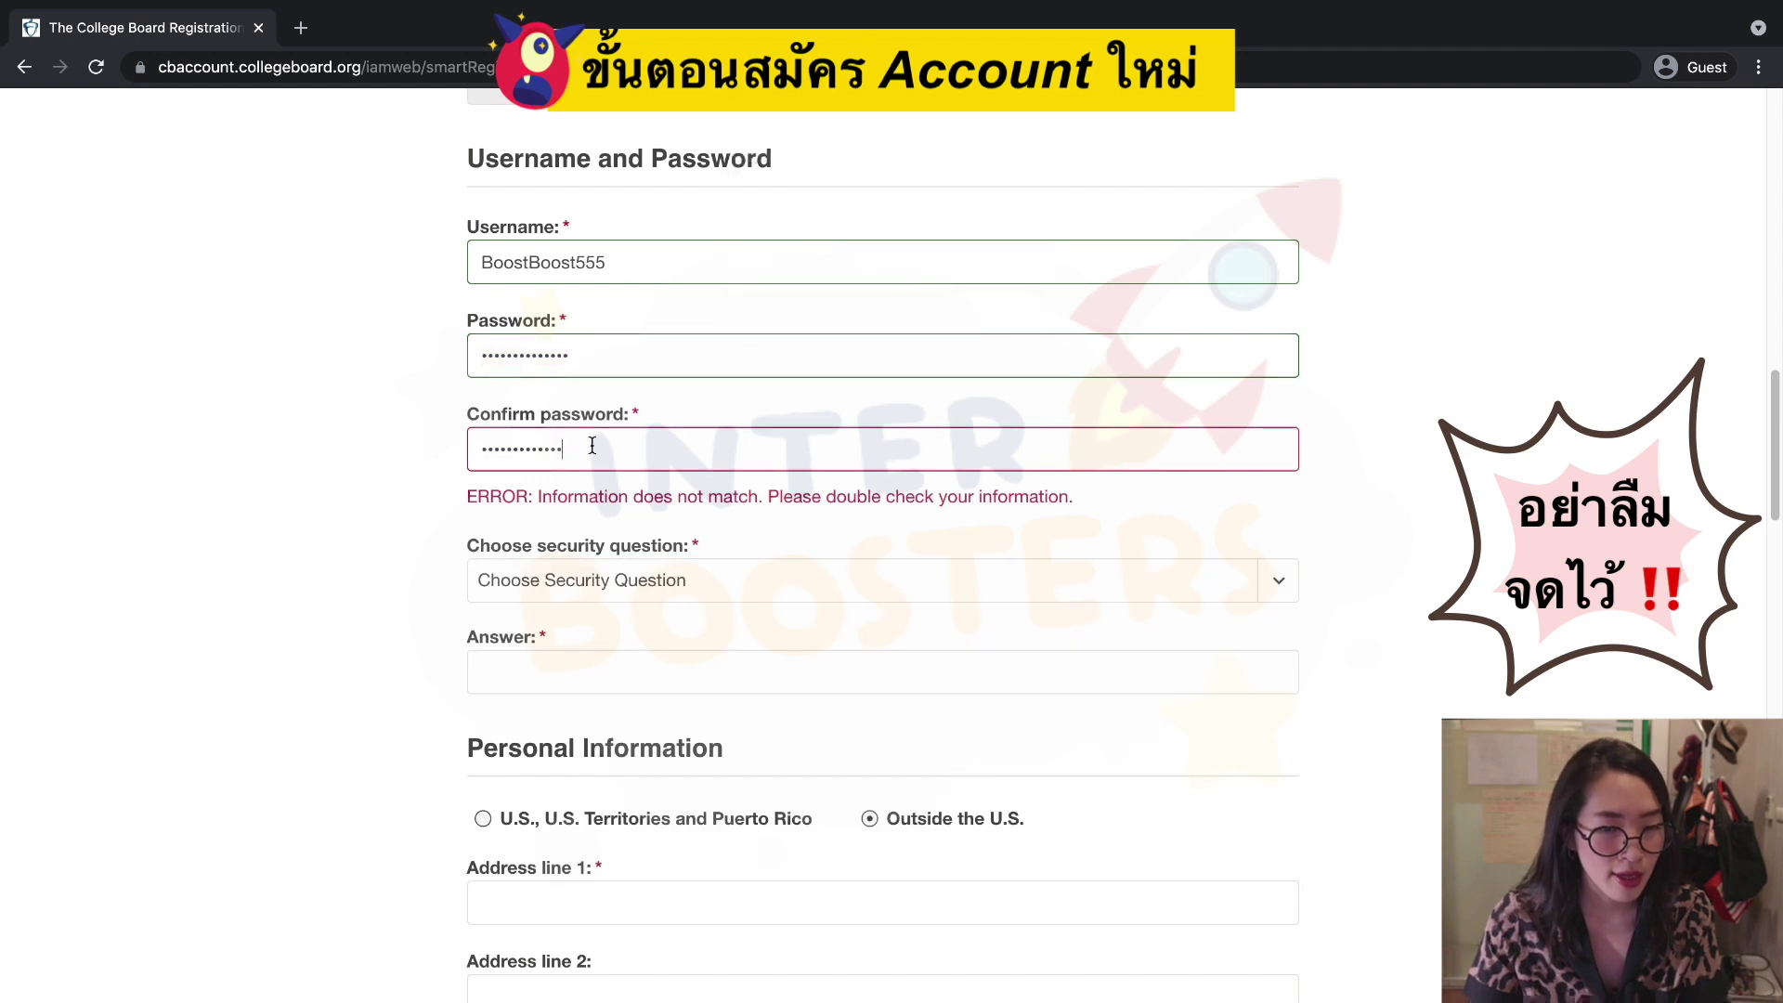
{"action": "double_click", "coordinate": [604, 357]}
{"action": "left_click", "coordinate": [585, 454]}
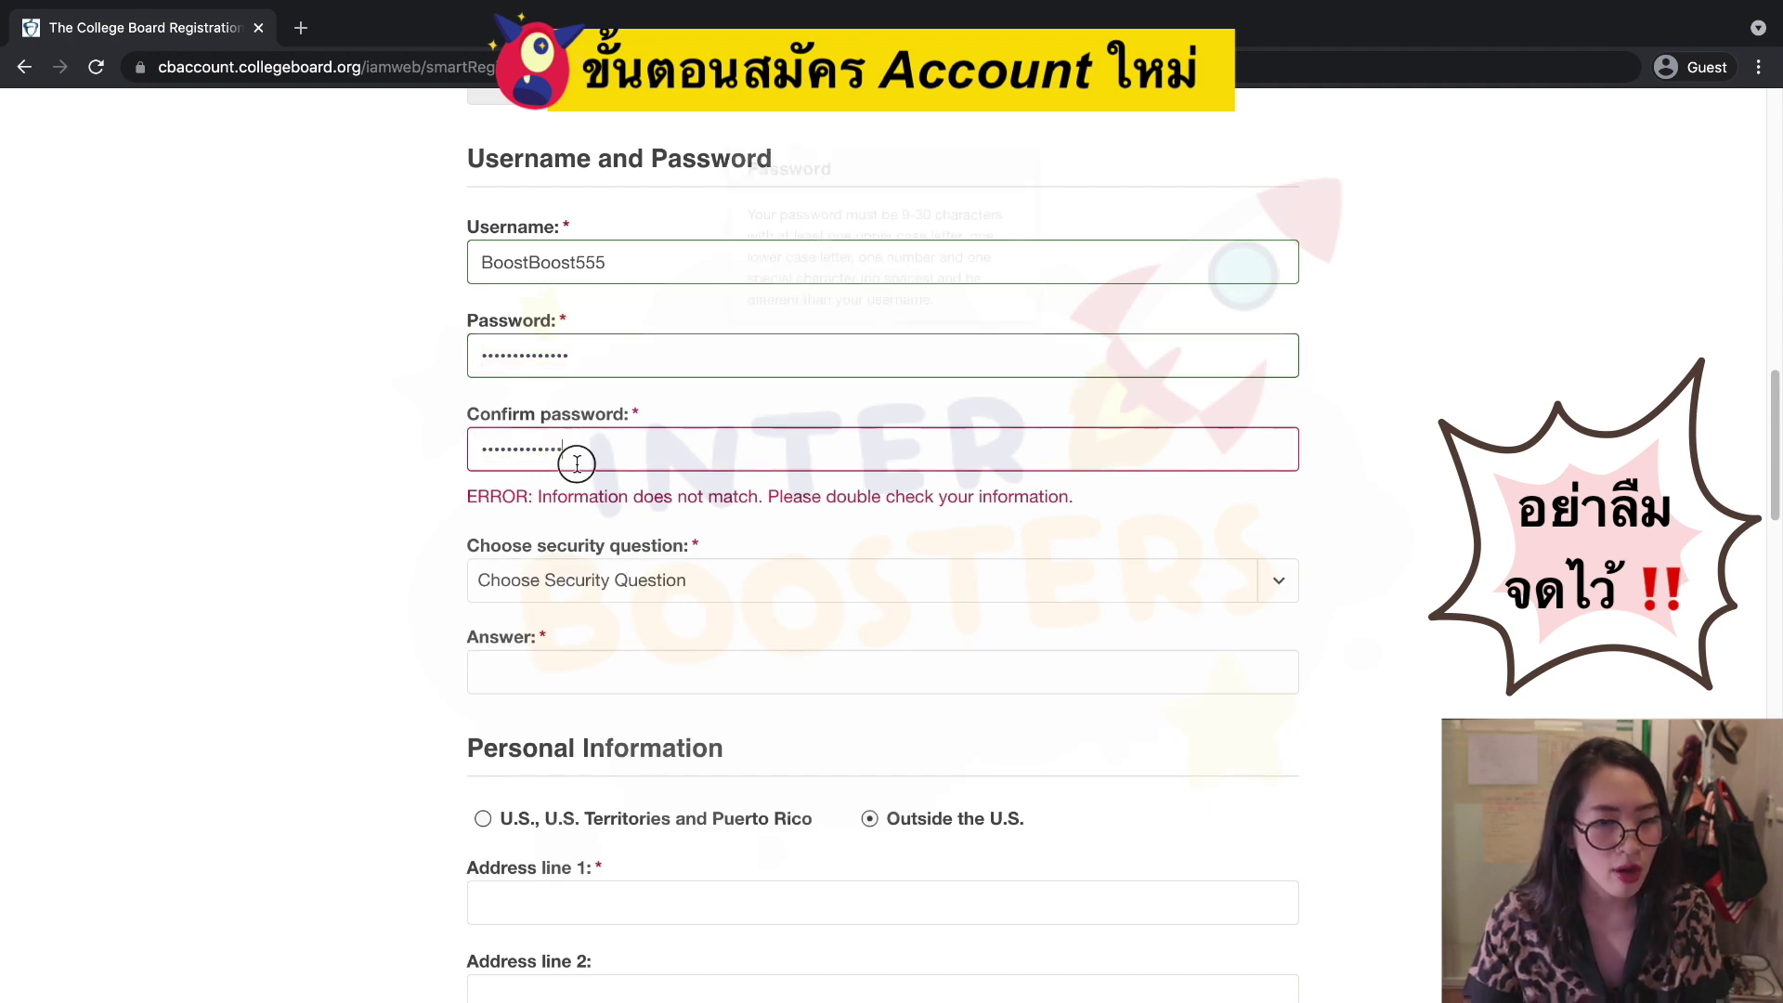
{"action": "double_click", "coordinate": [591, 467]}
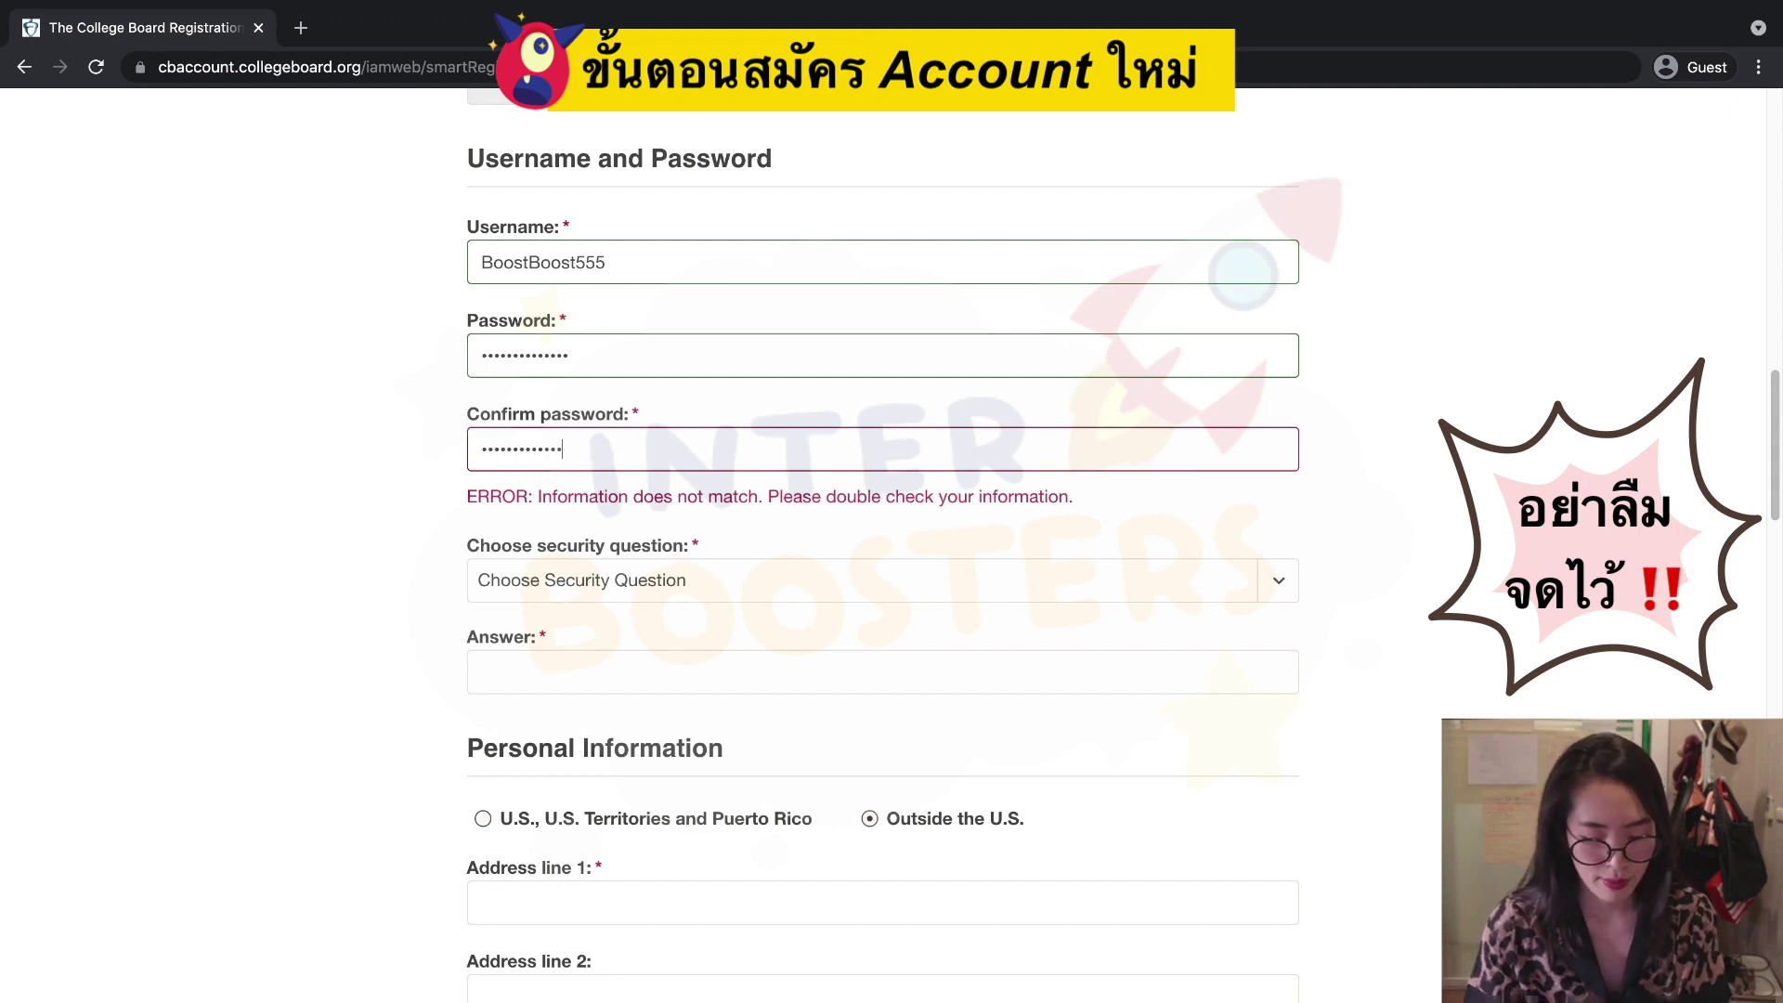
{"action": "left_click", "coordinate": [447, 499]}
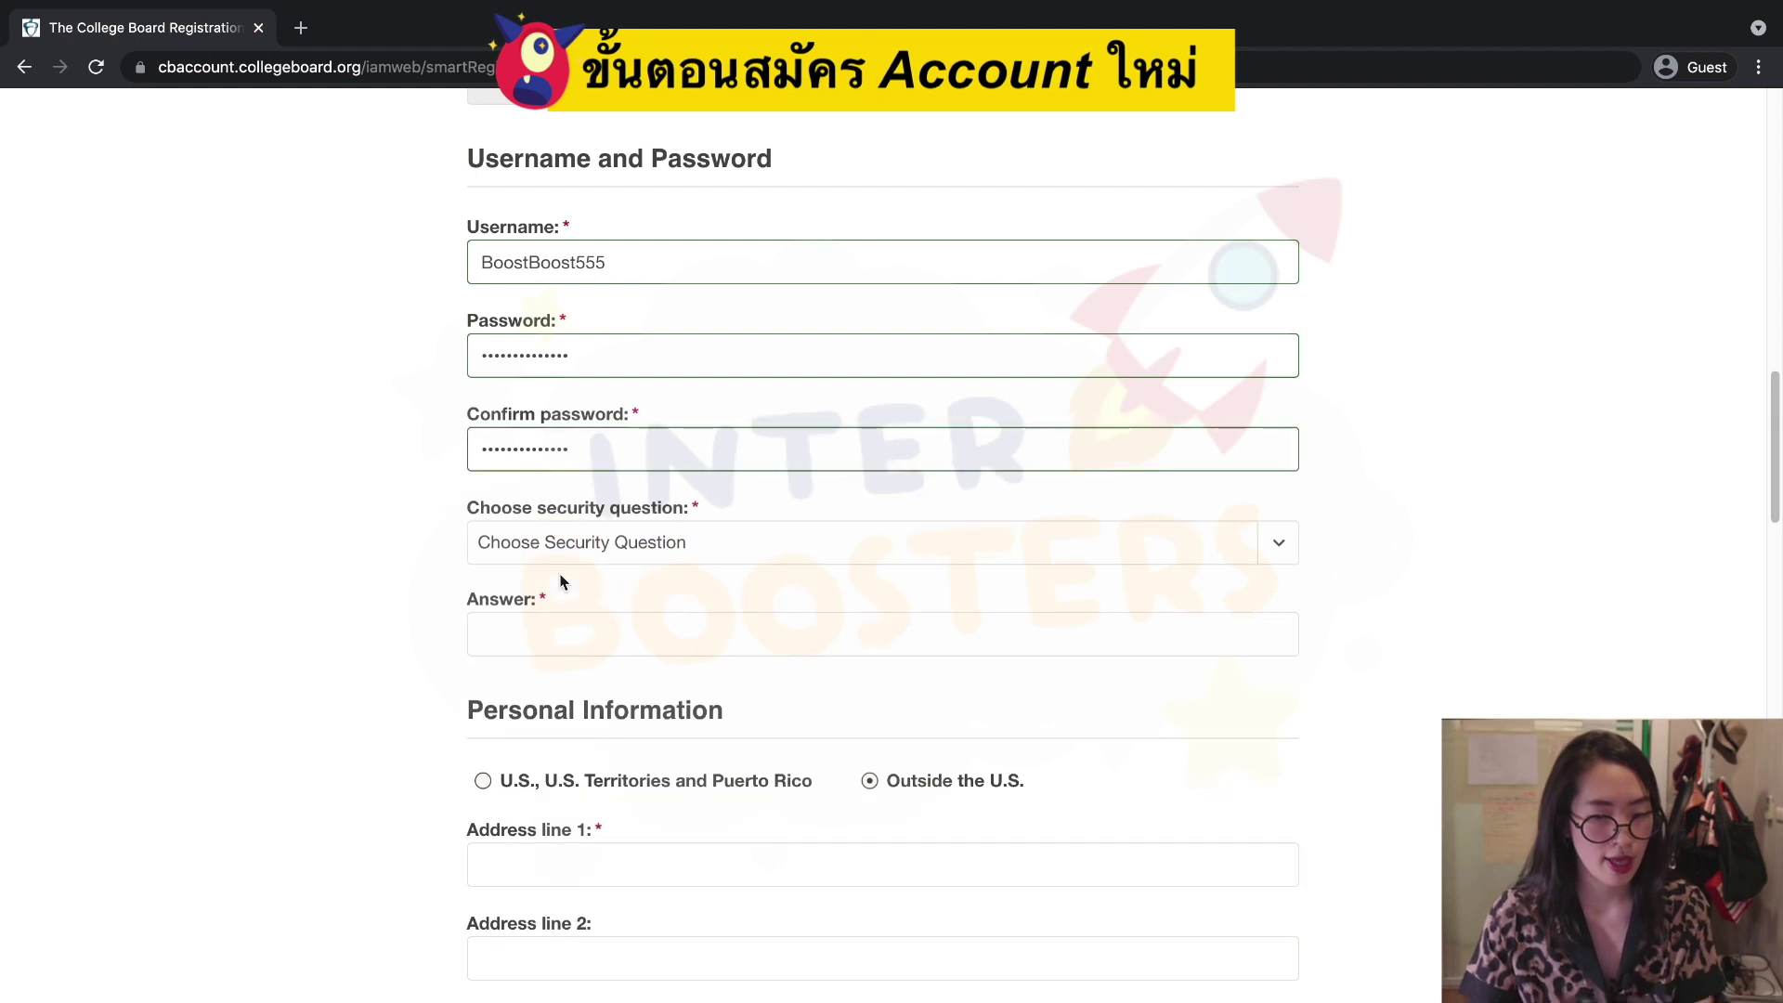
Choose 'What is the name of your first pet?' as security question and enter its answer.
{"action": "left_click", "coordinate": [827, 544]}
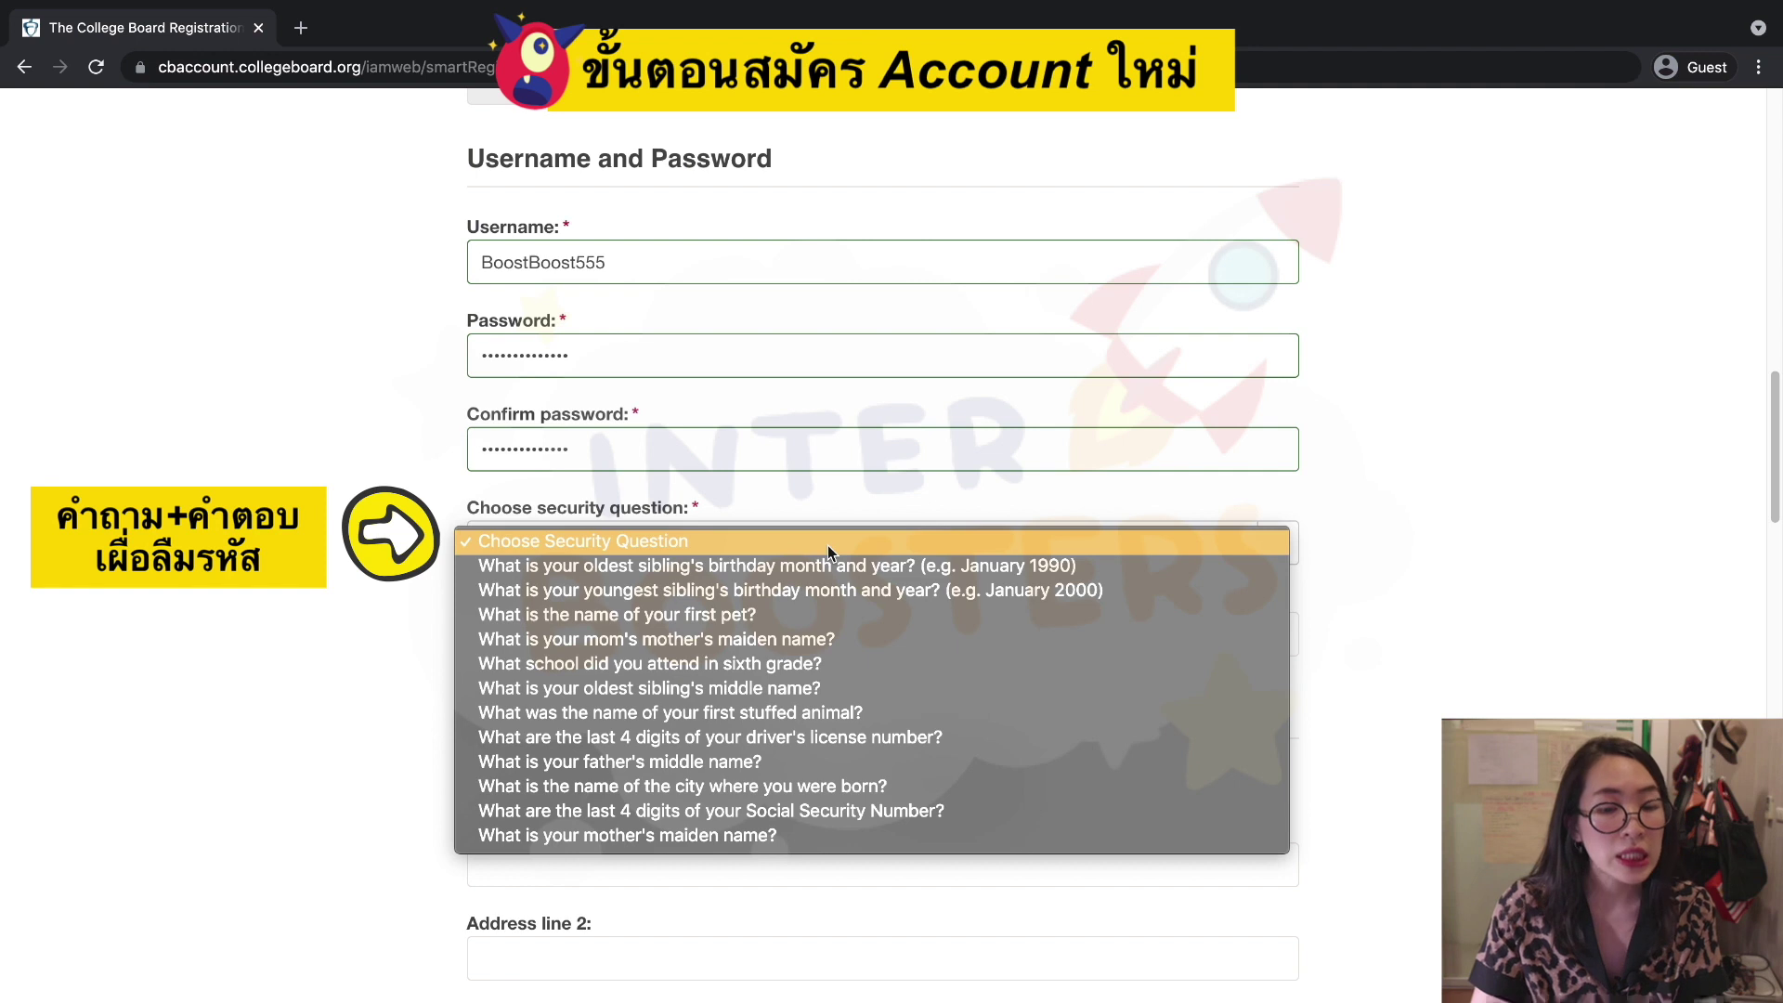
{"action": "left_click", "coordinate": [806, 616]}
{"action": "left_click", "coordinate": [741, 637]}
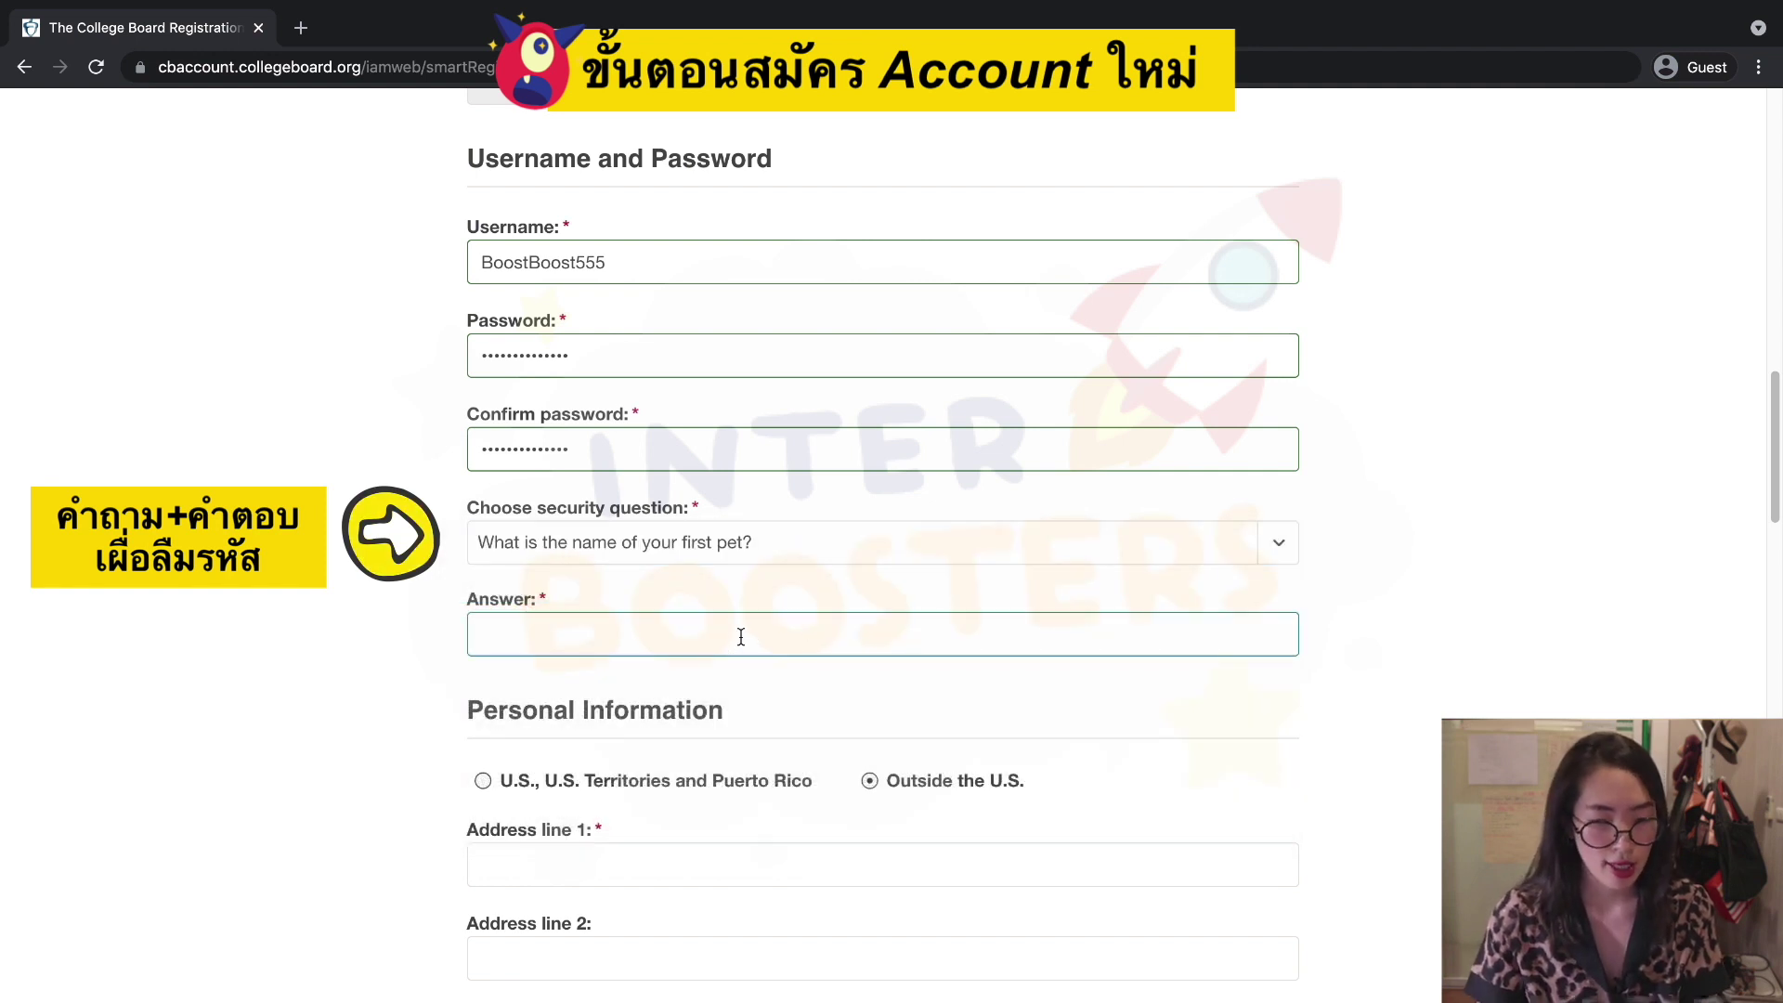
{"action": "left_click", "coordinate": [400, 660]}
{"action": "scroll", "coordinate": [483, 697], "scroll_direction": "down", "scroll_amount": 3}
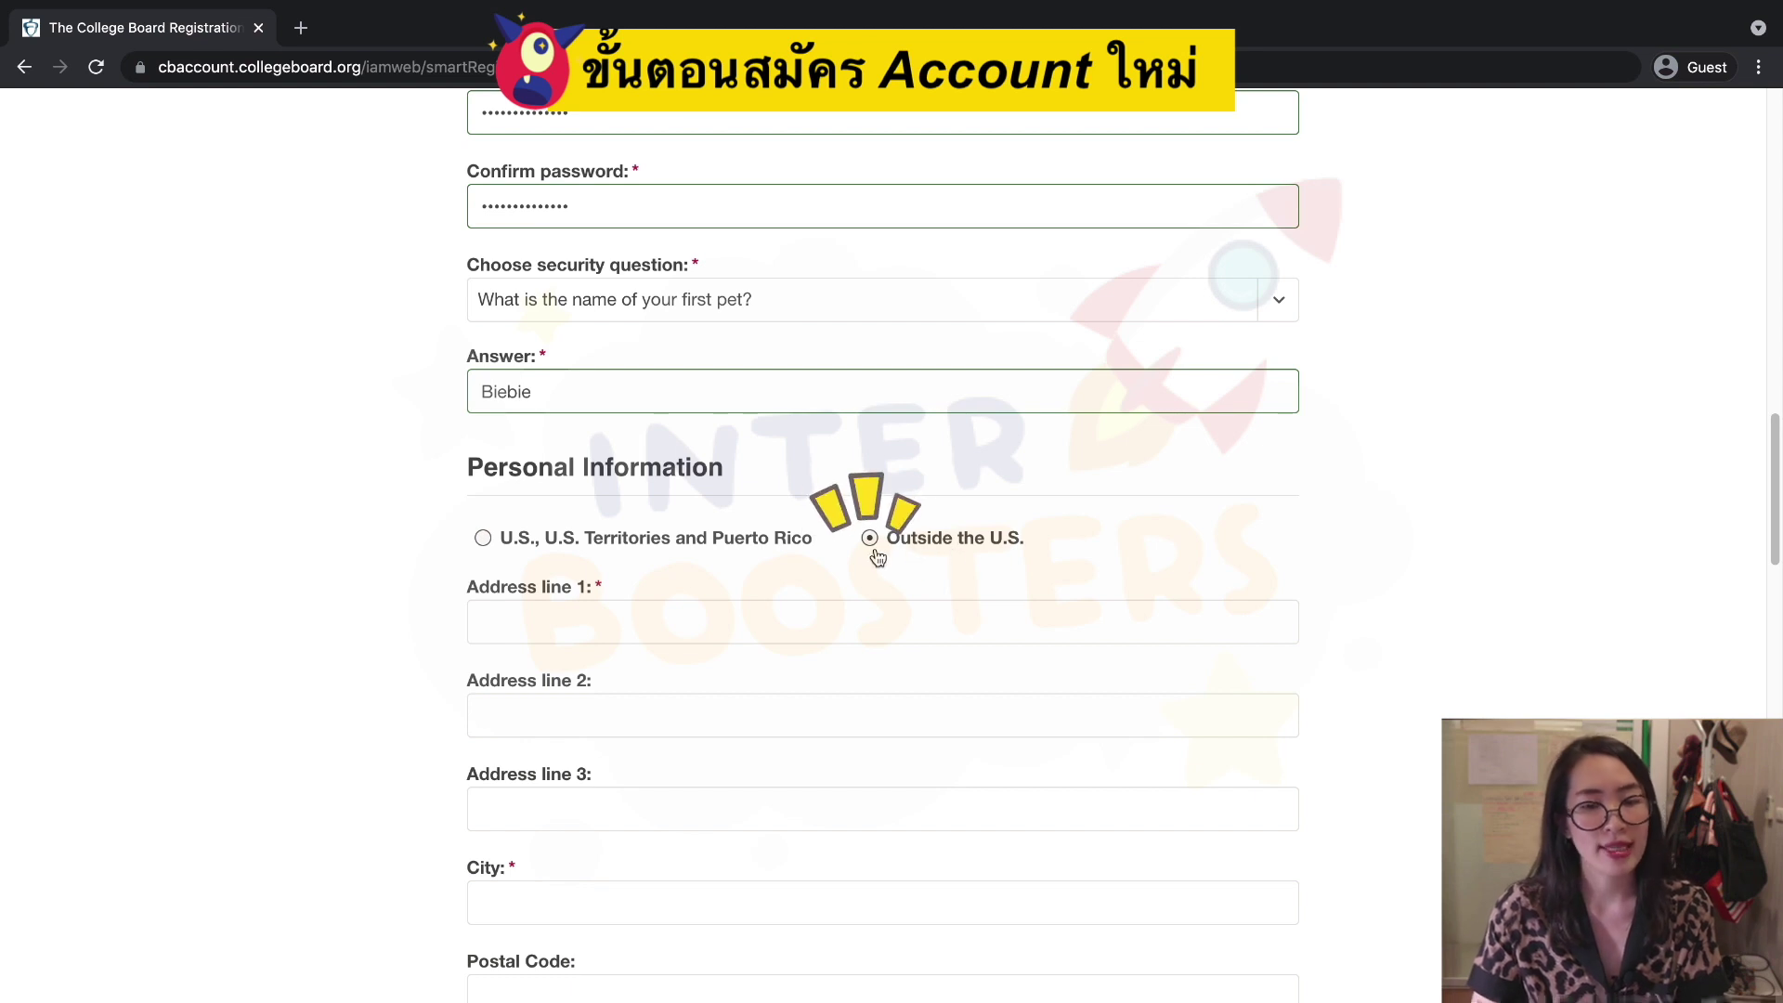
{"action": "left_click", "coordinate": [784, 622]}
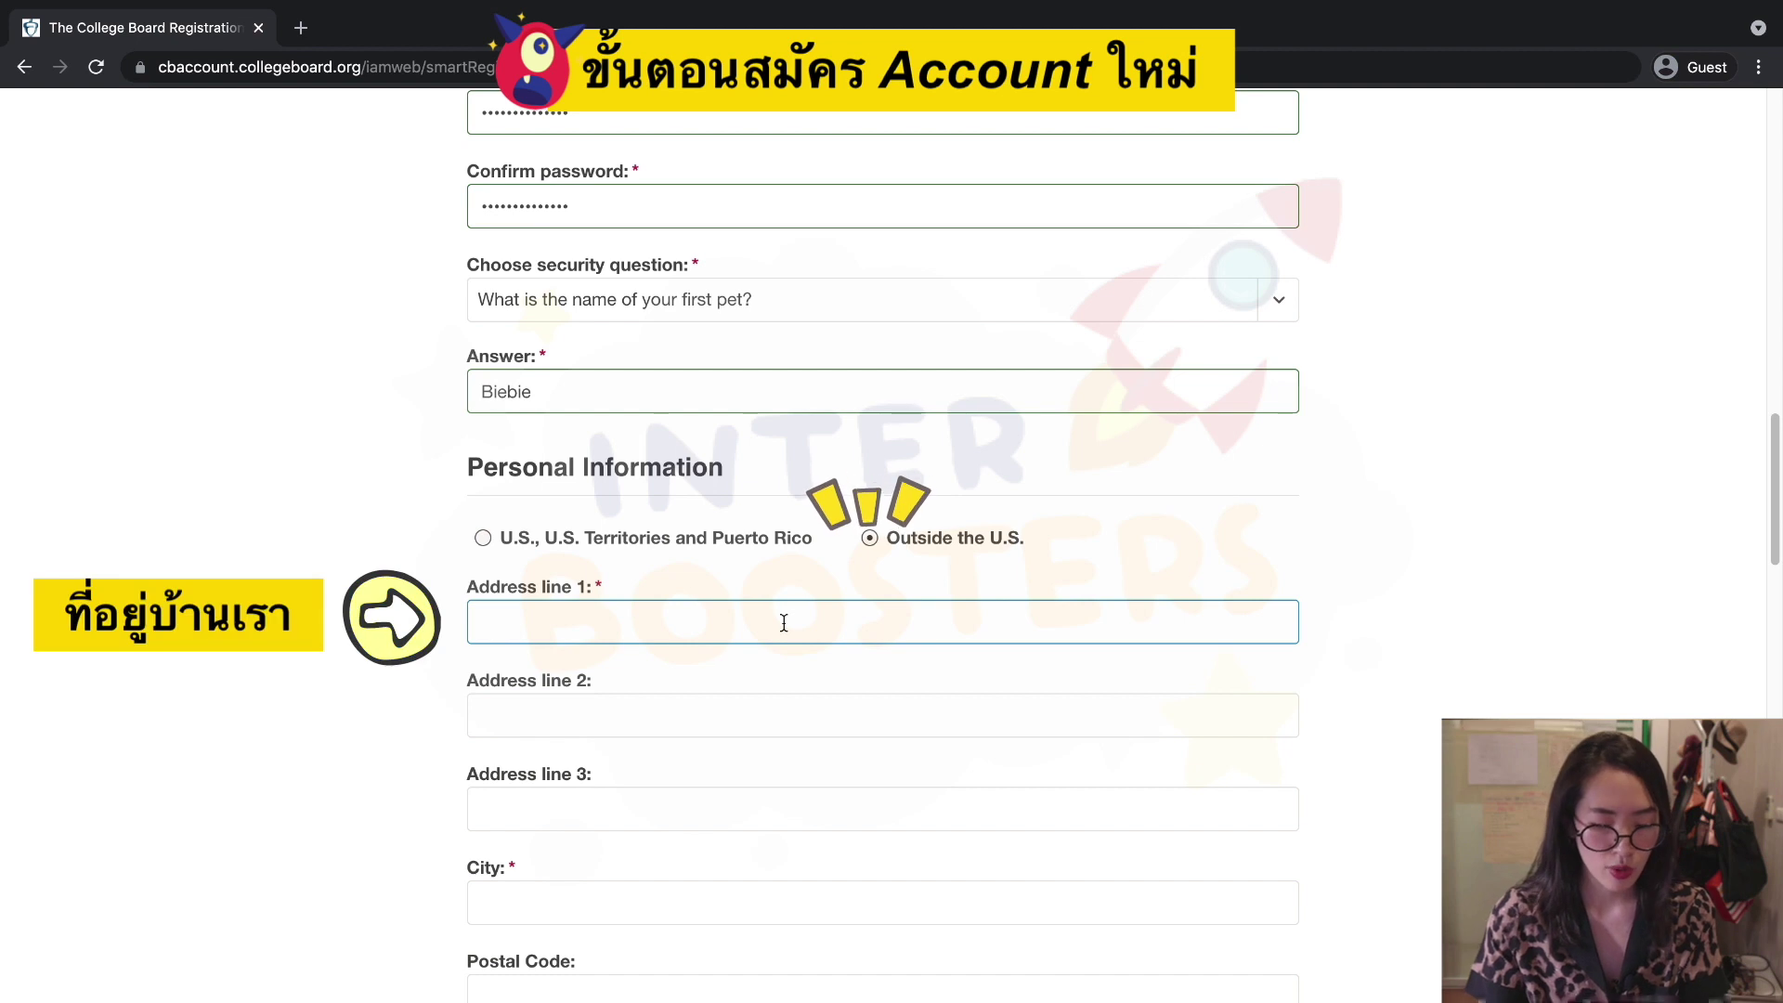
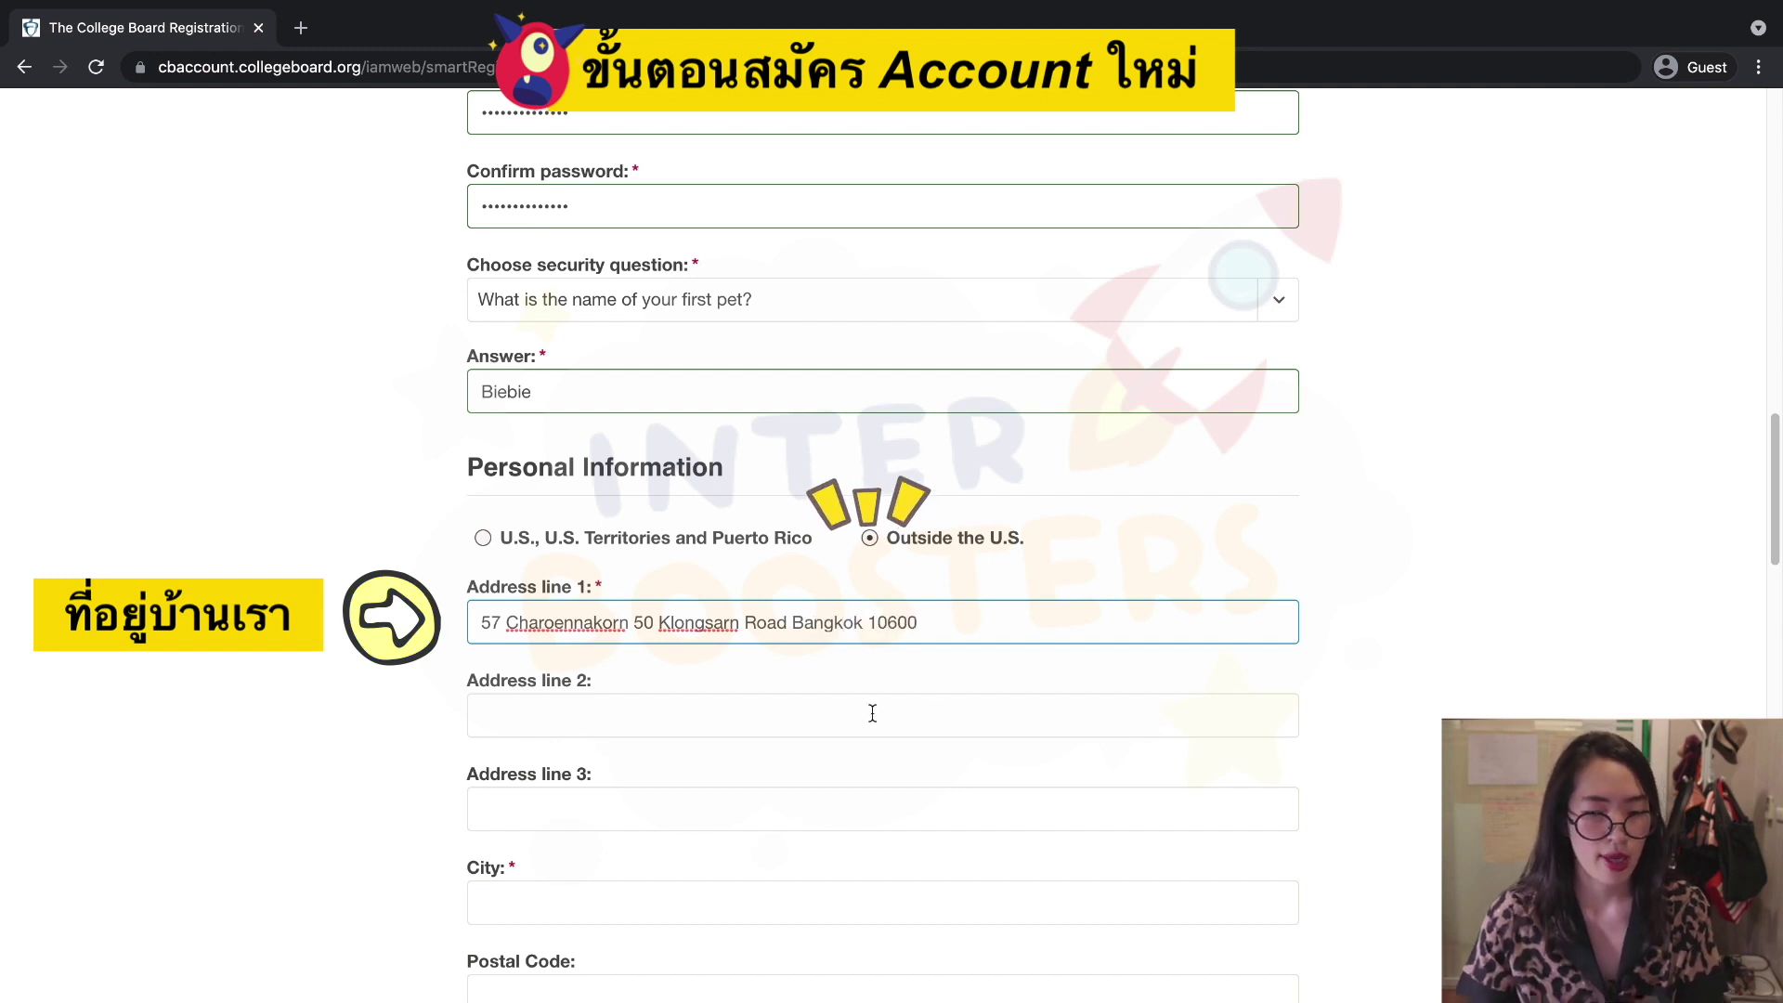
Type and correct the full home street address in Address line 1.
{"action": "left_click", "coordinate": [647, 713]}
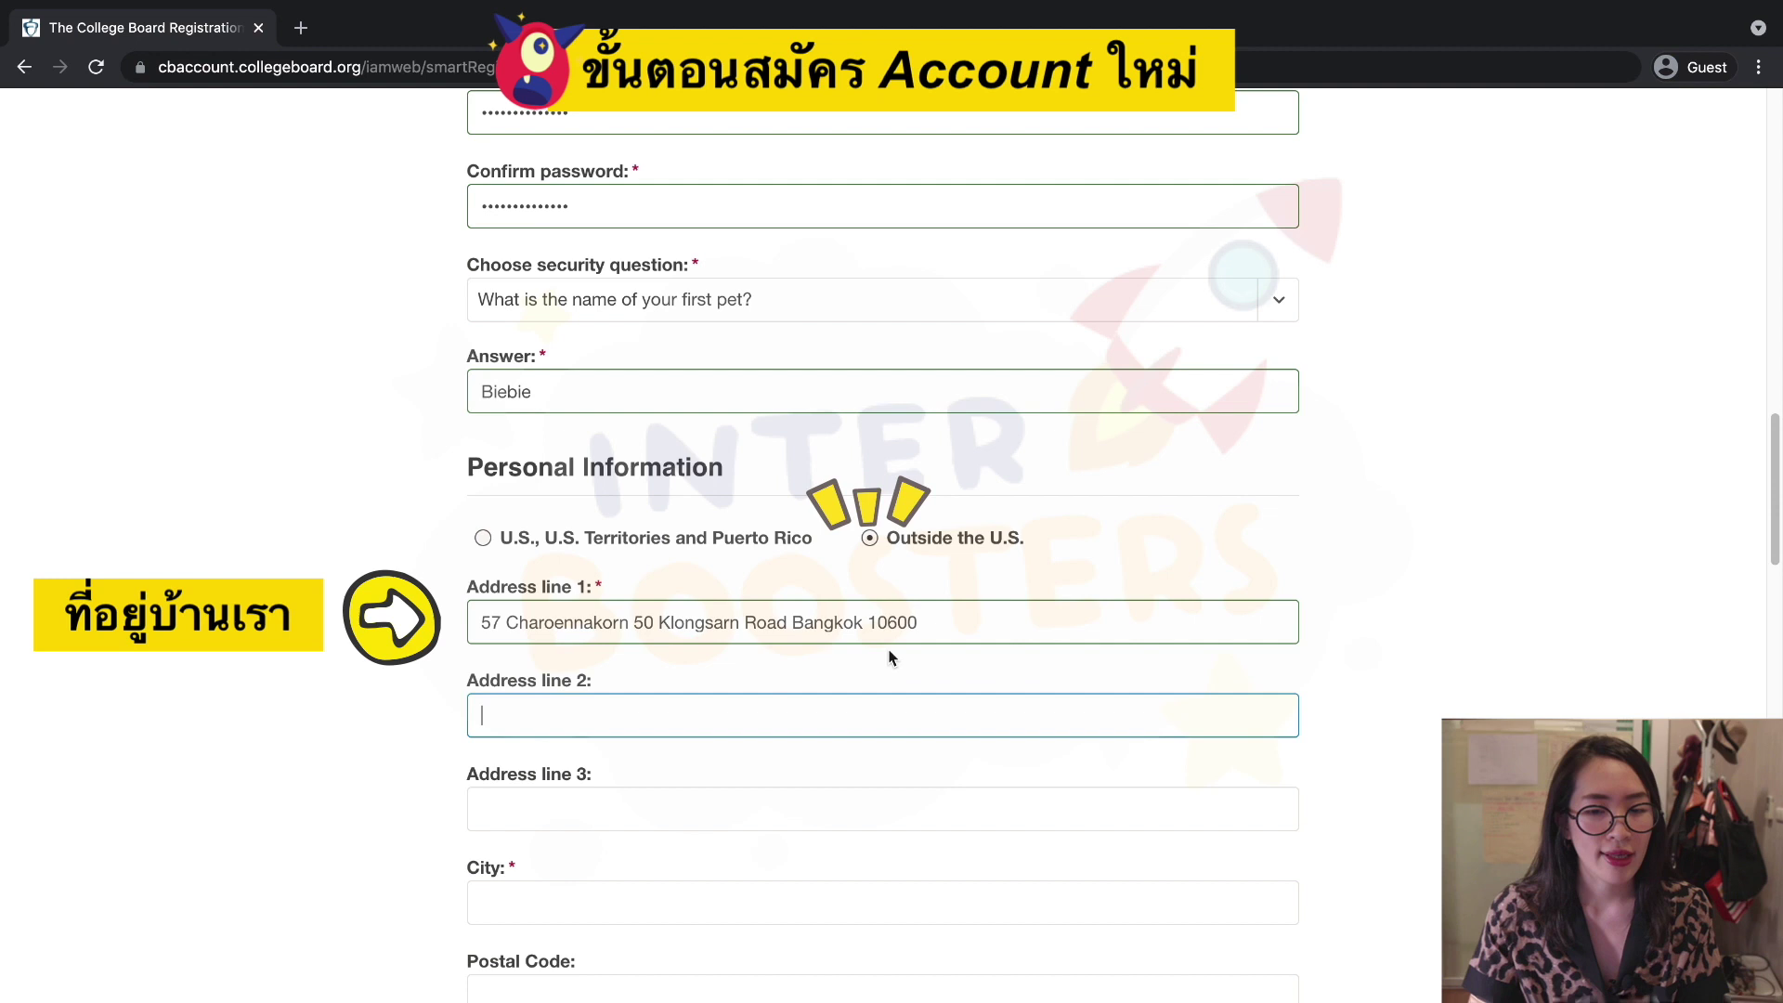
{"action": "left_click", "coordinate": [965, 622]}
{"action": "left_click", "coordinate": [789, 622]}
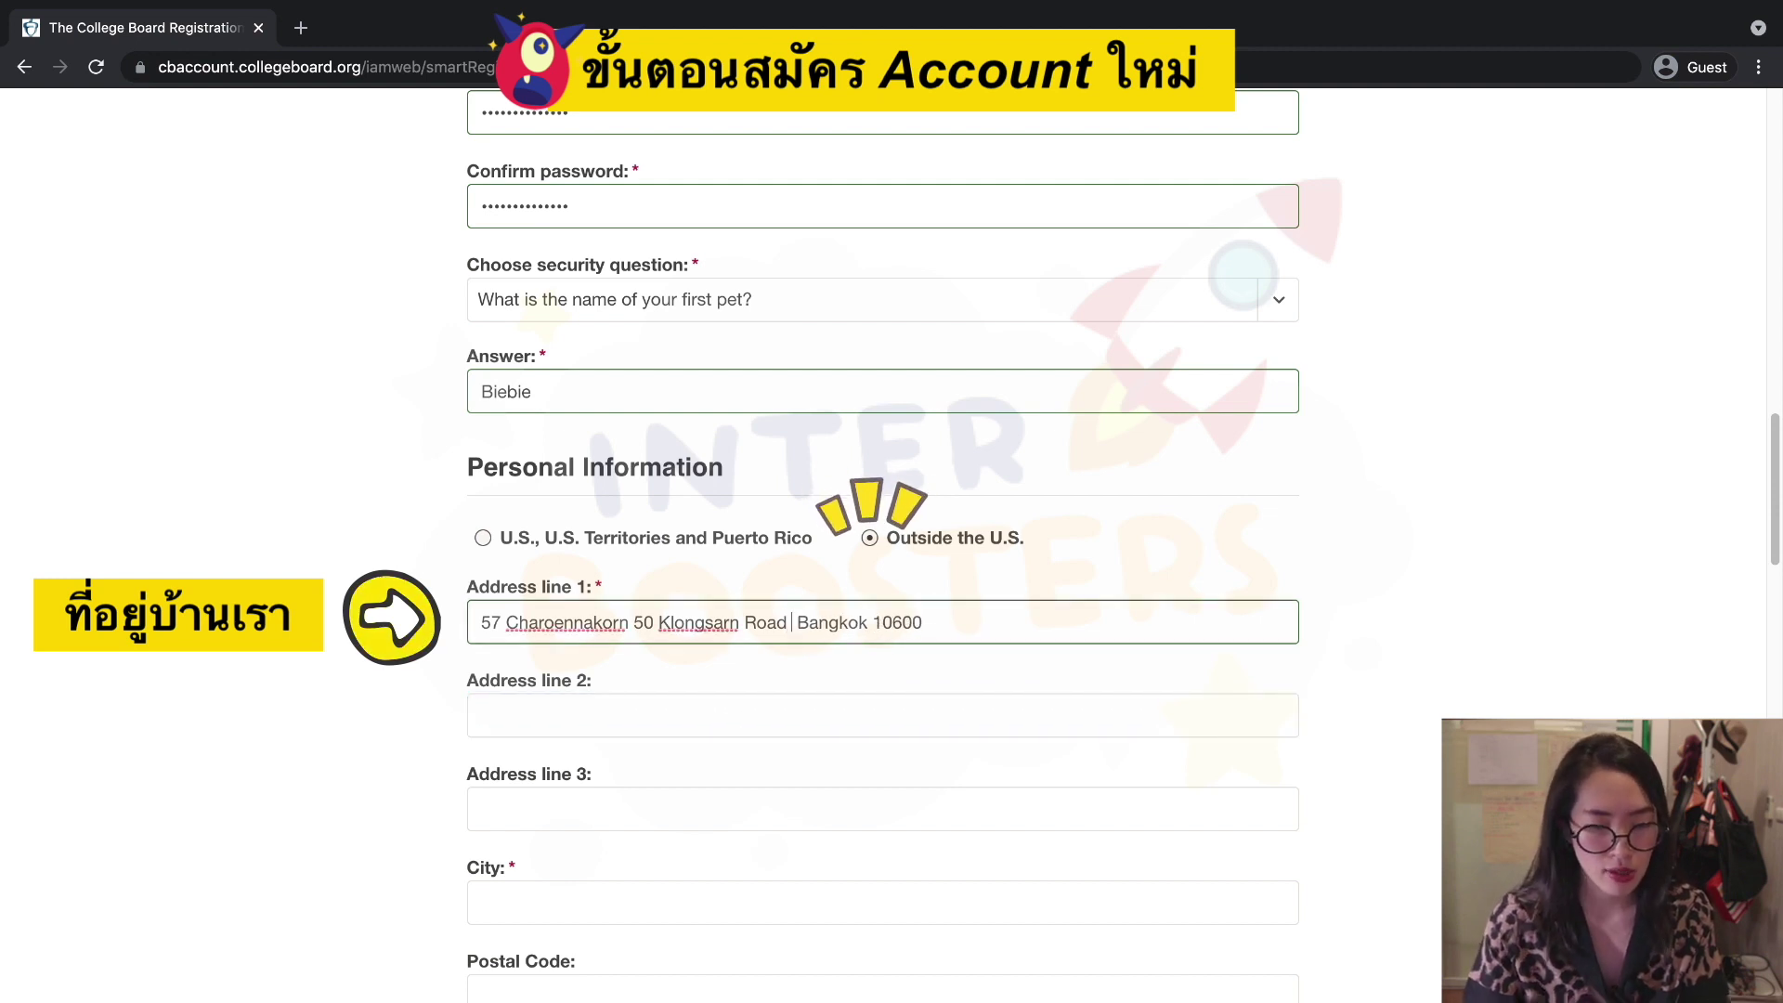
{"action": "type", "text": "K"}
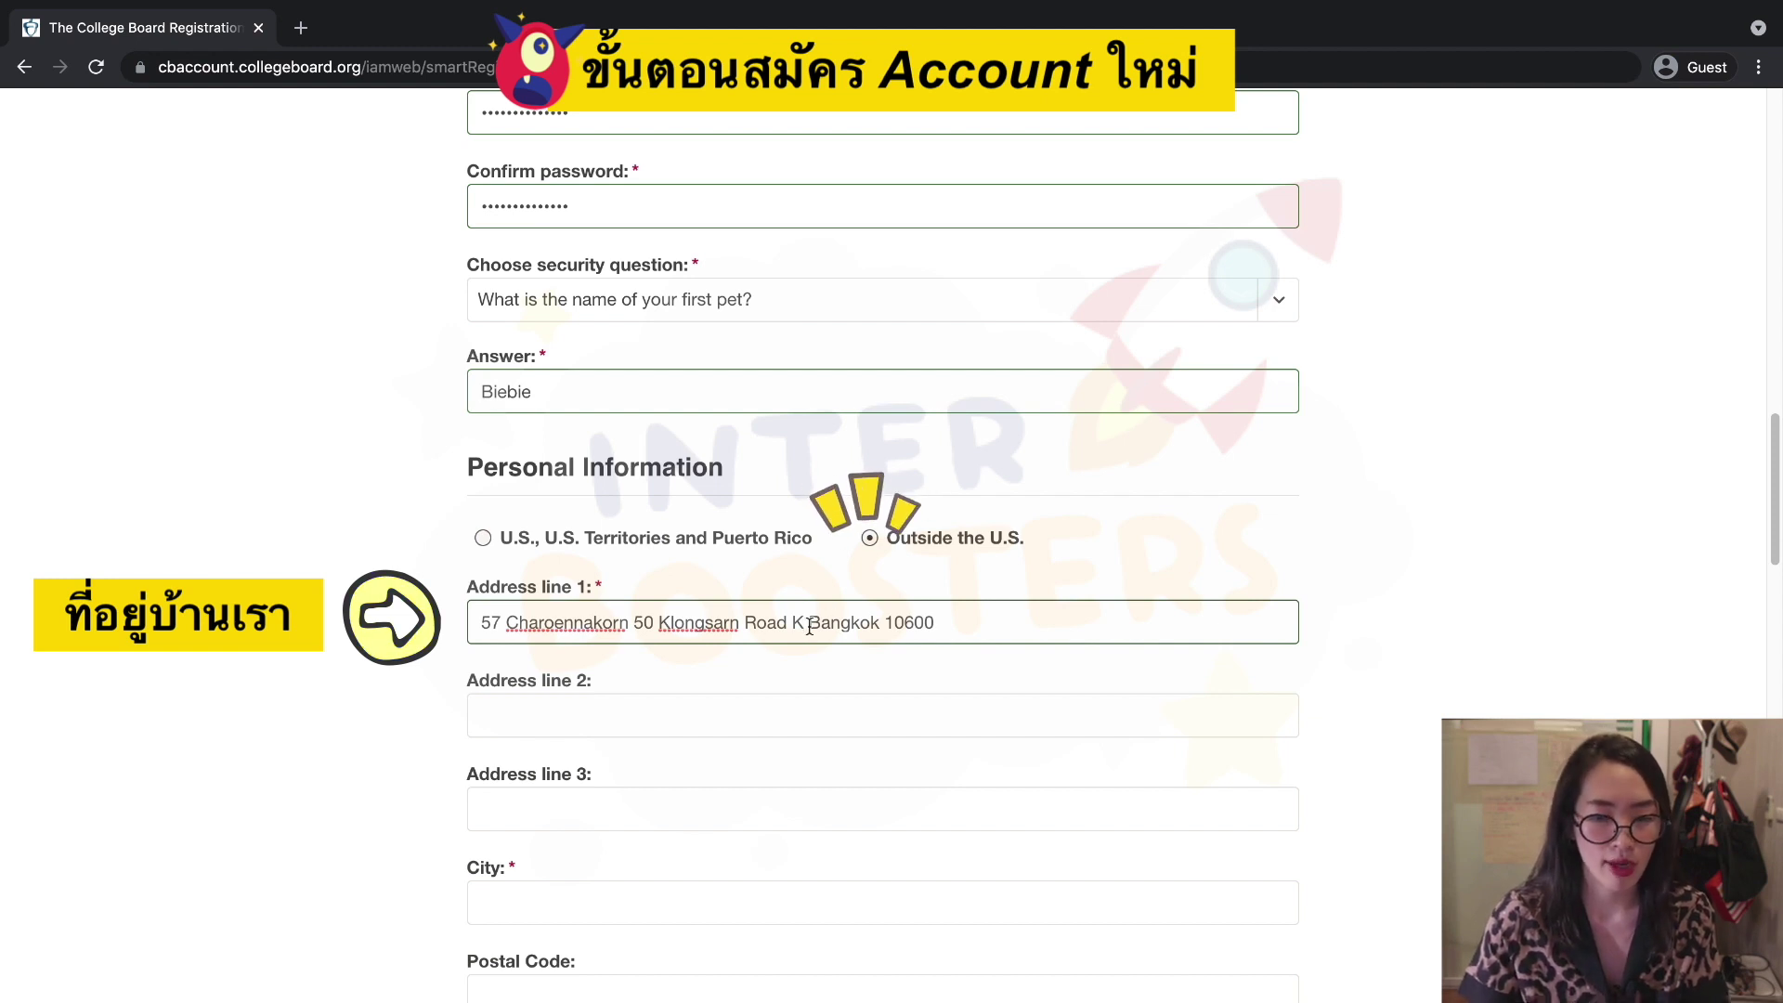
{"action": "left_click_drag", "start_coordinate": [937, 624], "coordinate": [804, 627]}
{"action": "type", "text": "l"}
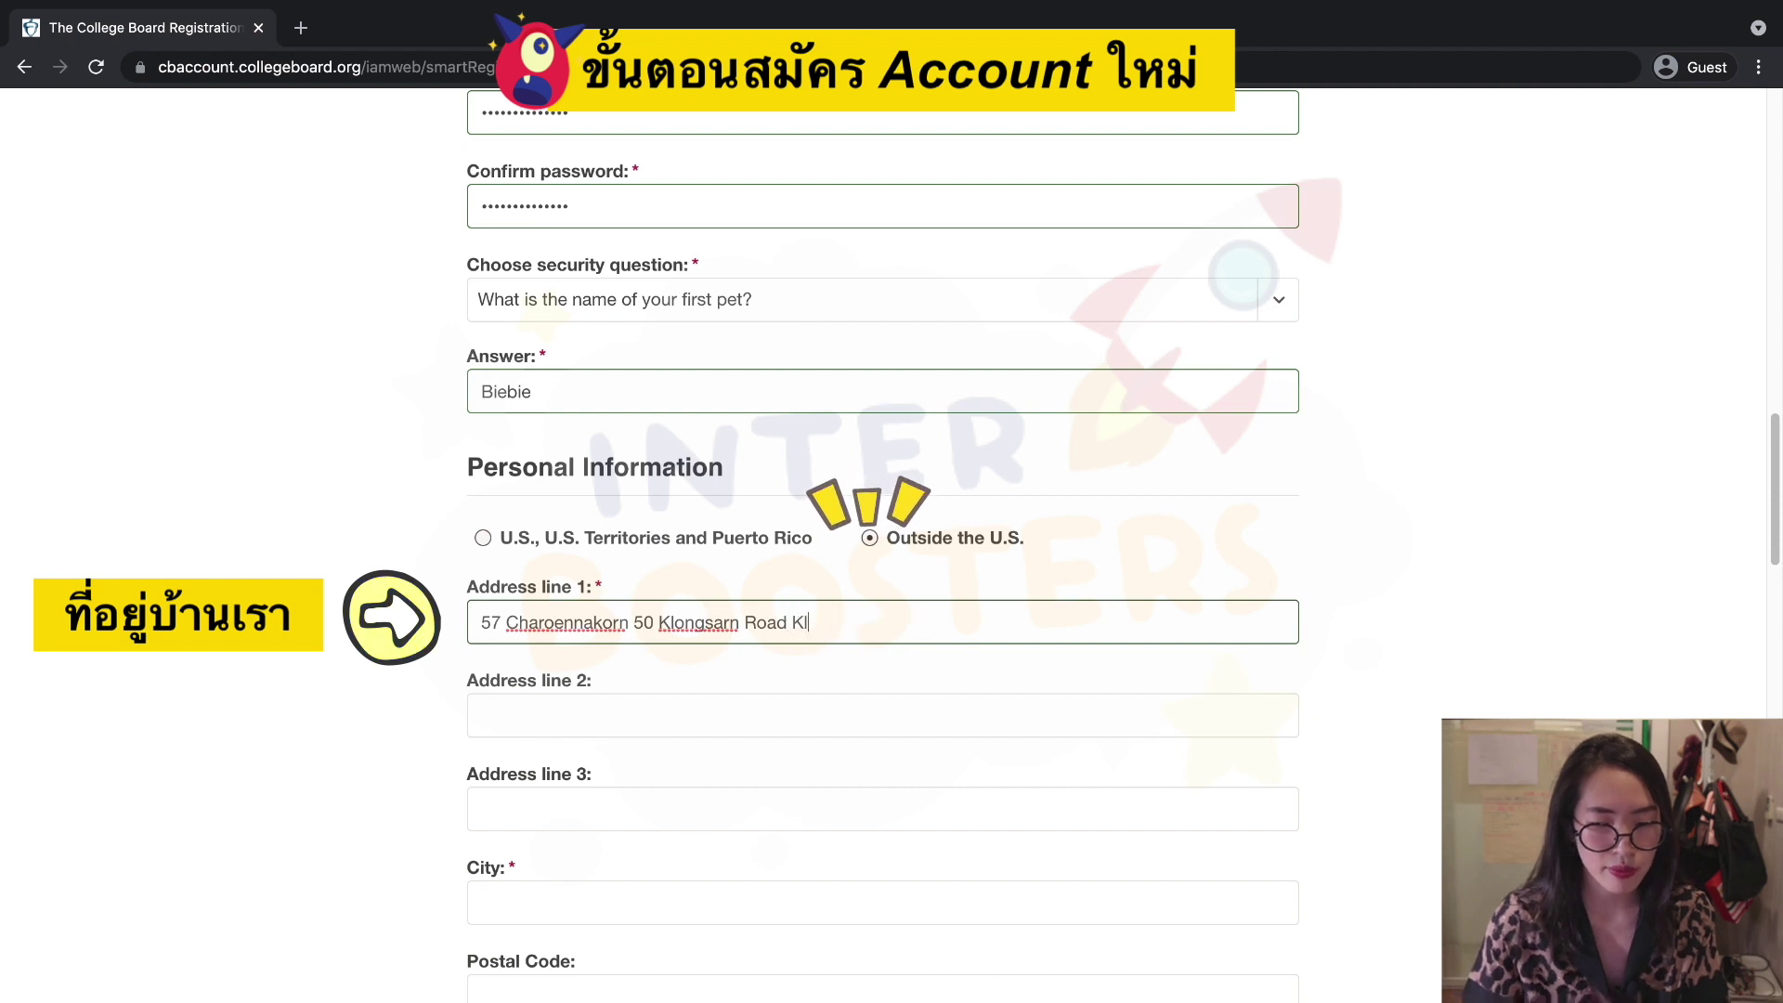
{"action": "type", "text": "ongtonsai"}
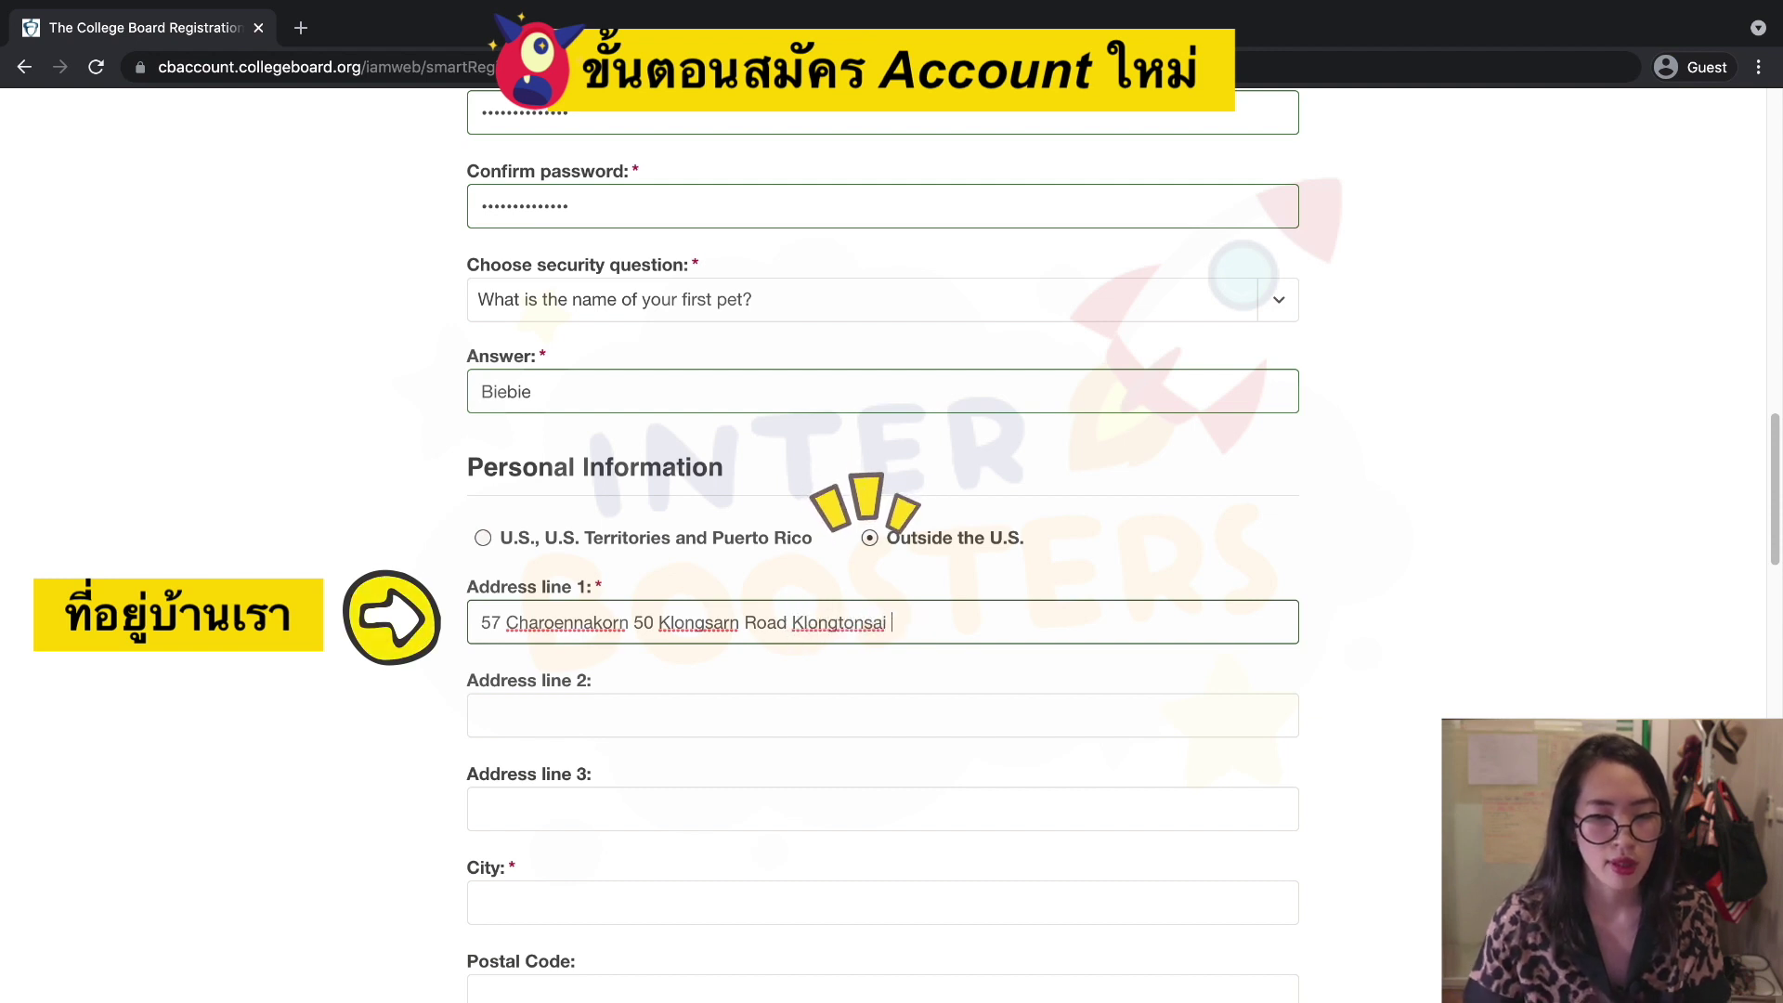
Fill in Address line 2 and City with the city name.
{"action": "left_click", "coordinate": [628, 725]}
{"action": "type", "text": "Bangkok"}
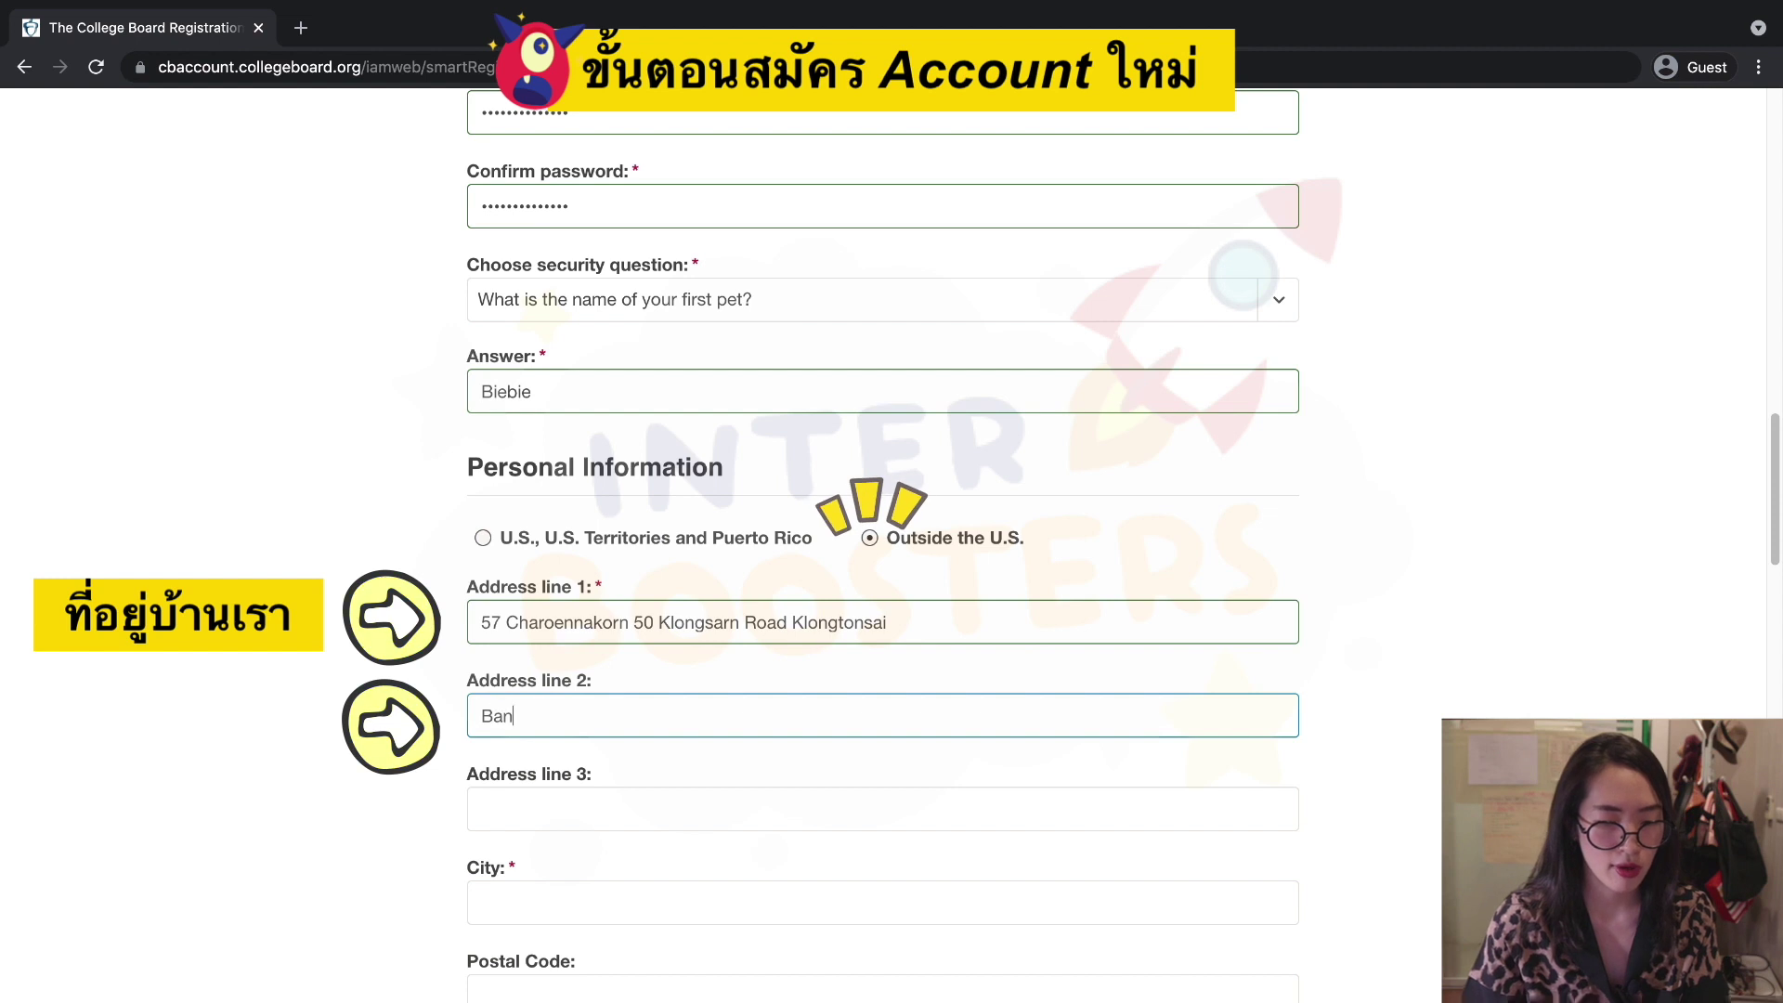
{"action": "left_click", "coordinate": [636, 903]}
{"action": "type", "text": "Bang"}
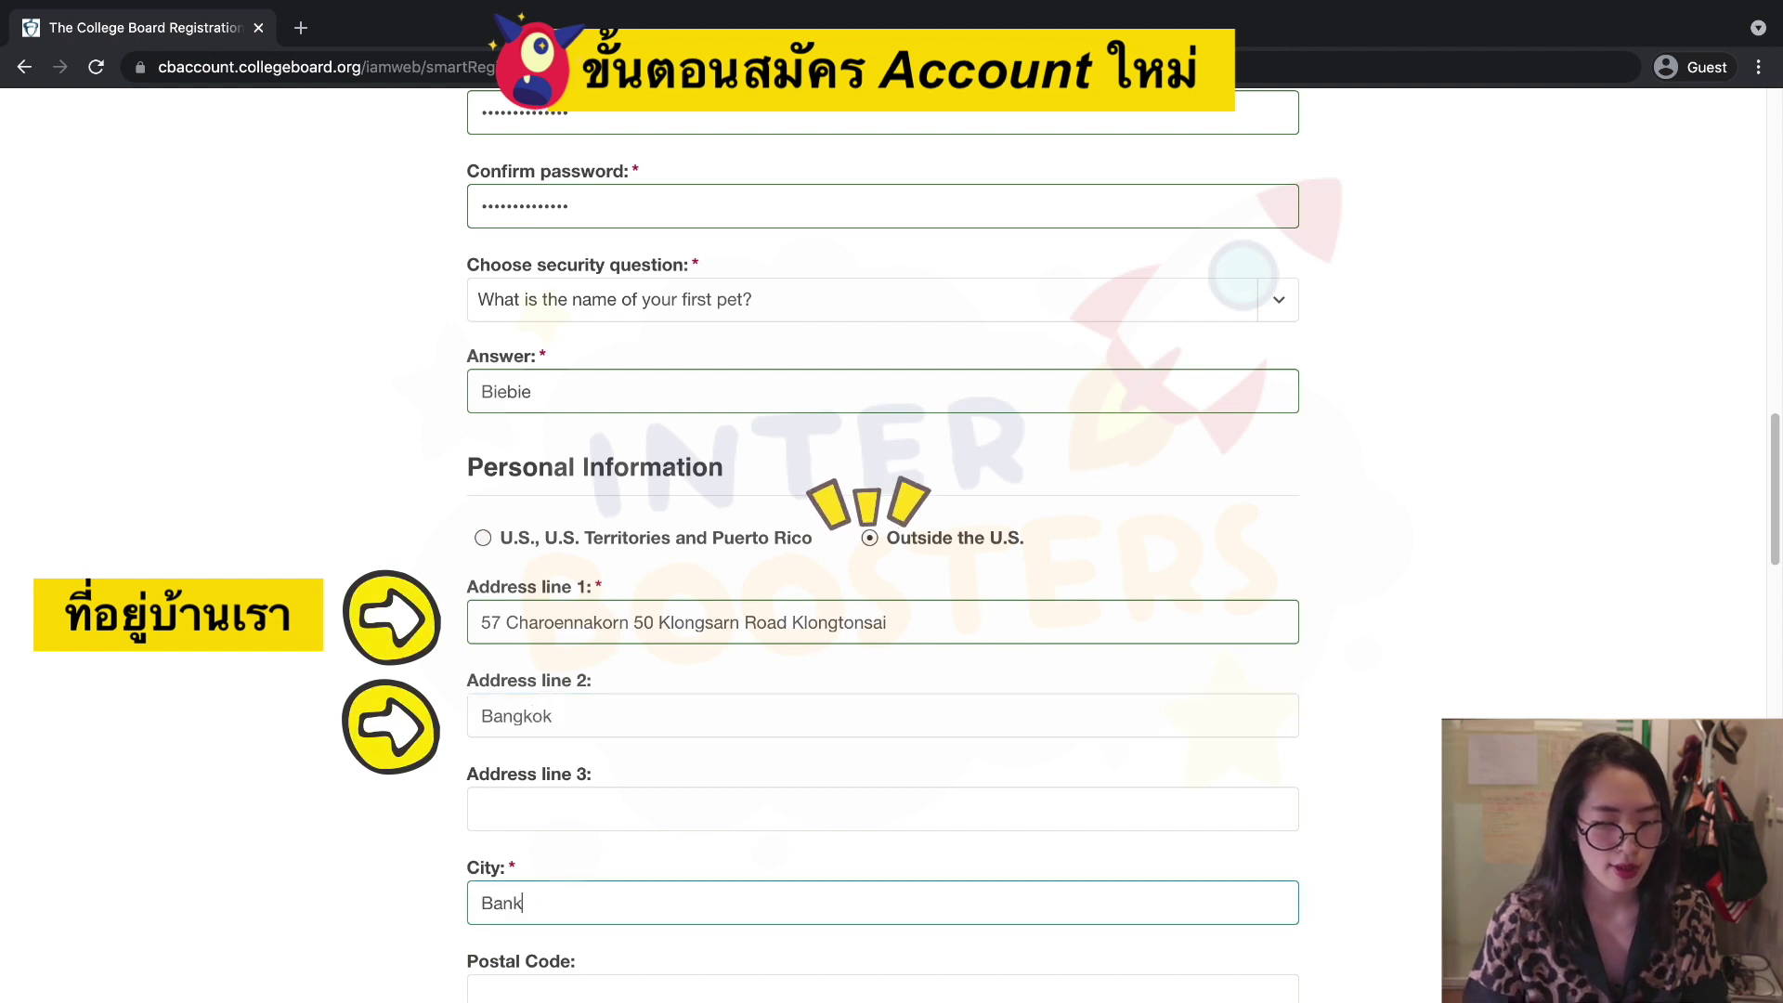
{"action": "type", "text": "kok"}
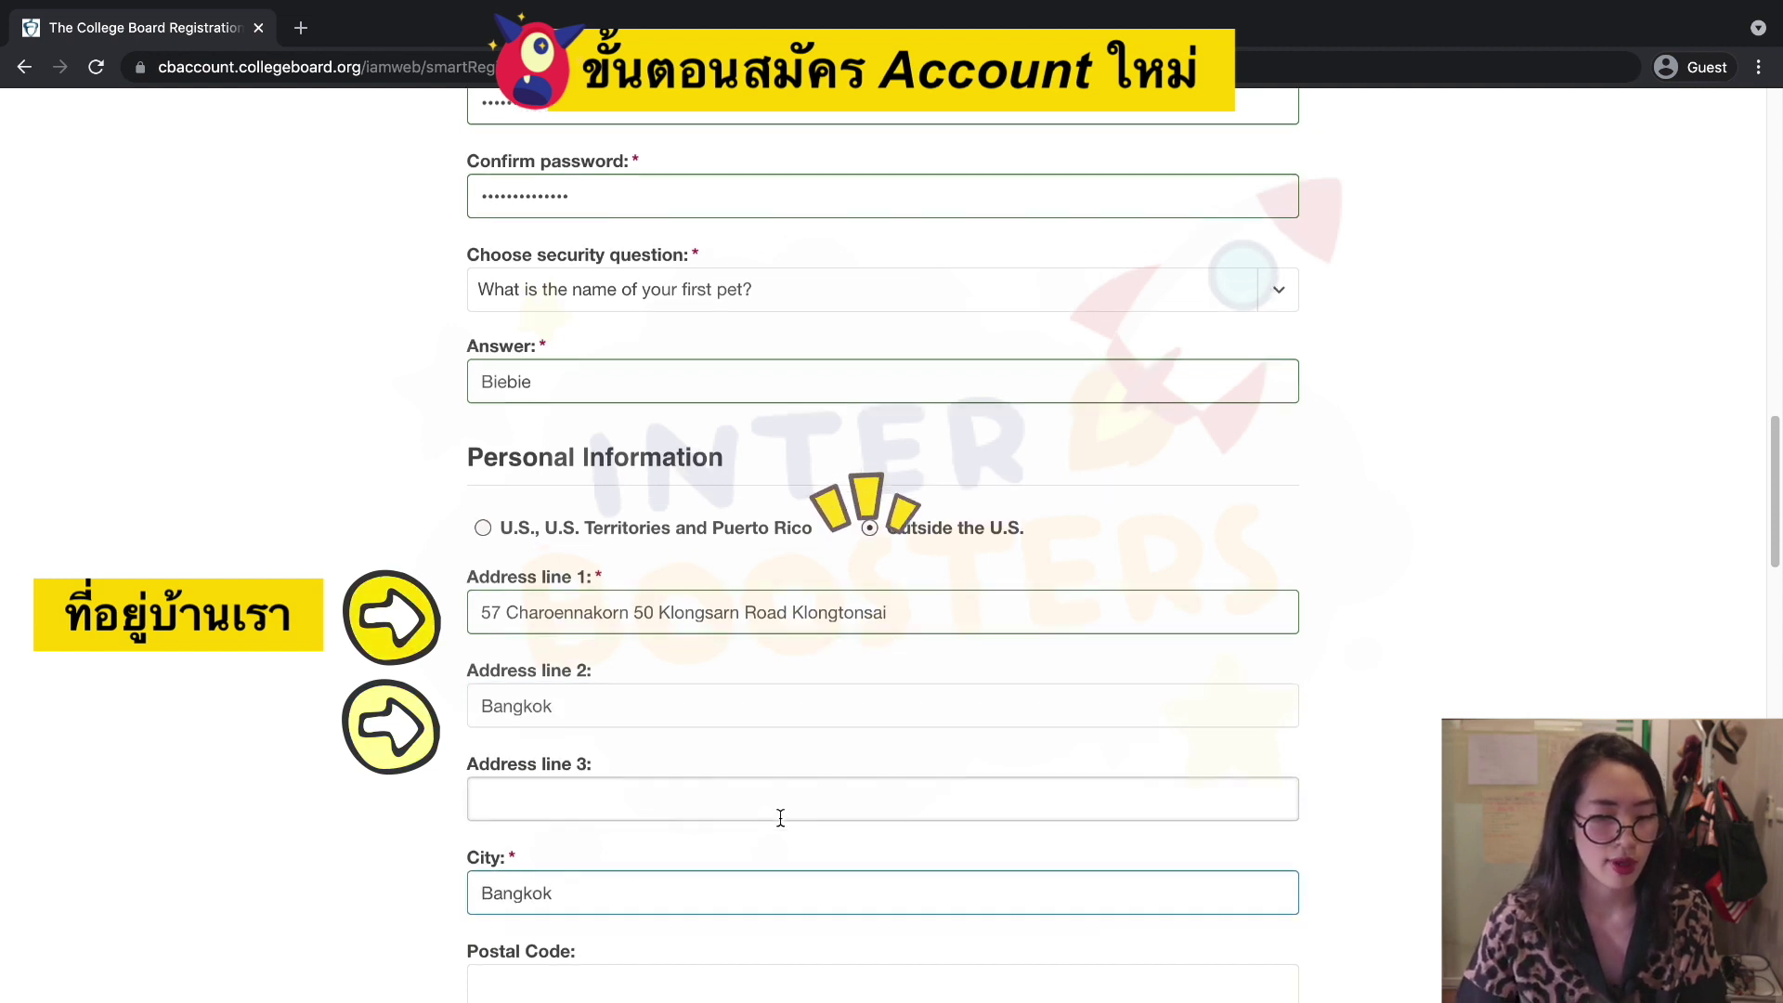
{"action": "scroll", "coordinate": [789, 821], "scroll_direction": "down", "scroll_amount": 8}
Enter the postal code and 'bangkok' as the Region/Province.
{"action": "left_click", "coordinate": [677, 298]}
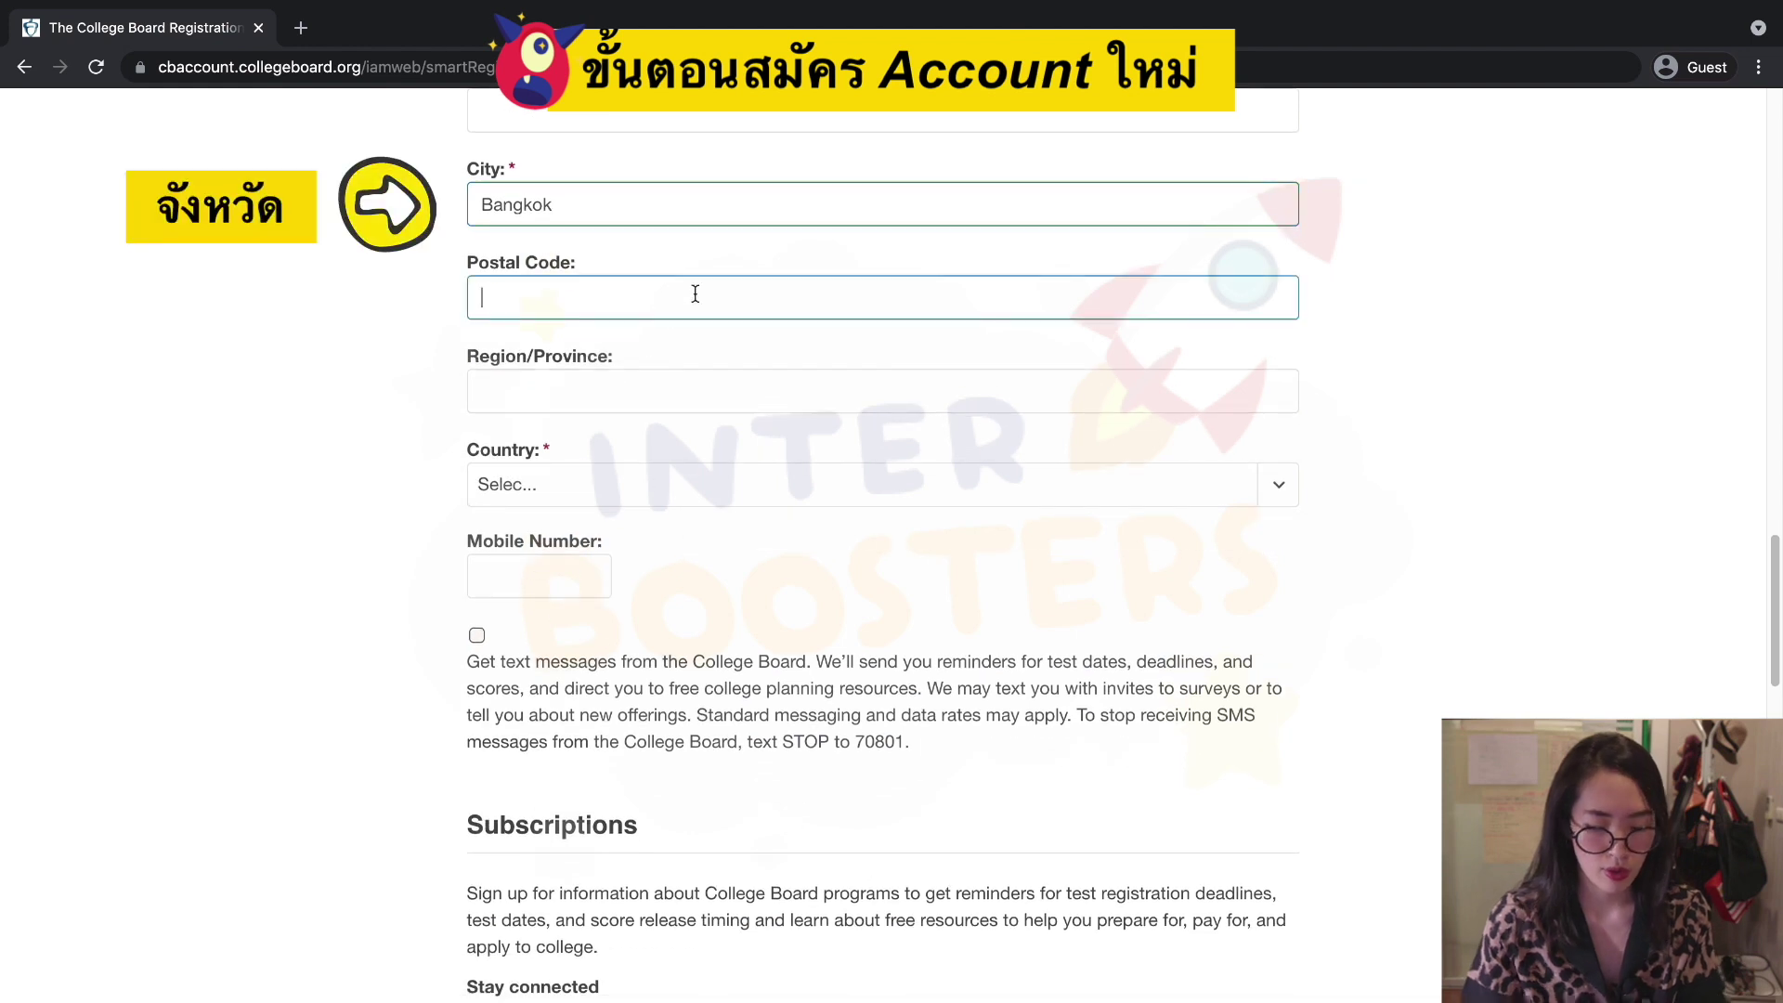
{"action": "type", "text": "10600"}
{"action": "left_click", "coordinate": [712, 388]}
{"action": "type", "text": "bangkok"}
Set Country to Thailand and put focus in the Mobile Number field.
{"action": "left_click", "coordinate": [737, 479]}
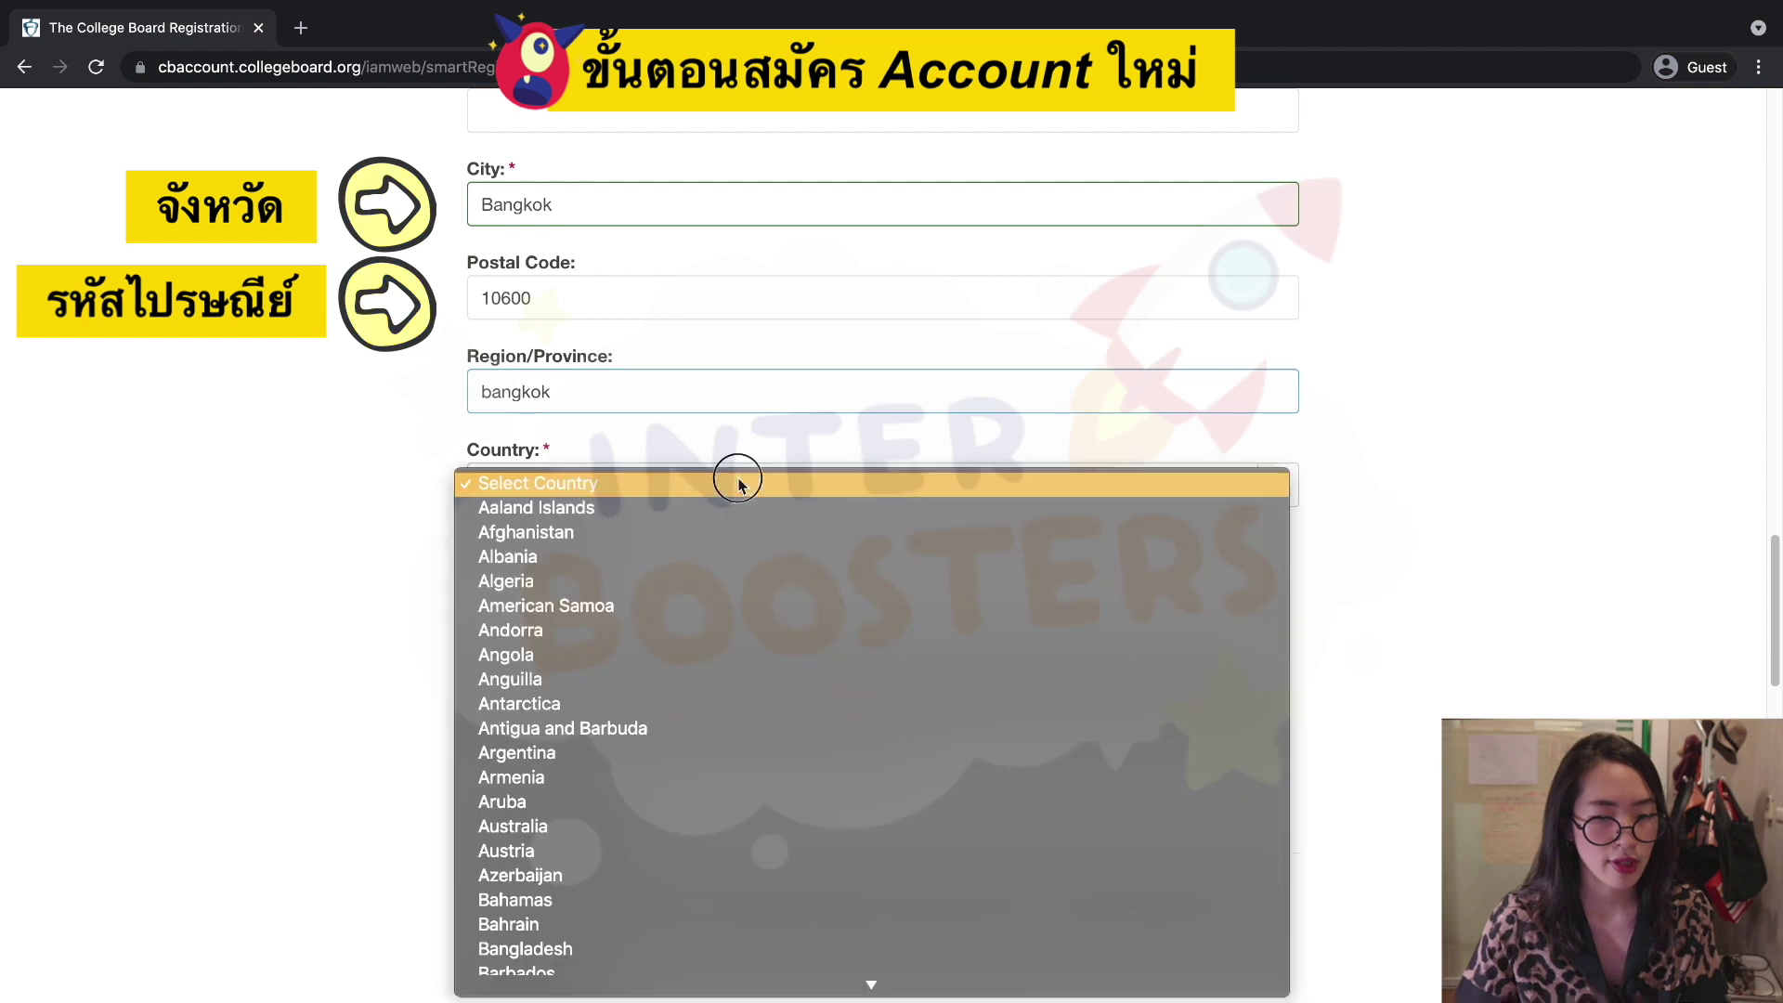
{"action": "type", "text": "t"}
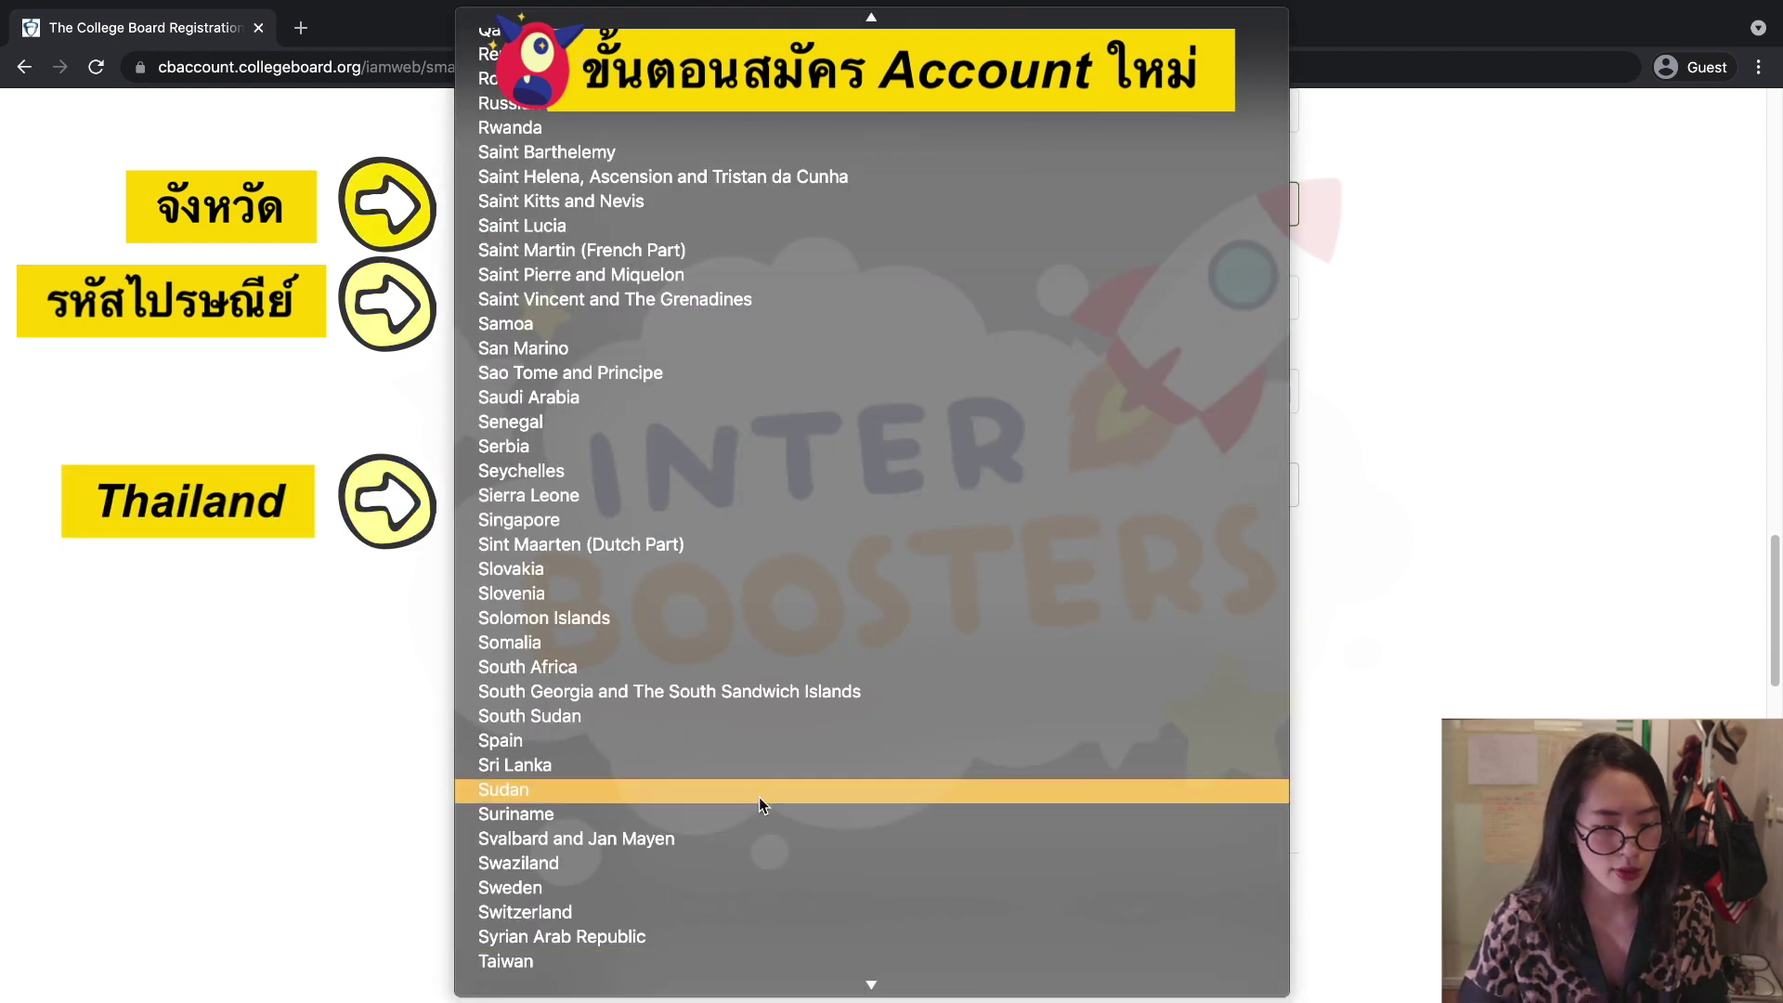
{"action": "scroll", "coordinate": [760, 796], "scroll_direction": "down", "scroll_amount": 3}
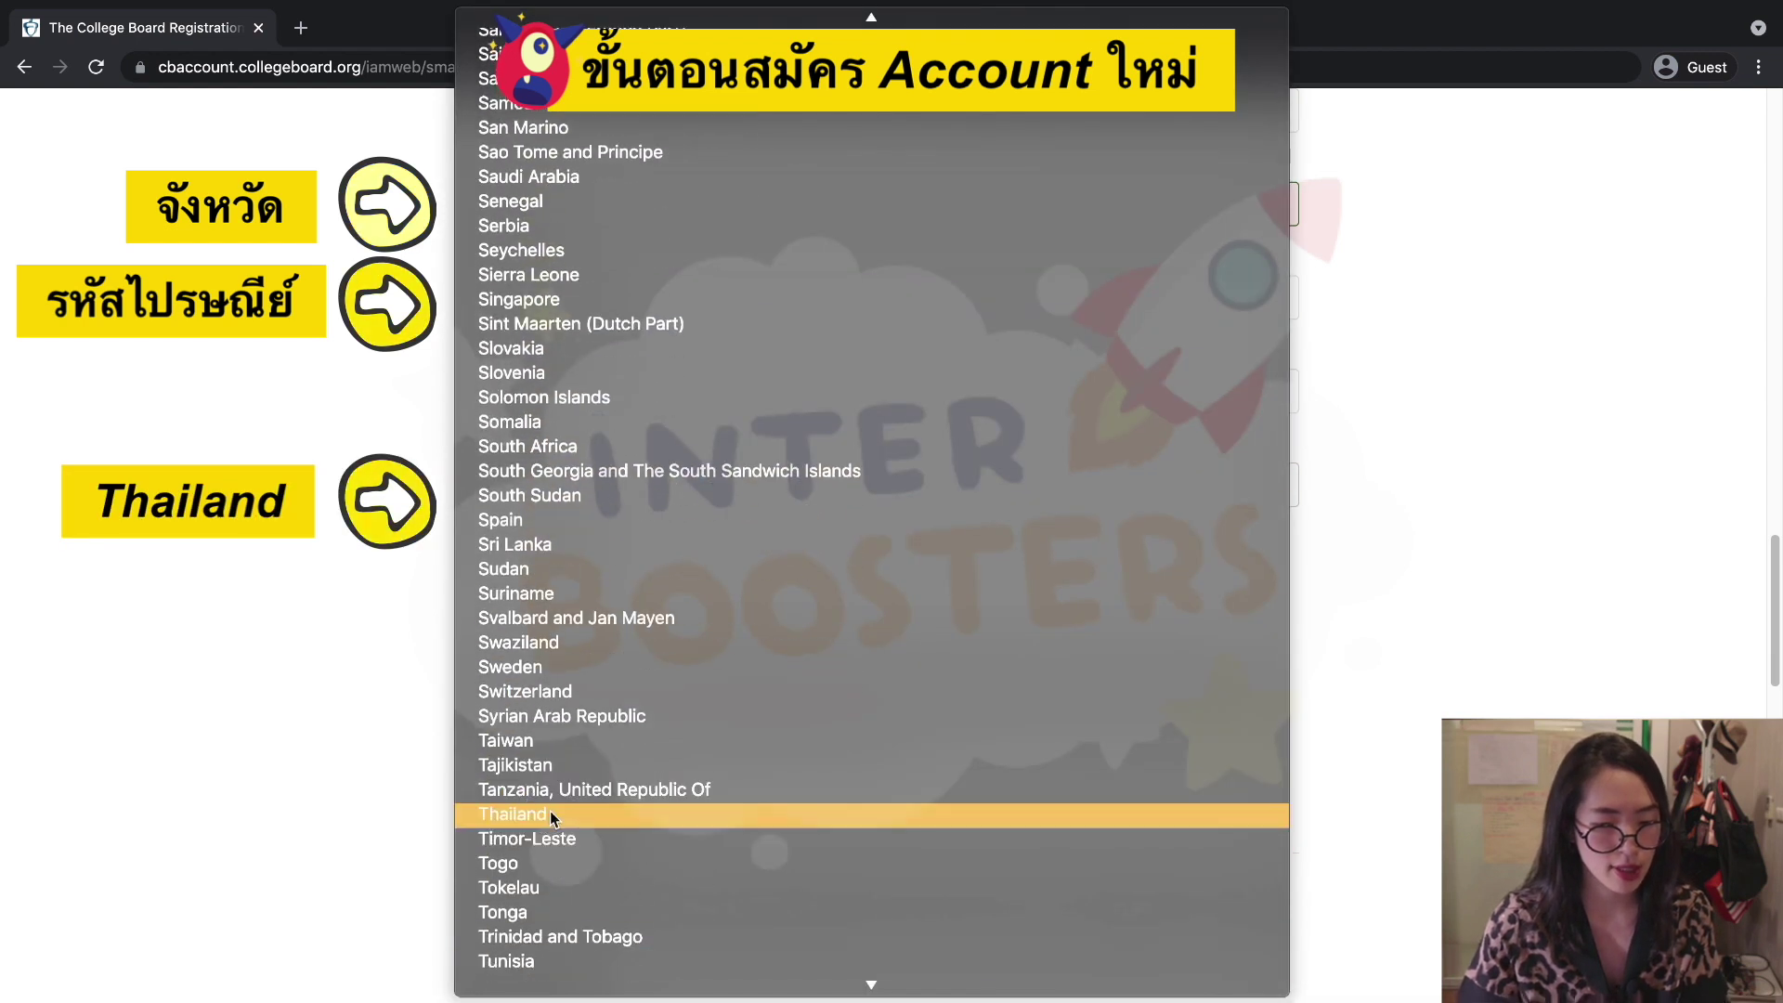
{"action": "left_click", "coordinate": [550, 811]}
{"action": "left_click", "coordinate": [595, 604]}
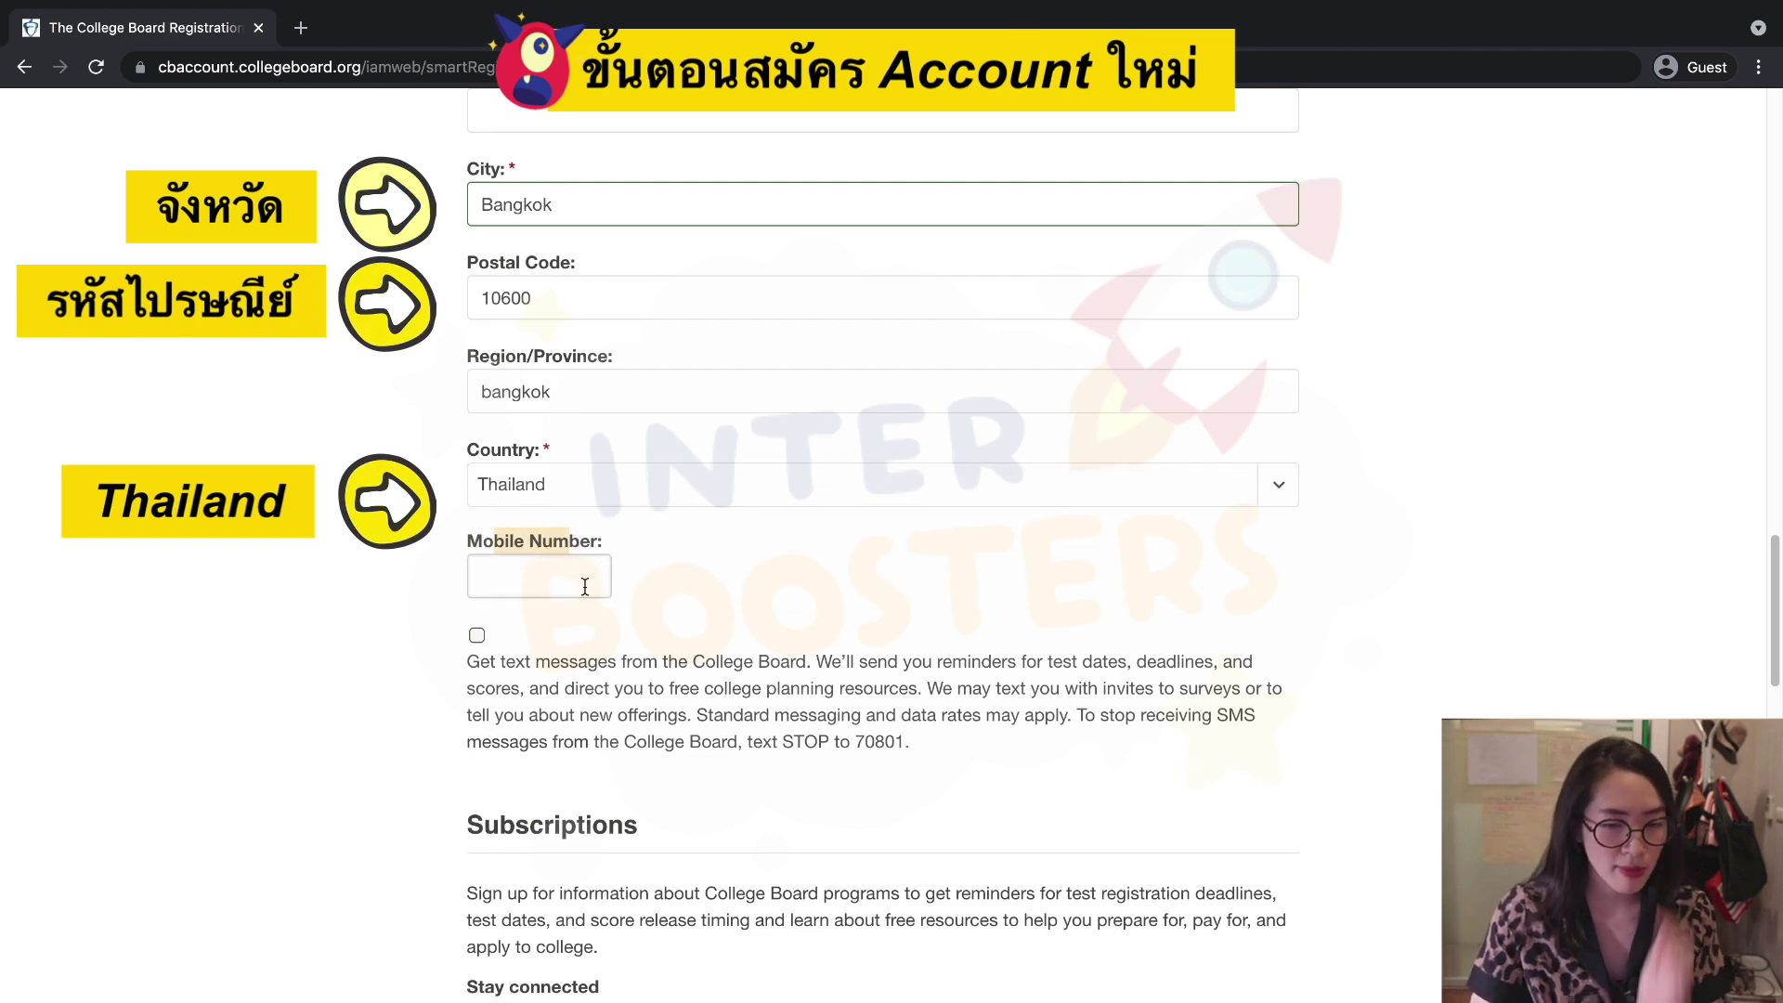
{"action": "left_click", "coordinate": [543, 574]}
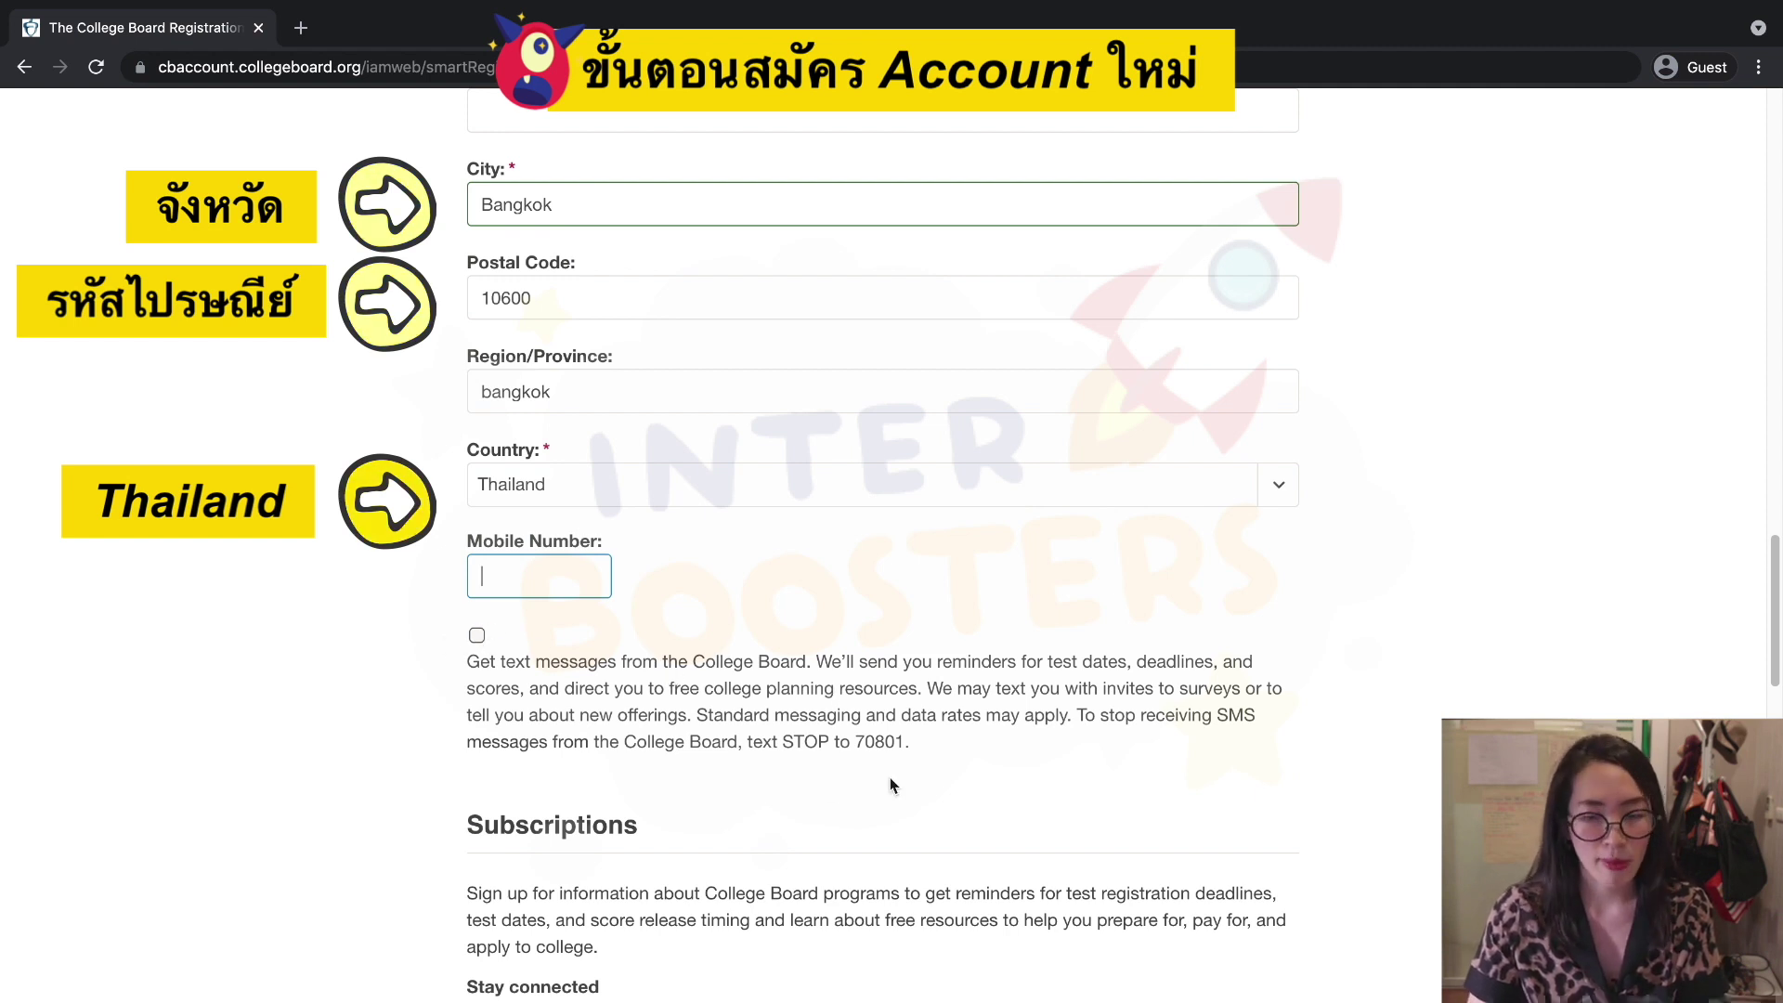
{"action": "scroll", "coordinate": [893, 743], "scroll_direction": "down", "scroll_amount": 3}
{"action": "scroll", "coordinate": [897, 726], "scroll_direction": "down", "scroll_amount": 4}
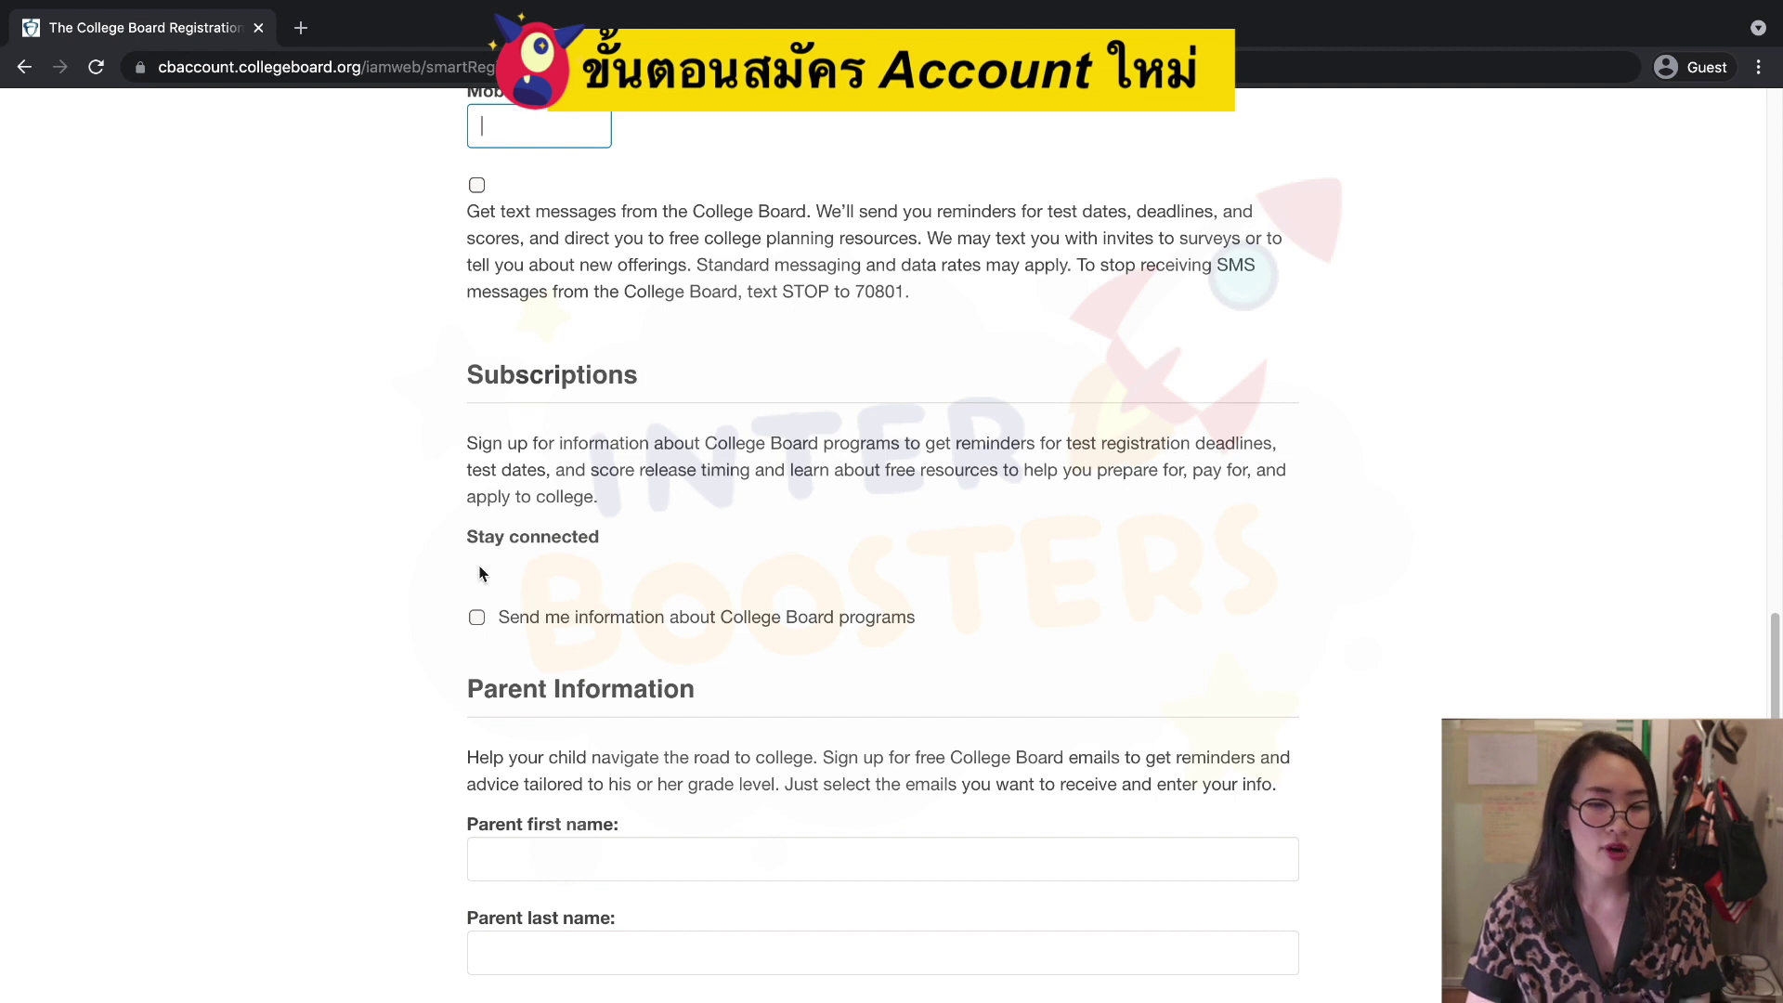
Opt in to College Board program information and enter the parent's name and email.
{"action": "left_click", "coordinate": [473, 624]}
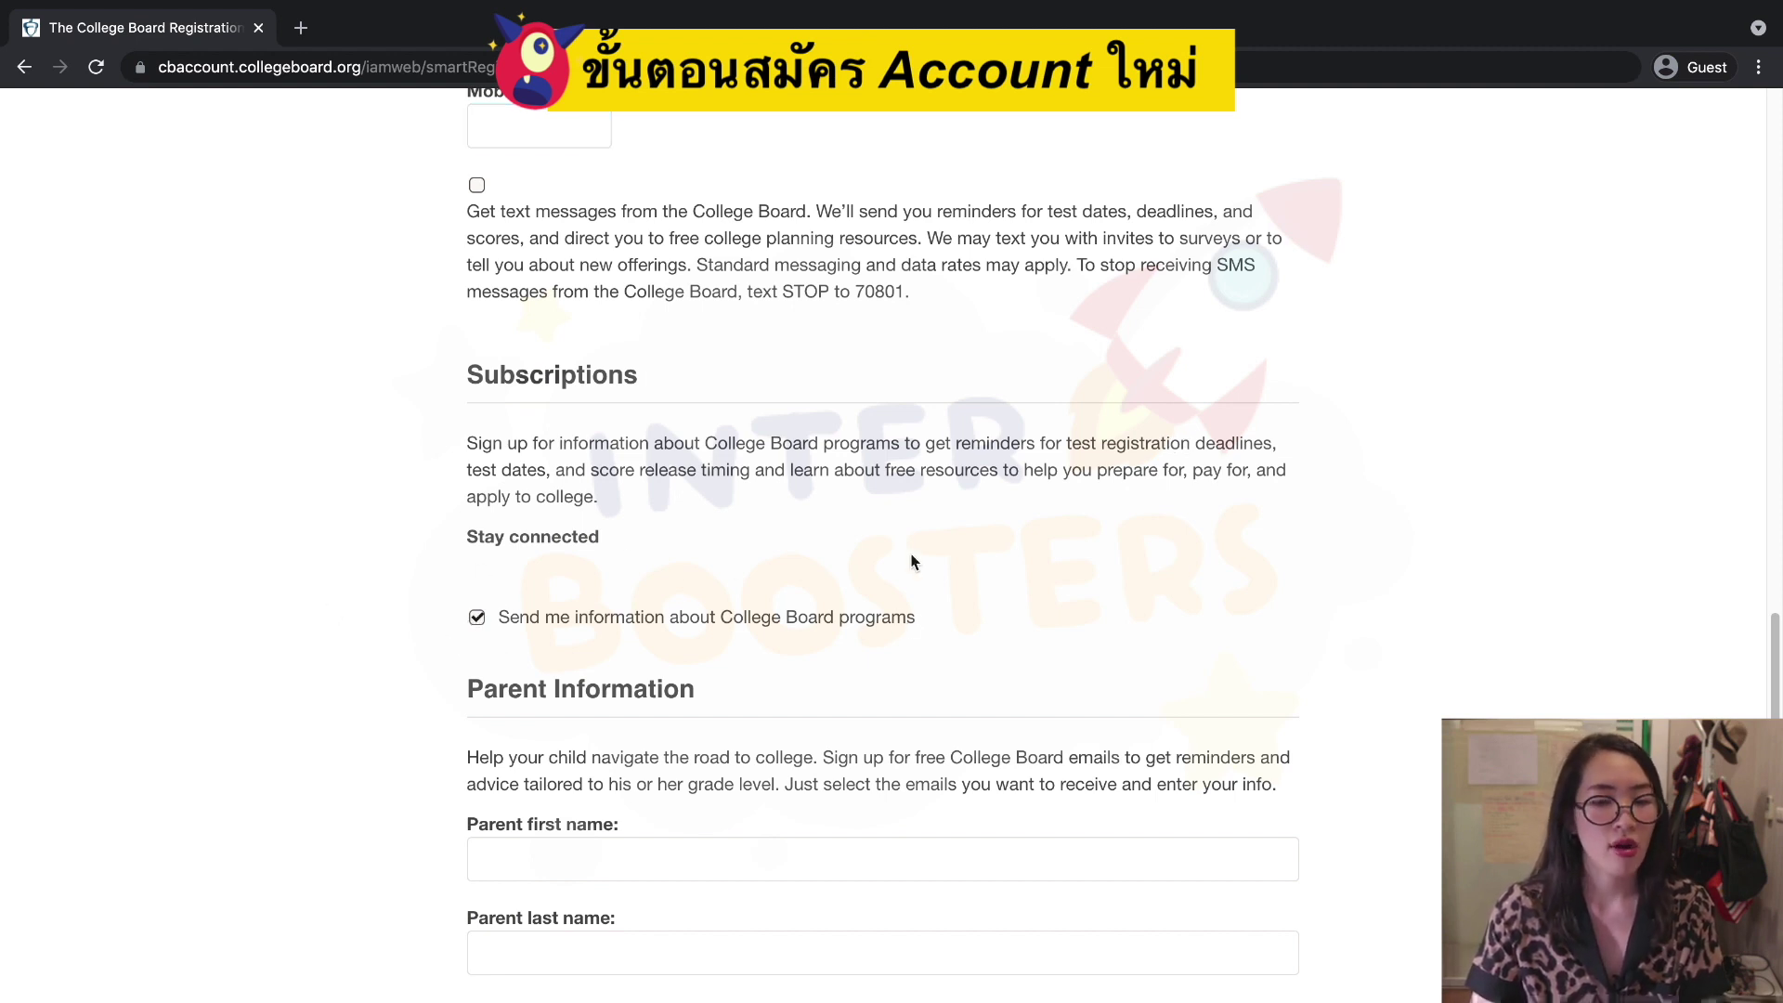
{"action": "scroll", "coordinate": [905, 576], "scroll_direction": "down", "scroll_amount": 3}
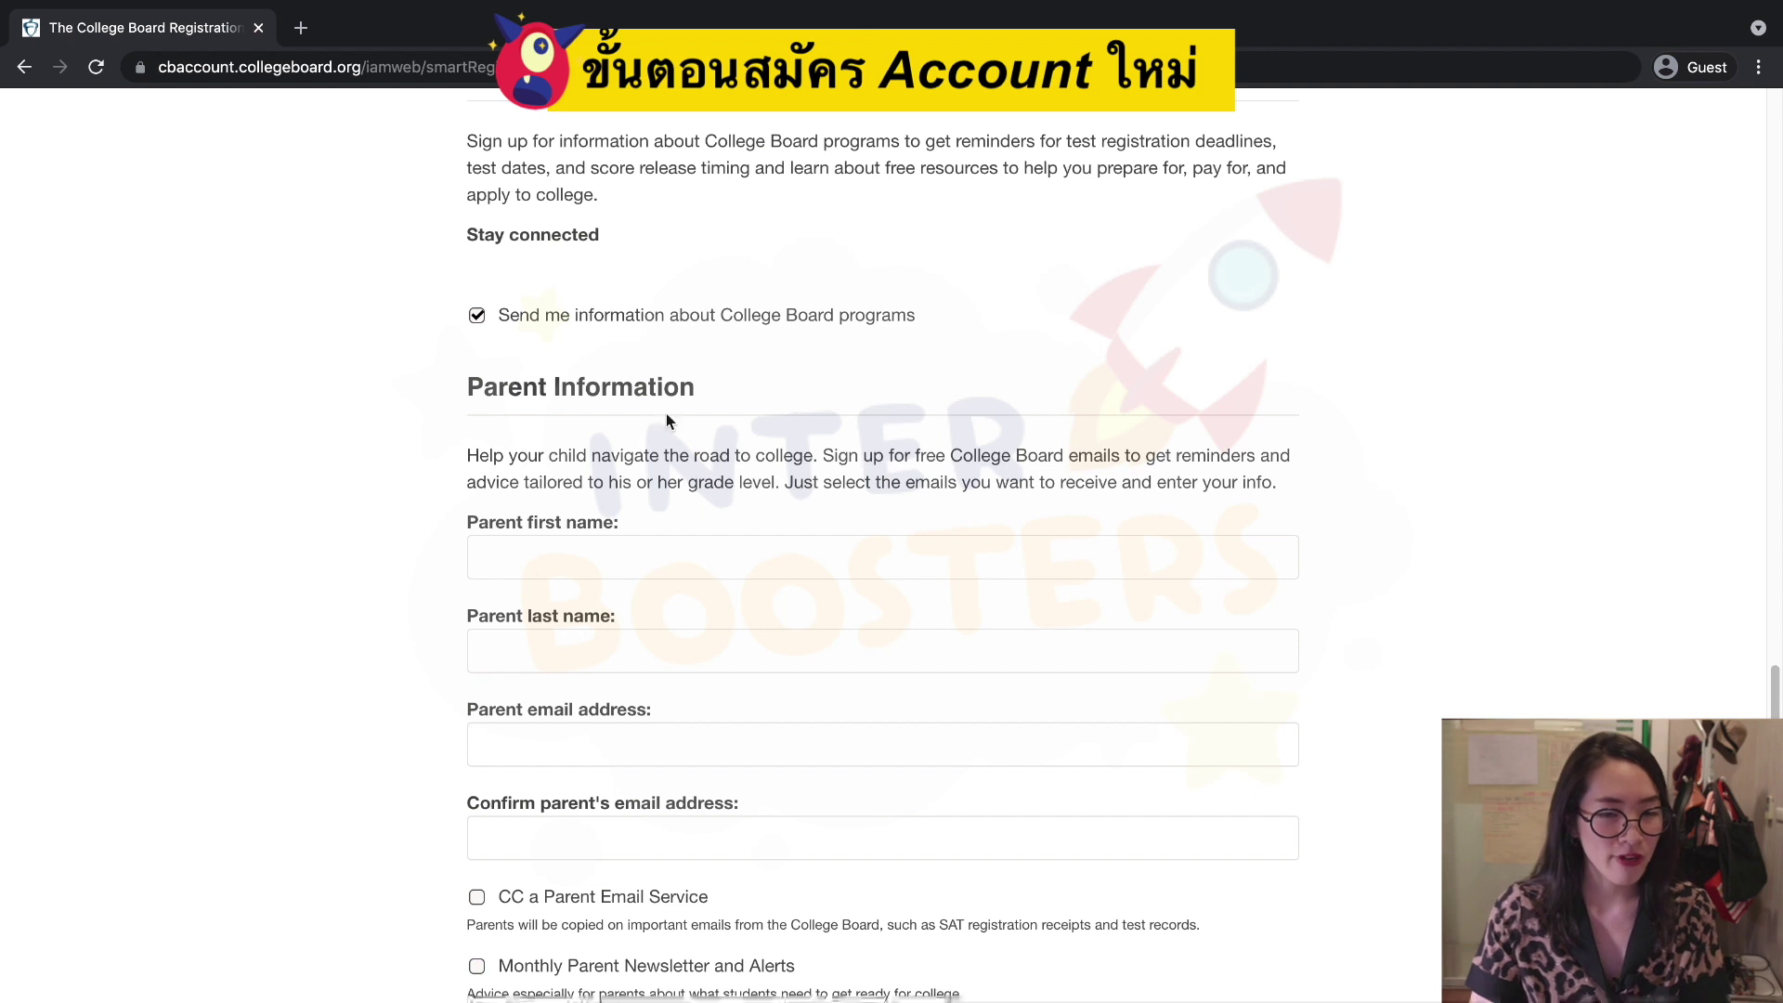
{"action": "scroll", "coordinate": [709, 566], "scroll_direction": "down", "scroll_amount": 1}
{"action": "left_click", "coordinate": [635, 540]}
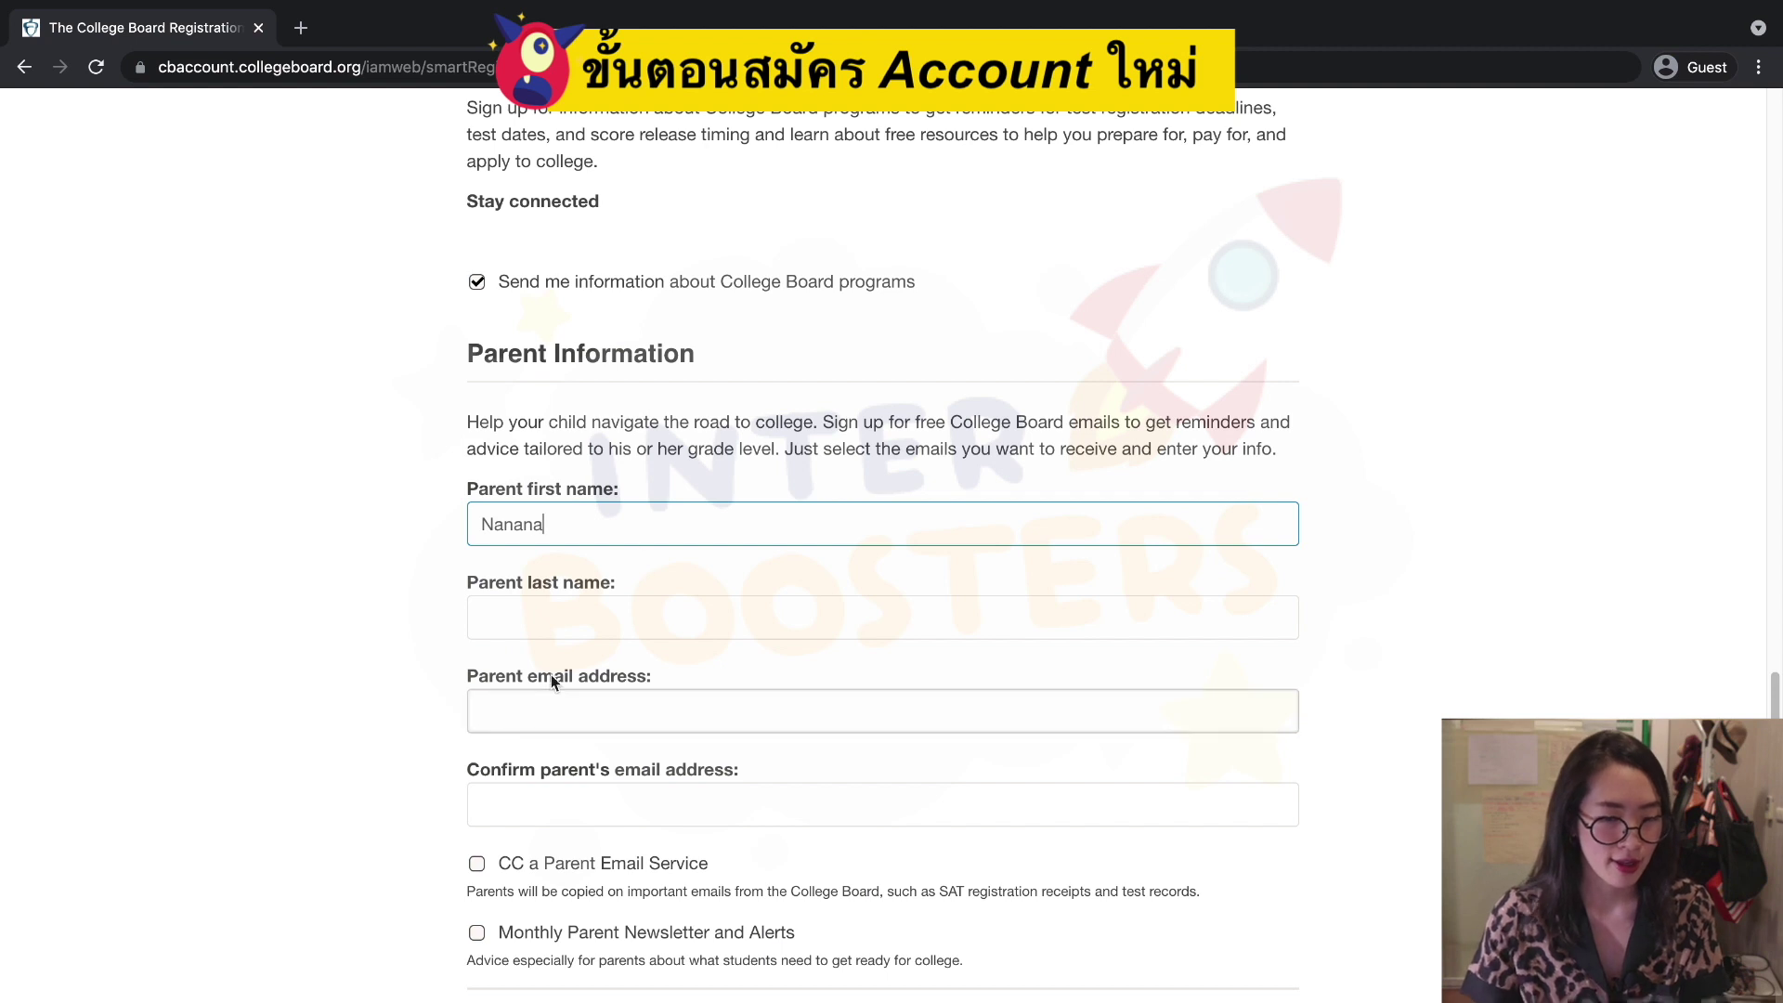
{"action": "left_click", "coordinate": [561, 632]}
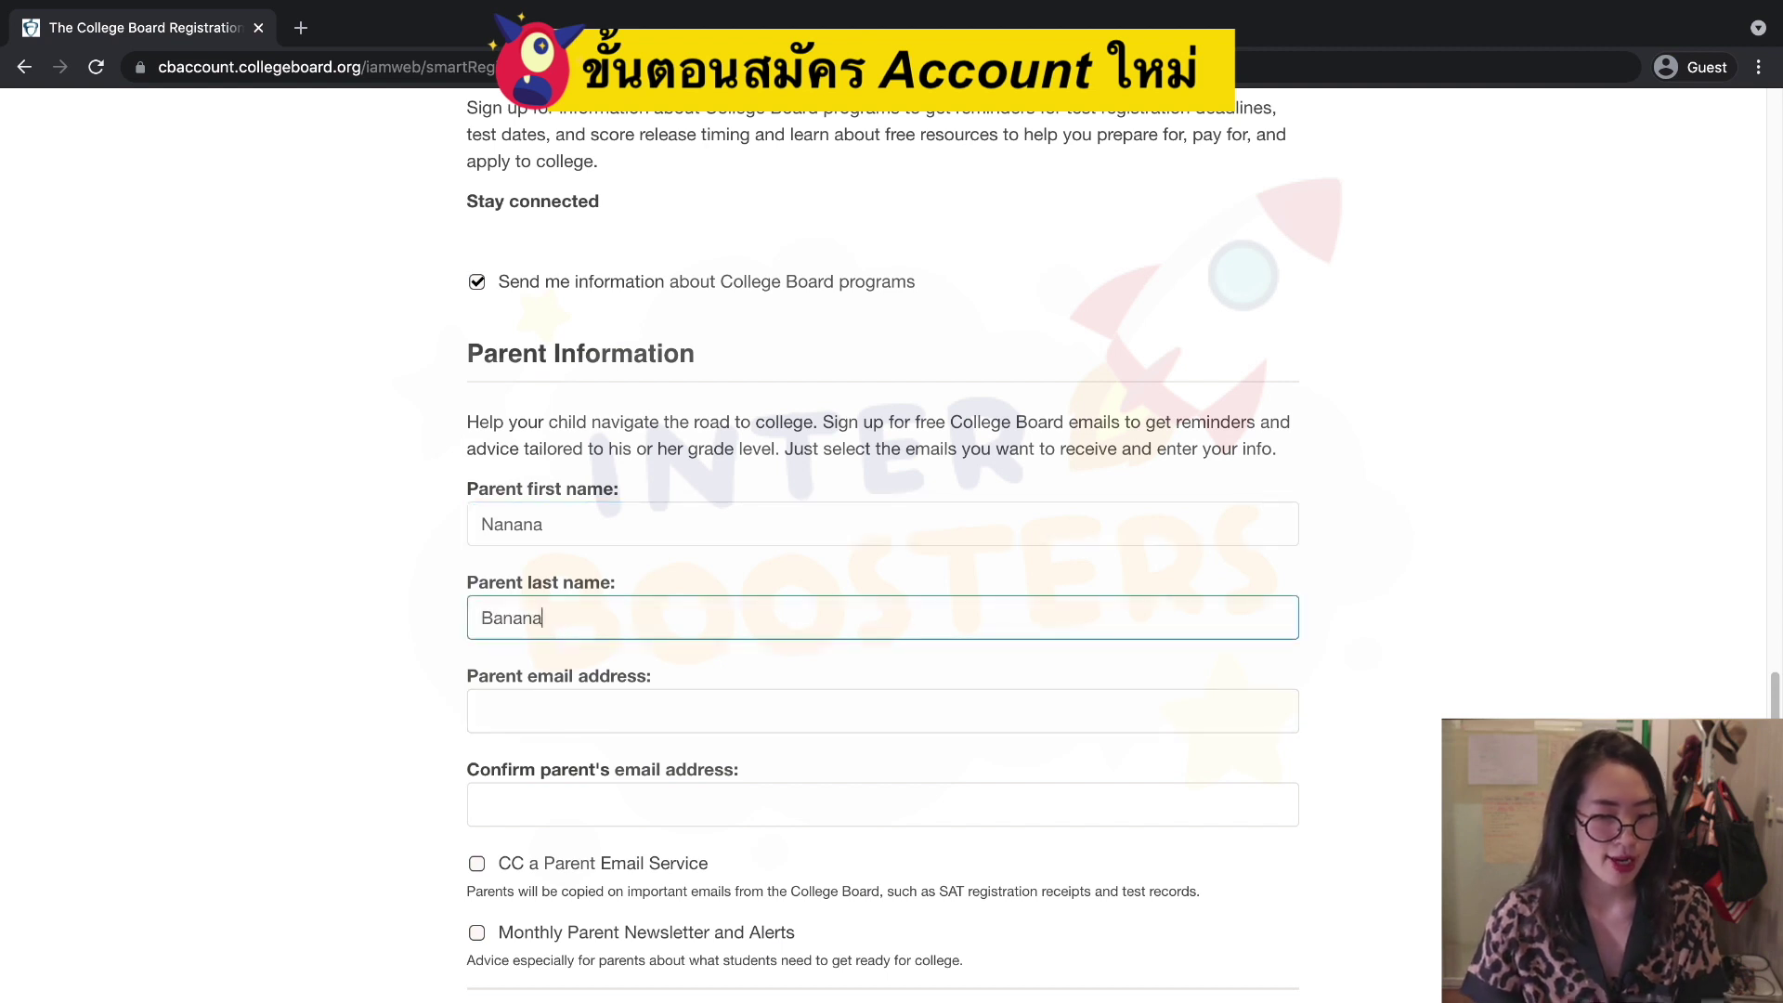
{"action": "scroll", "coordinate": [605, 625], "scroll_direction": "down", "scroll_amount": 1}
{"action": "left_click", "coordinate": [586, 660]}
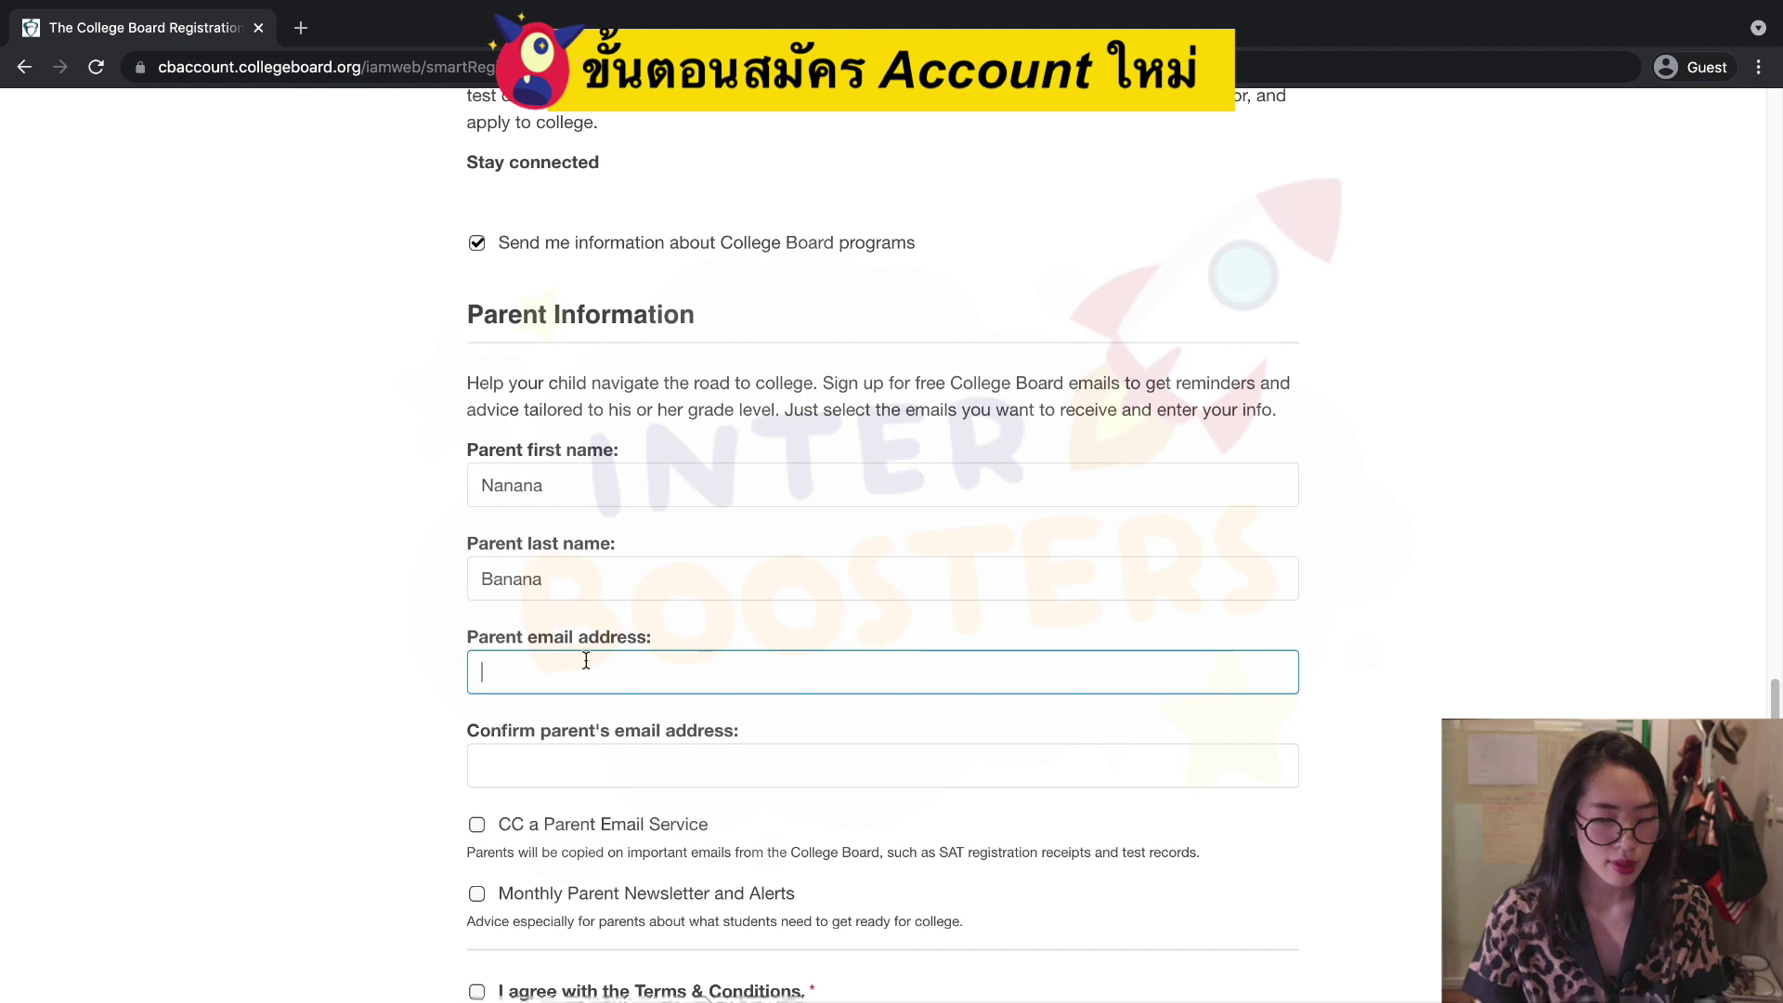
{"action": "scroll", "coordinate": [582, 660], "scroll_direction": "down", "scroll_amount": 1}
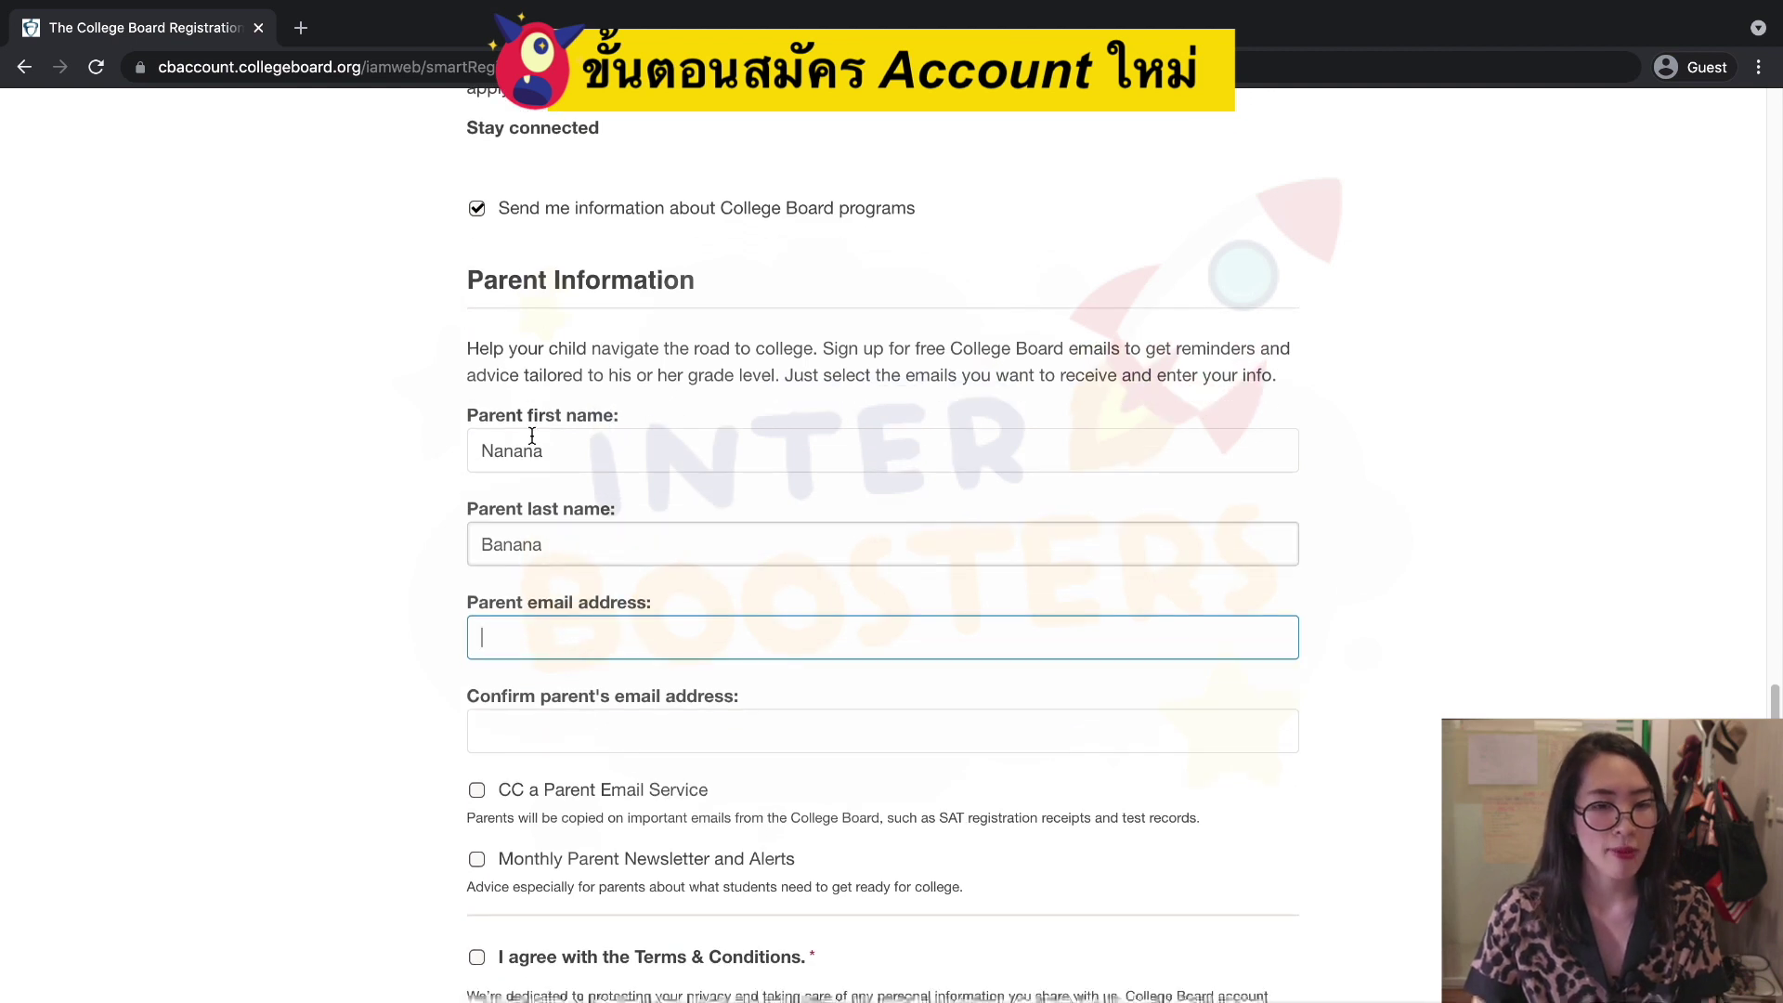
{"action": "scroll", "coordinate": [637, 549], "scroll_direction": "down", "scroll_amount": 1}
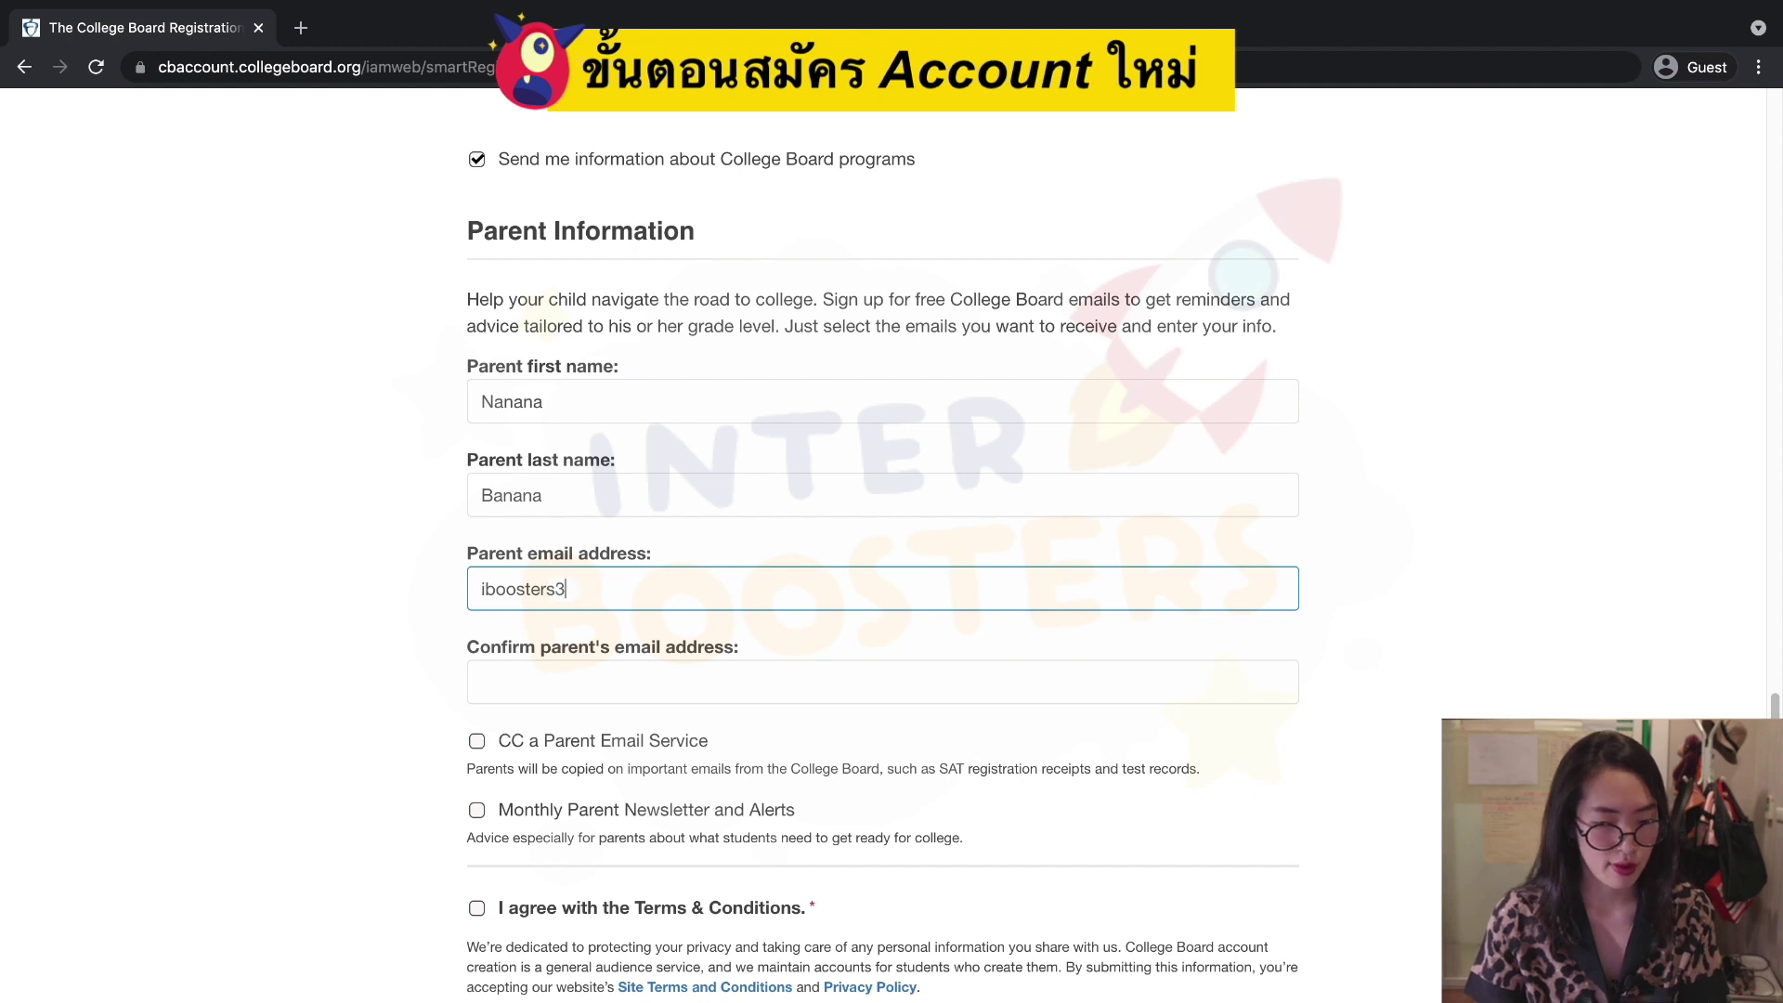
Copy the parent email into its confirmation, accept the Terms & Conditions, and submit.
{"action": "key", "text": "ctrl+a"}
{"action": "key", "text": "ctrl+c"}
{"action": "left_click", "coordinate": [629, 671]}
{"action": "key", "text": "ctrl+v"}
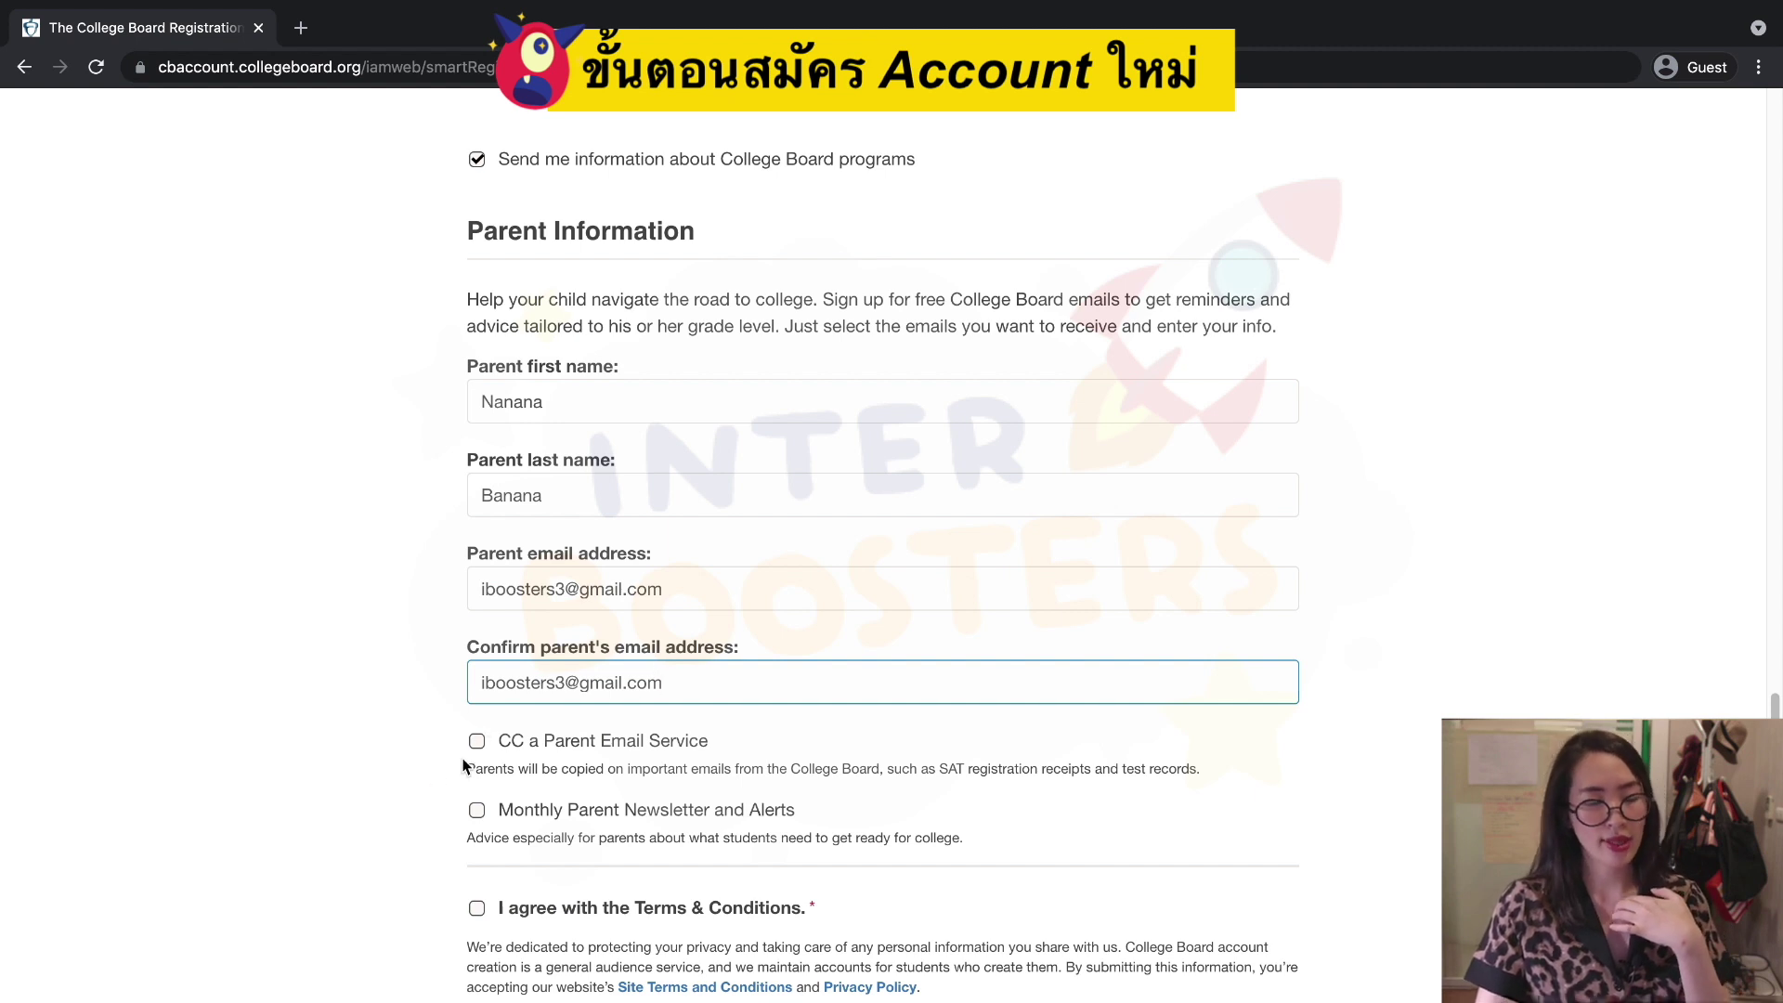
{"action": "scroll", "coordinate": [495, 745], "scroll_direction": "down", "scroll_amount": 2}
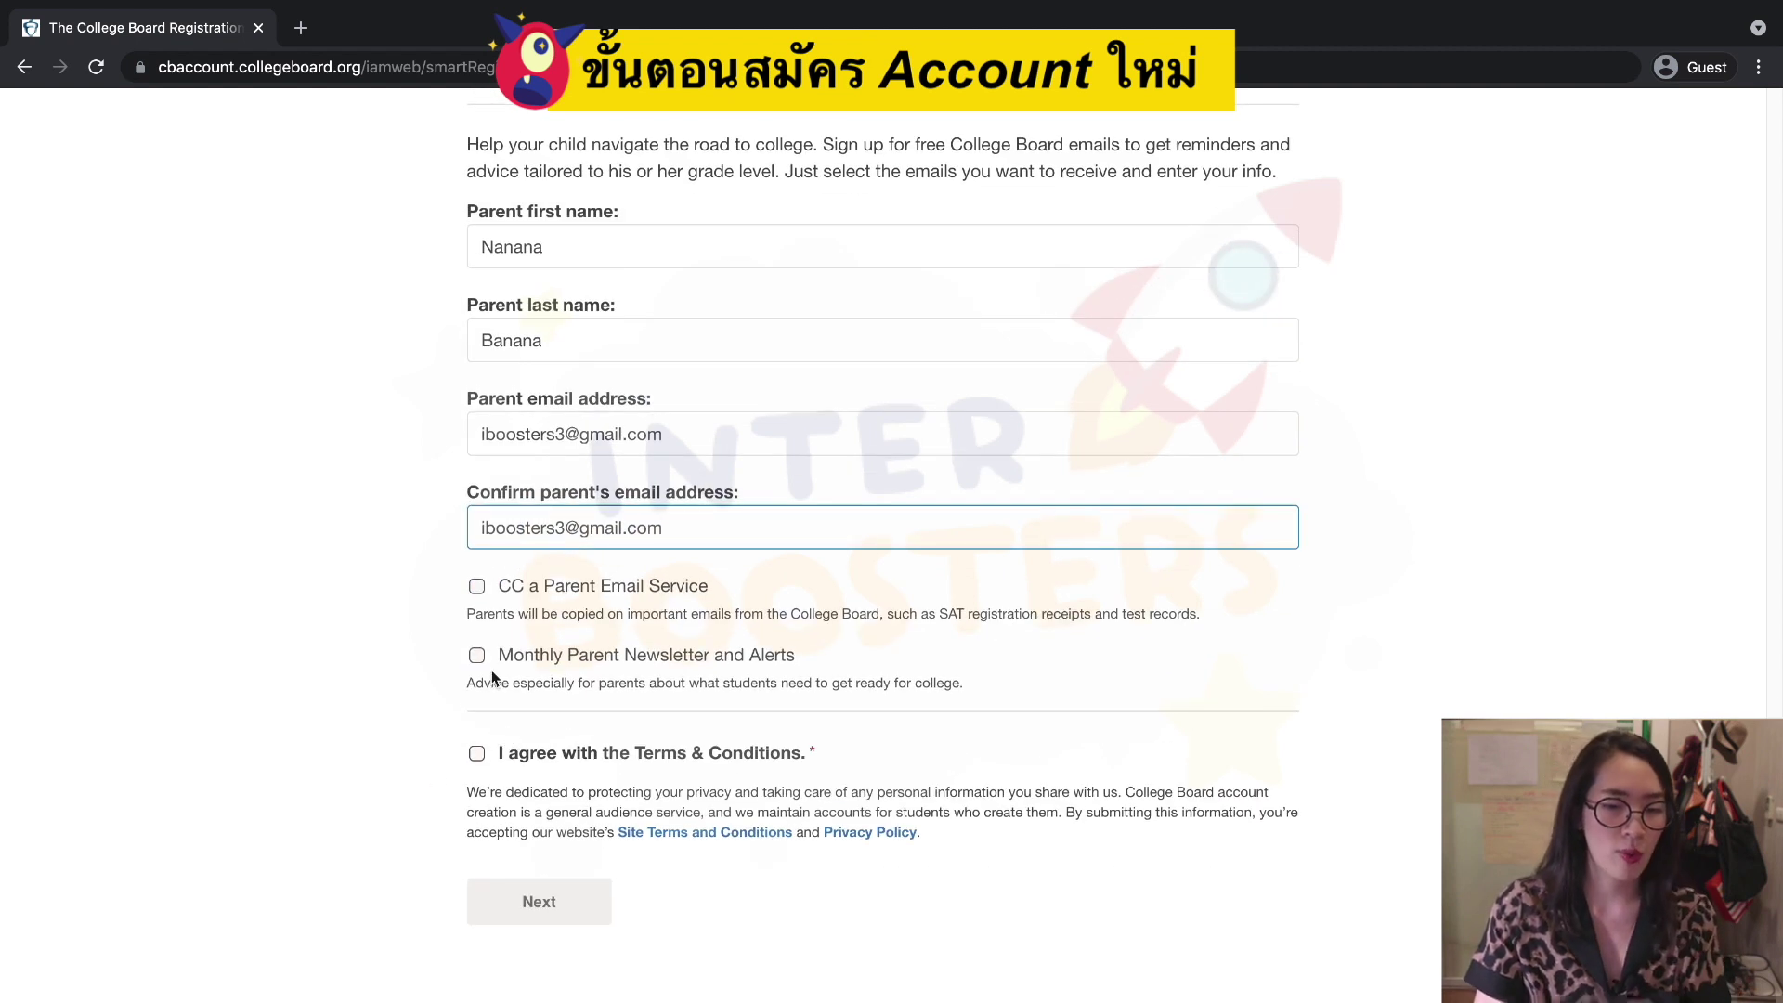
{"action": "left_click", "coordinate": [476, 753]}
{"action": "scroll", "coordinate": [586, 784], "scroll_direction": "down", "scroll_amount": 2}
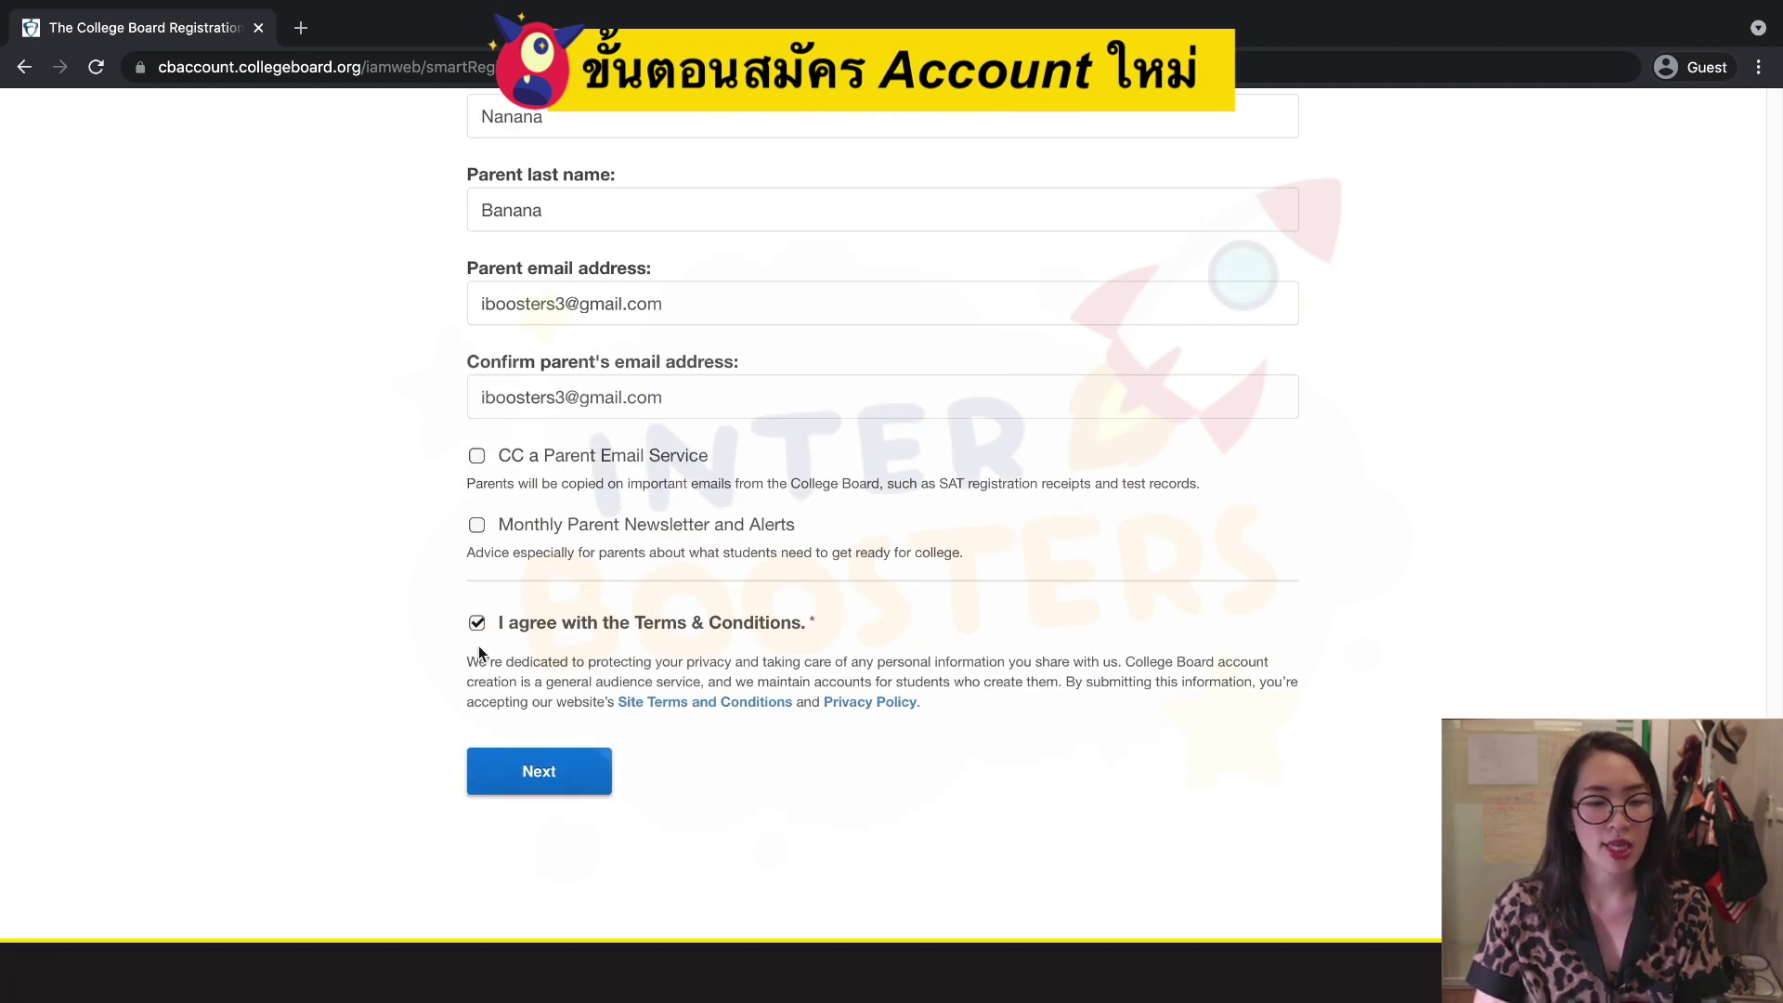
{"action": "left_click", "coordinate": [532, 770]}
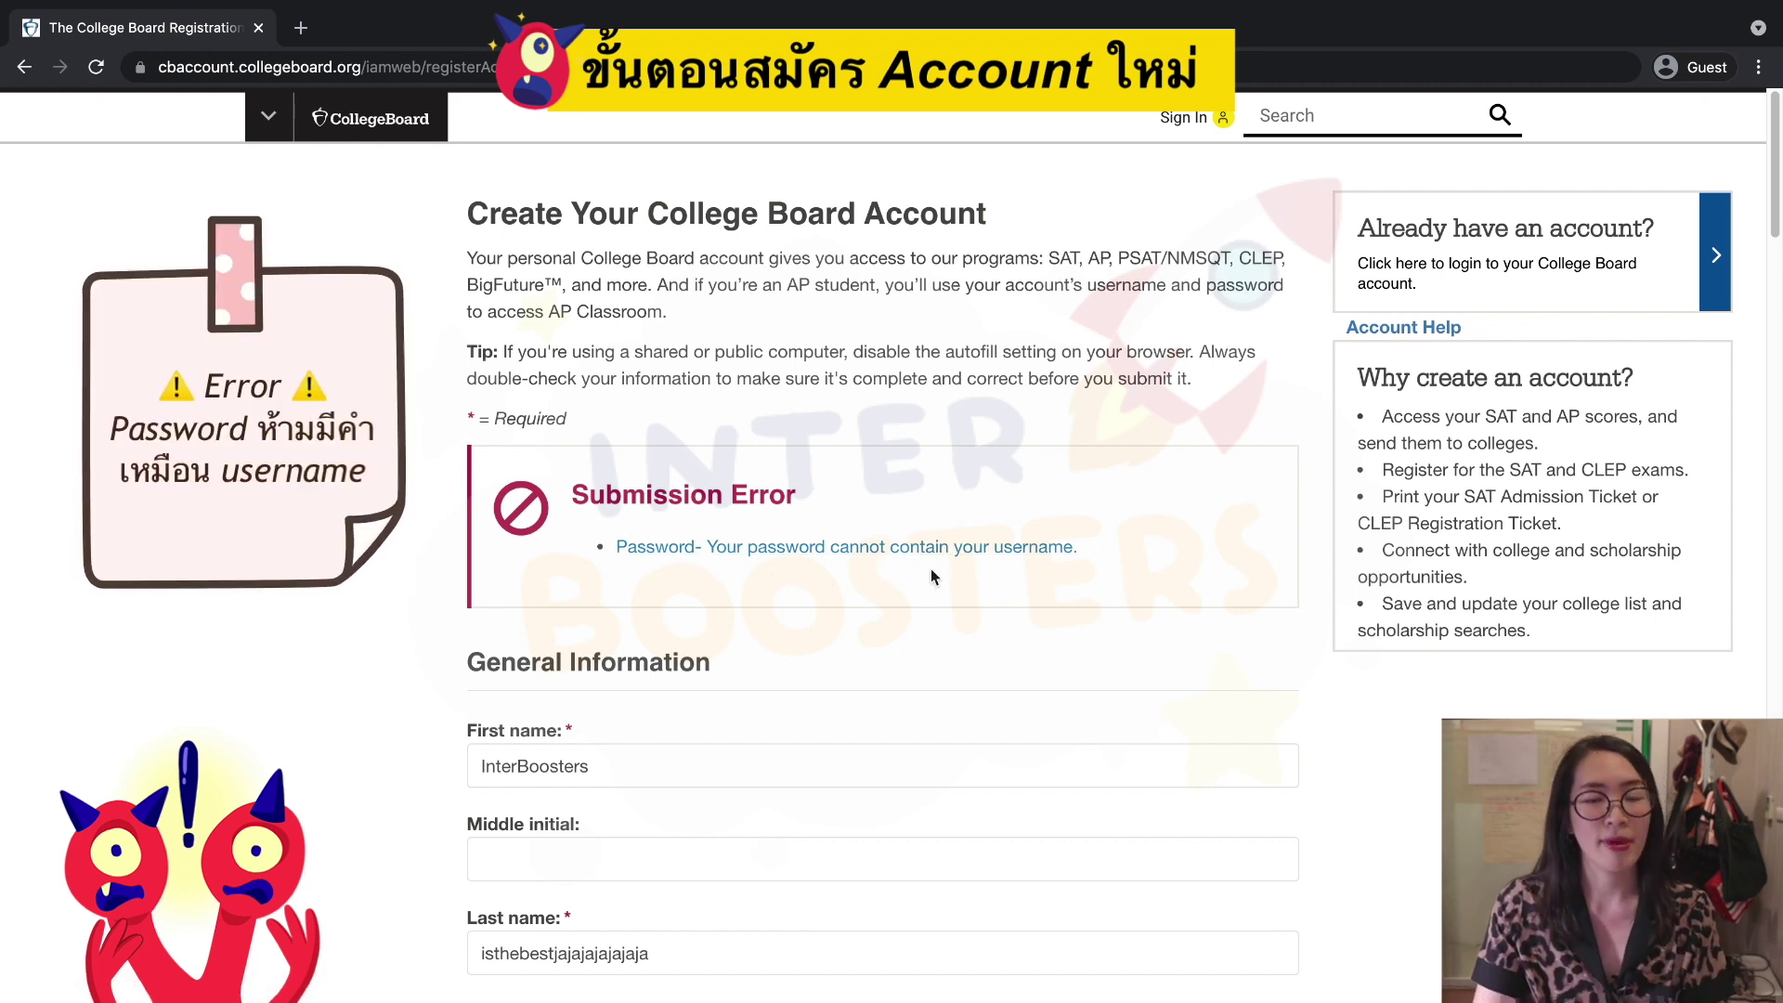
Re-enter a new account password and its confirmation, re-answer the security question, and resubmit the form.
{"action": "scroll", "coordinate": [906, 701], "scroll_direction": "down", "scroll_amount": 15}
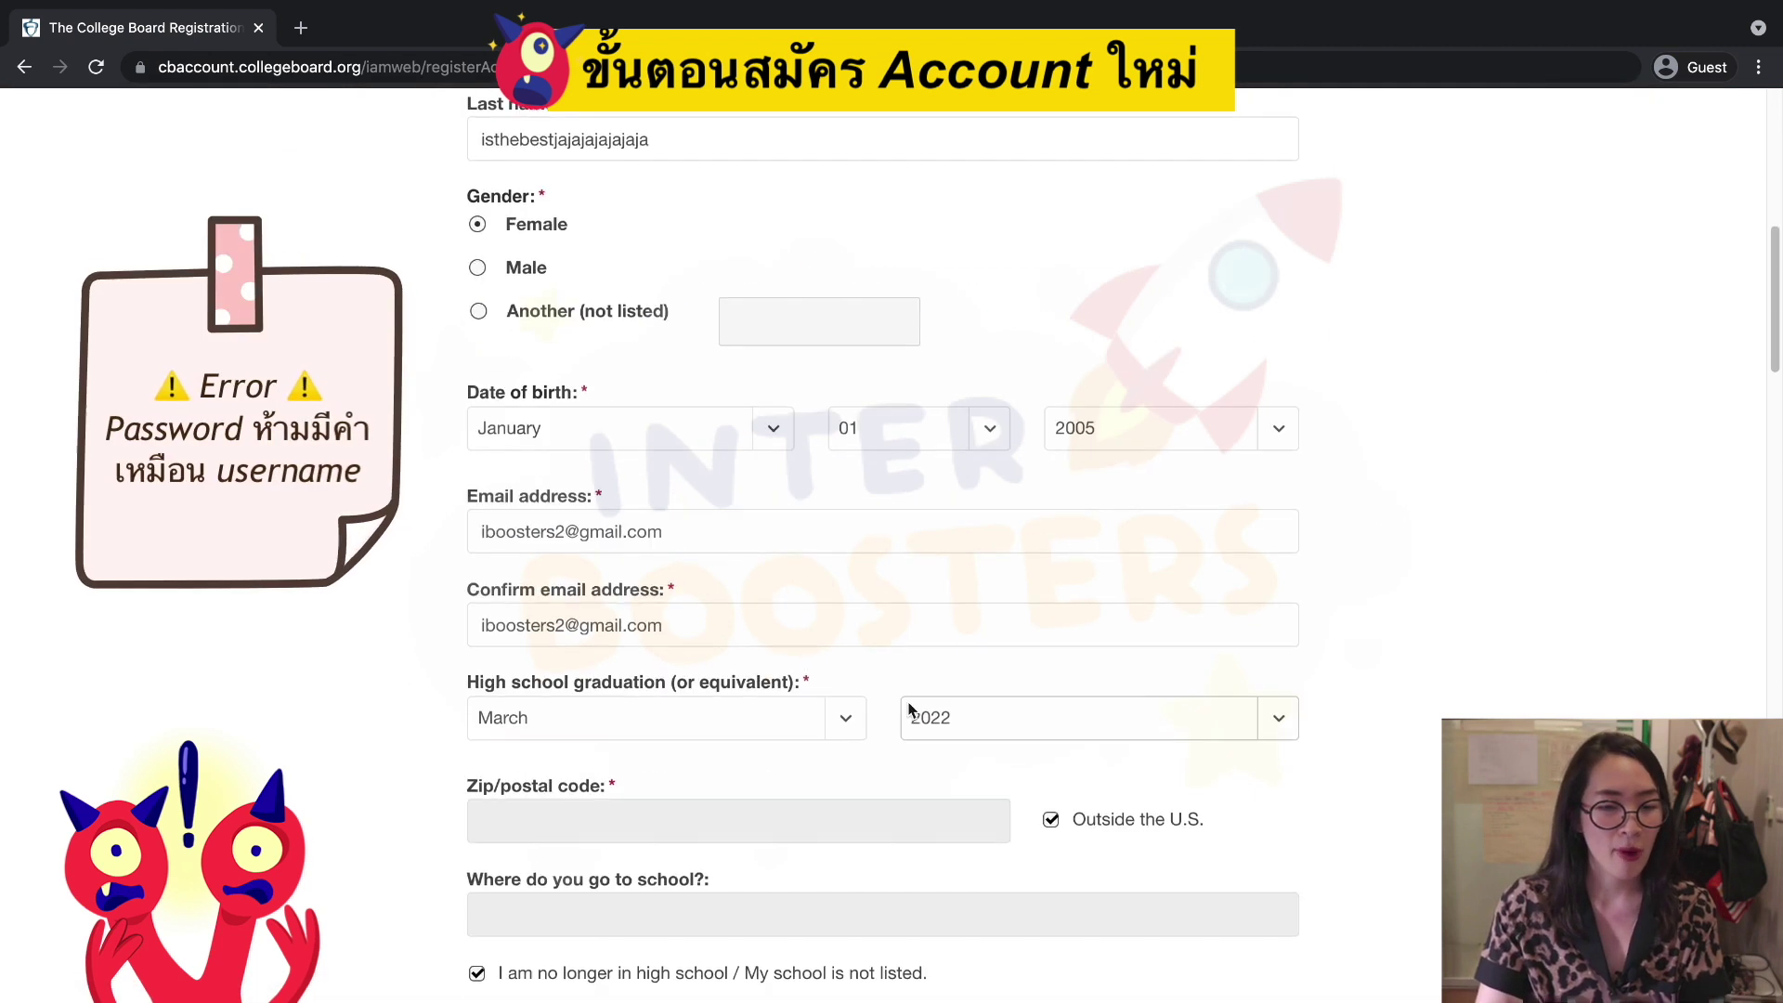
{"action": "left_click", "coordinate": [778, 687]}
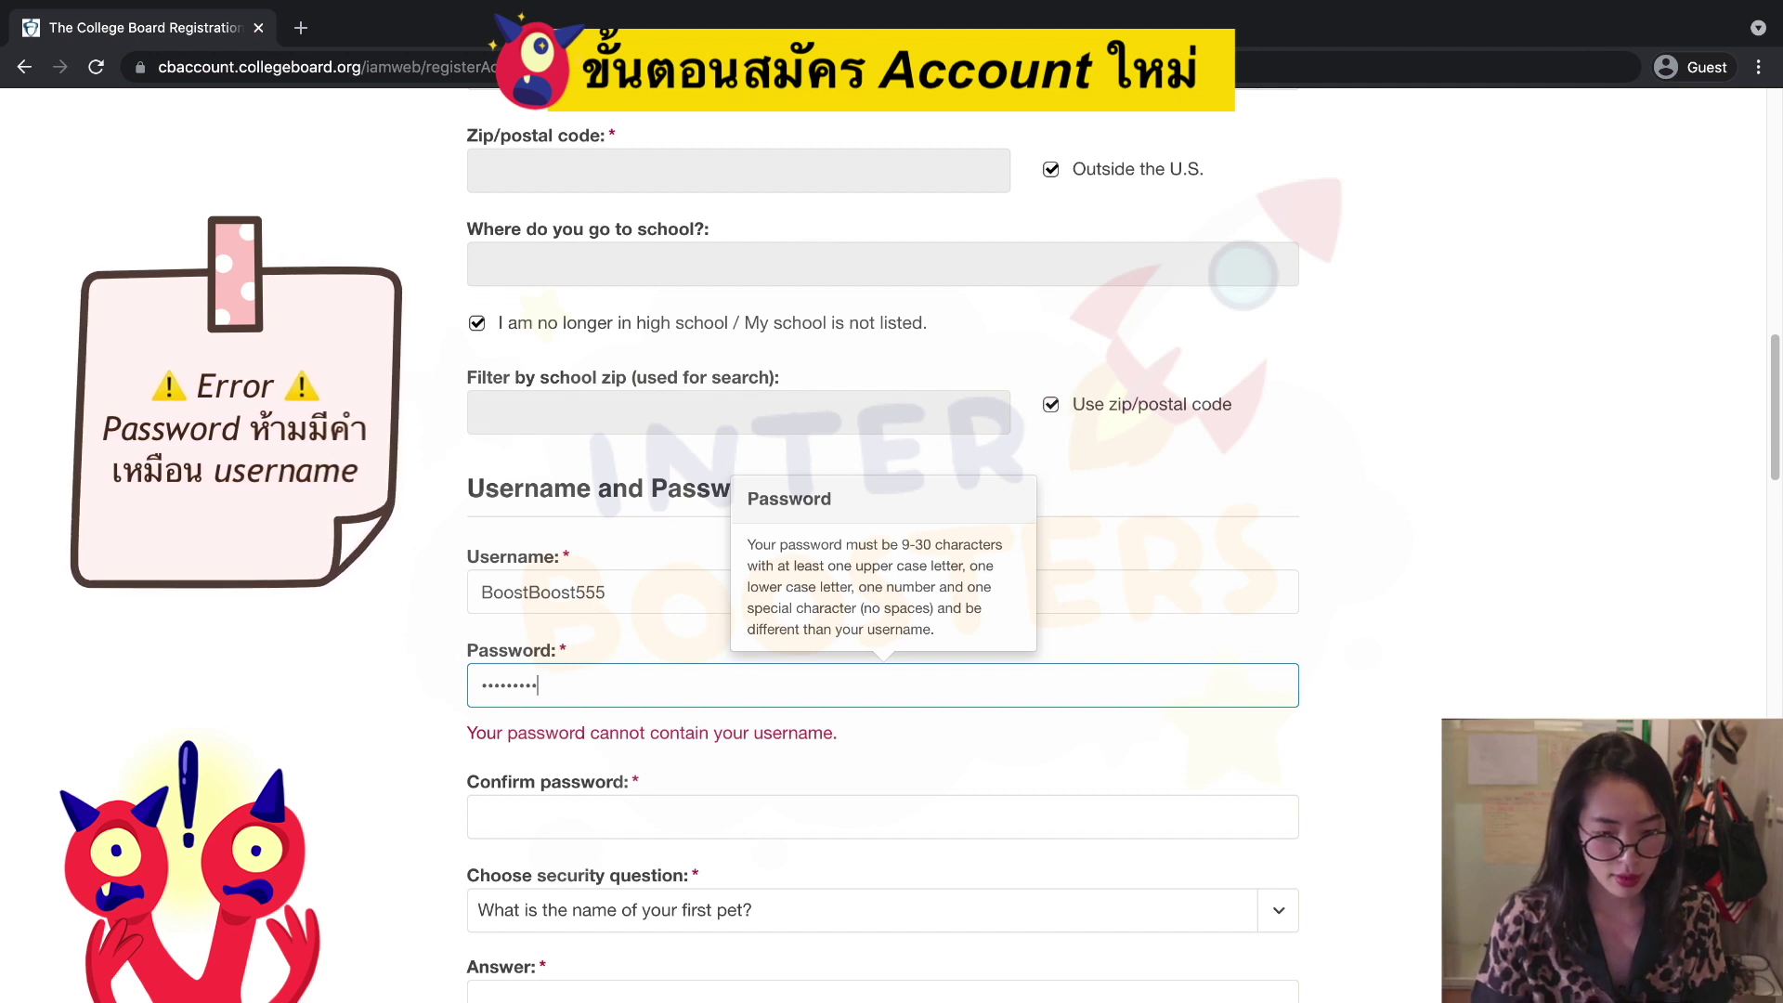
{"action": "left_click", "coordinate": [631, 834]}
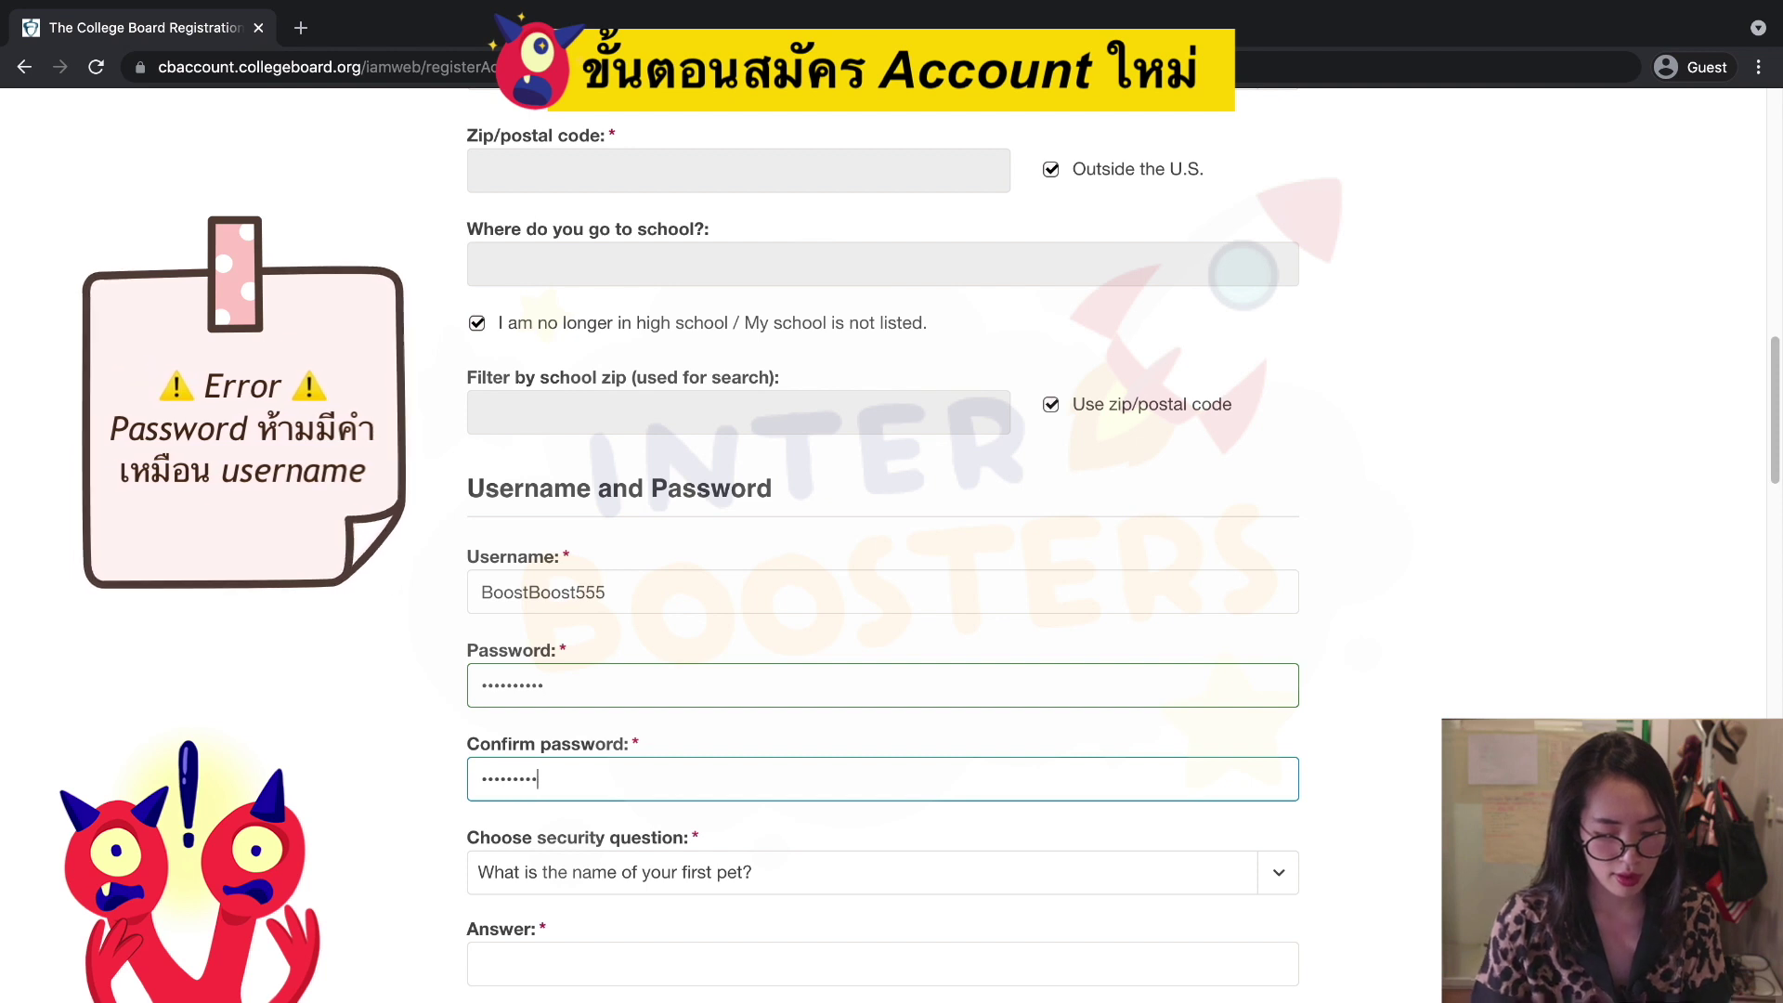
{"action": "scroll", "coordinate": [576, 706], "scroll_direction": "down", "scroll_amount": 2}
{"action": "left_click", "coordinate": [610, 816]}
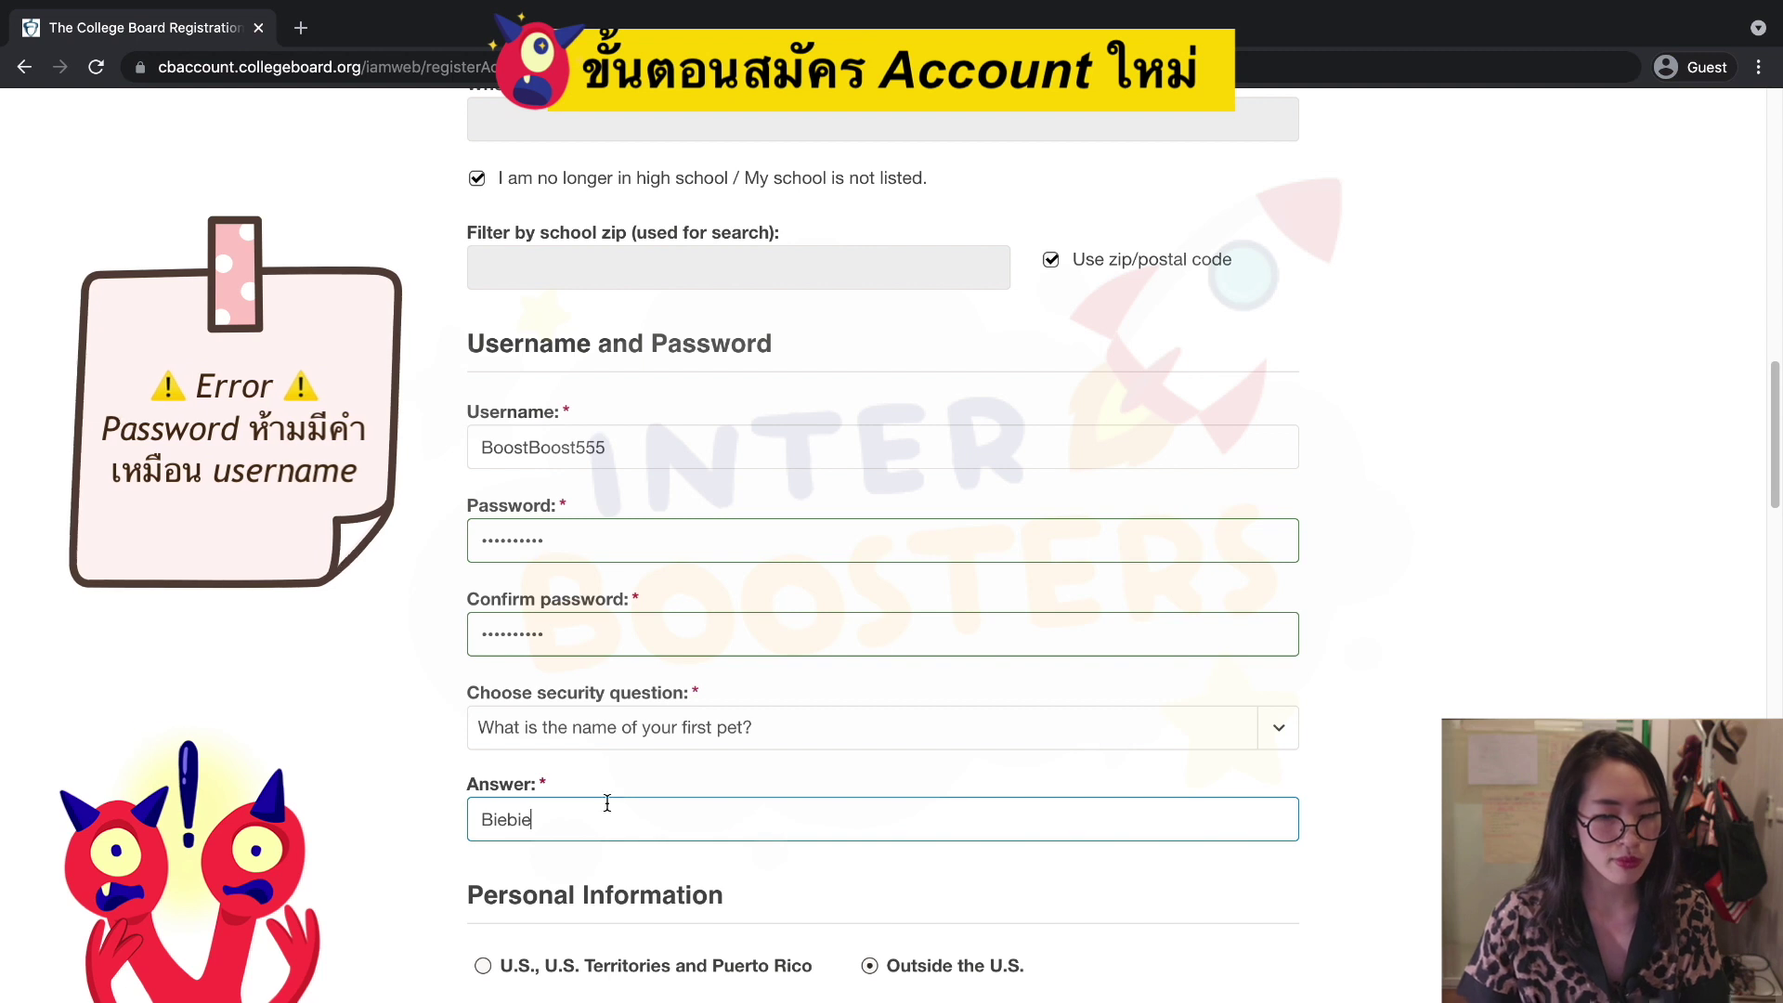
{"action": "scroll", "coordinate": [799, 849], "scroll_direction": "down", "scroll_amount": 20}
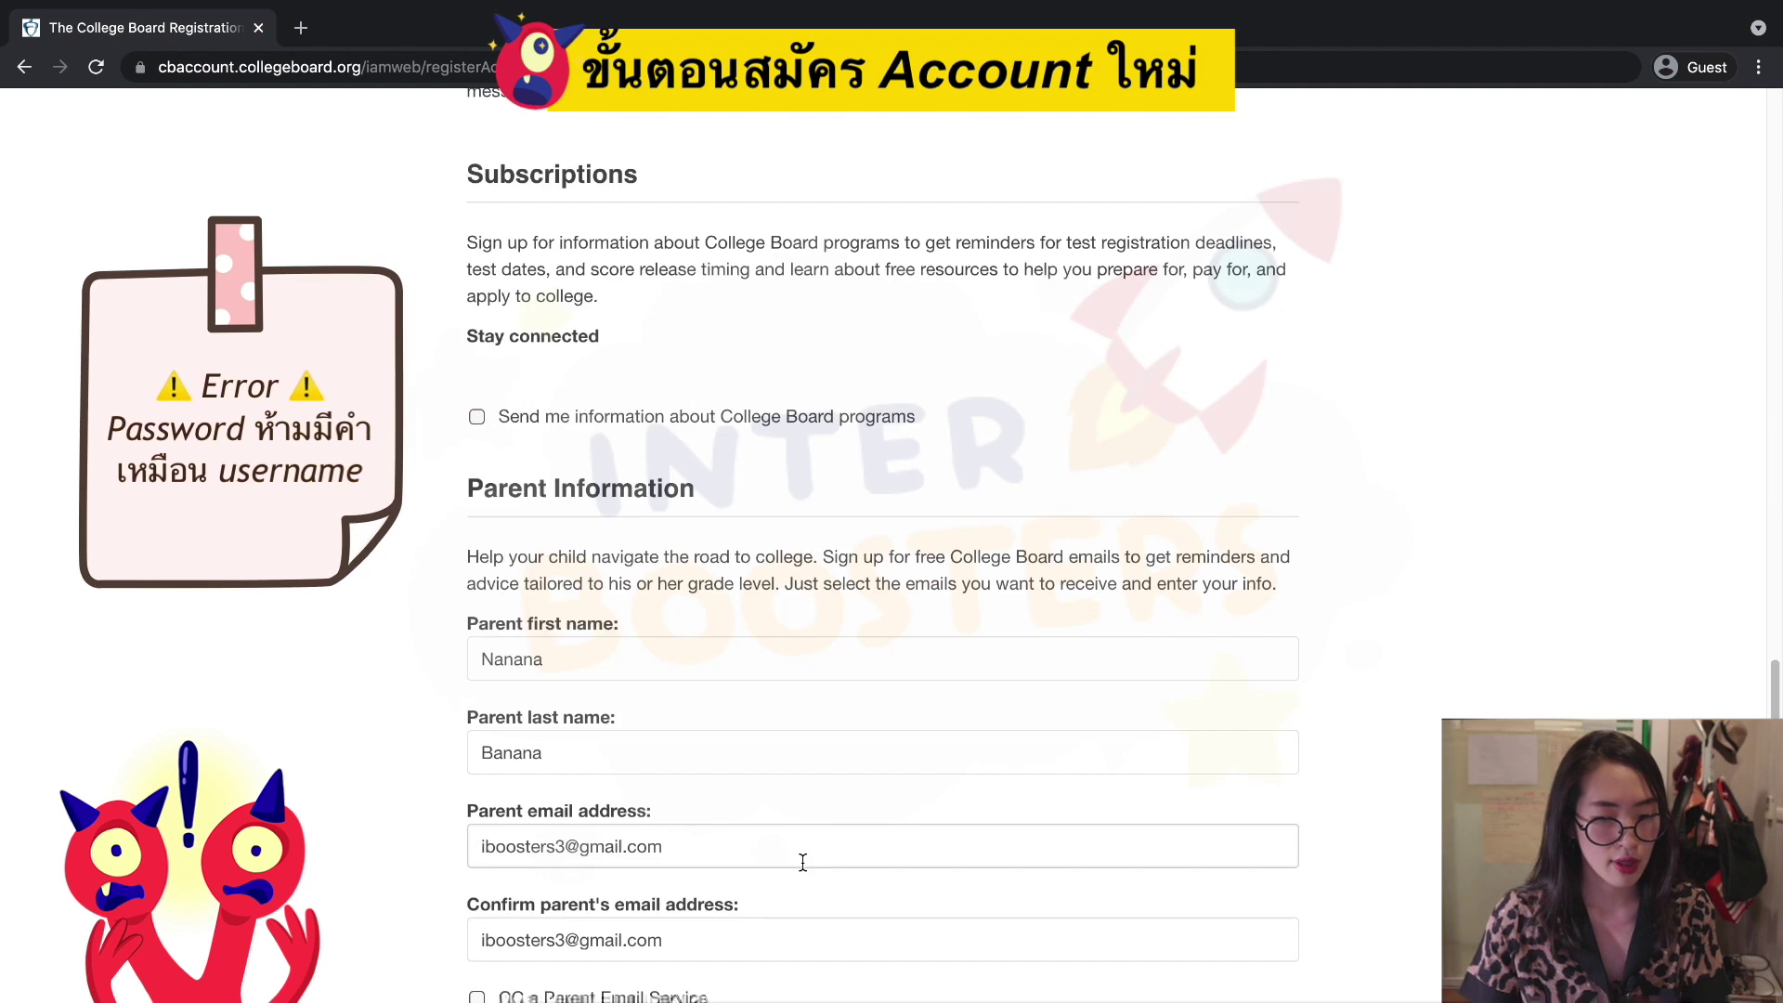
{"action": "scroll", "coordinate": [805, 868], "scroll_direction": "down", "scroll_amount": 5}
{"action": "left_click", "coordinate": [531, 854]}
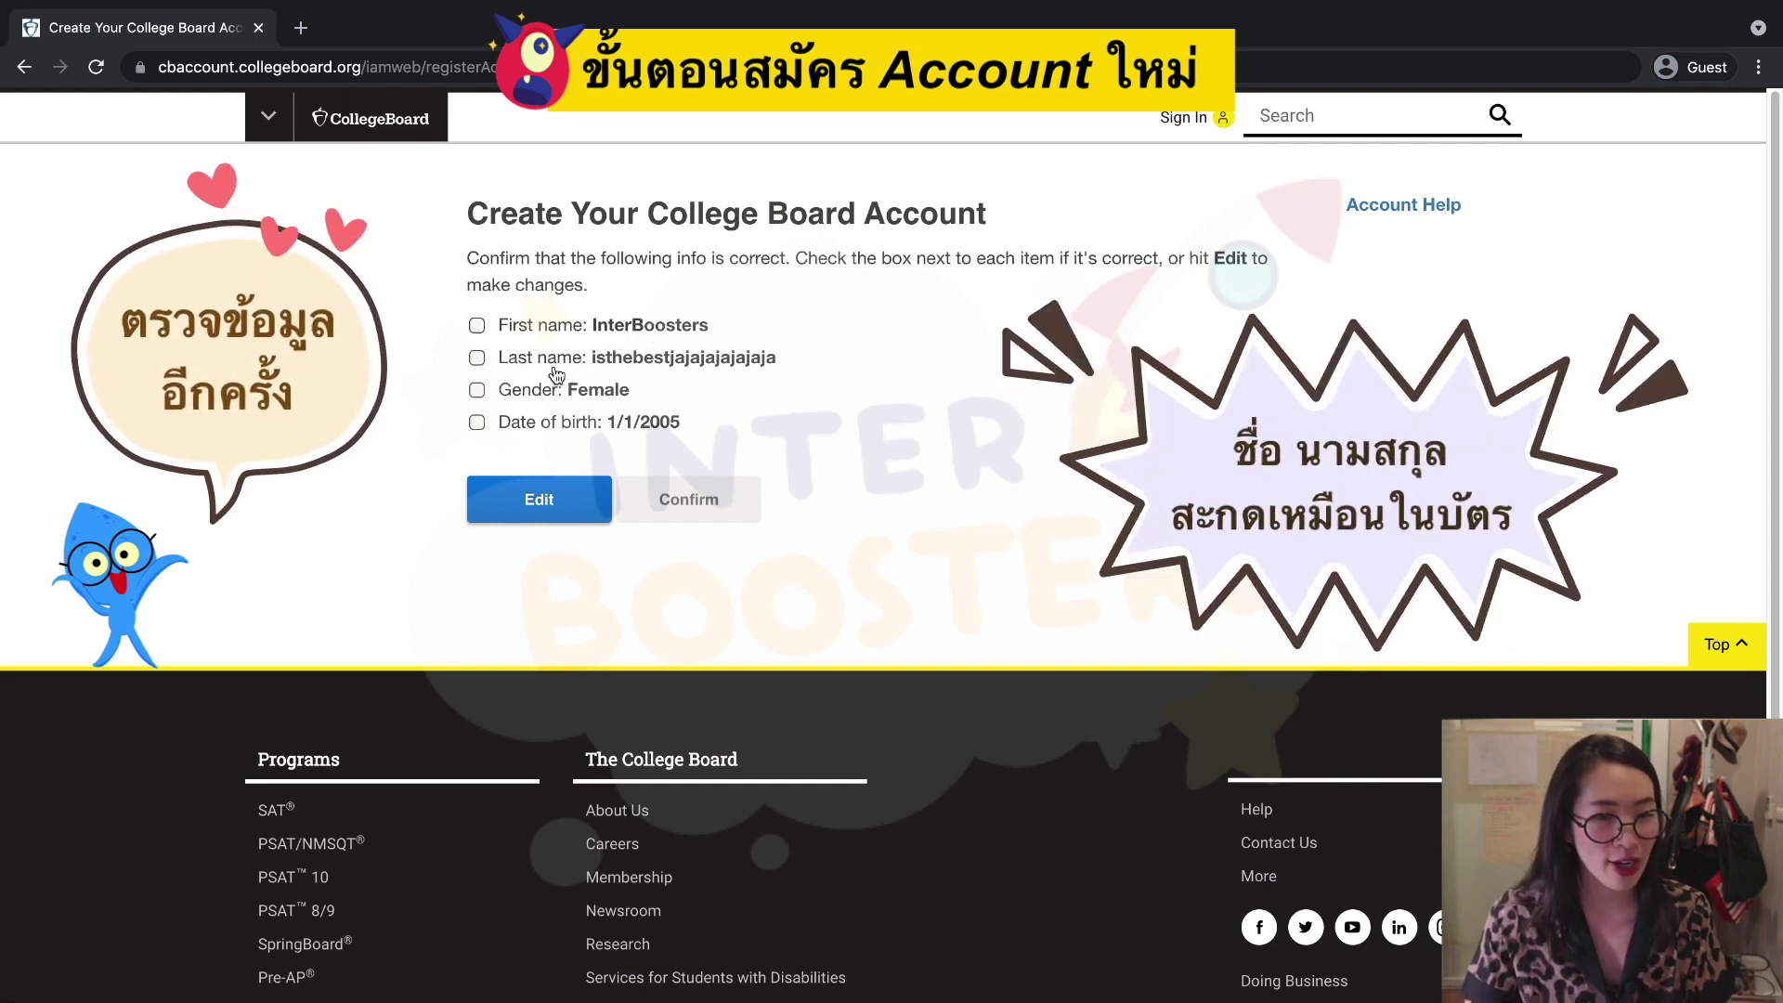
Tick last name, gender and date of birth as correct, then confirm to create the account.
{"action": "left_click", "coordinate": [478, 360]}
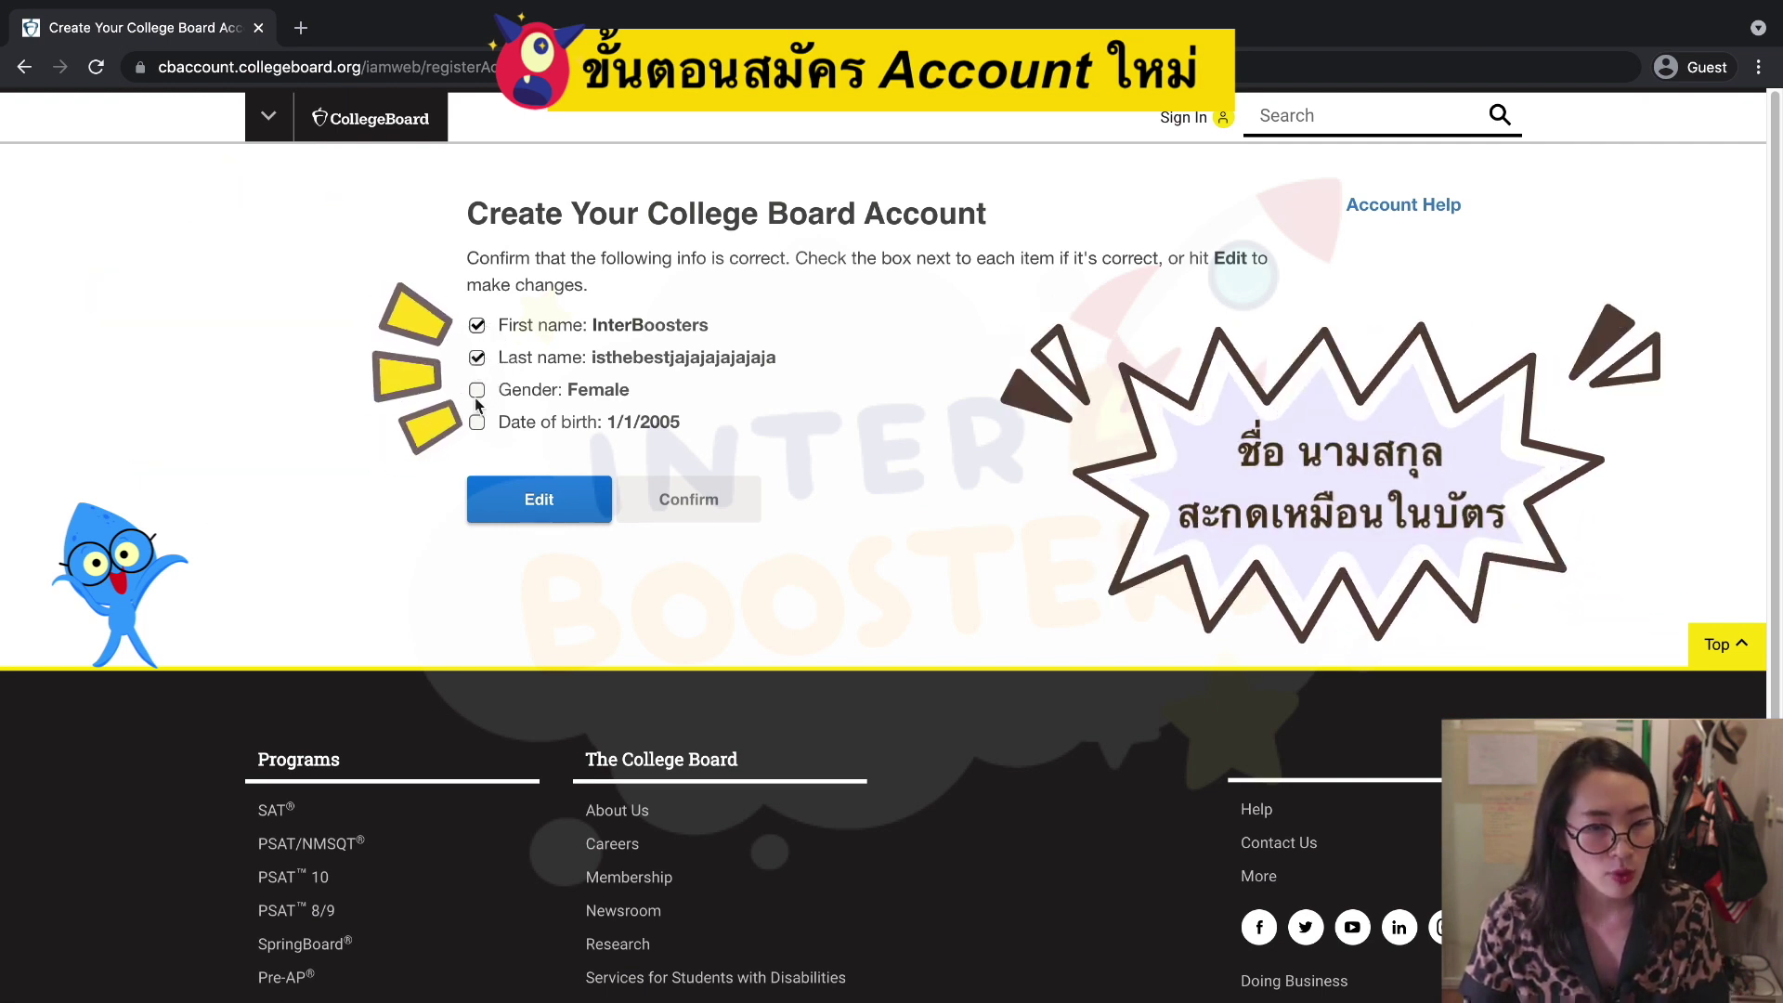
{"action": "left_click", "coordinate": [477, 391]}
{"action": "left_click", "coordinate": [477, 423]}
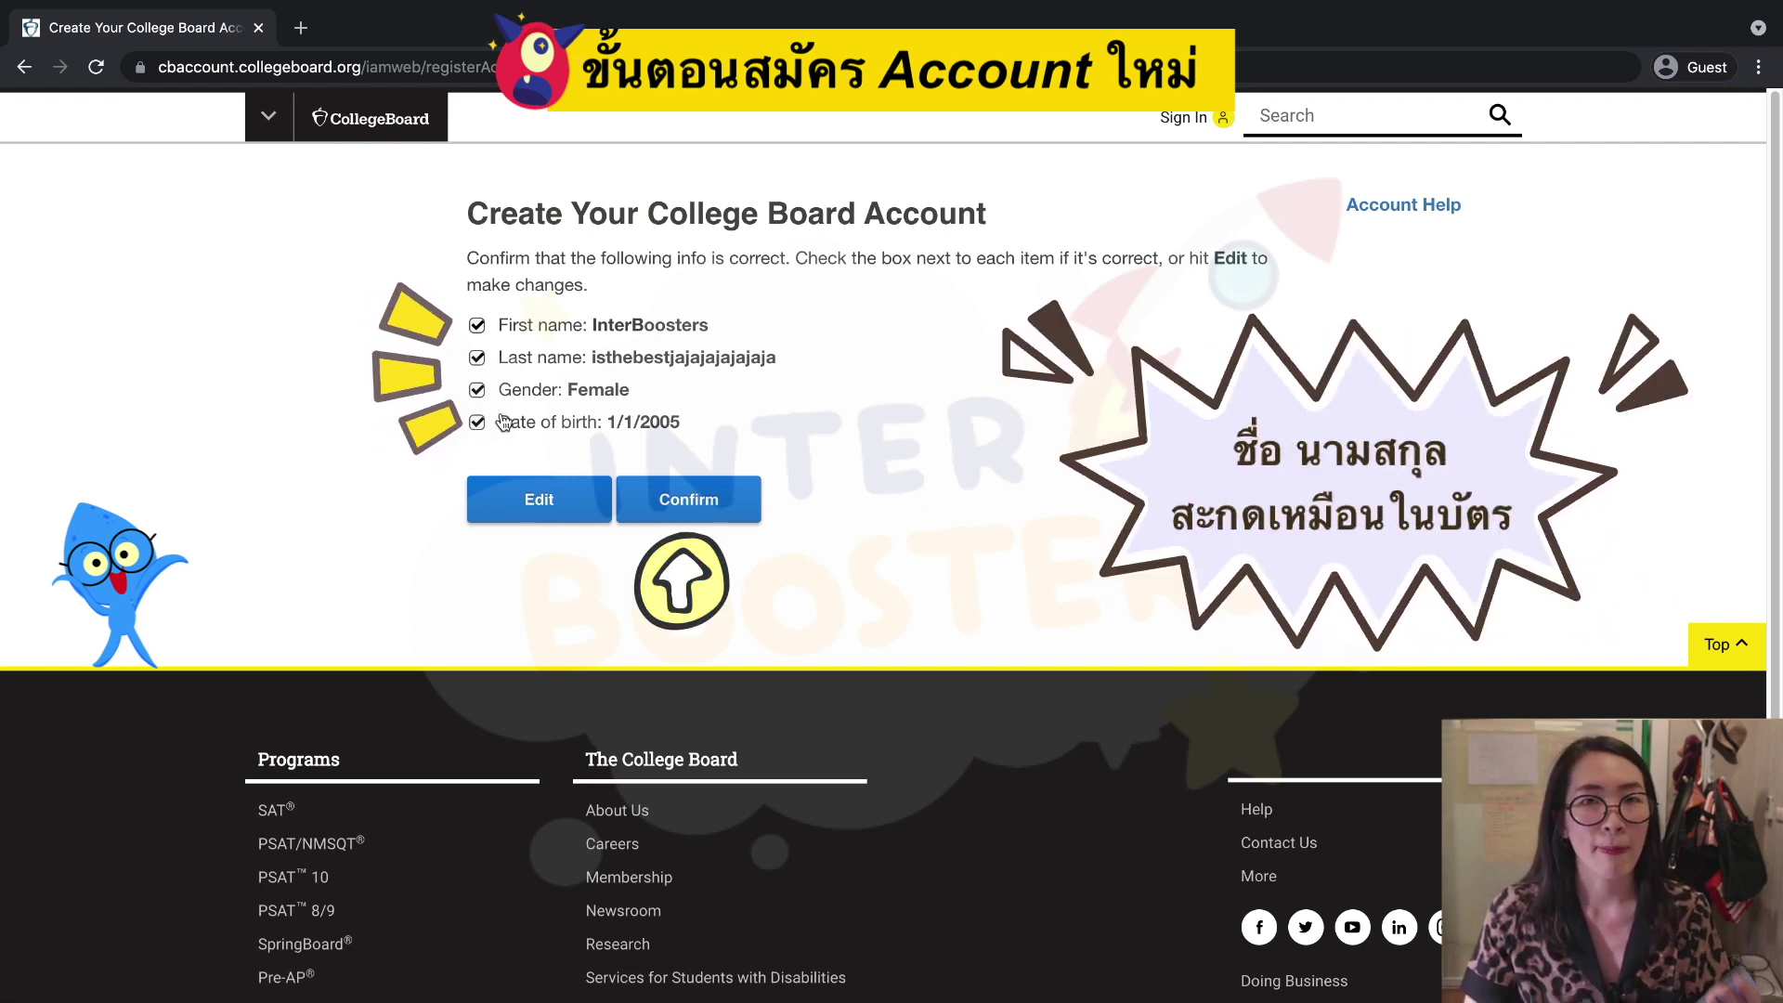
{"action": "left_click", "coordinate": [705, 500]}
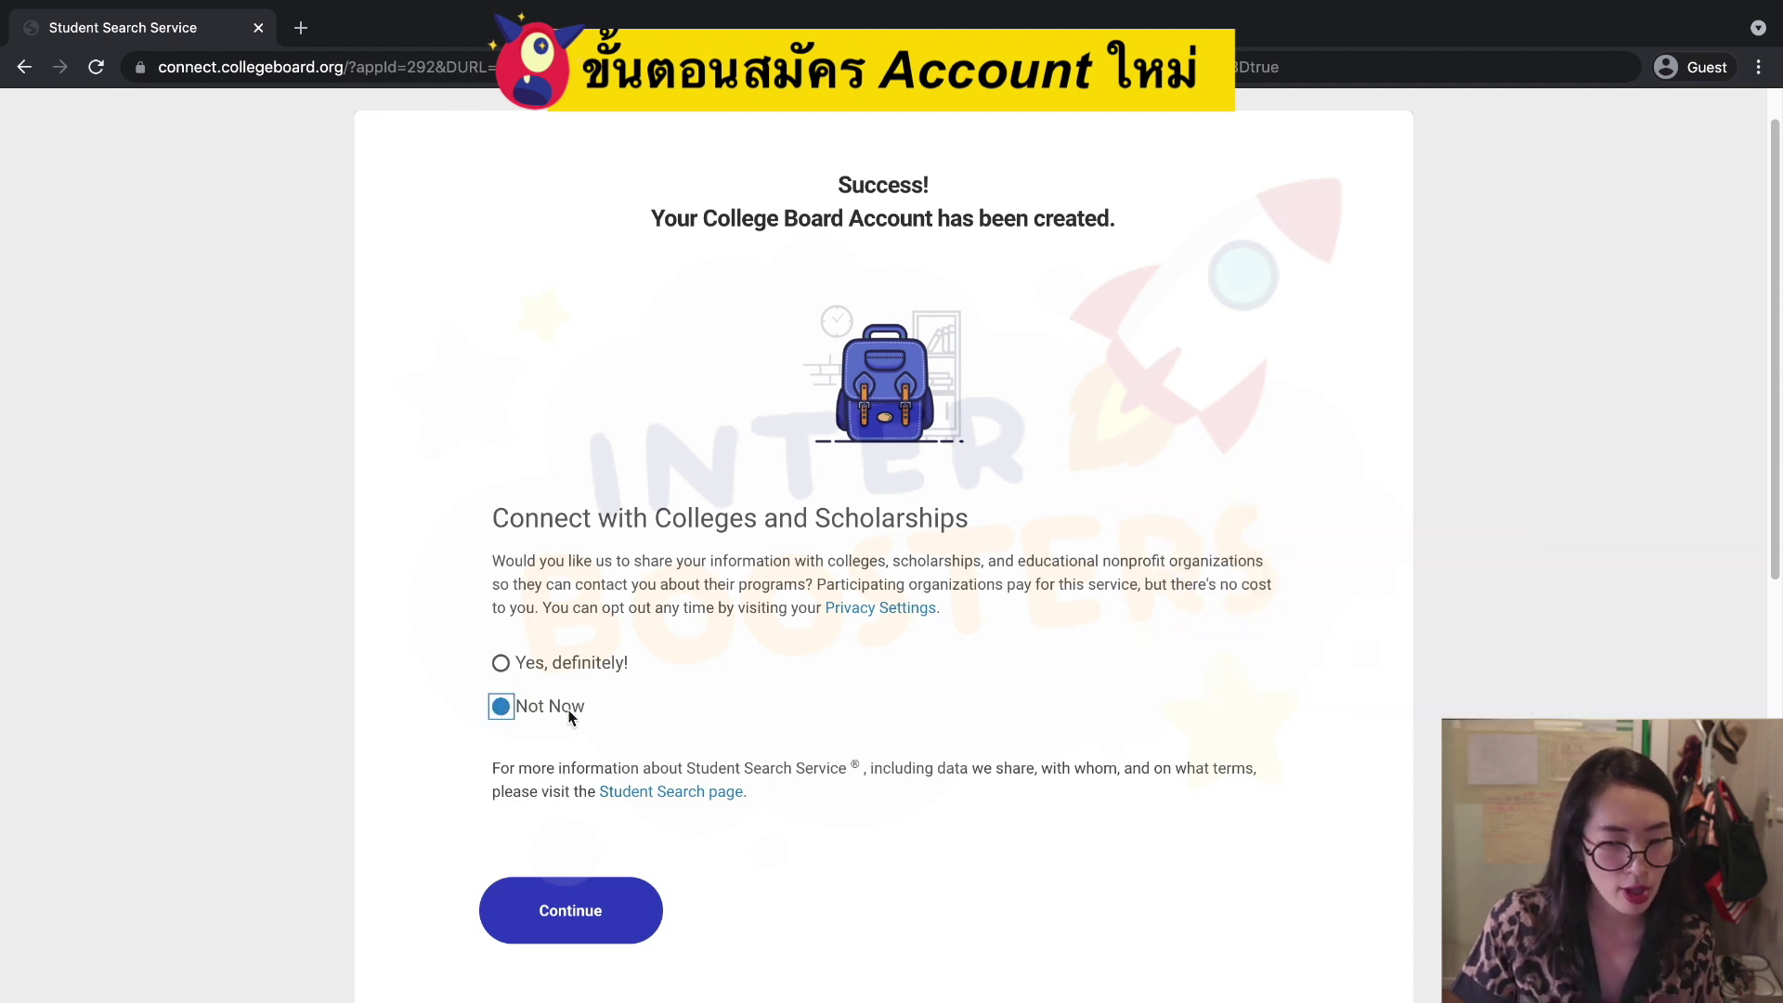
Choose 'Yes, definitely!' for Student Search Service and continue past the You're In! page.
{"action": "scroll", "coordinate": [836, 743], "scroll_direction": "down", "scroll_amount": 1}
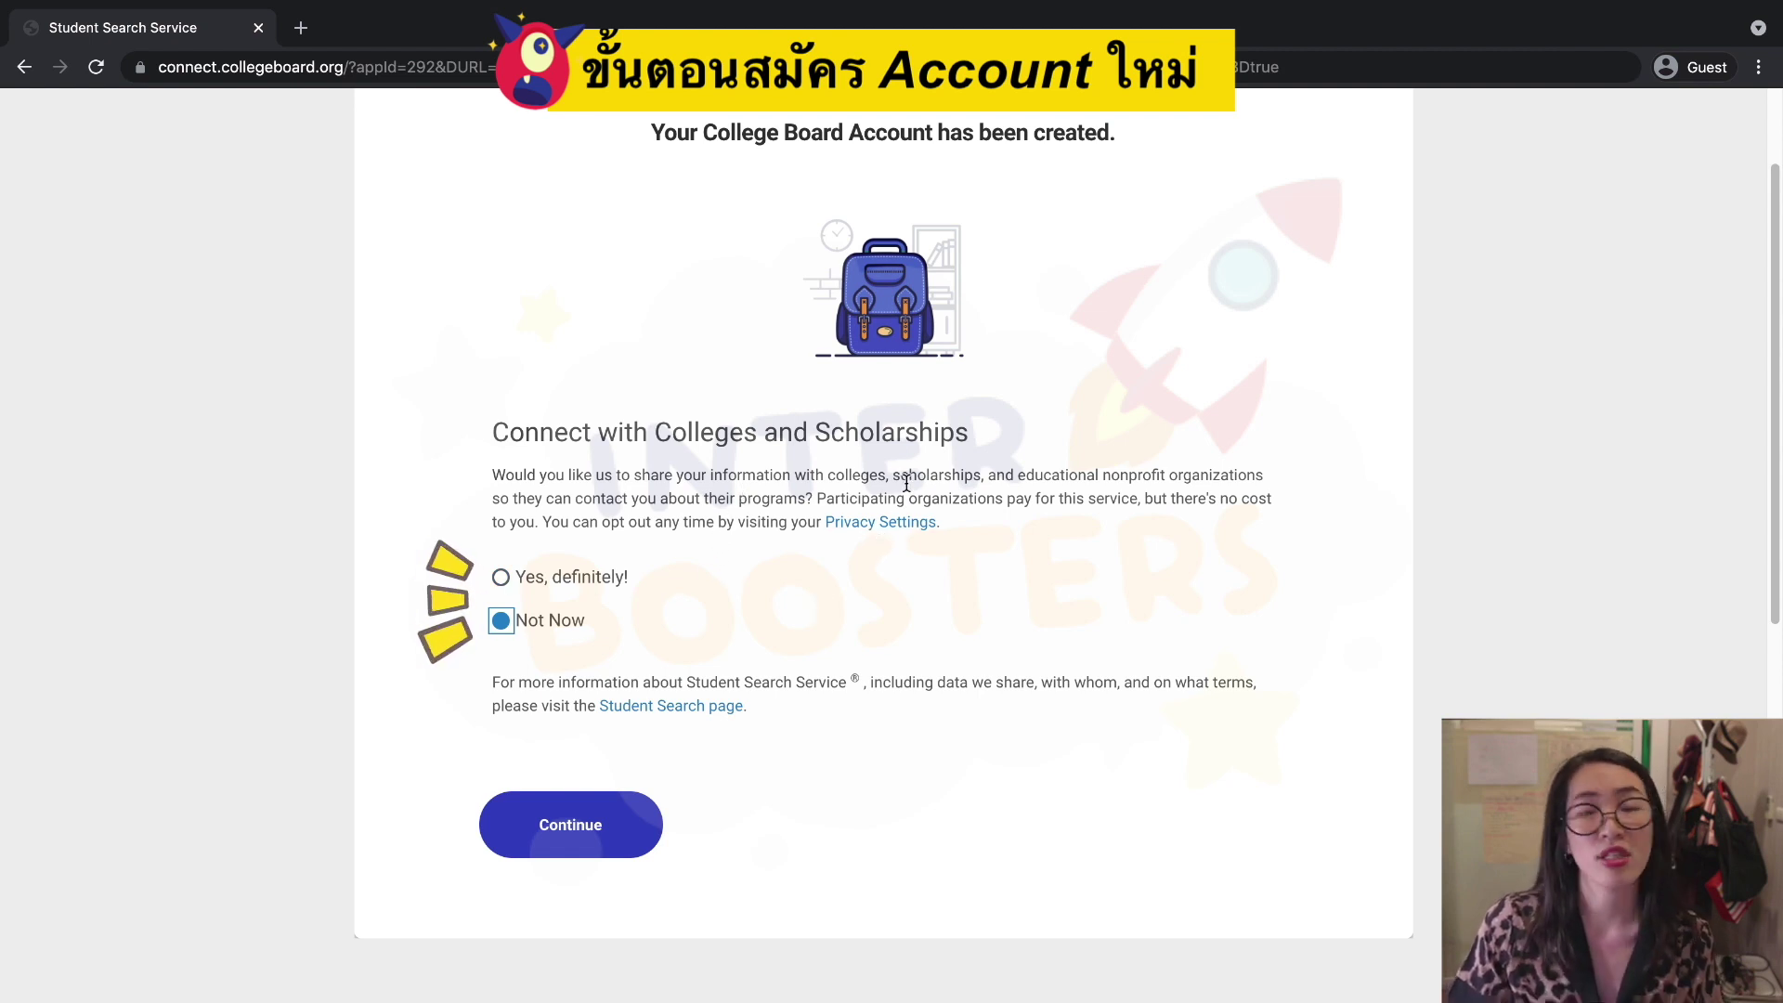
{"action": "left_click", "coordinate": [504, 580]}
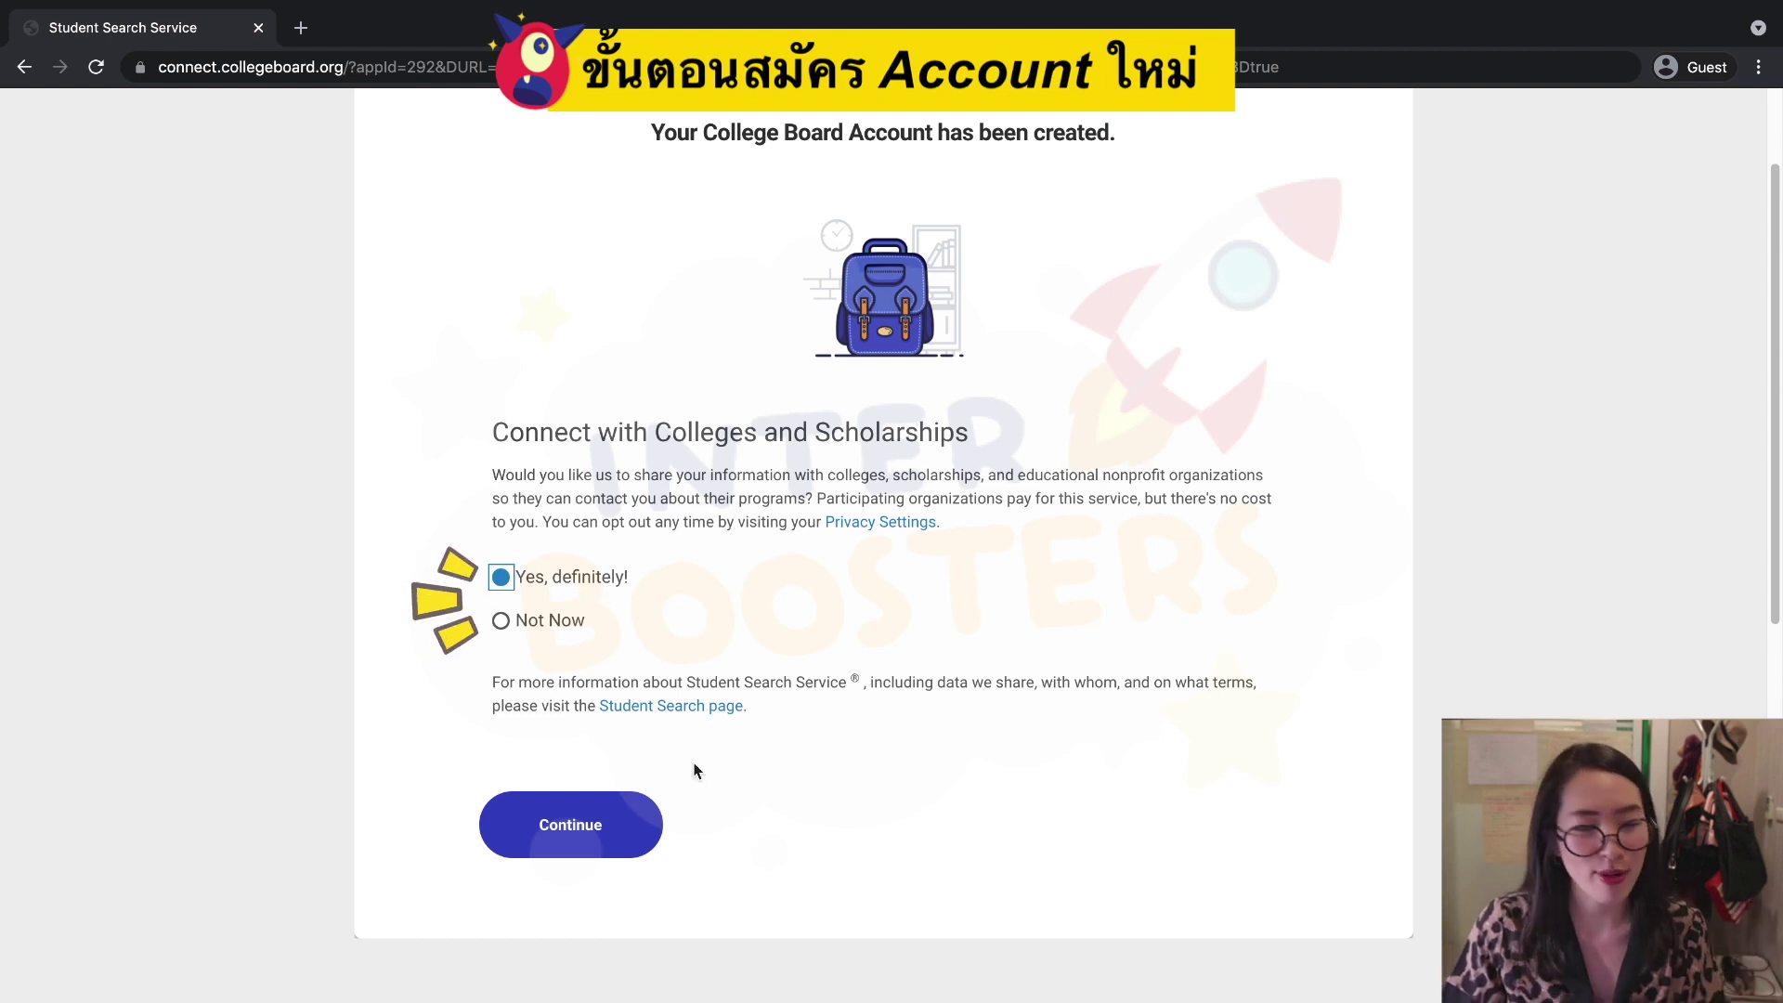
{"action": "left_click", "coordinate": [963, 805]}
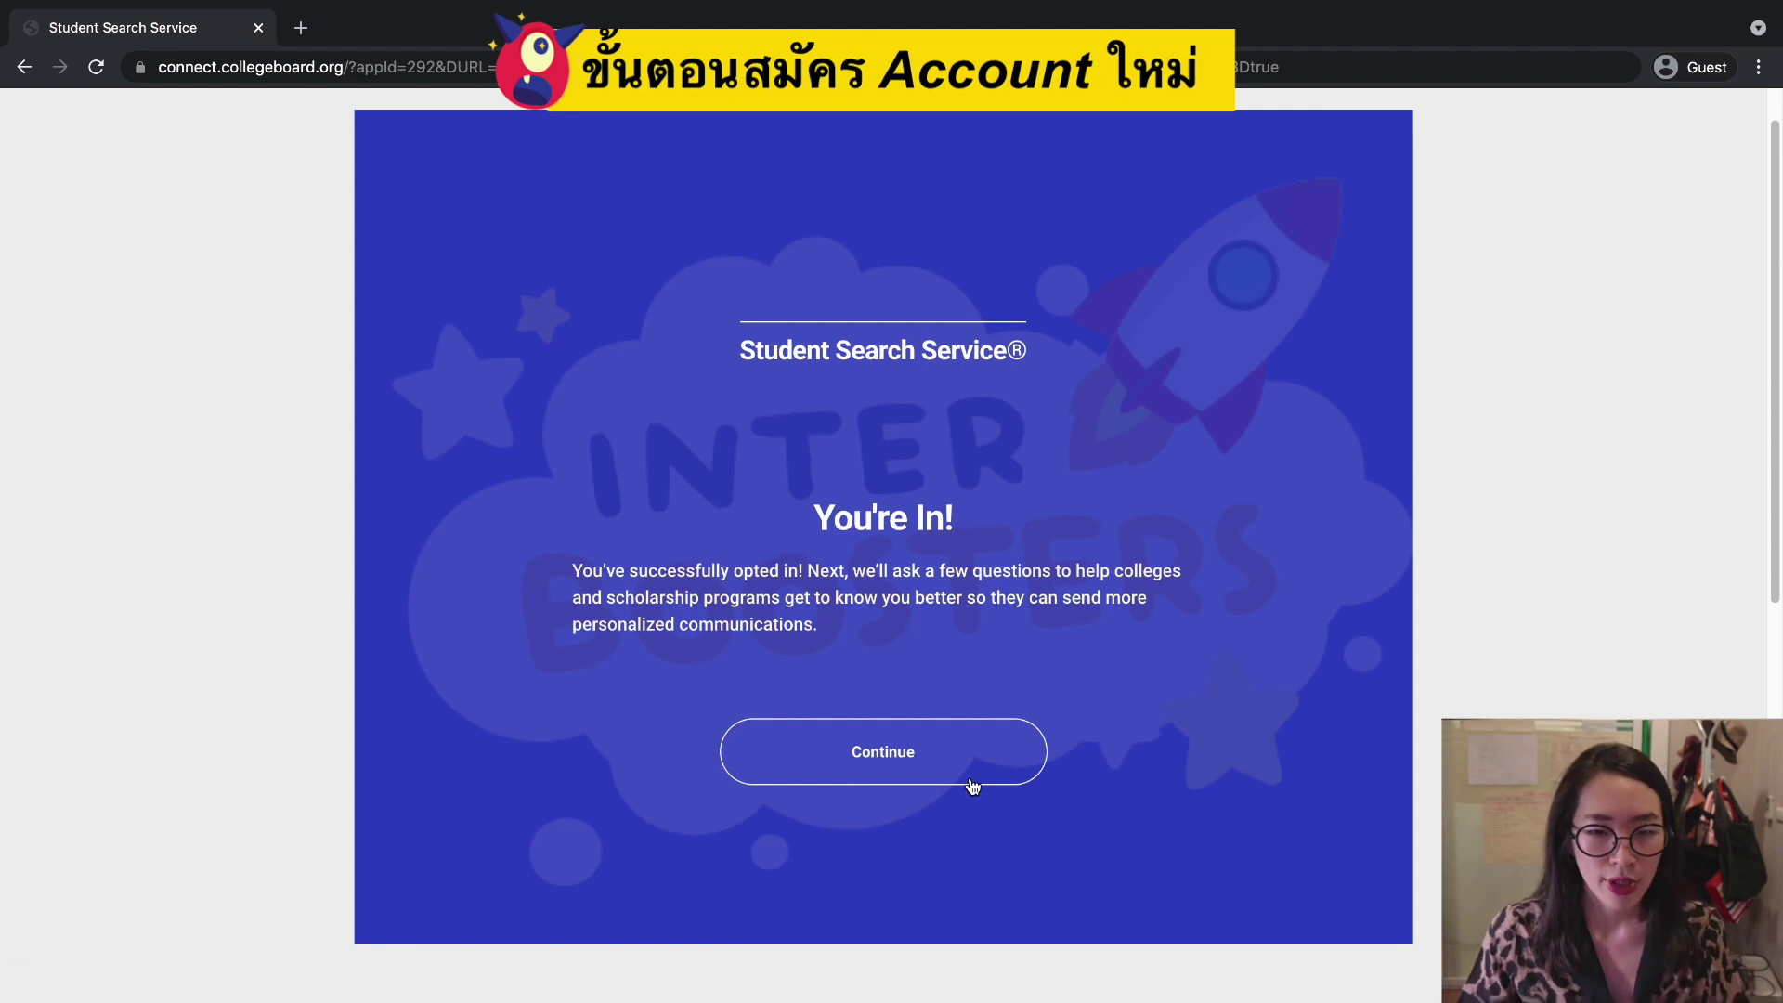
{"action": "left_click", "coordinate": [839, 743]}
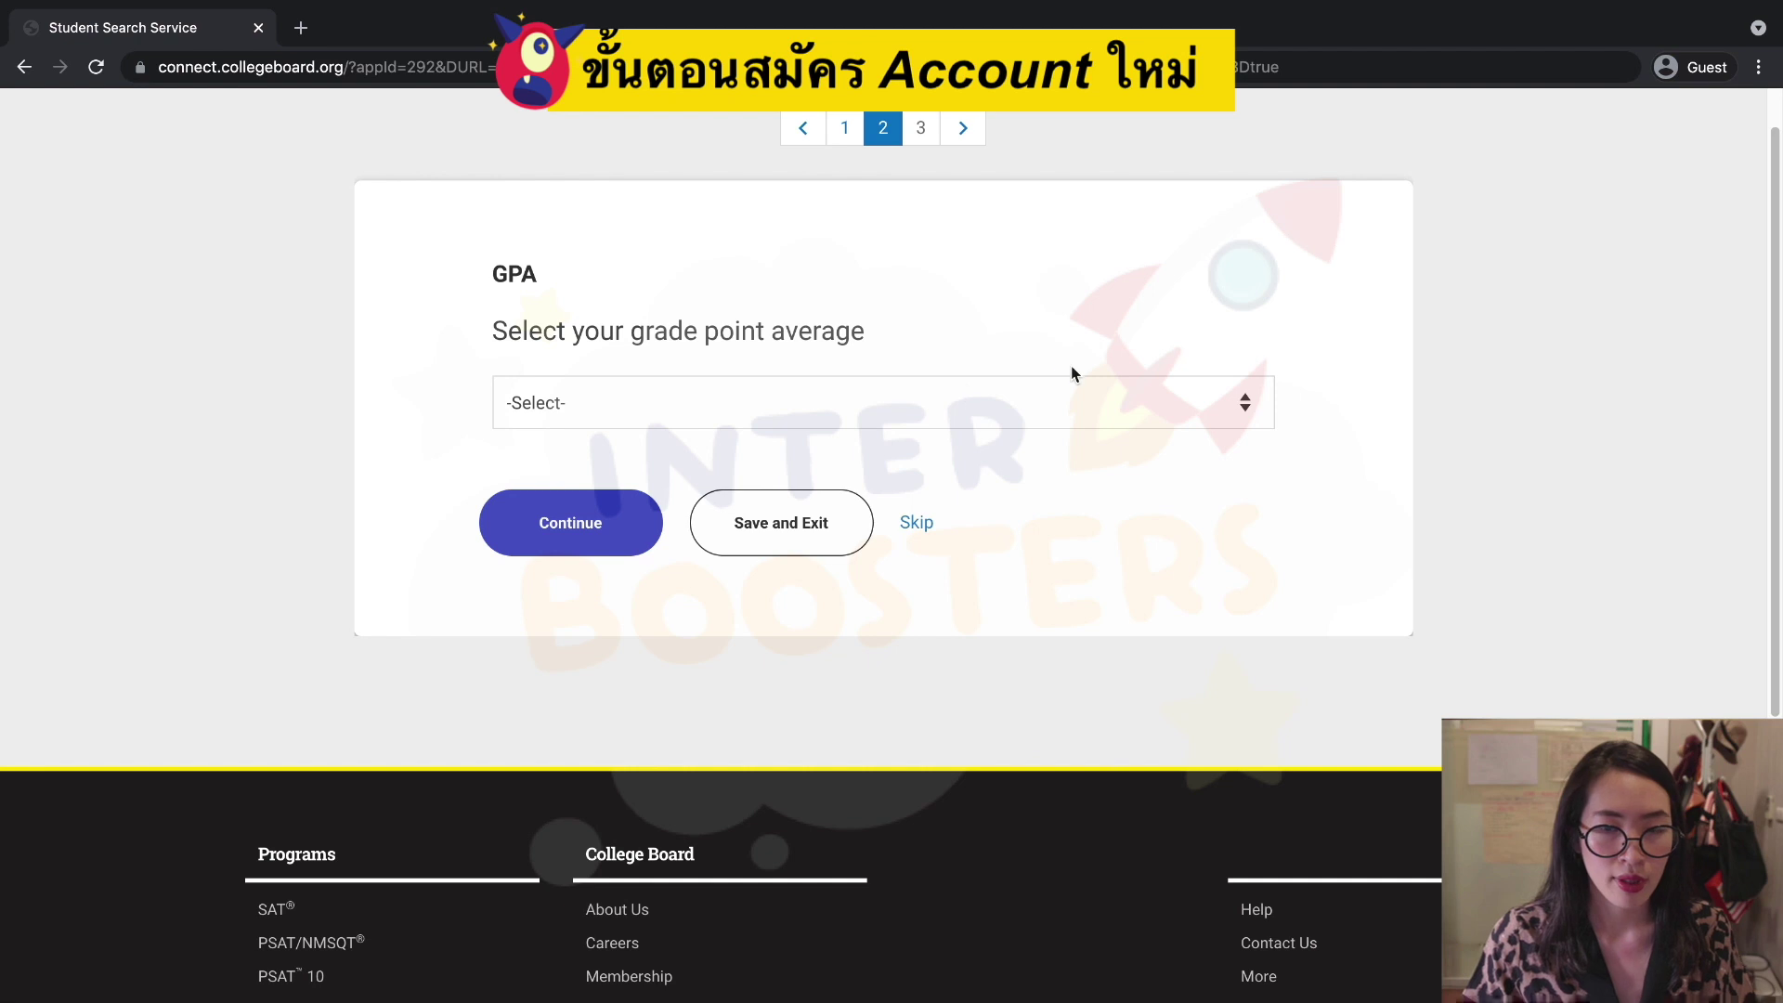
Answer the grade point average question with A (93-96) and continue.
{"action": "left_click", "coordinate": [1077, 402]}
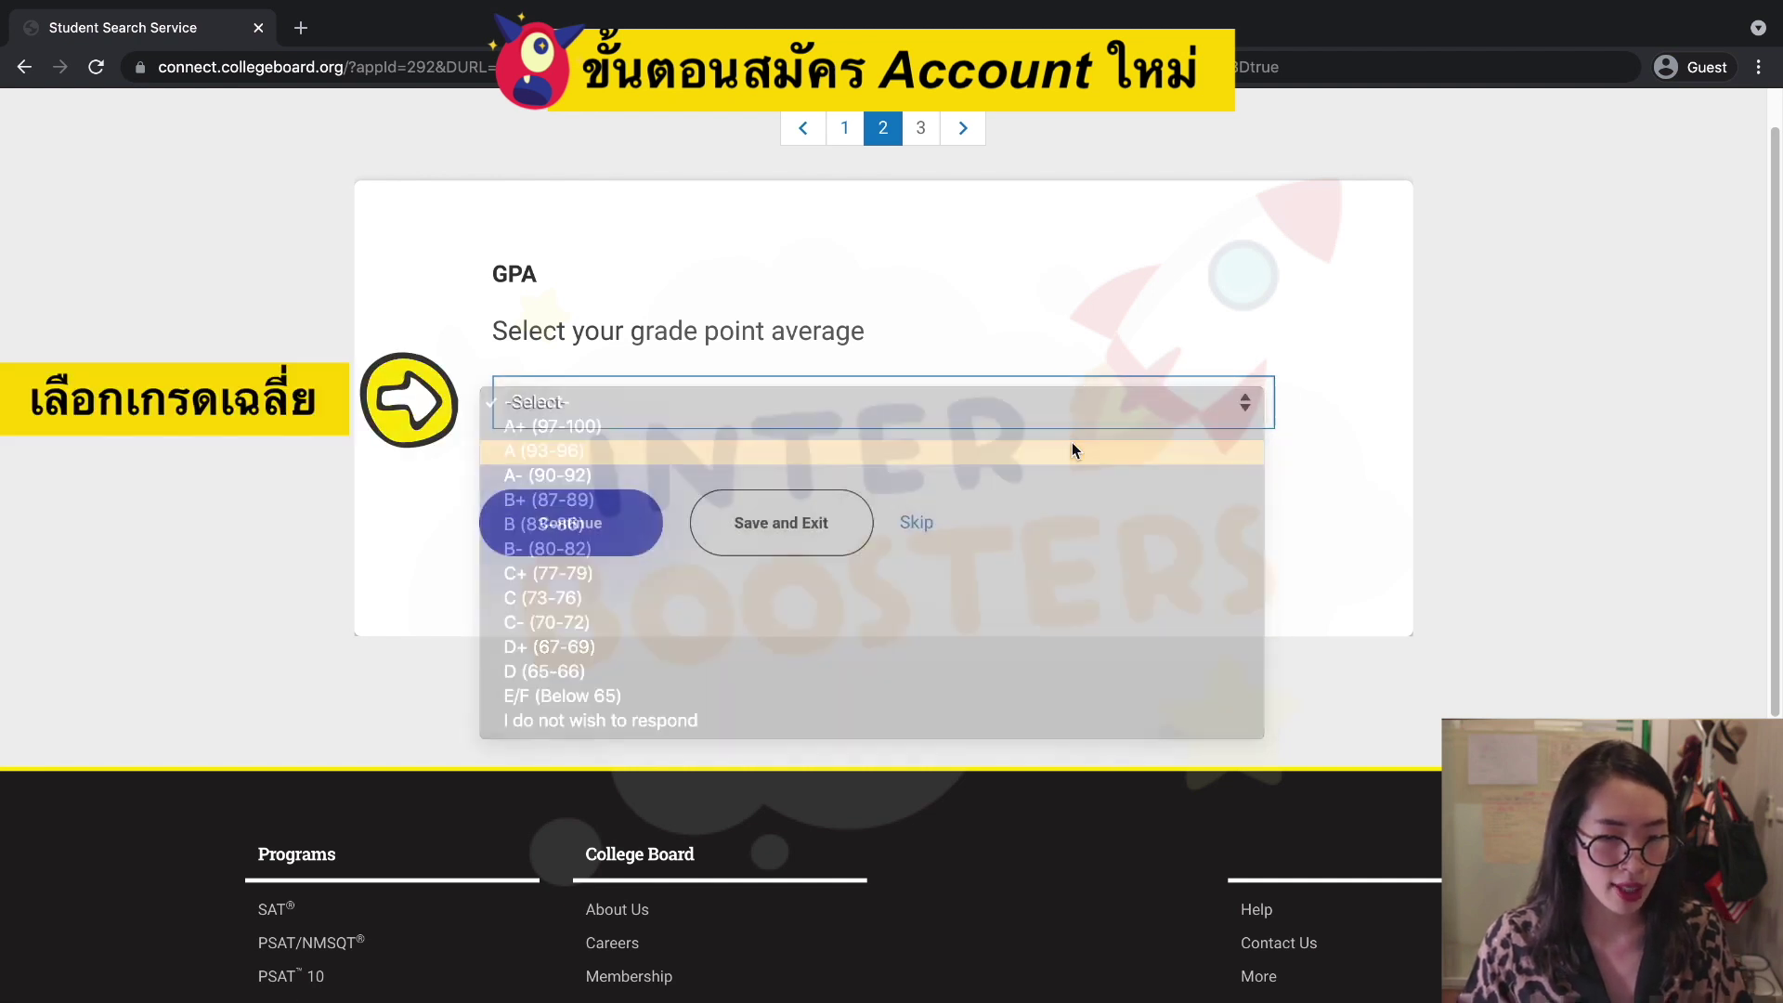
{"action": "left_click", "coordinate": [1072, 449]}
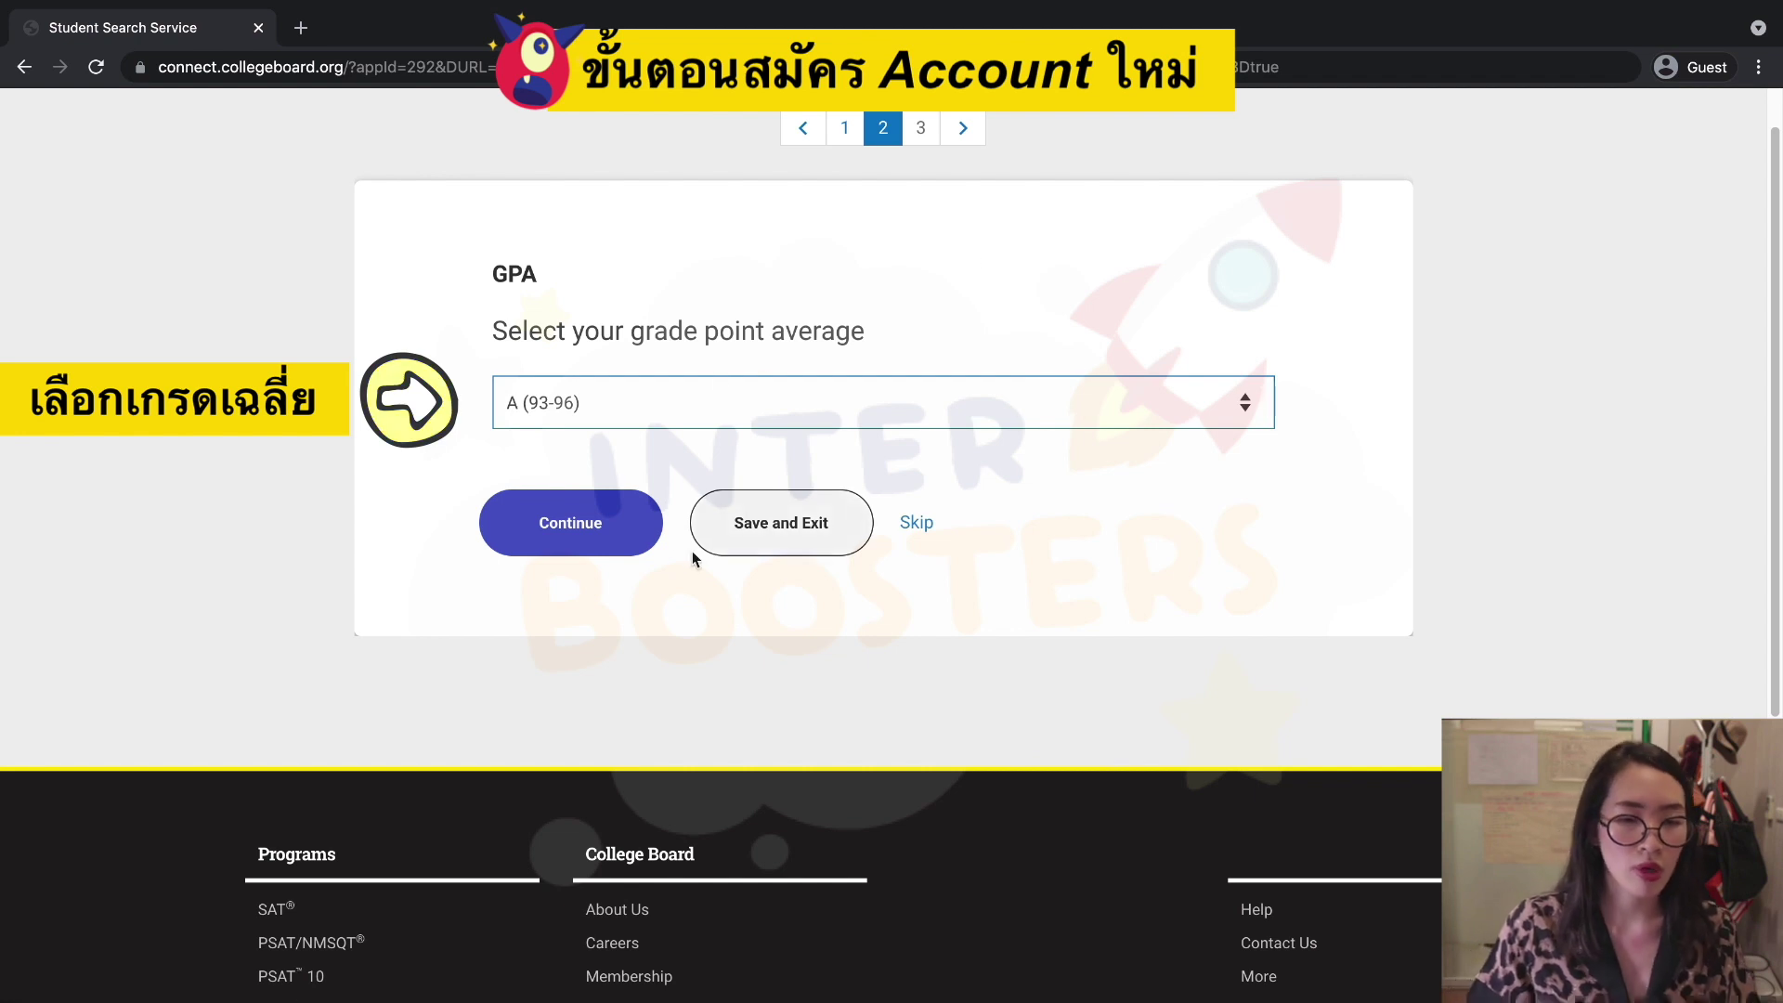
{"action": "left_click", "coordinate": [631, 542]}
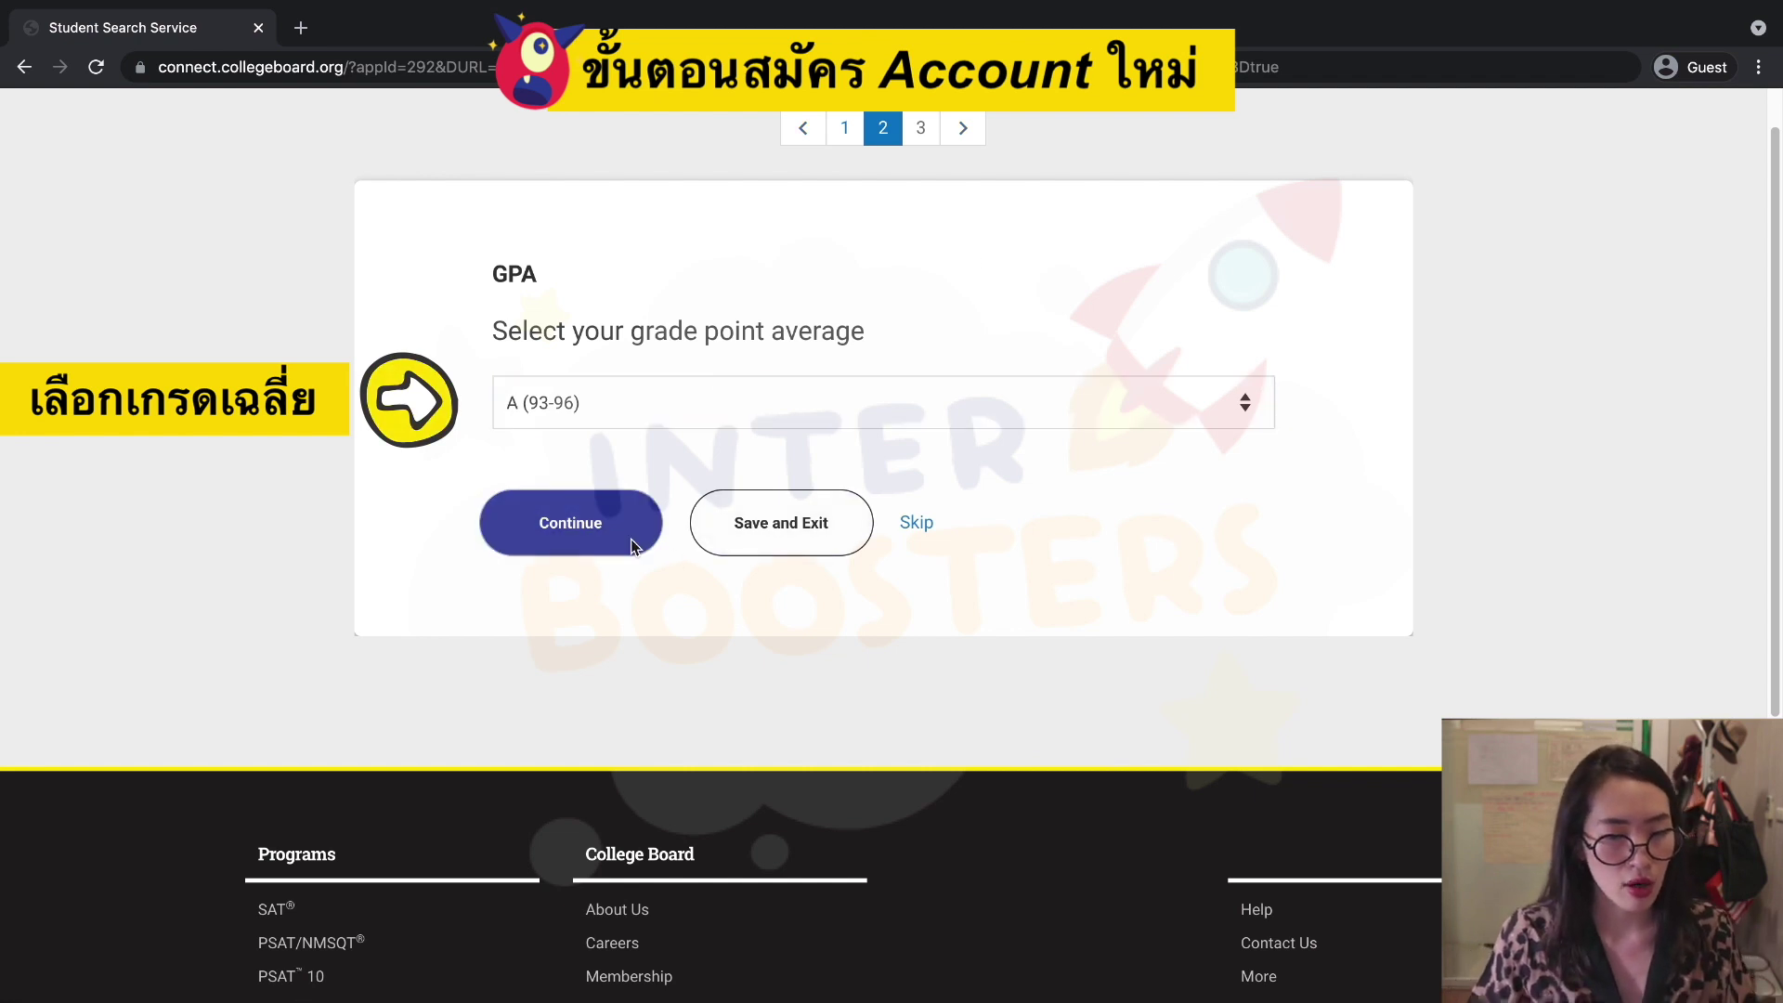
Pick 450 Engineering as area of study, add 451 Aerospace, Aeronautical, and Space Engineering, and submit.
{"action": "scroll", "coordinate": [1189, 613], "scroll_direction": "down", "scroll_amount": 2}
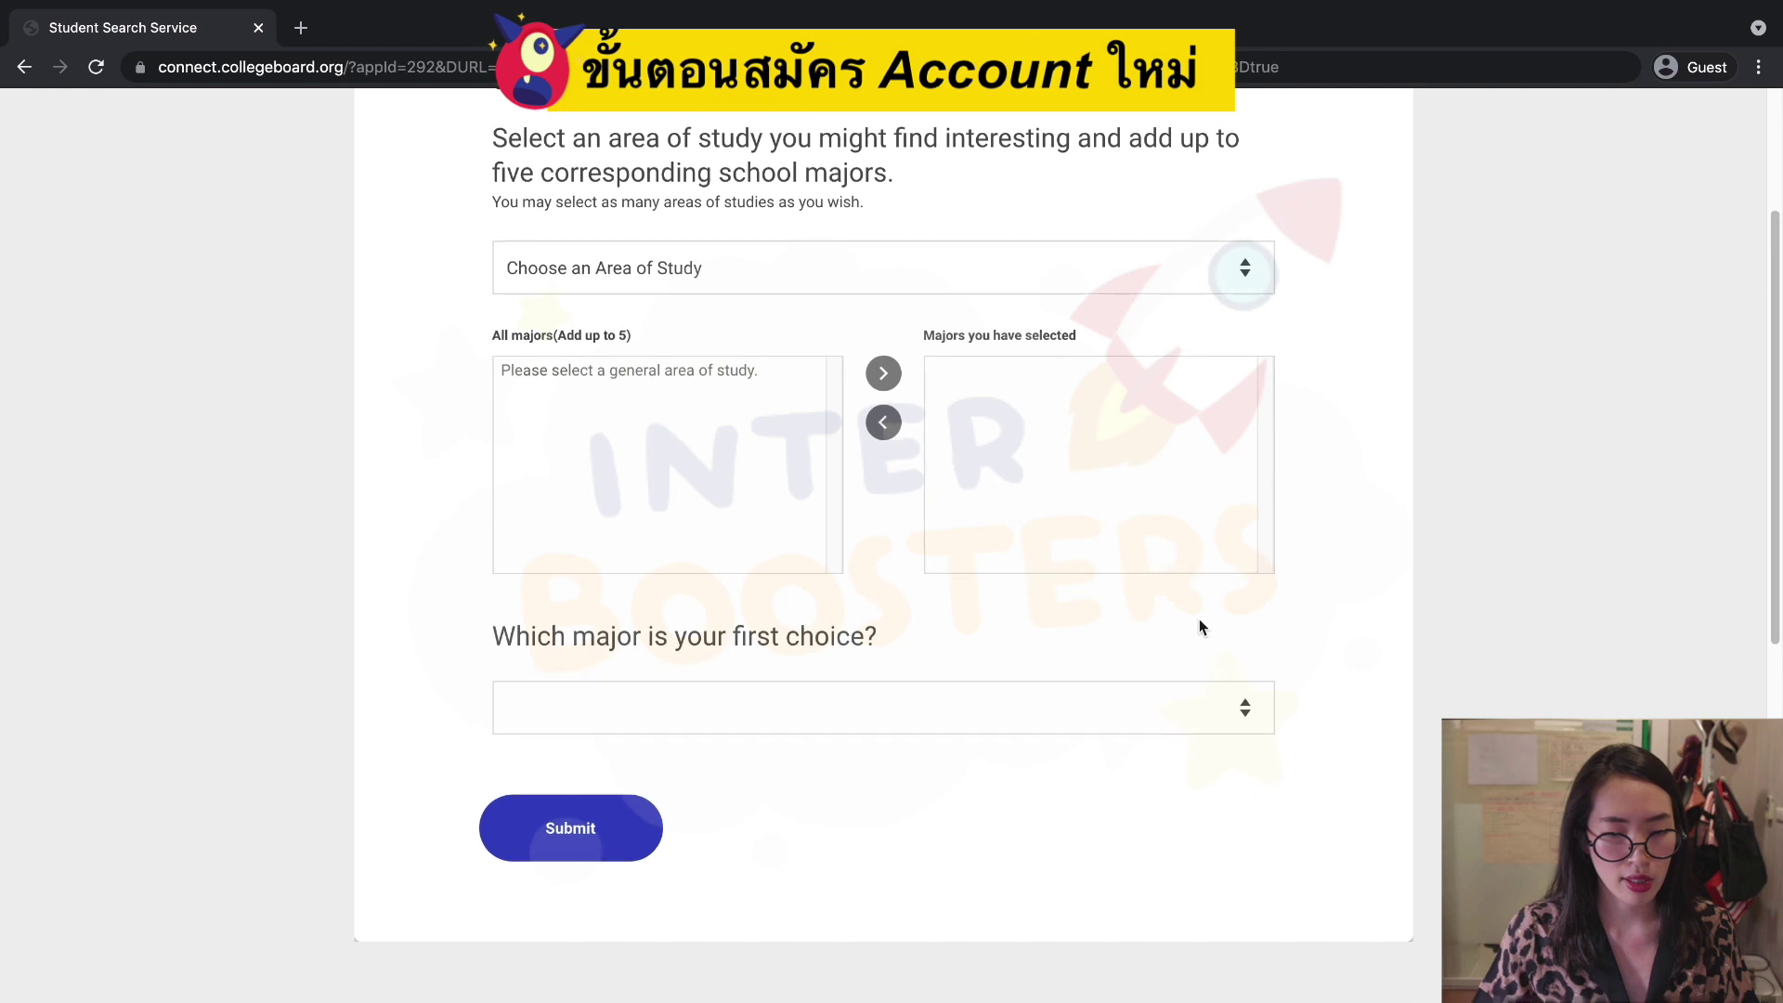
{"action": "scroll", "coordinate": [1200, 628], "scroll_direction": "down", "scroll_amount": 1}
{"action": "scroll", "coordinate": [1198, 623], "scroll_direction": "up", "scroll_amount": 1}
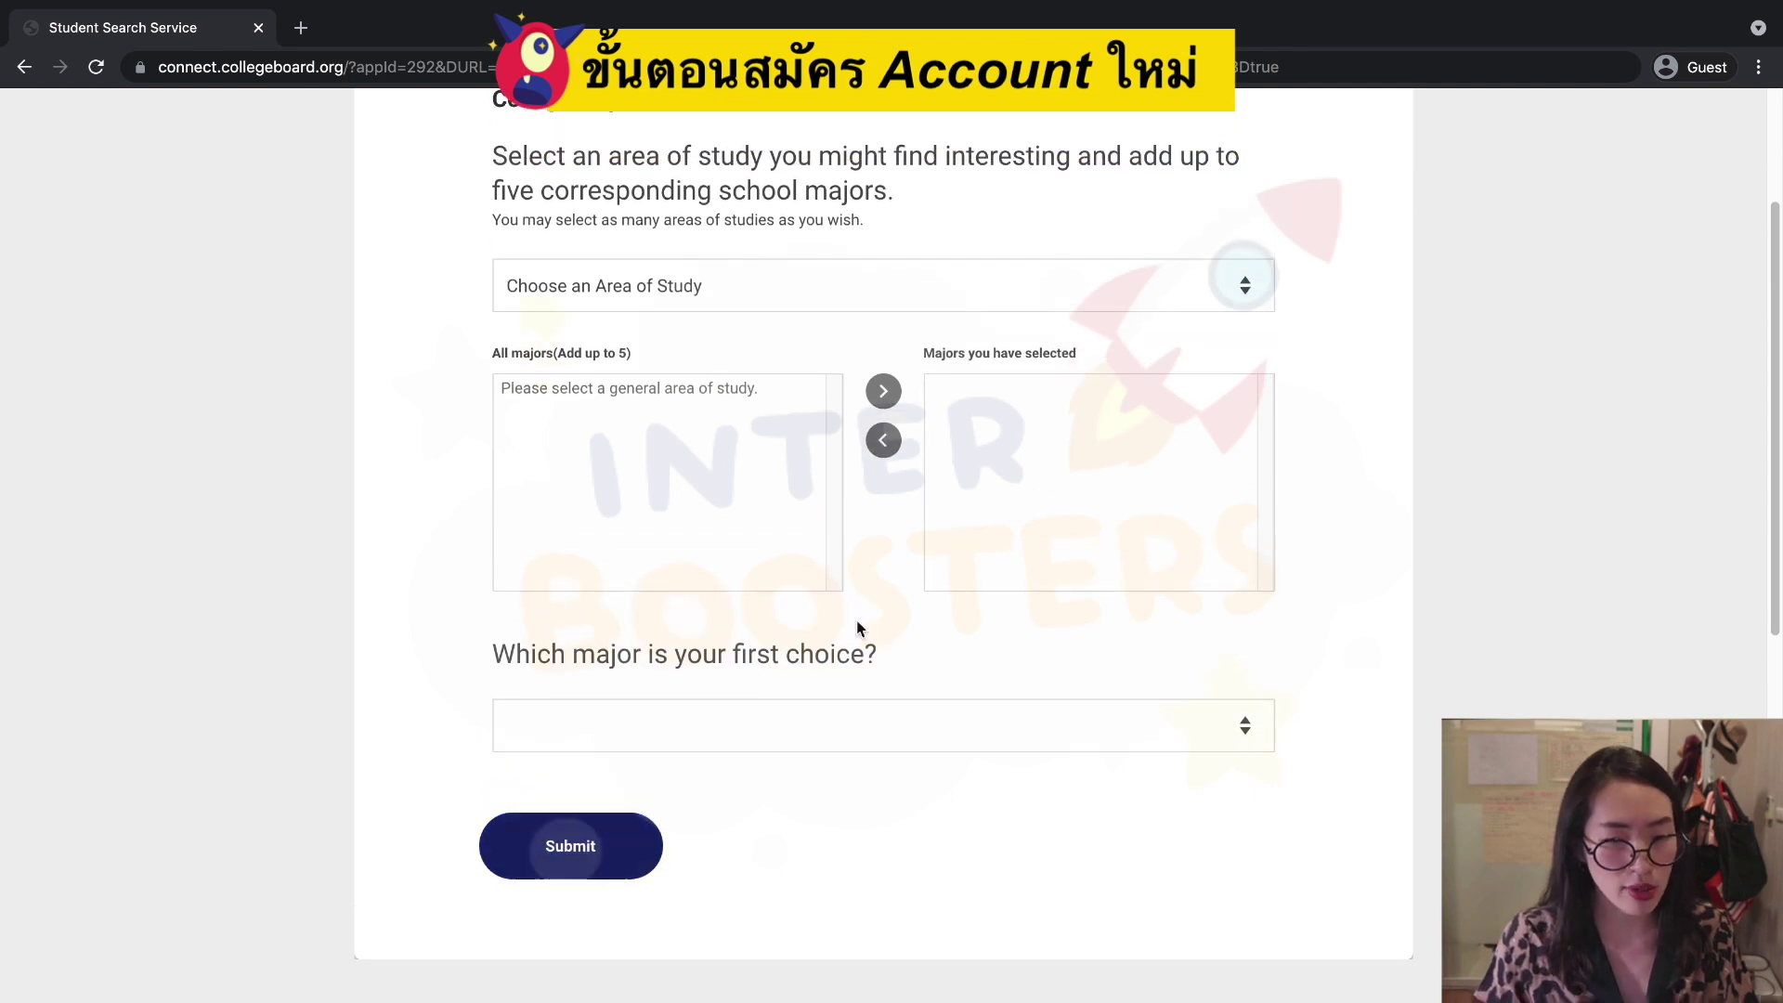
{"action": "scroll", "coordinate": [859, 630], "scroll_direction": "up", "scroll_amount": 2}
{"action": "left_click", "coordinate": [891, 436]}
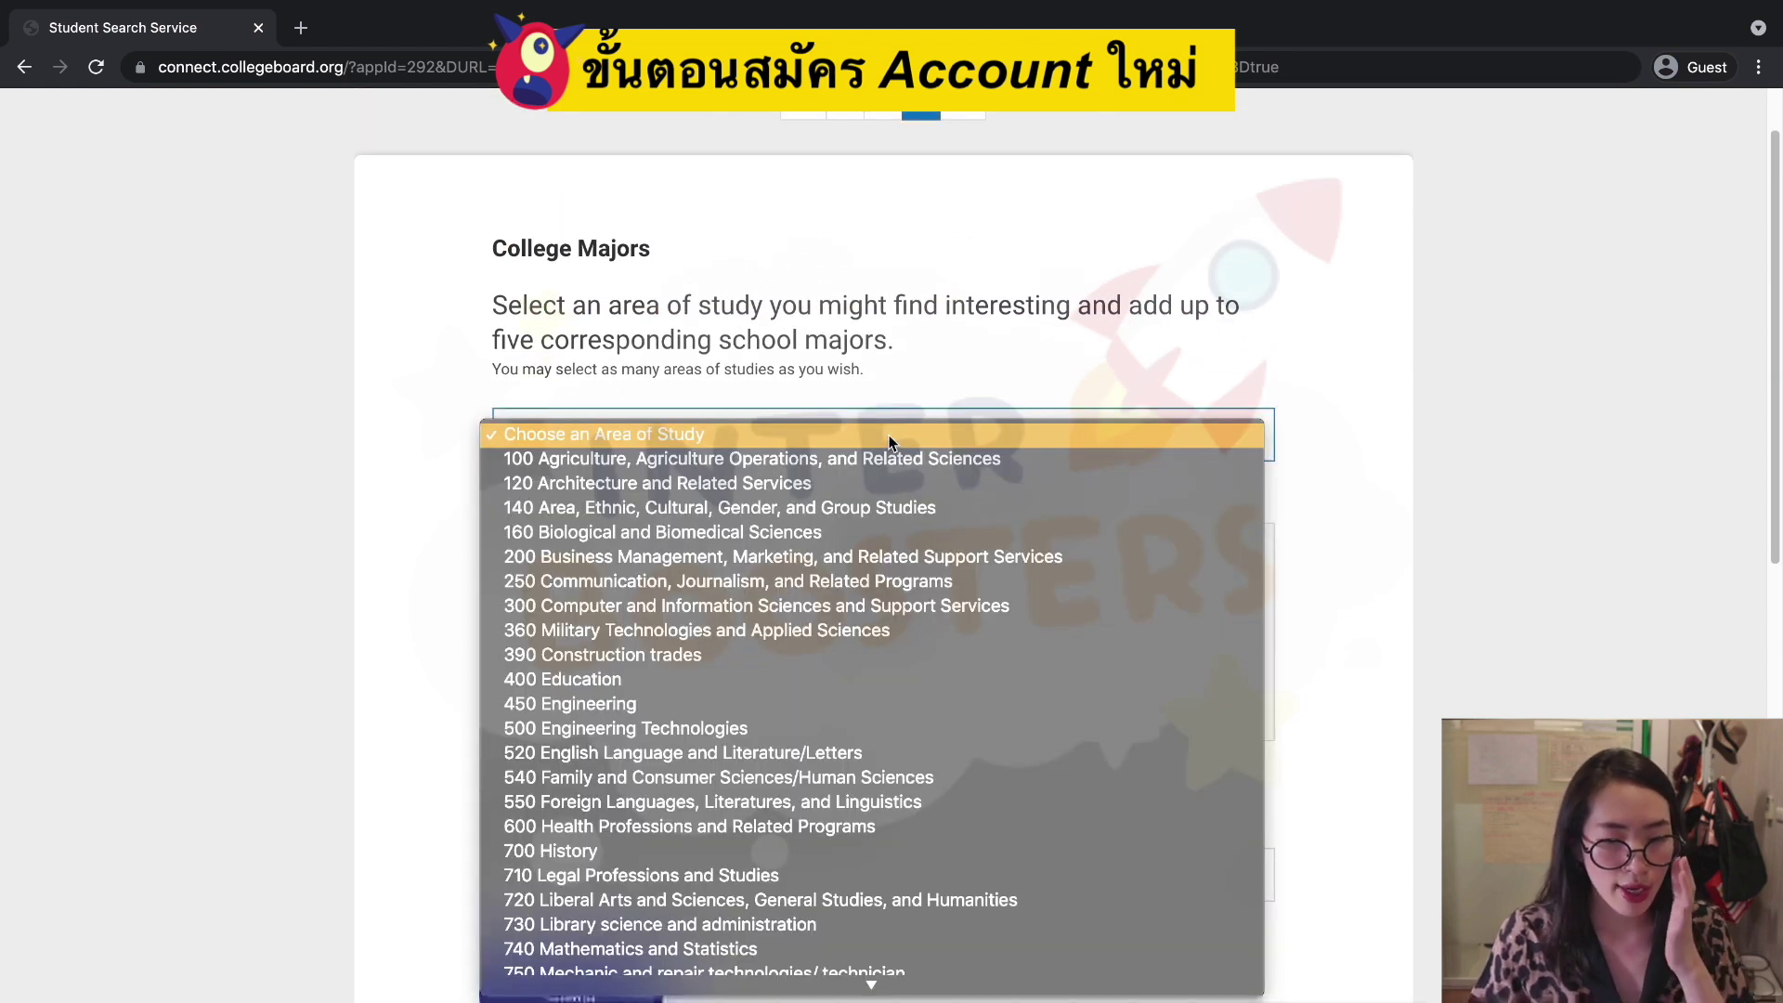
{"action": "left_click", "coordinate": [905, 316]}
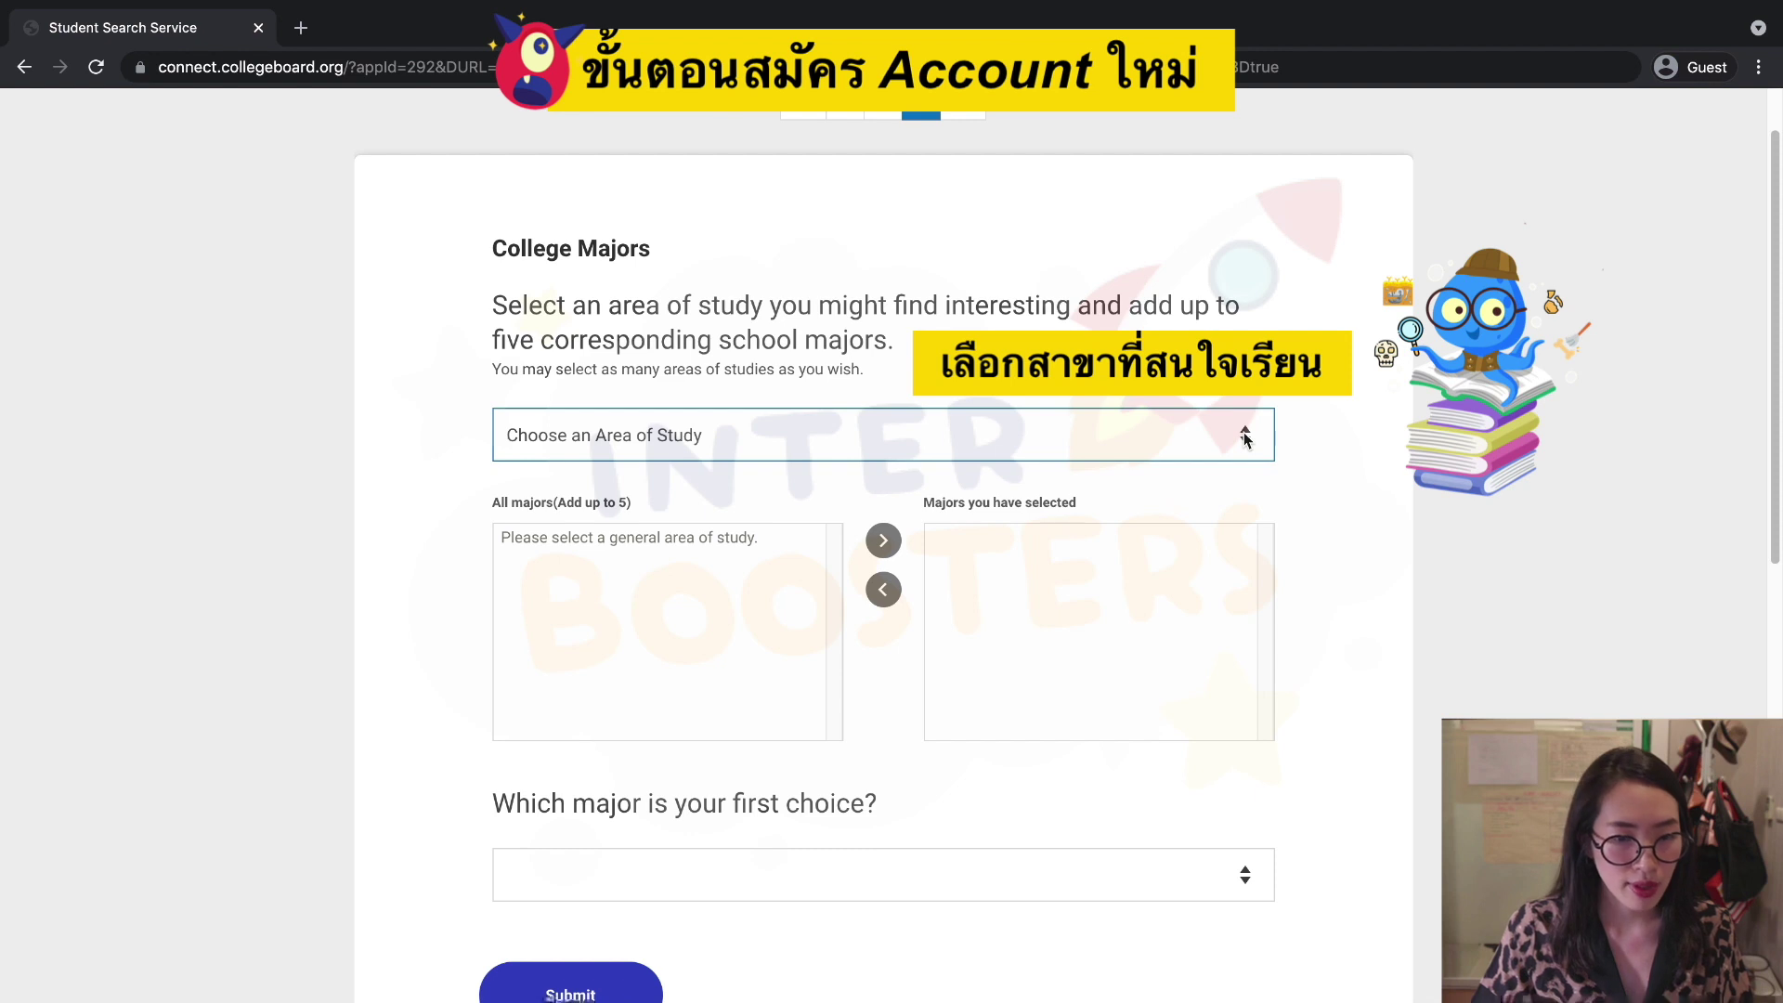
{"action": "left_click", "coordinate": [1172, 442]}
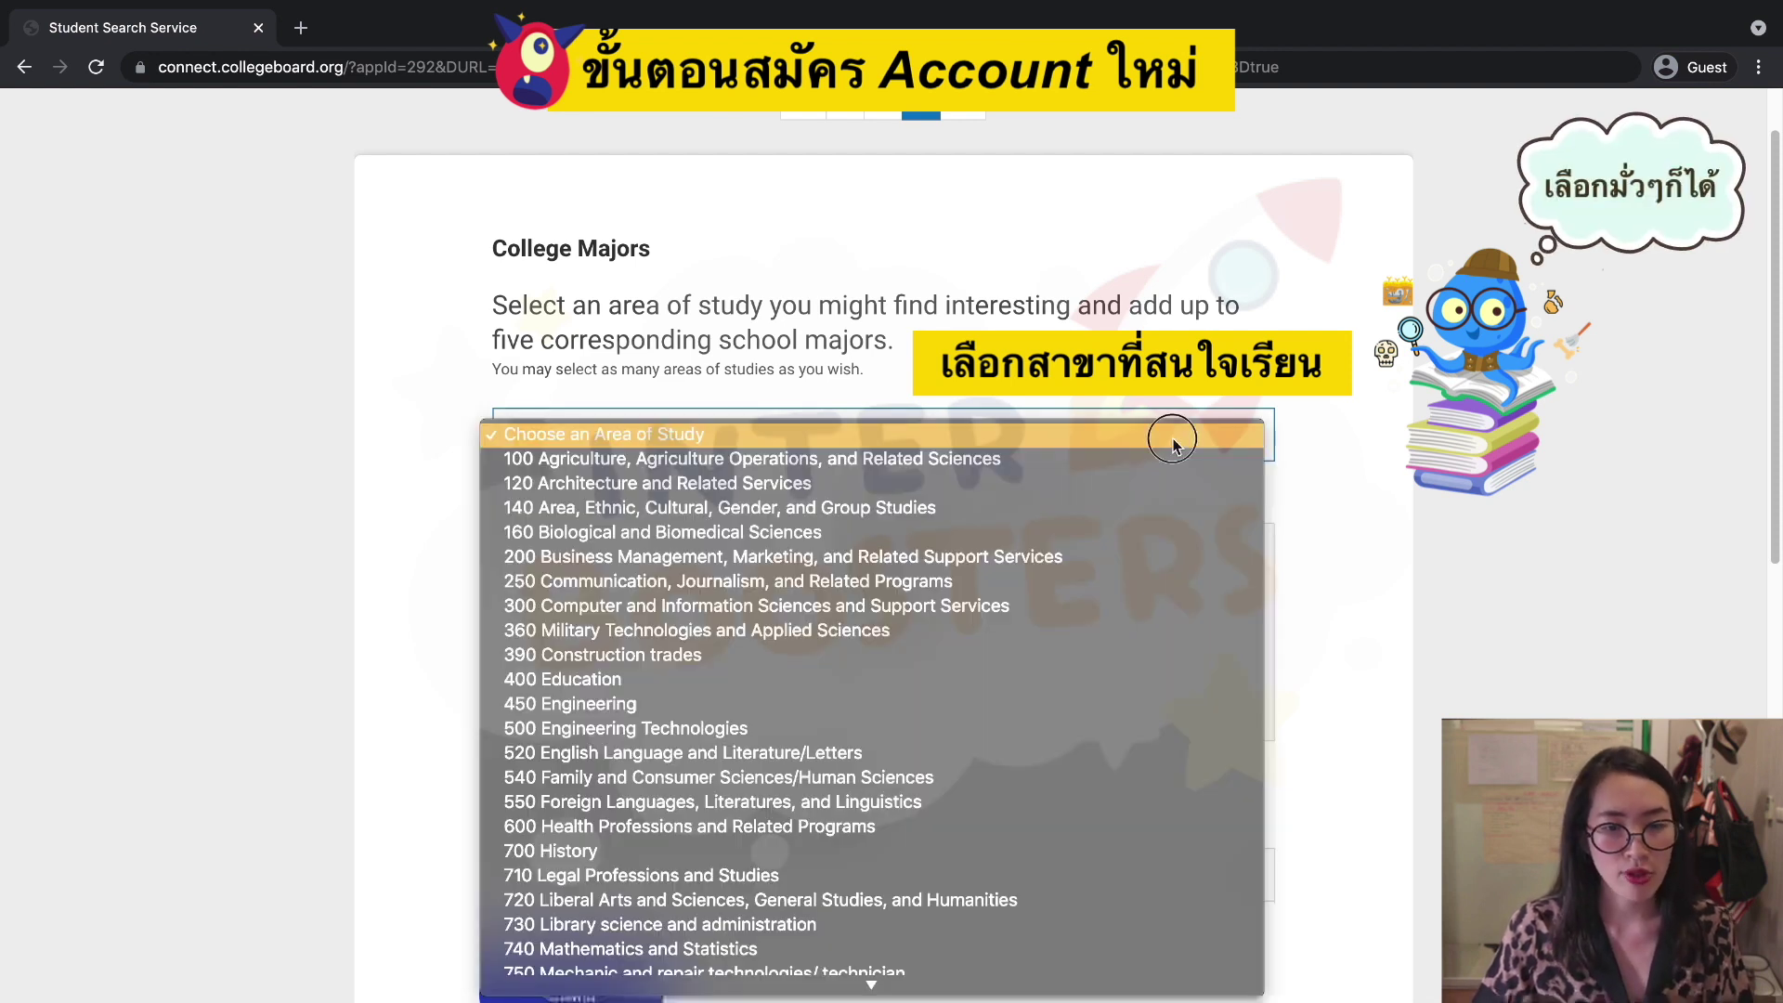
{"action": "left_click", "coordinate": [1013, 714]}
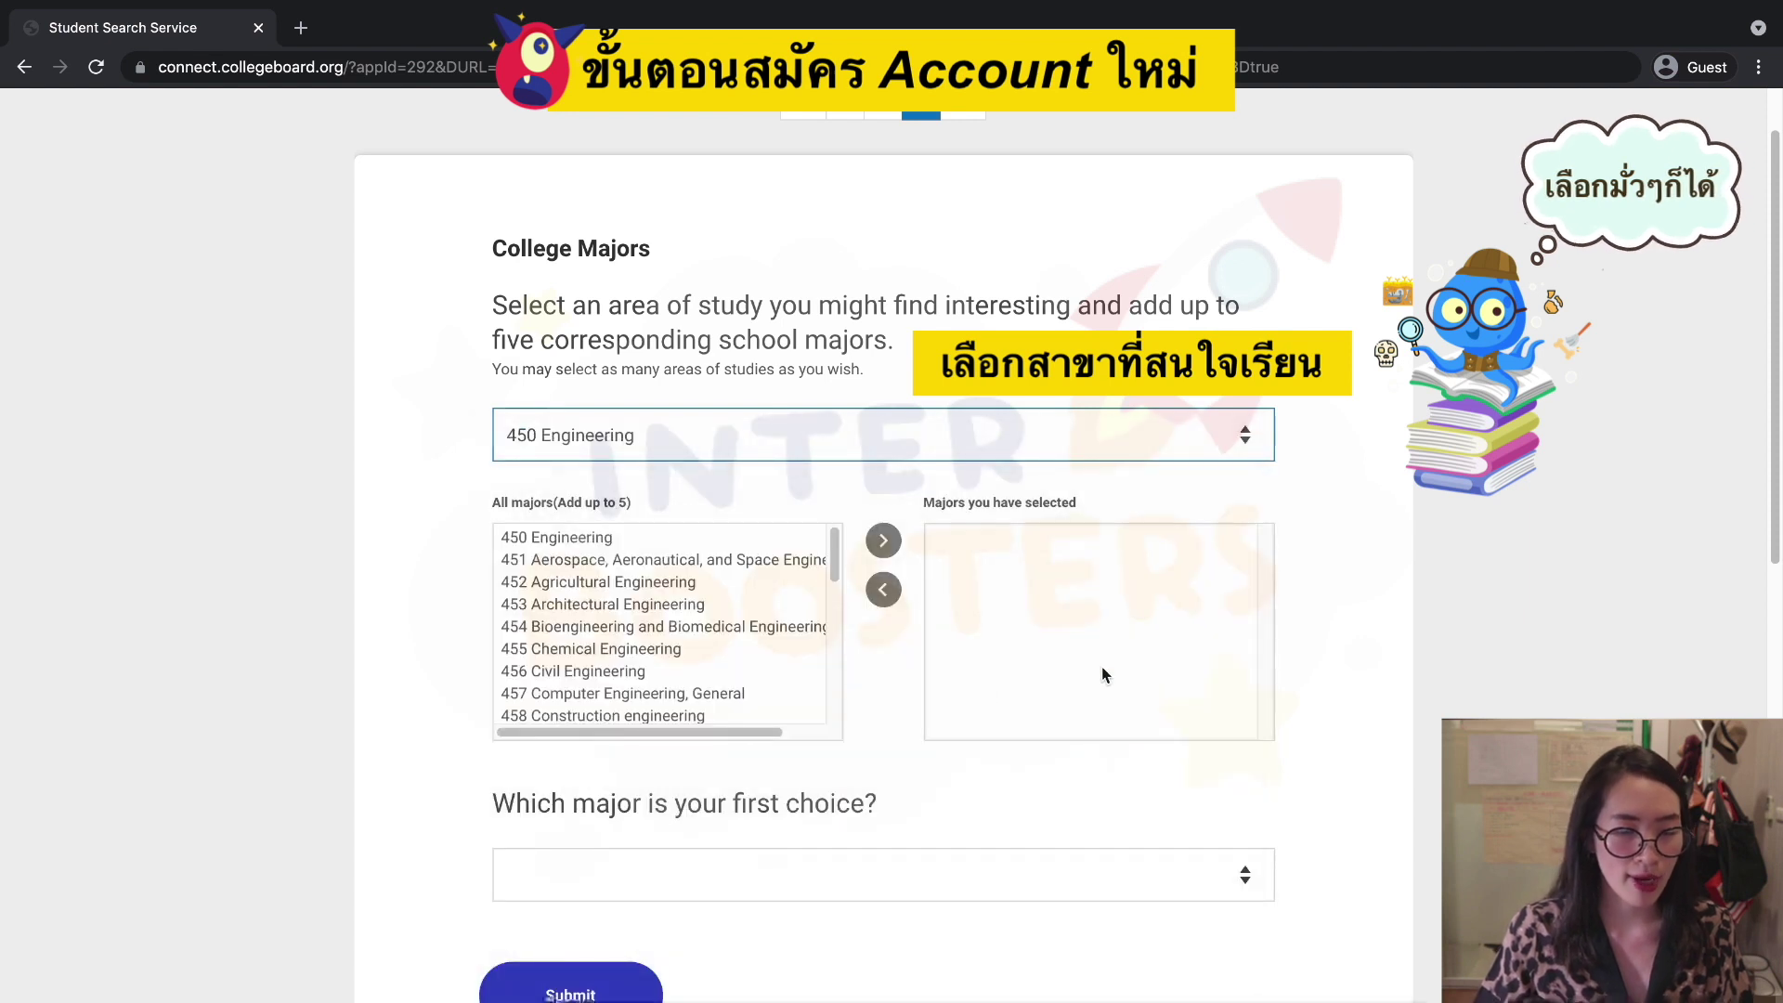
{"action": "left_click", "coordinate": [728, 561]}
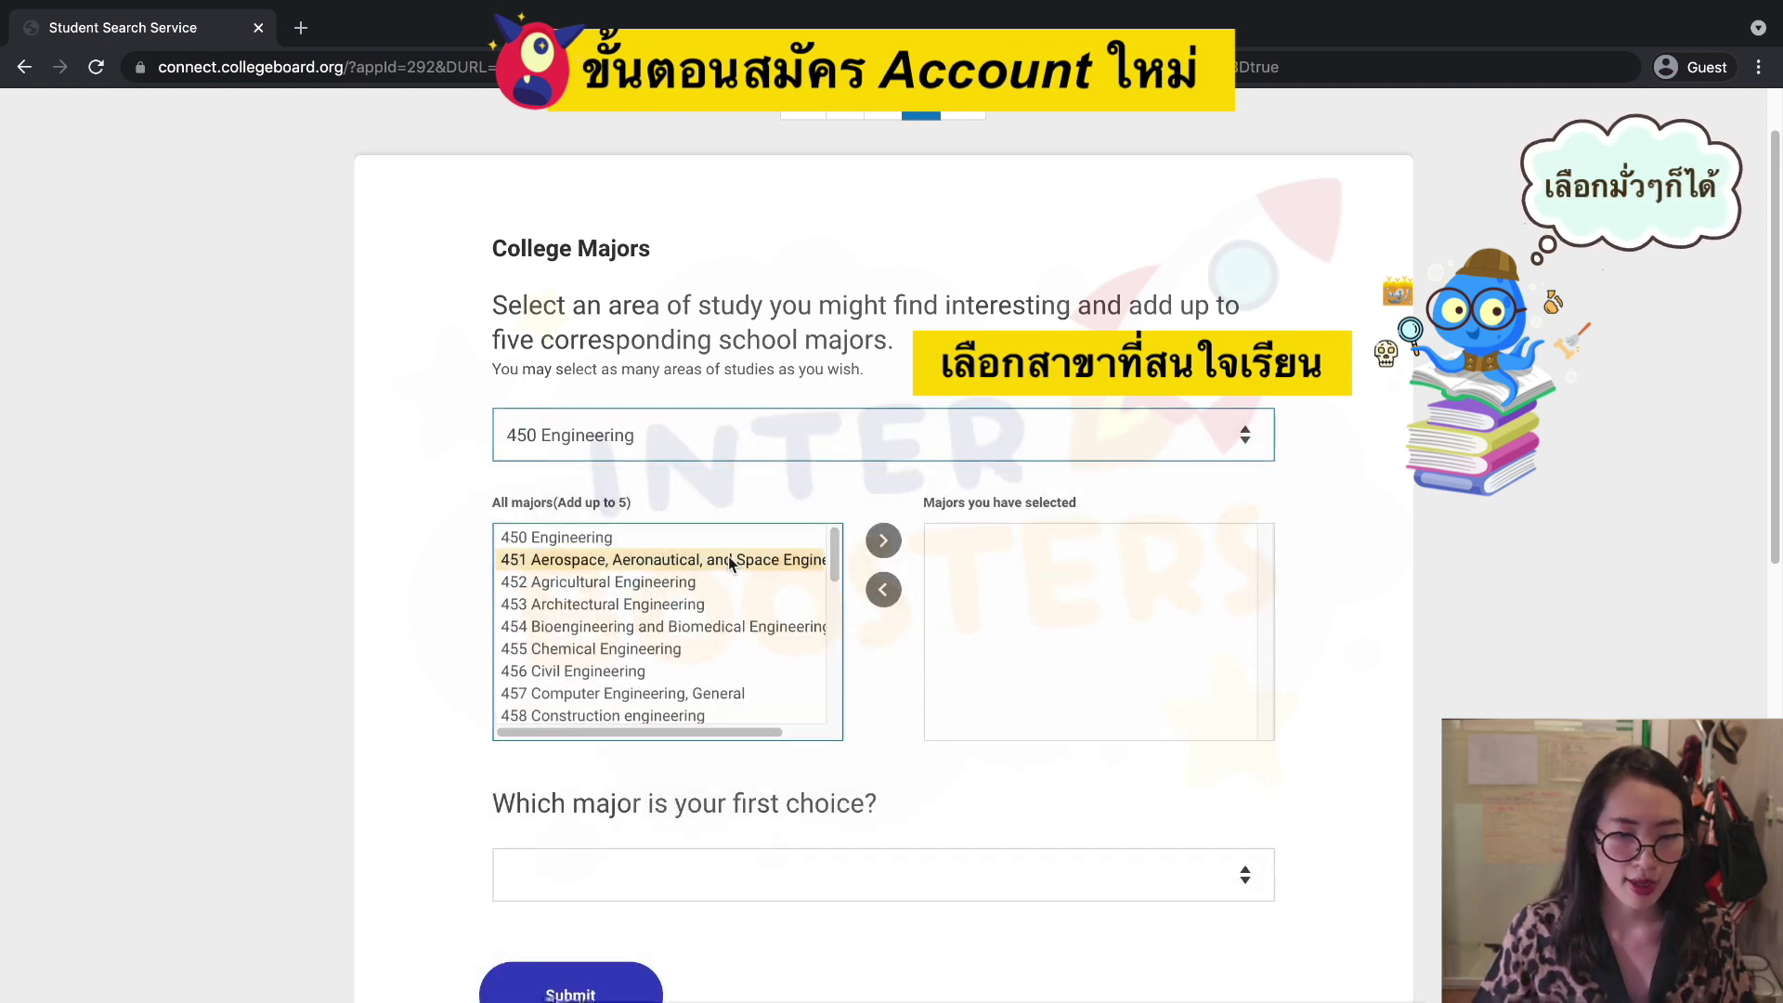
{"action": "left_click", "coordinate": [878, 540]}
{"action": "scroll", "coordinate": [966, 687], "scroll_direction": "down", "scroll_amount": 3}
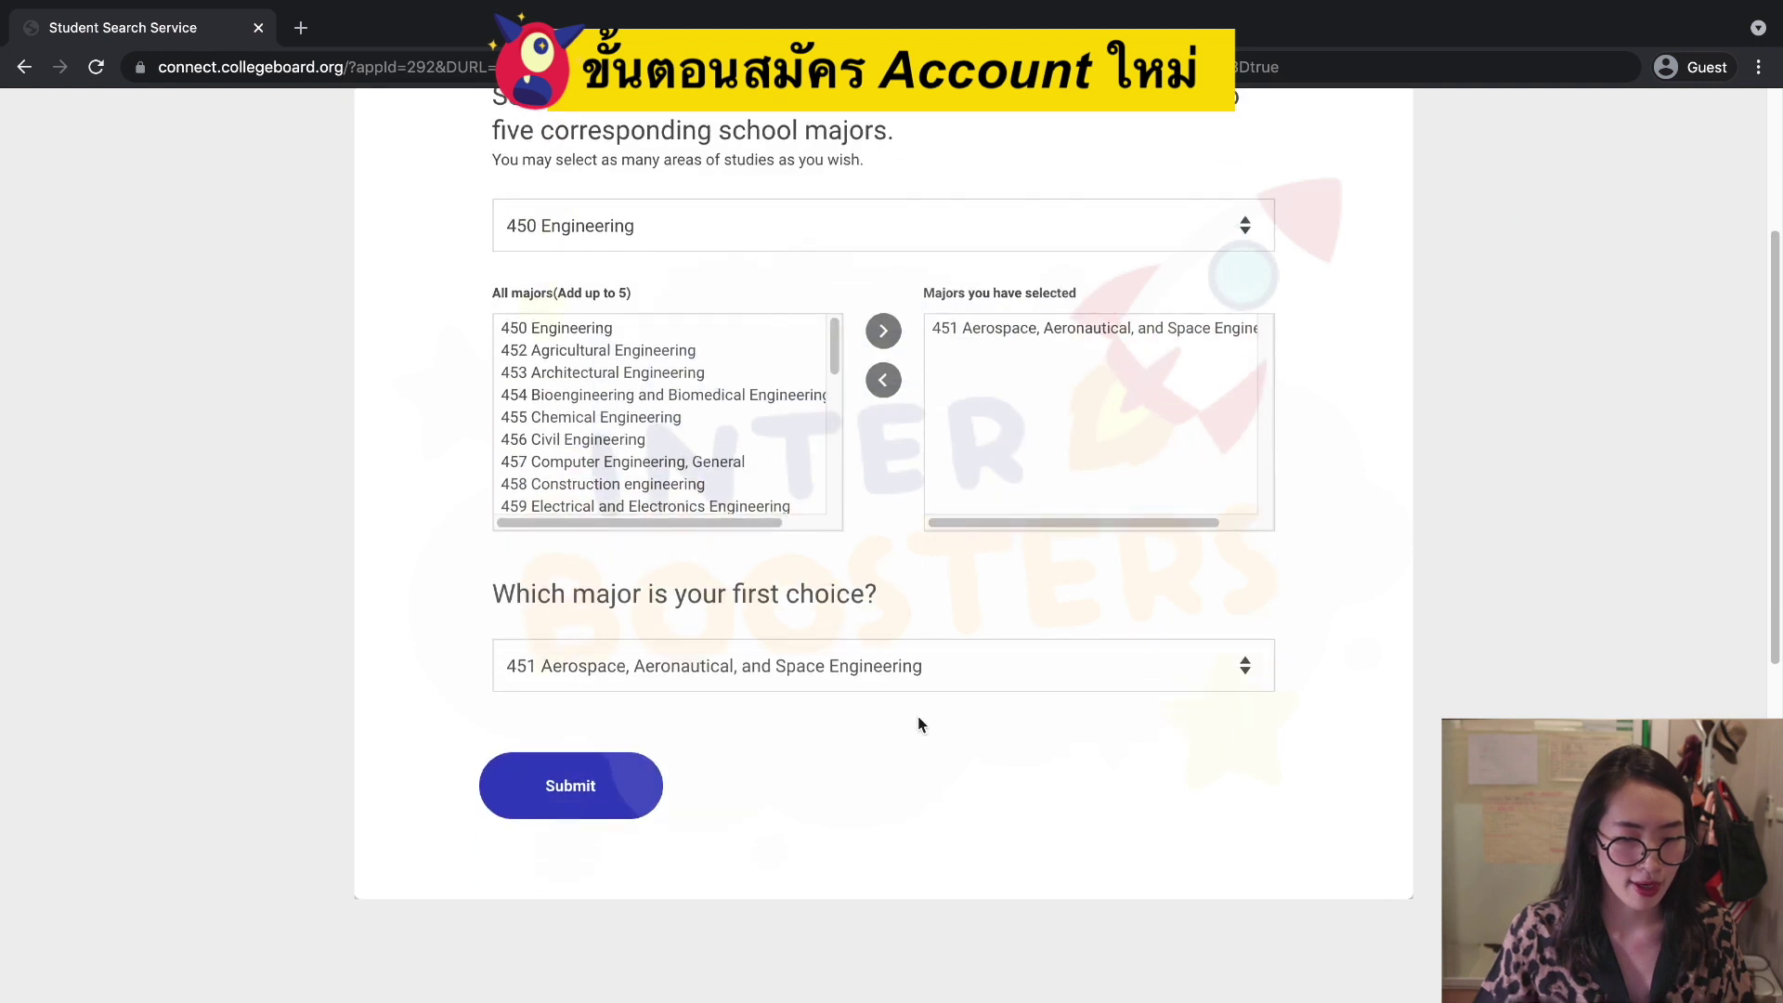
{"action": "left_click", "coordinate": [611, 769]}
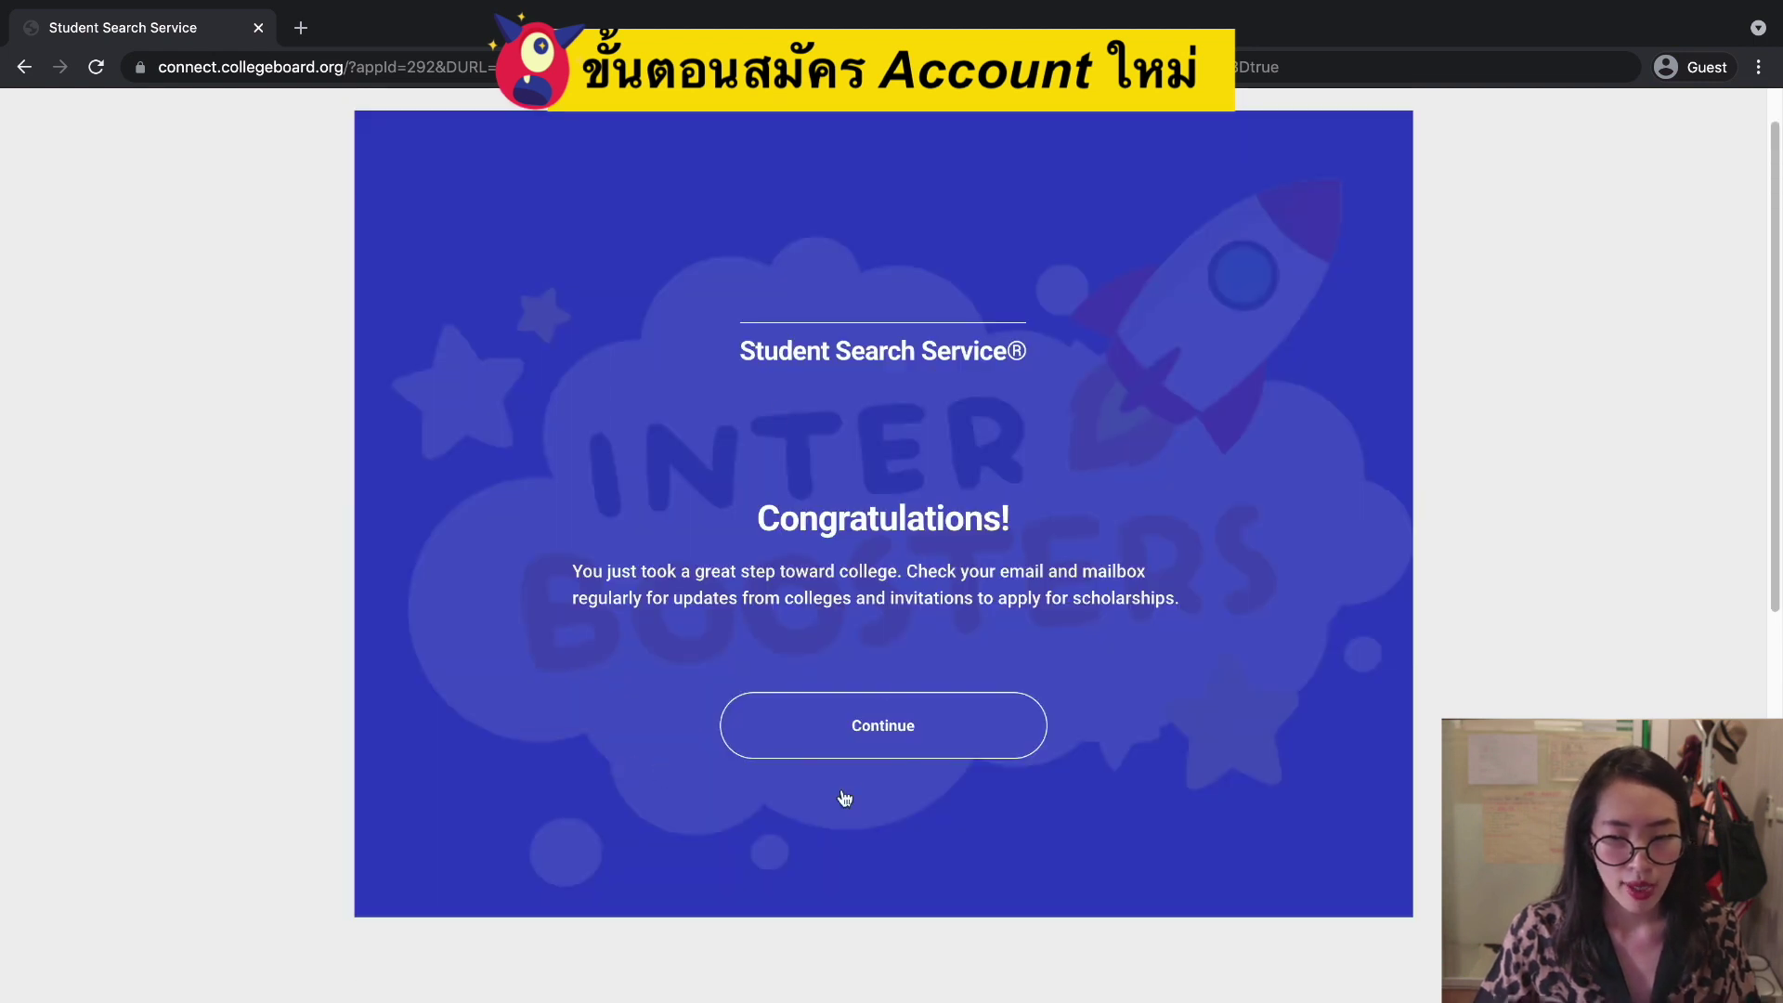
Continue past the Congratulations panel and go to My SAT from the home page.
{"action": "left_click", "coordinate": [989, 732]}
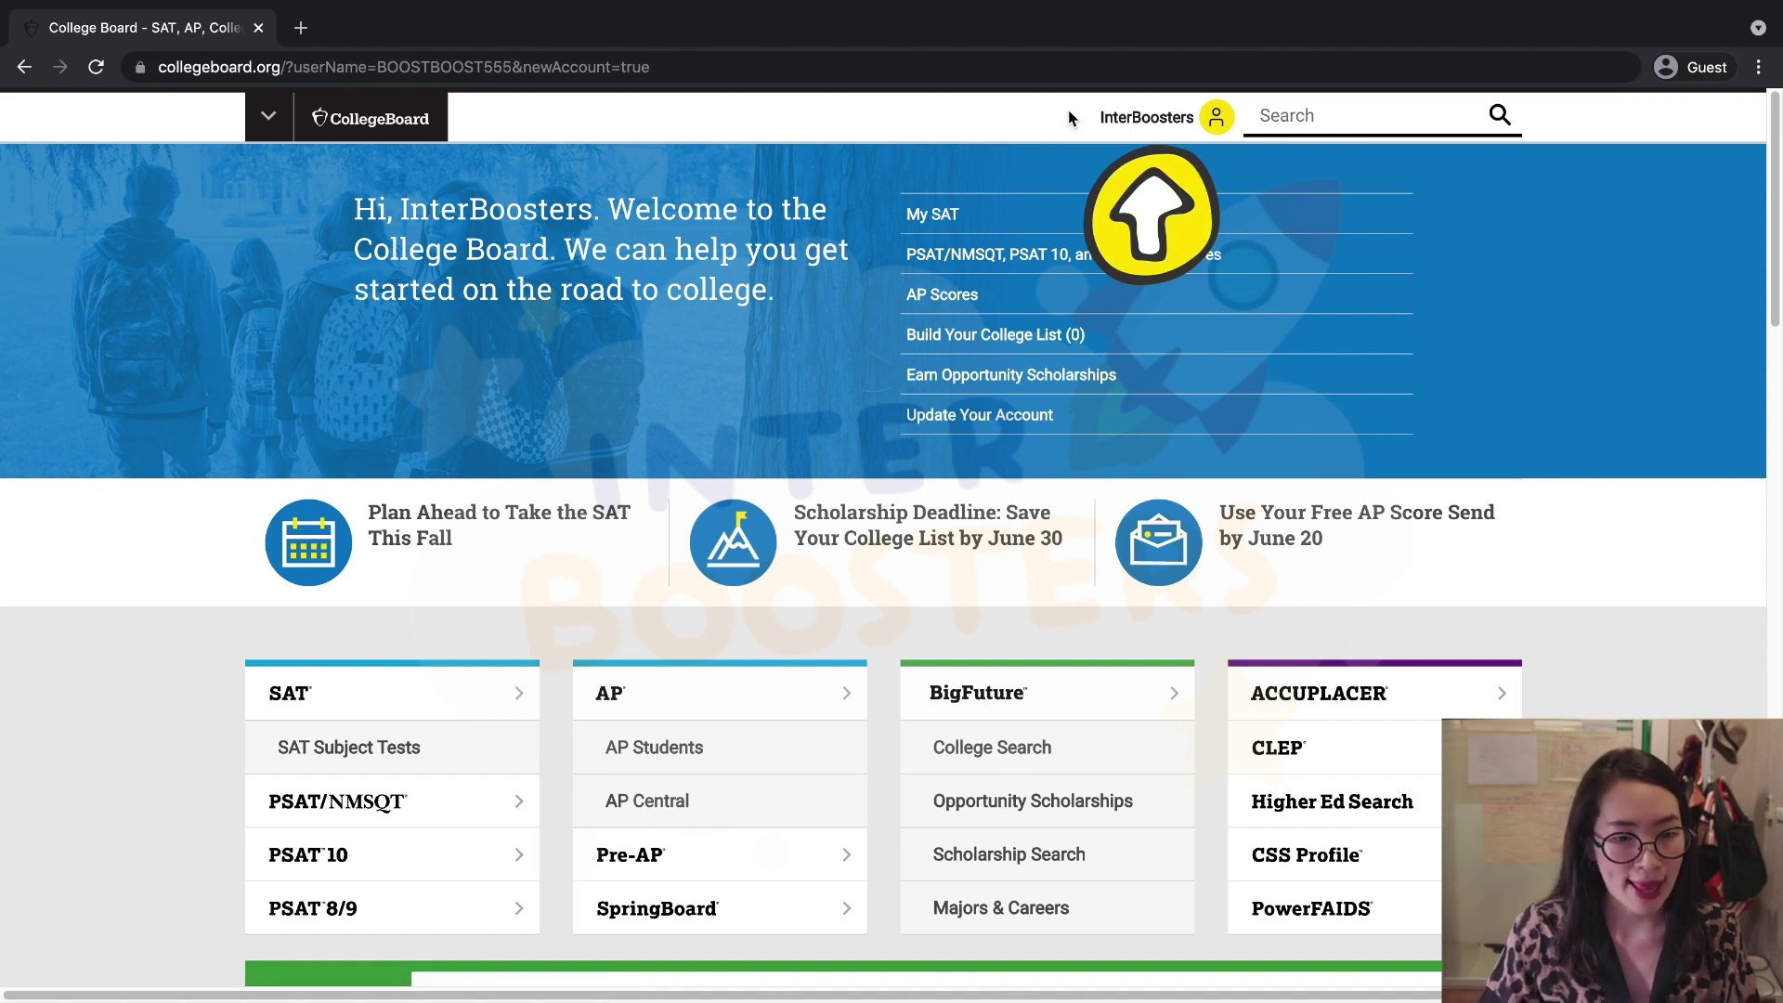
{"action": "left_click", "coordinate": [949, 225]}
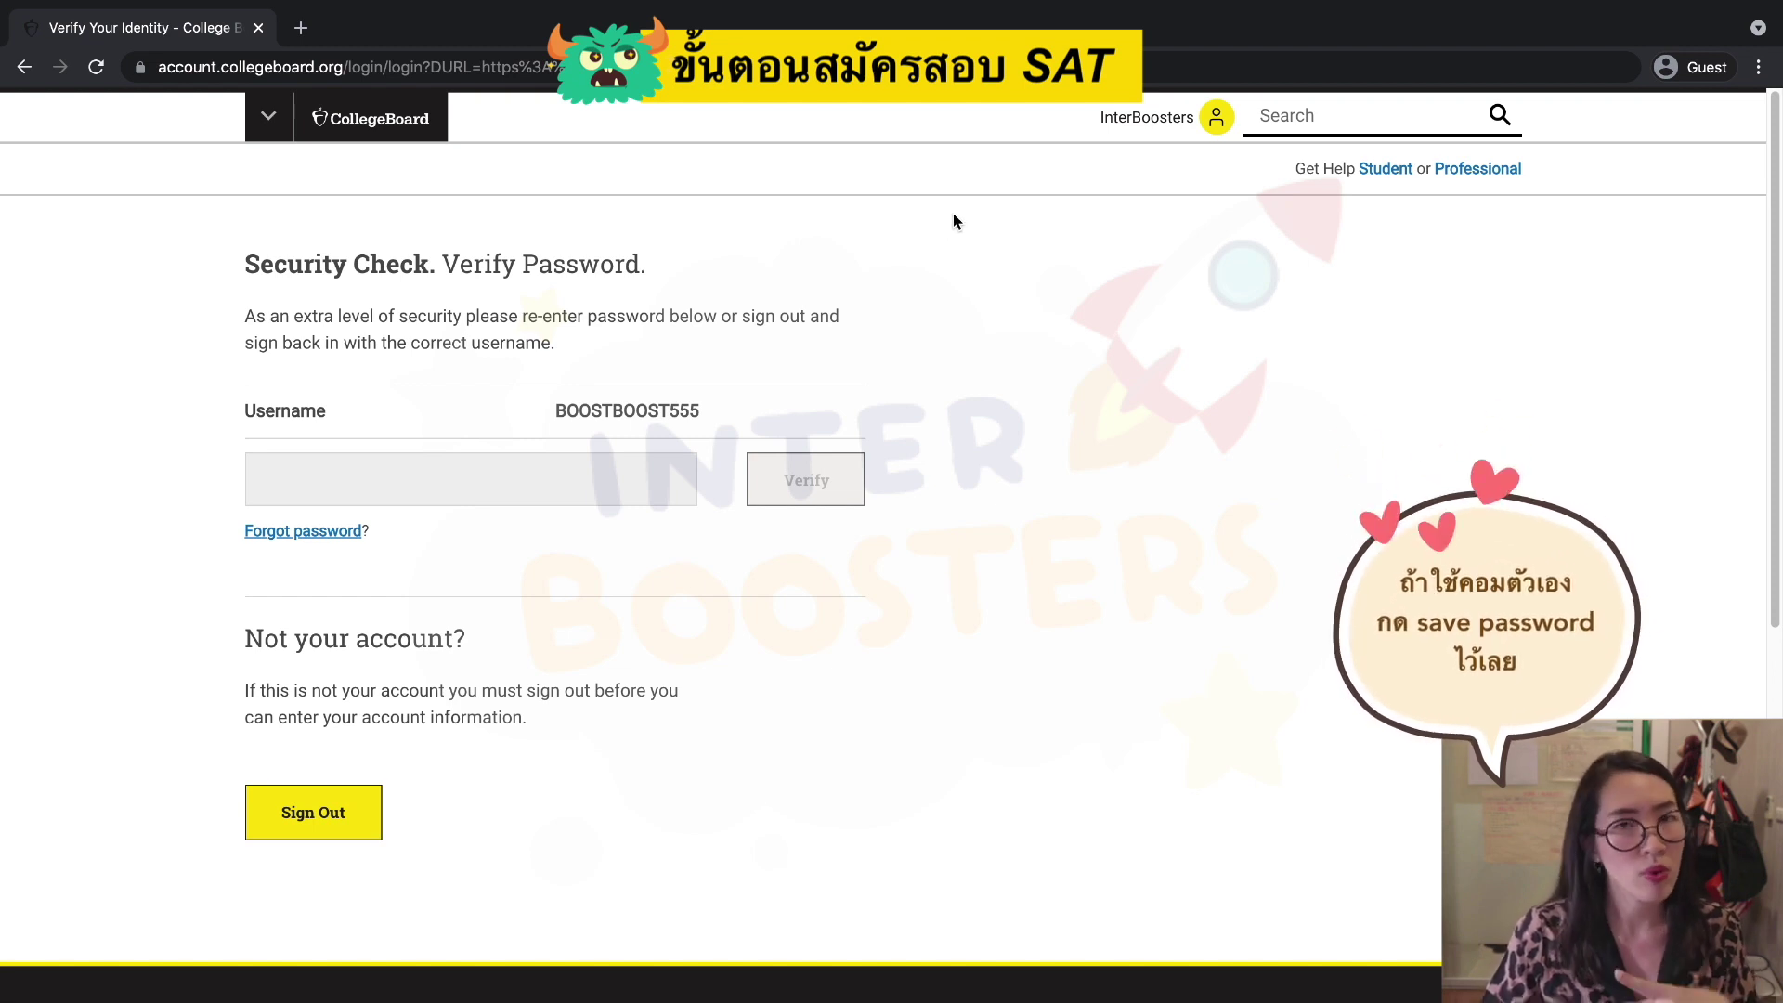
Re-enter the account password on the Security Check page and verify it.
{"action": "left_click", "coordinate": [561, 482]}
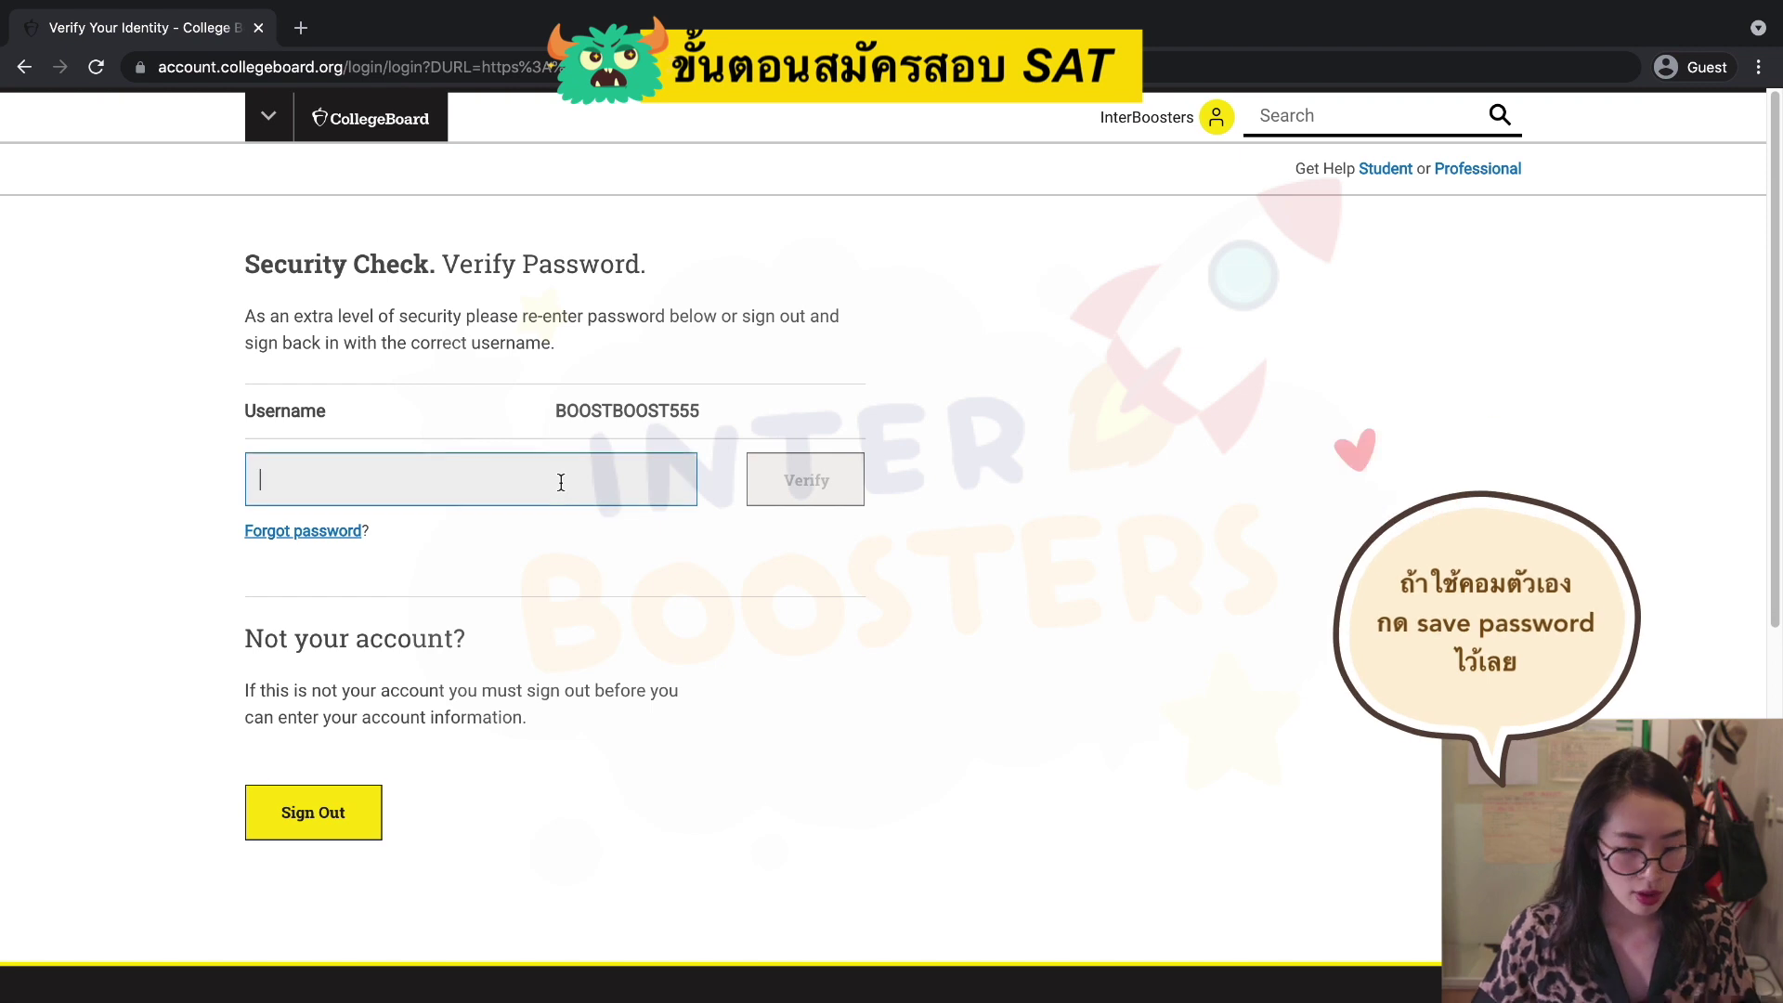
{"action": "type", "text": "•••••"}
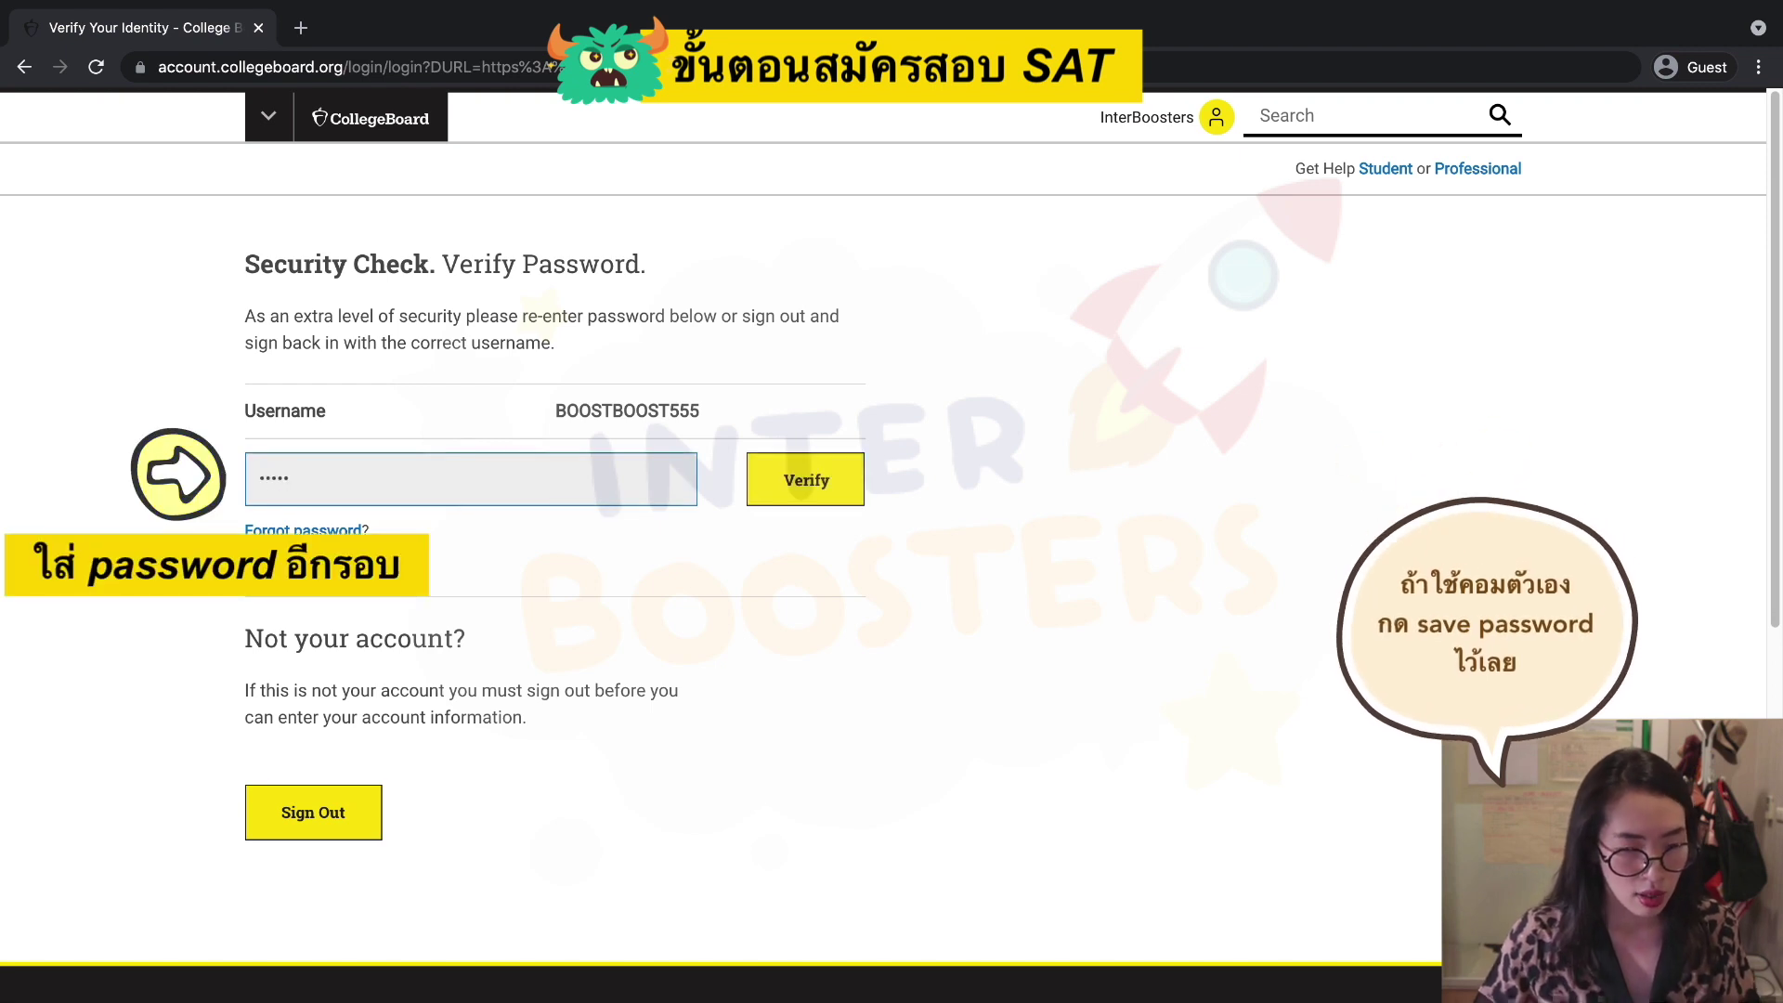
{"action": "type", "text": "••••"}
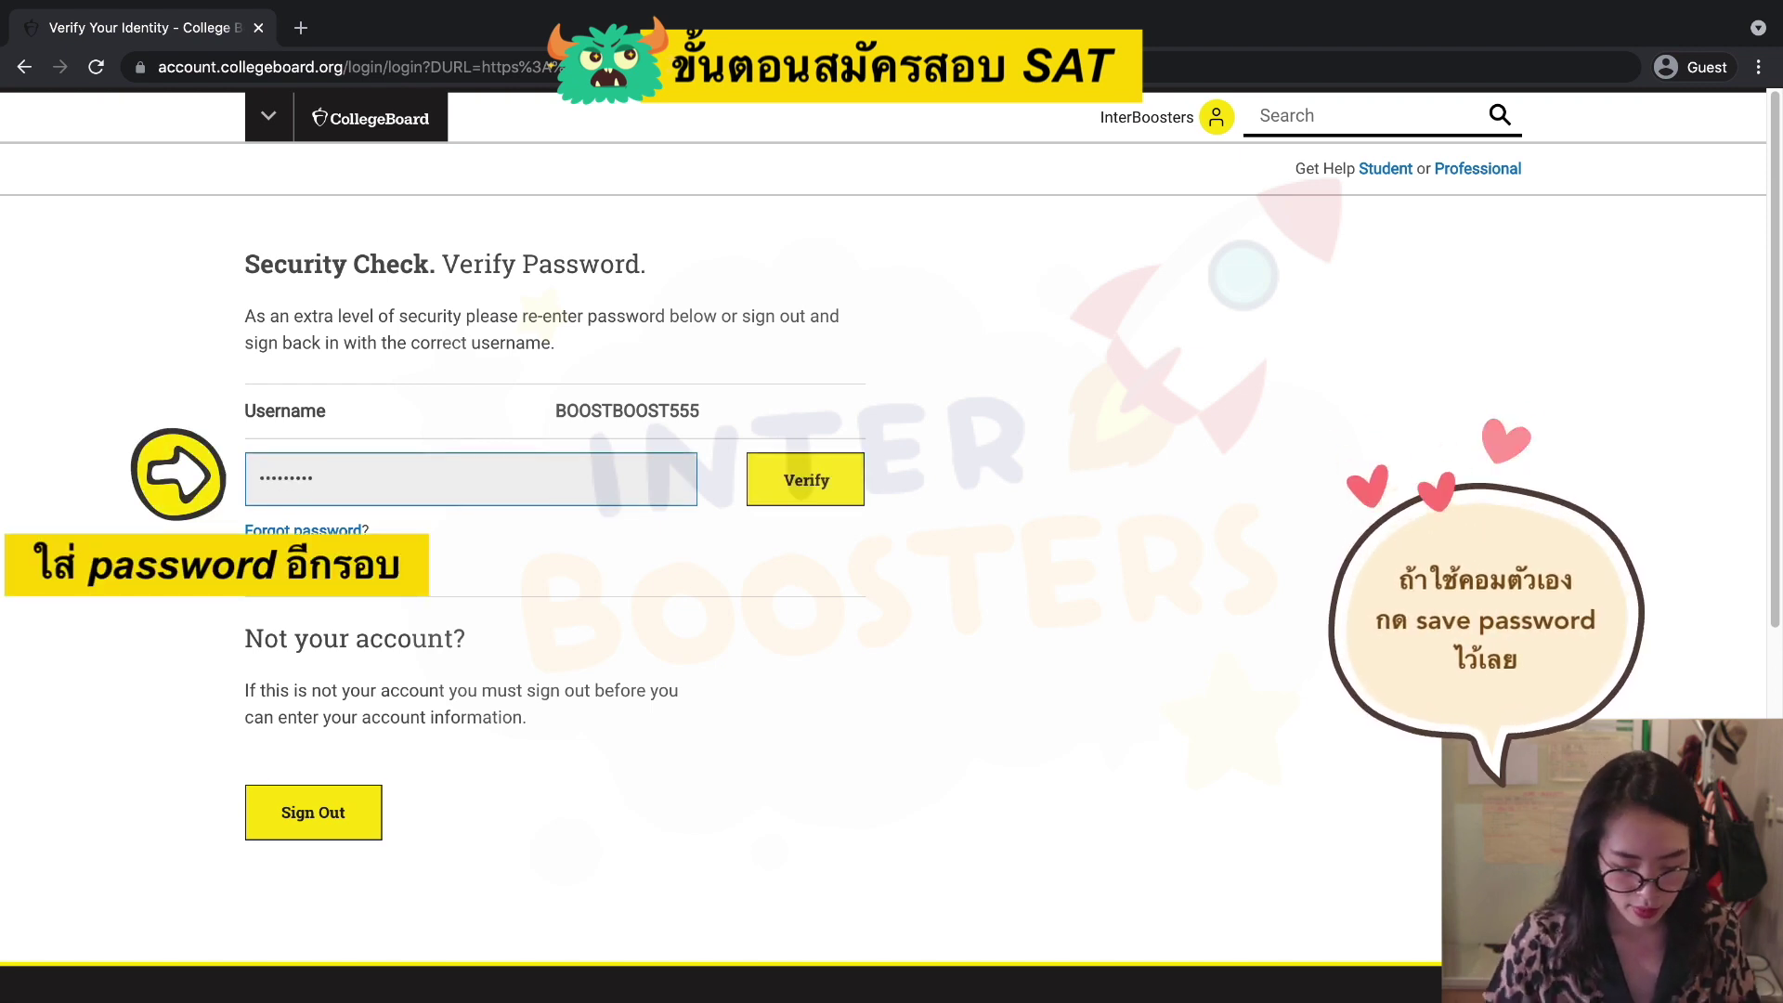
{"action": "type", "text": "•"}
{"action": "left_click", "coordinate": [817, 489]}
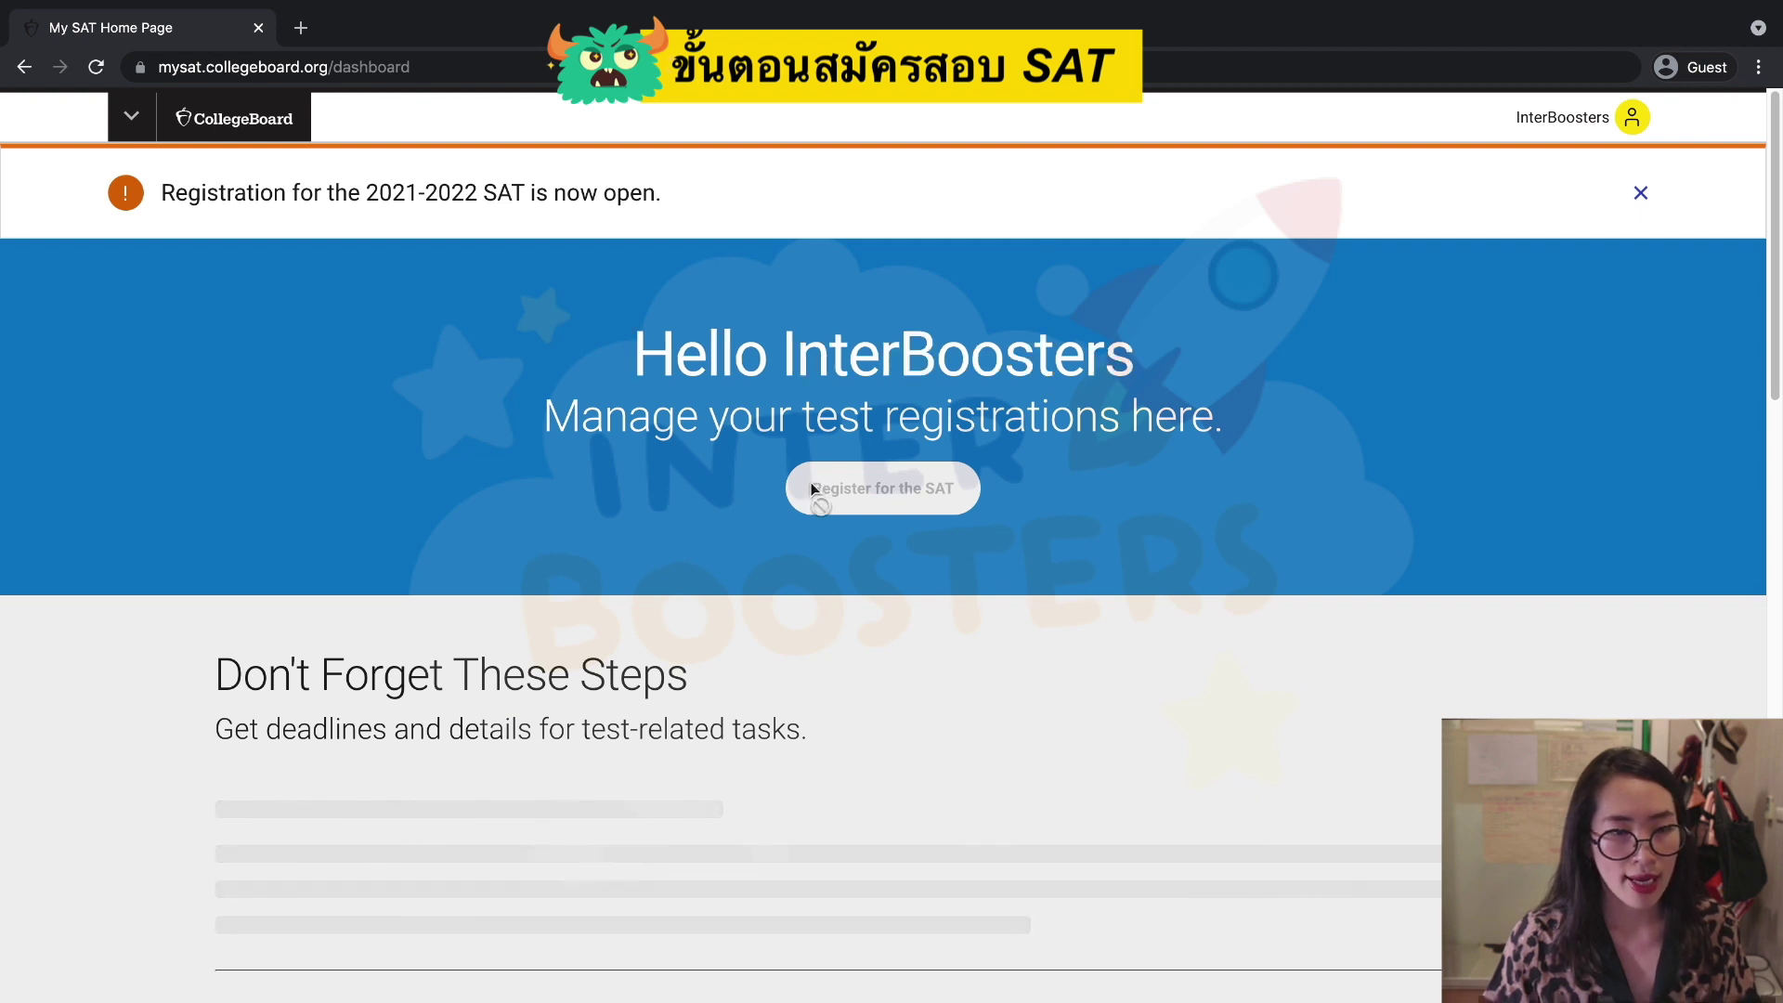
Highlight the registration-now-open announcement, then start registering for the SAT.
{"action": "left_click_drag", "start_coordinate": [160, 193], "coordinate": [661, 206]}
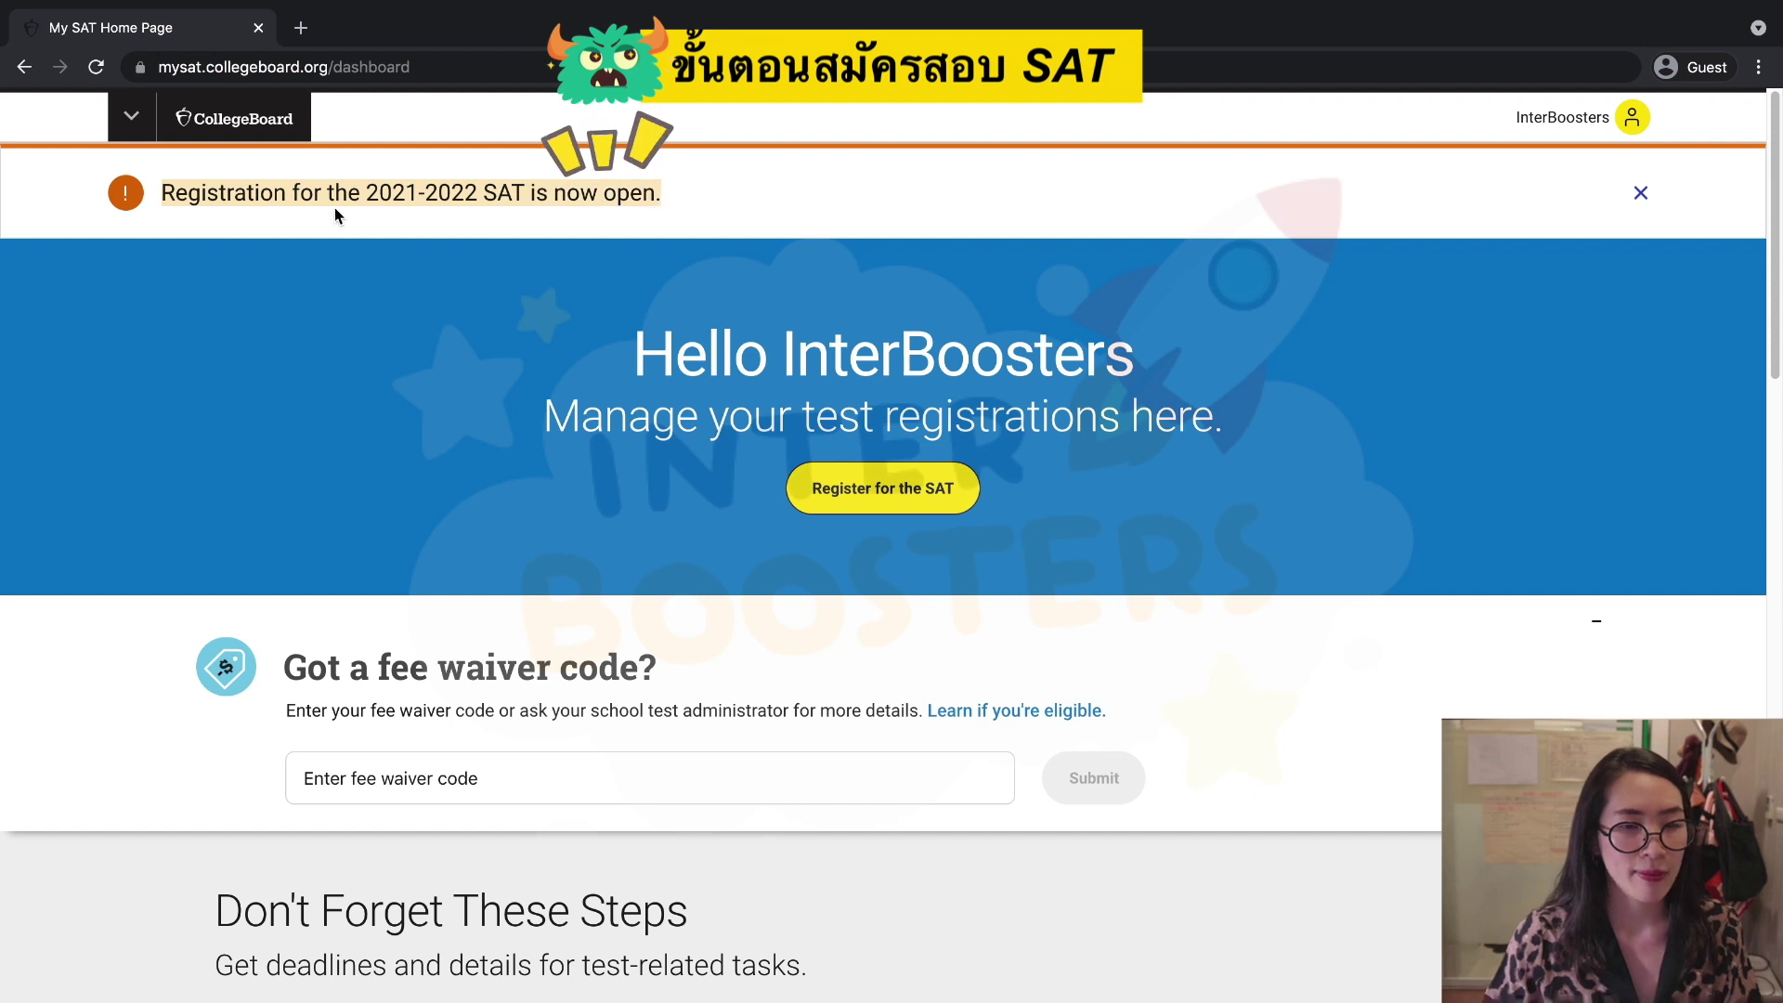
{"action": "scroll", "coordinate": [745, 564], "scroll_direction": "down", "scroll_amount": 2}
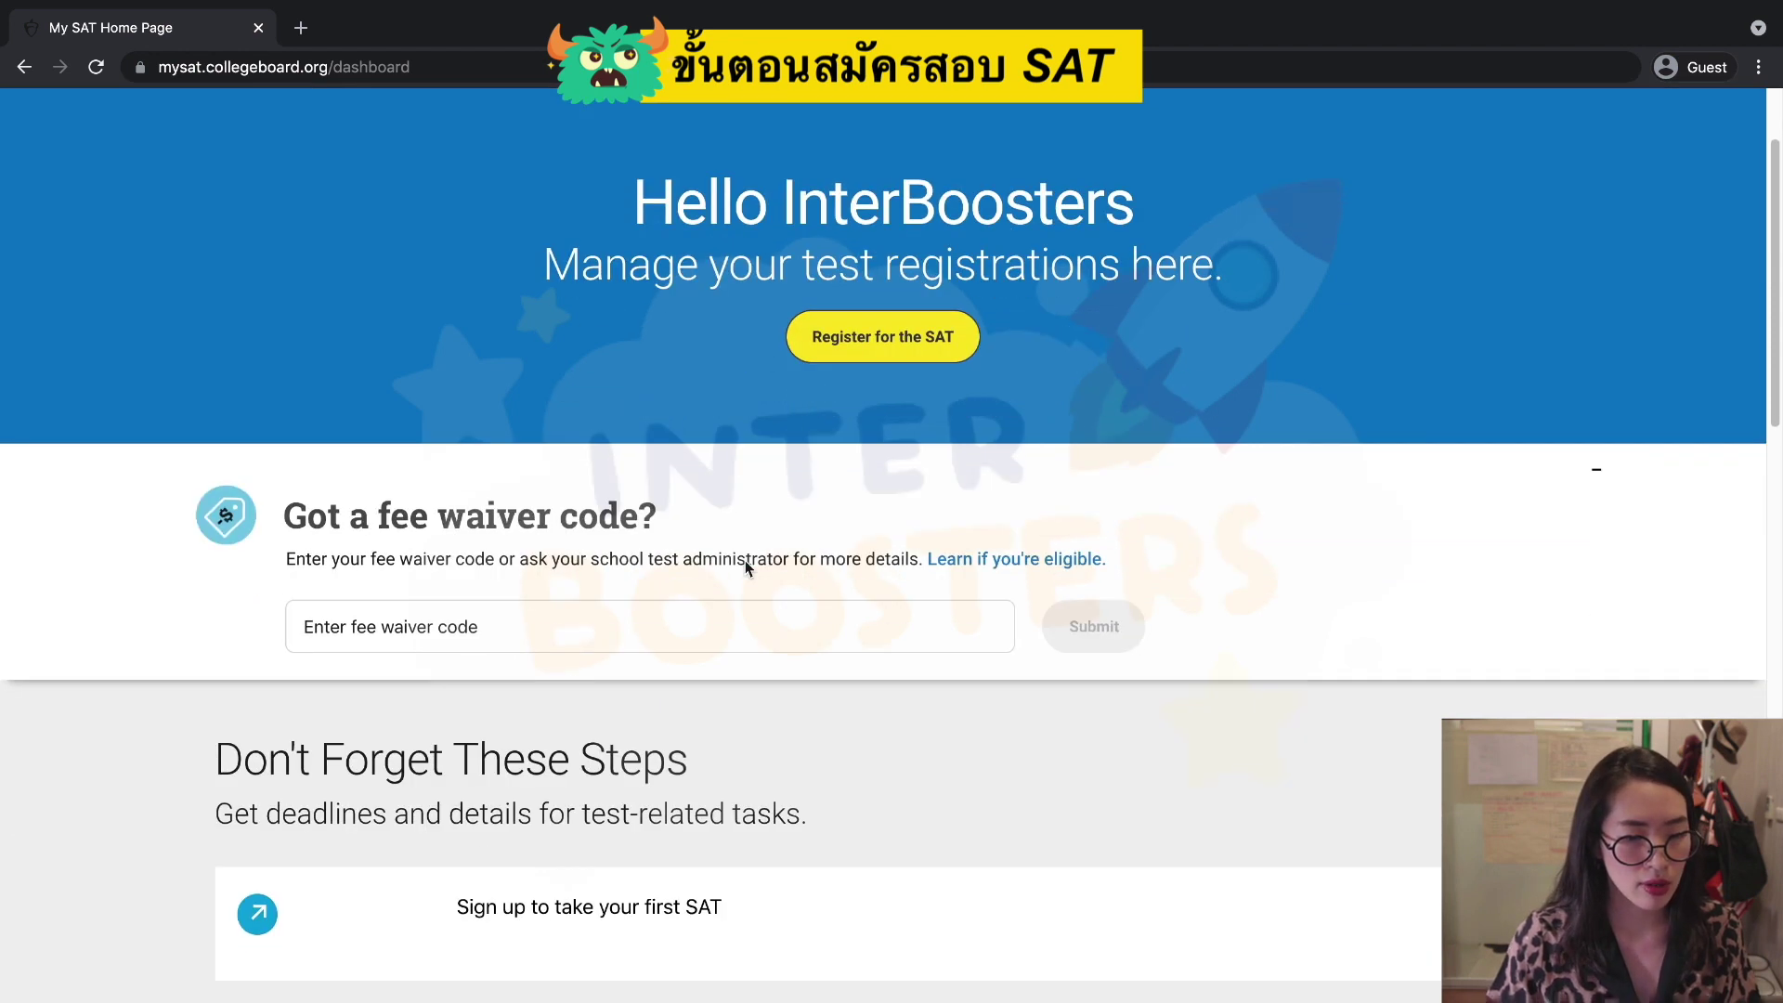
{"action": "scroll", "coordinate": [744, 569], "scroll_direction": "down", "scroll_amount": 3}
{"action": "scroll", "coordinate": [745, 567], "scroll_direction": "up", "scroll_amount": 5}
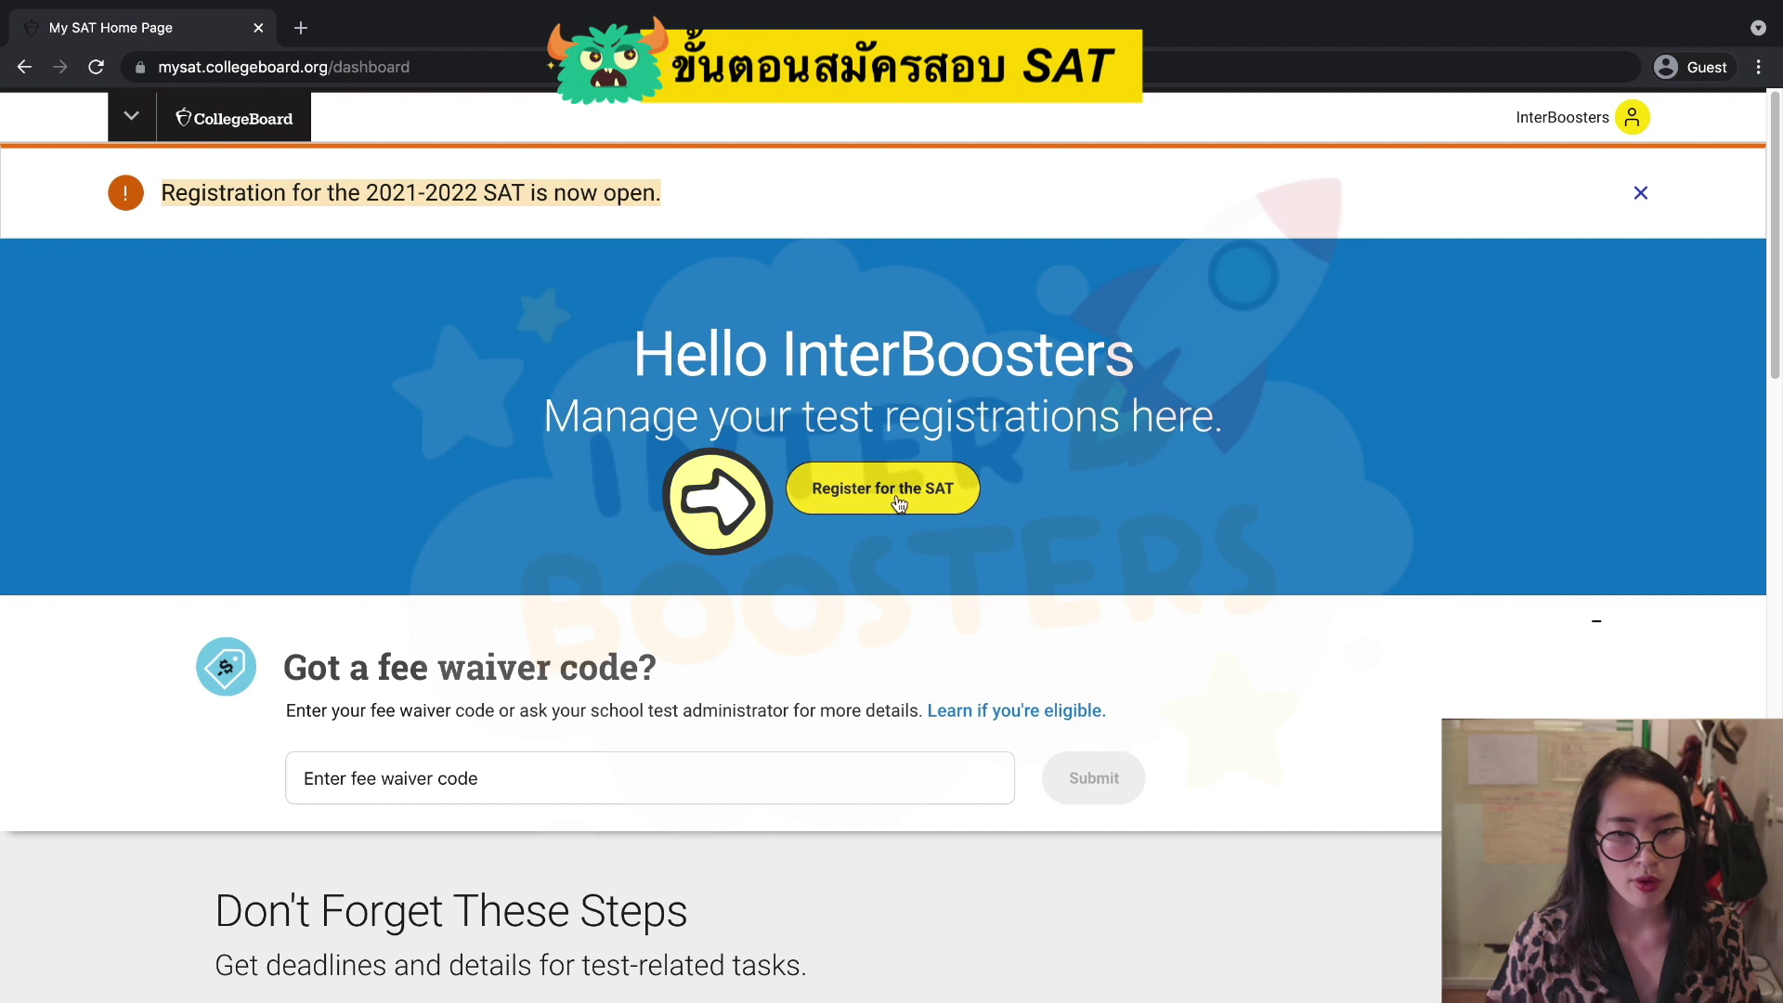
{"action": "left_click", "coordinate": [894, 497]}
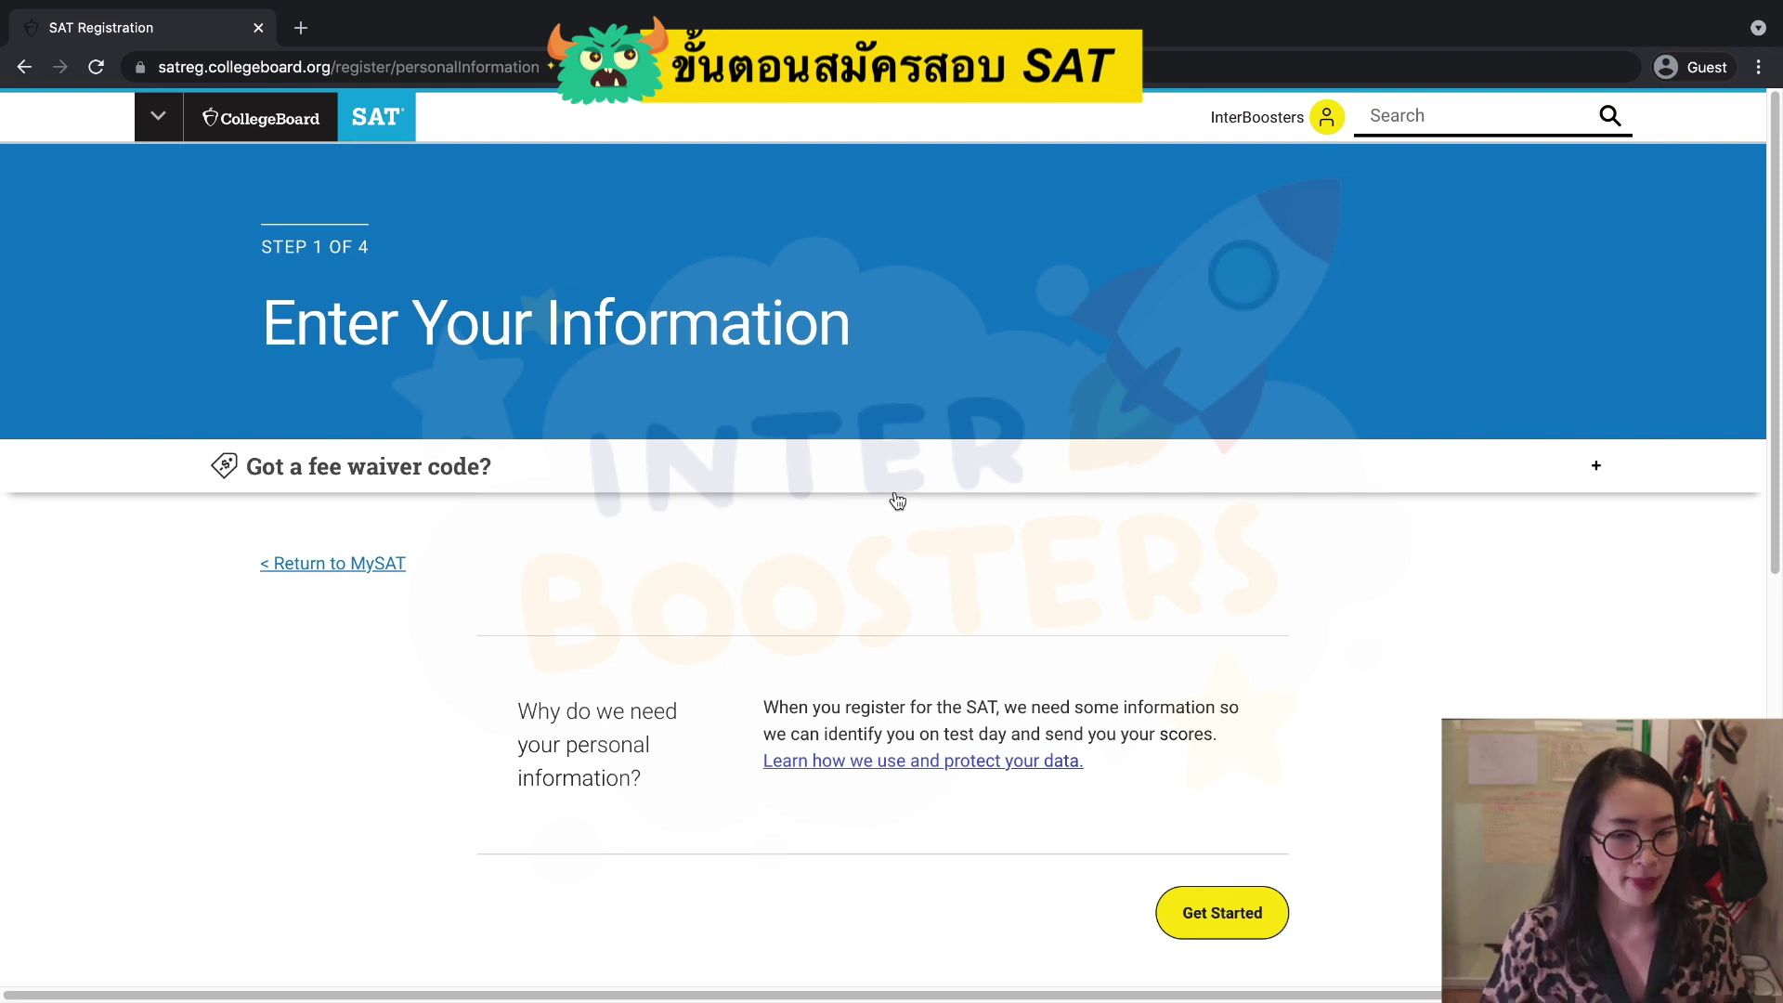
Begin the student information section and re-confirm the gender as Female.
{"action": "scroll", "coordinate": [1022, 576], "scroll_direction": "down", "scroll_amount": 1}
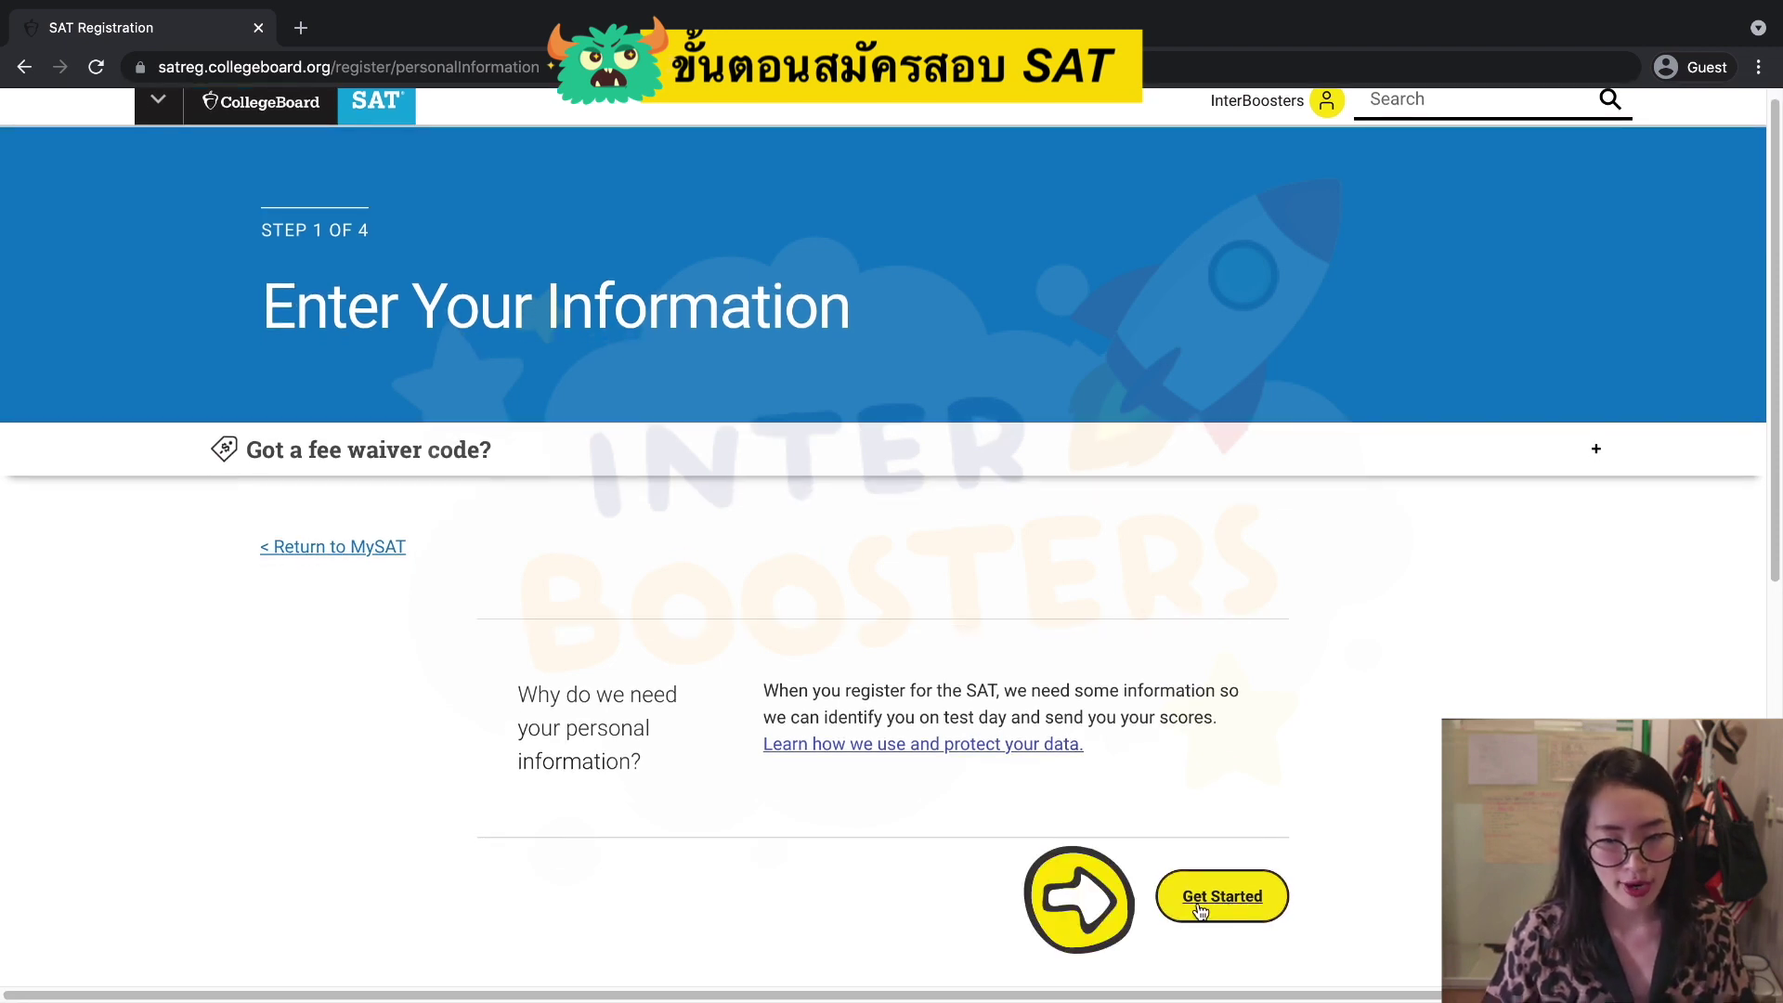
{"action": "left_click", "coordinate": [1200, 909]}
{"action": "scroll", "coordinate": [1130, 775], "scroll_direction": "down", "scroll_amount": 2}
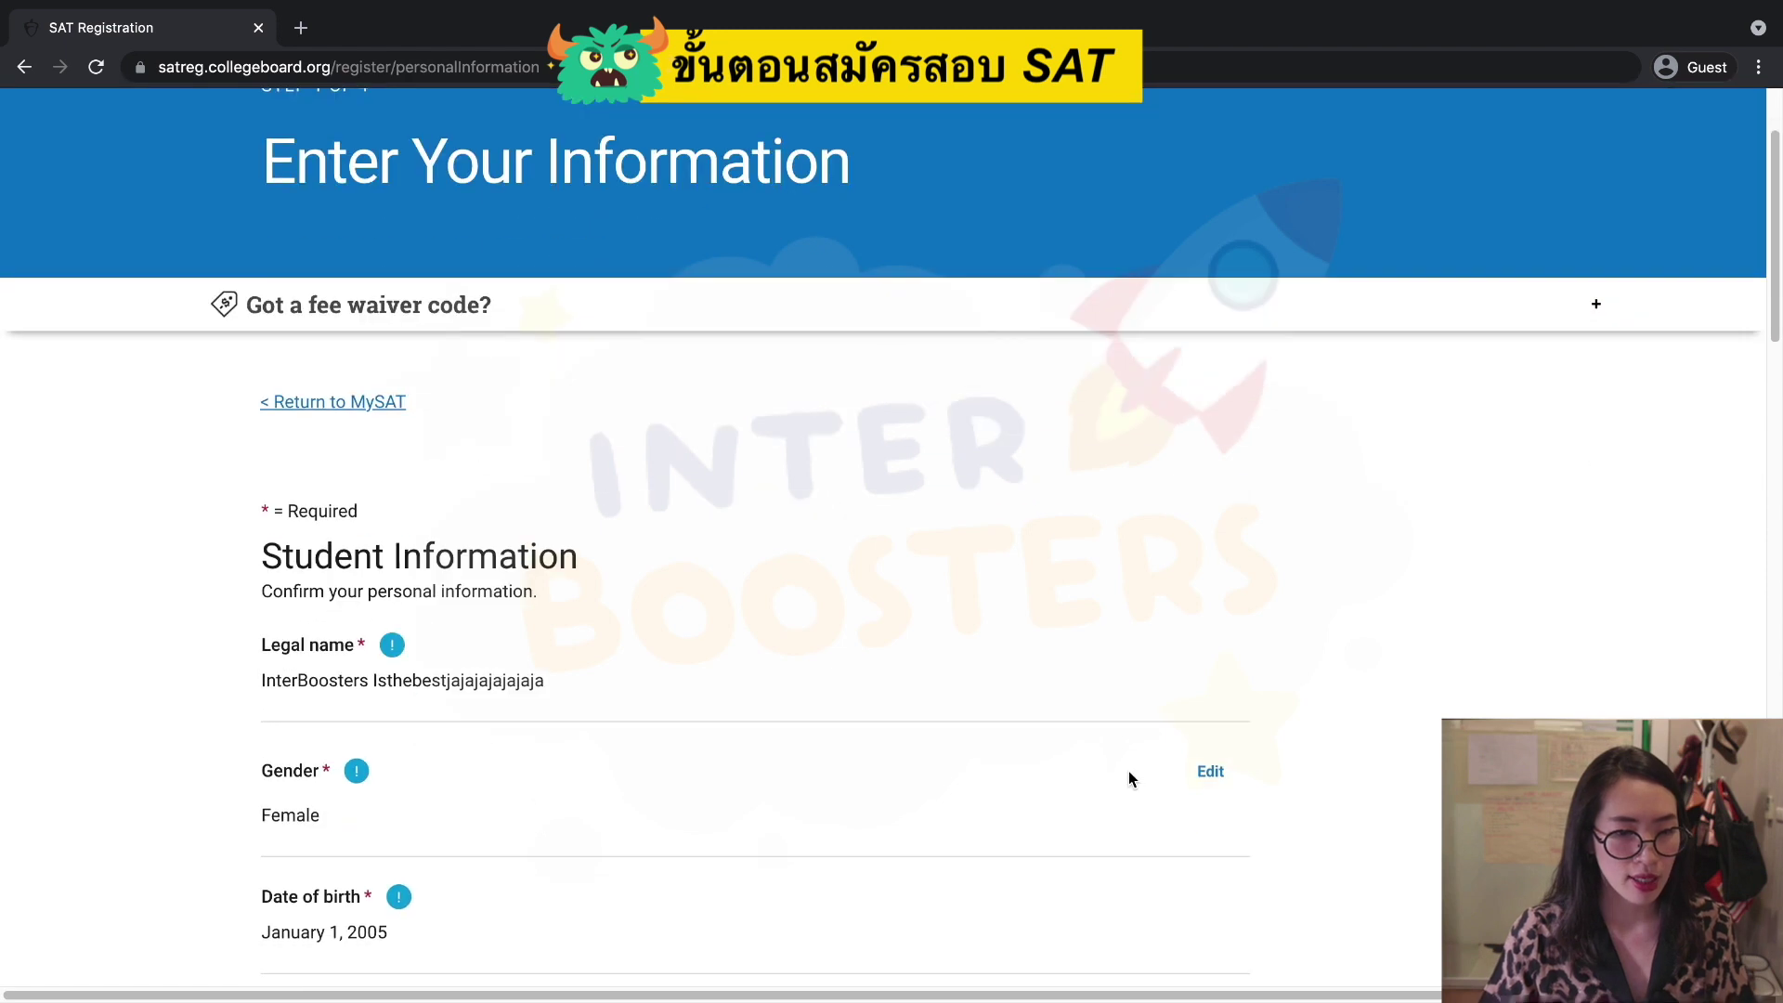
{"action": "scroll", "coordinate": [1130, 778], "scroll_direction": "down", "scroll_amount": 1}
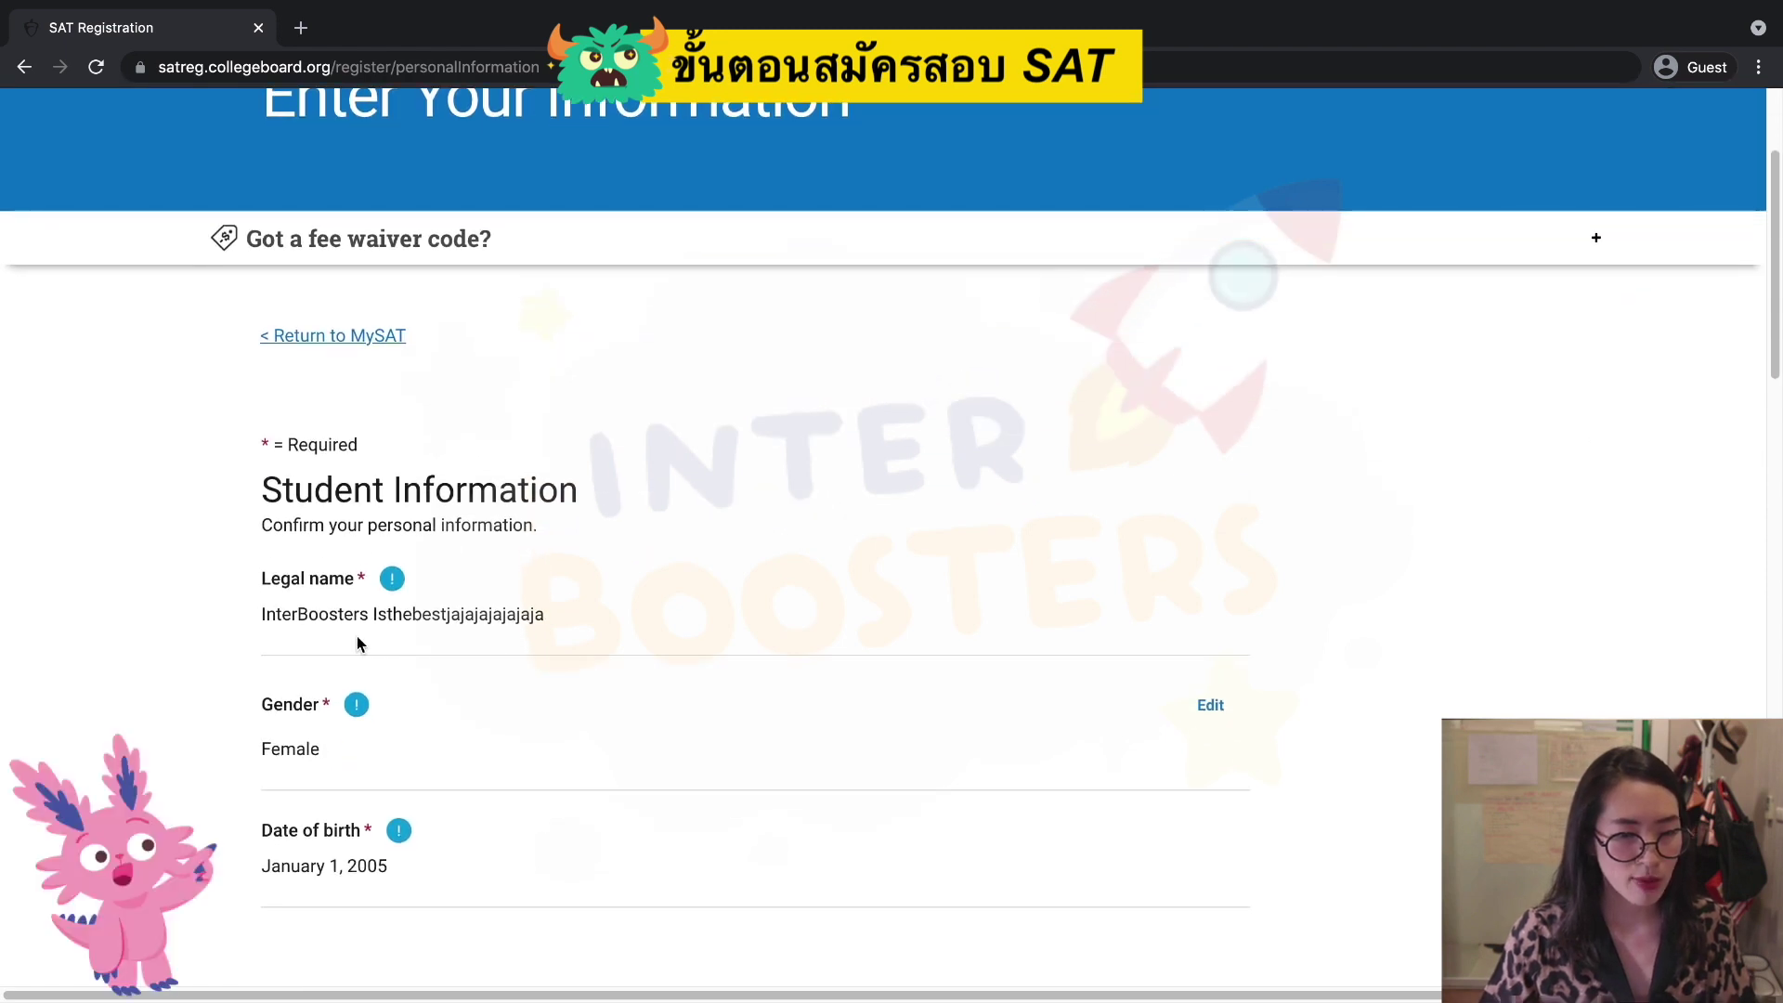
{"action": "left_click", "coordinate": [1211, 710]}
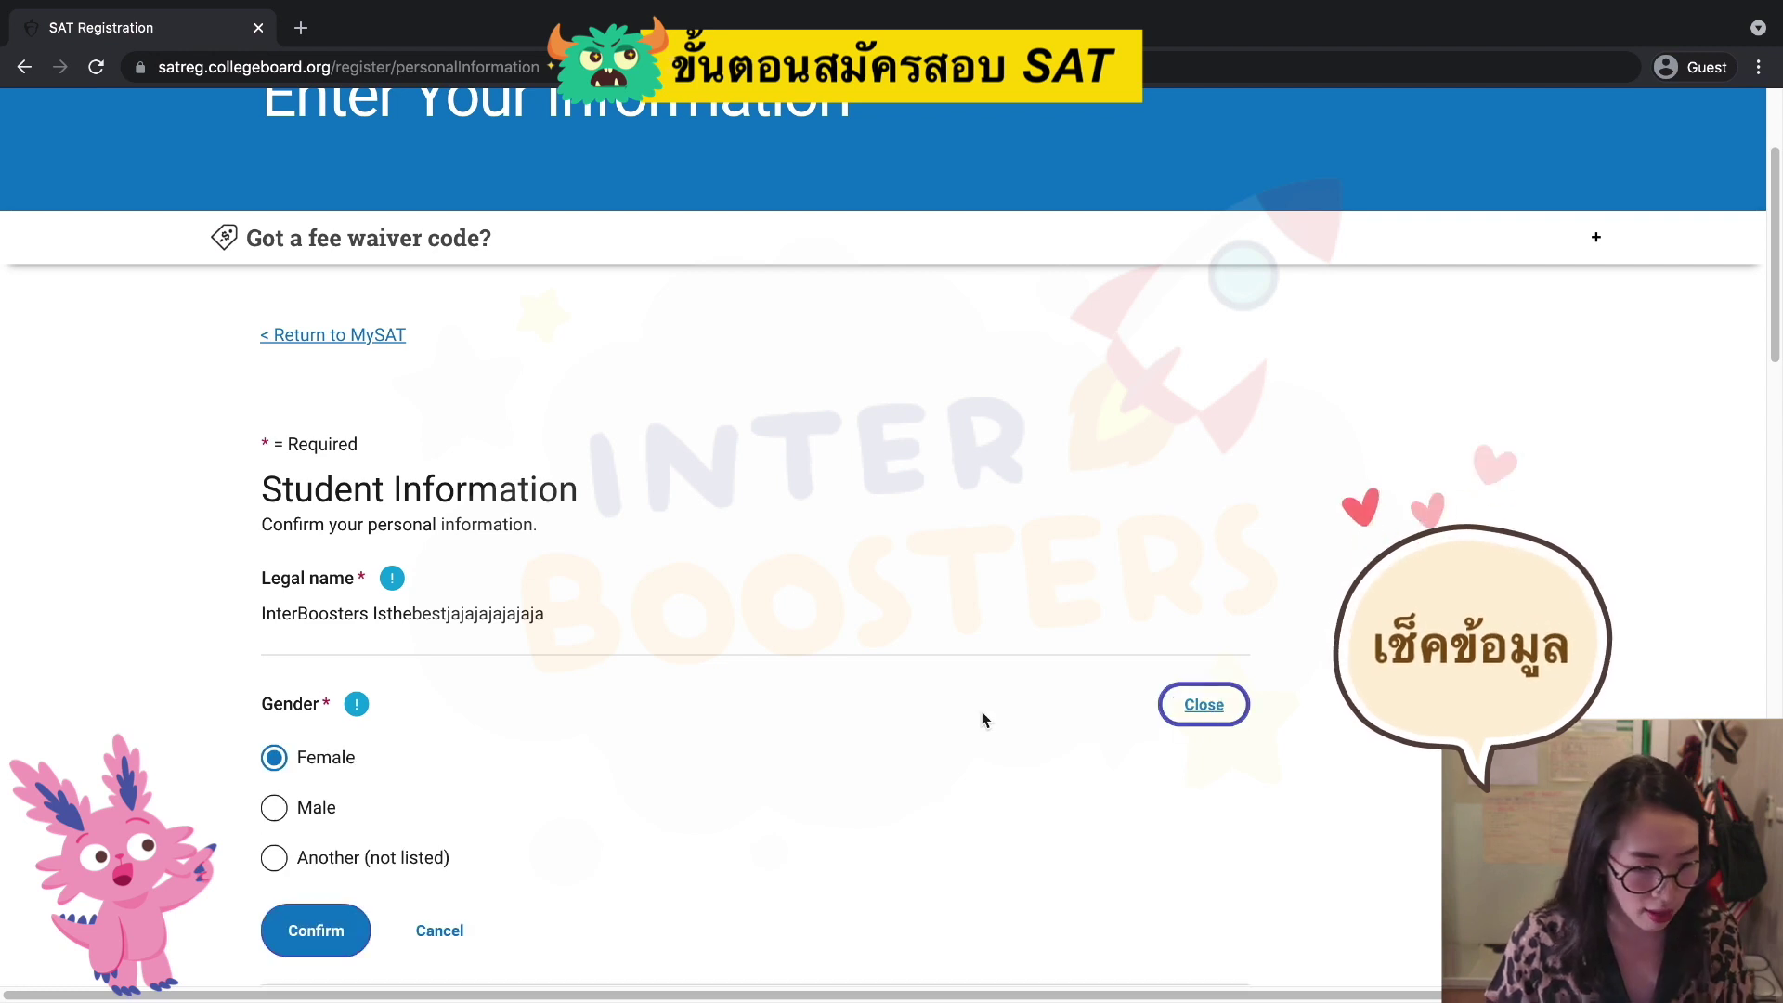
{"action": "scroll", "coordinate": [982, 712], "scroll_direction": "down", "scroll_amount": 3}
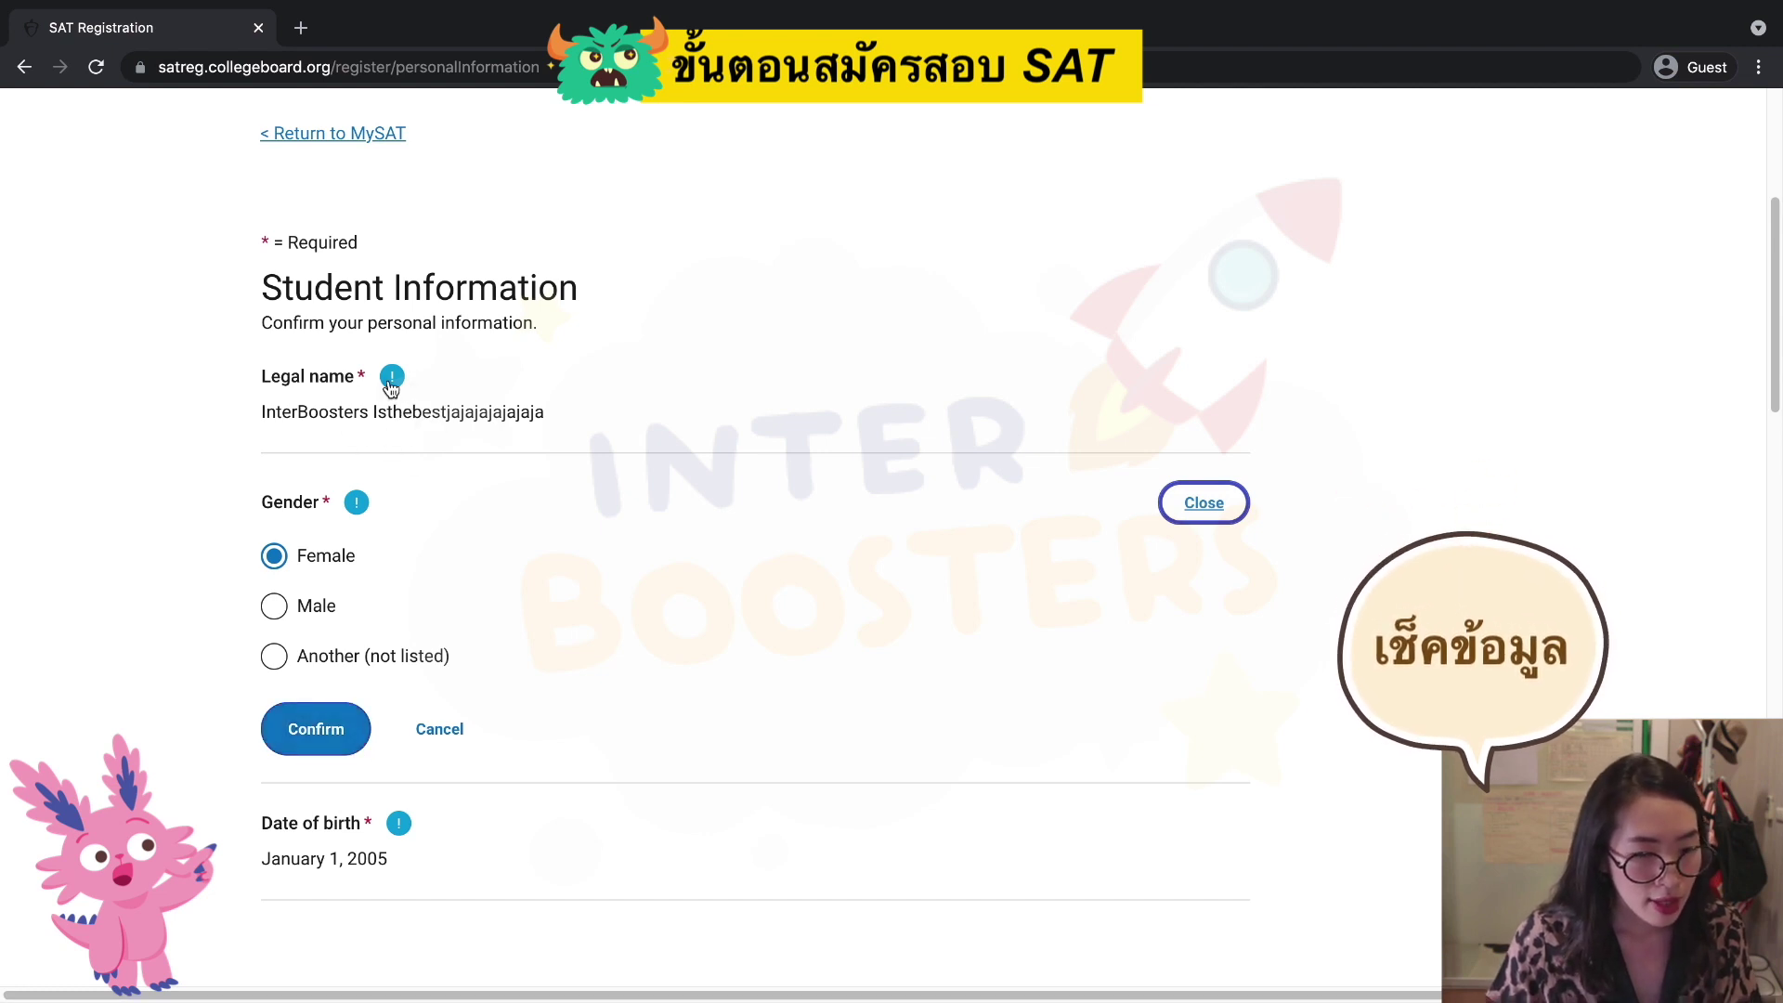
{"action": "left_click", "coordinate": [316, 729]}
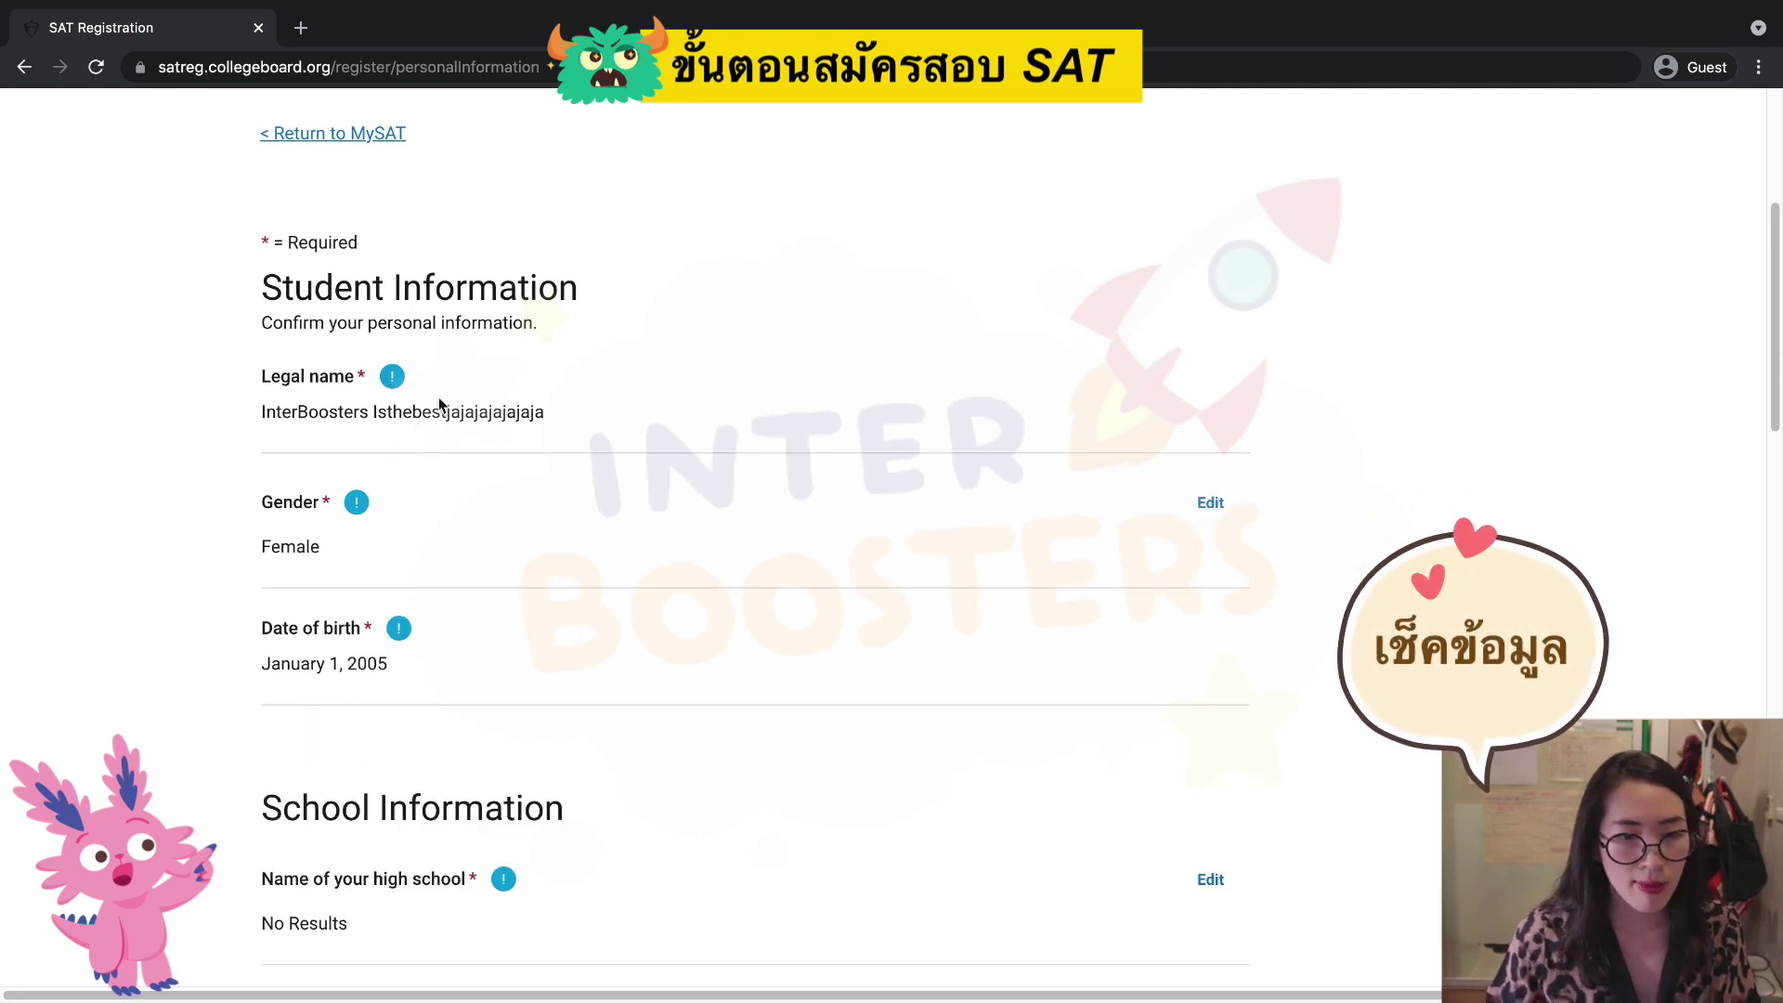
Confirm March 2022 as the expected graduation date.
{"action": "scroll", "coordinate": [611, 459], "scroll_direction": "down", "scroll_amount": 5}
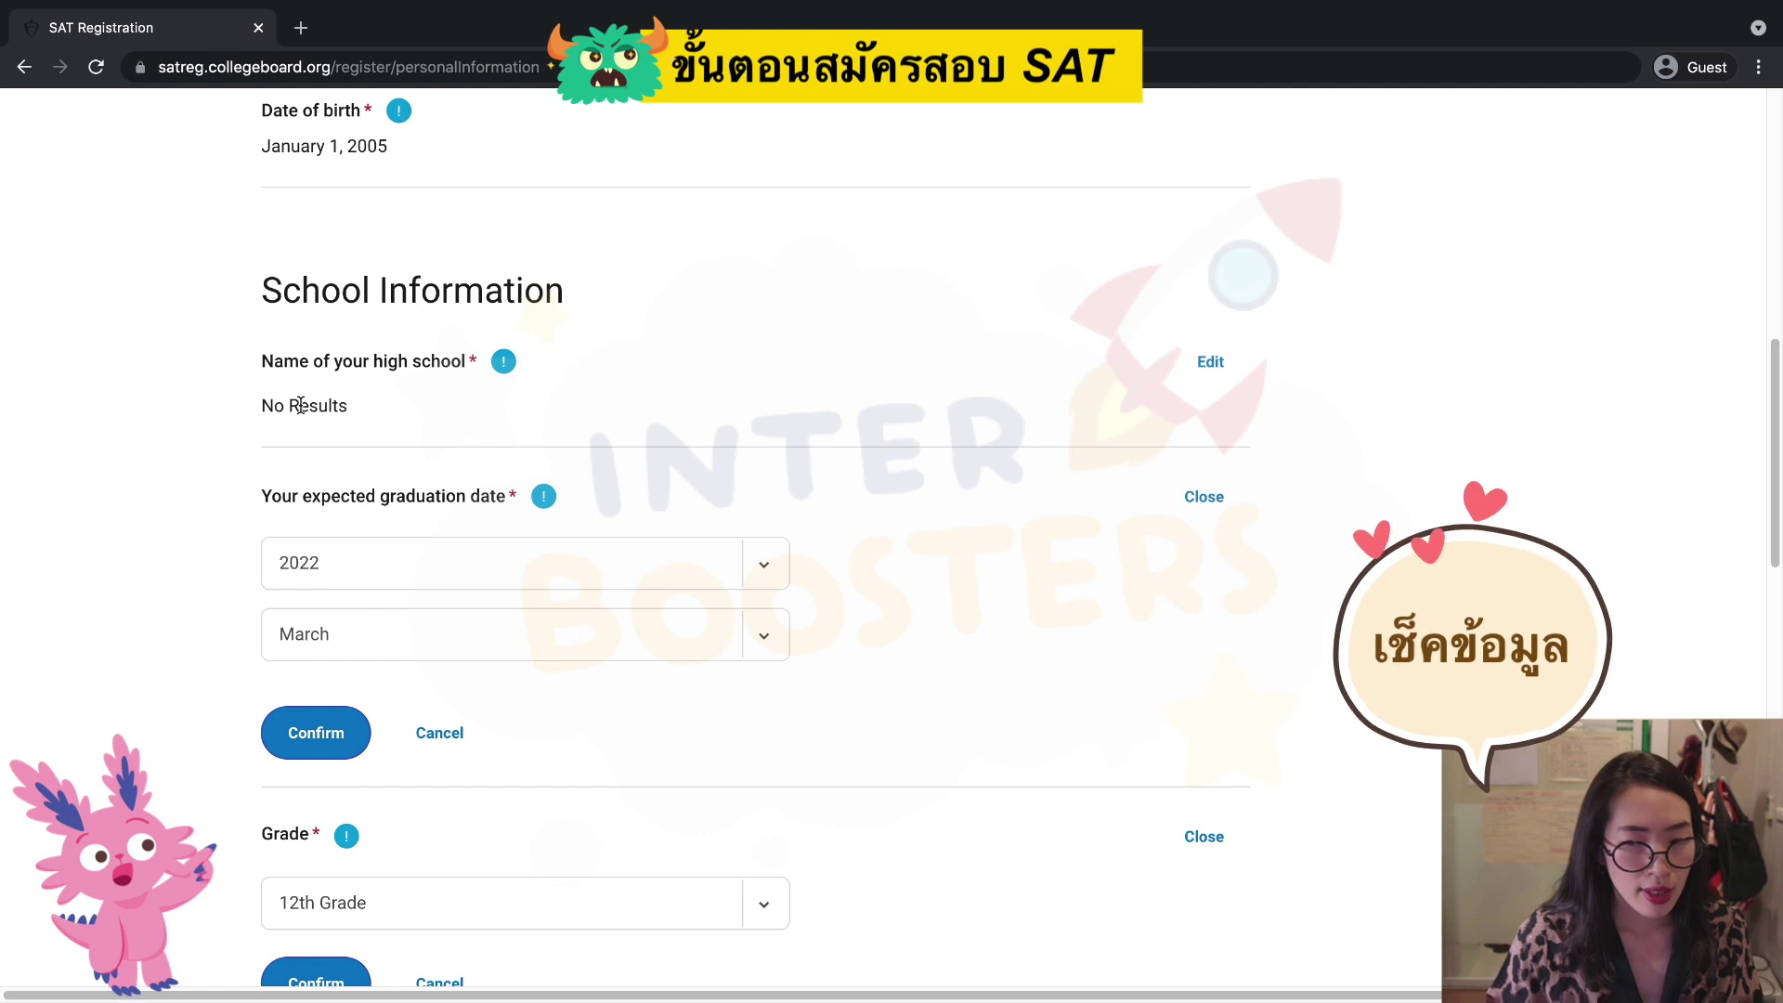
{"action": "scroll", "coordinate": [728, 448], "scroll_direction": "down", "scroll_amount": 1}
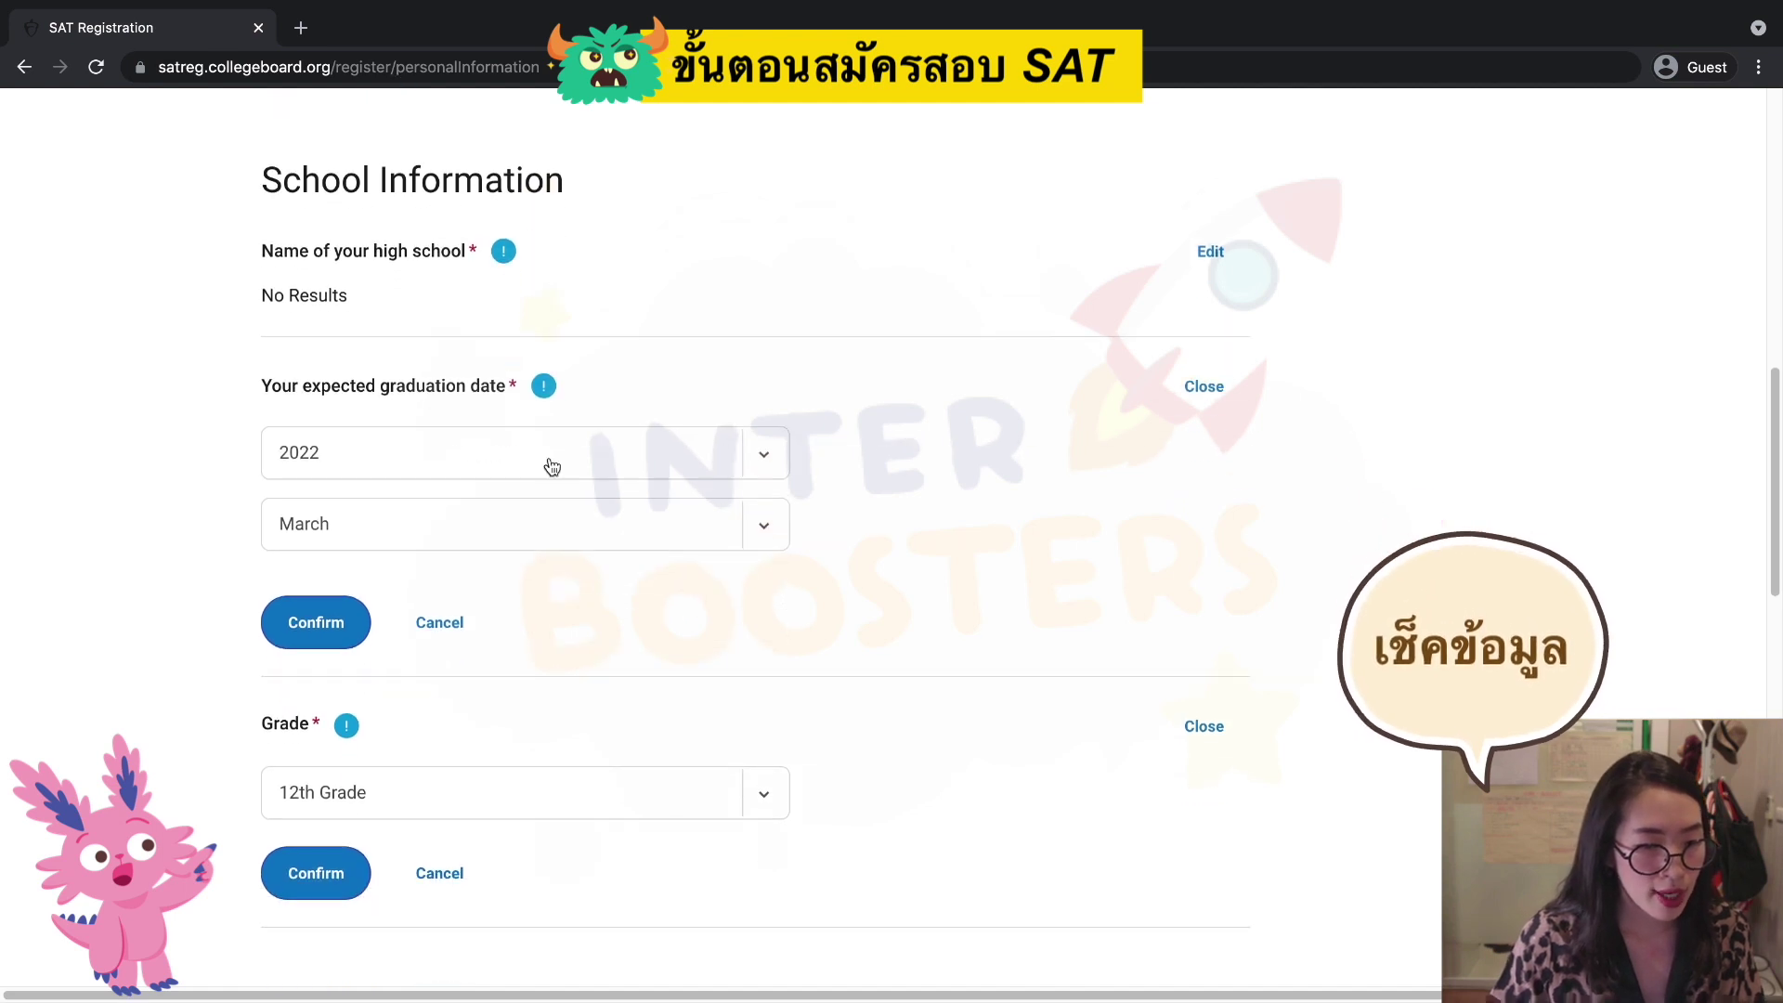
{"action": "left_click", "coordinate": [313, 626]}
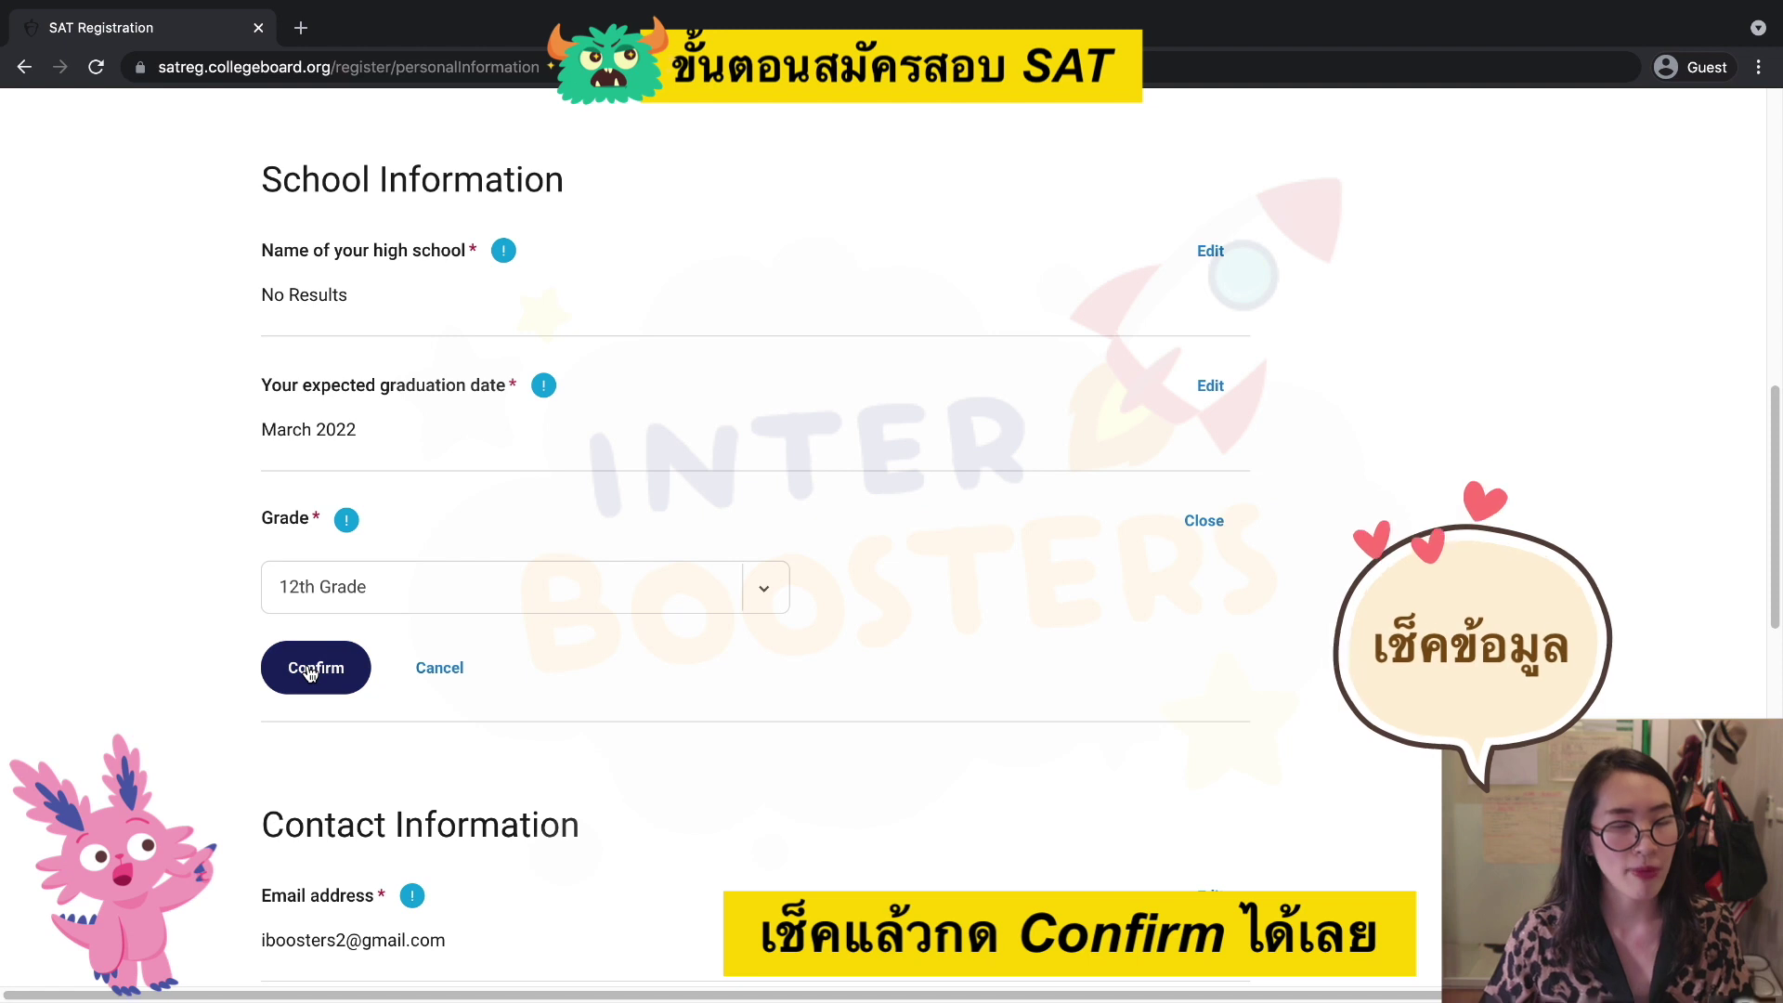
Confirm 12th Grade, then open and cancel the email address edit, leaving it unchanged.
{"action": "left_click", "coordinate": [309, 672]}
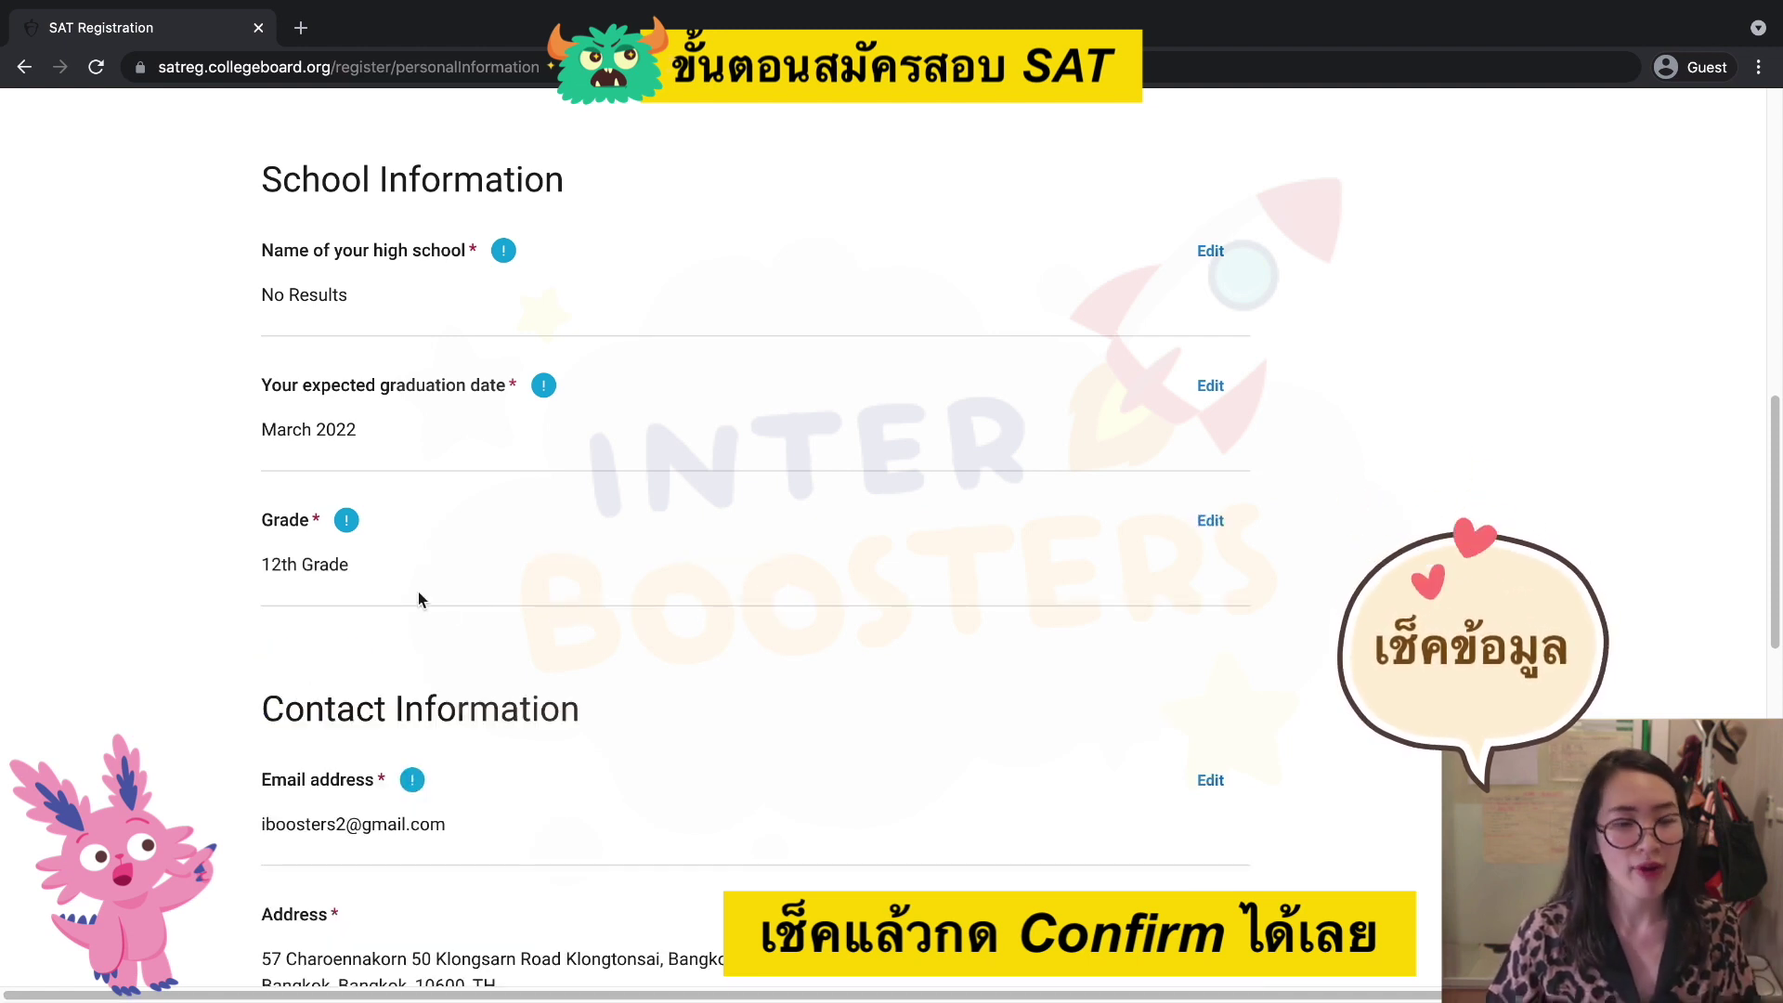
{"action": "scroll", "coordinate": [418, 599], "scroll_direction": "down", "scroll_amount": 4}
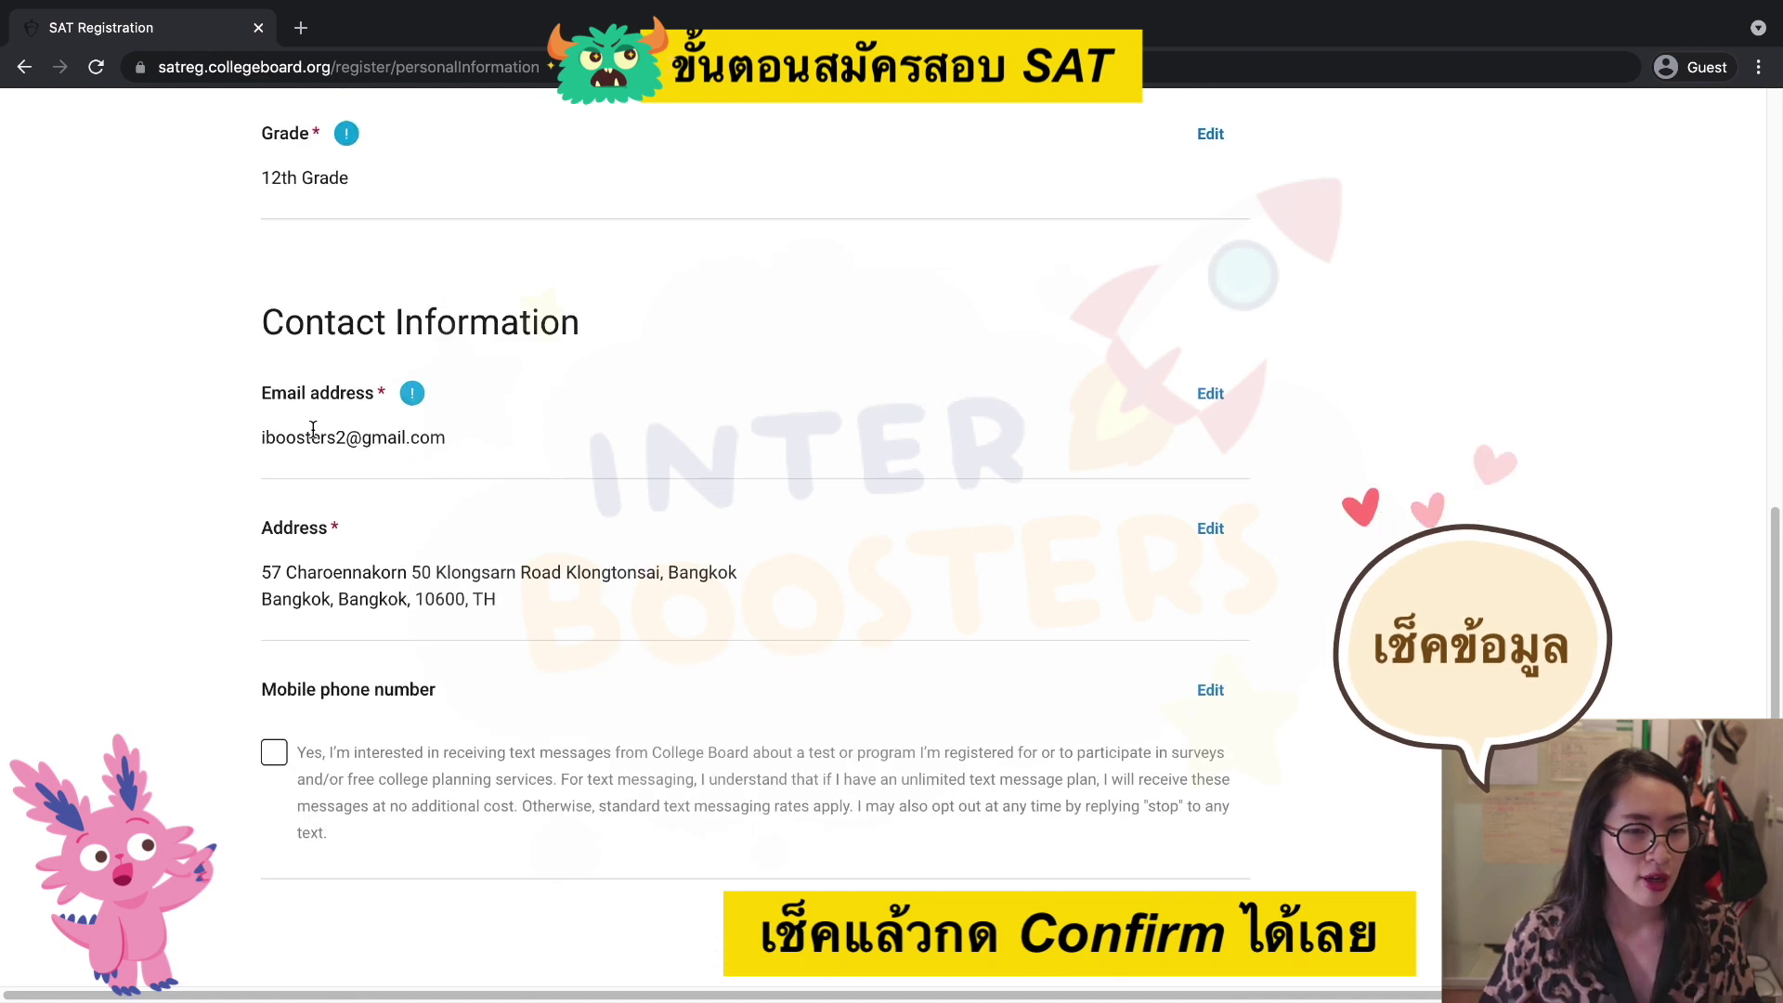
{"action": "scroll", "coordinate": [639, 461], "scroll_direction": "down", "scroll_amount": 2}
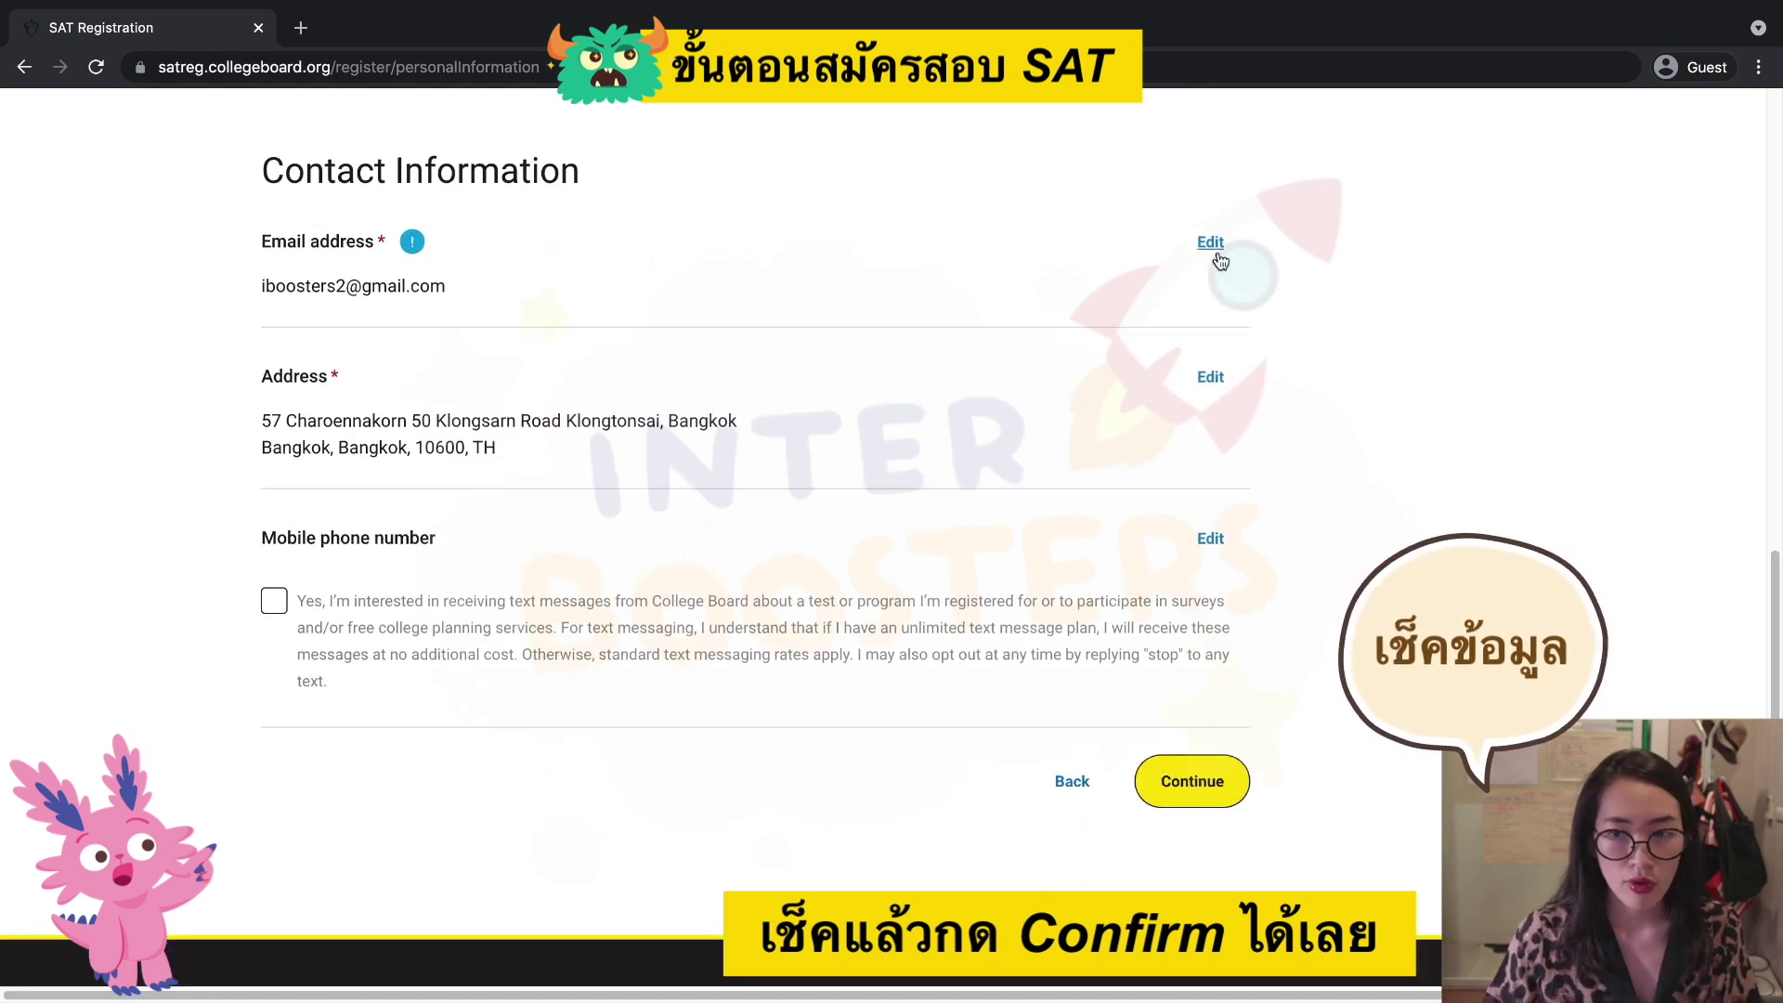
{"action": "left_click", "coordinate": [1210, 243]}
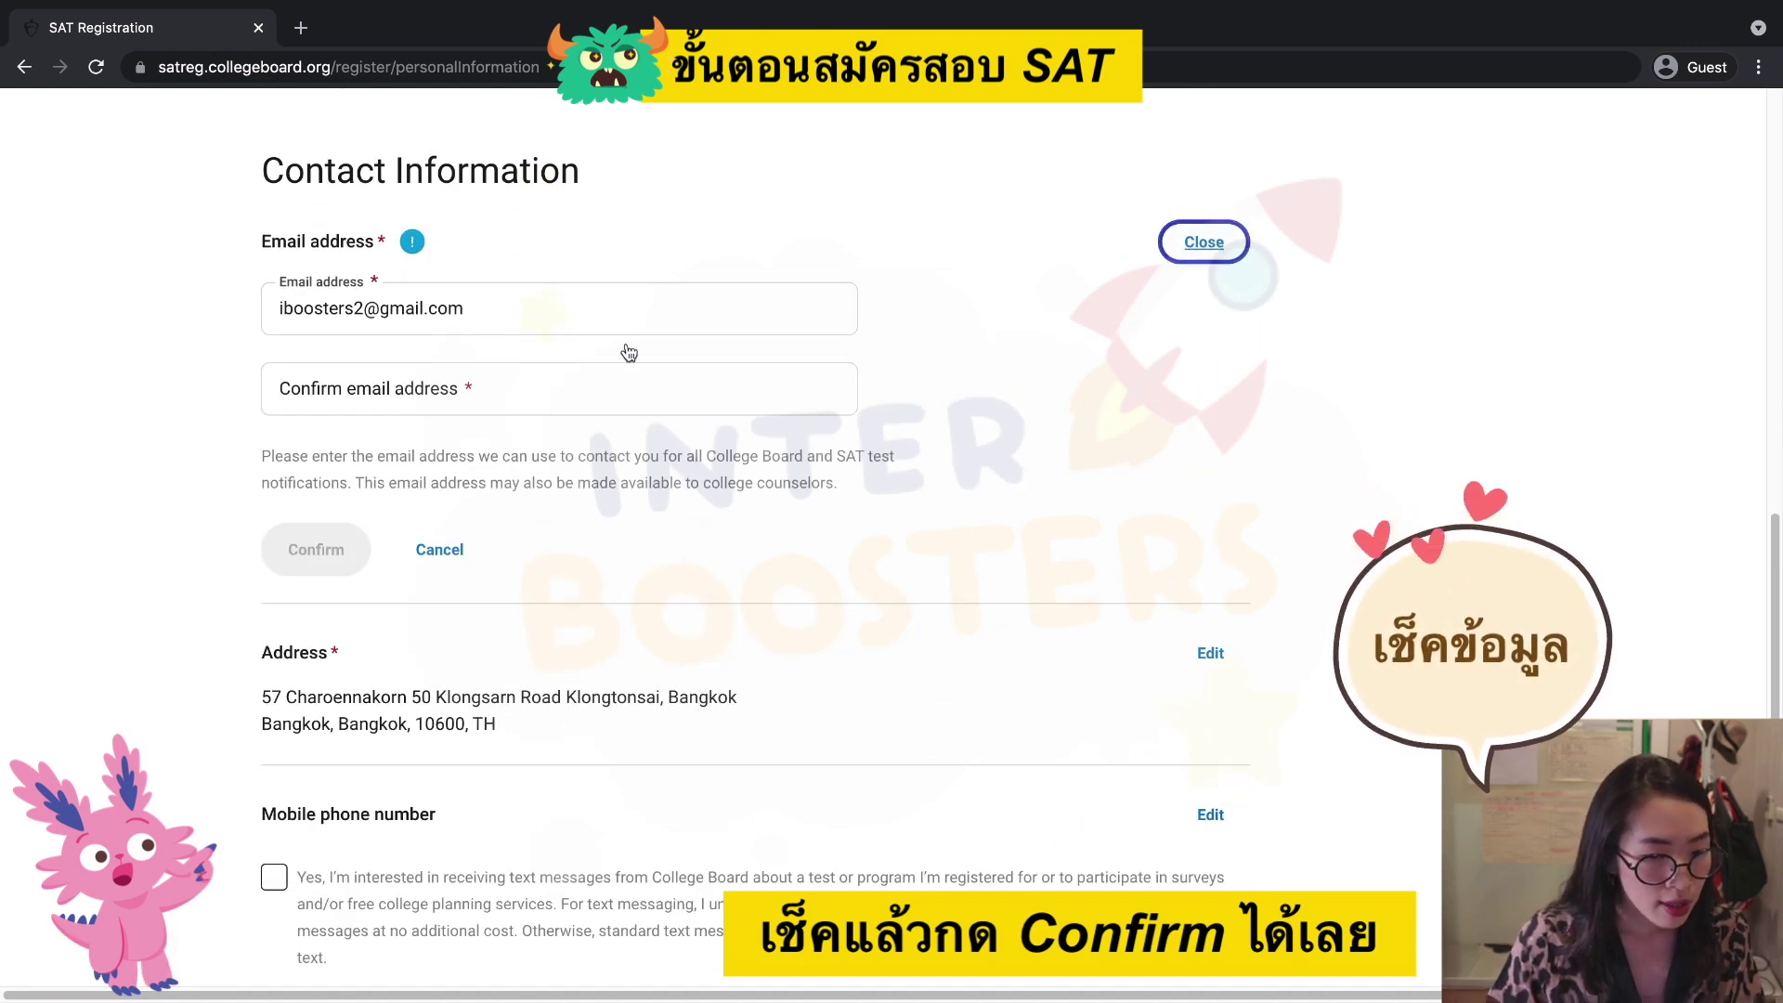
{"action": "left_click", "coordinate": [439, 551]}
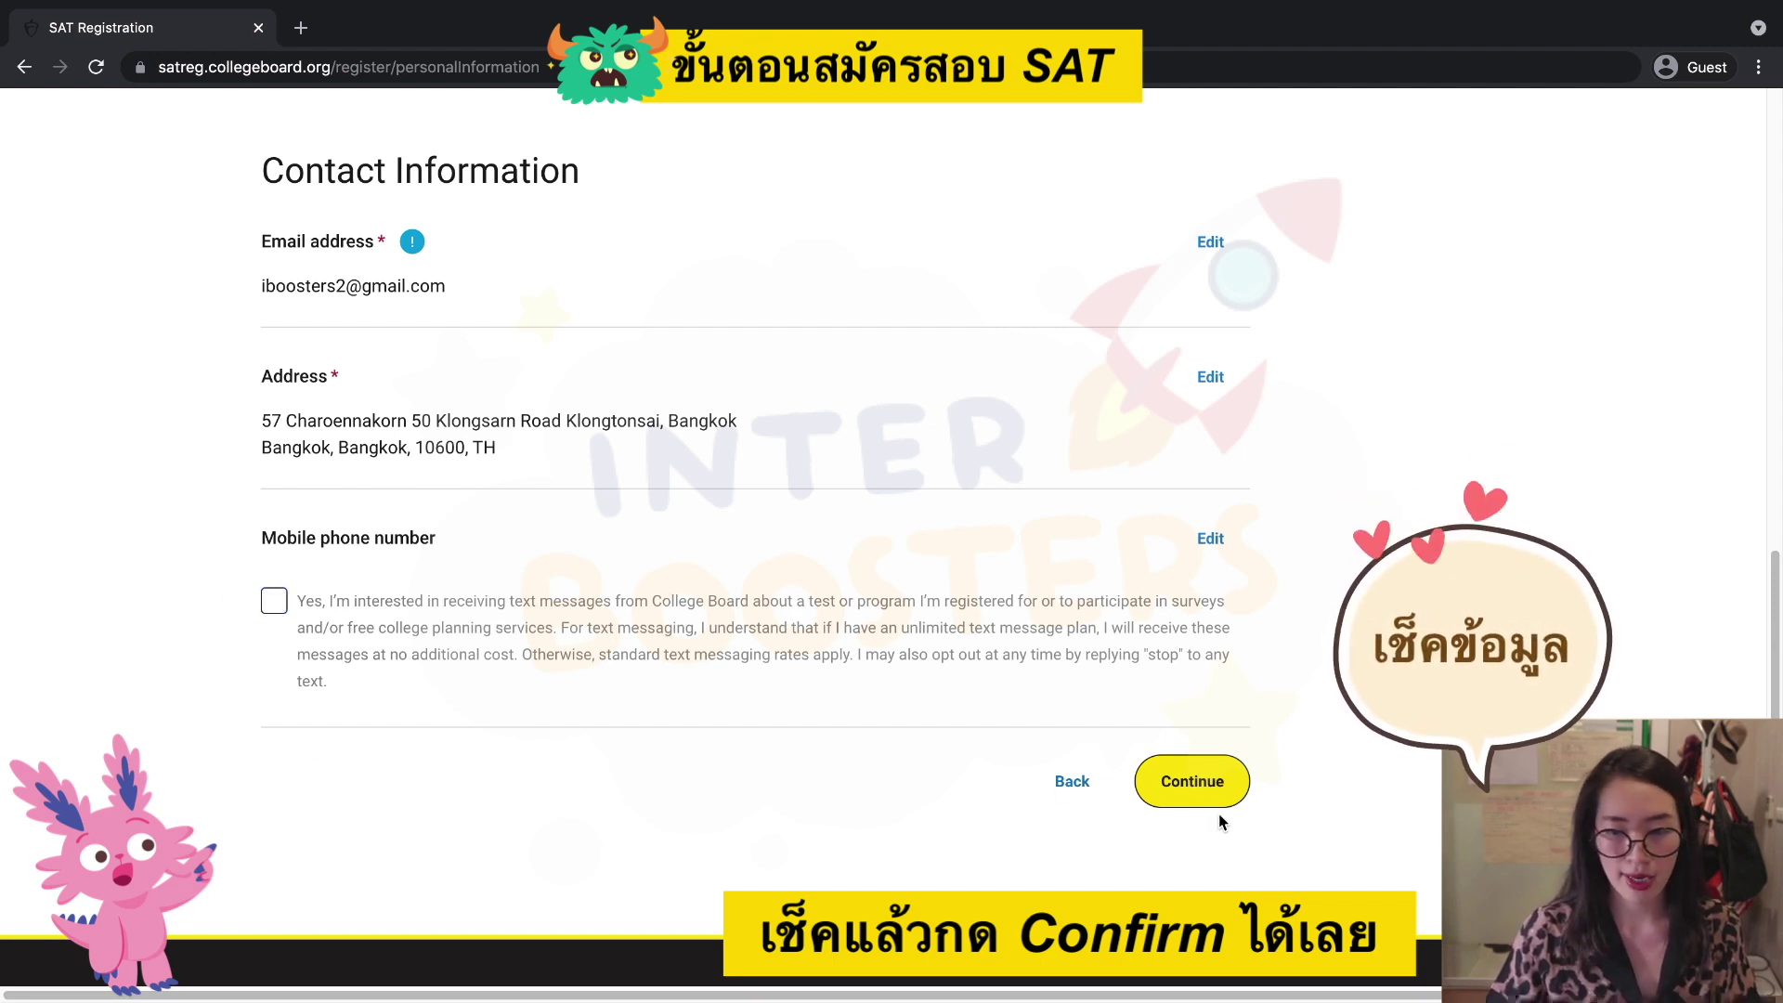
Submit the information page and scroll to review the required-fields error.
{"action": "left_click", "coordinate": [1189, 780]}
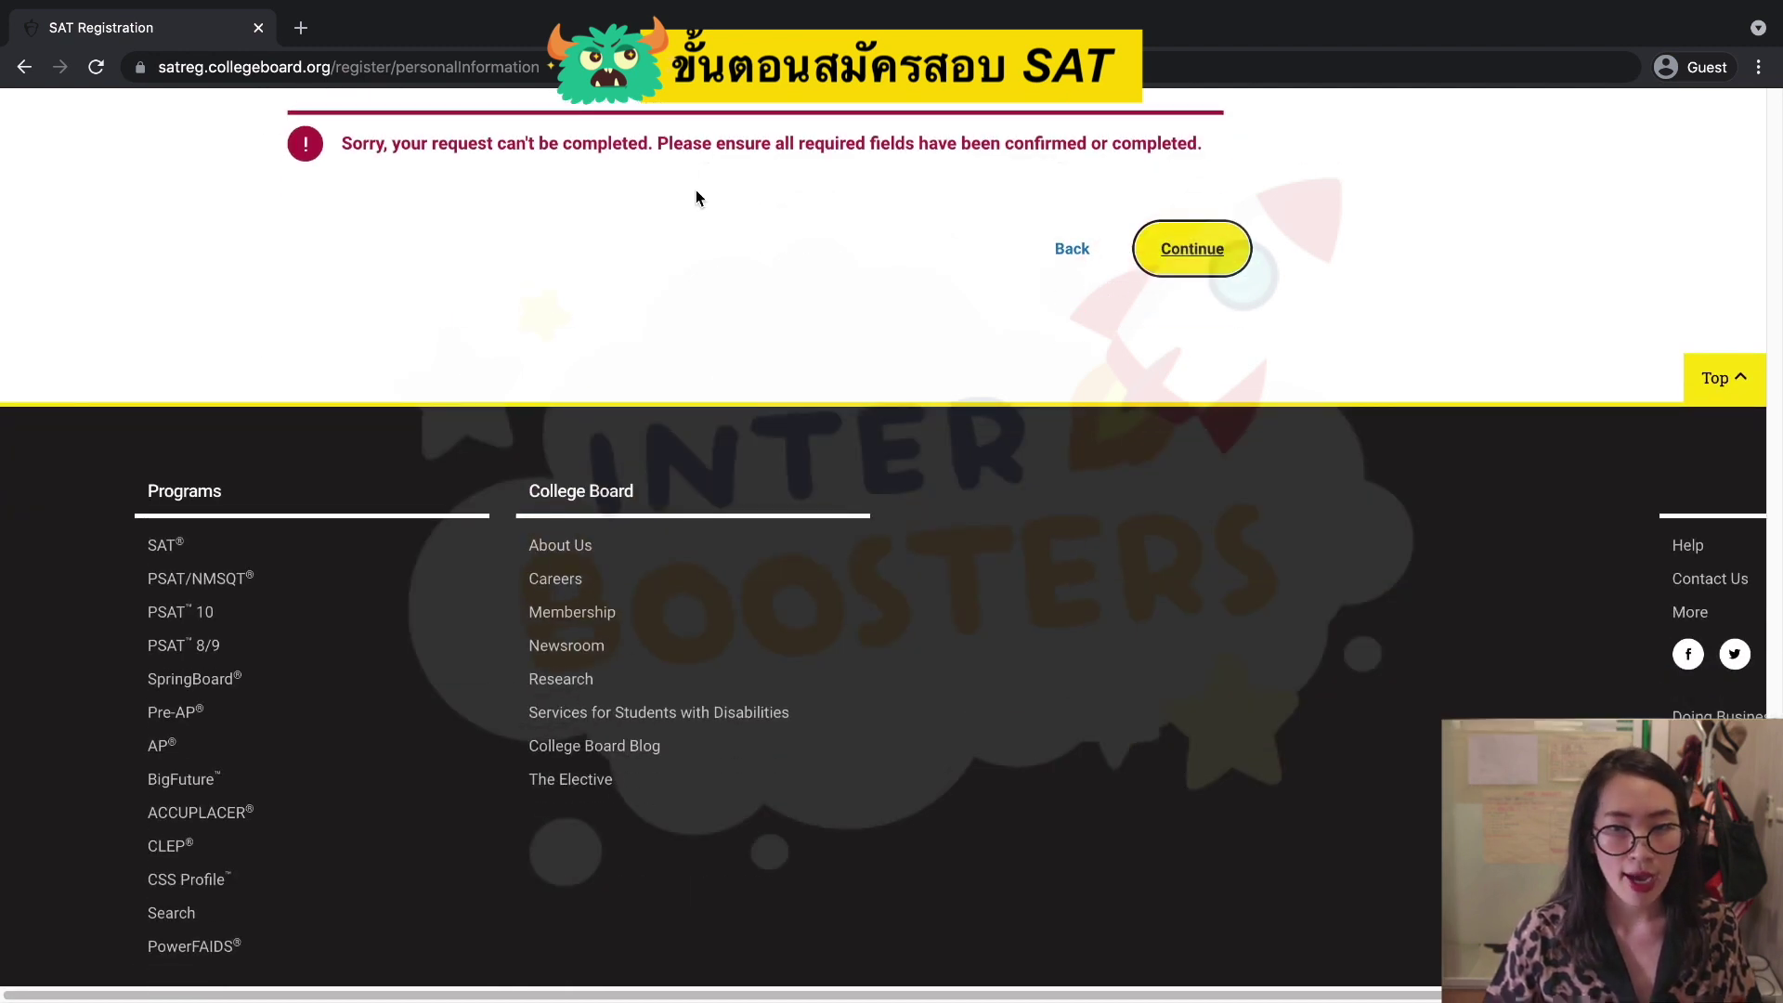
{"action": "scroll", "coordinate": [870, 218], "scroll_direction": "up", "scroll_amount": 15}
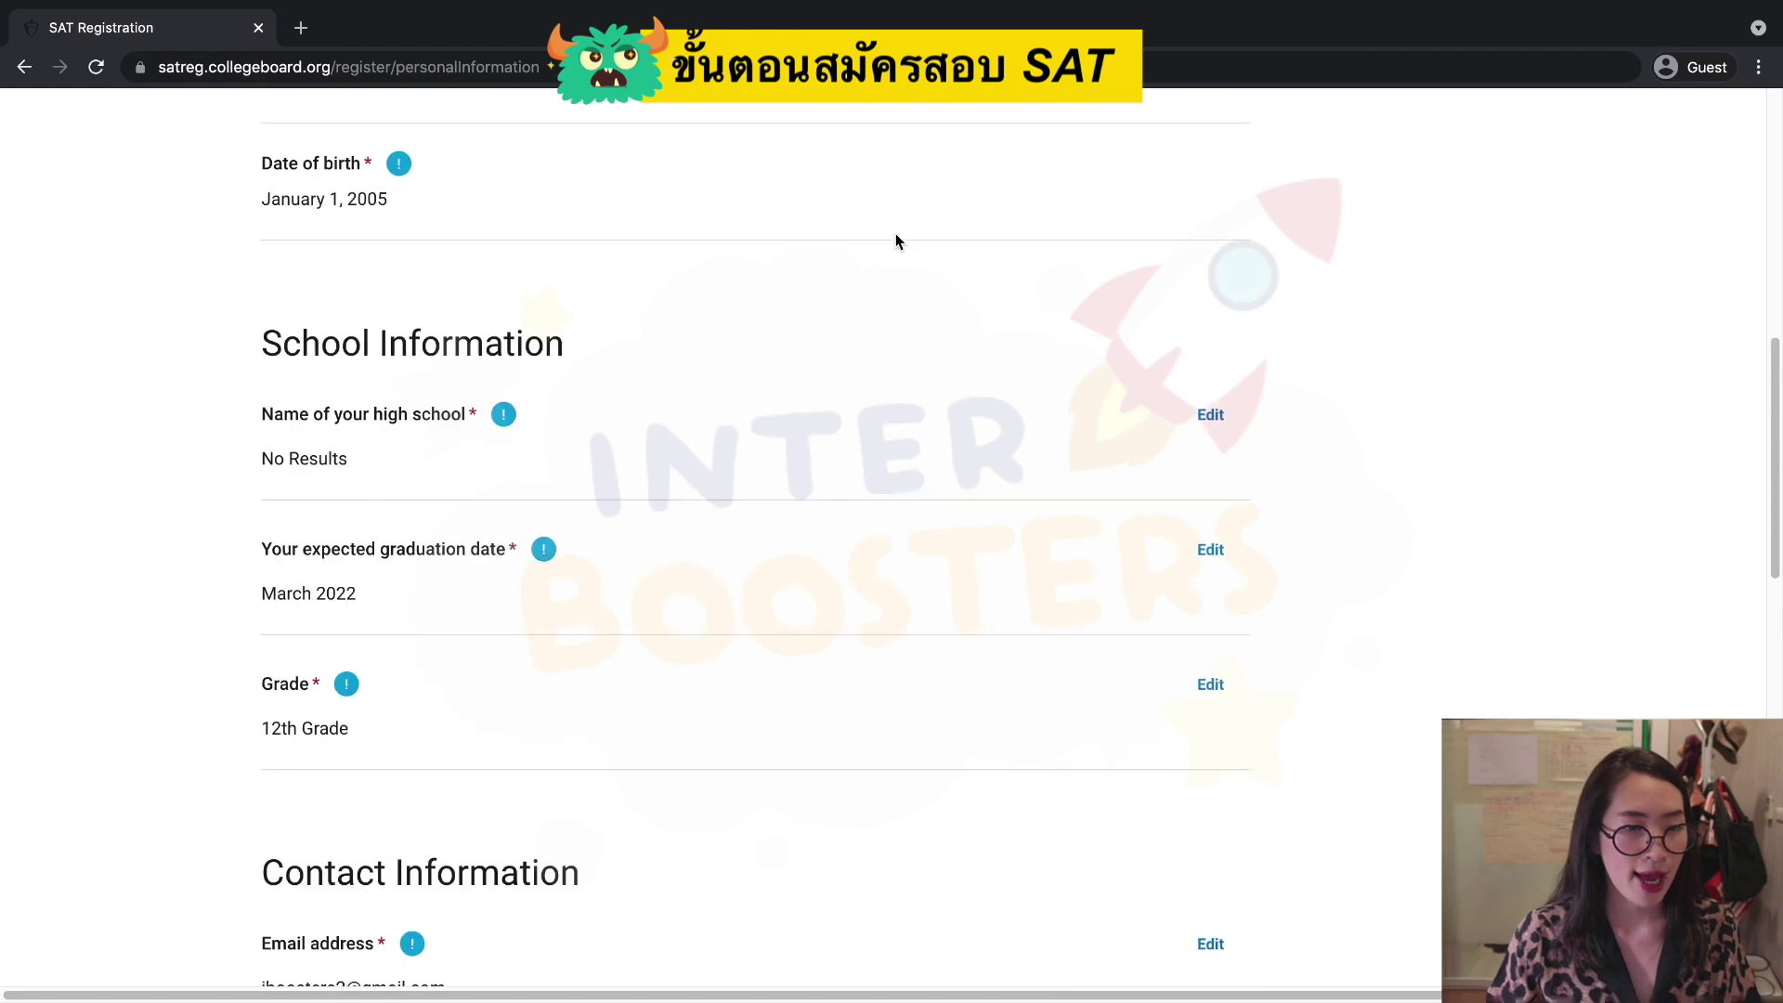
{"action": "scroll", "coordinate": [895, 241], "scroll_direction": "up", "scroll_amount": 8}
{"action": "scroll", "coordinate": [954, 358], "scroll_direction": "down", "scroll_amount": 2}
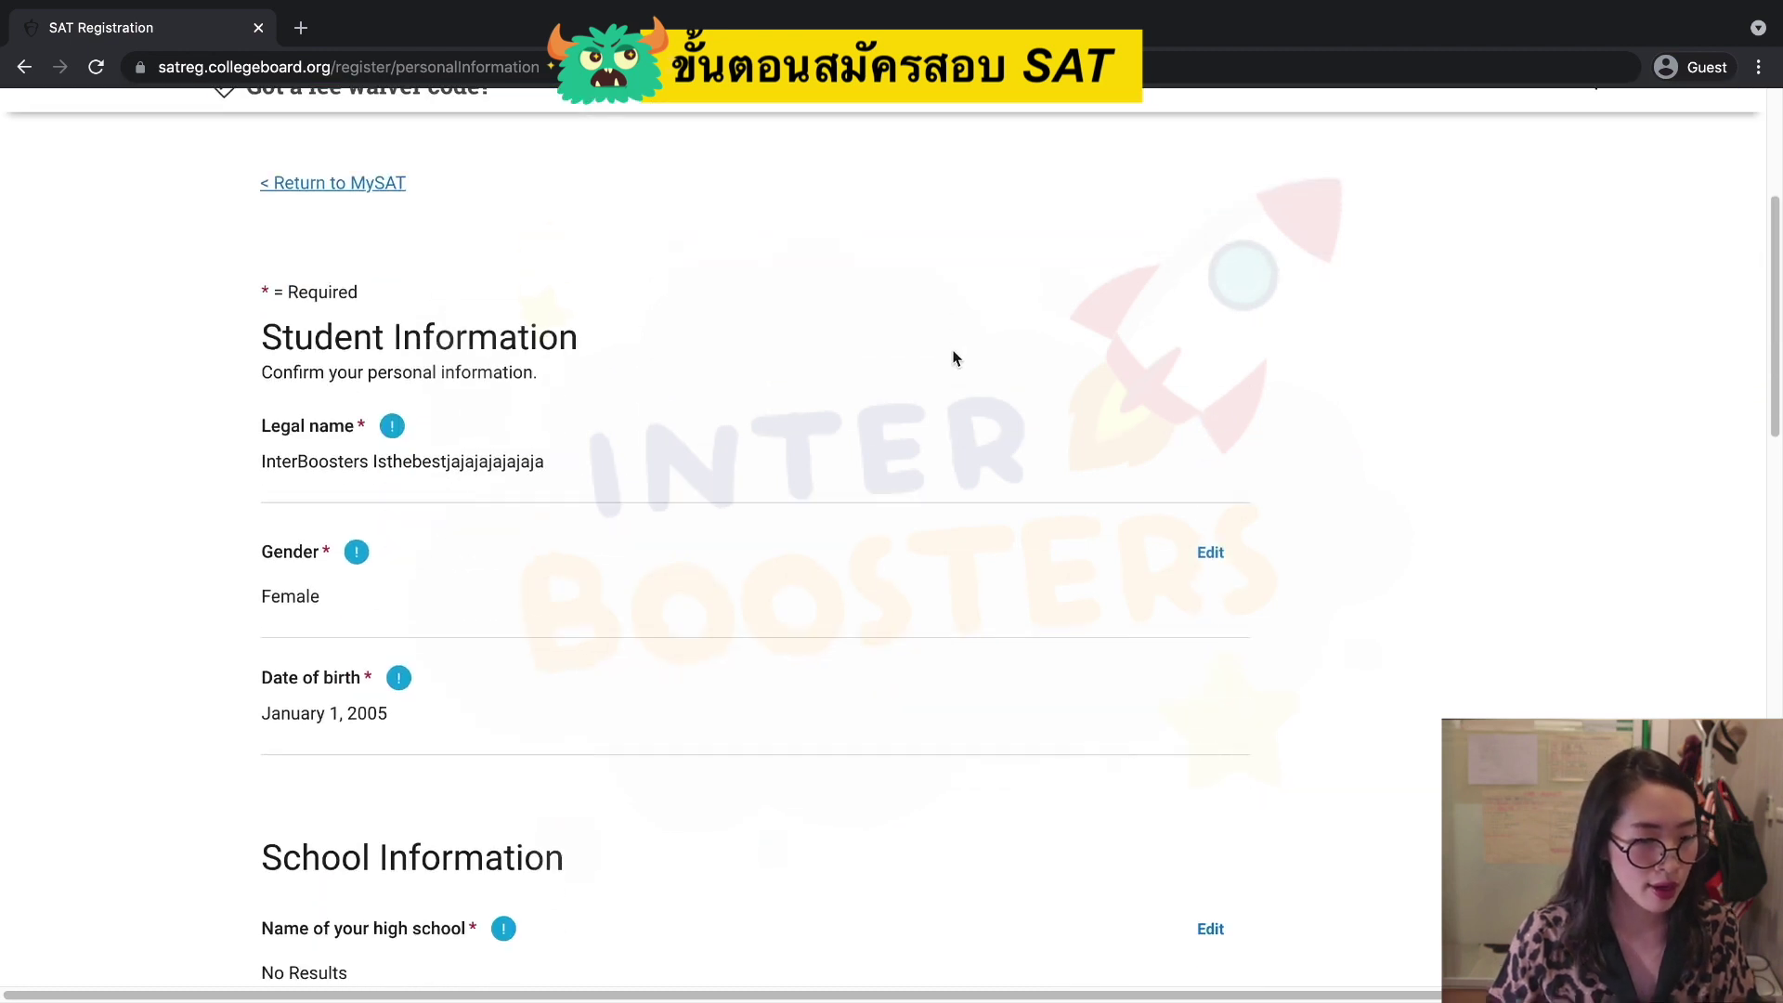
{"action": "scroll", "coordinate": [953, 358], "scroll_direction": "down", "scroll_amount": 7}
{"action": "scroll", "coordinate": [953, 362], "scroll_direction": "down", "scroll_amount": 10}
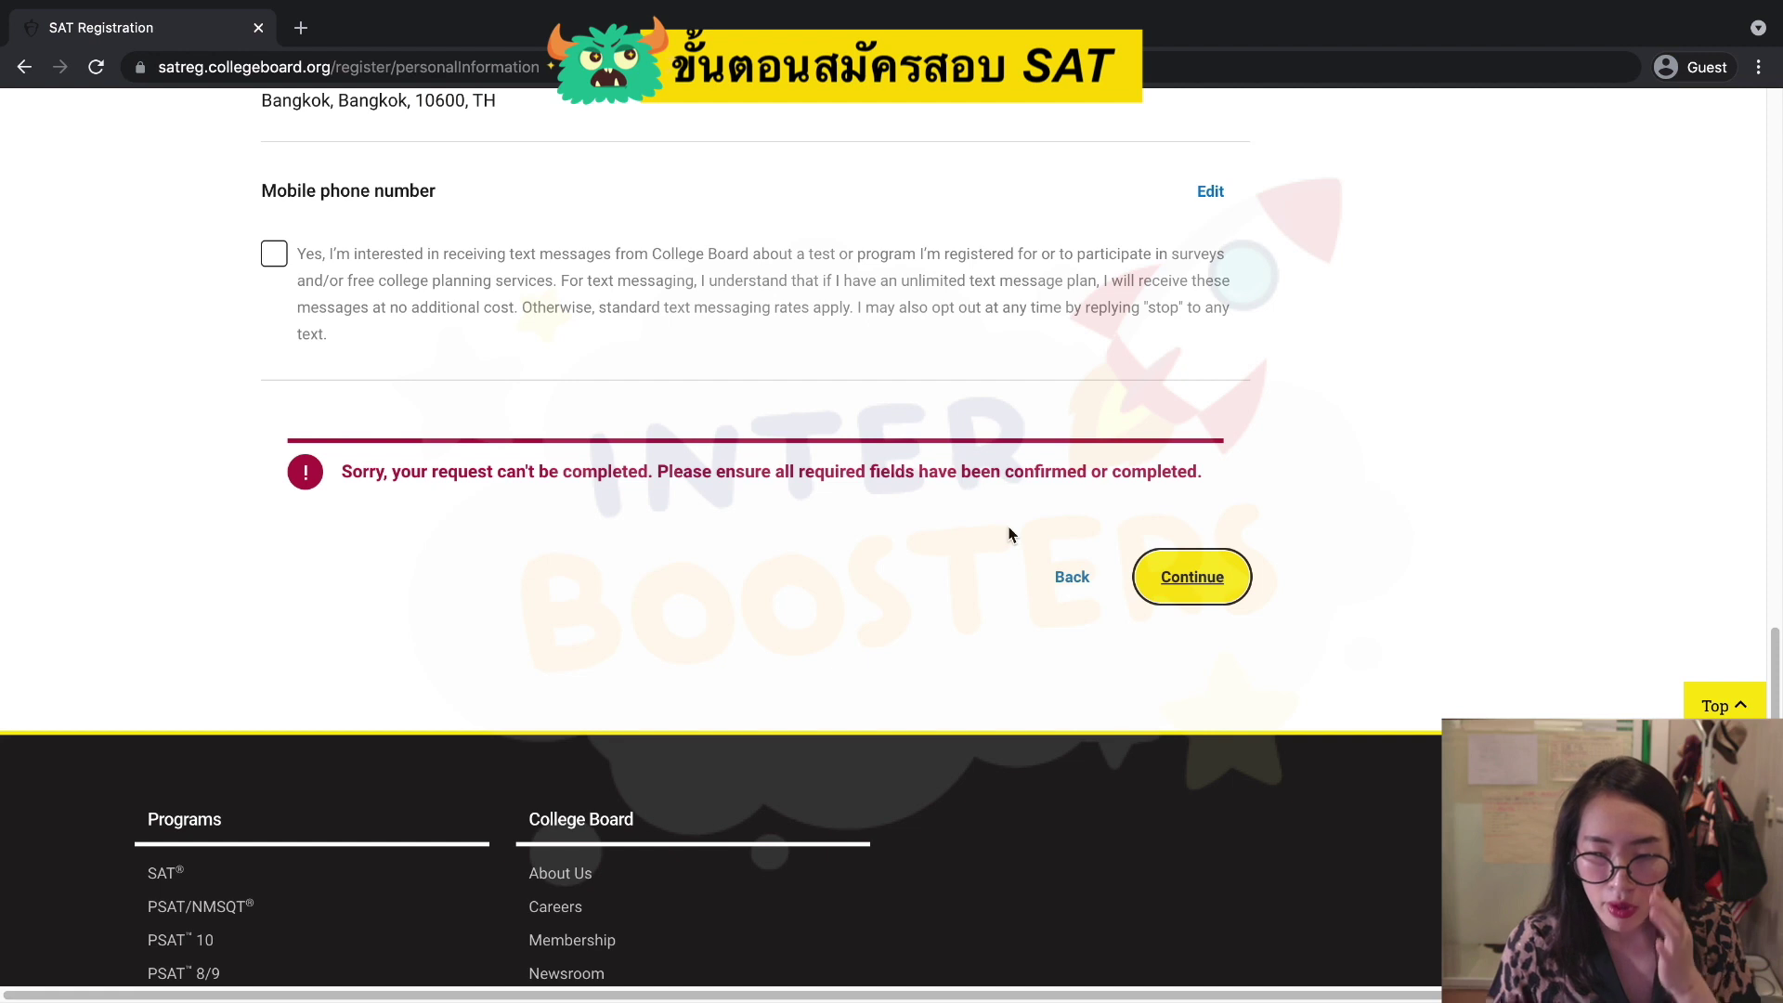
Edit the high school entry, mark it as outside the United States, and start a school search.
{"action": "scroll", "coordinate": [1011, 534], "scroll_direction": "up", "scroll_amount": 8}
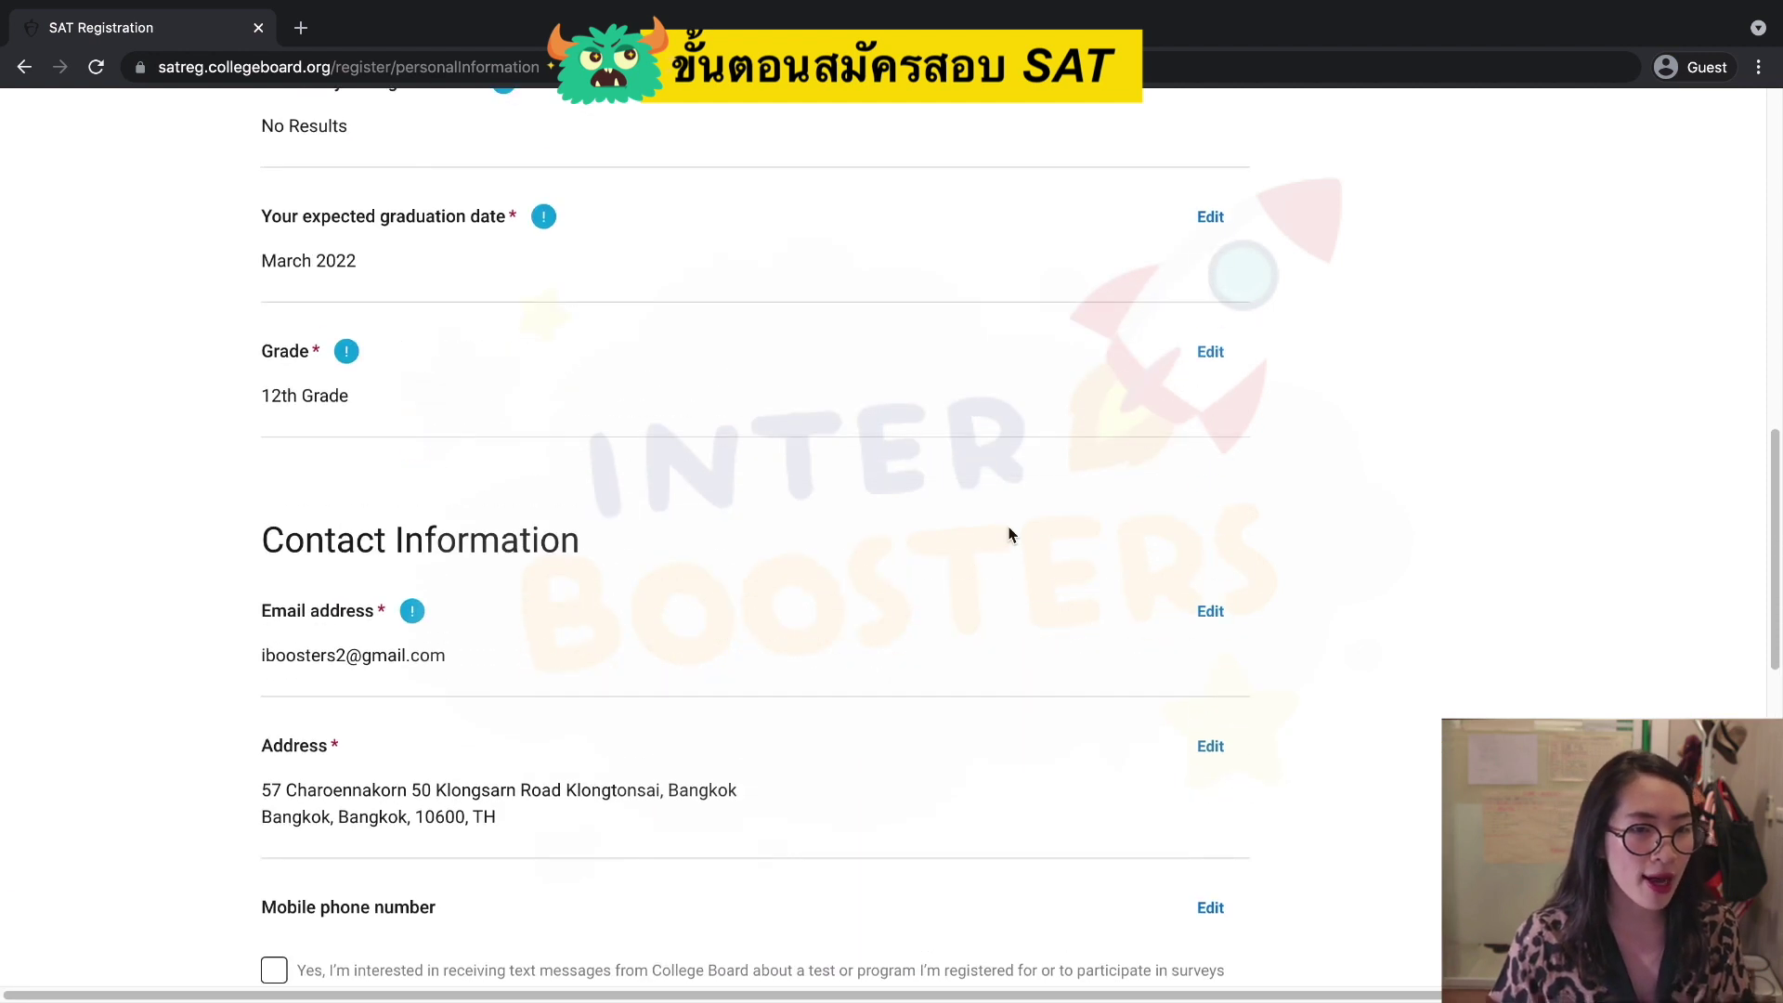
{"action": "scroll", "coordinate": [1011, 534], "scroll_direction": "up", "scroll_amount": 4}
{"action": "left_click", "coordinate": [1198, 433]}
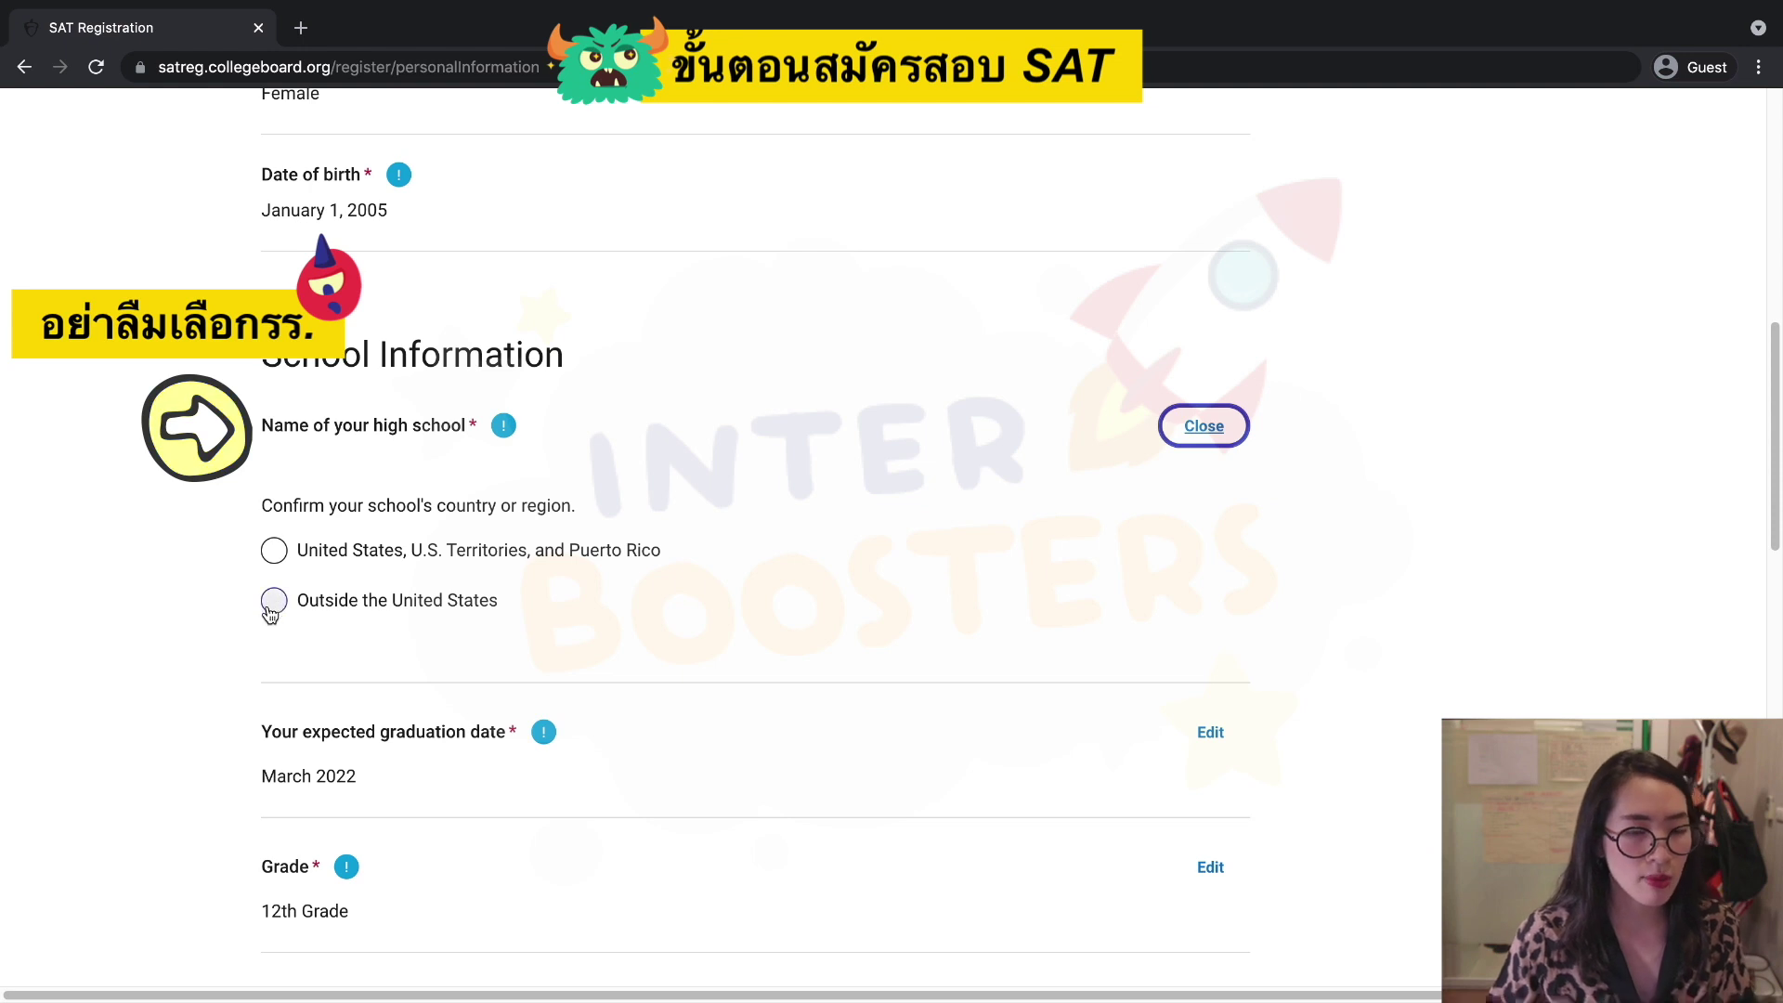
{"action": "left_click", "coordinate": [273, 603]}
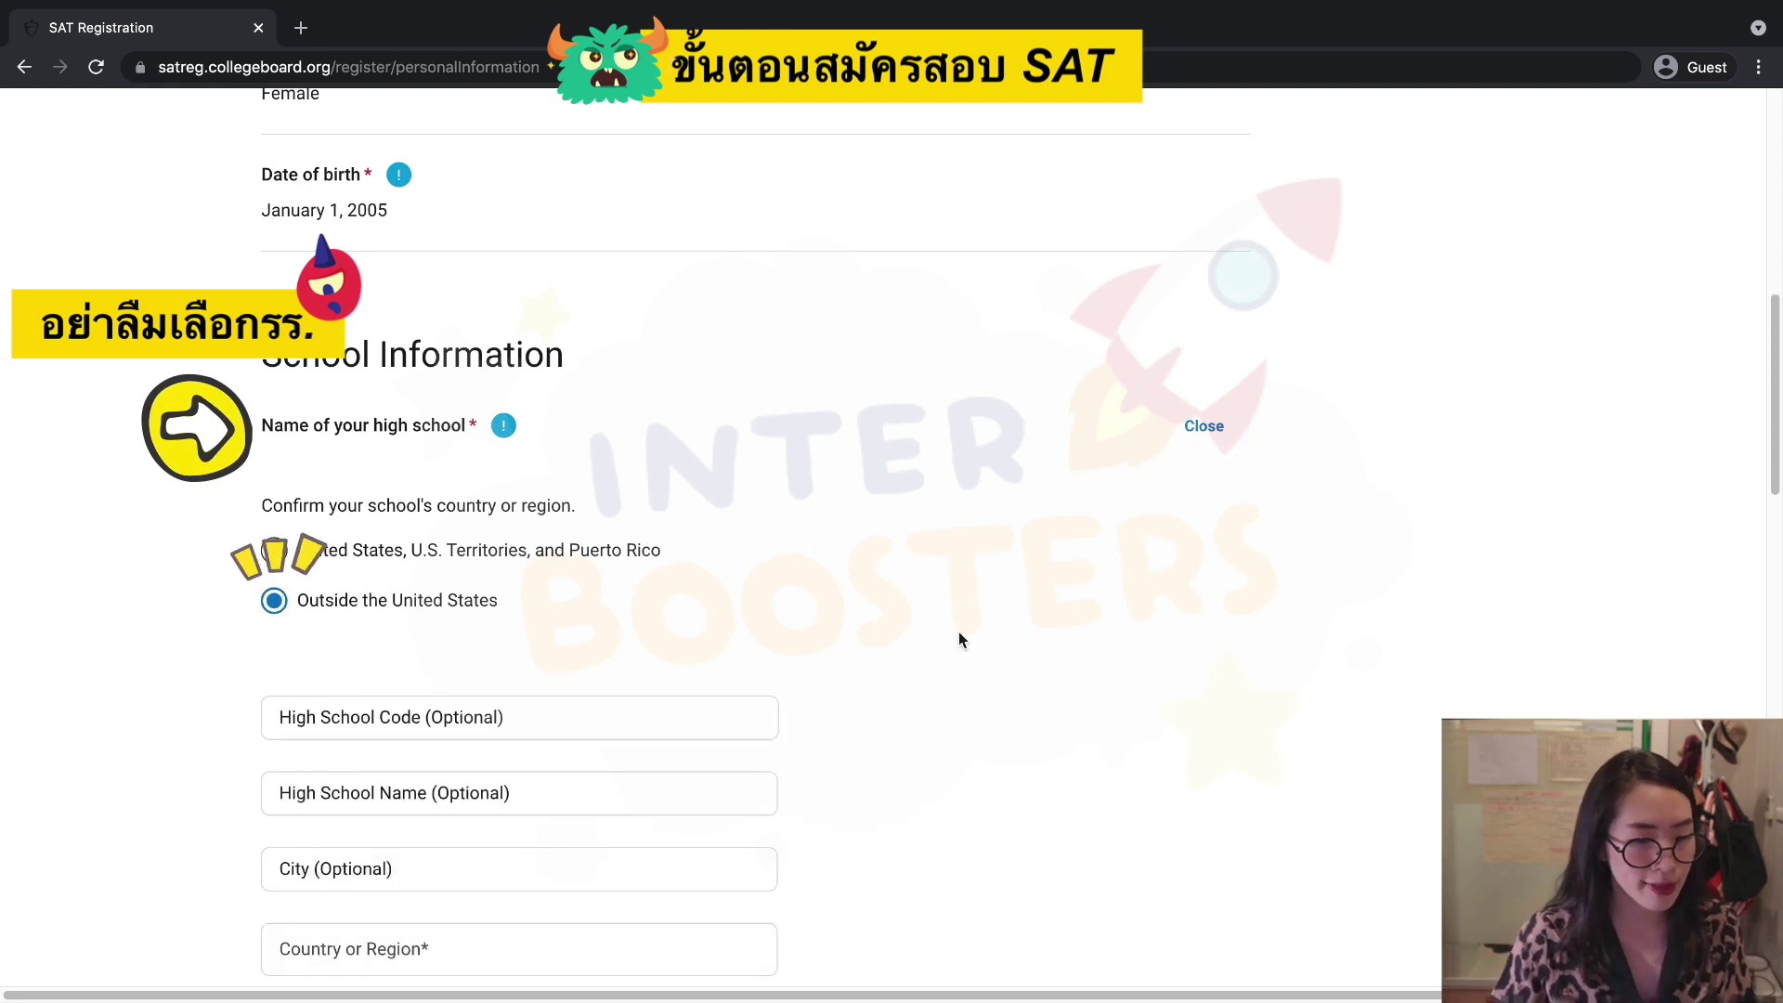
{"action": "scroll", "coordinate": [960, 639], "scroll_direction": "down", "scroll_amount": 1}
{"action": "scroll", "coordinate": [961, 639], "scroll_direction": "down", "scroll_amount": 2}
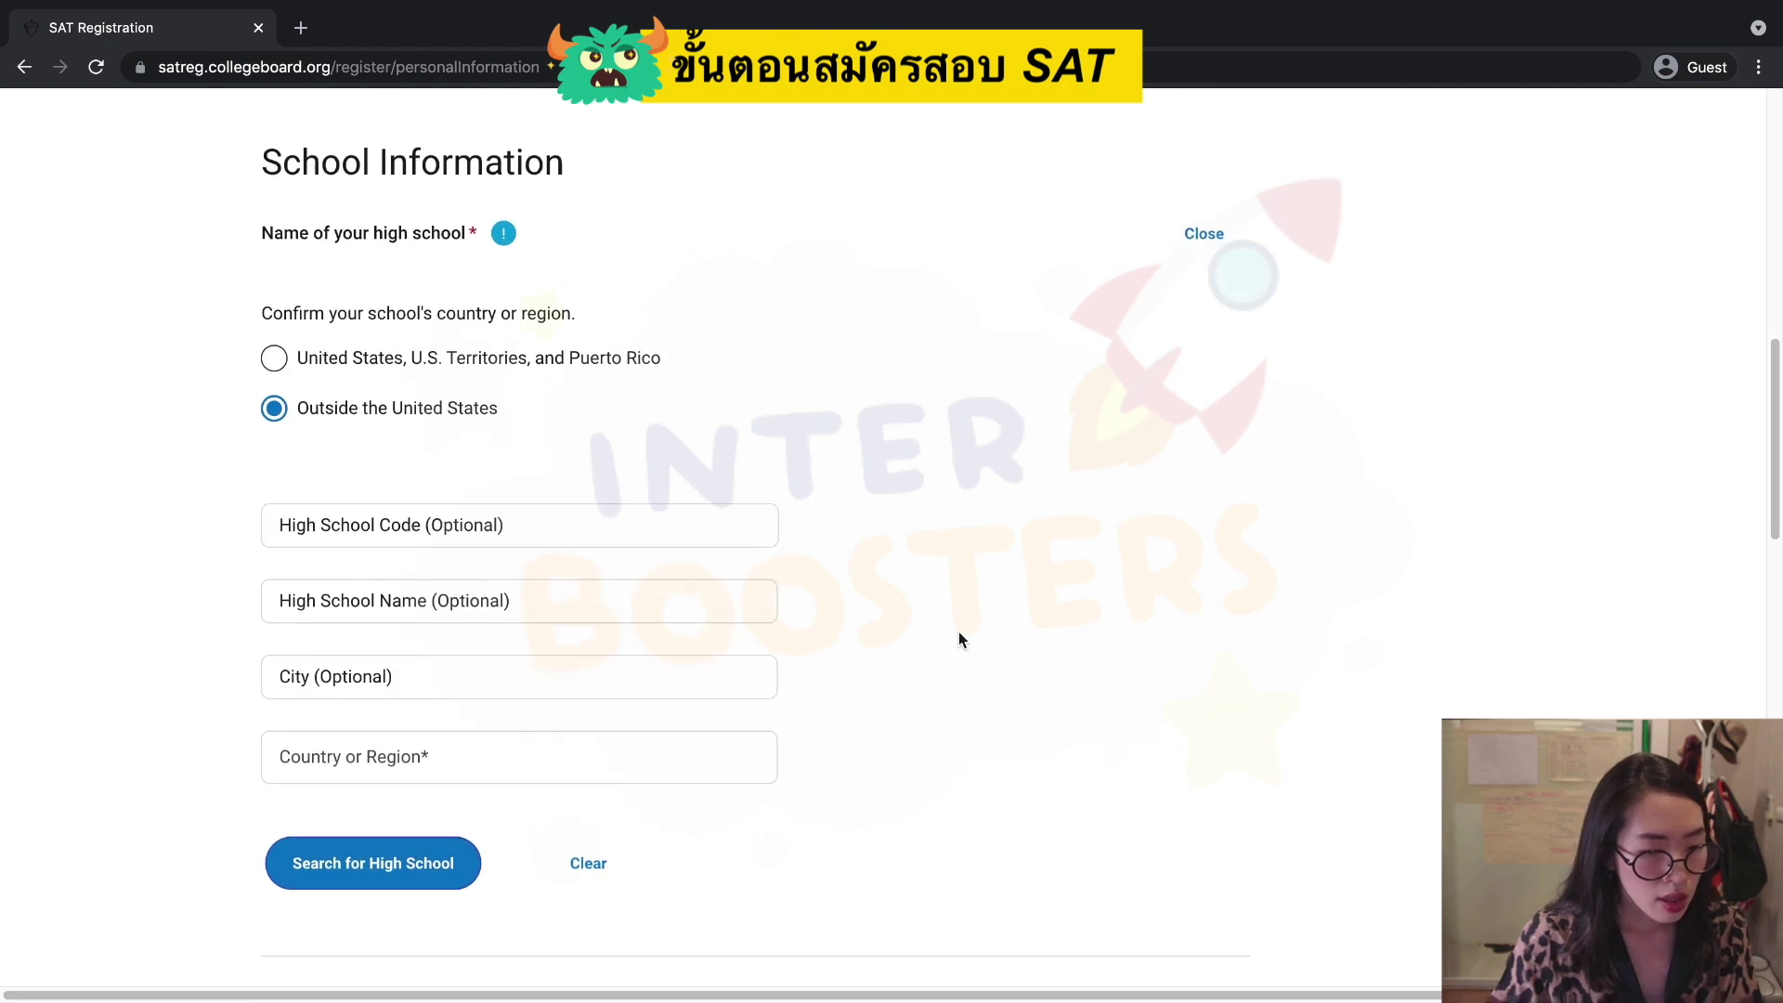
{"action": "scroll", "coordinate": [960, 638], "scroll_direction": "down", "scroll_amount": 2}
{"action": "scroll", "coordinate": [960, 639], "scroll_direction": "down", "scroll_amount": 1}
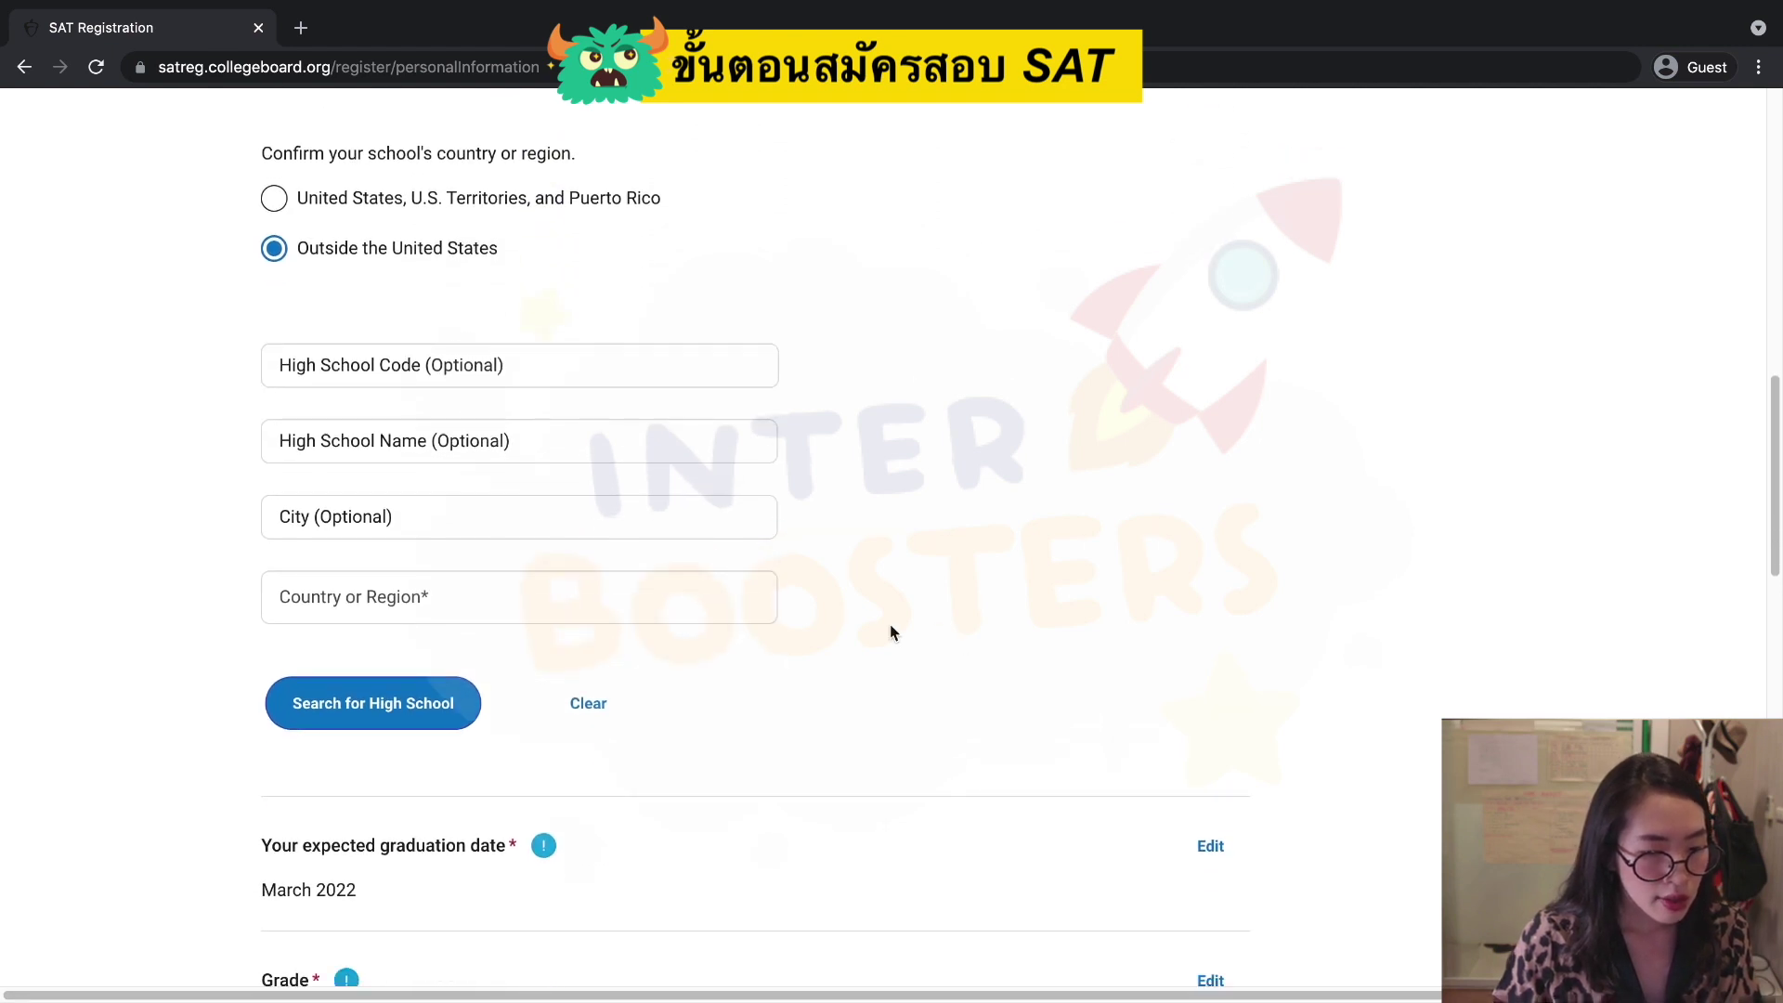
{"action": "left_click", "coordinate": [353, 711]}
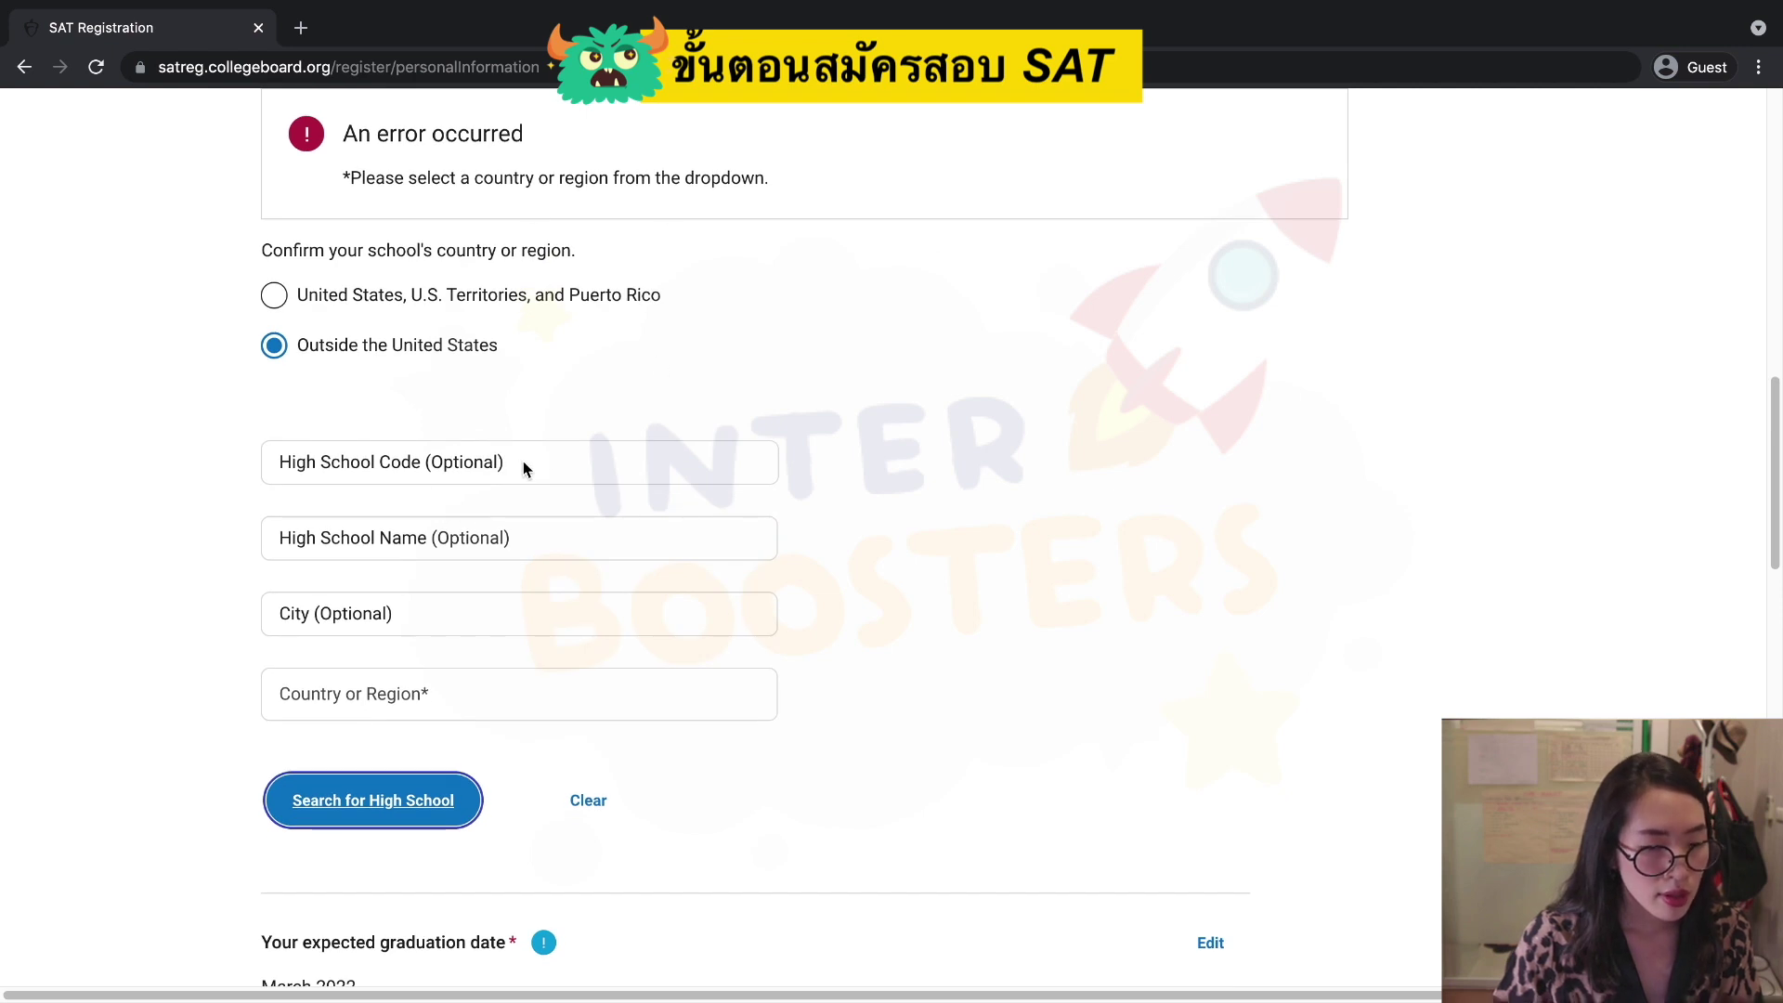
Choose Thailand as the country or region and search for high schools there.
{"action": "left_click", "coordinate": [427, 708]}
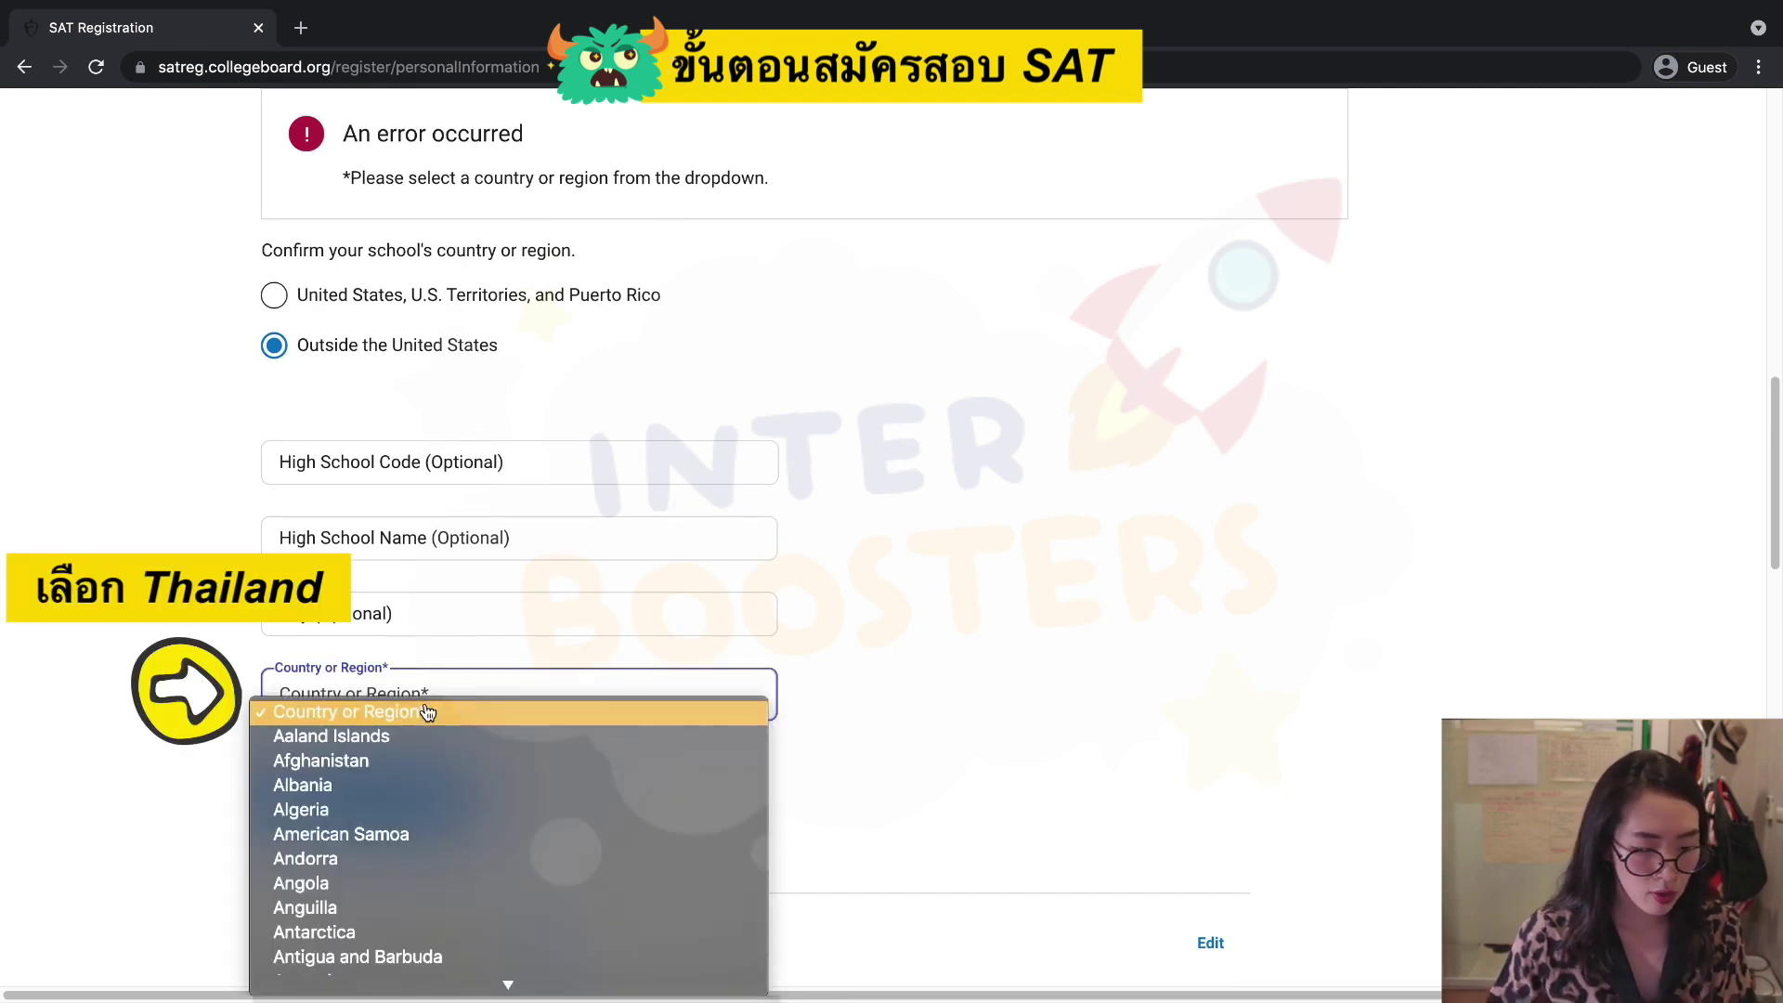
{"action": "key", "text": "t"}
{"action": "scroll", "coordinate": [445, 799], "scroll_direction": "down", "scroll_amount": 1}
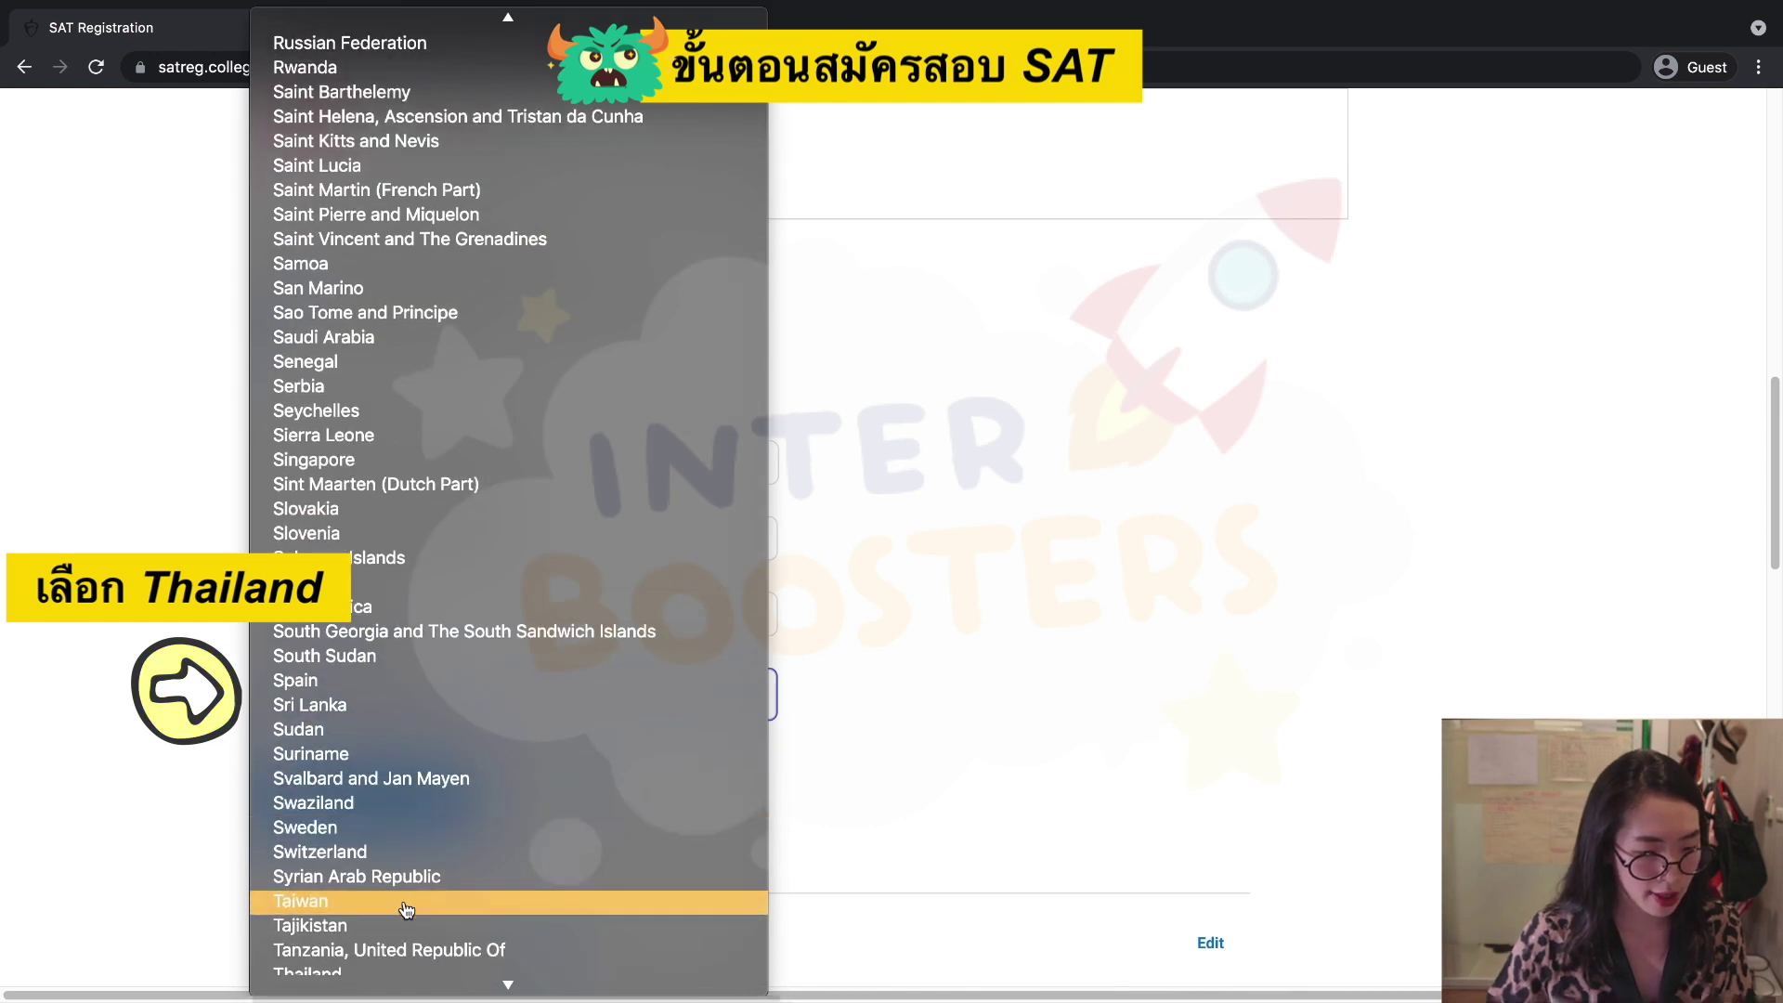
{"action": "scroll", "coordinate": [436, 902], "scroll_direction": "down", "scroll_amount": 1}
{"action": "left_click", "coordinate": [332, 940]}
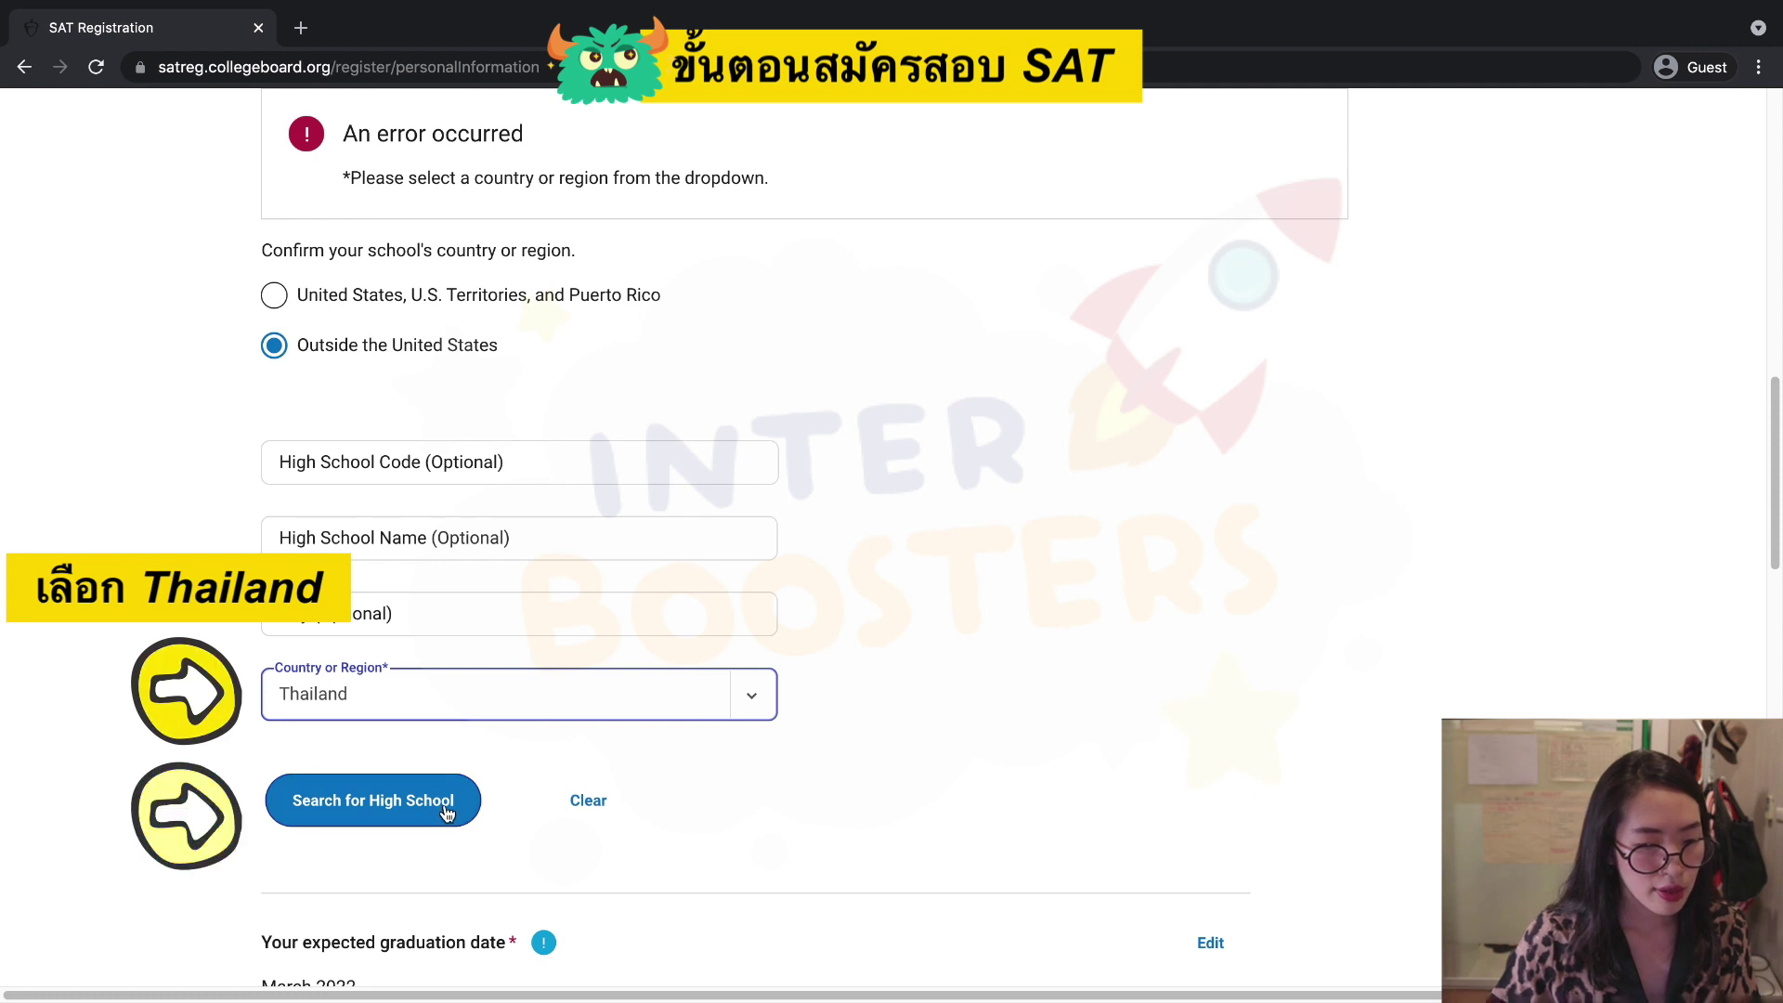
{"action": "left_click", "coordinate": [415, 819]}
Set the high school to 'My School Is Not Listed - International'.
{"action": "scroll", "coordinate": [552, 815], "scroll_direction": "down", "scroll_amount": 2}
{"action": "scroll", "coordinate": [583, 816], "scroll_direction": "down", "scroll_amount": 6}
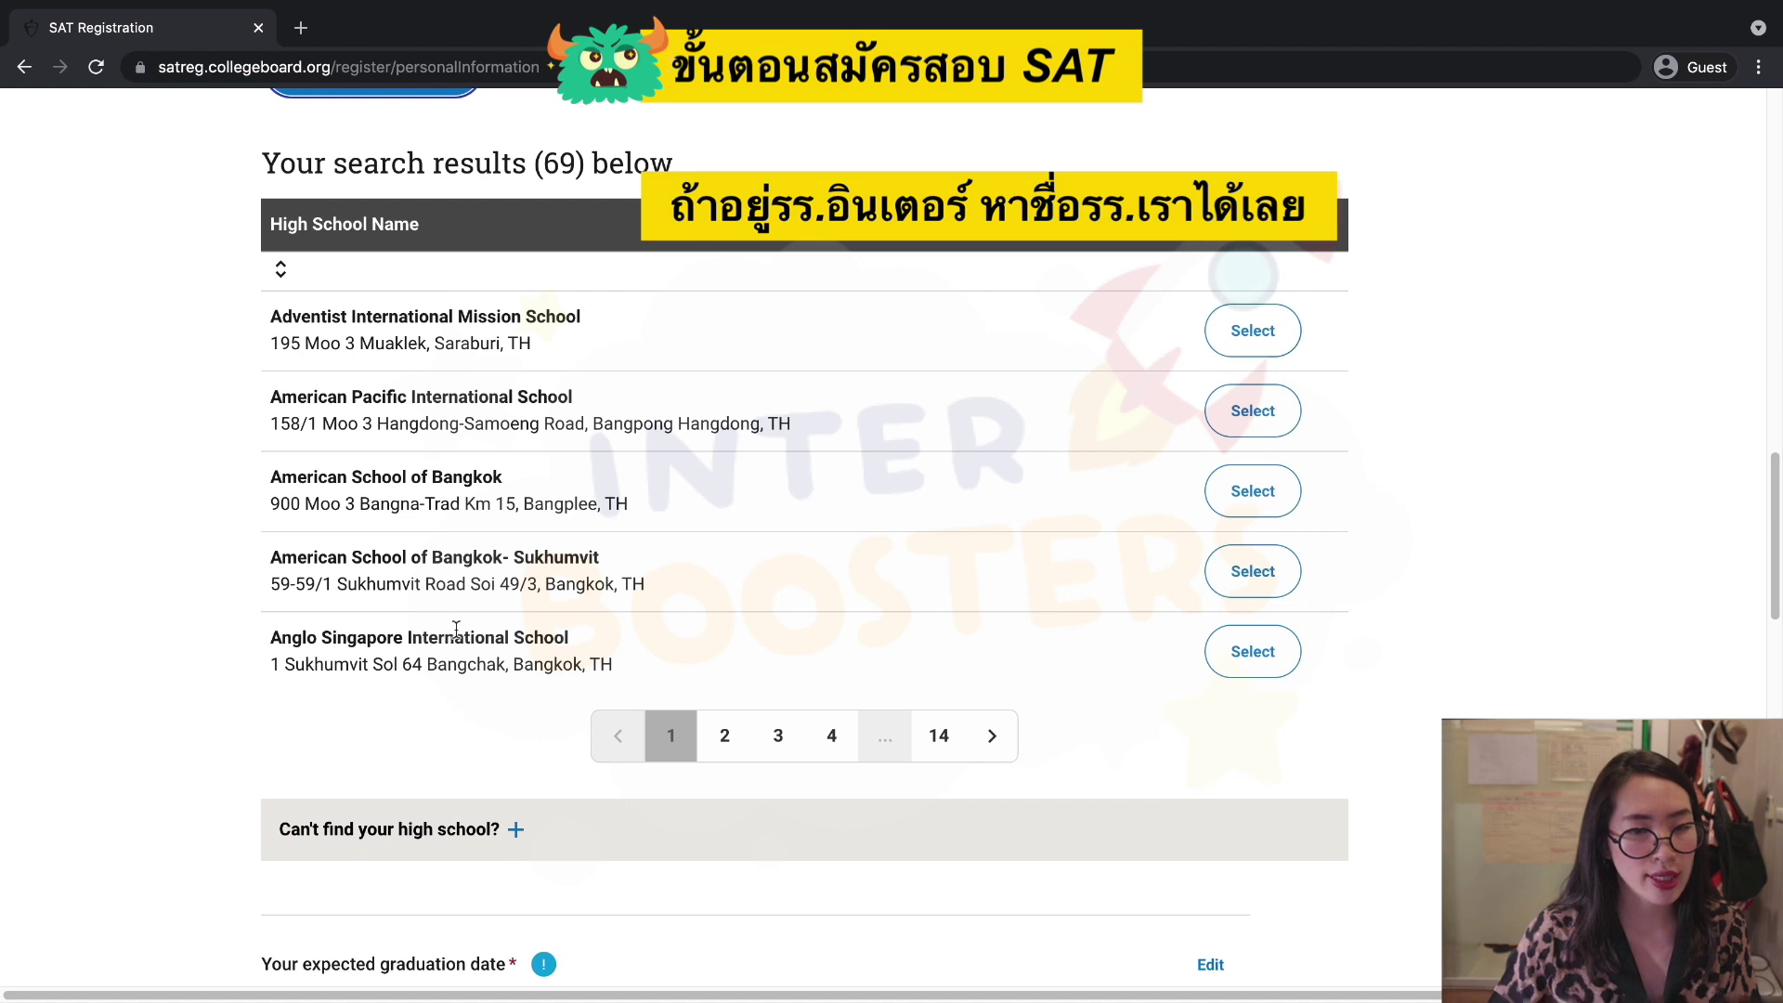
{"action": "scroll", "coordinate": [399, 808], "scroll_direction": "down", "scroll_amount": 1}
{"action": "left_click", "coordinate": [394, 797]}
Review the personal information to the bottom and submit it with Continue.
{"action": "scroll", "coordinate": [394, 797], "scroll_direction": "down", "scroll_amount": 2}
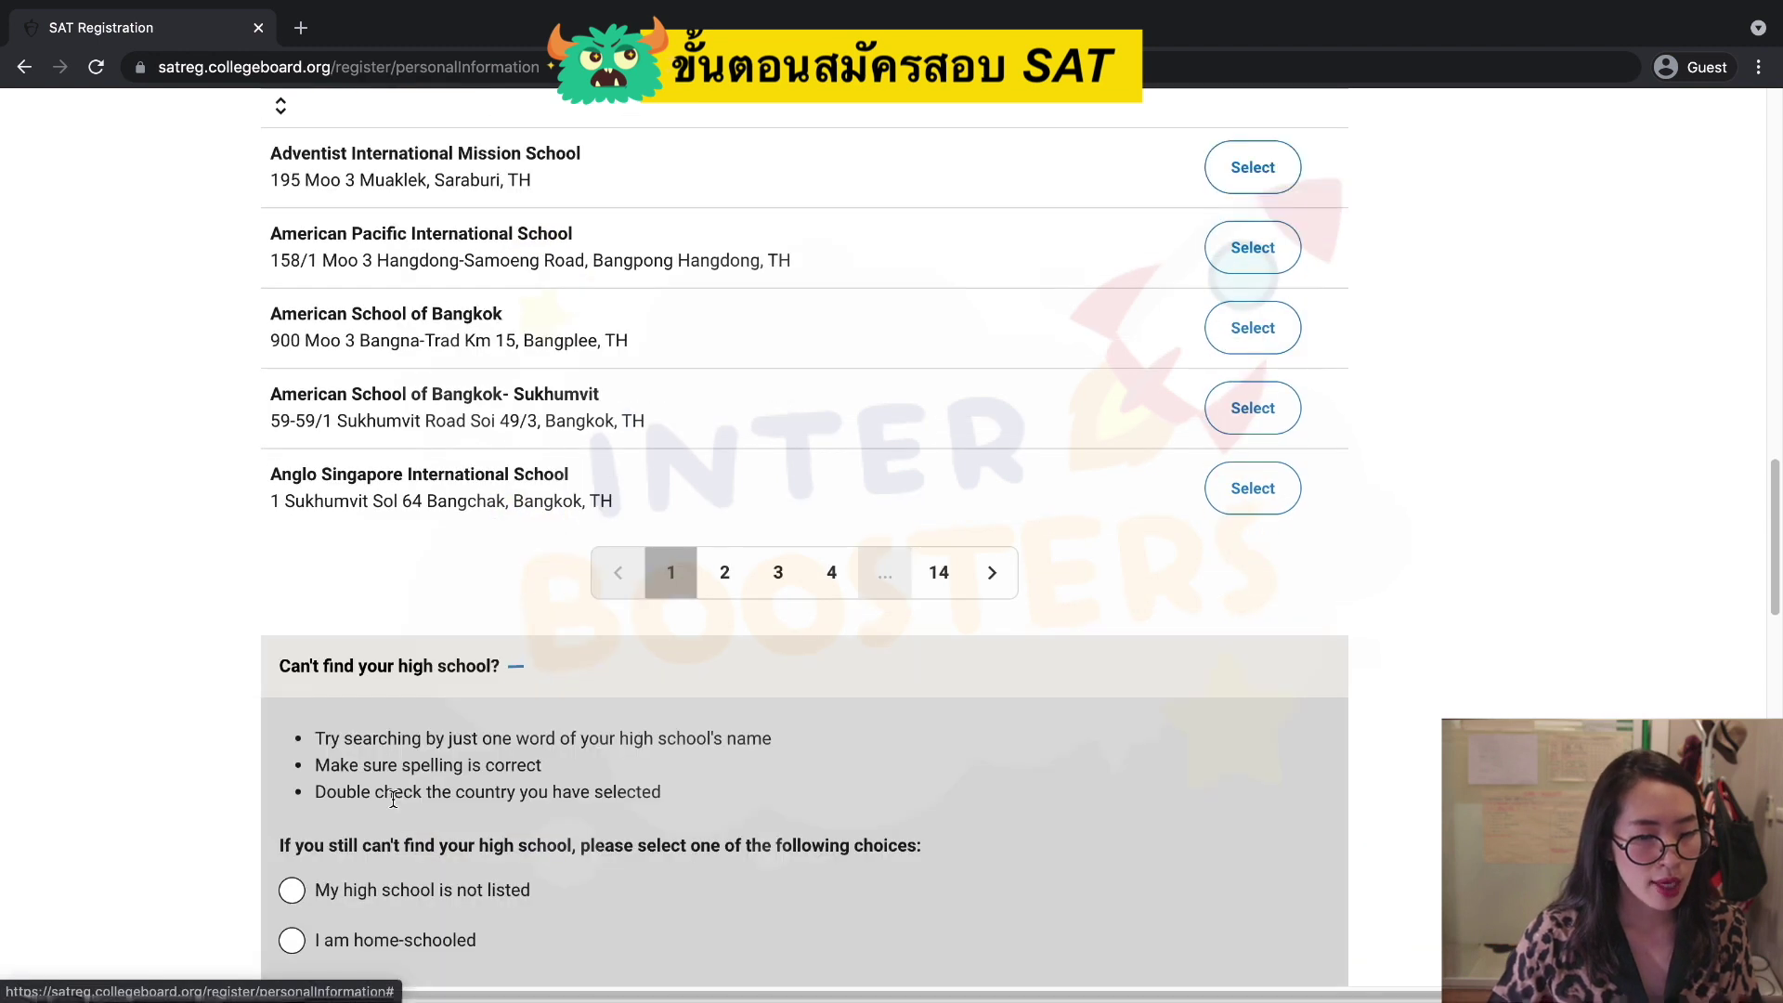
{"action": "scroll", "coordinate": [393, 797], "scroll_direction": "down", "scroll_amount": 3}
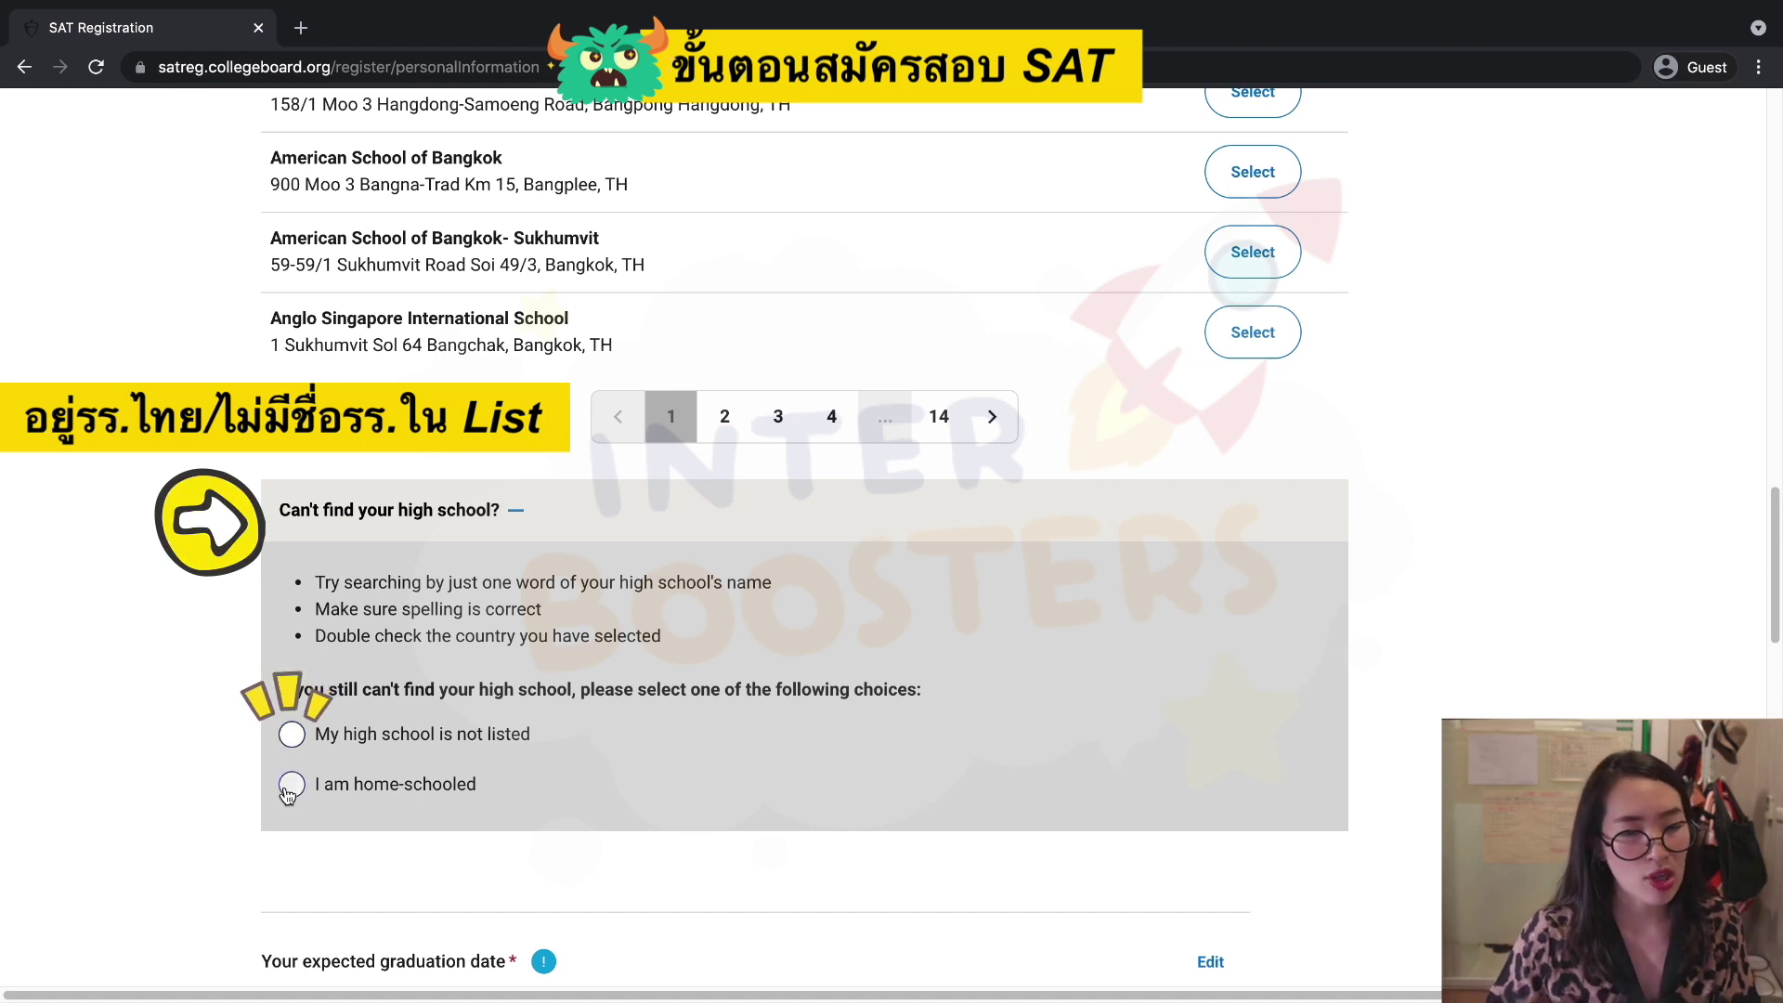
{"action": "scroll", "coordinate": [291, 733], "scroll_direction": "down", "scroll_amount": 15}
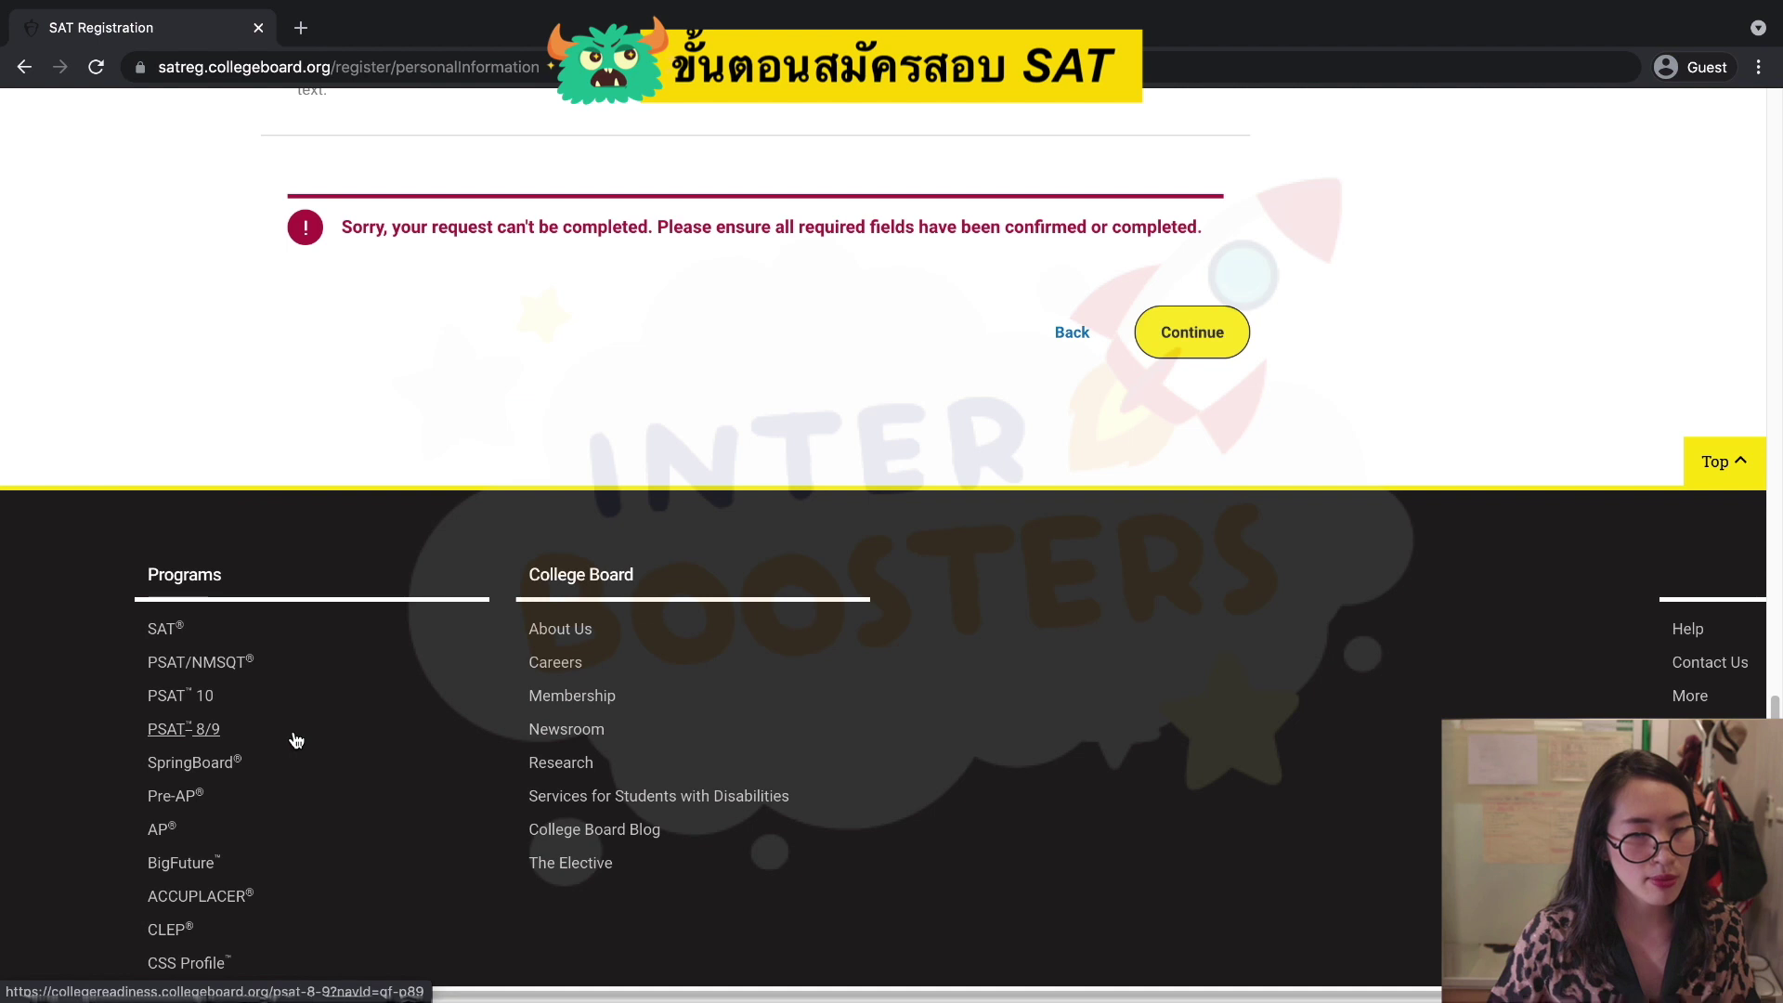
{"action": "scroll", "coordinate": [454, 581], "scroll_direction": "up", "scroll_amount": 15}
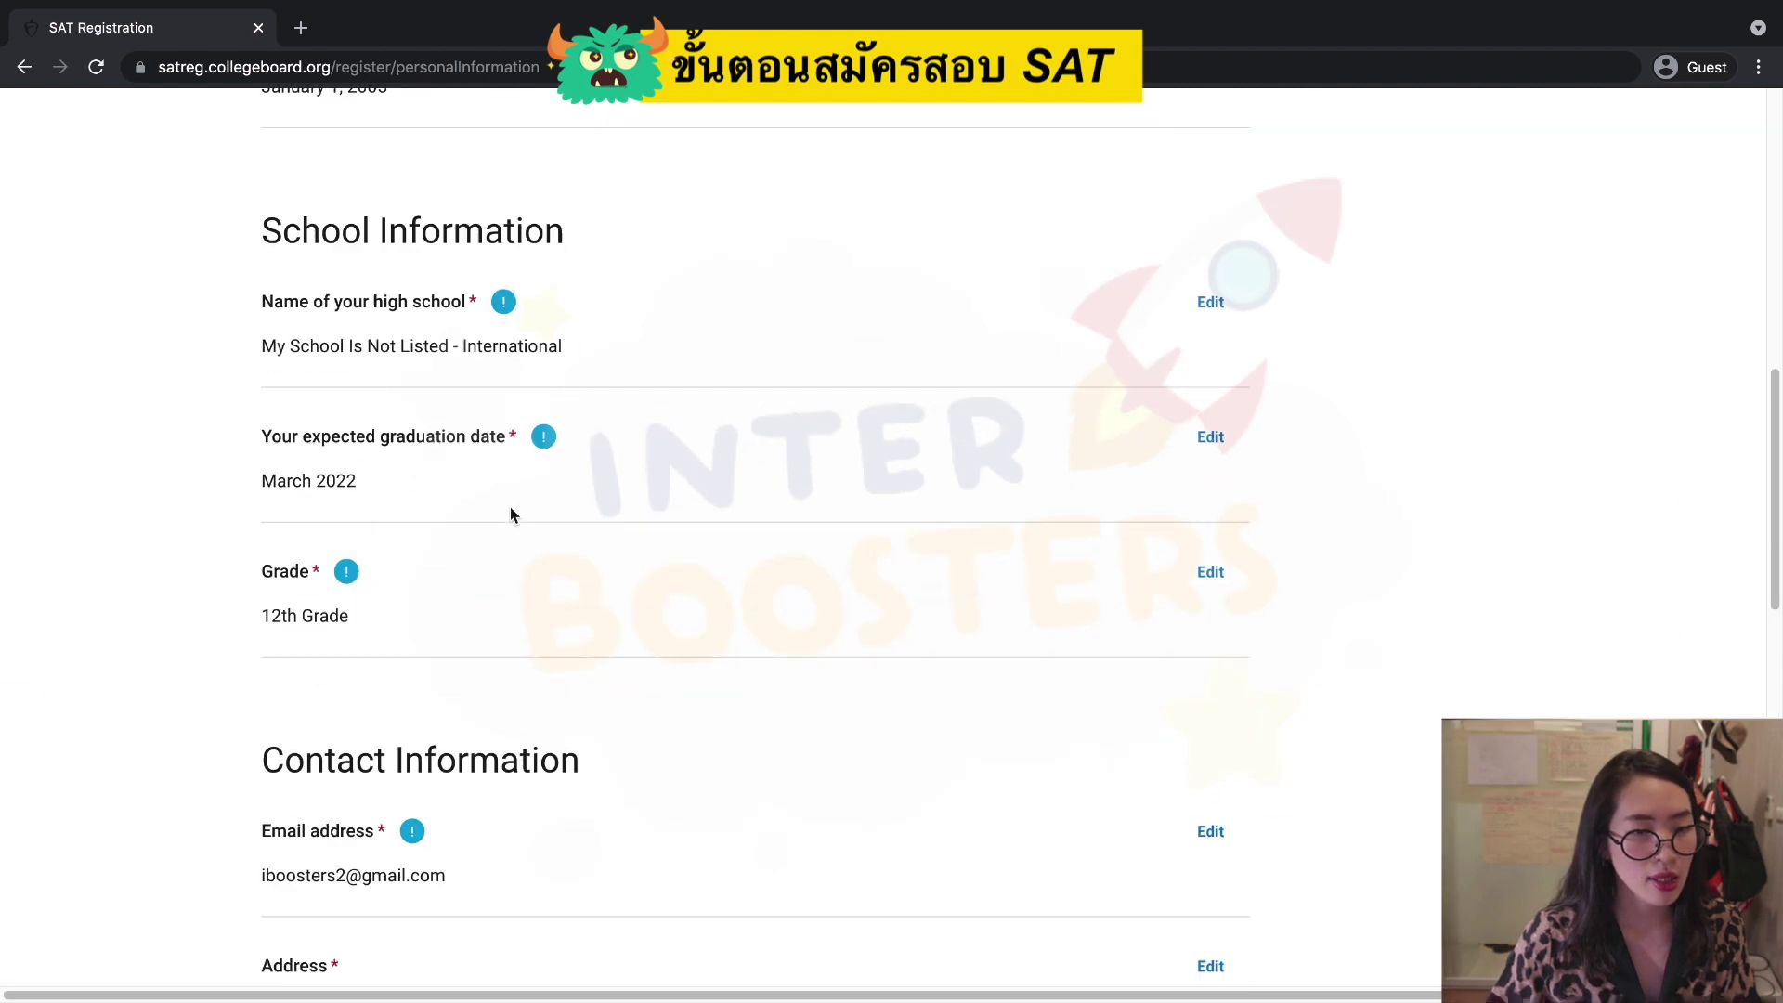
{"action": "scroll", "coordinate": [511, 507], "scroll_direction": "up", "scroll_amount": 1}
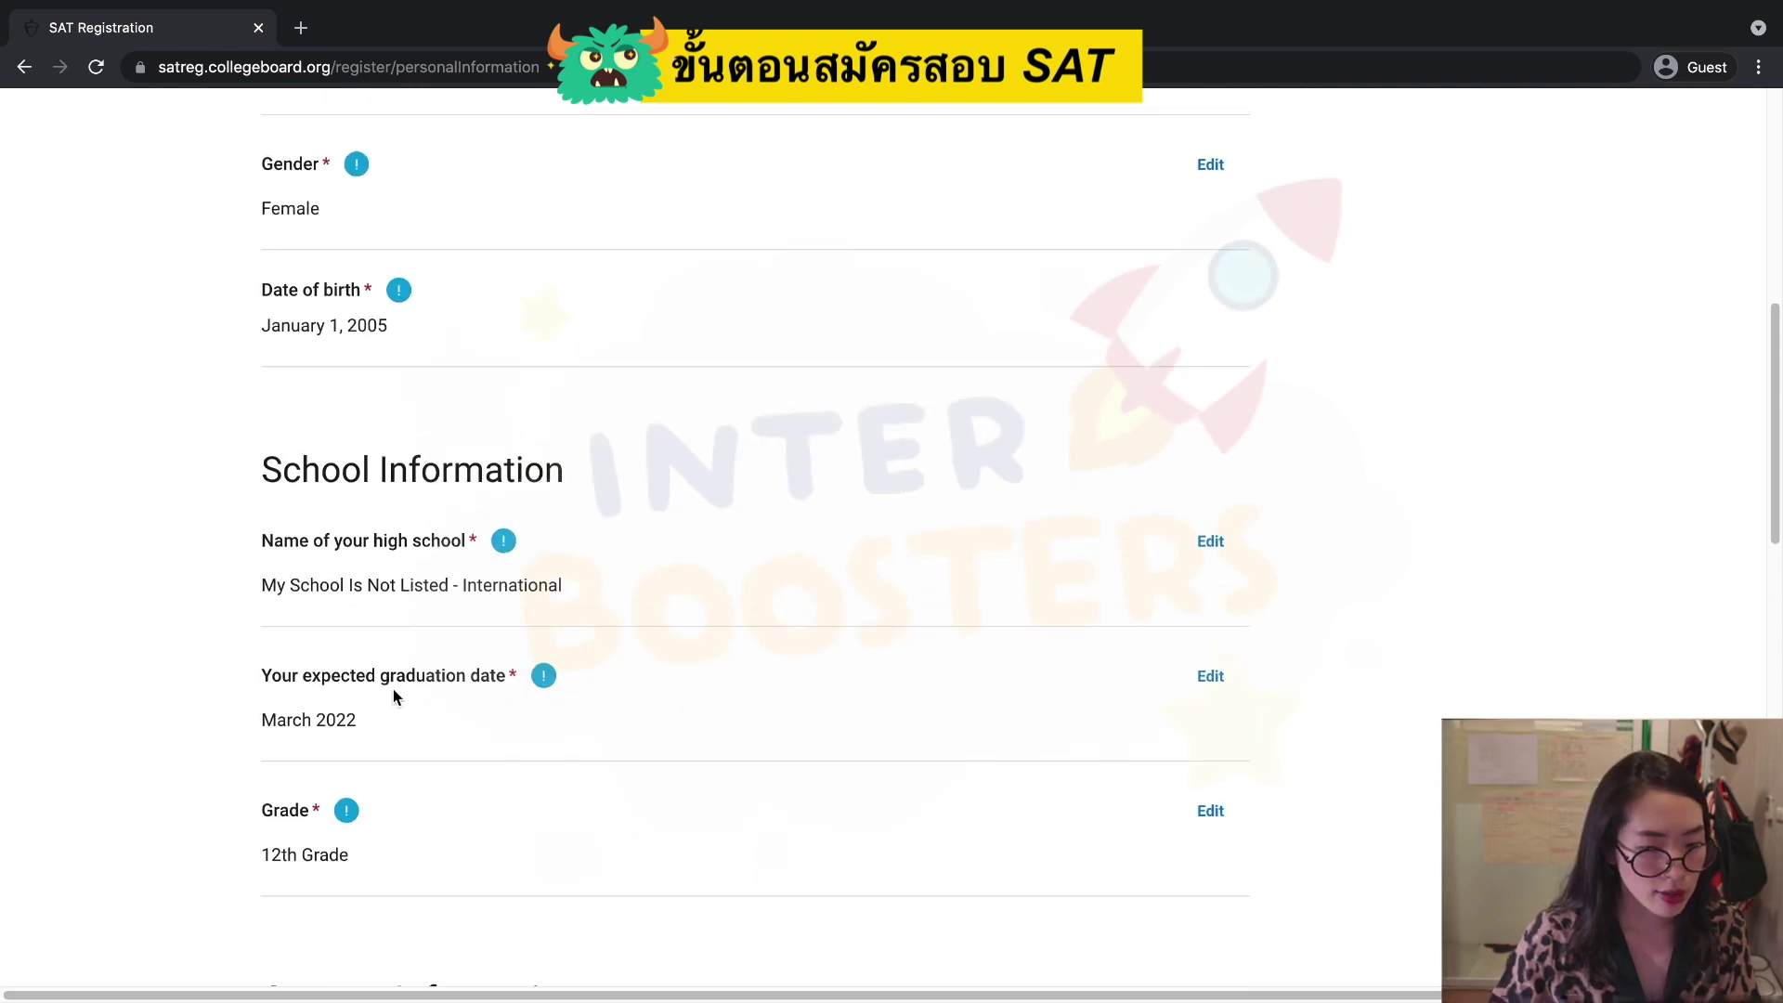
{"action": "scroll", "coordinate": [327, 811], "scroll_direction": "down", "scroll_amount": 8}
{"action": "left_click", "coordinate": [1172, 784]}
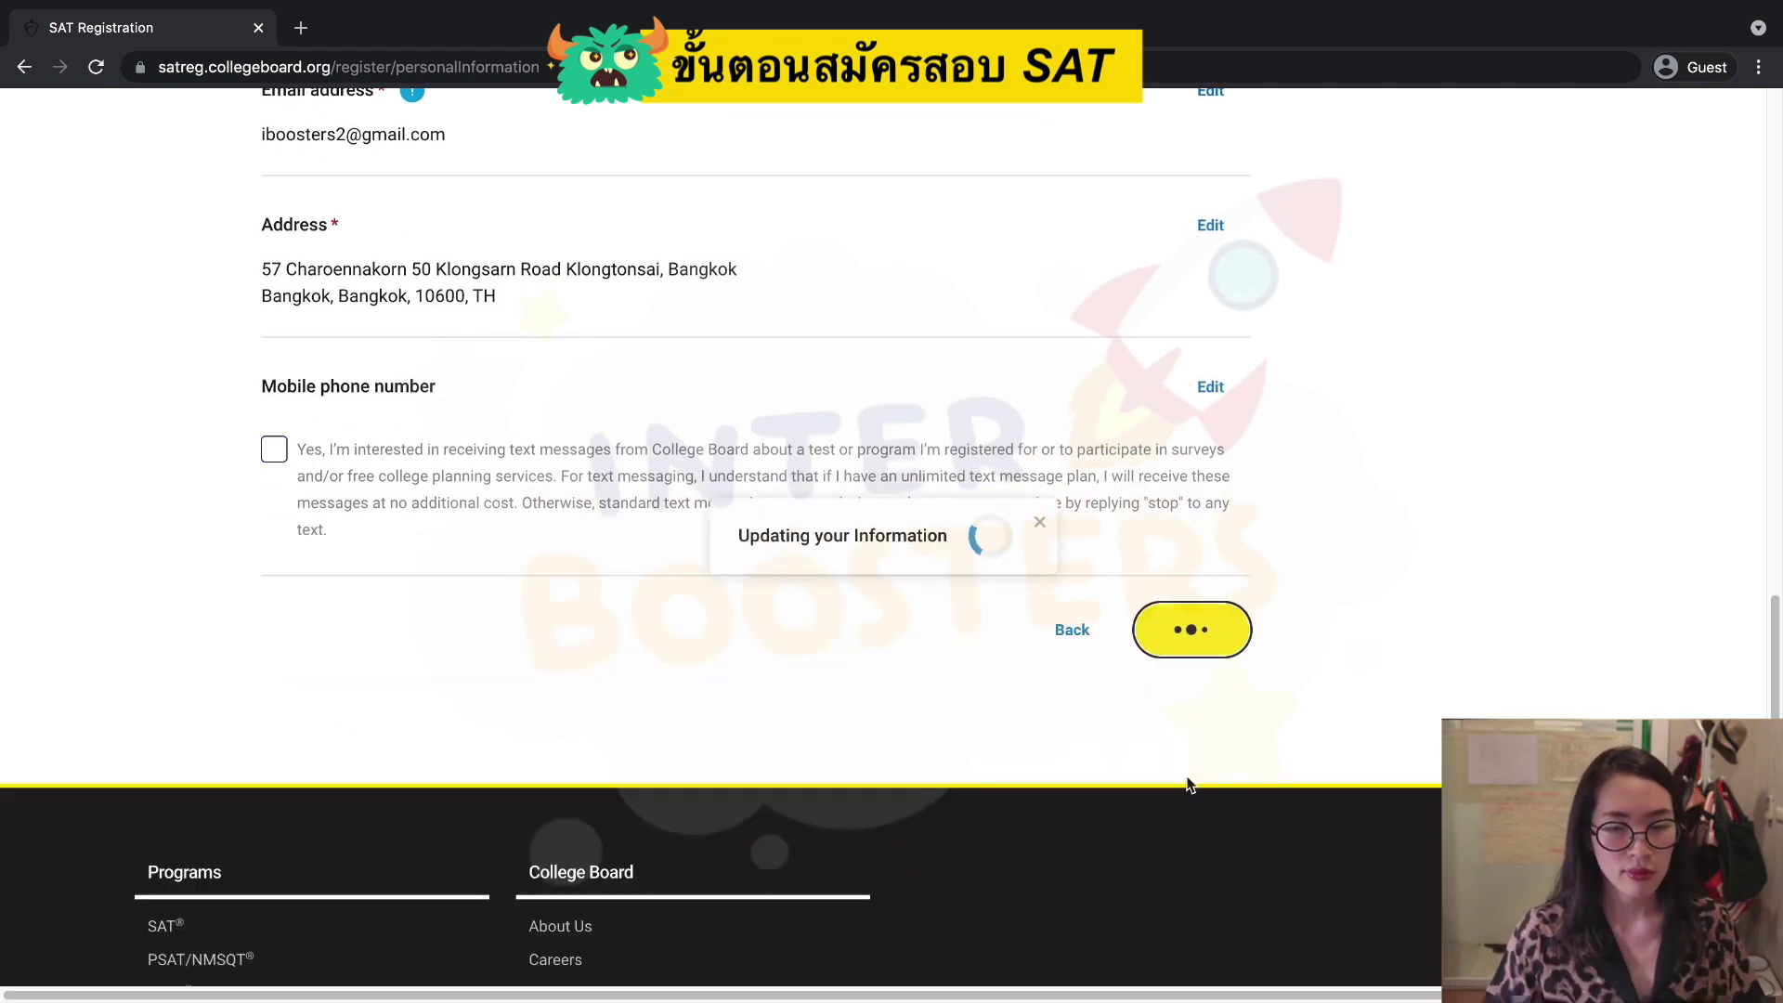
Answer the ethnicity question as not Hispanic, Latino, or Spanish origin, and race as Asian.
{"action": "scroll", "coordinate": [1188, 784], "scroll_direction": "down", "scroll_amount": 1}
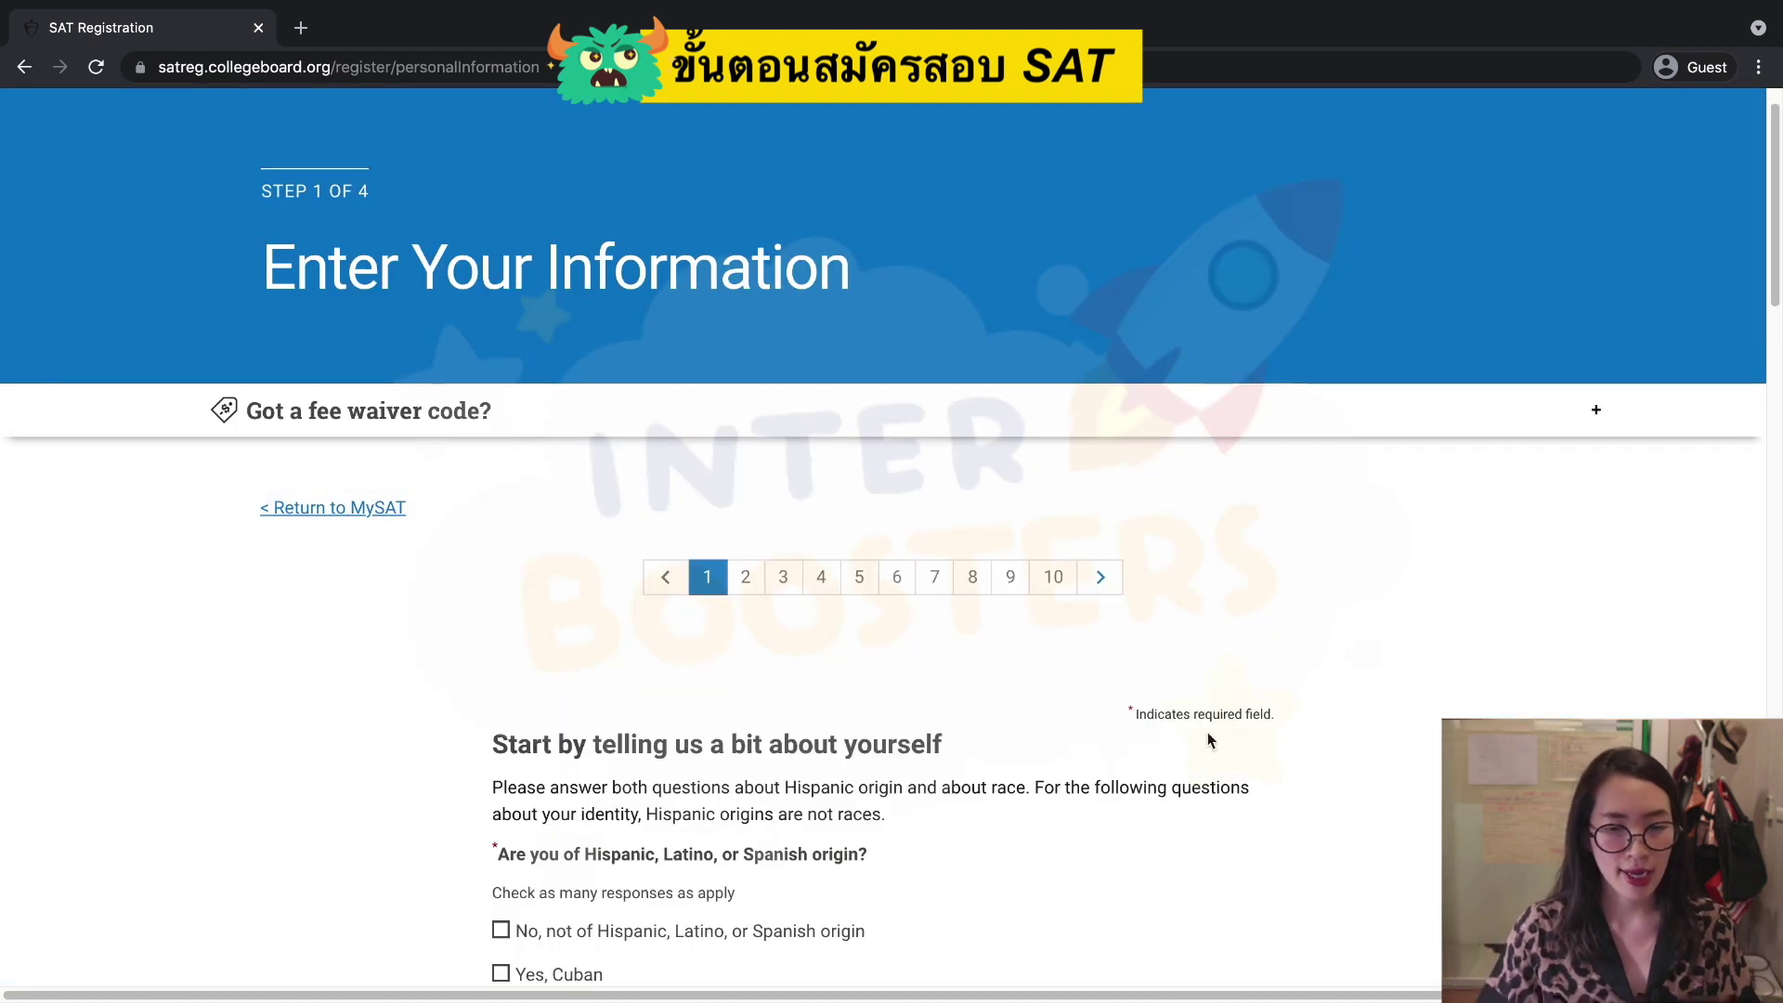
{"action": "scroll", "coordinate": [1250, 738], "scroll_direction": "down", "scroll_amount": 3}
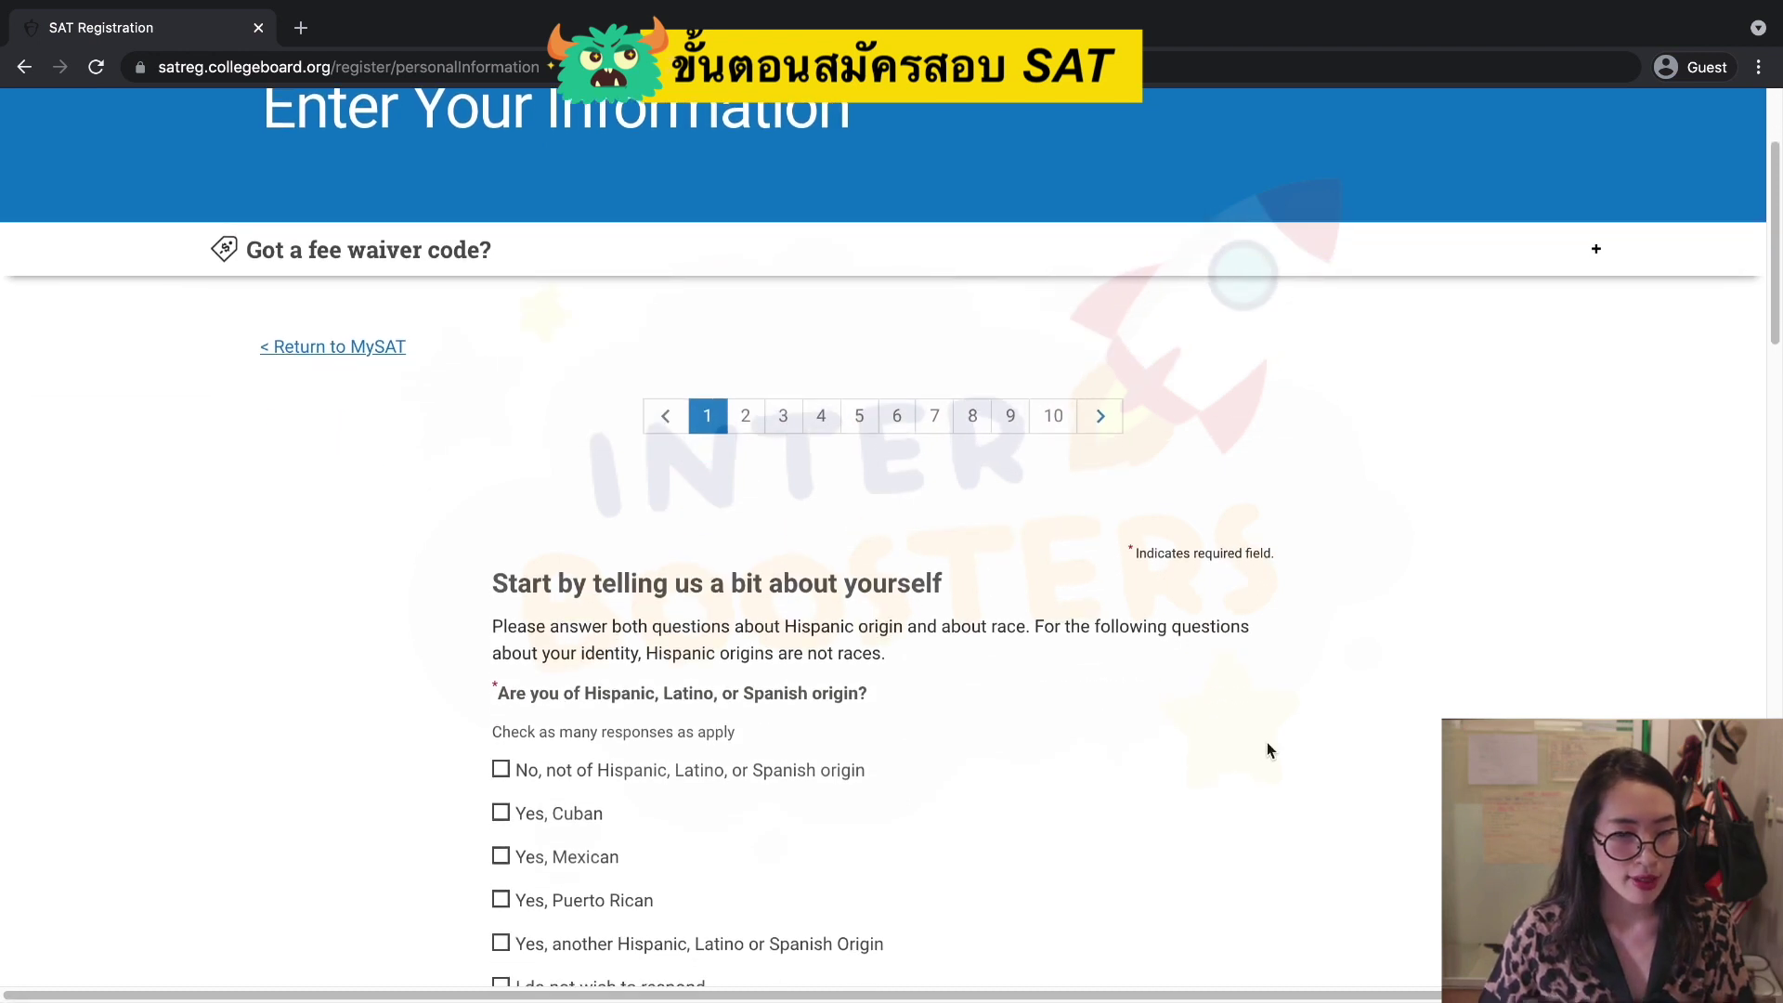
{"action": "scroll", "coordinate": [1266, 742], "scroll_direction": "down", "scroll_amount": 3}
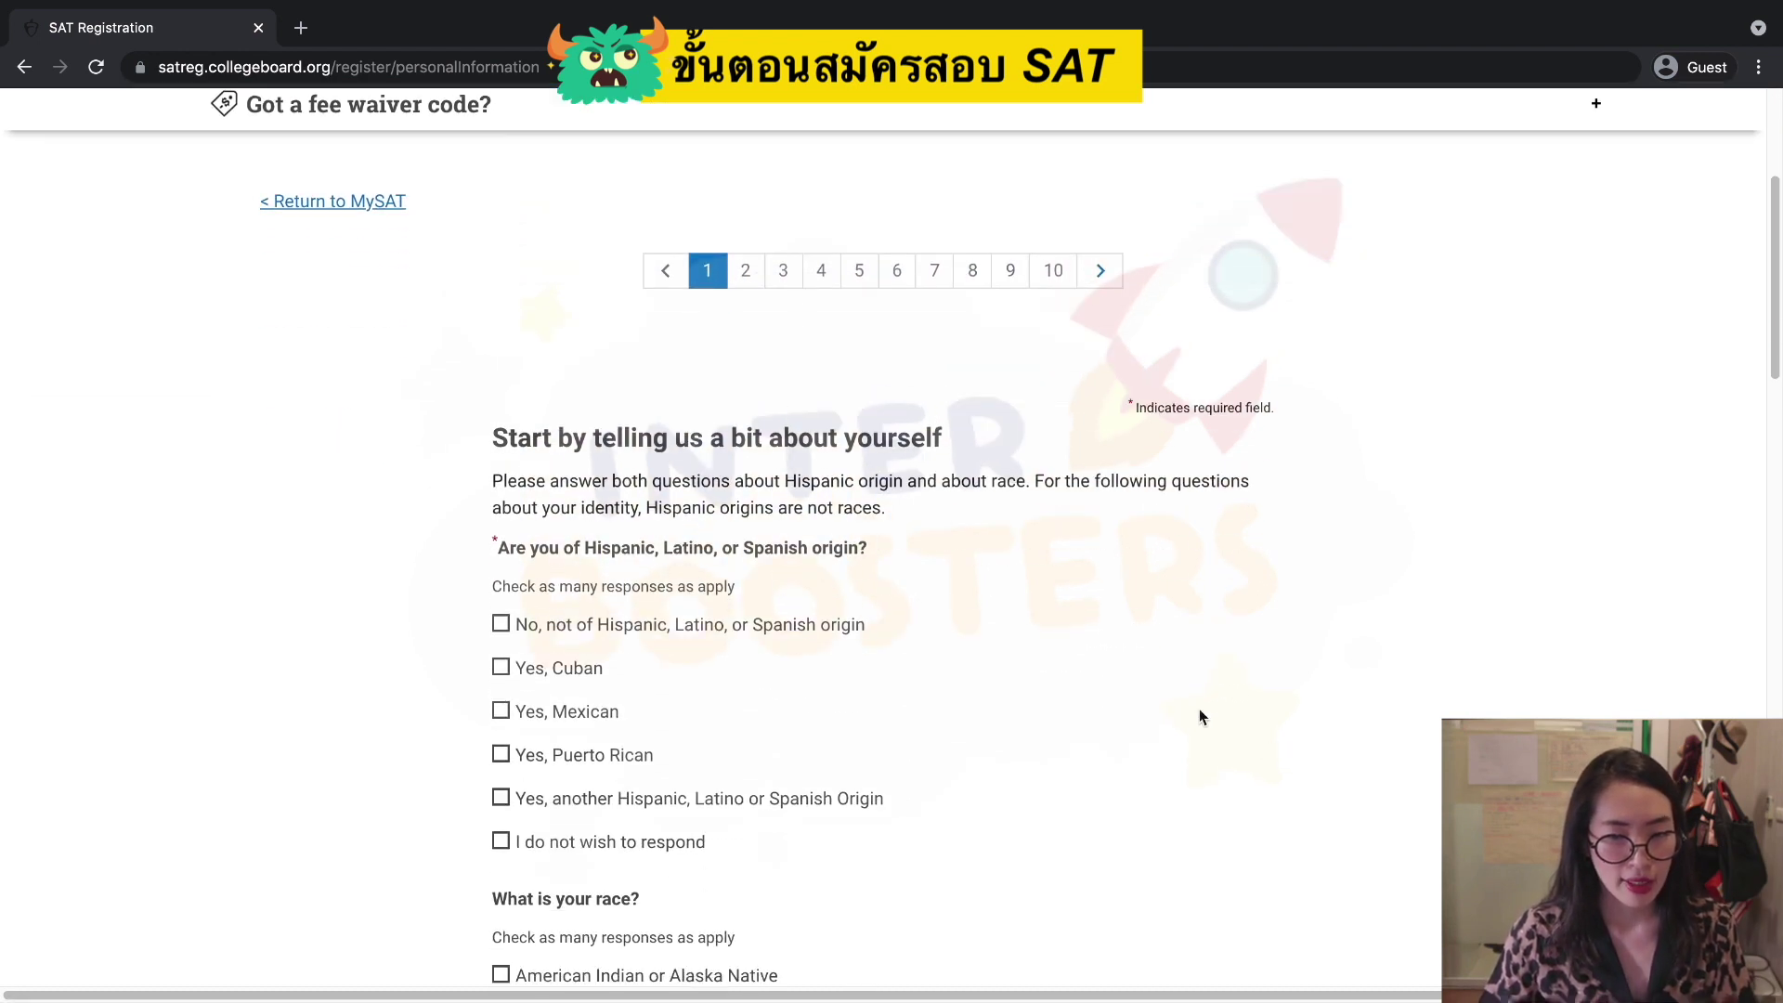
{"action": "scroll", "coordinate": [745, 611], "scroll_direction": "down", "scroll_amount": 2}
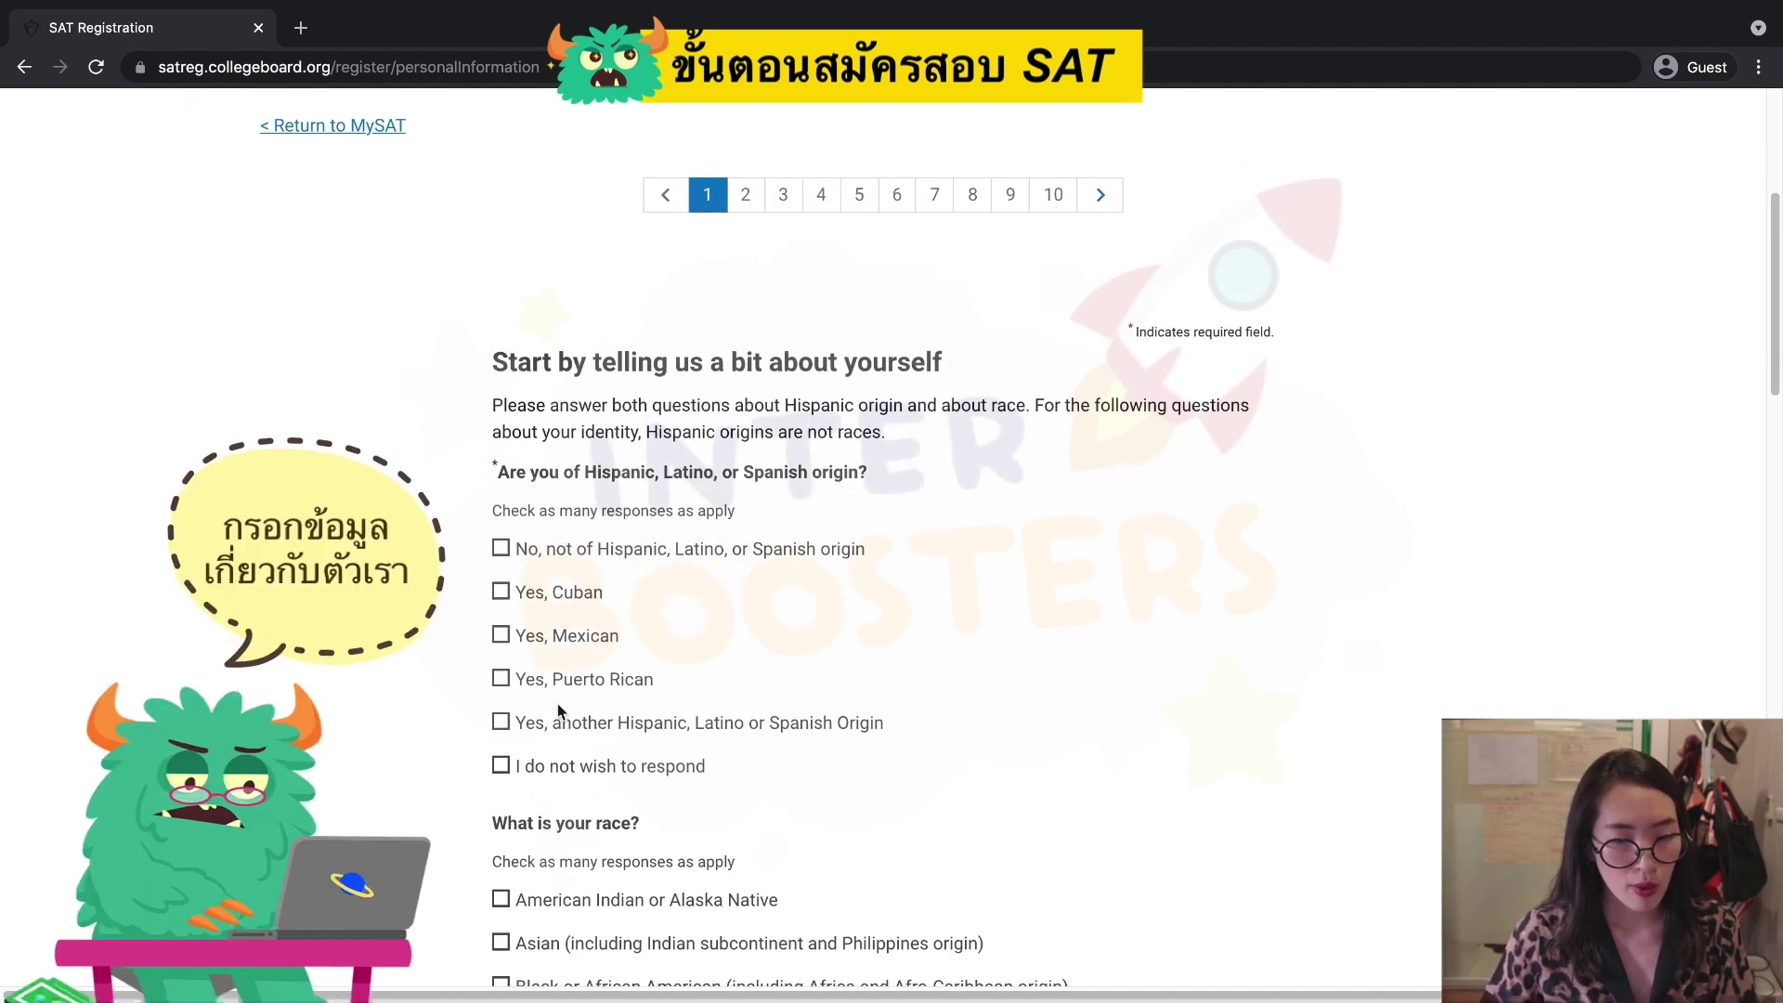
{"action": "scroll", "coordinate": [502, 577], "scroll_direction": "down", "scroll_amount": 3}
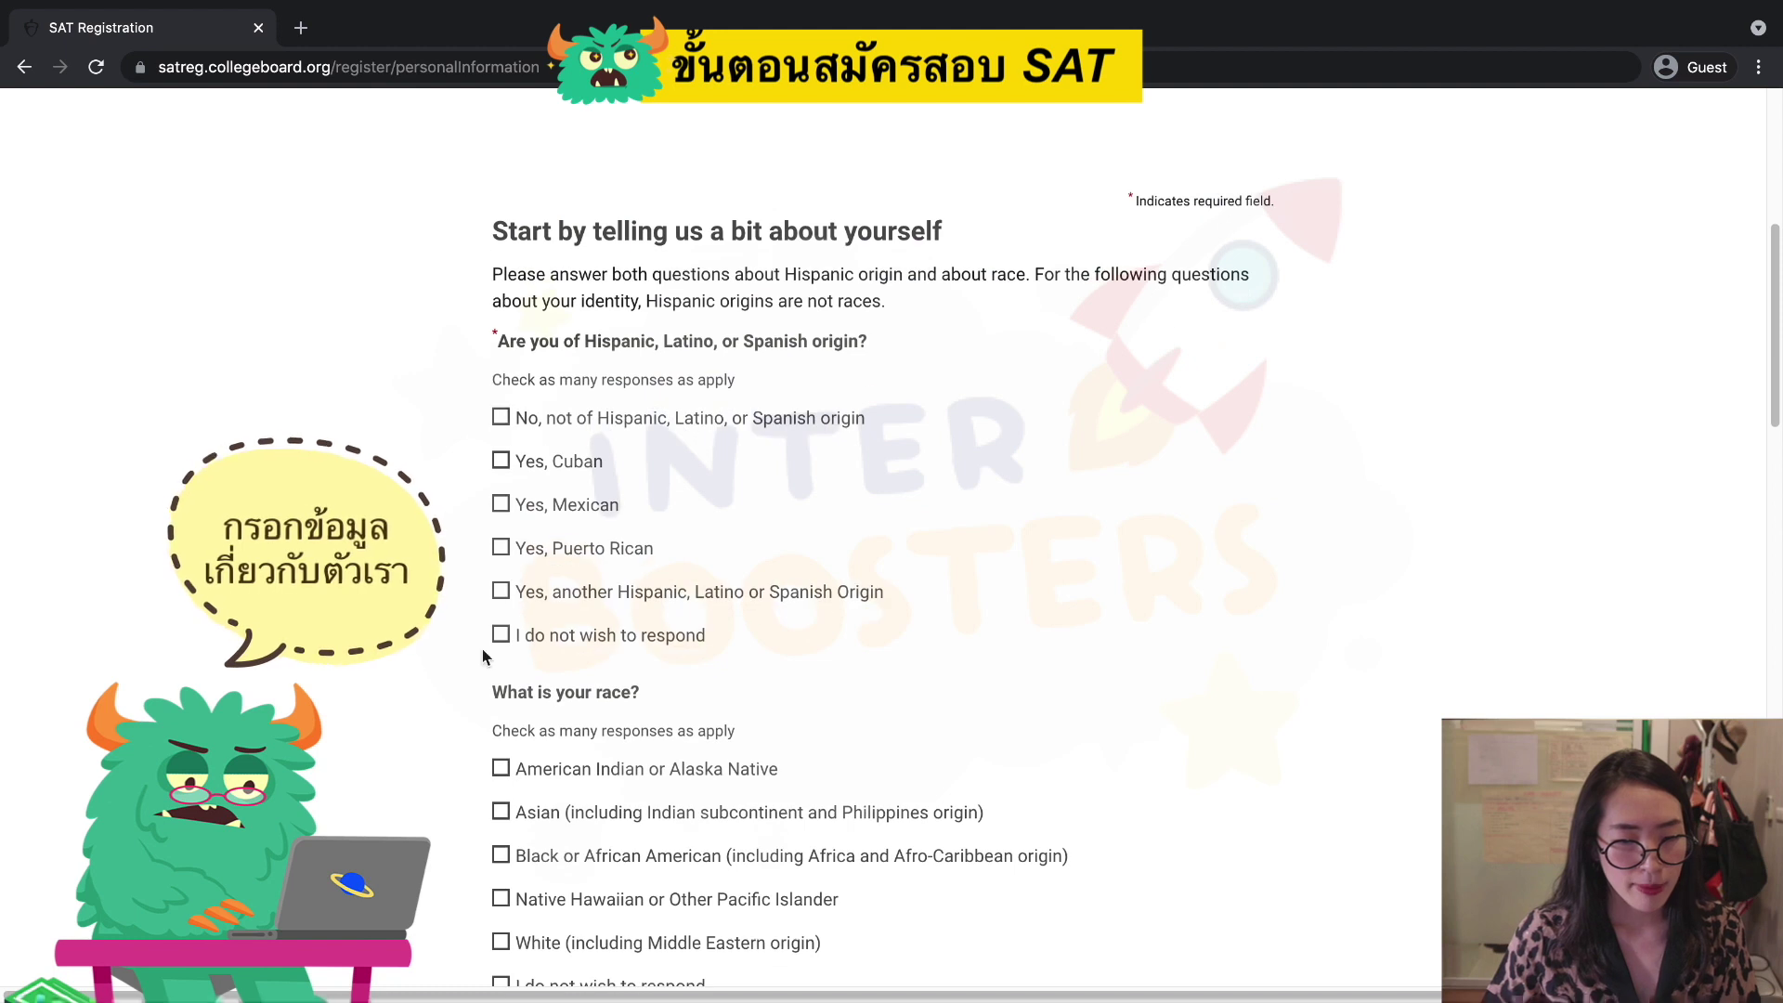
{"action": "left_click", "coordinate": [502, 417]}
{"action": "scroll", "coordinate": [964, 648], "scroll_direction": "down", "scroll_amount": 1}
{"action": "scroll", "coordinate": [964, 648], "scroll_direction": "down", "scroll_amount": 5}
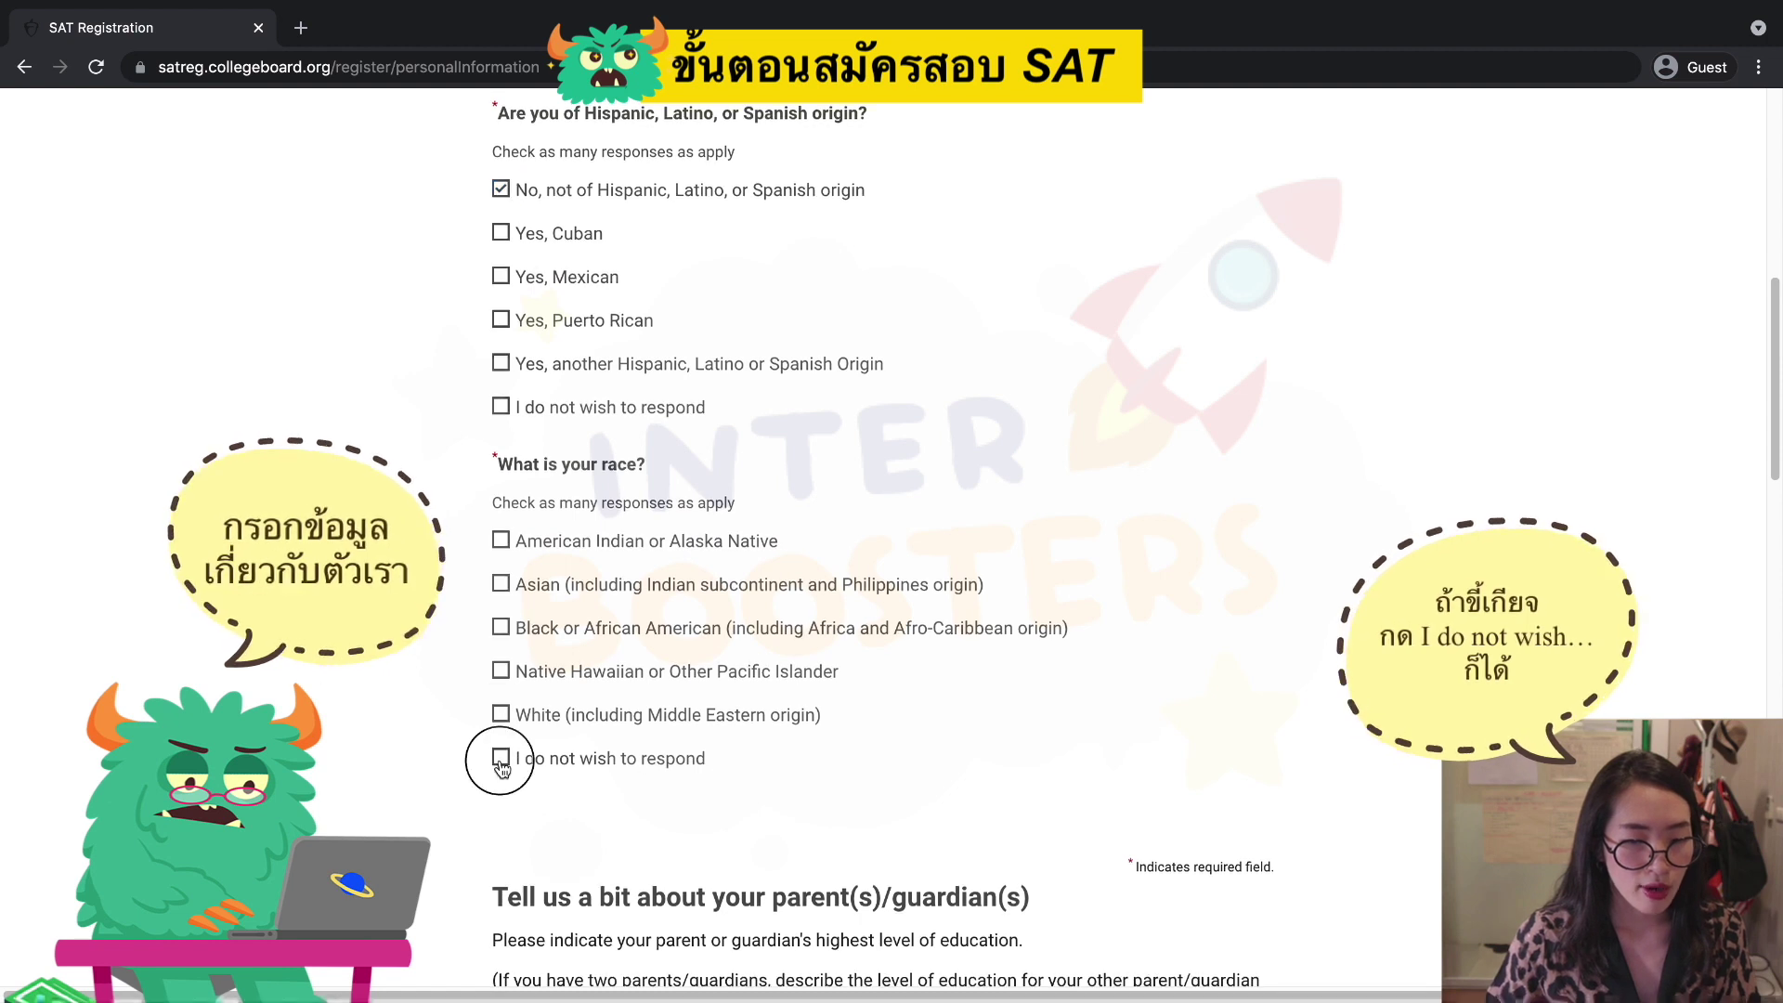
{"action": "left_click", "coordinate": [500, 585]}
Set Parent 1 education to Bachelor's, answer 'Another language', then save and exit.
{"action": "scroll", "coordinate": [863, 749], "scroll_direction": "down", "scroll_amount": 10}
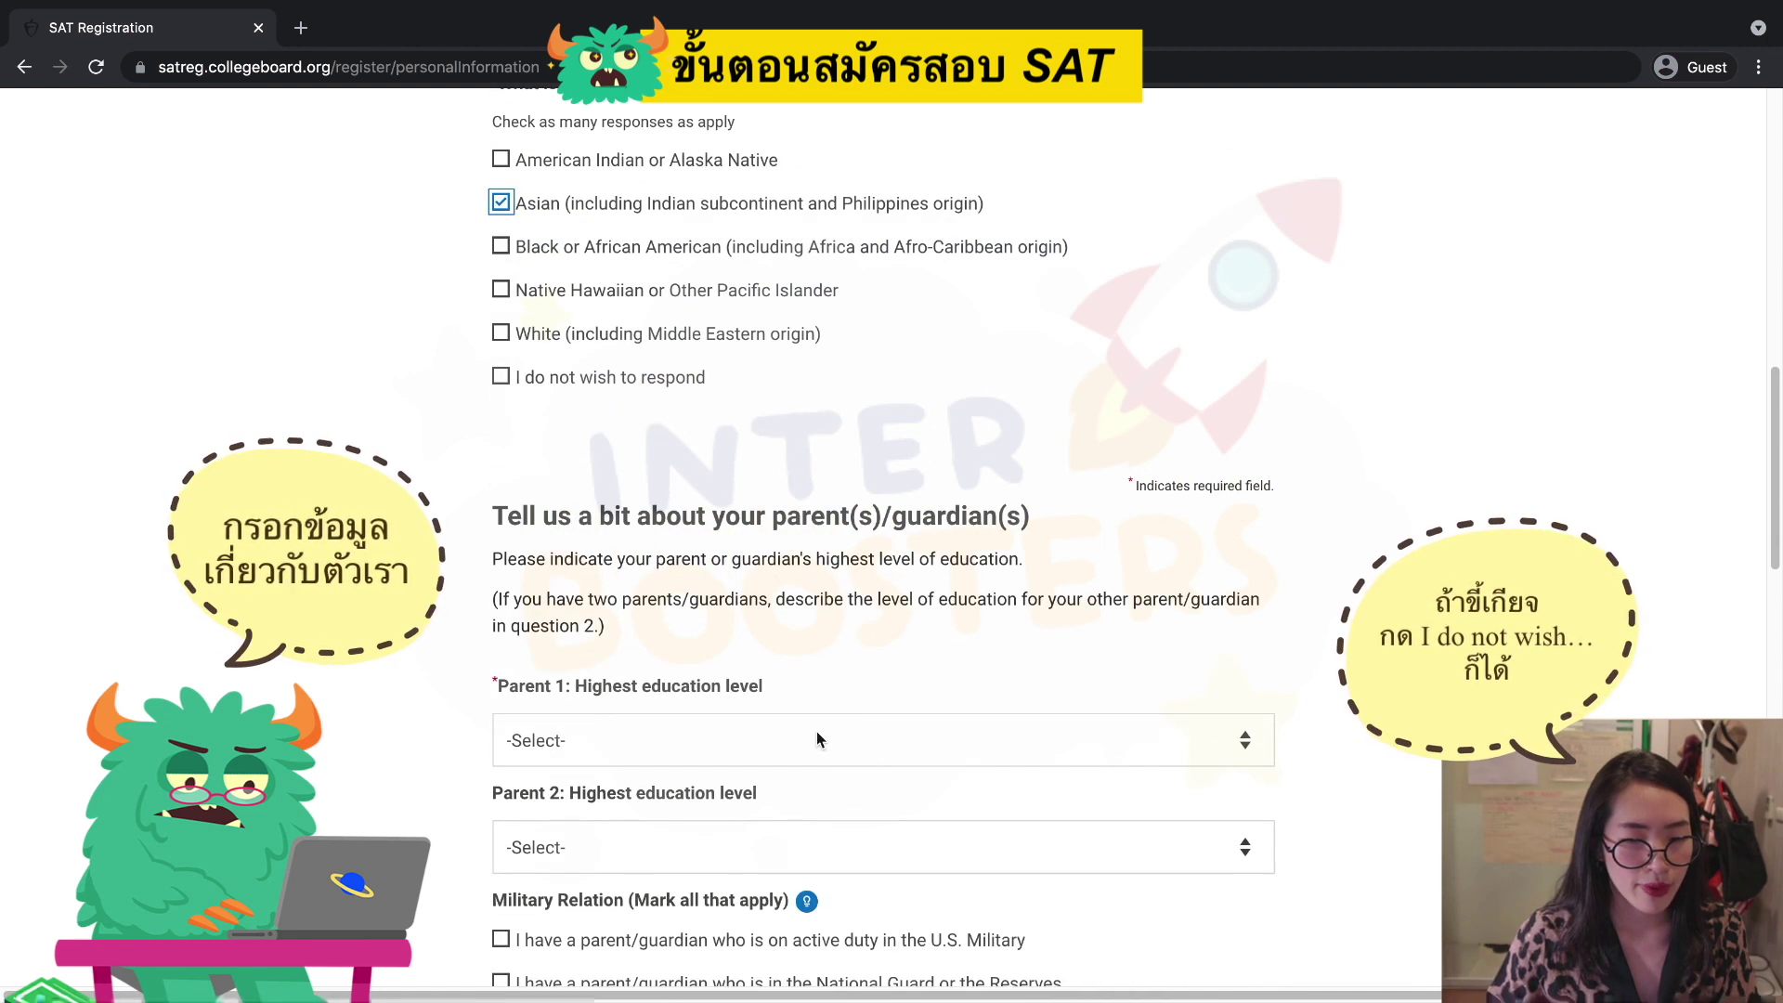
{"action": "scroll", "coordinate": [1149, 597], "scroll_direction": "down", "scroll_amount": 18}
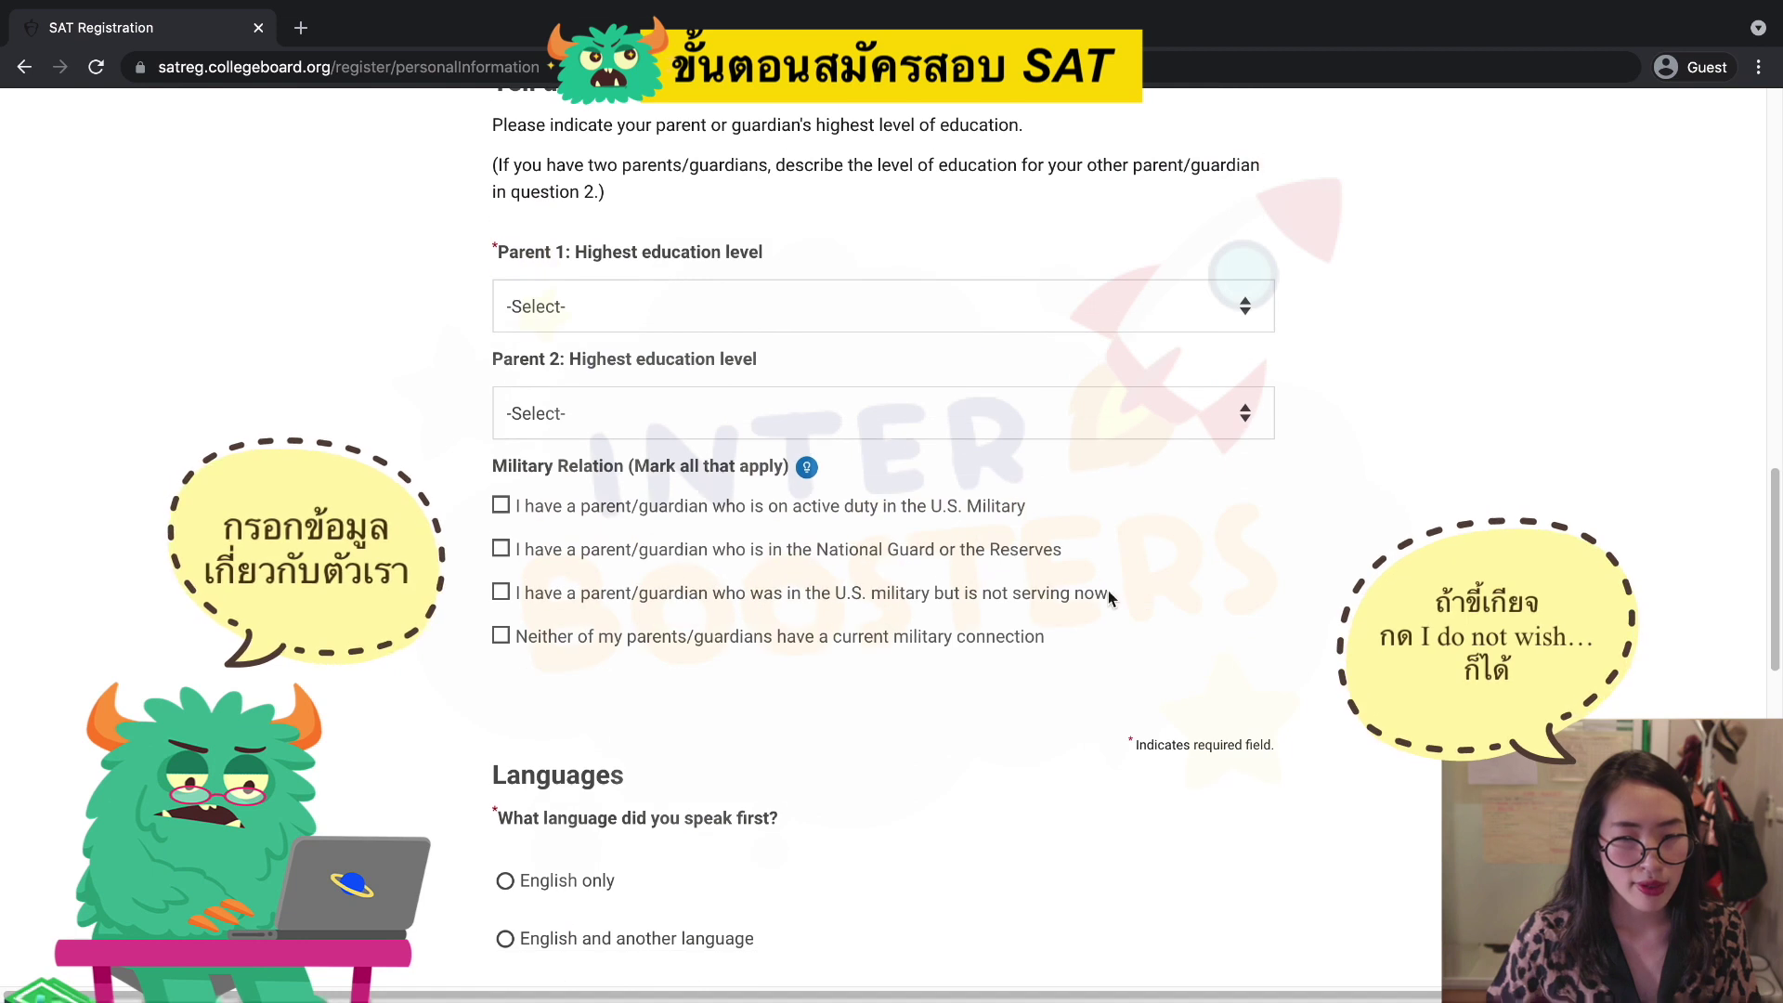
{"action": "scroll", "coordinate": [881, 621], "scroll_direction": "up", "scroll_amount": 8}
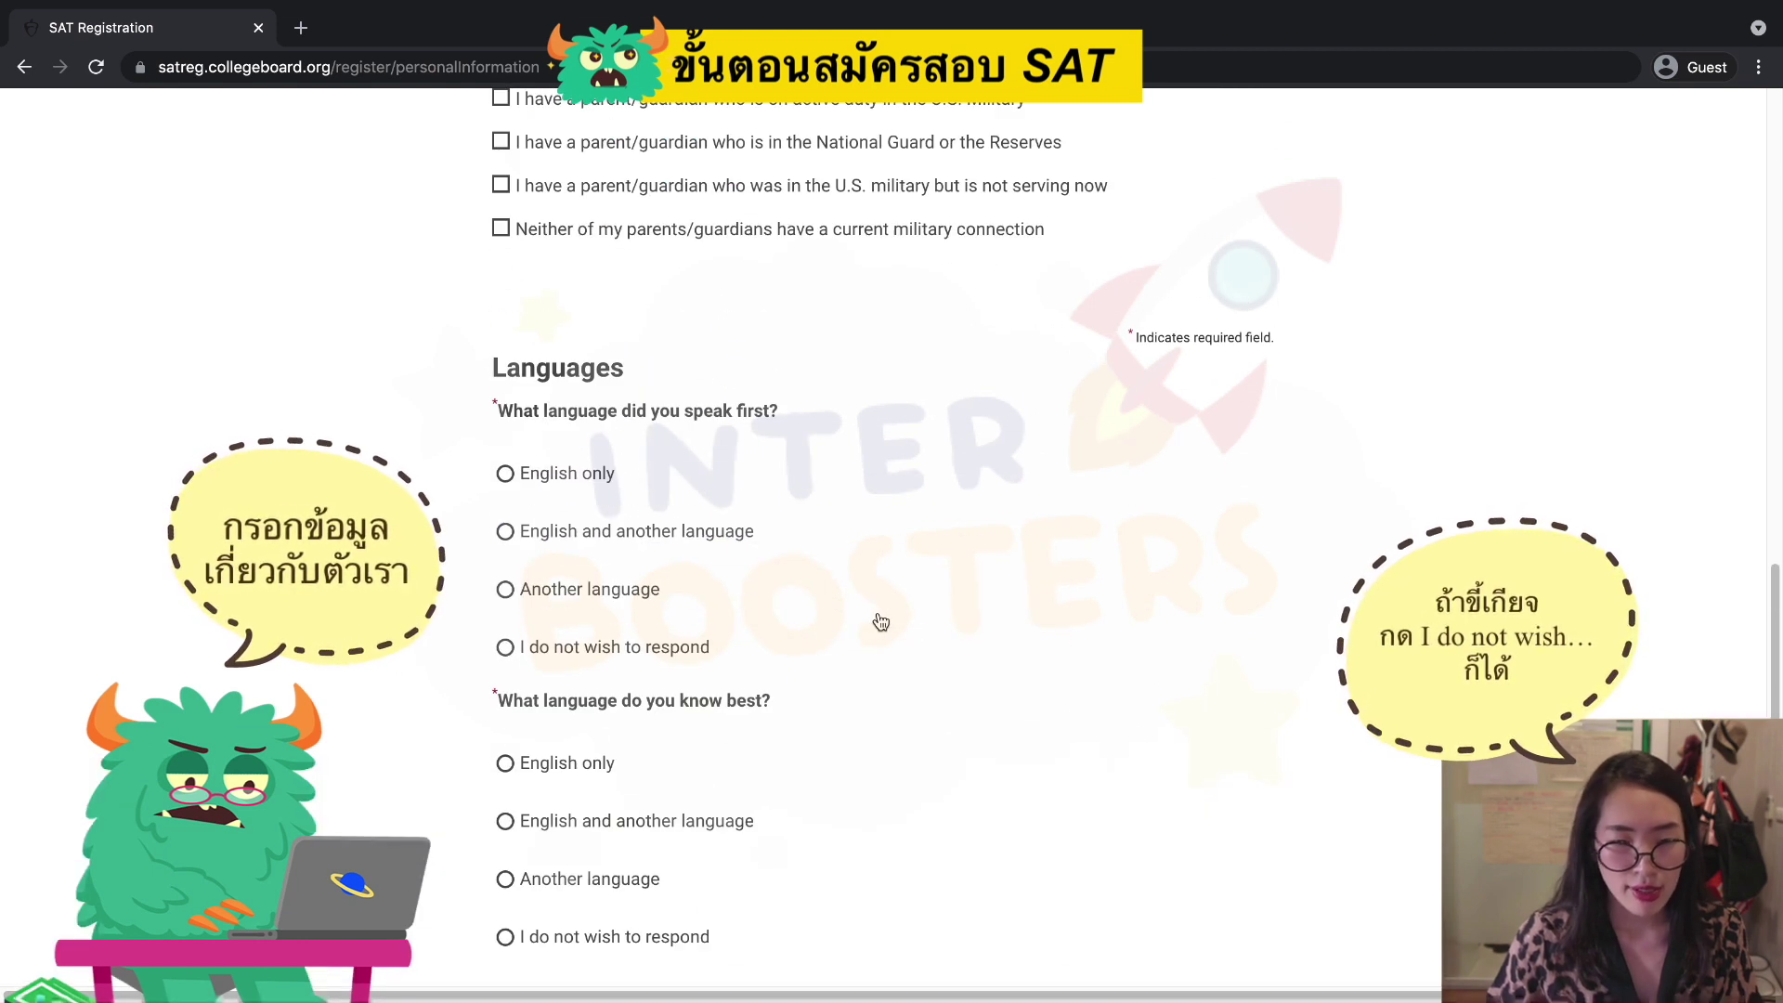
{"action": "scroll", "coordinate": [882, 621], "scroll_direction": "up", "scroll_amount": 2}
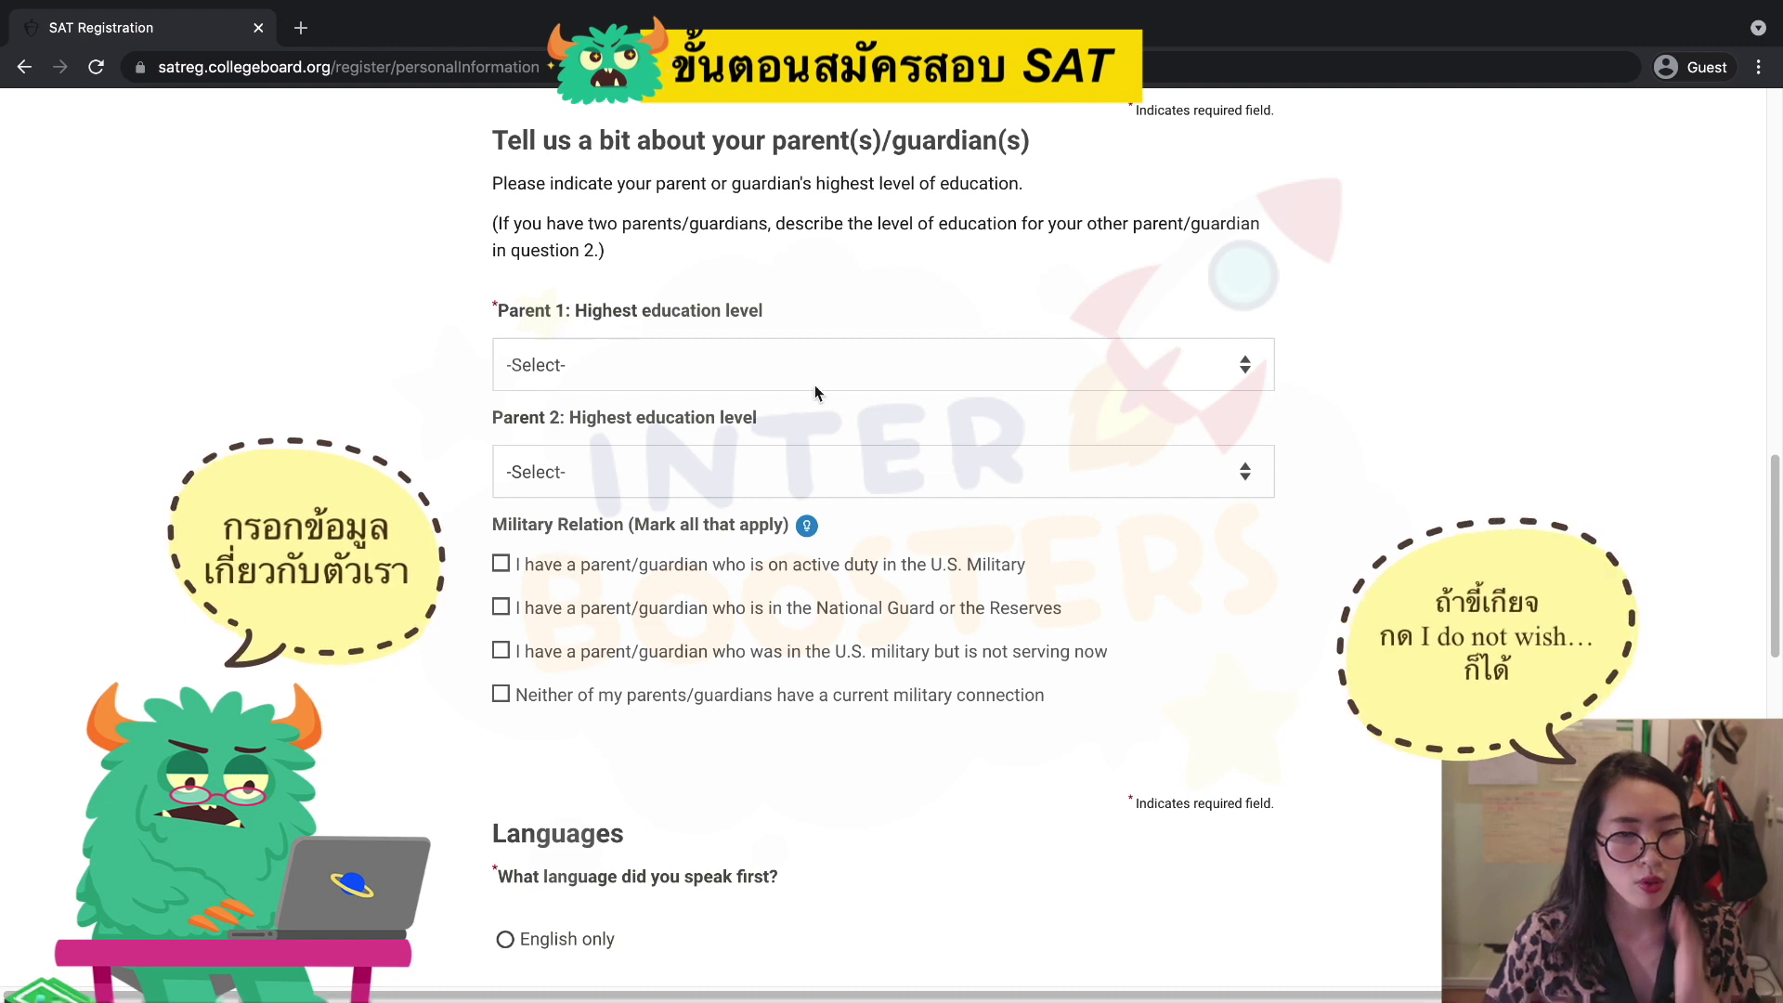
{"action": "left_click", "coordinate": [1144, 373]}
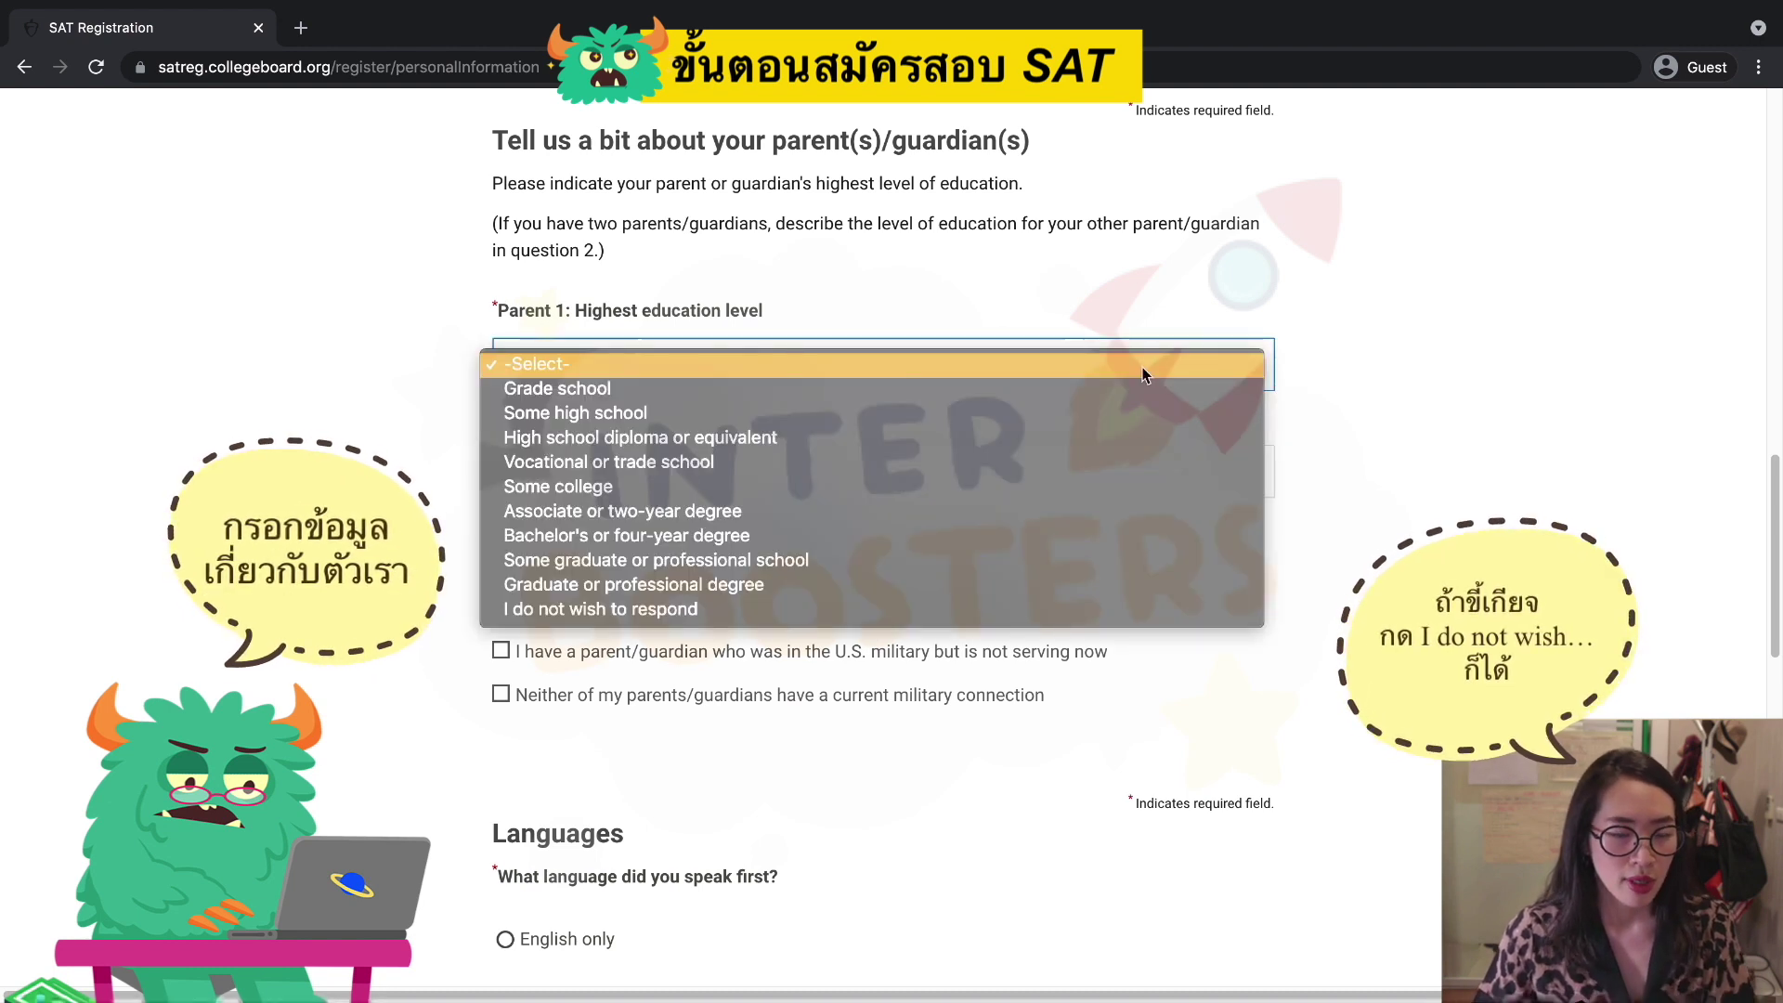
{"action": "left_click", "coordinate": [977, 535]}
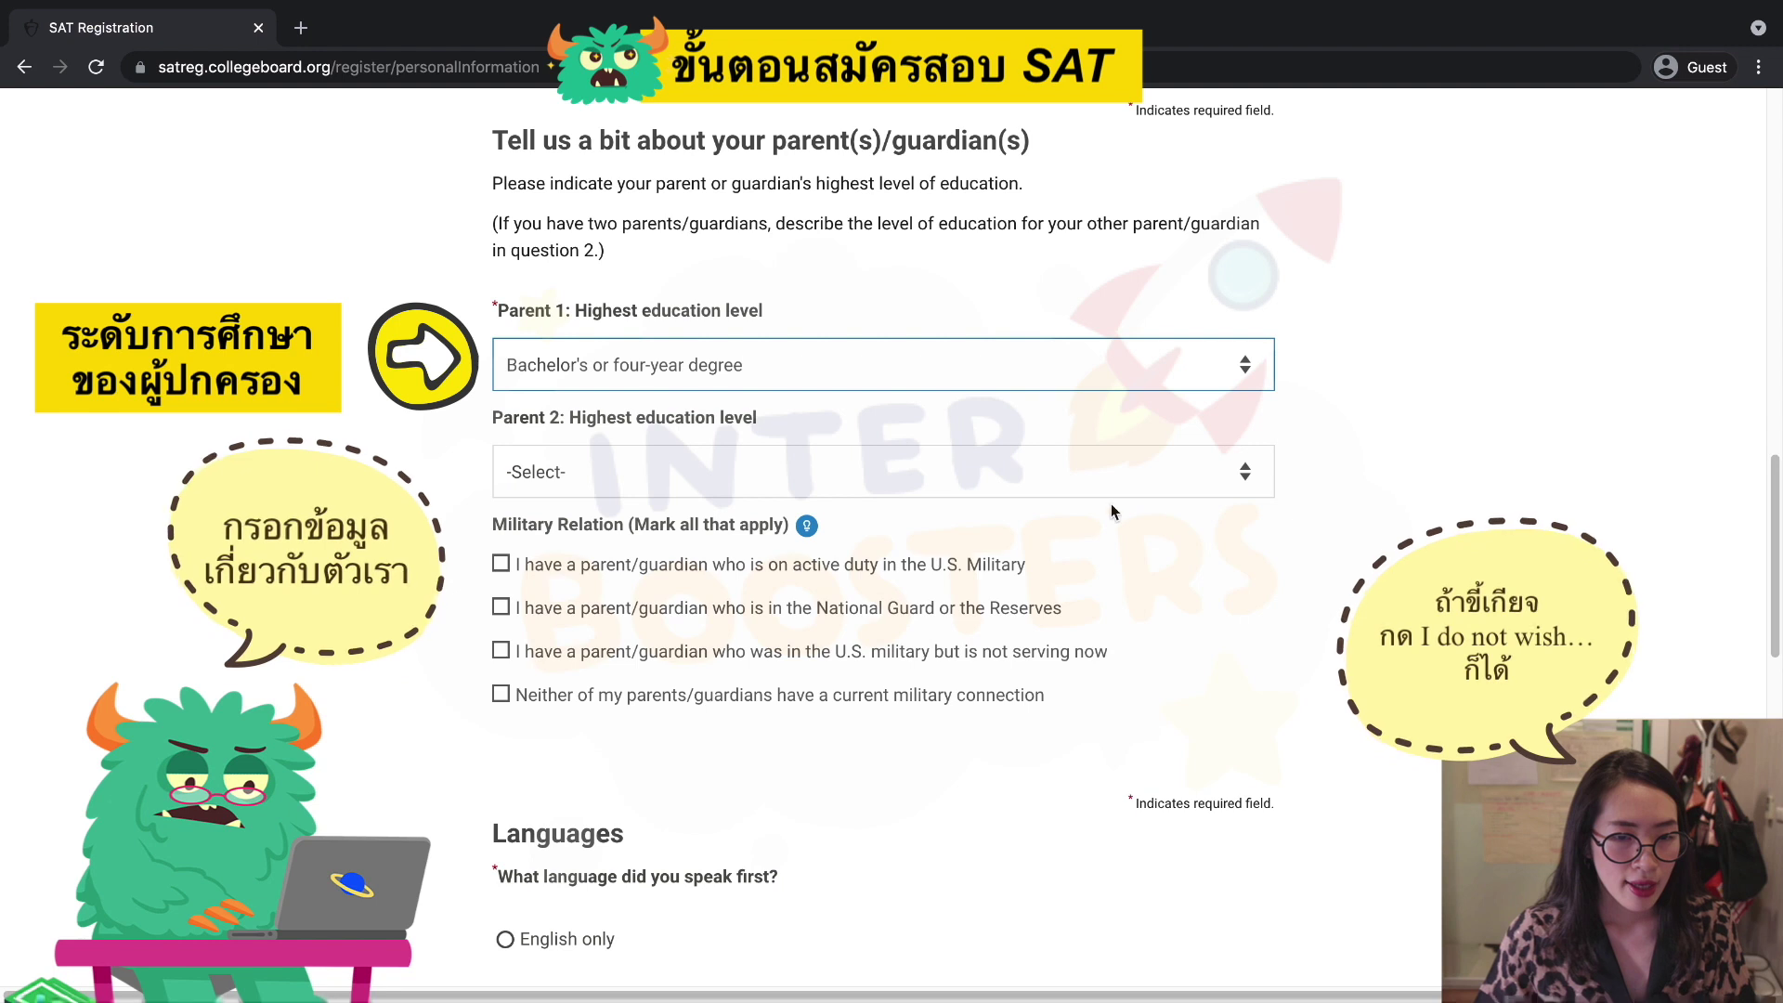
{"action": "scroll", "coordinate": [1040, 585], "scroll_direction": "down", "scroll_amount": 4}
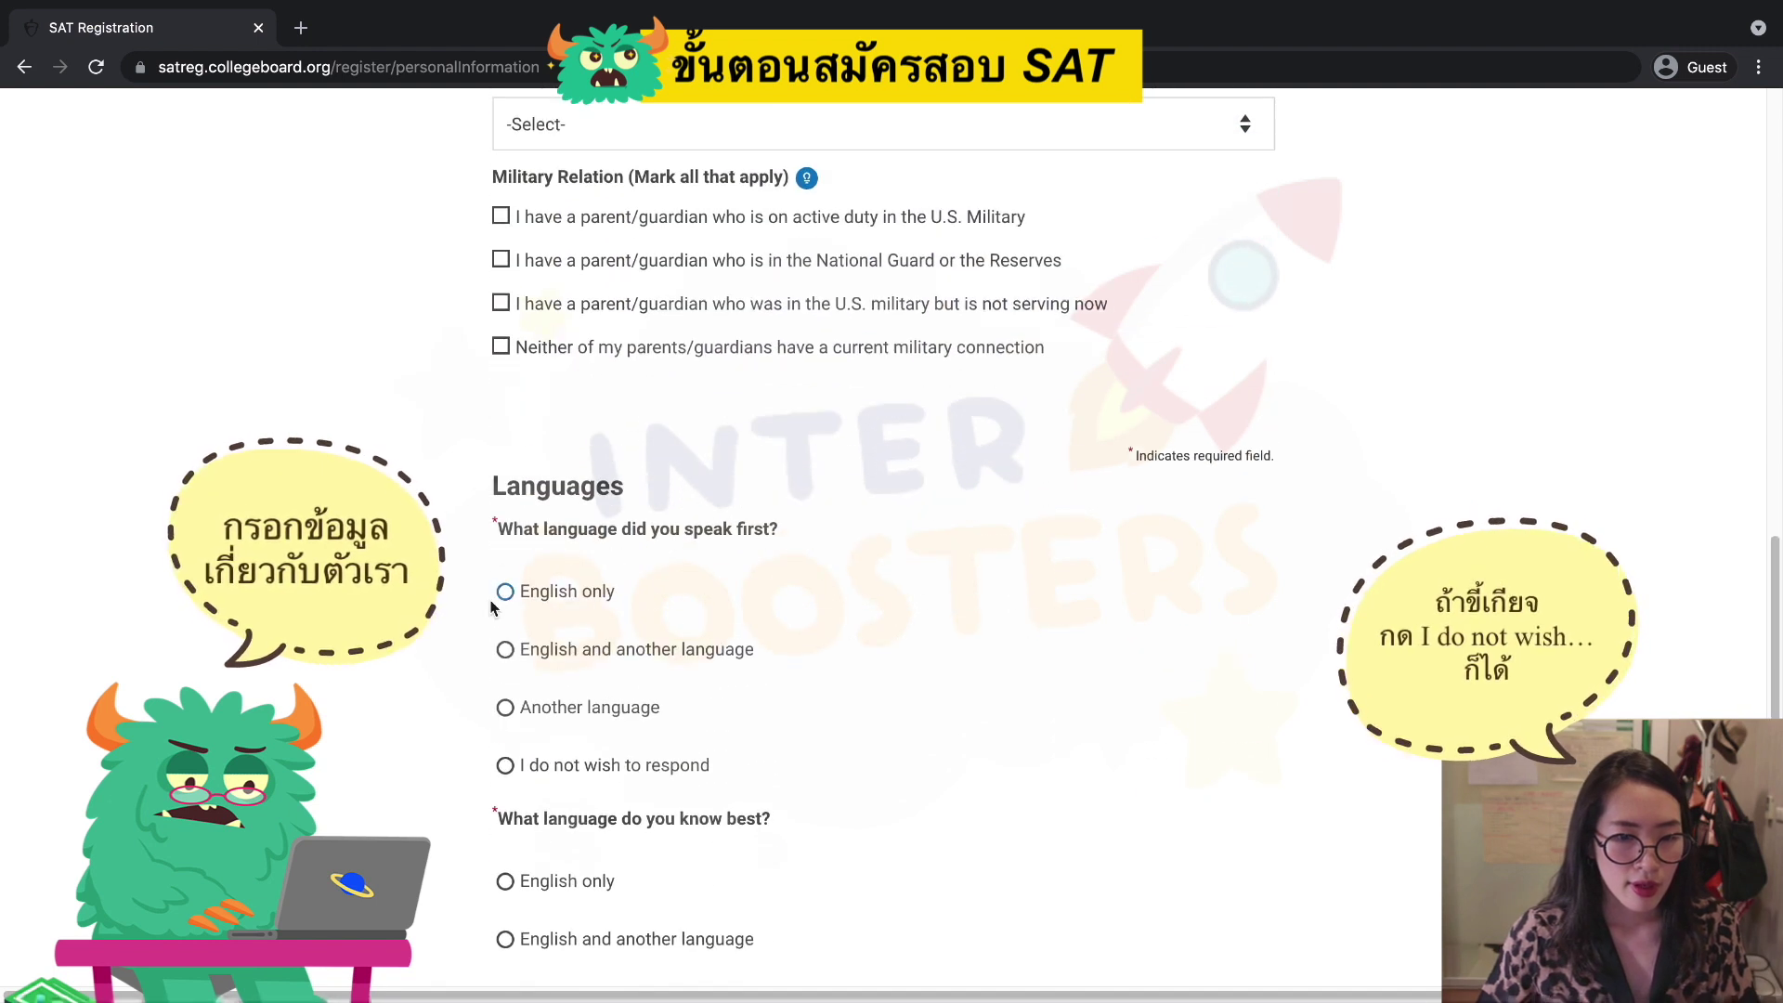
{"action": "scroll", "coordinate": [752, 690], "scroll_direction": "down", "scroll_amount": 4}
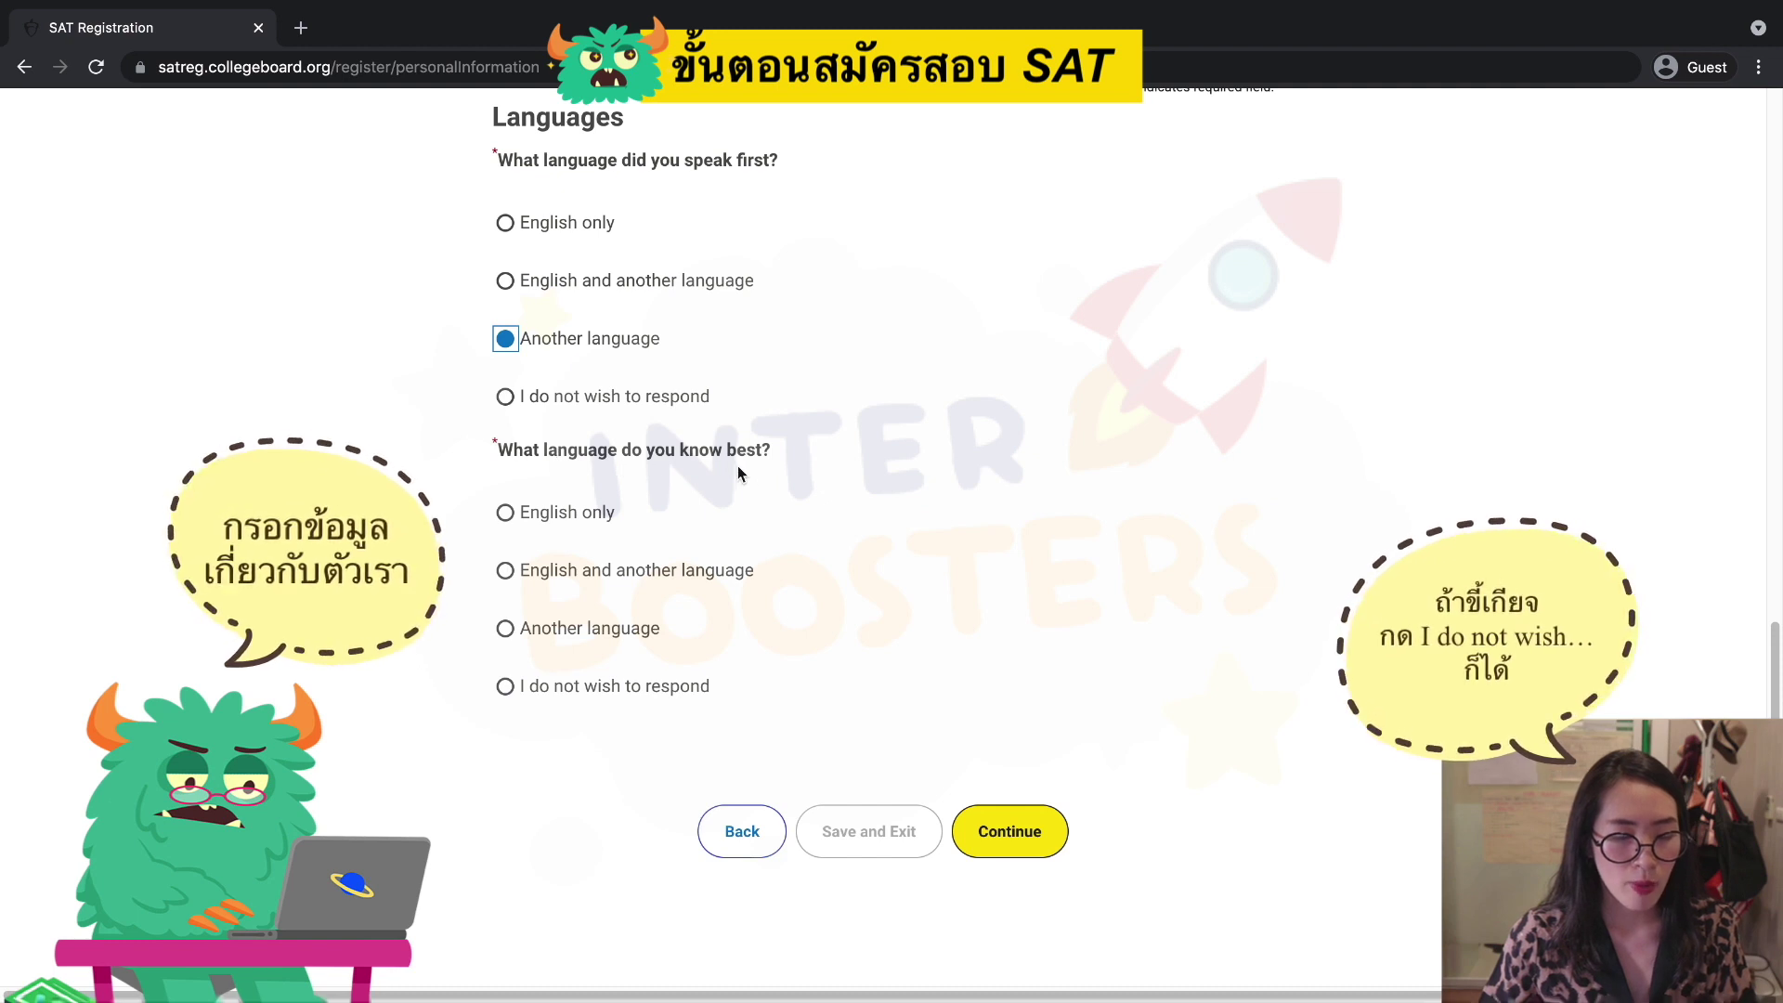
{"action": "left_click", "coordinate": [504, 629]}
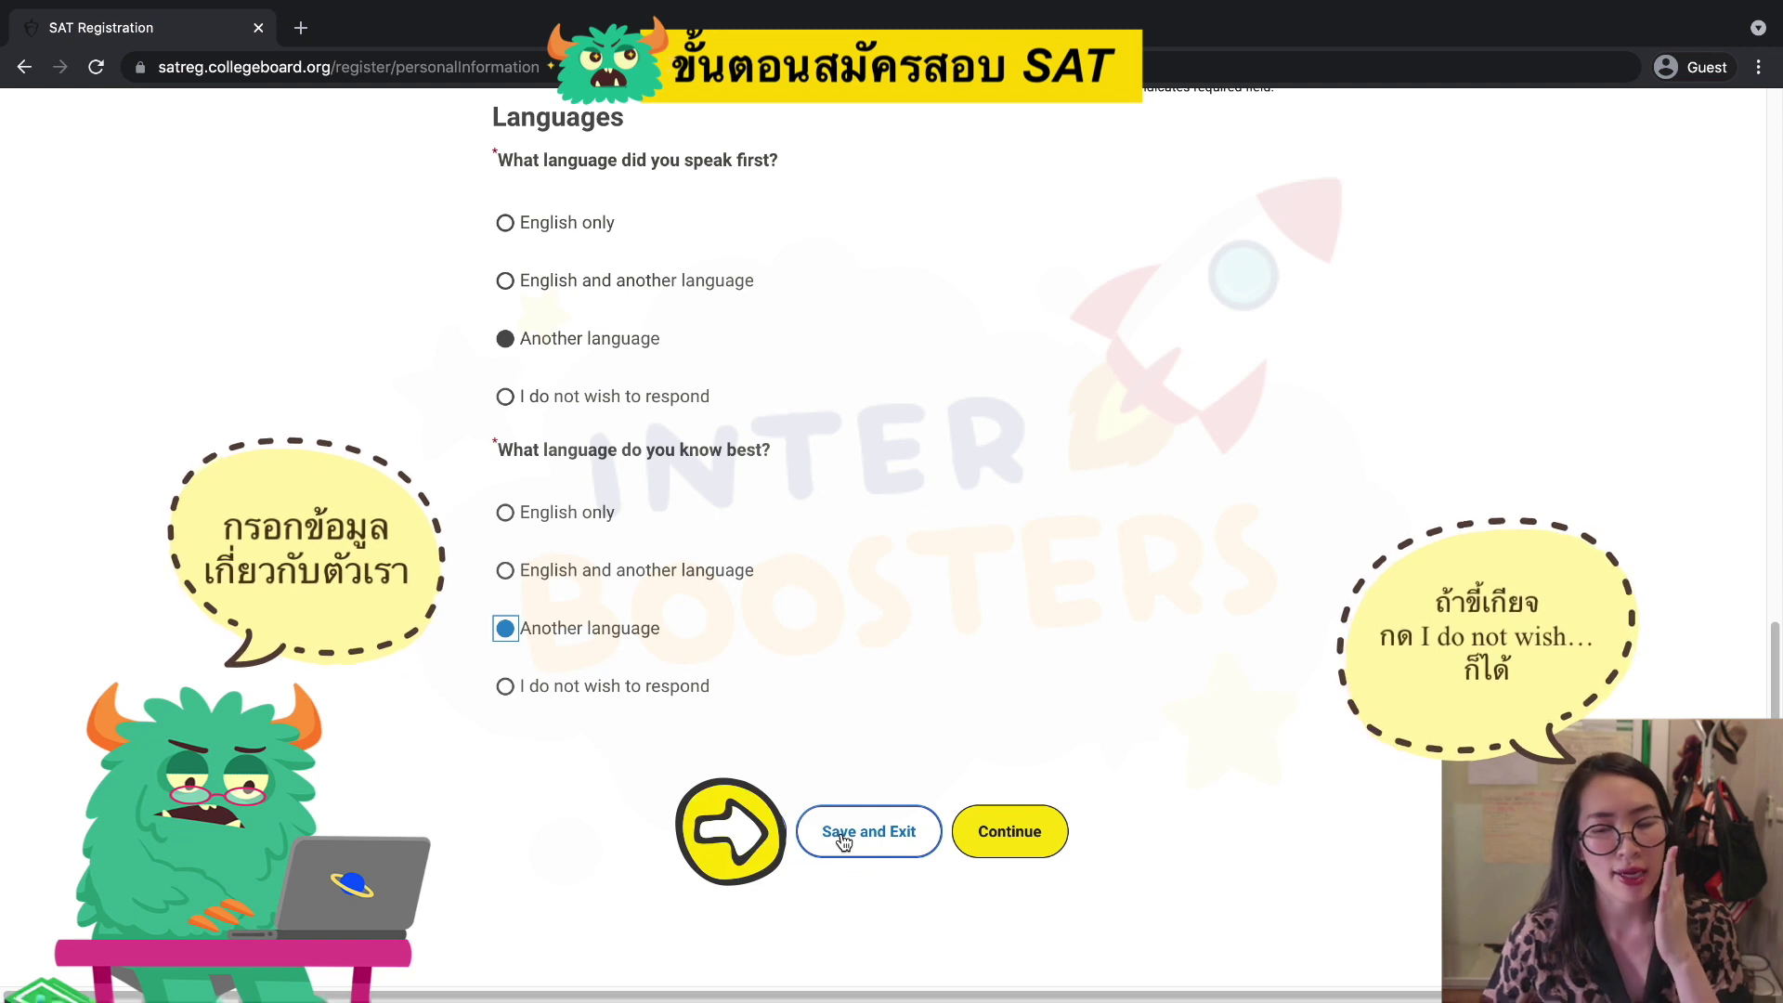
{"action": "left_click", "coordinate": [843, 834]}
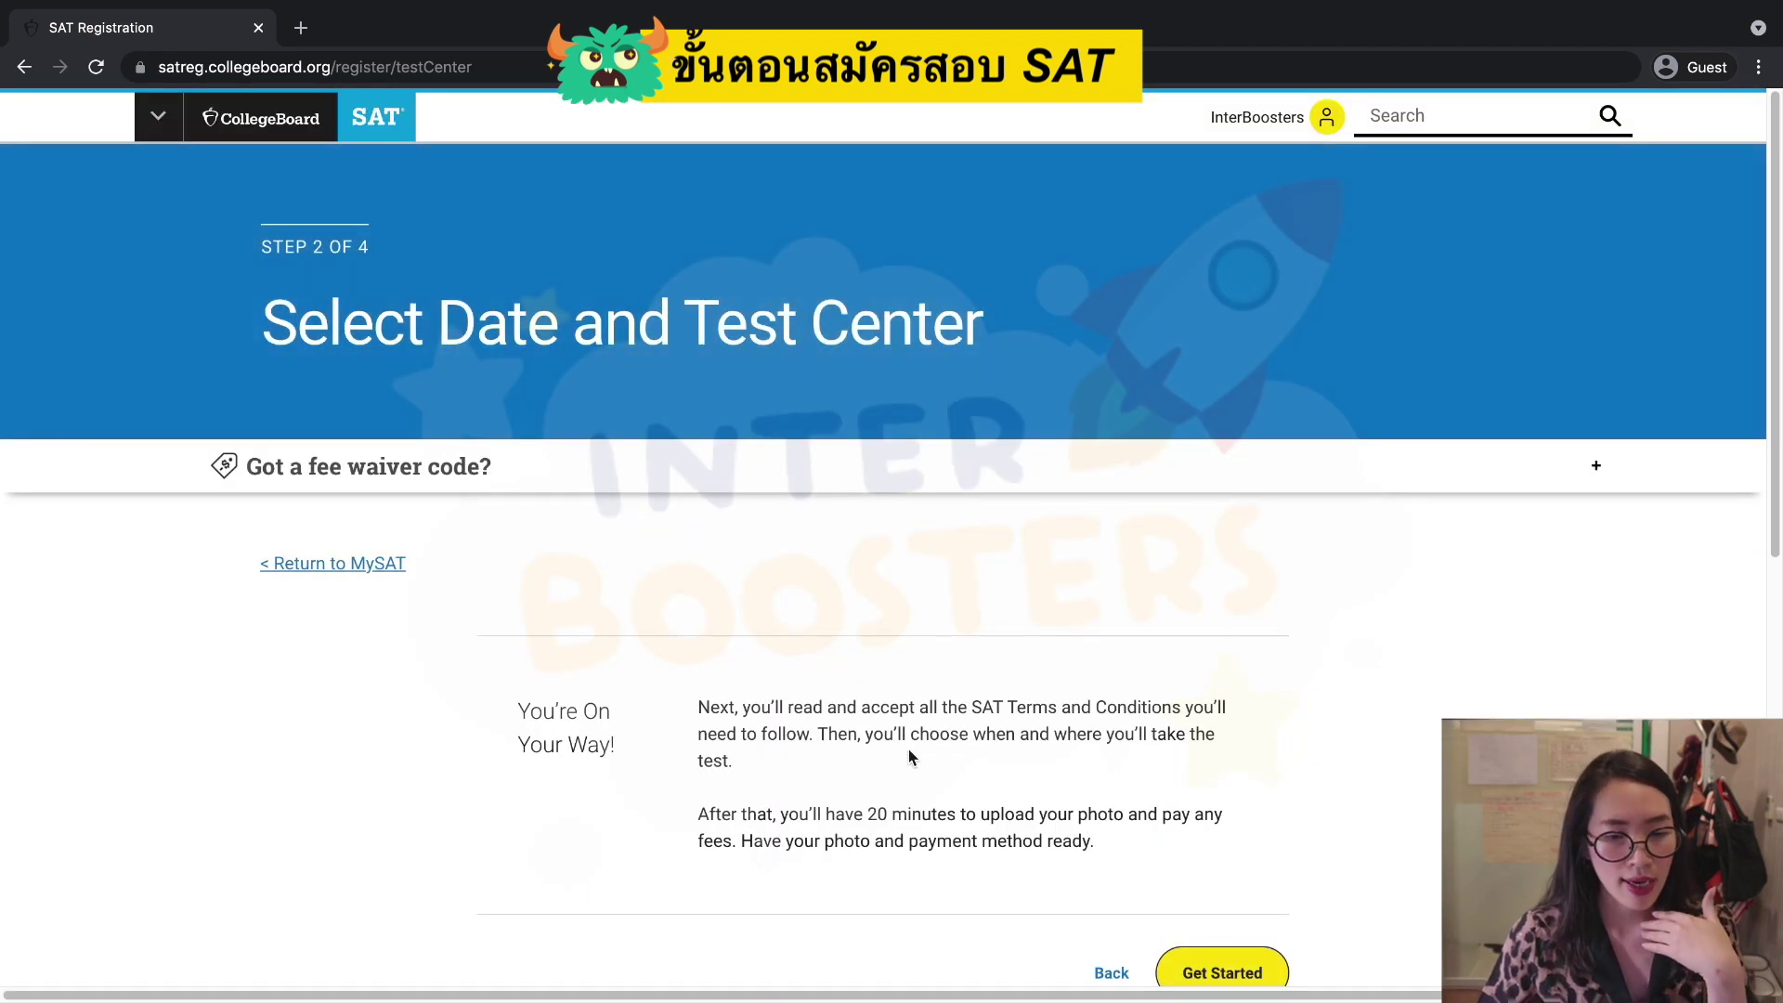
Begin the date and test center step, read the Terms and Conditions, and agree to them.
{"action": "scroll", "coordinate": [915, 751], "scroll_direction": "down", "scroll_amount": 3}
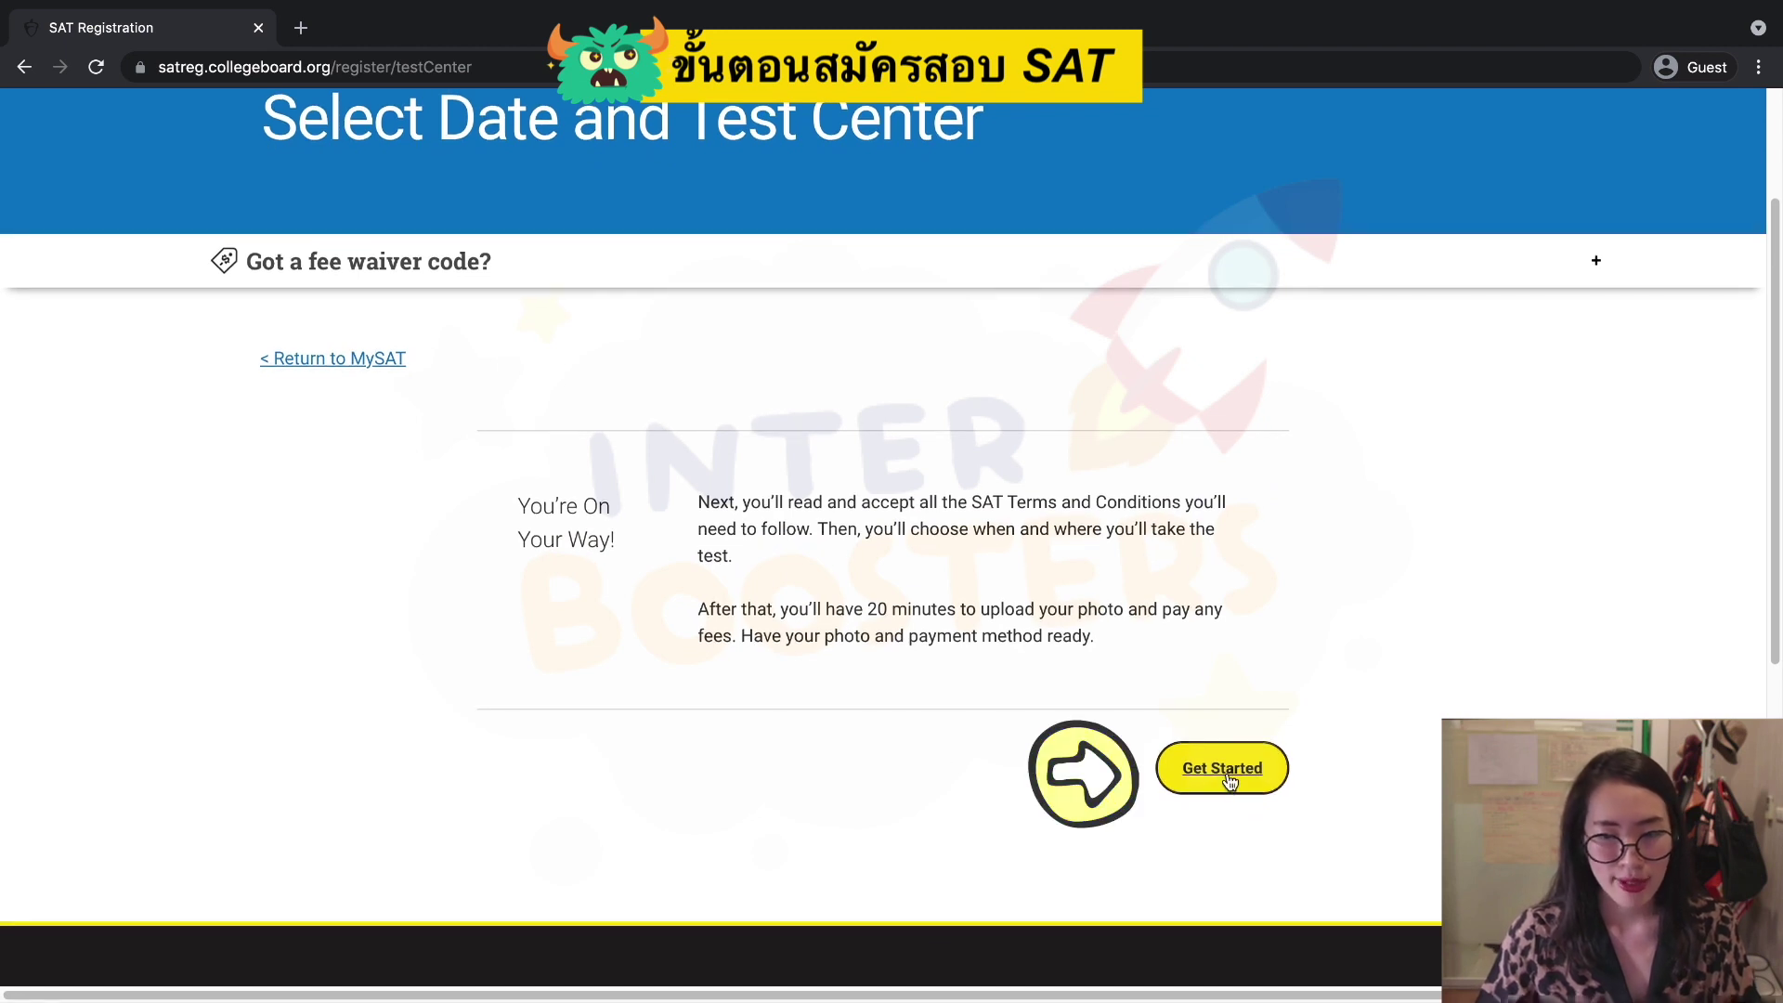
{"action": "left_click", "coordinate": [1226, 776]}
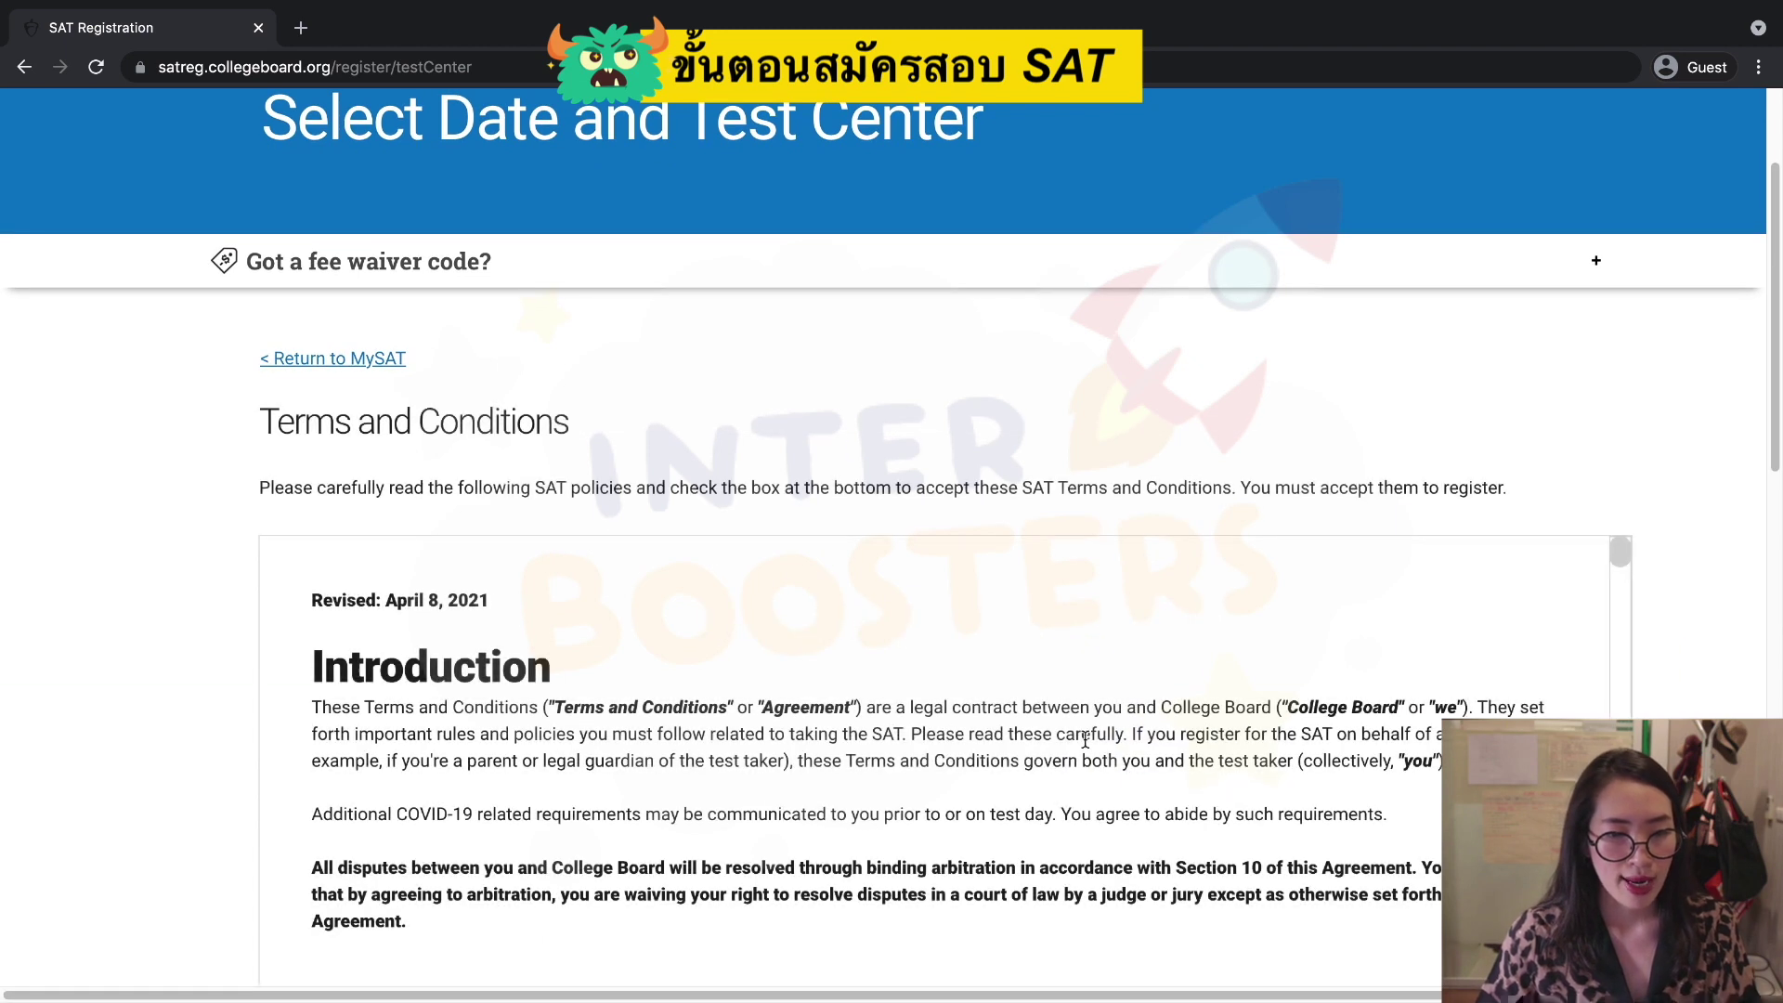
{"action": "scroll", "coordinate": [1084, 740], "scroll_direction": "down", "scroll_amount": 2}
{"action": "scroll", "coordinate": [1085, 740], "scroll_direction": "down", "scroll_amount": 3}
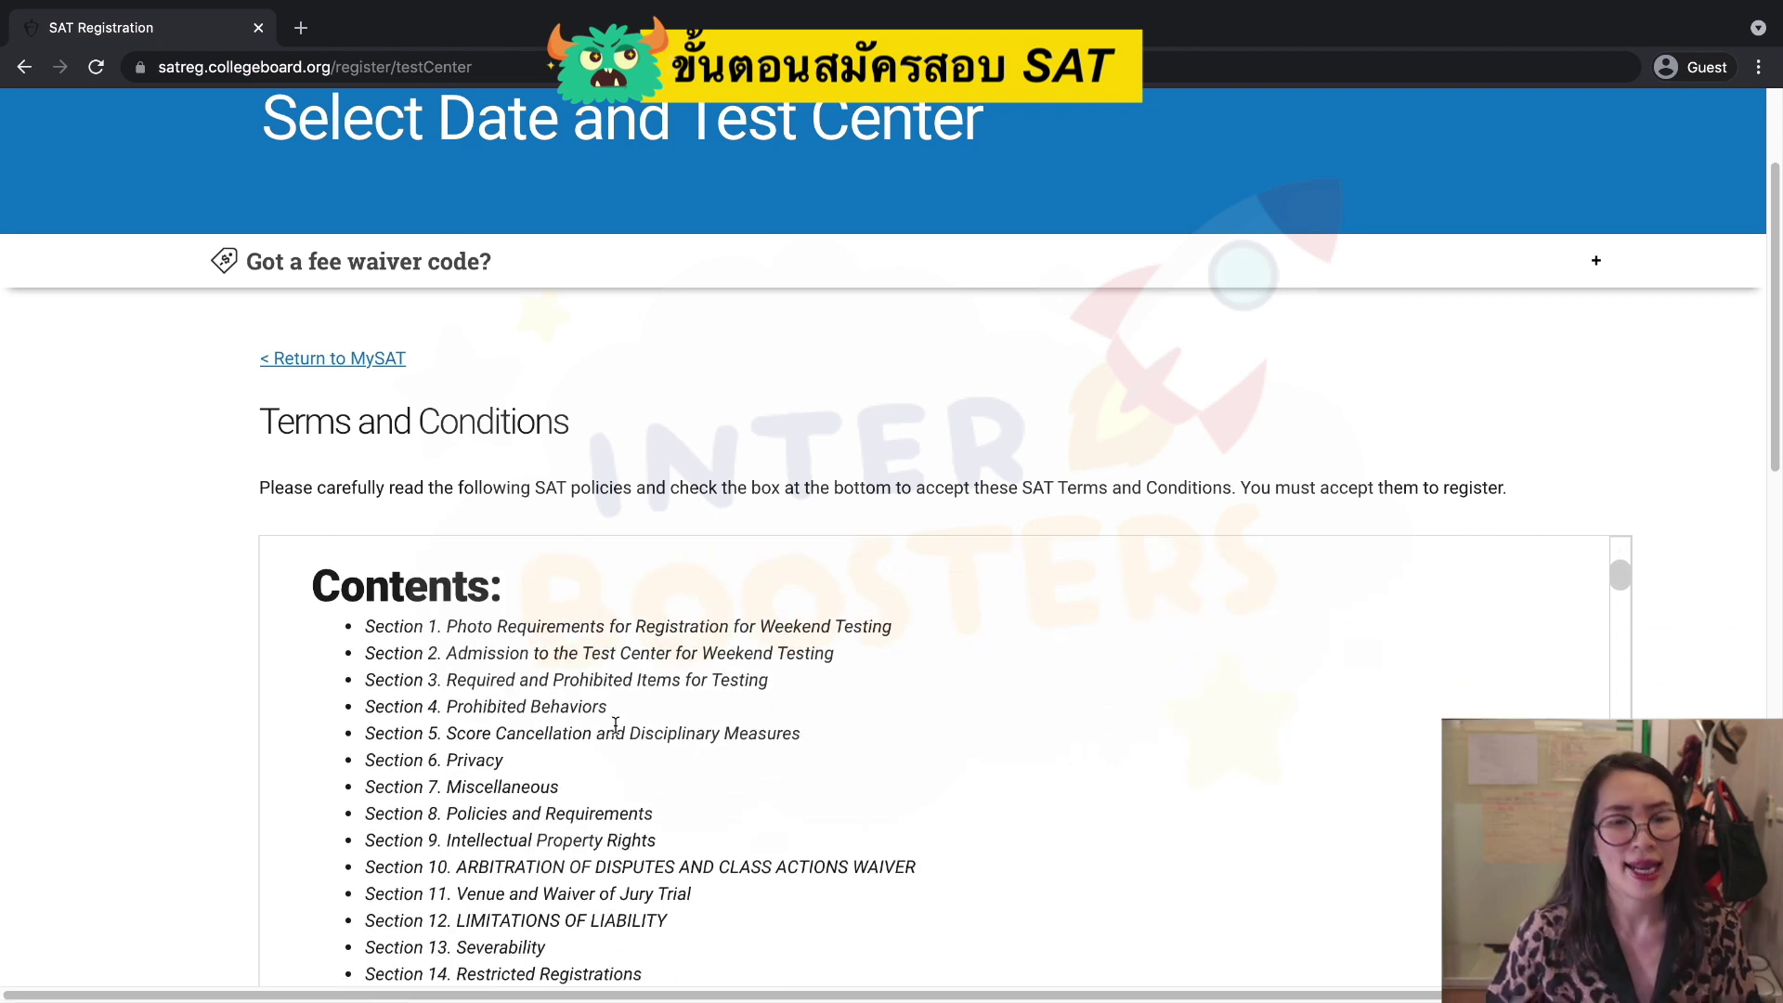
{"action": "scroll", "coordinate": [658, 771], "scroll_direction": "down", "scroll_amount": 1}
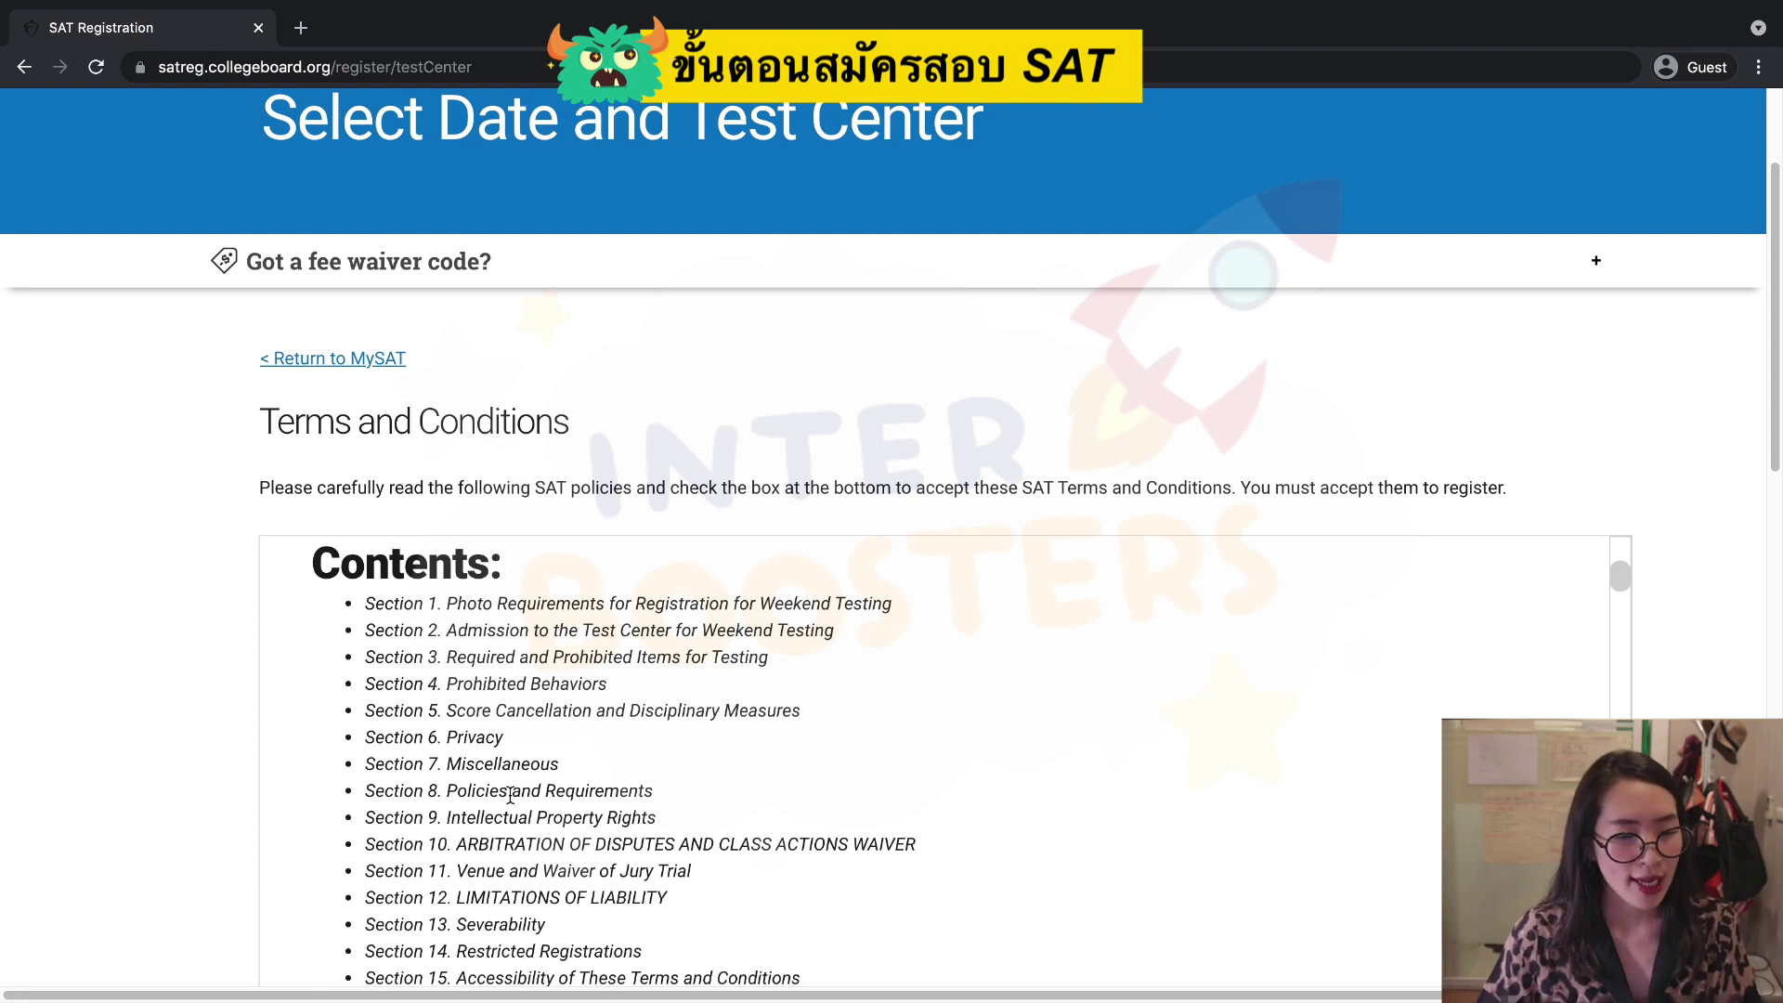
{"action": "scroll", "coordinate": [510, 796], "scroll_direction": "down", "scroll_amount": 2}
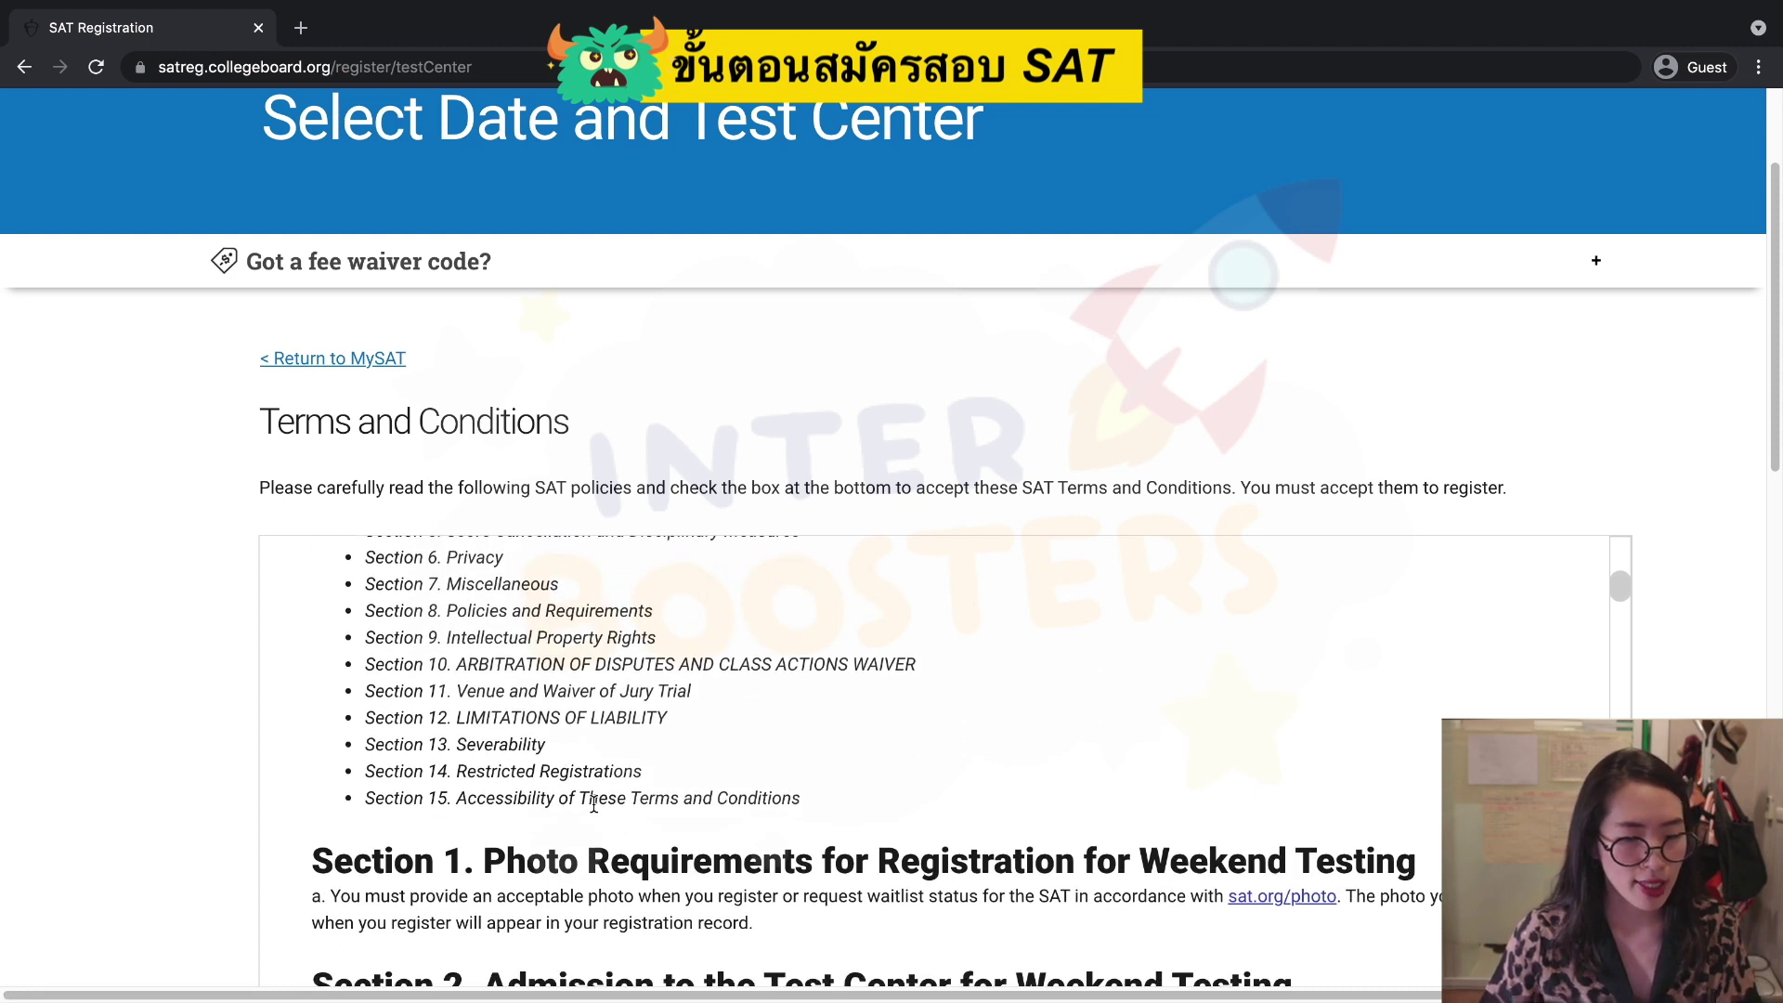
{"action": "scroll", "coordinate": [581, 800], "scroll_direction": "down", "scroll_amount": 20}
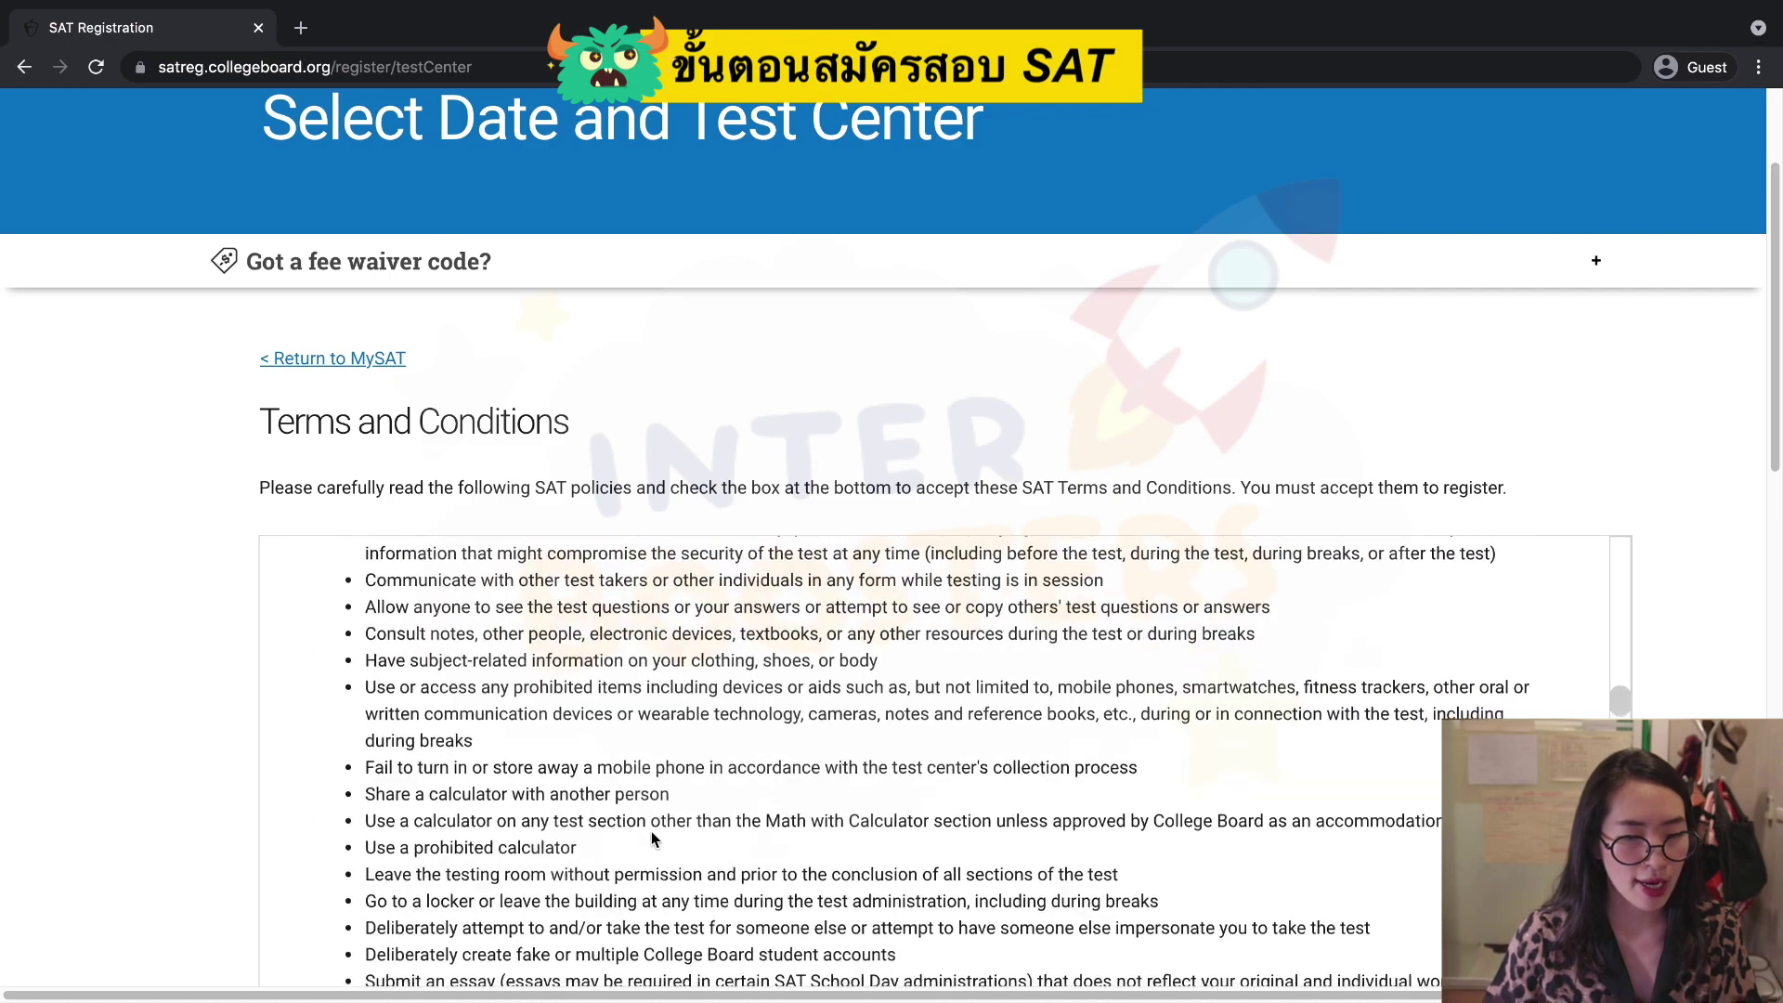
{"action": "scroll", "coordinate": [669, 845], "scroll_direction": "down", "scroll_amount": 20}
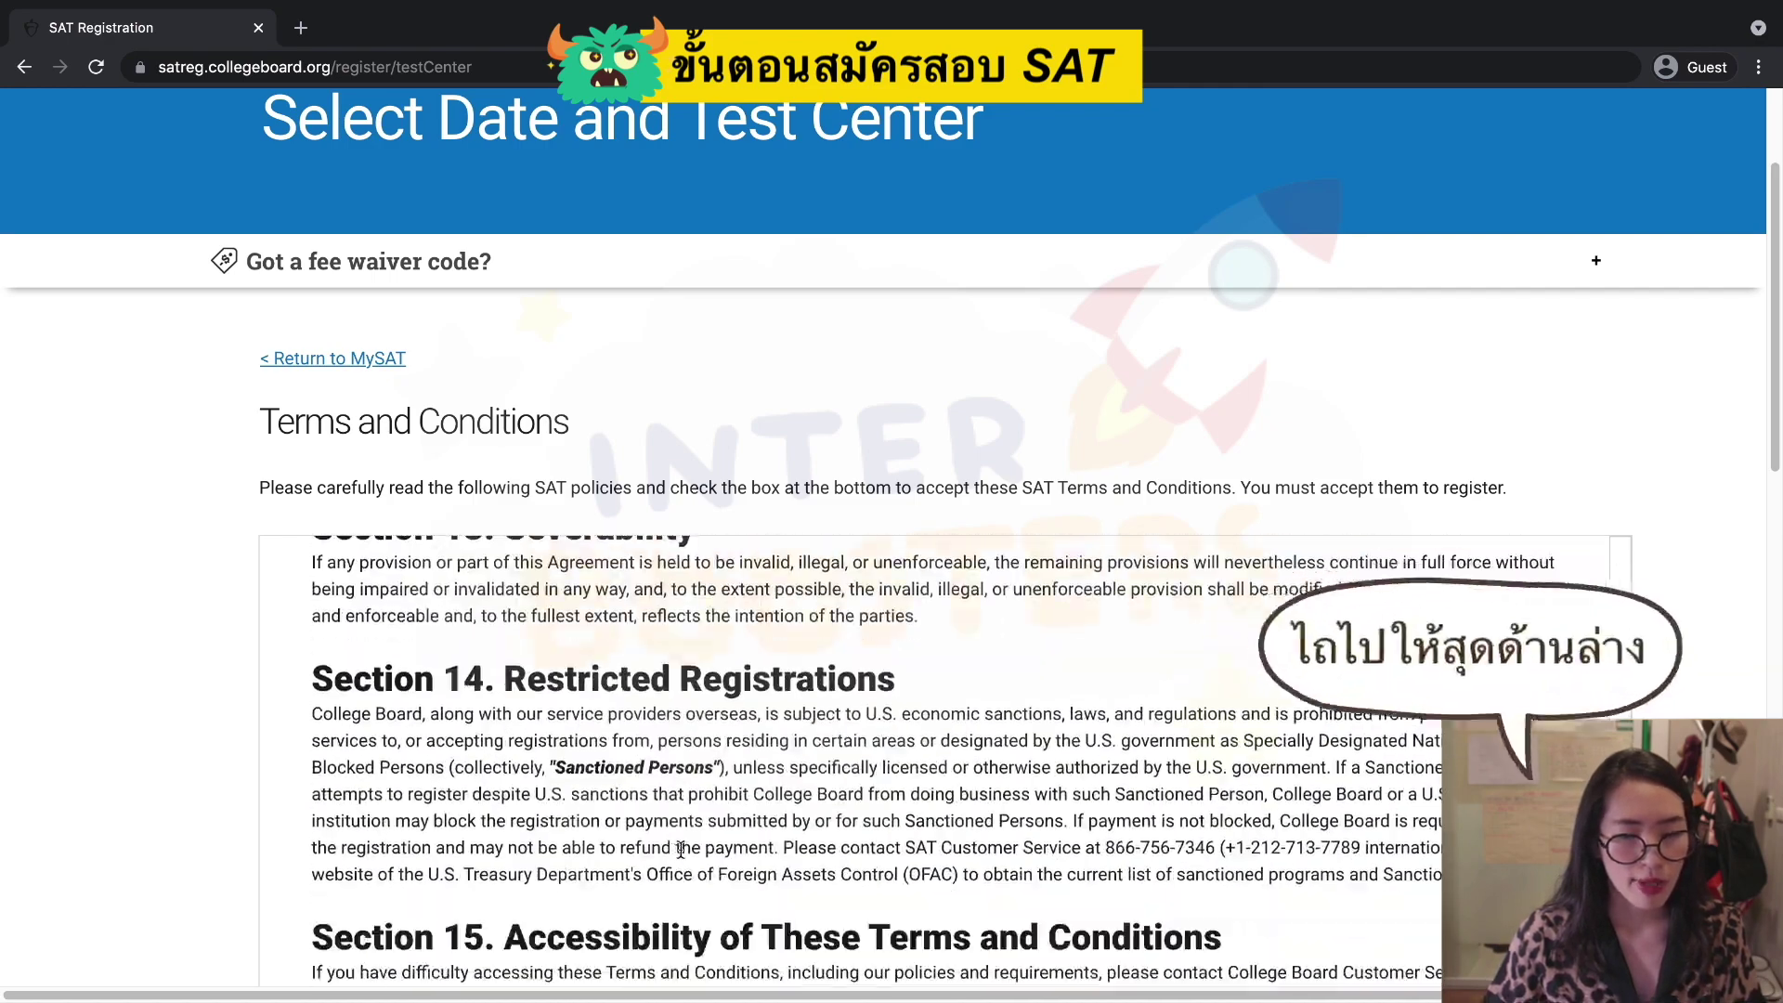
{"action": "scroll", "coordinate": [605, 709], "scroll_direction": "down", "scroll_amount": 7}
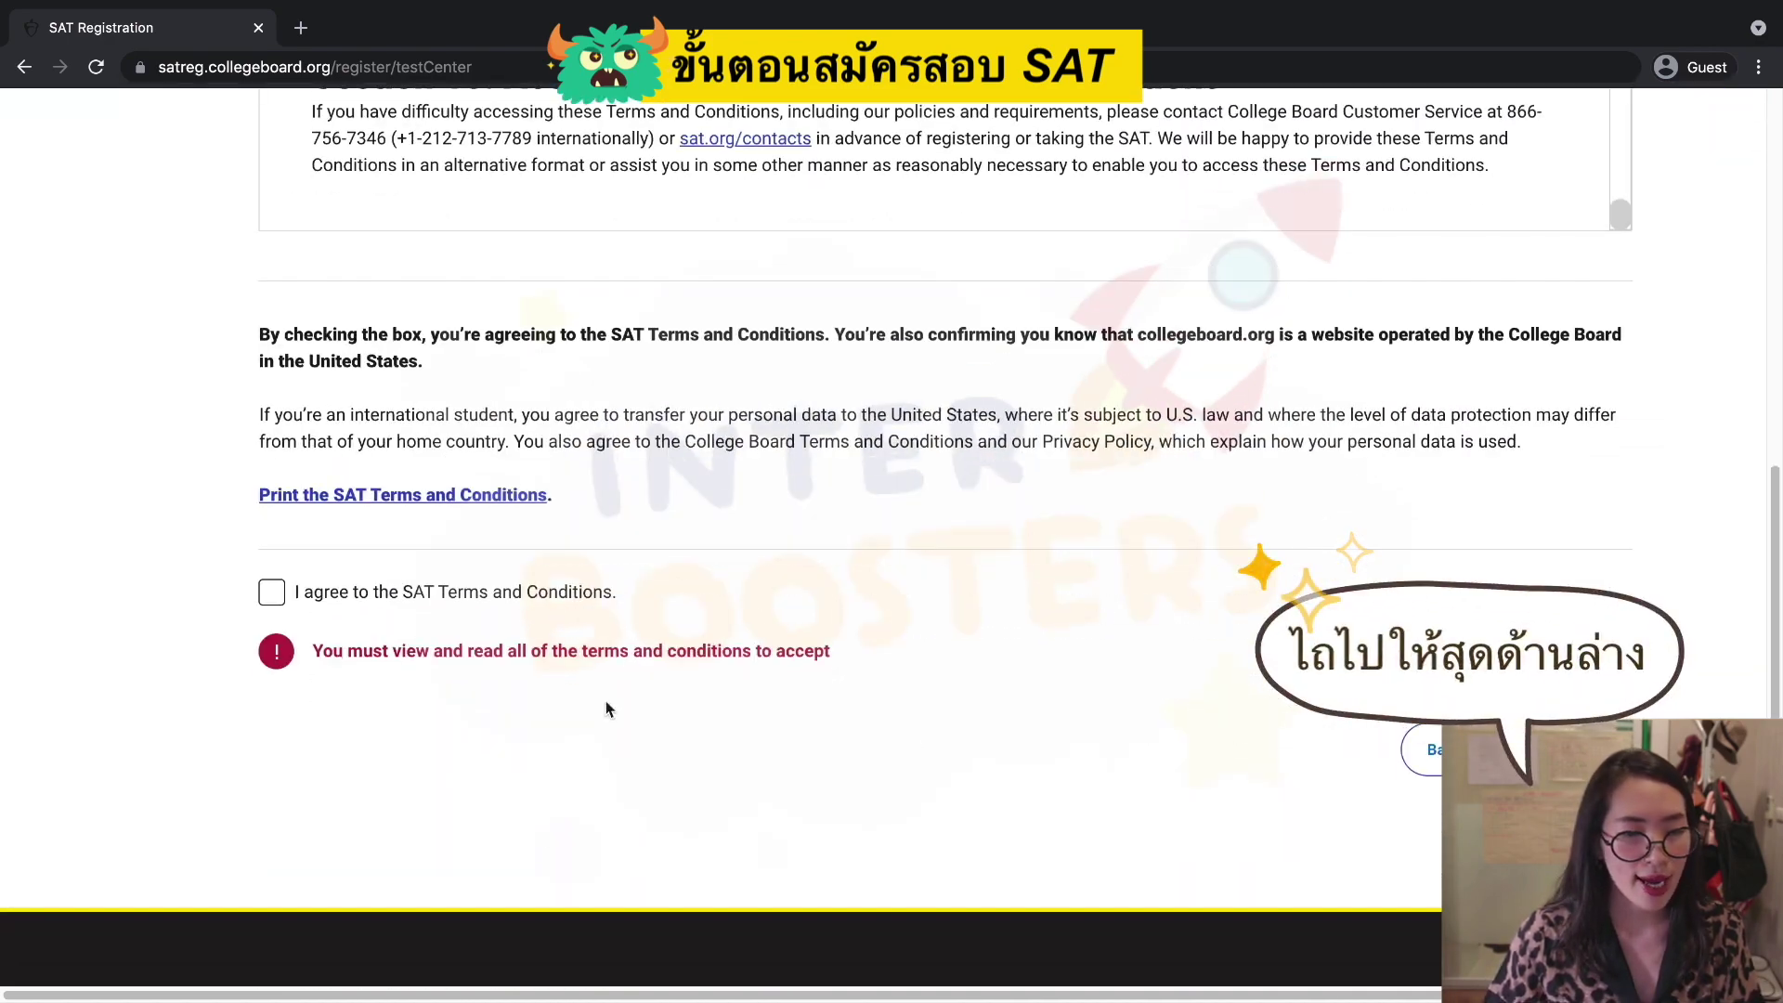
{"action": "left_click", "coordinate": [271, 594]}
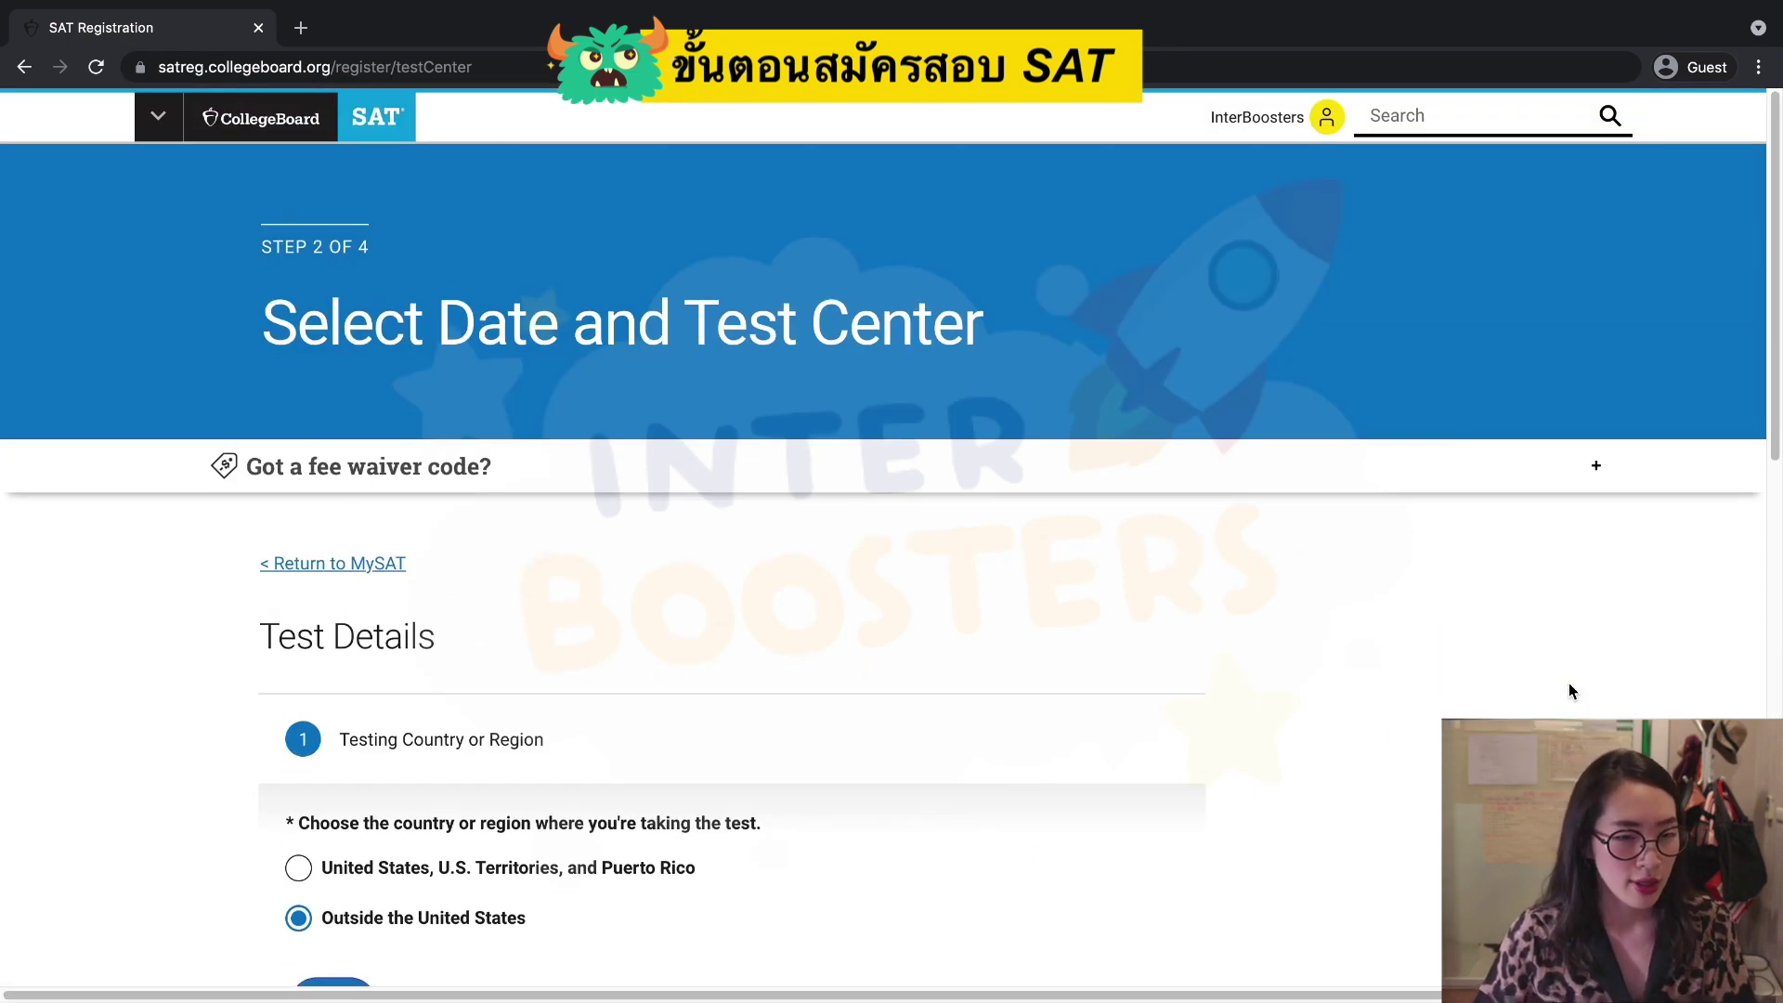
Confirm Outside the United States as the testing country.
{"action": "scroll", "coordinate": [1114, 668], "scroll_direction": "down", "scroll_amount": 2}
{"action": "scroll", "coordinate": [1124, 676], "scroll_direction": "down", "scroll_amount": 3}
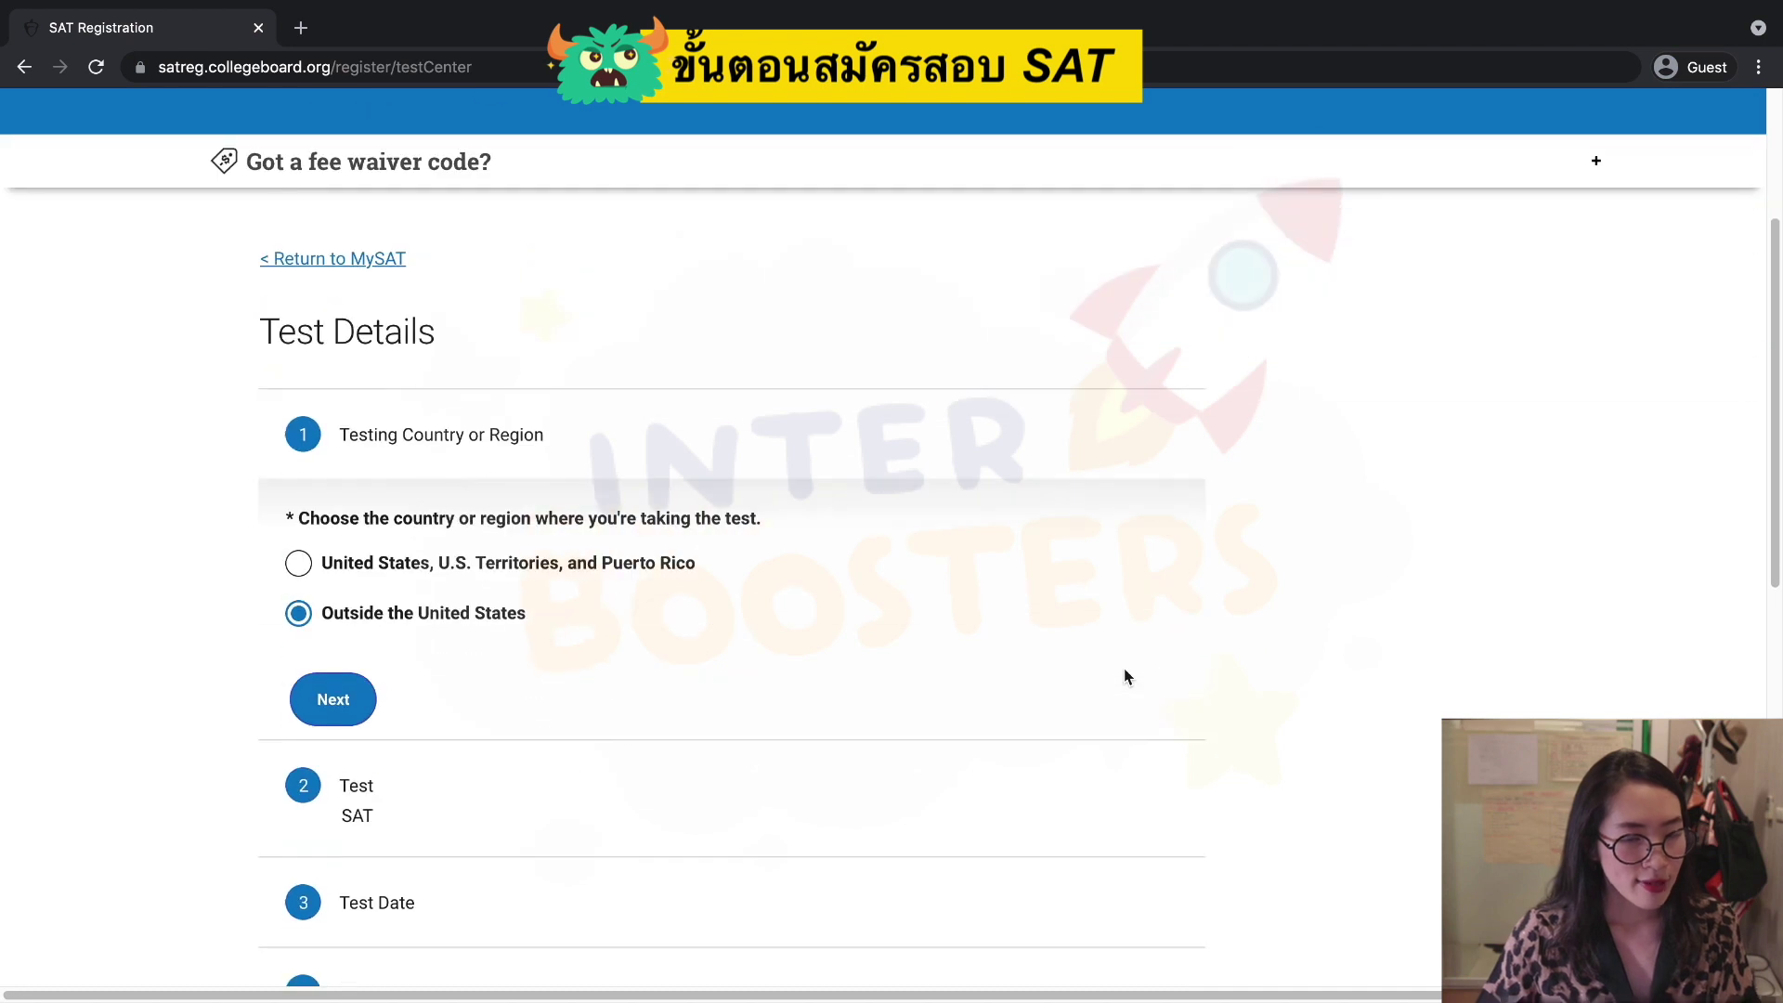
{"action": "scroll", "coordinate": [1114, 662], "scroll_direction": "down", "scroll_amount": 3}
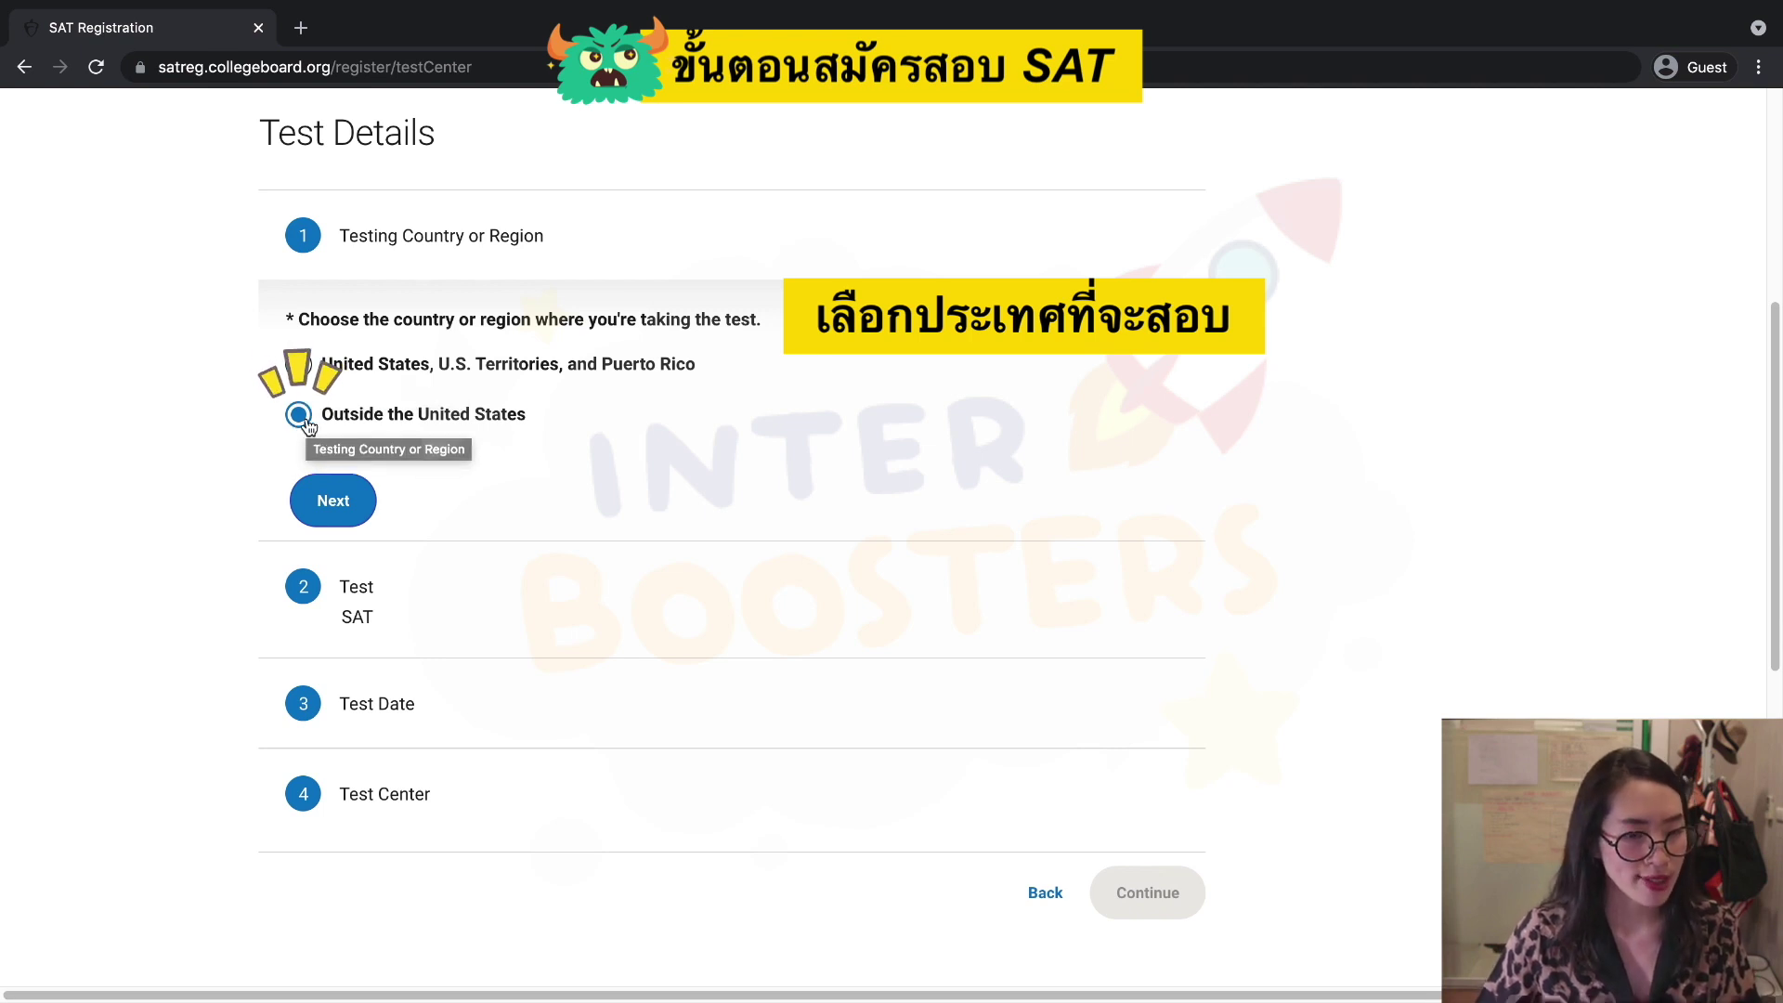
{"action": "left_click", "coordinate": [331, 500]}
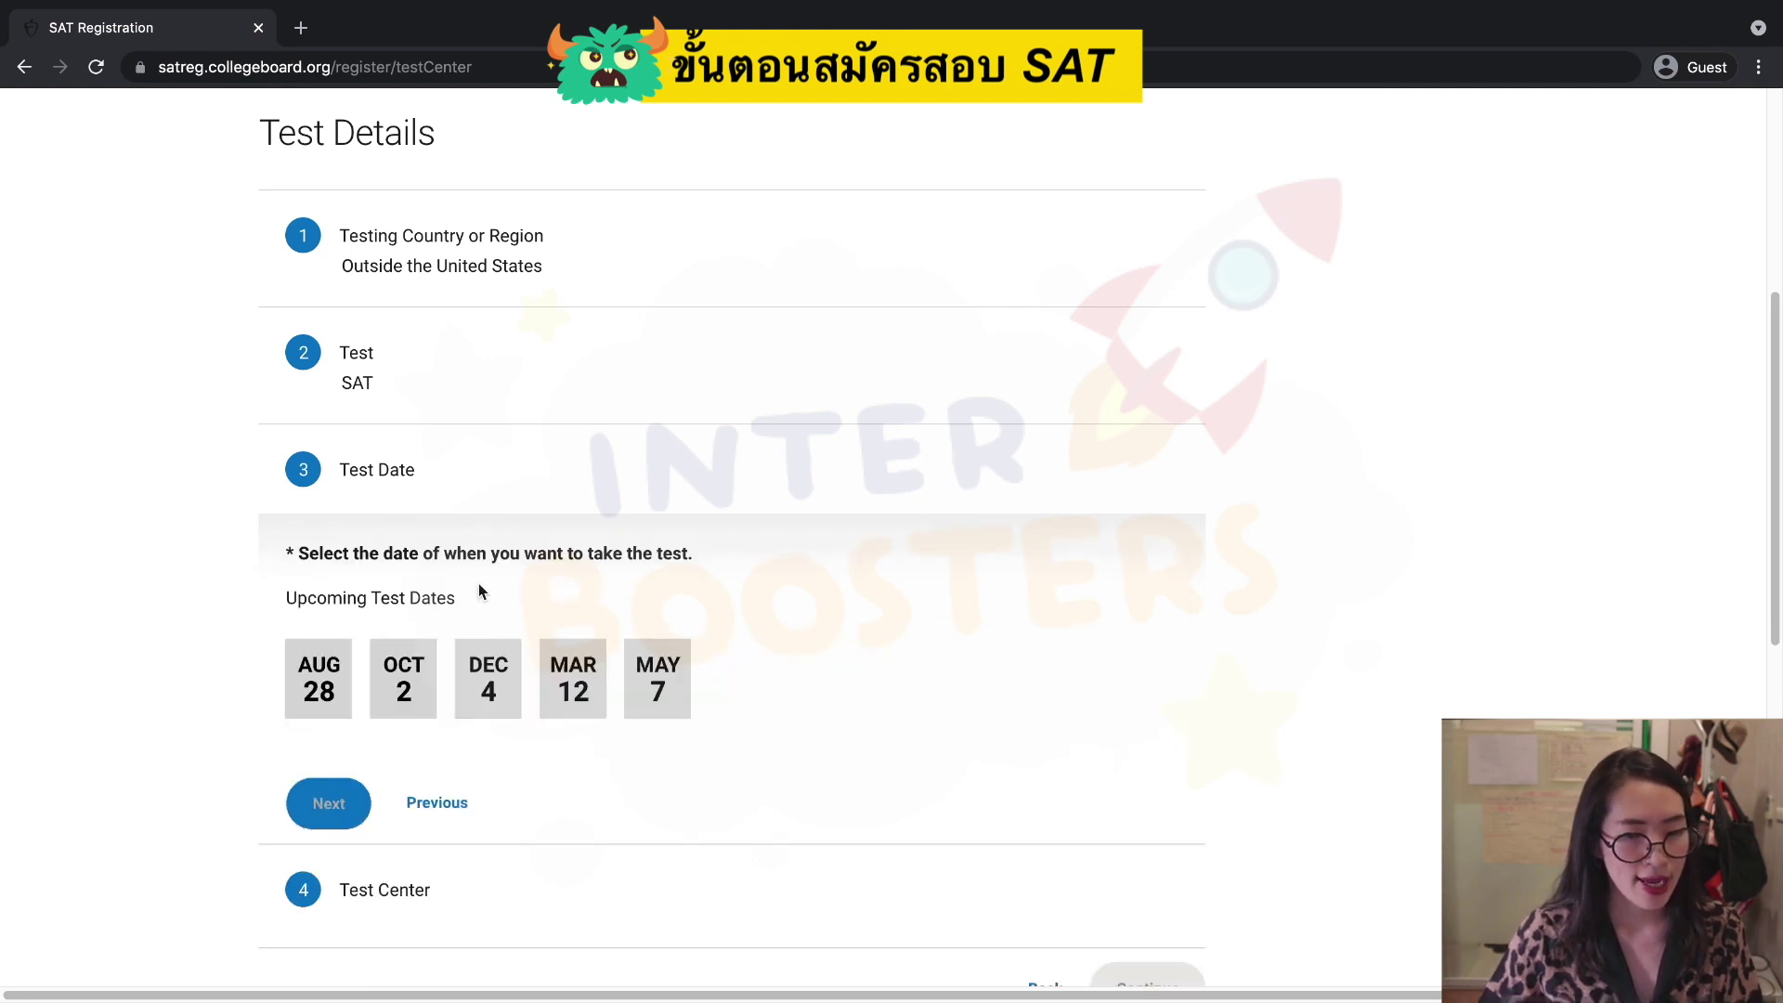
Select Saturday, August 28, 2021 as the test date, showing the $55 fee.
{"action": "scroll", "coordinate": [477, 583], "scroll_direction": "down", "scroll_amount": 2}
{"action": "left_click", "coordinate": [495, 605]}
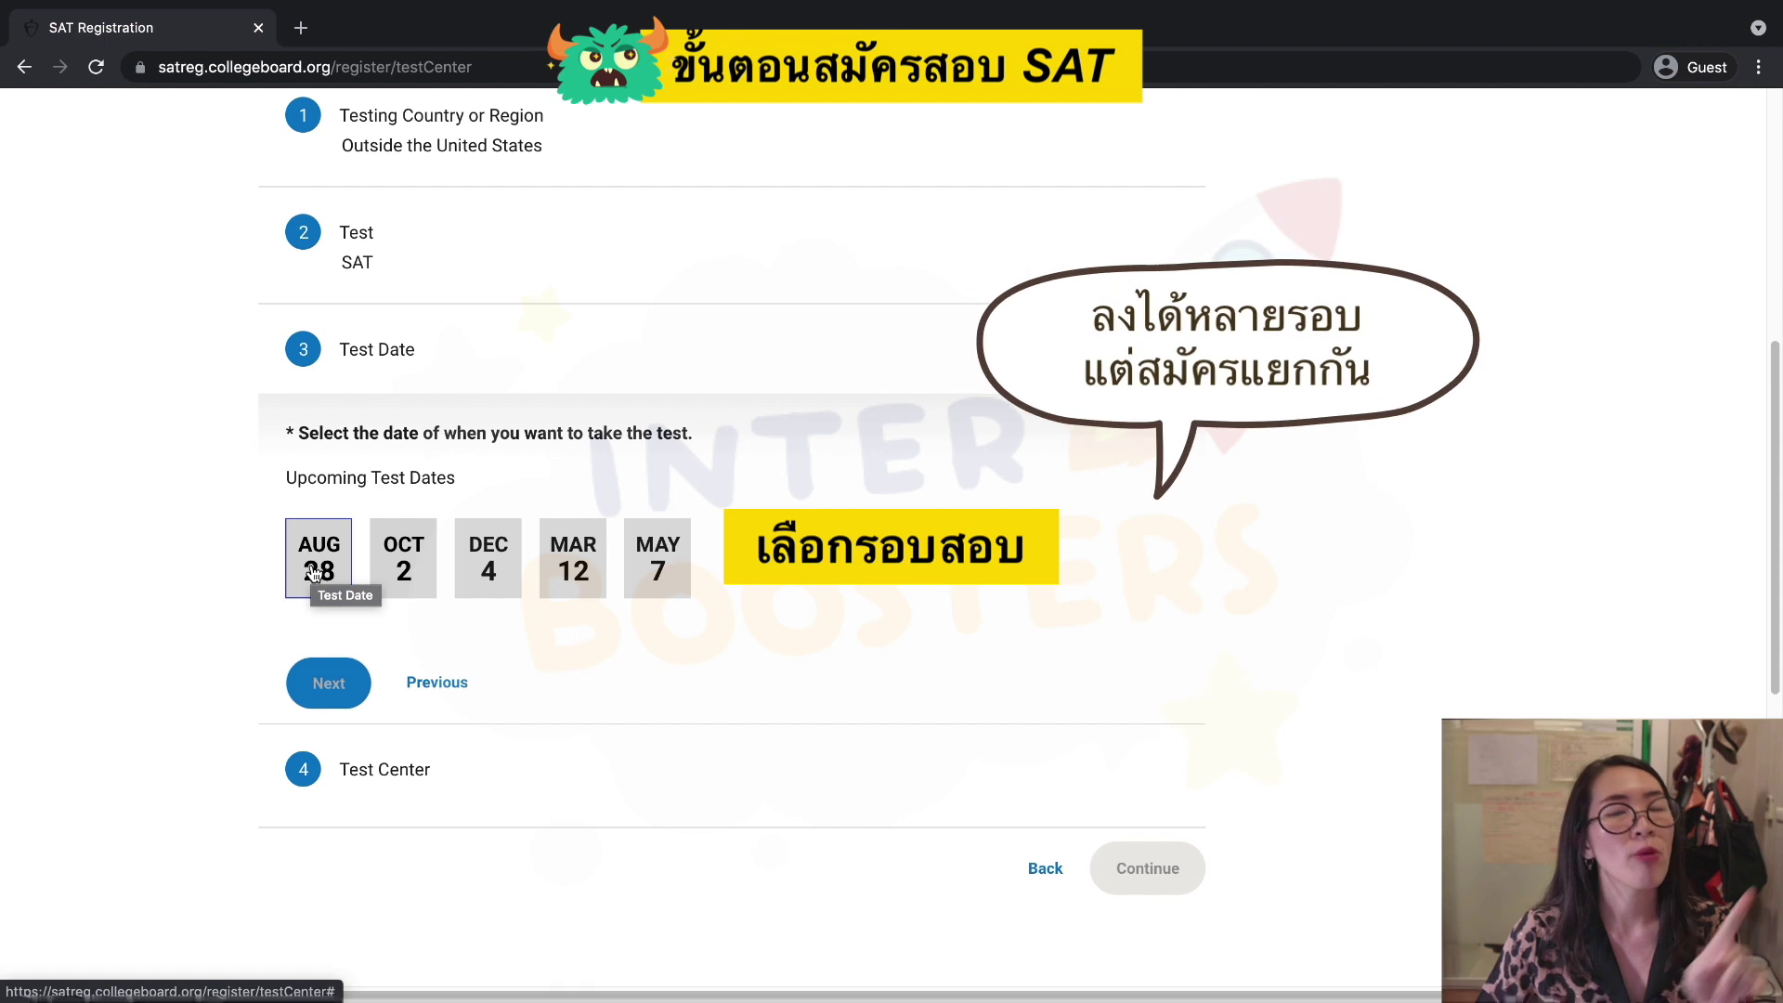
{"action": "left_click", "coordinate": [317, 562]}
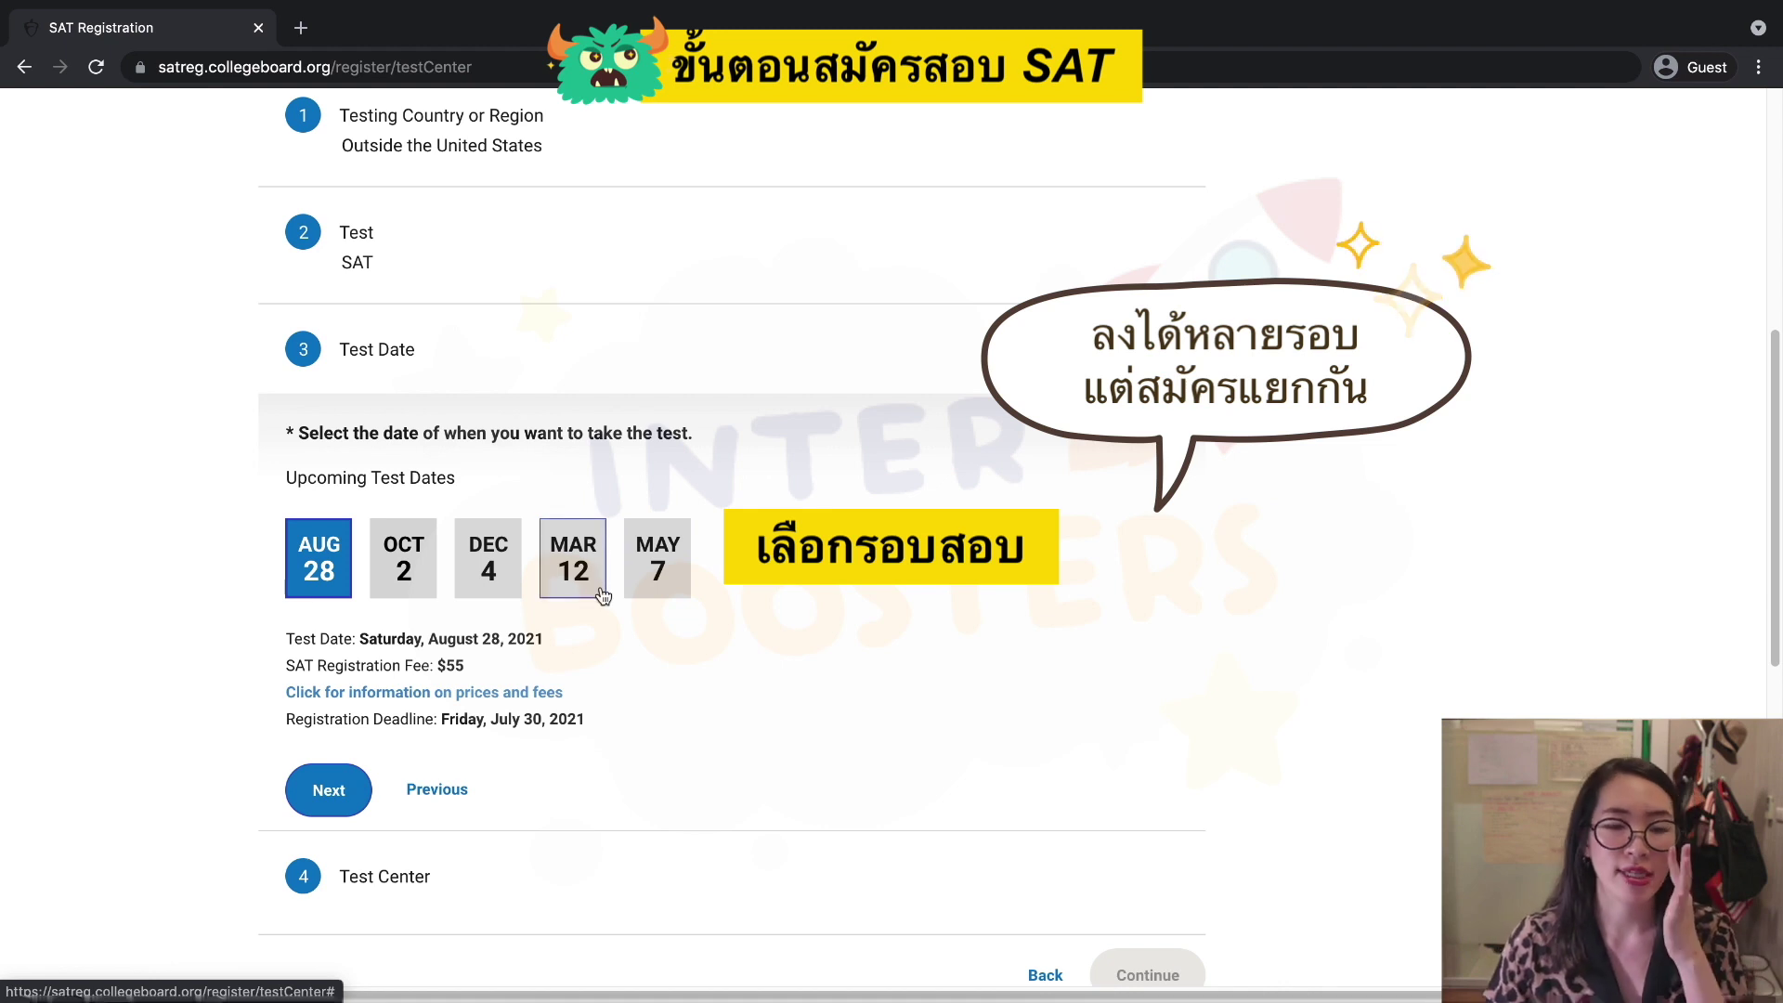
{"action": "scroll", "coordinate": [605, 595], "scroll_direction": "down", "scroll_amount": 1}
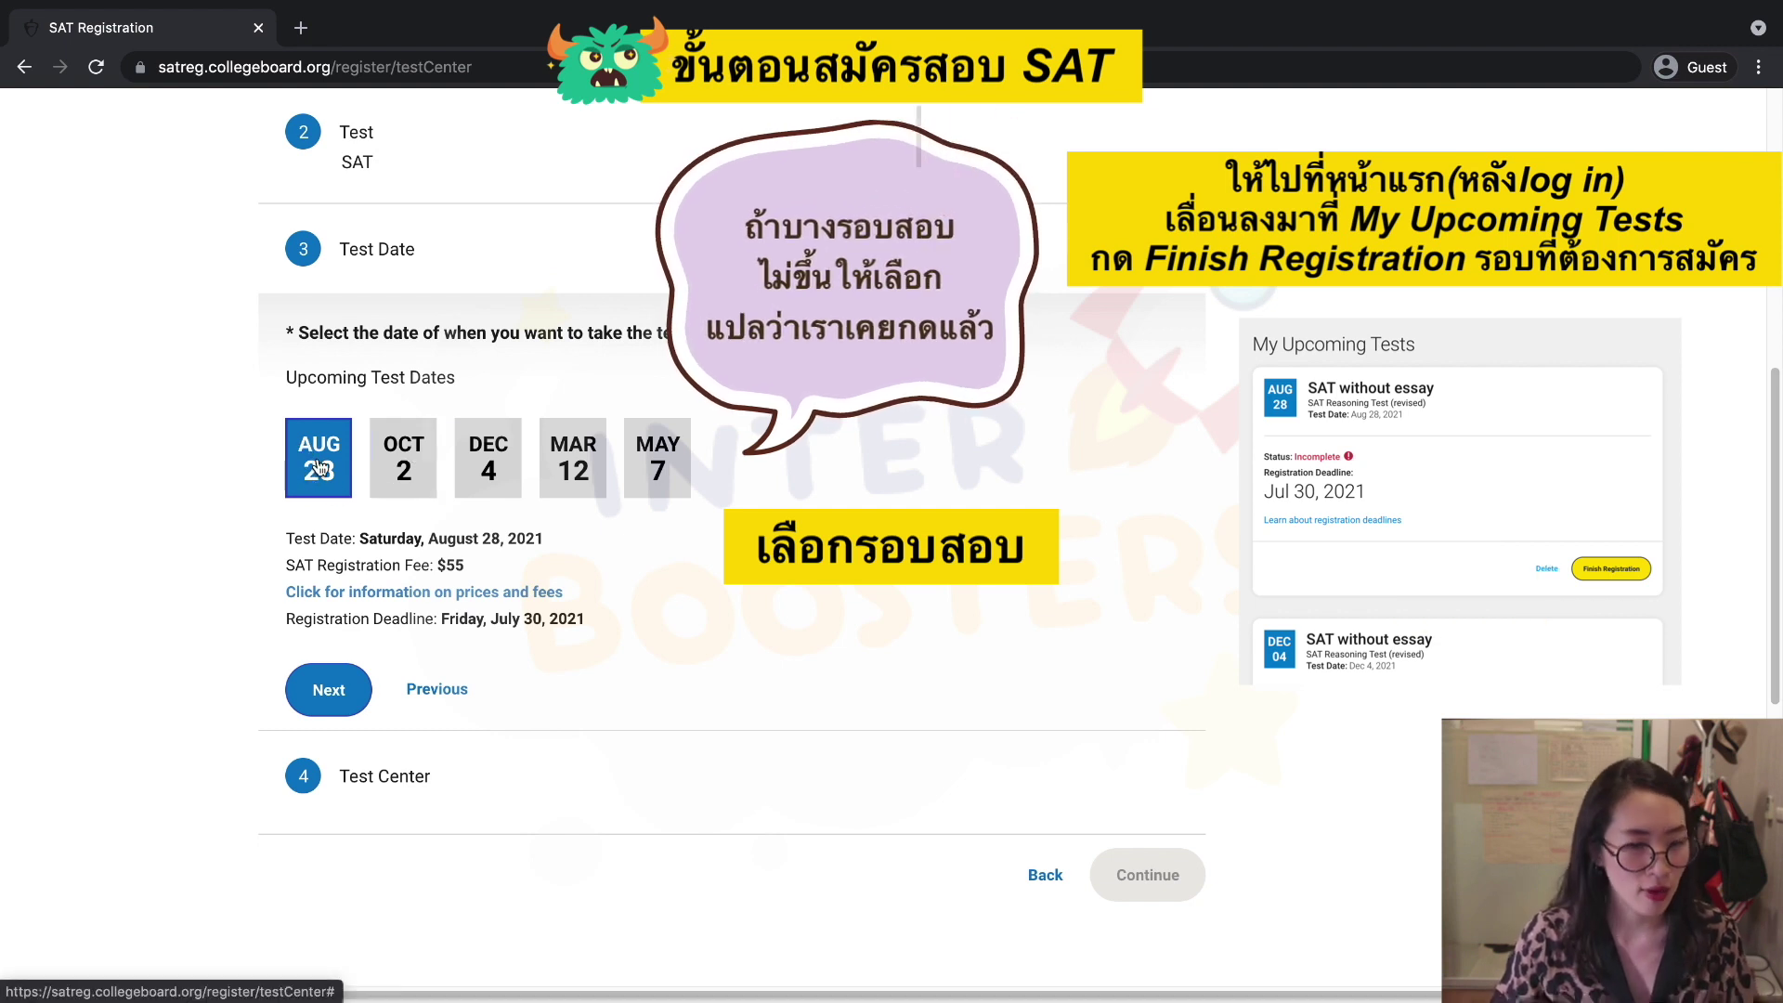
Move on to test centers and search for centers in Thailand.
{"action": "left_click", "coordinate": [329, 689]}
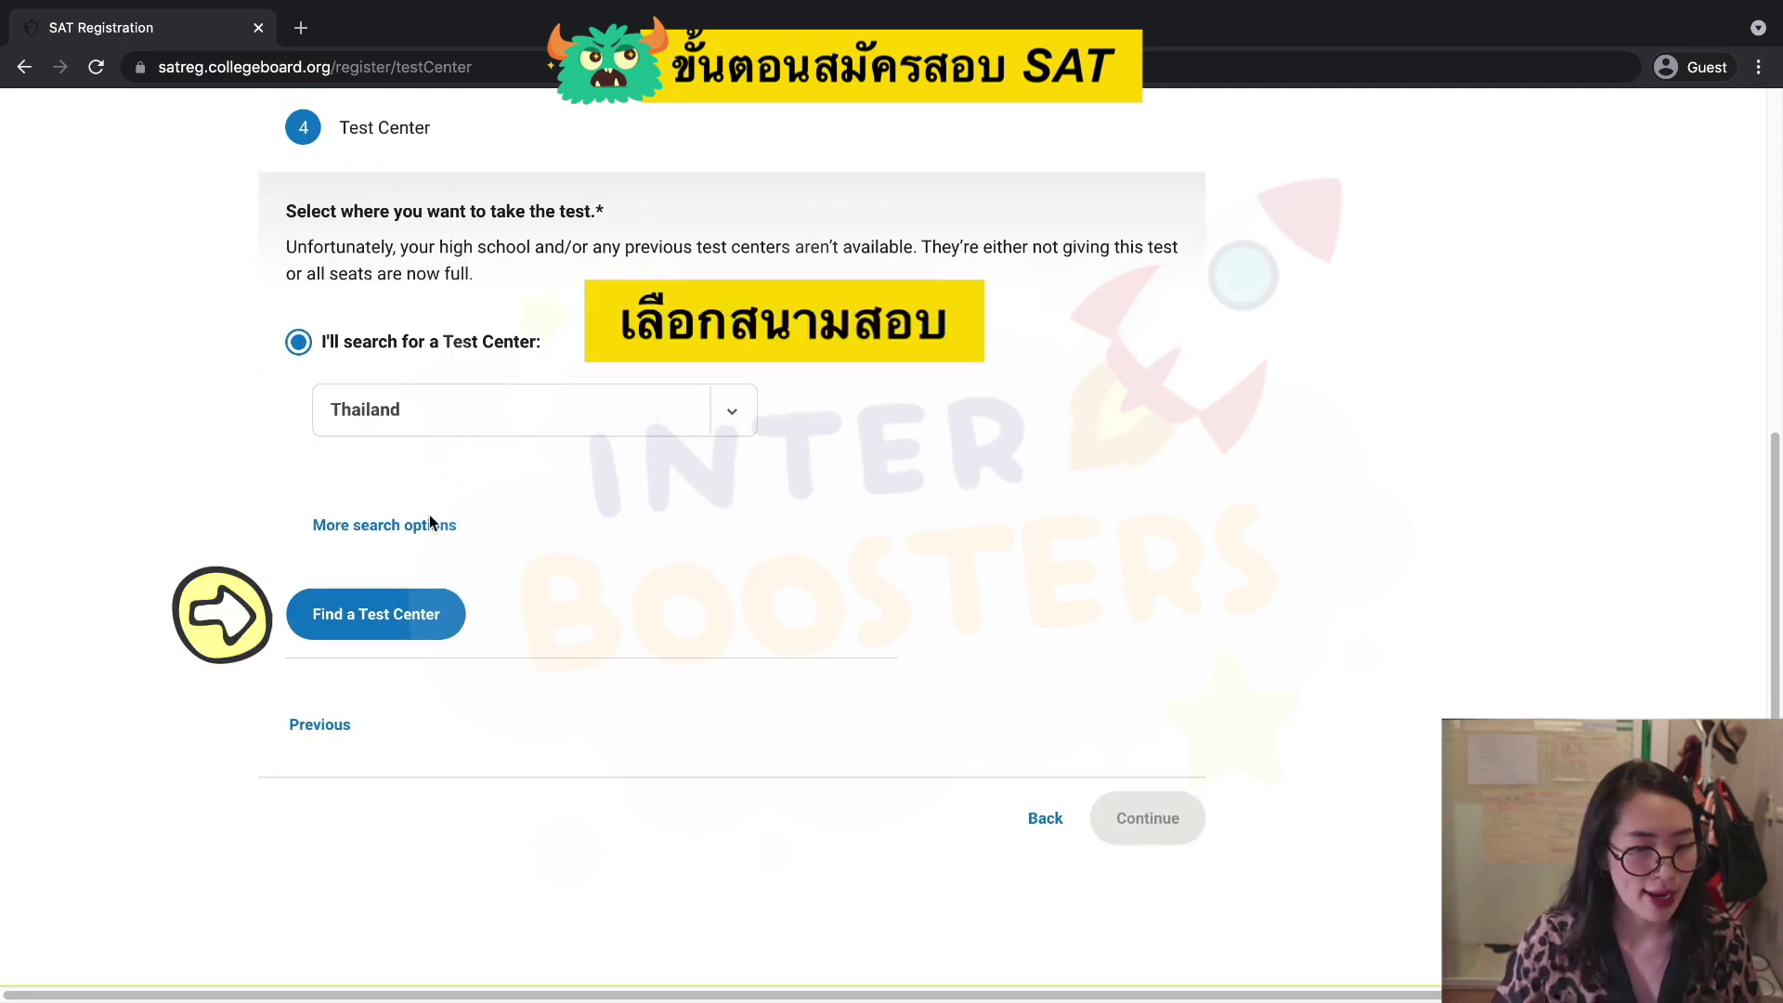
{"action": "left_click", "coordinate": [395, 629]}
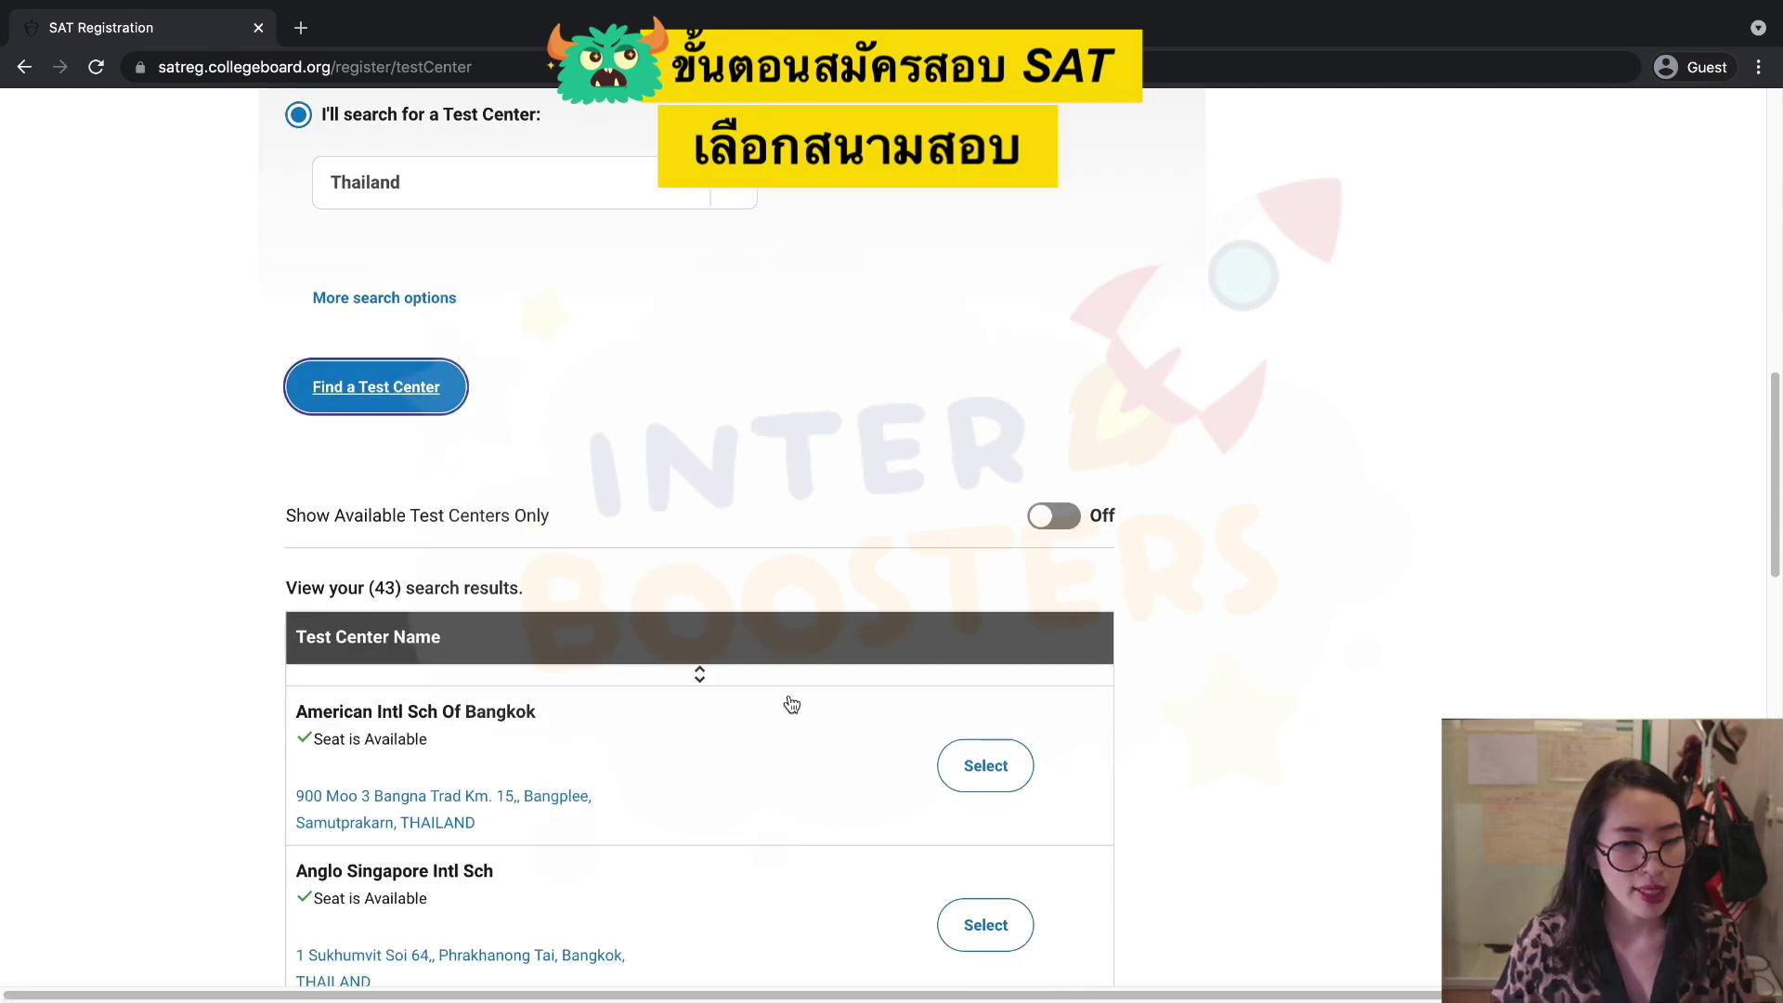
{"action": "scroll", "coordinate": [791, 704], "scroll_direction": "down", "scroll_amount": 5}
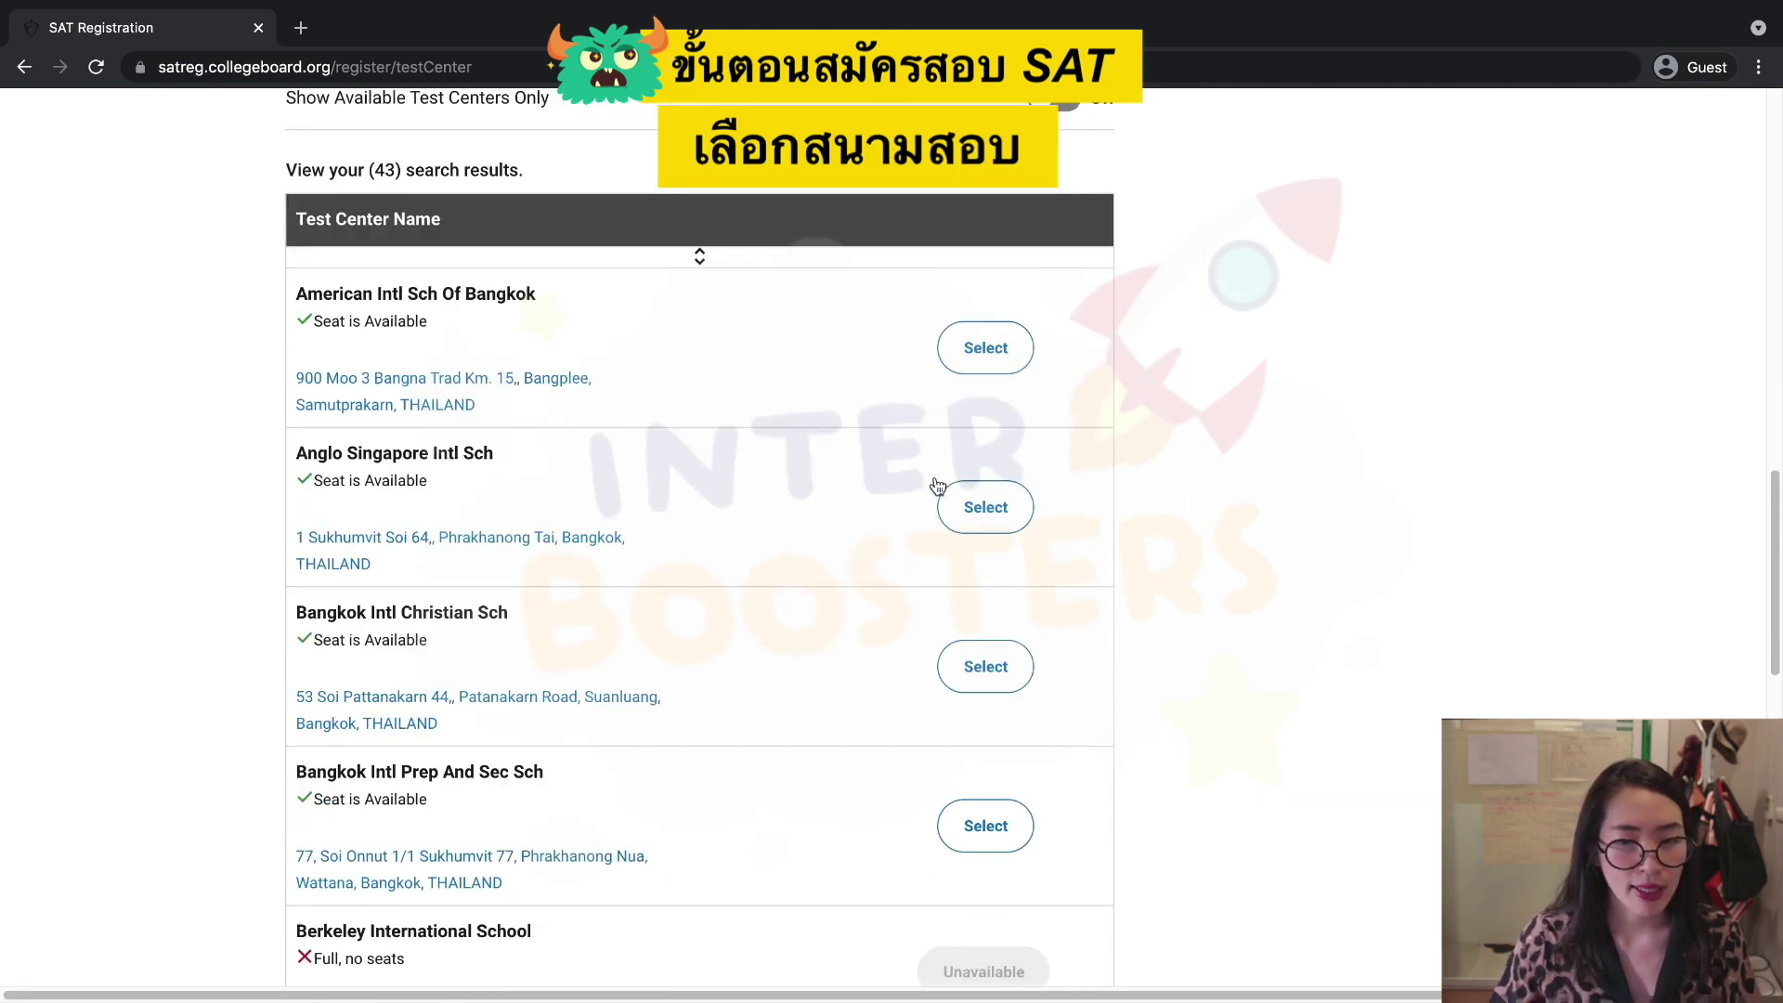
{"action": "scroll", "coordinate": [561, 594], "scroll_direction": "down", "scroll_amount": 3}
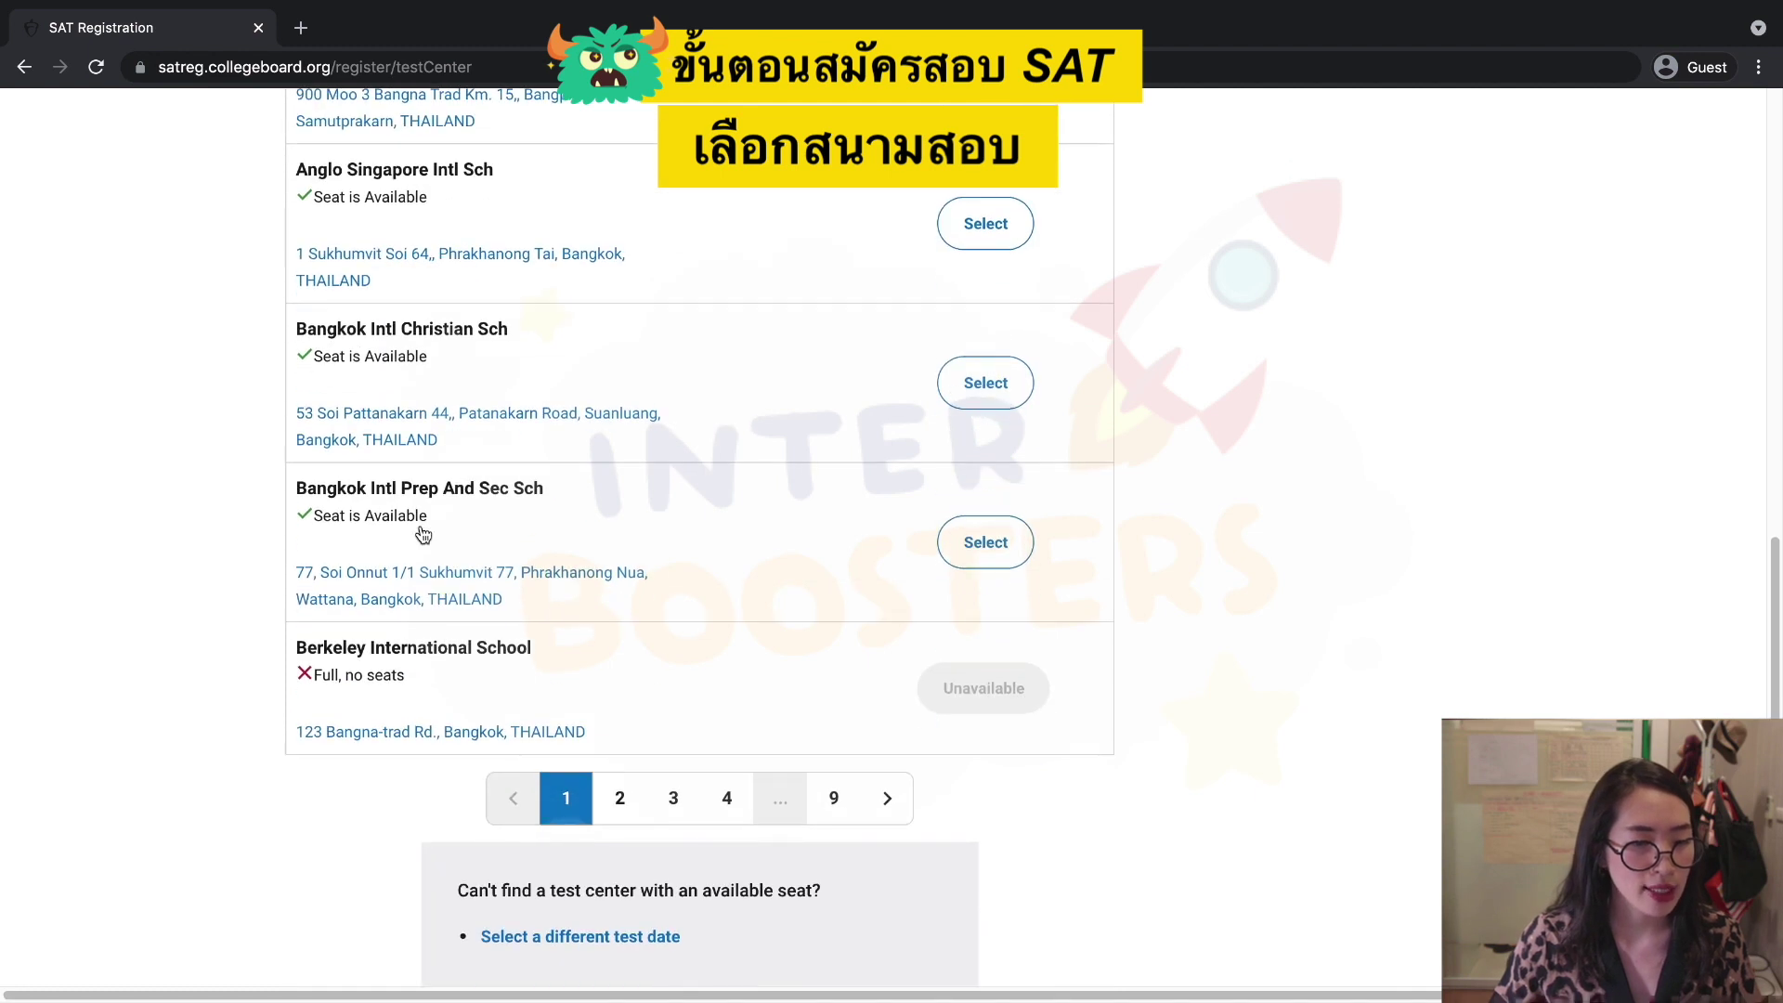
Page through results pages 2–8 and continue with St Andrews Intl Sch in Bangkok.
{"action": "left_click", "coordinate": [621, 796]}
{"action": "scroll", "coordinate": [618, 677], "scroll_direction": "up", "scroll_amount": 1}
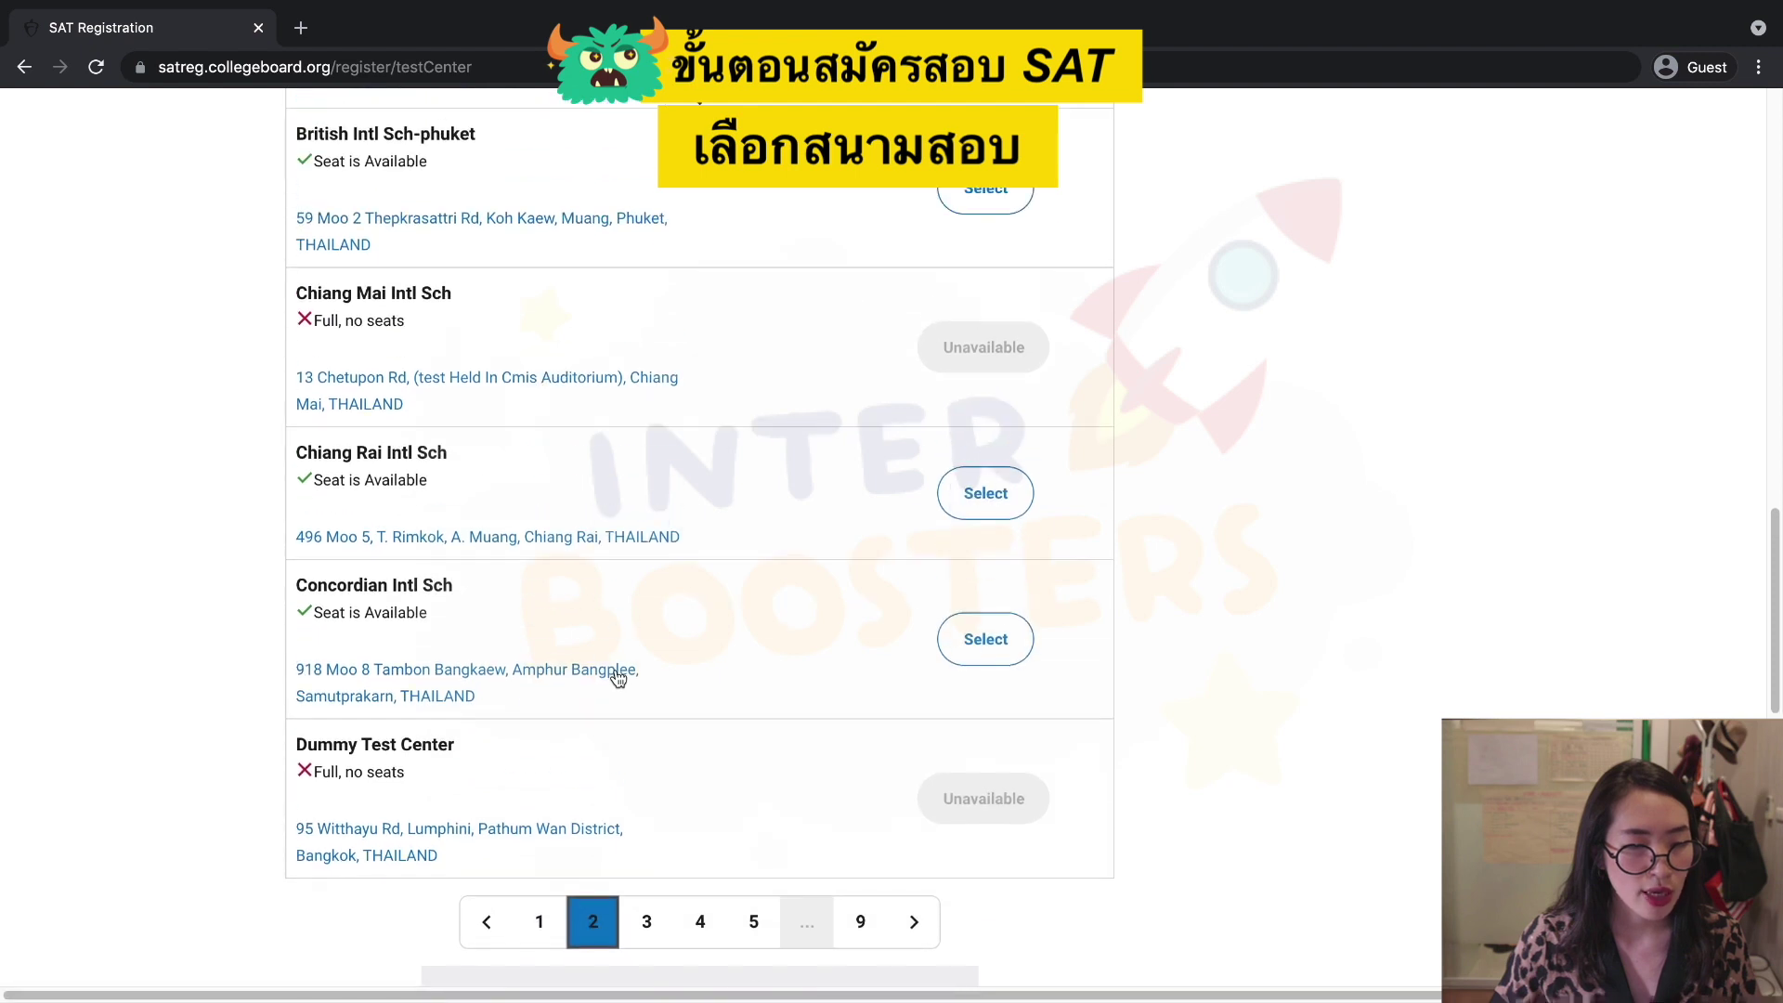
{"action": "scroll", "coordinate": [620, 680], "scroll_direction": "up", "scroll_amount": 1}
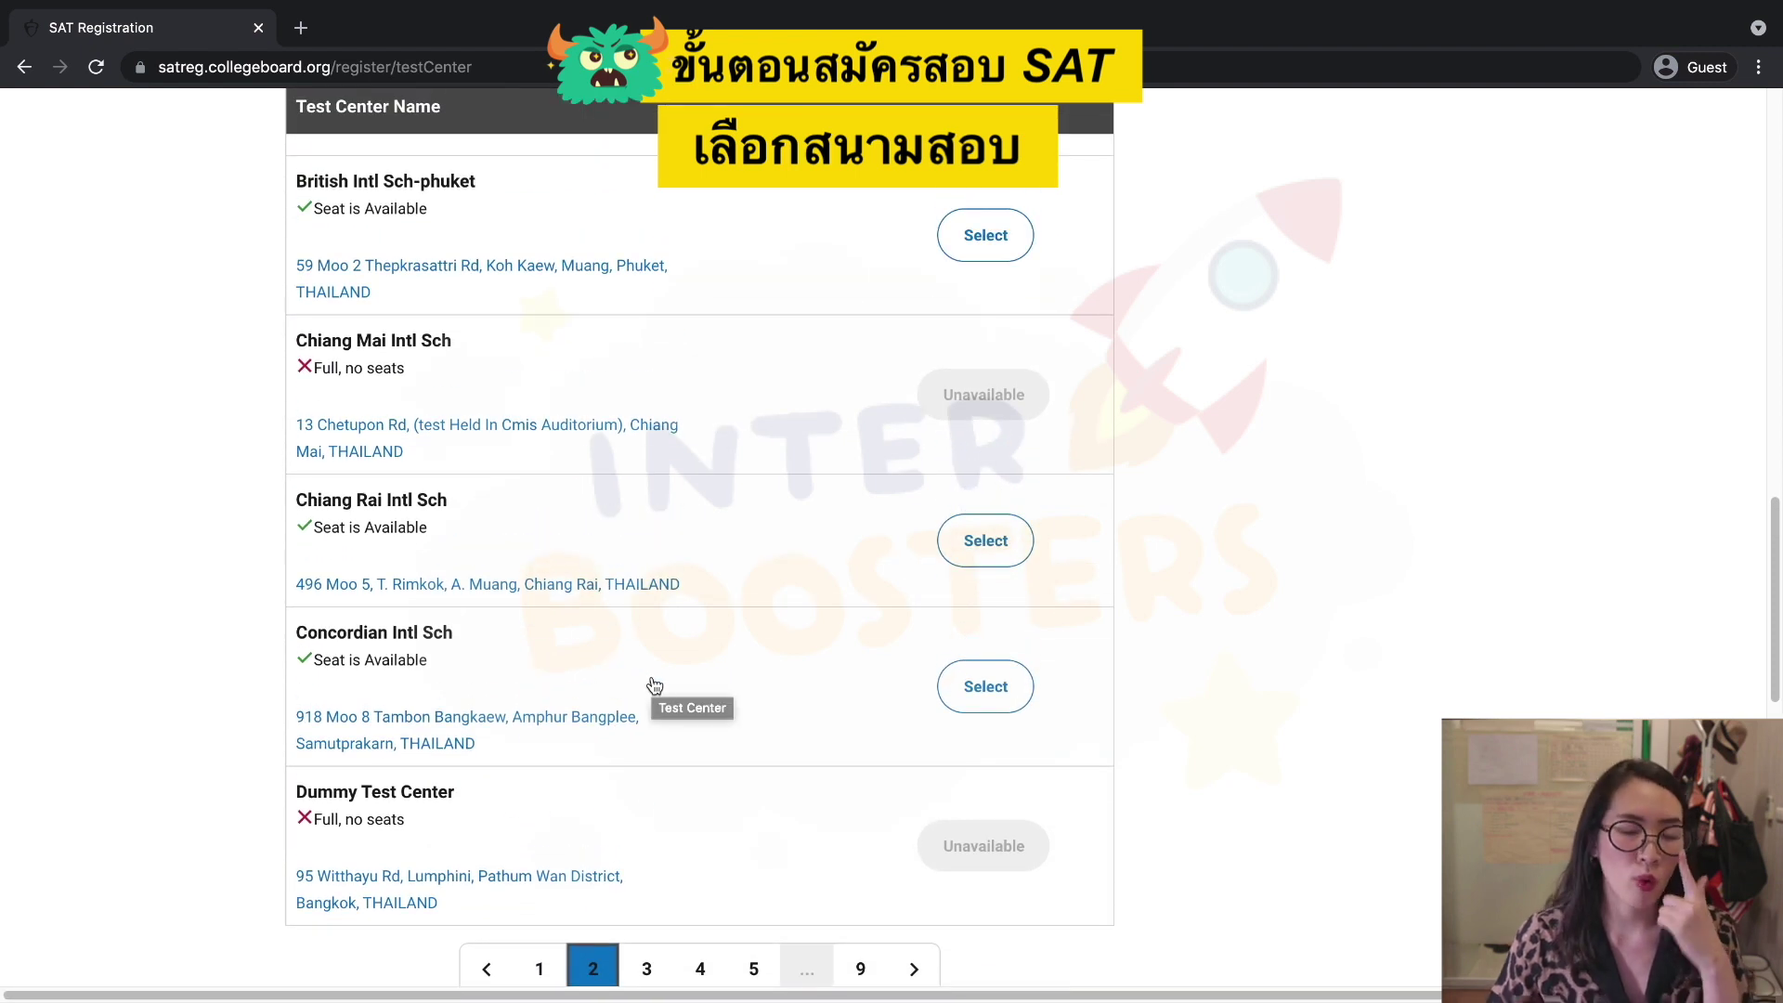
{"action": "scroll", "coordinate": [691, 703], "scroll_direction": "down", "scroll_amount": 1}
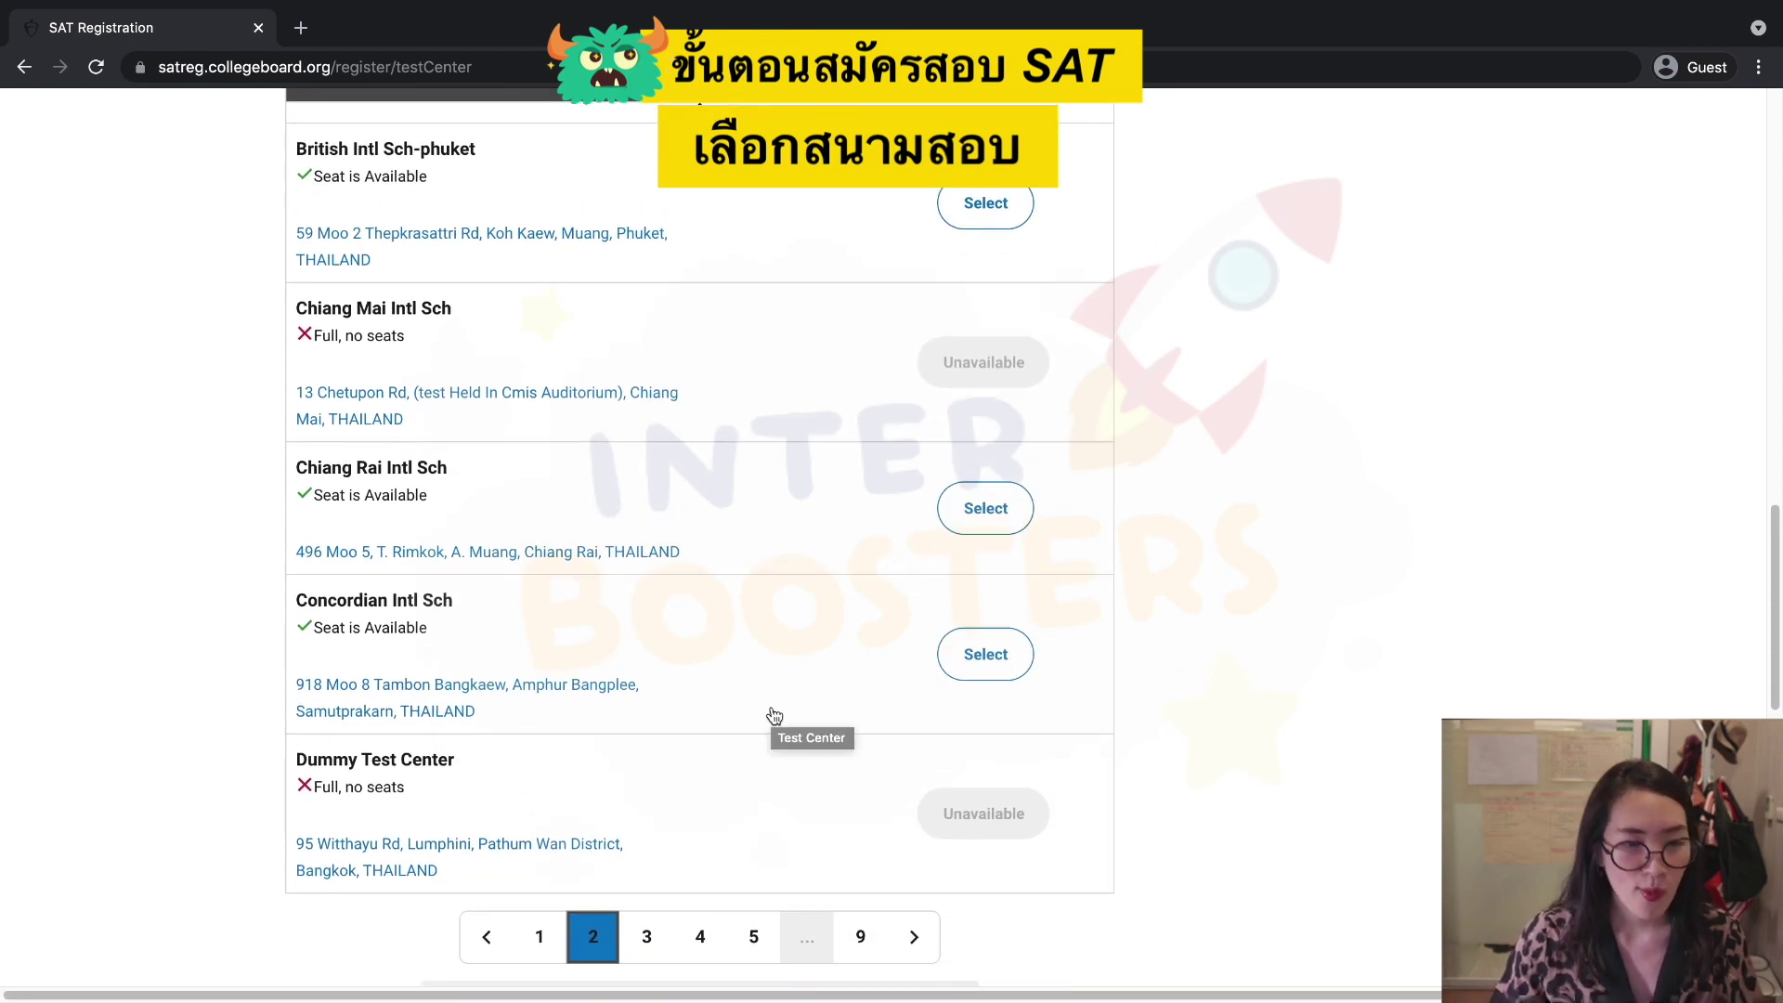
{"action": "left_click", "coordinate": [647, 938]}
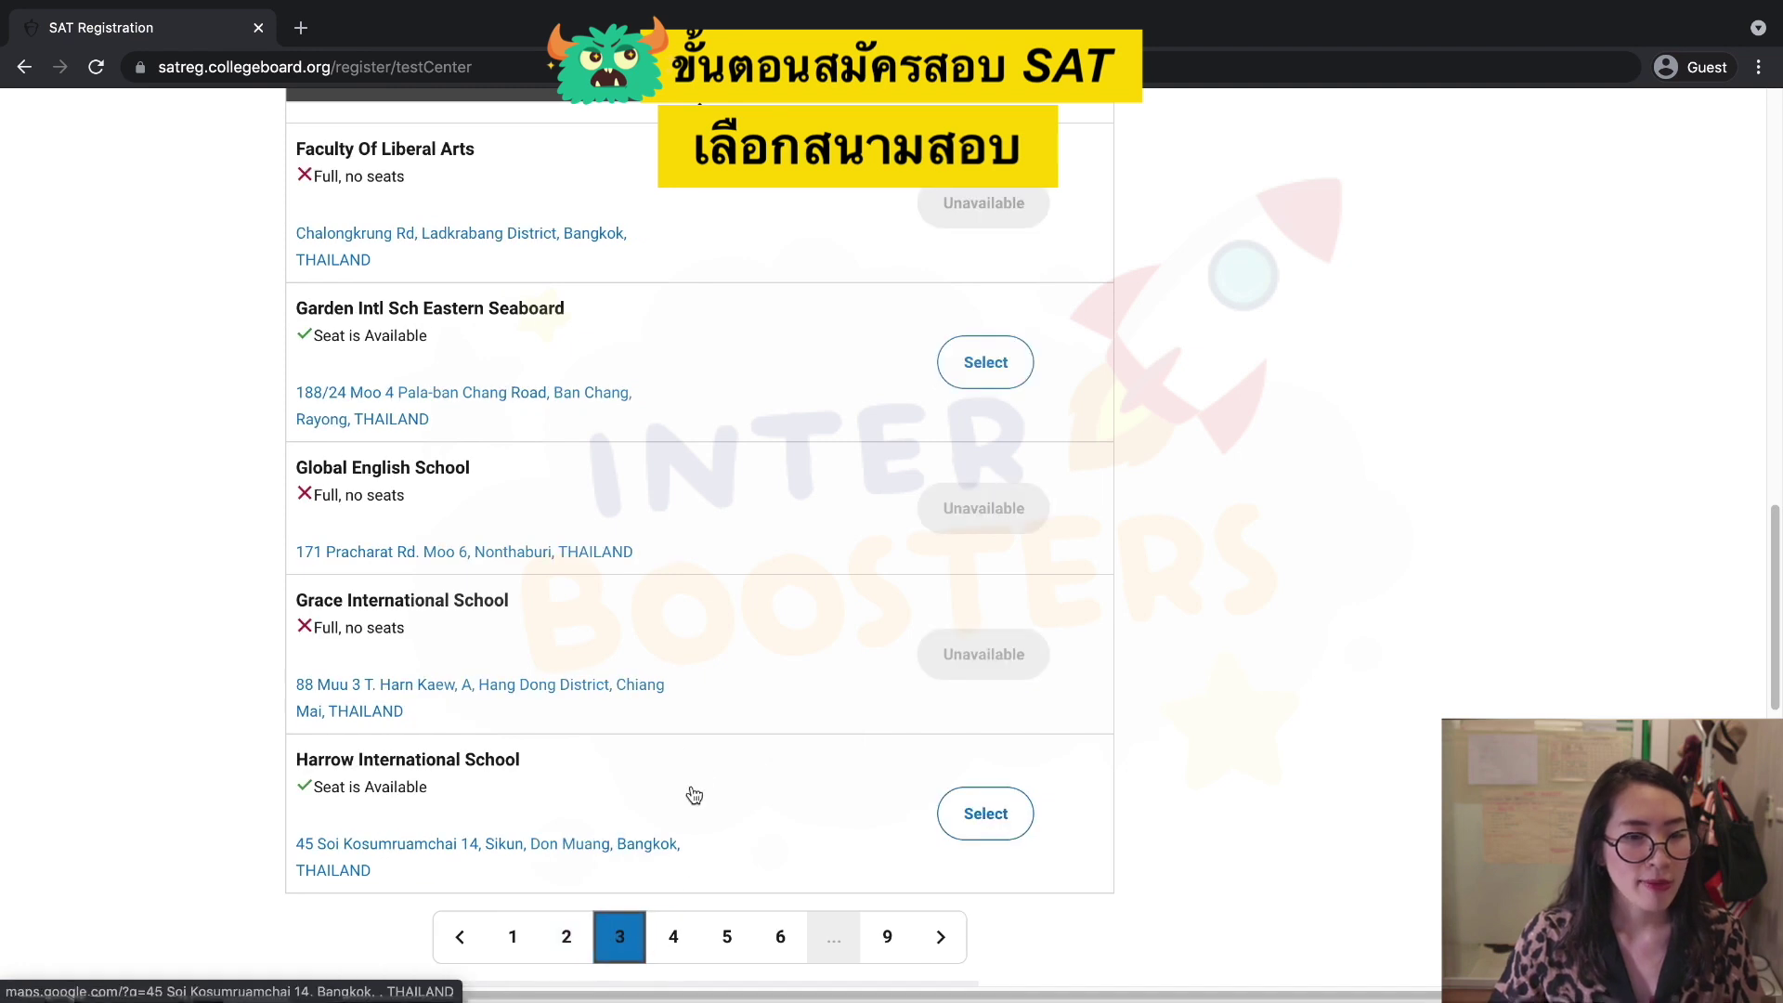
{"action": "left_click", "coordinate": [686, 936]}
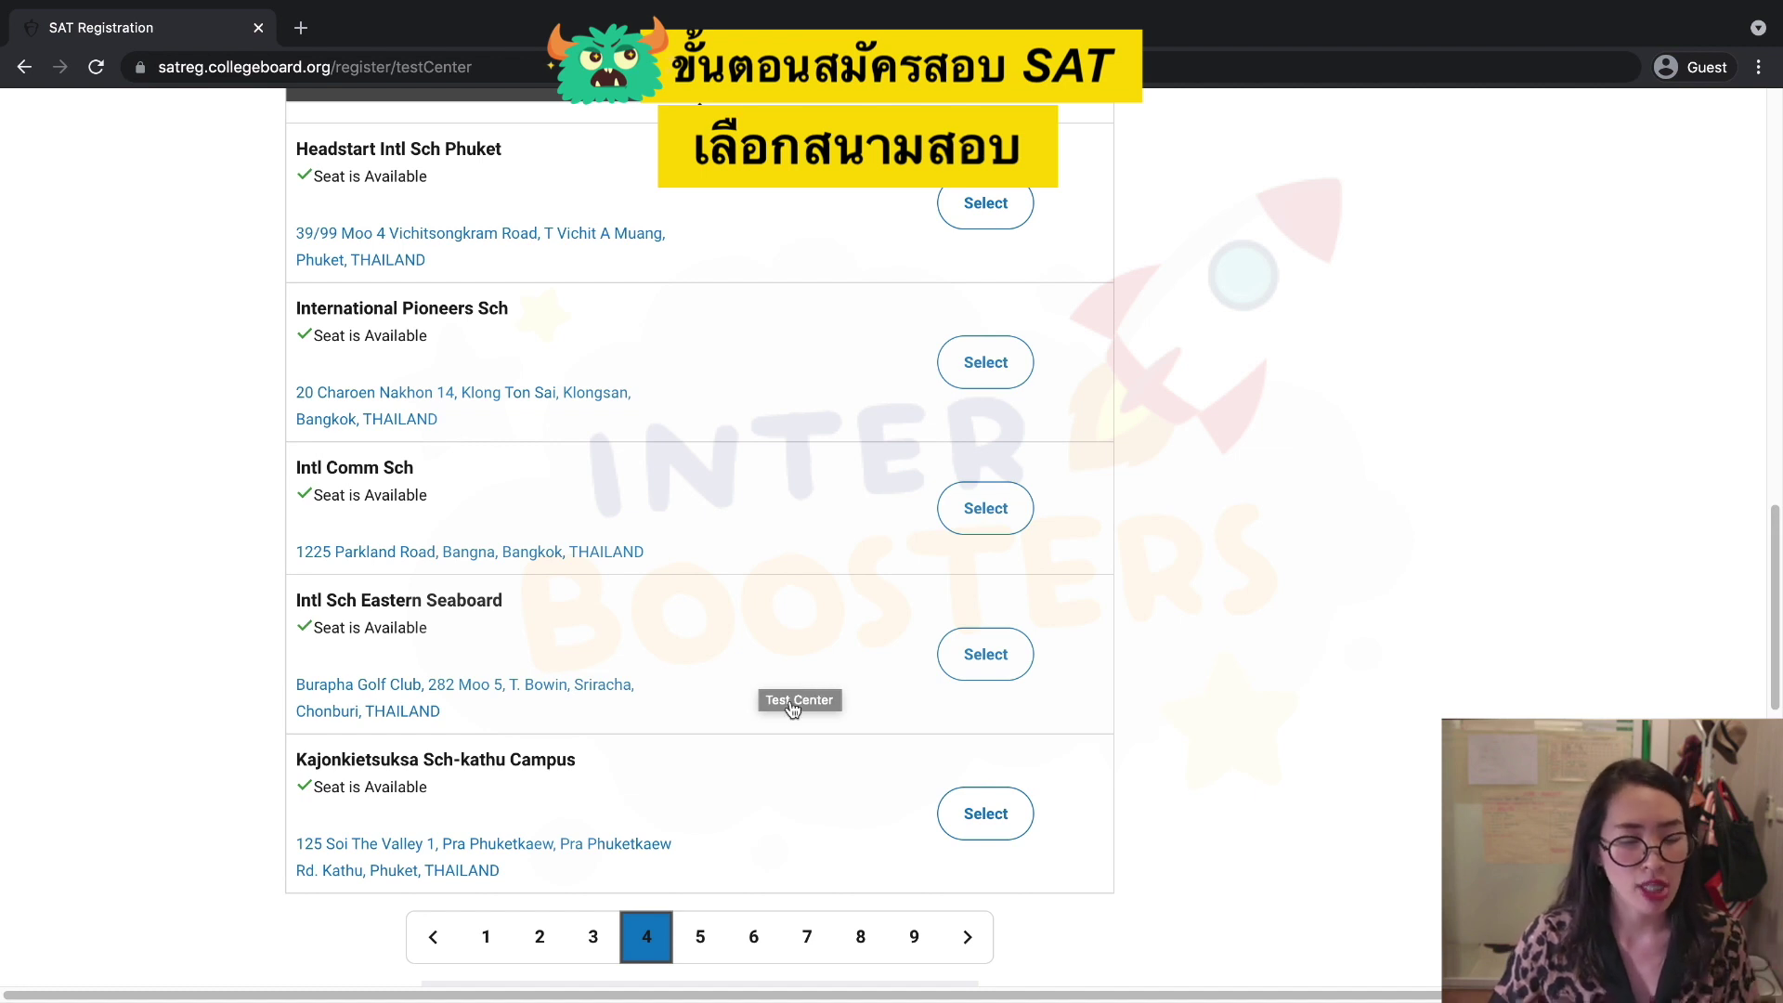
{"action": "left_click", "coordinate": [694, 941]}
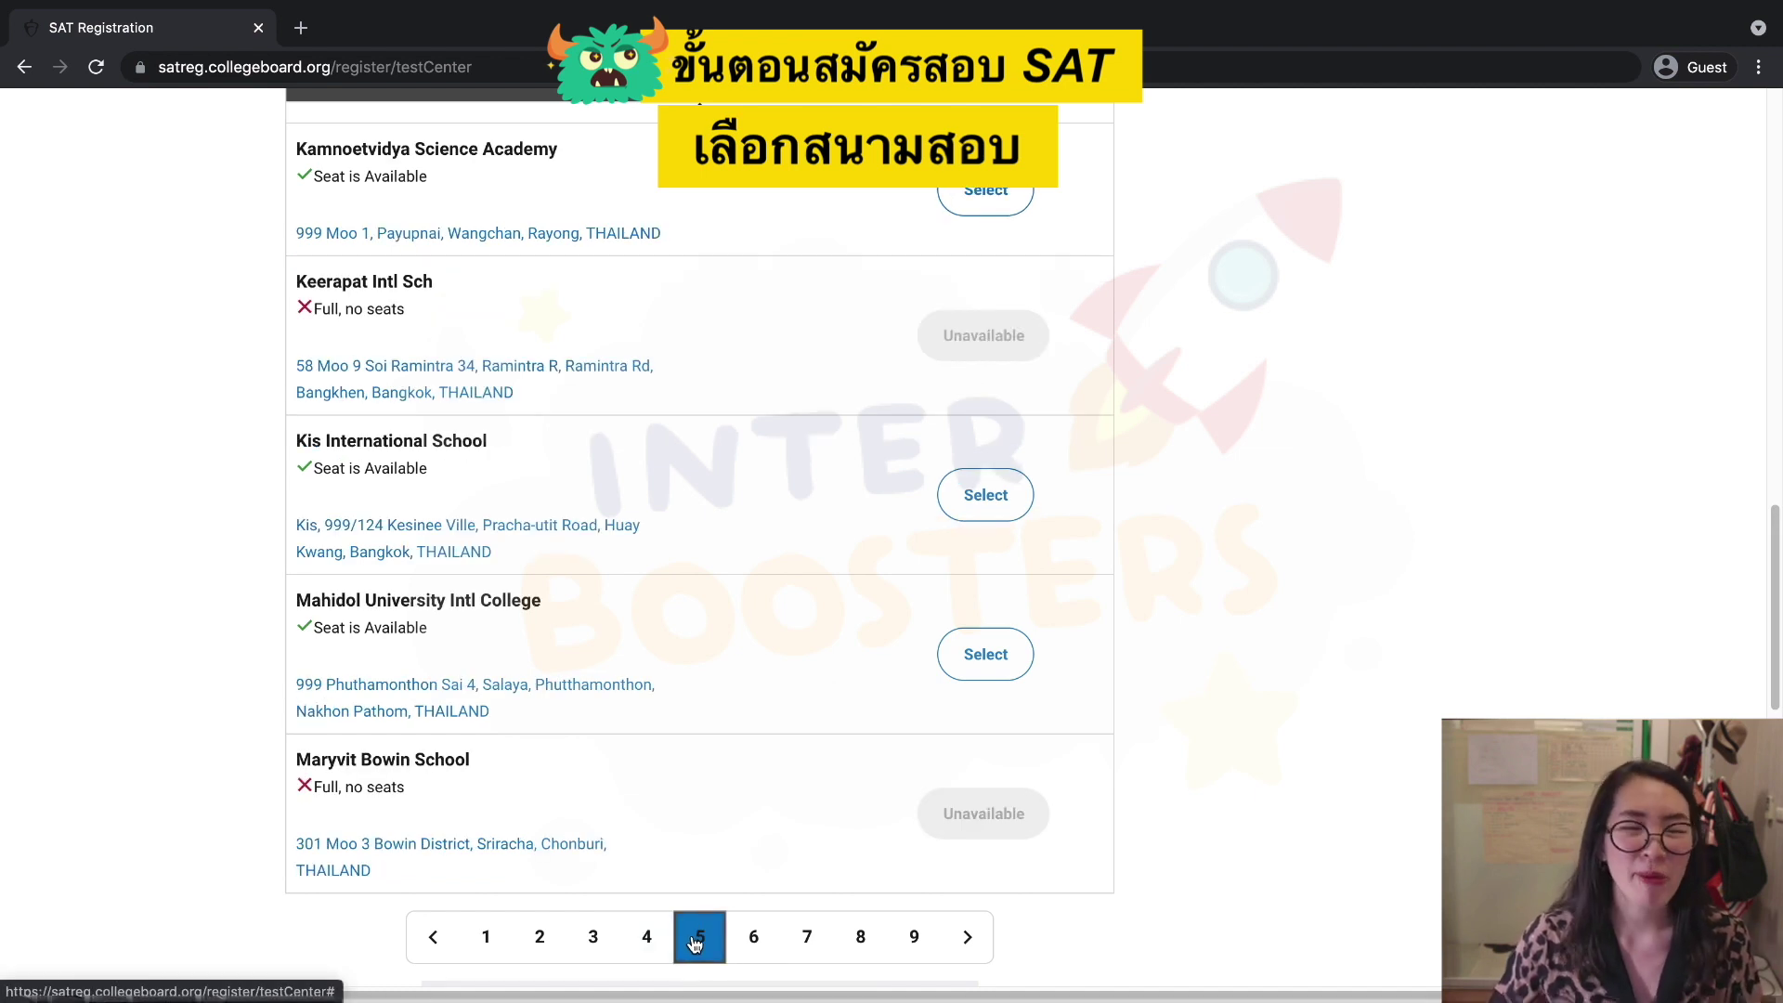
{"action": "left_click", "coordinate": [744, 939]}
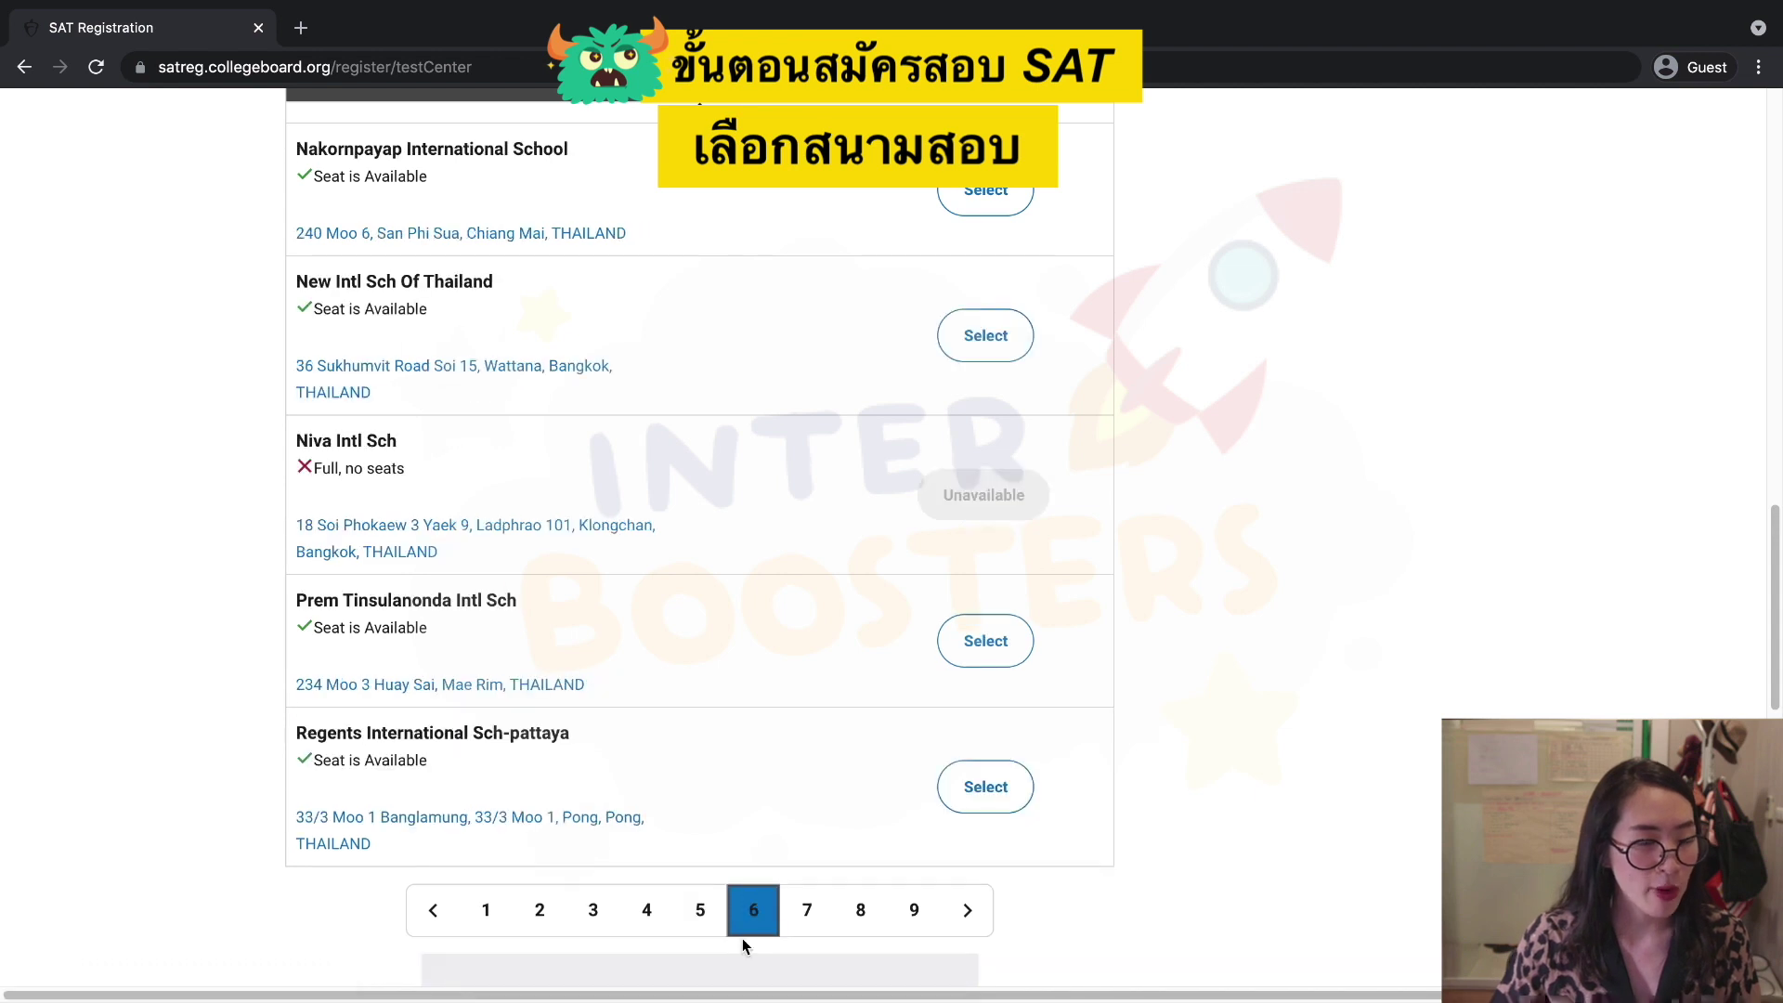
{"action": "left_click", "coordinate": [802, 931]}
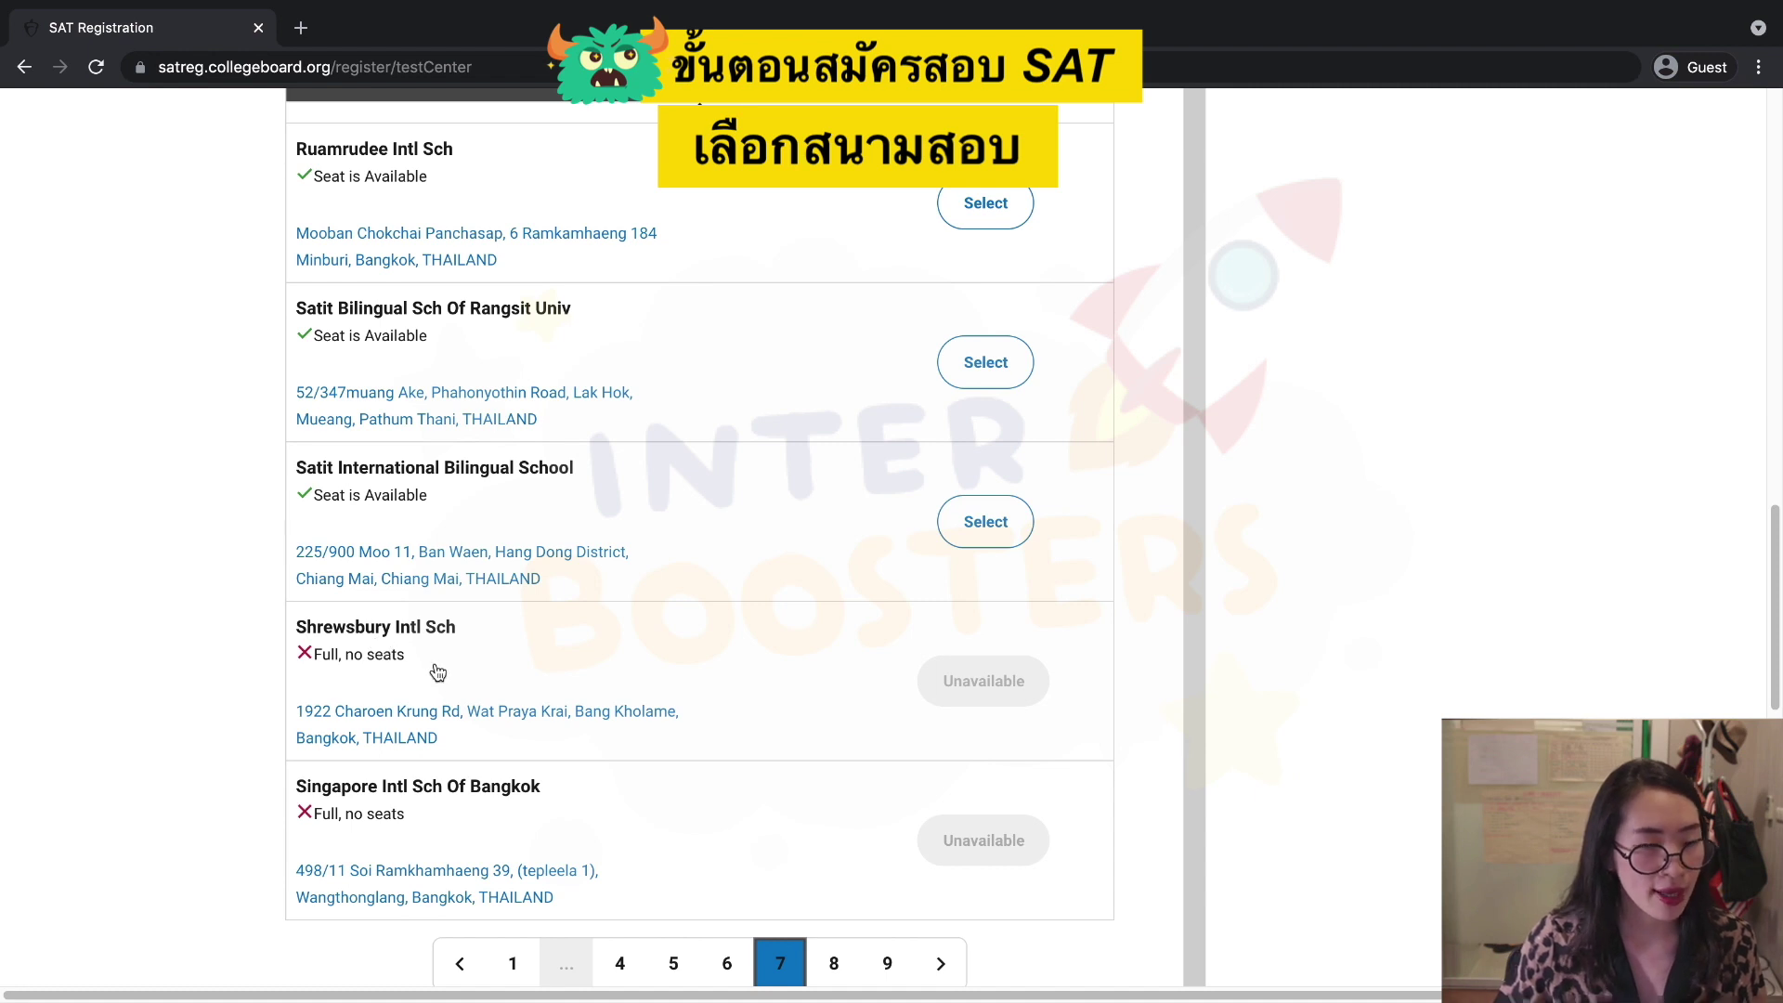
{"action": "left_click", "coordinate": [824, 972]}
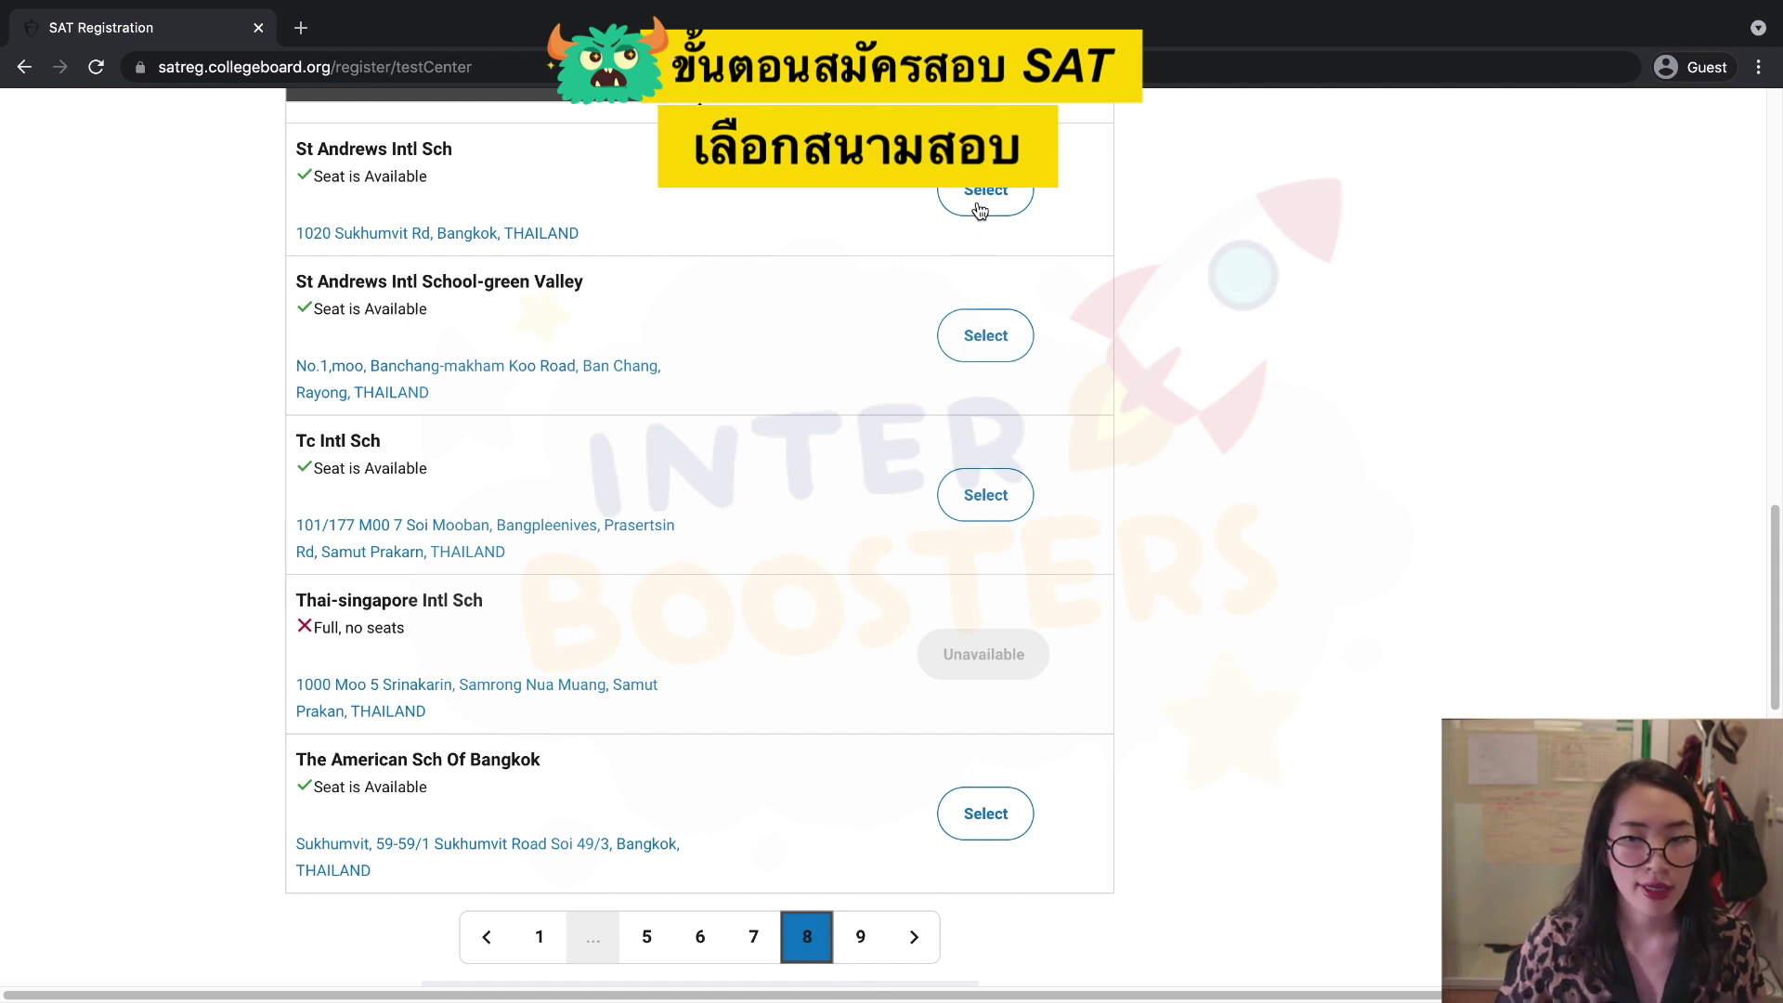
{"action": "scroll", "coordinate": [980, 211], "scroll_direction": "down", "scroll_amount": 5}
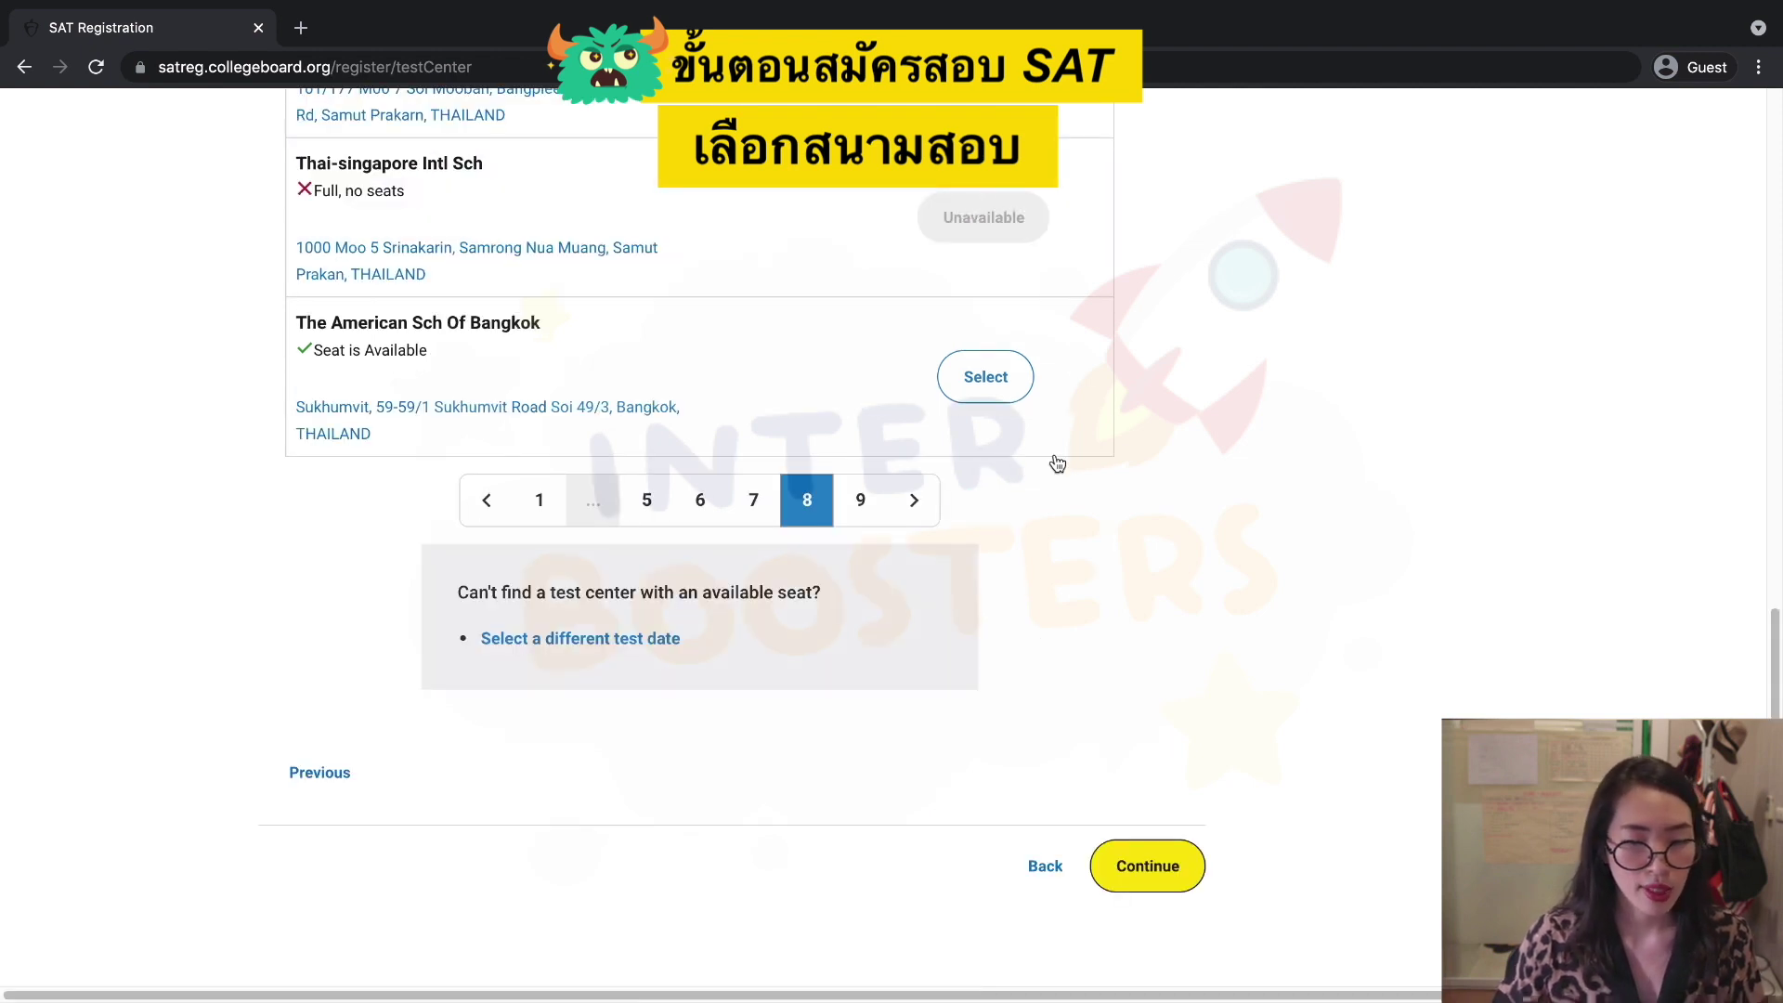
{"action": "scroll", "coordinate": [1058, 464], "scroll_direction": "up", "scroll_amount": 1}
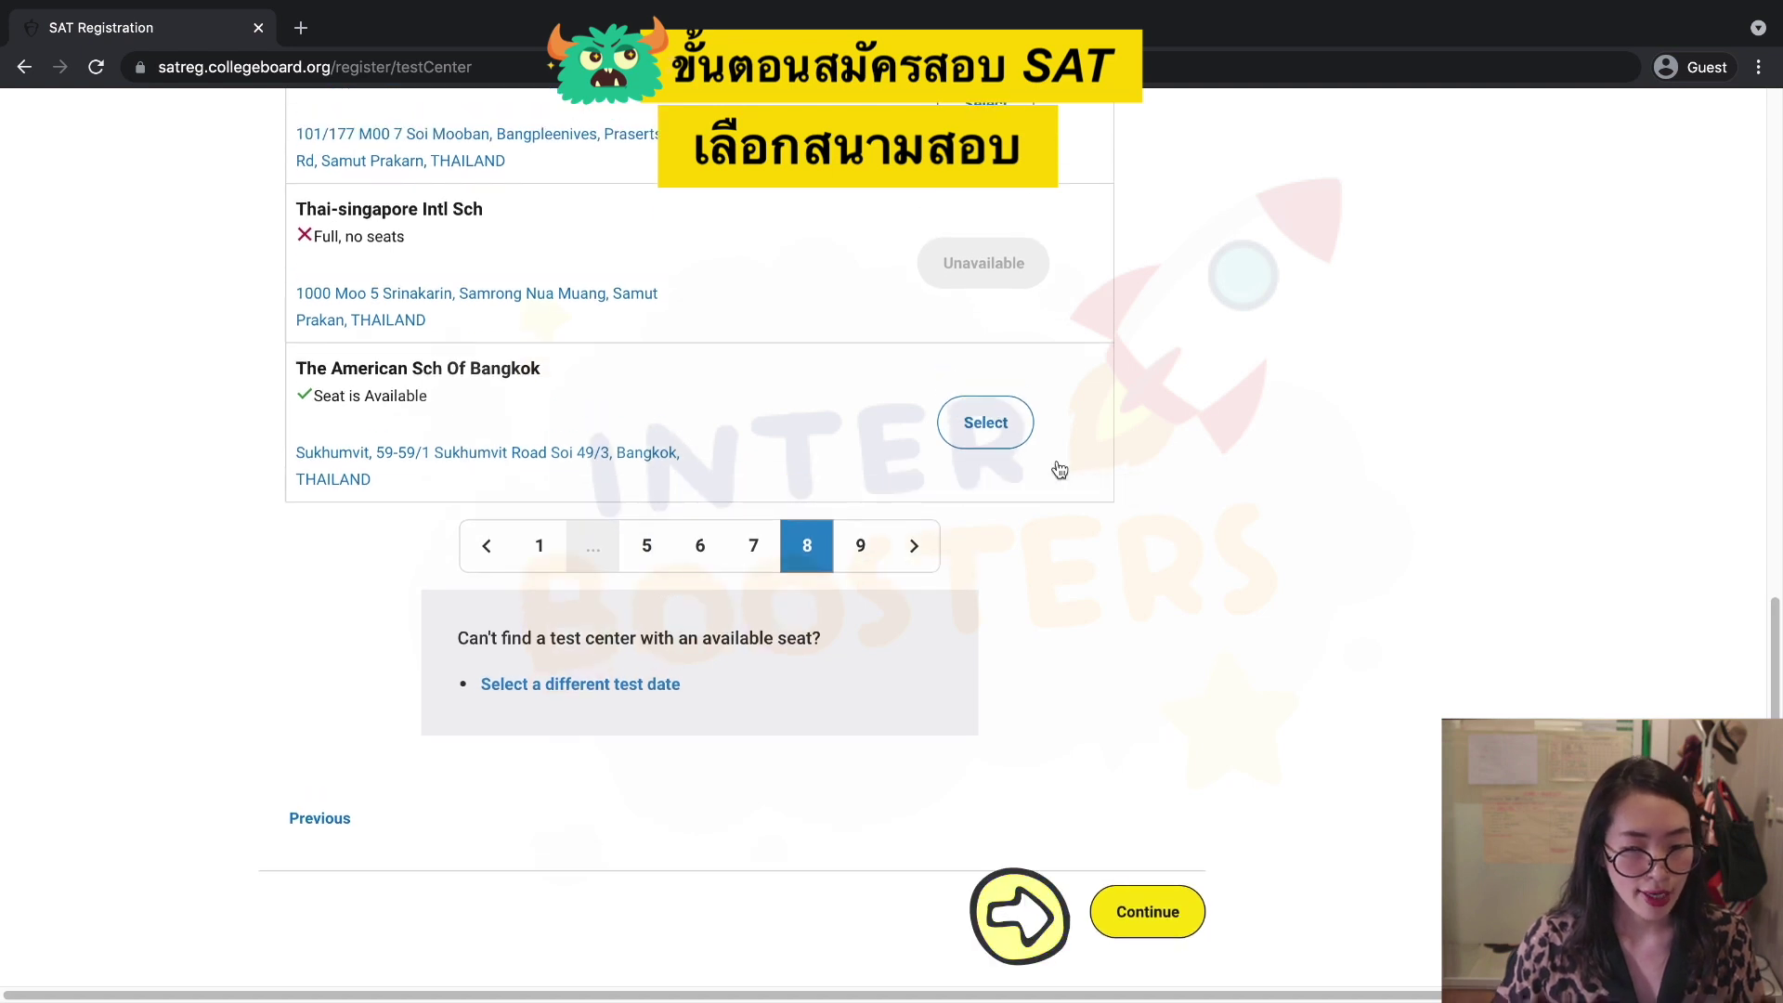
{"action": "left_click", "coordinate": [1147, 912]}
Review the test details summary and confirm it to hold the seat, starting the 20-minute timer.
{"action": "scroll", "coordinate": [835, 647], "scroll_direction": "down", "scroll_amount": 2}
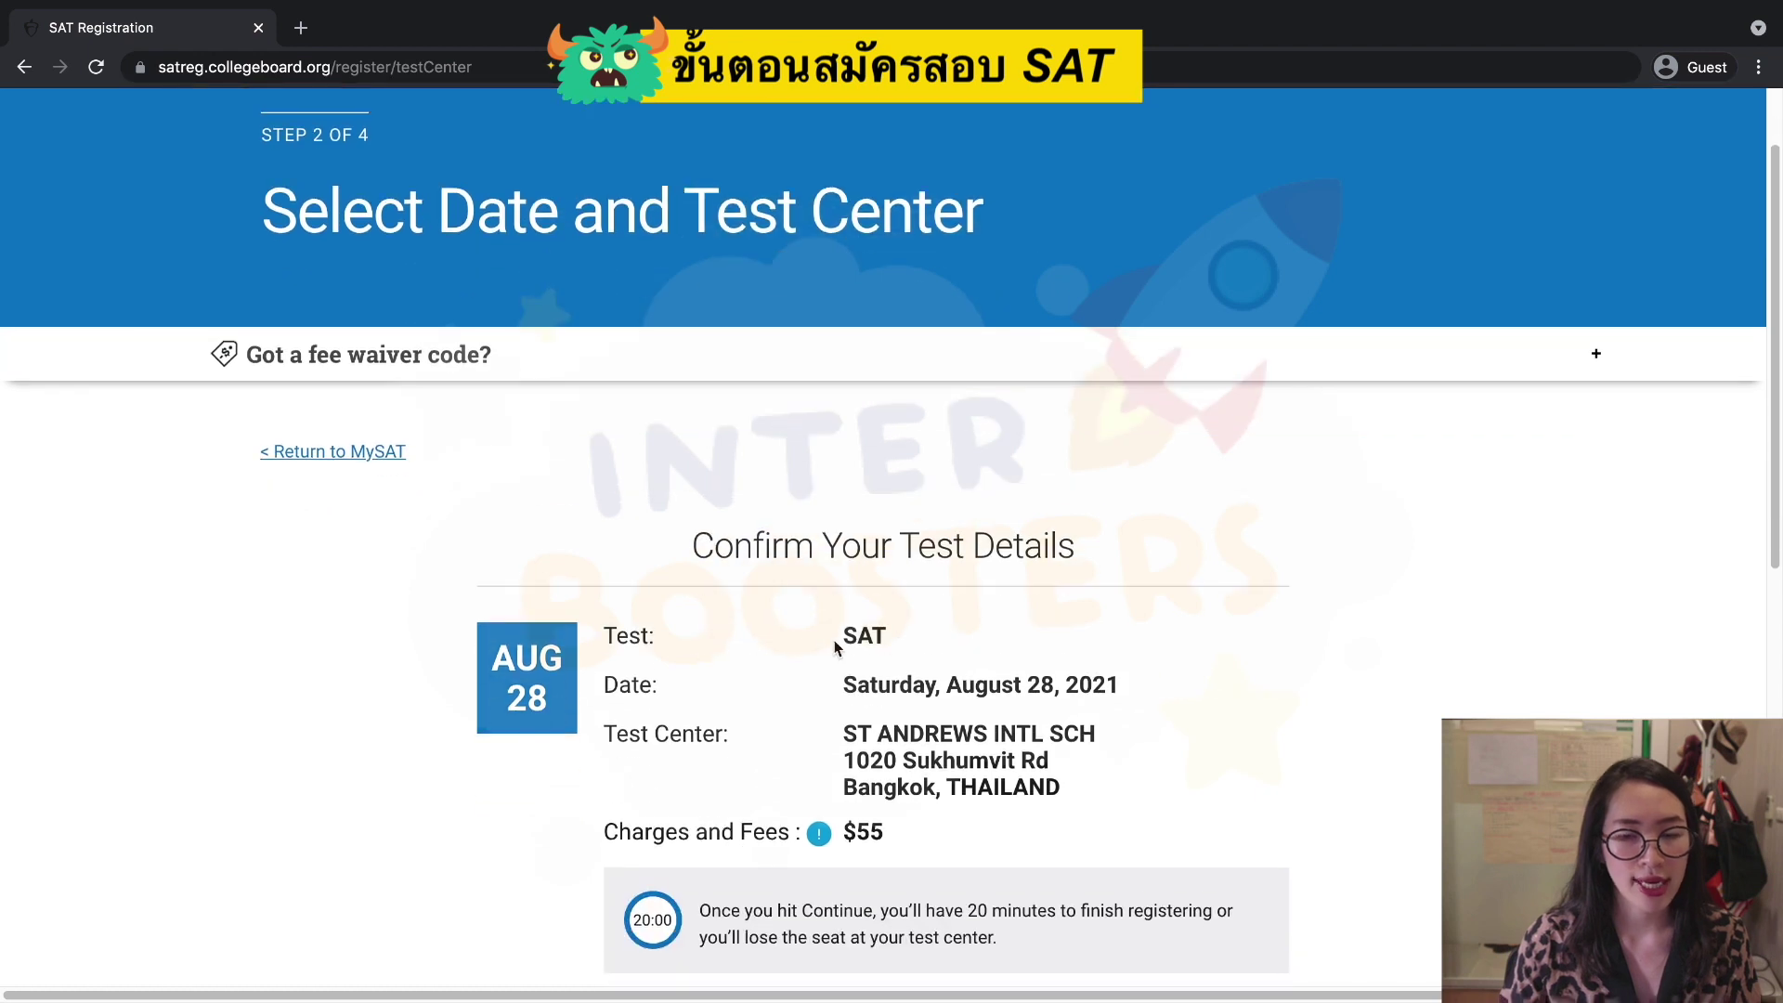
{"action": "scroll", "coordinate": [835, 647], "scroll_direction": "down", "scroll_amount": 2}
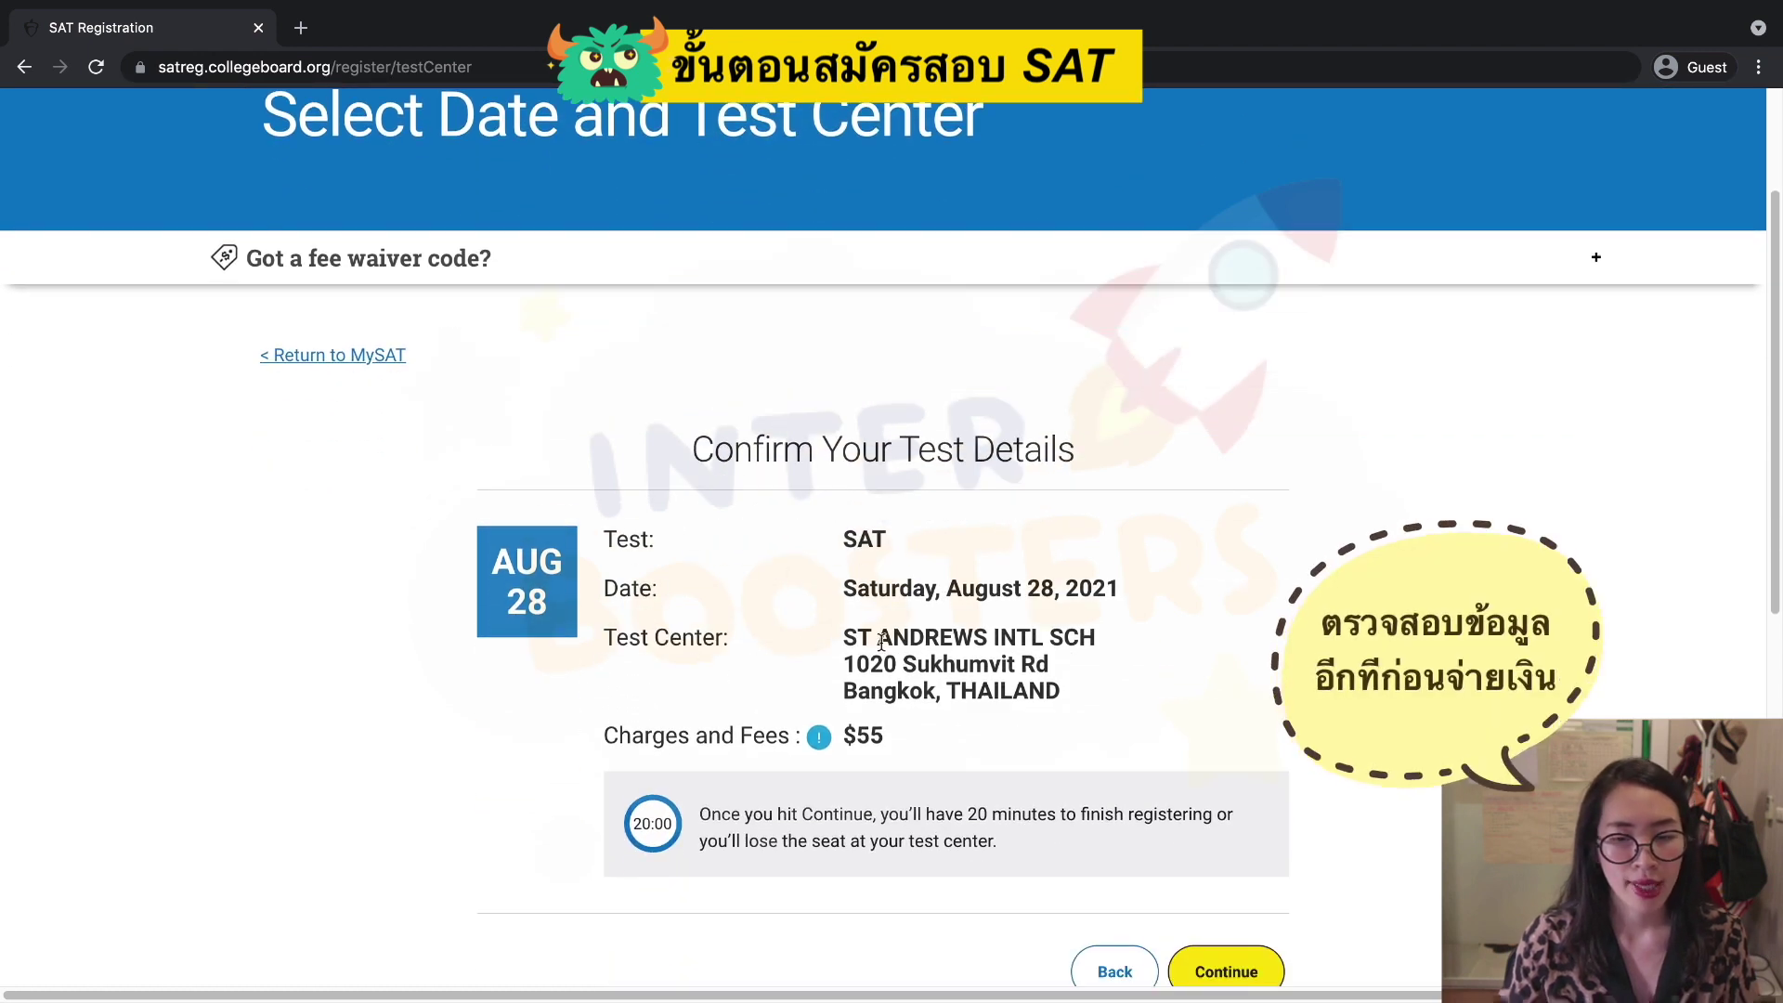
{"action": "scroll", "coordinate": [991, 690], "scroll_direction": "down", "scroll_amount": 1}
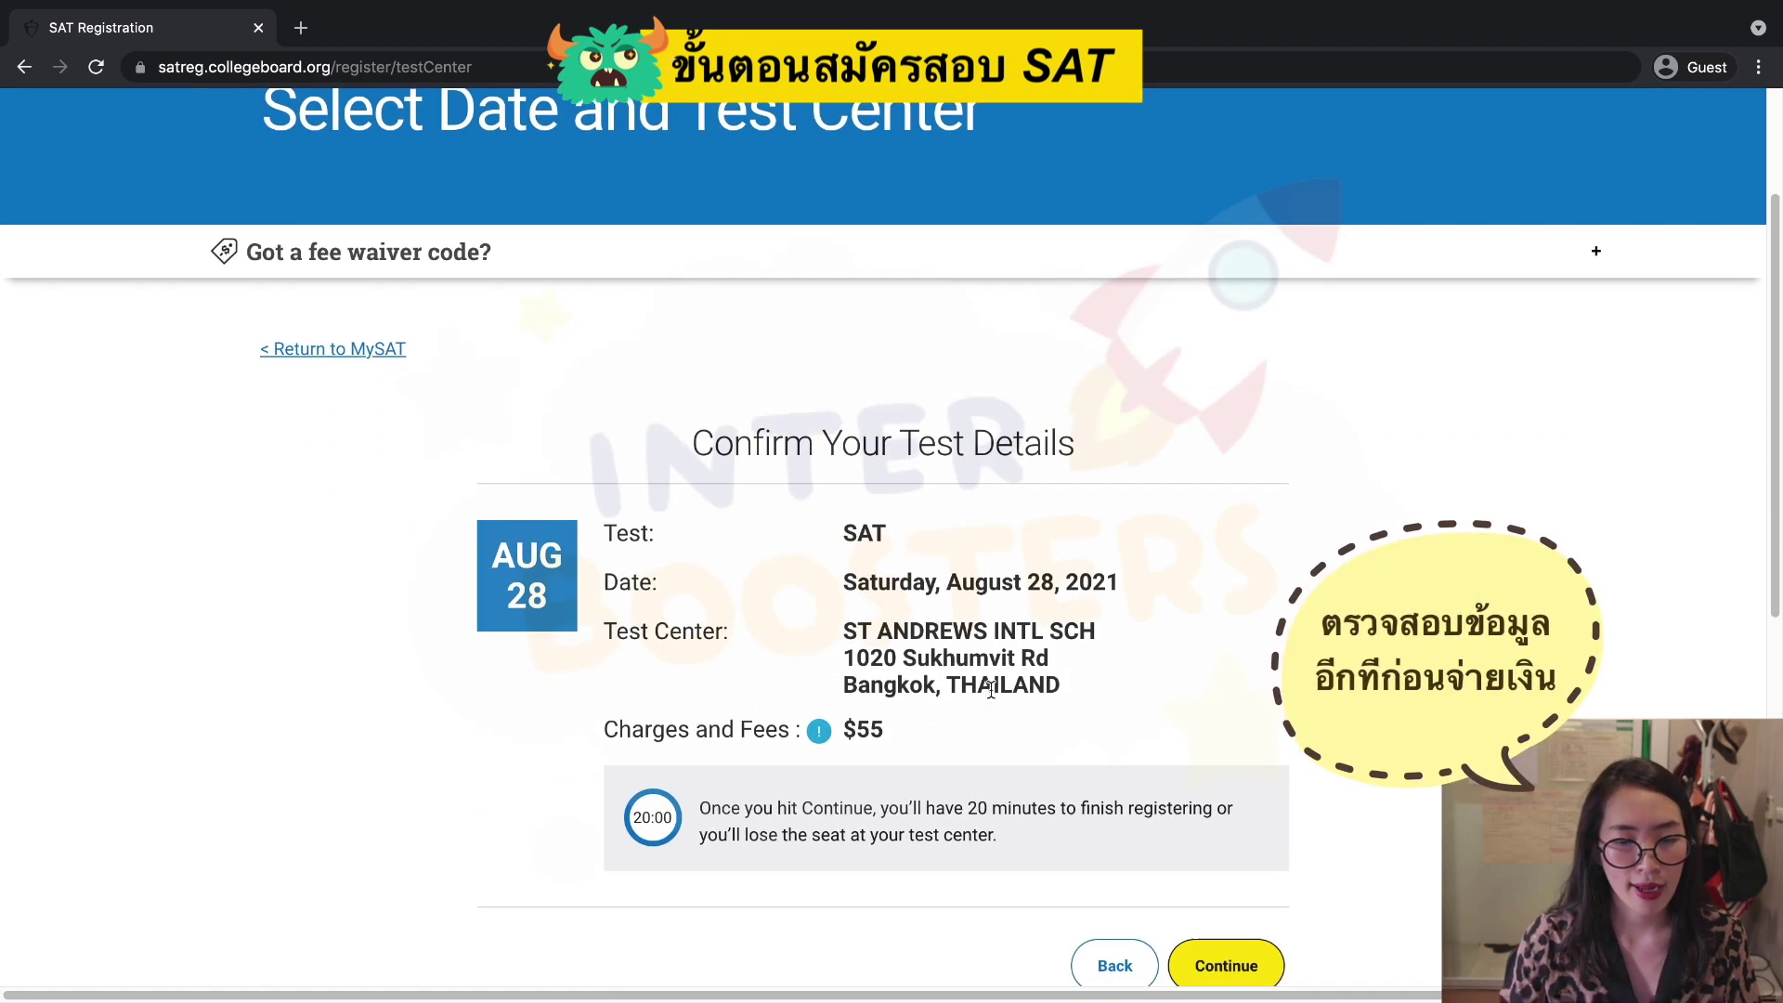
{"action": "scroll", "coordinate": [990, 690], "scroll_direction": "down", "scroll_amount": 5}
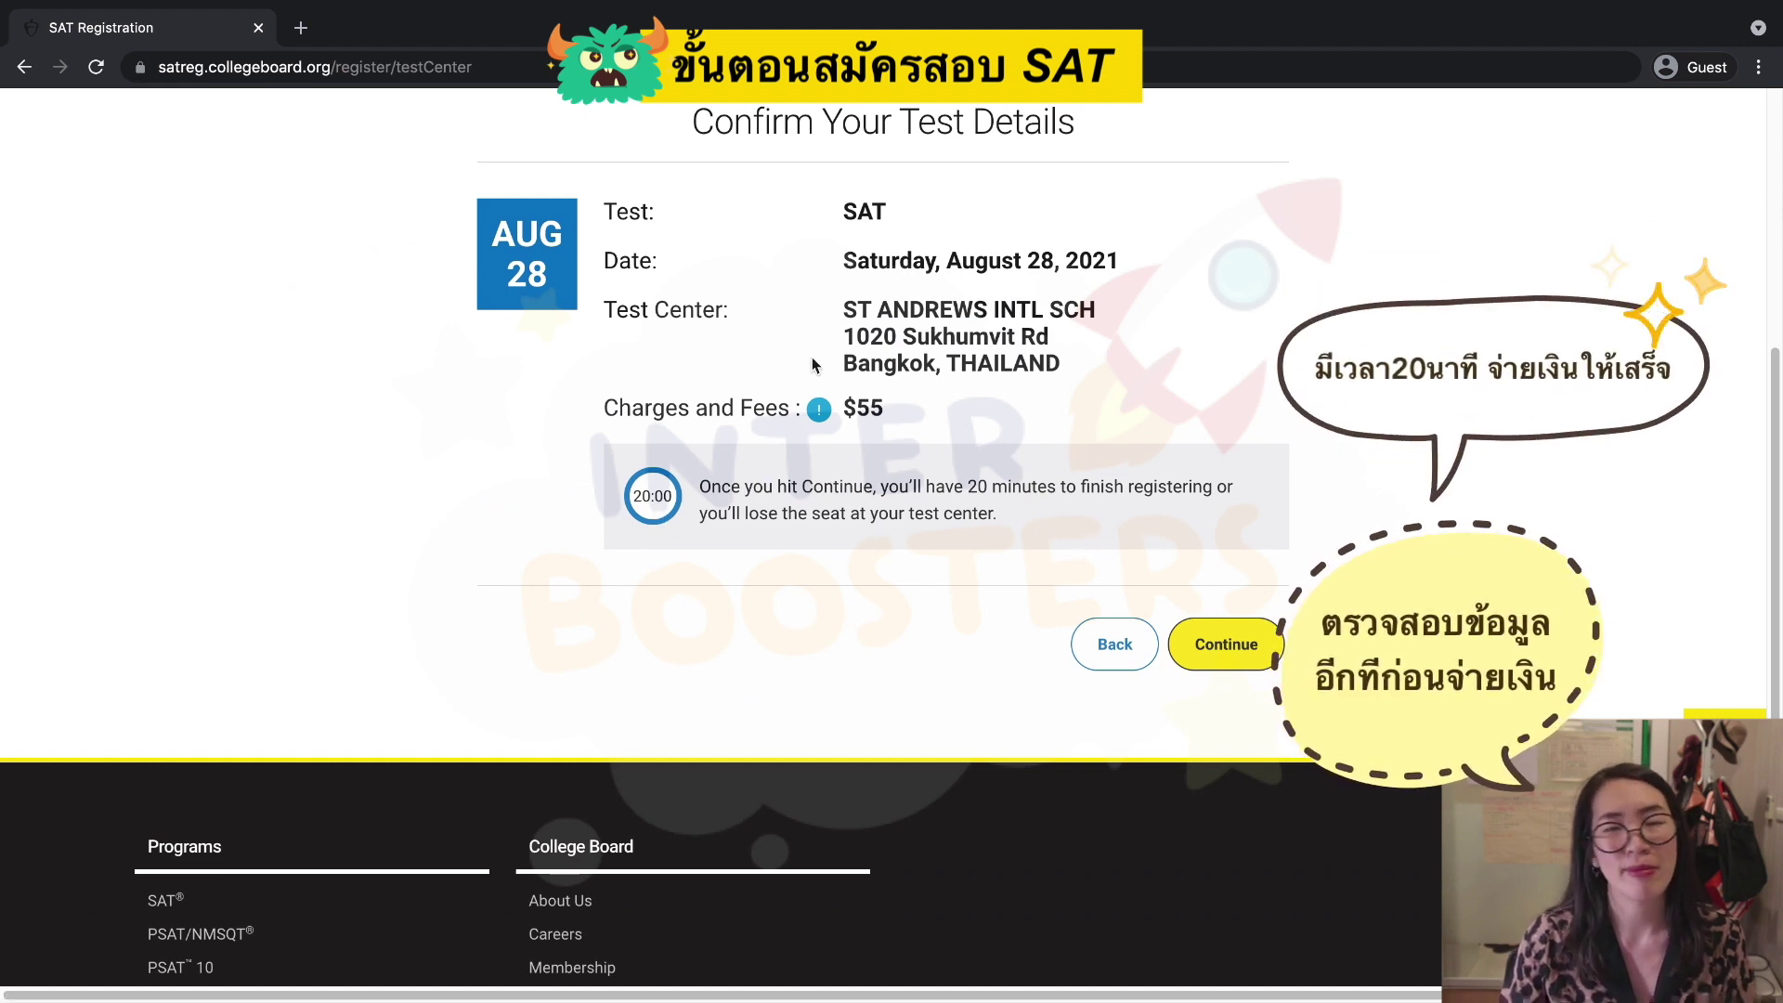
{"action": "left_click", "coordinate": [1248, 654]}
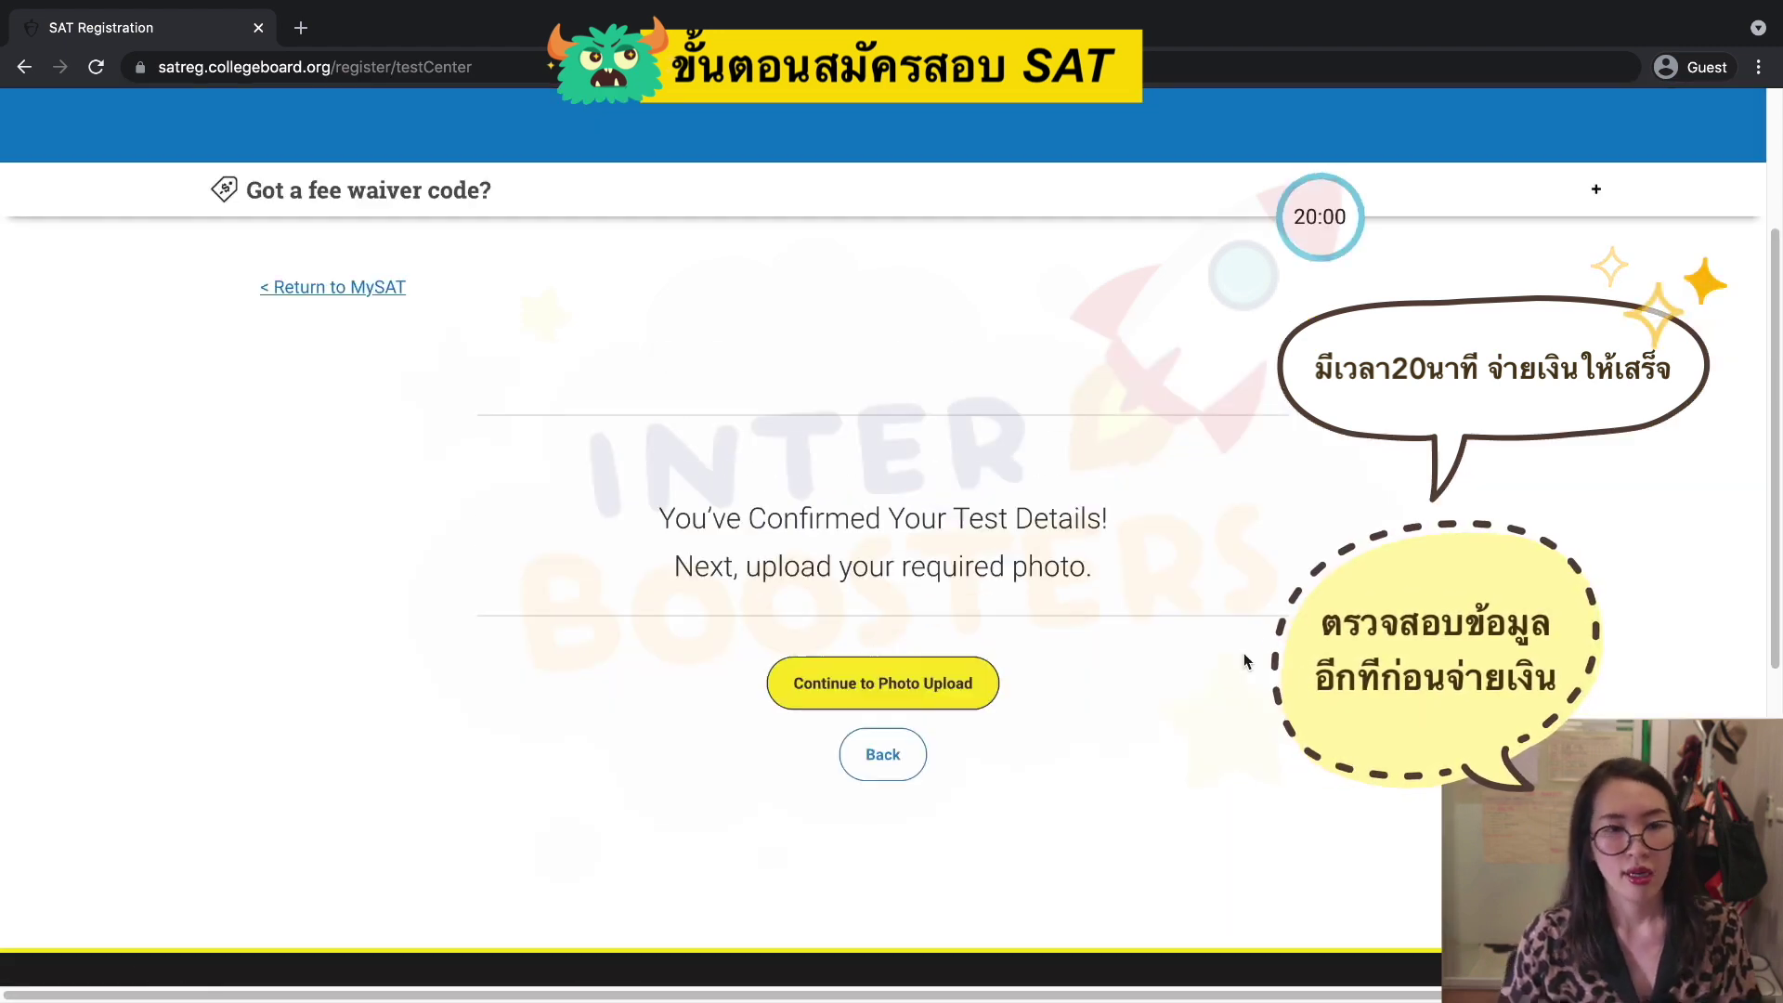
{"action": "scroll", "coordinate": [1269, 688], "scroll_direction": "down", "scroll_amount": 2}
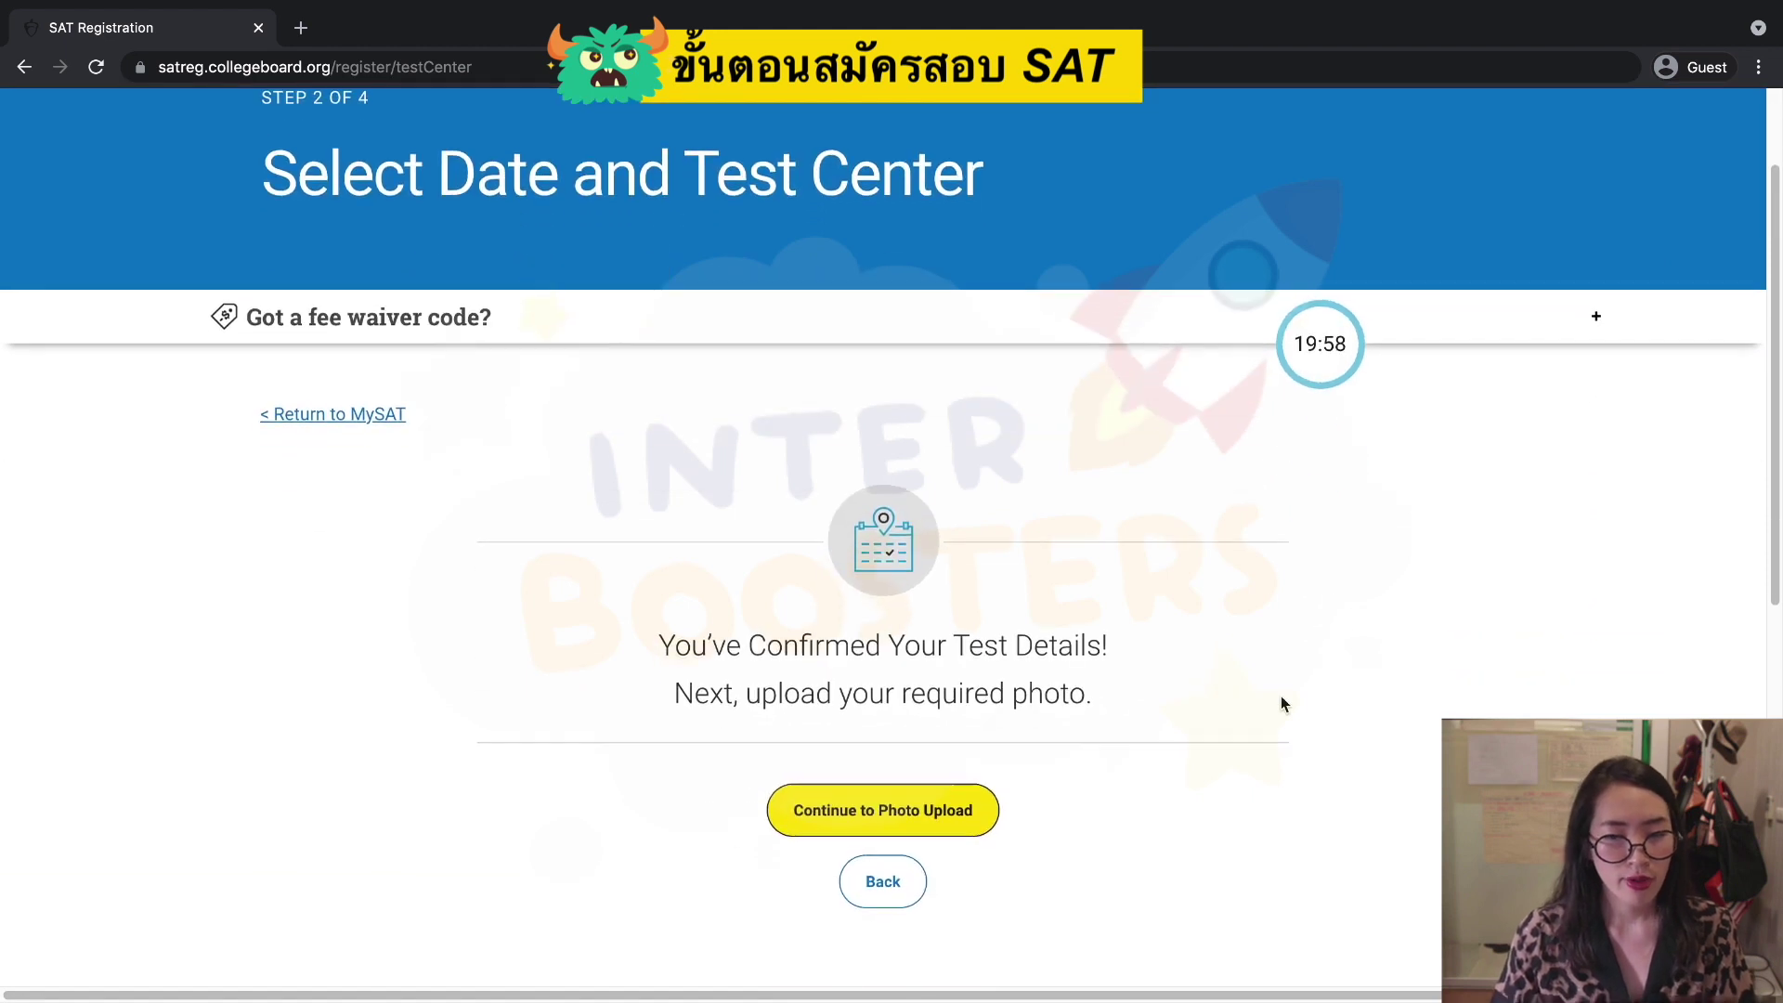
{"action": "scroll", "coordinate": [1281, 704], "scroll_direction": "down", "scroll_amount": 1}
{"action": "scroll", "coordinate": [1281, 702], "scroll_direction": "down", "scroll_amount": 4}
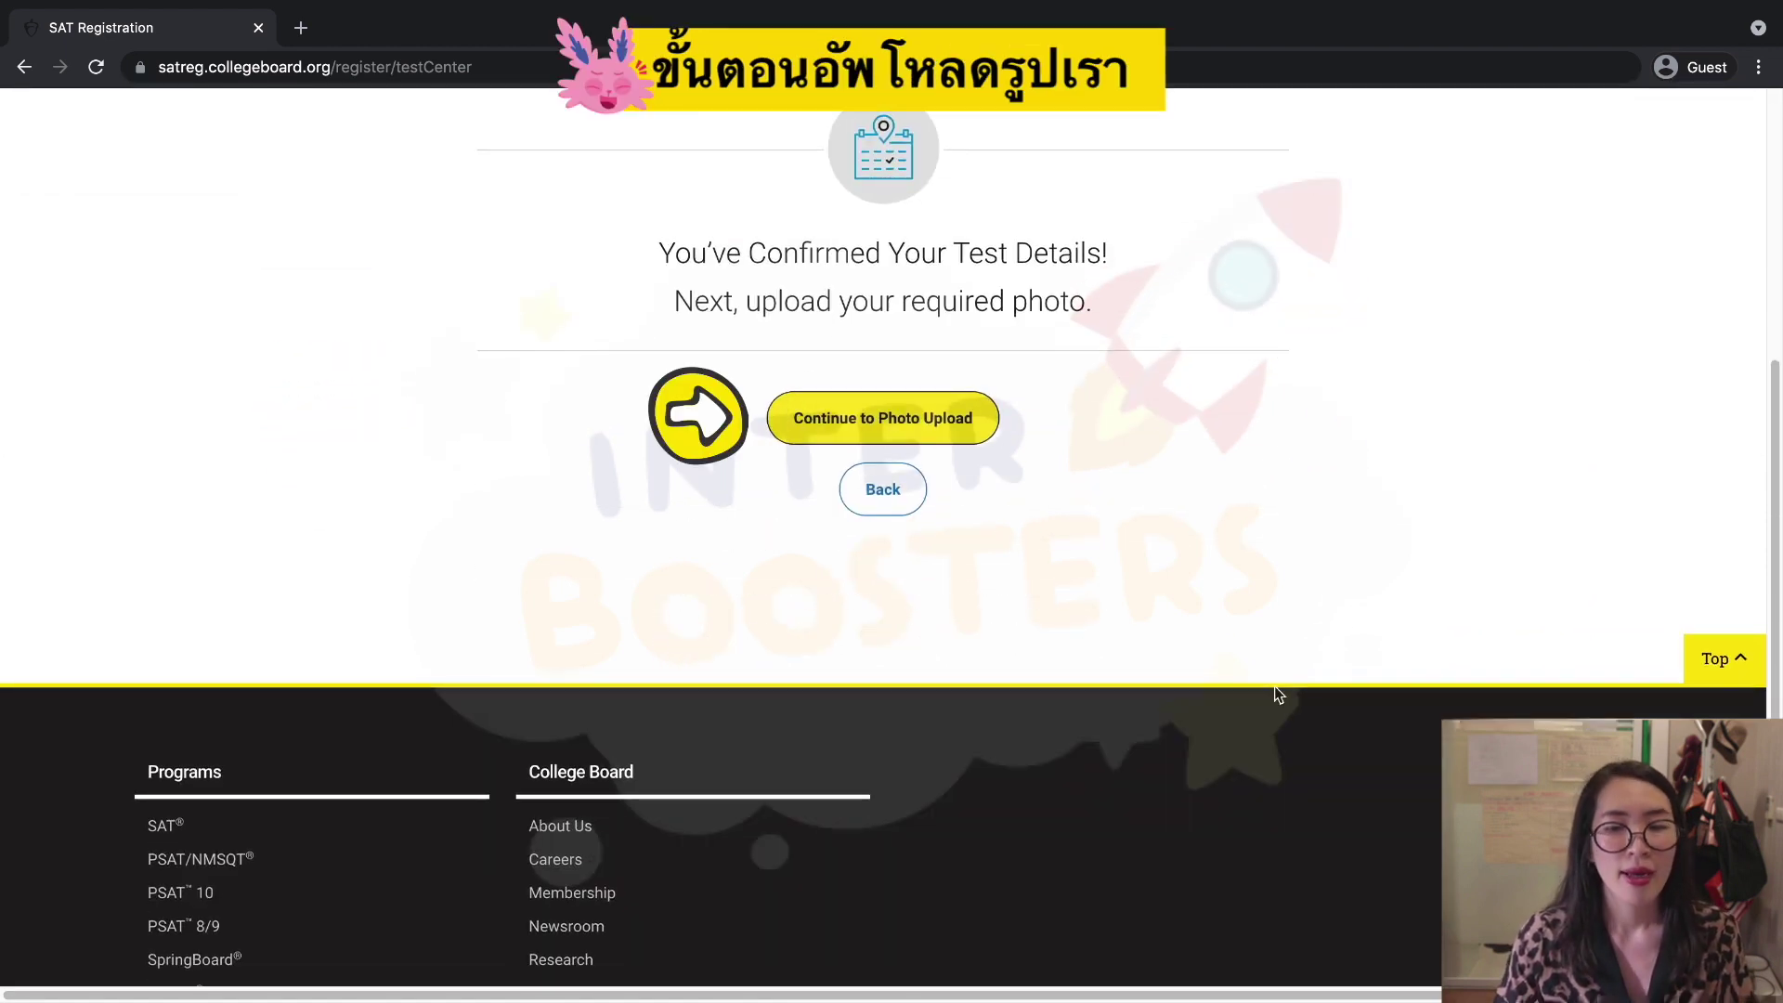
Go on to Step 3 of 4, Upload Your Photo, and open the photo requirements in a new tab.
{"action": "left_click", "coordinate": [932, 438]}
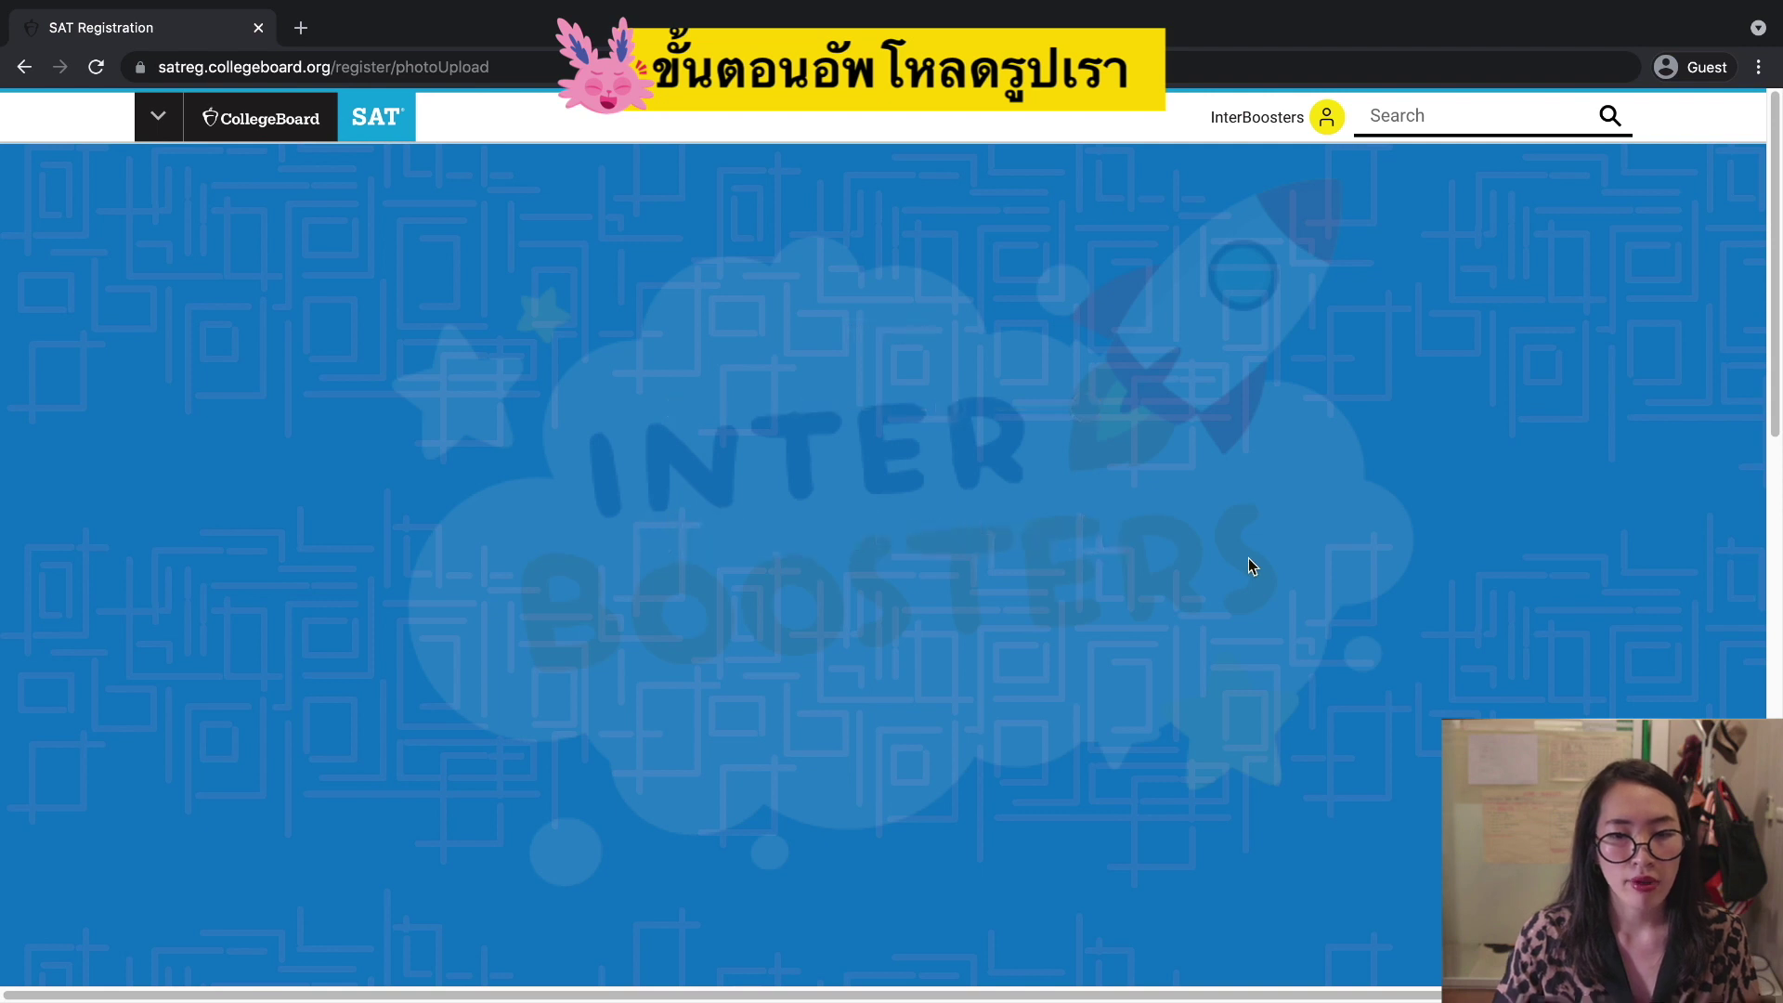
{"action": "scroll", "coordinate": [1159, 611], "scroll_direction": "down", "scroll_amount": 2}
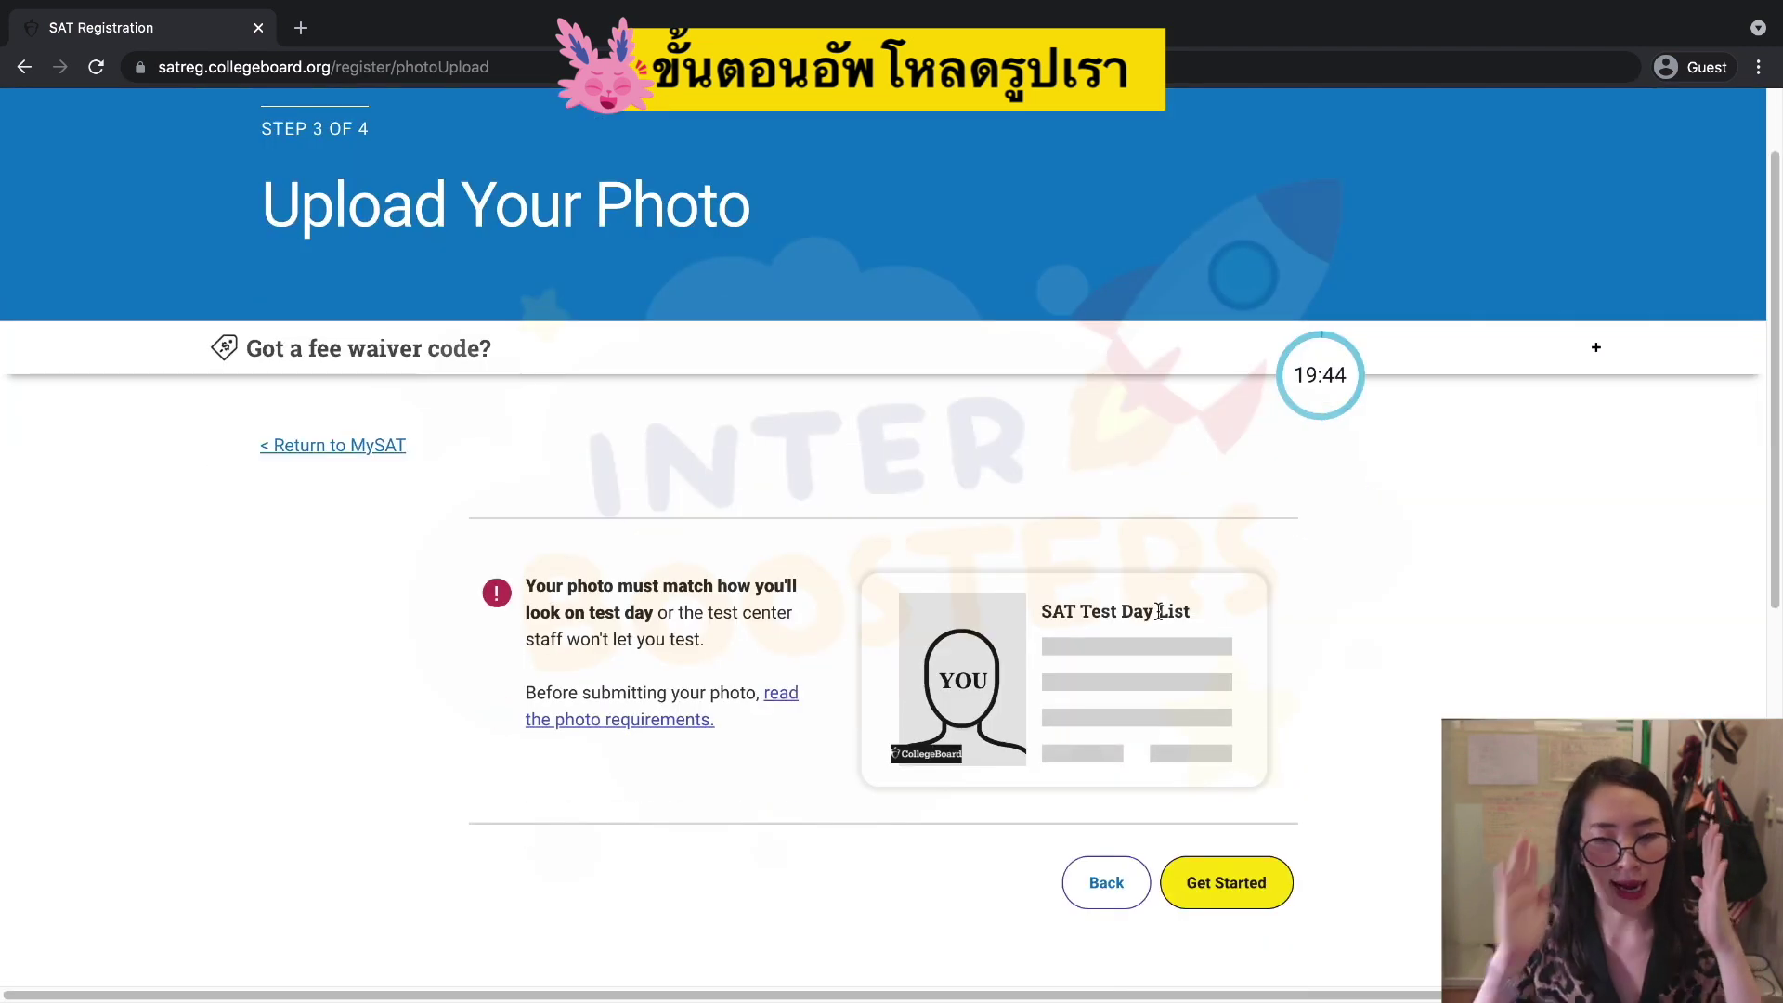
{"action": "scroll", "coordinate": [1560, 688], "scroll_direction": "down", "scroll_amount": 1}
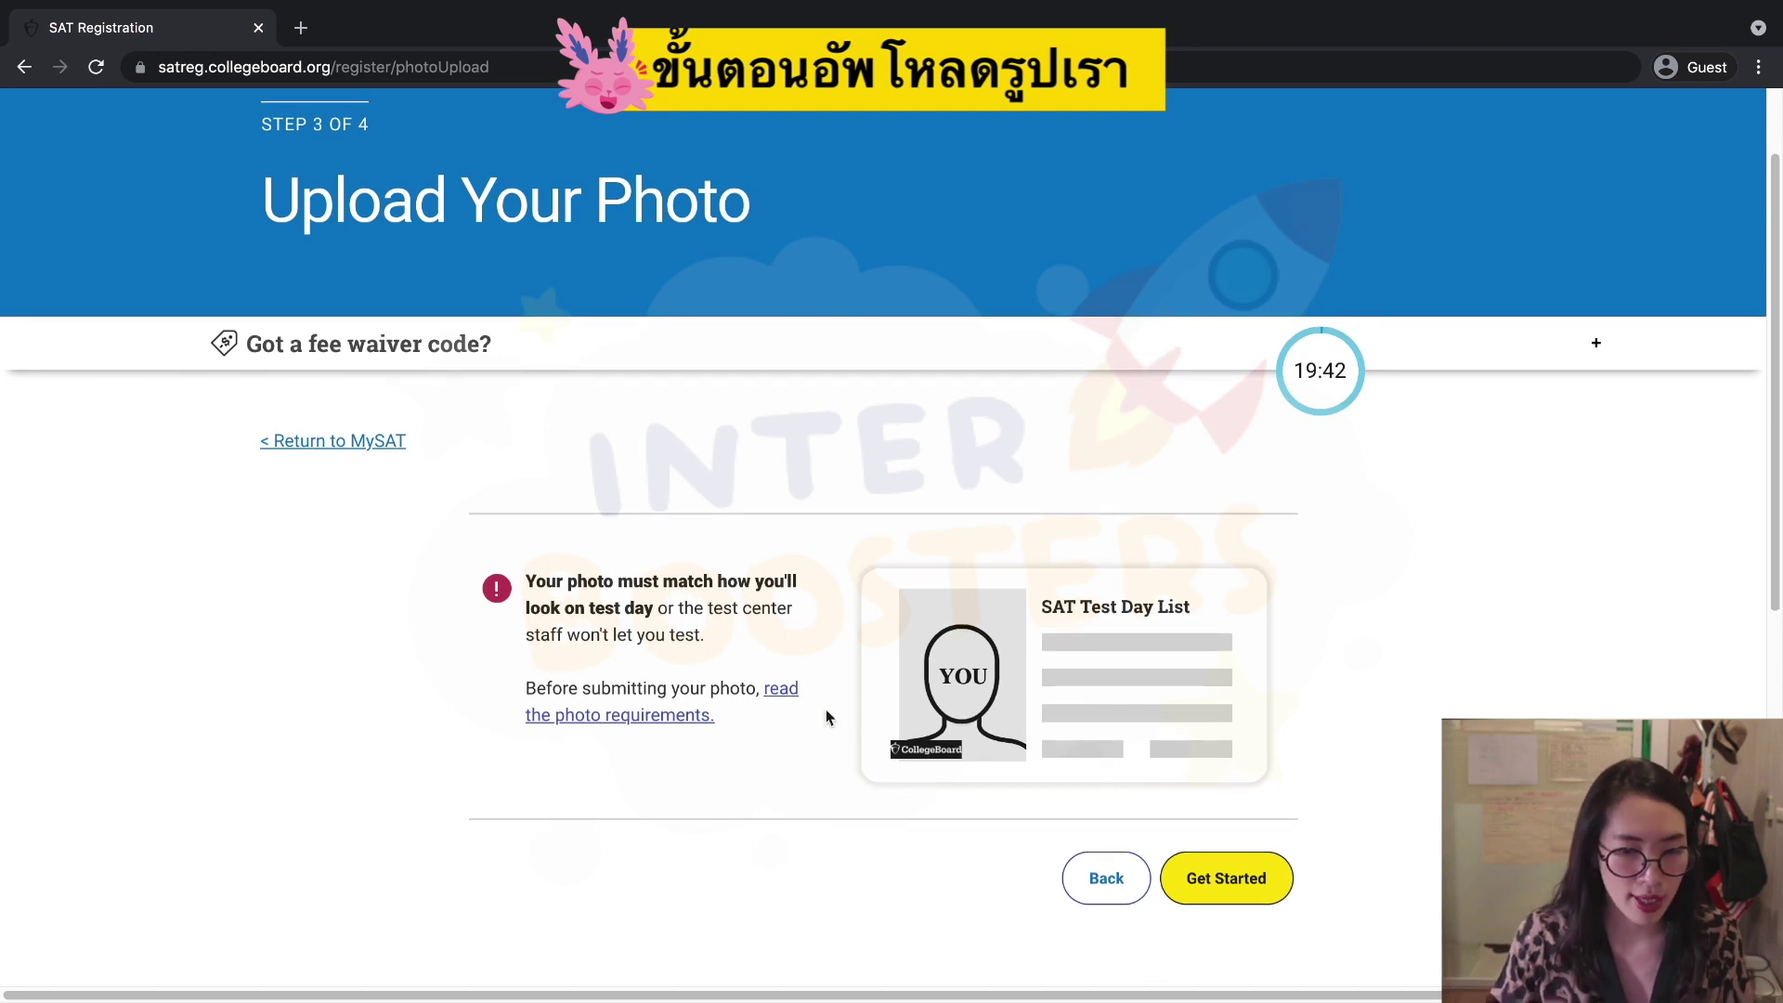
{"action": "left_click", "coordinate": [785, 691]}
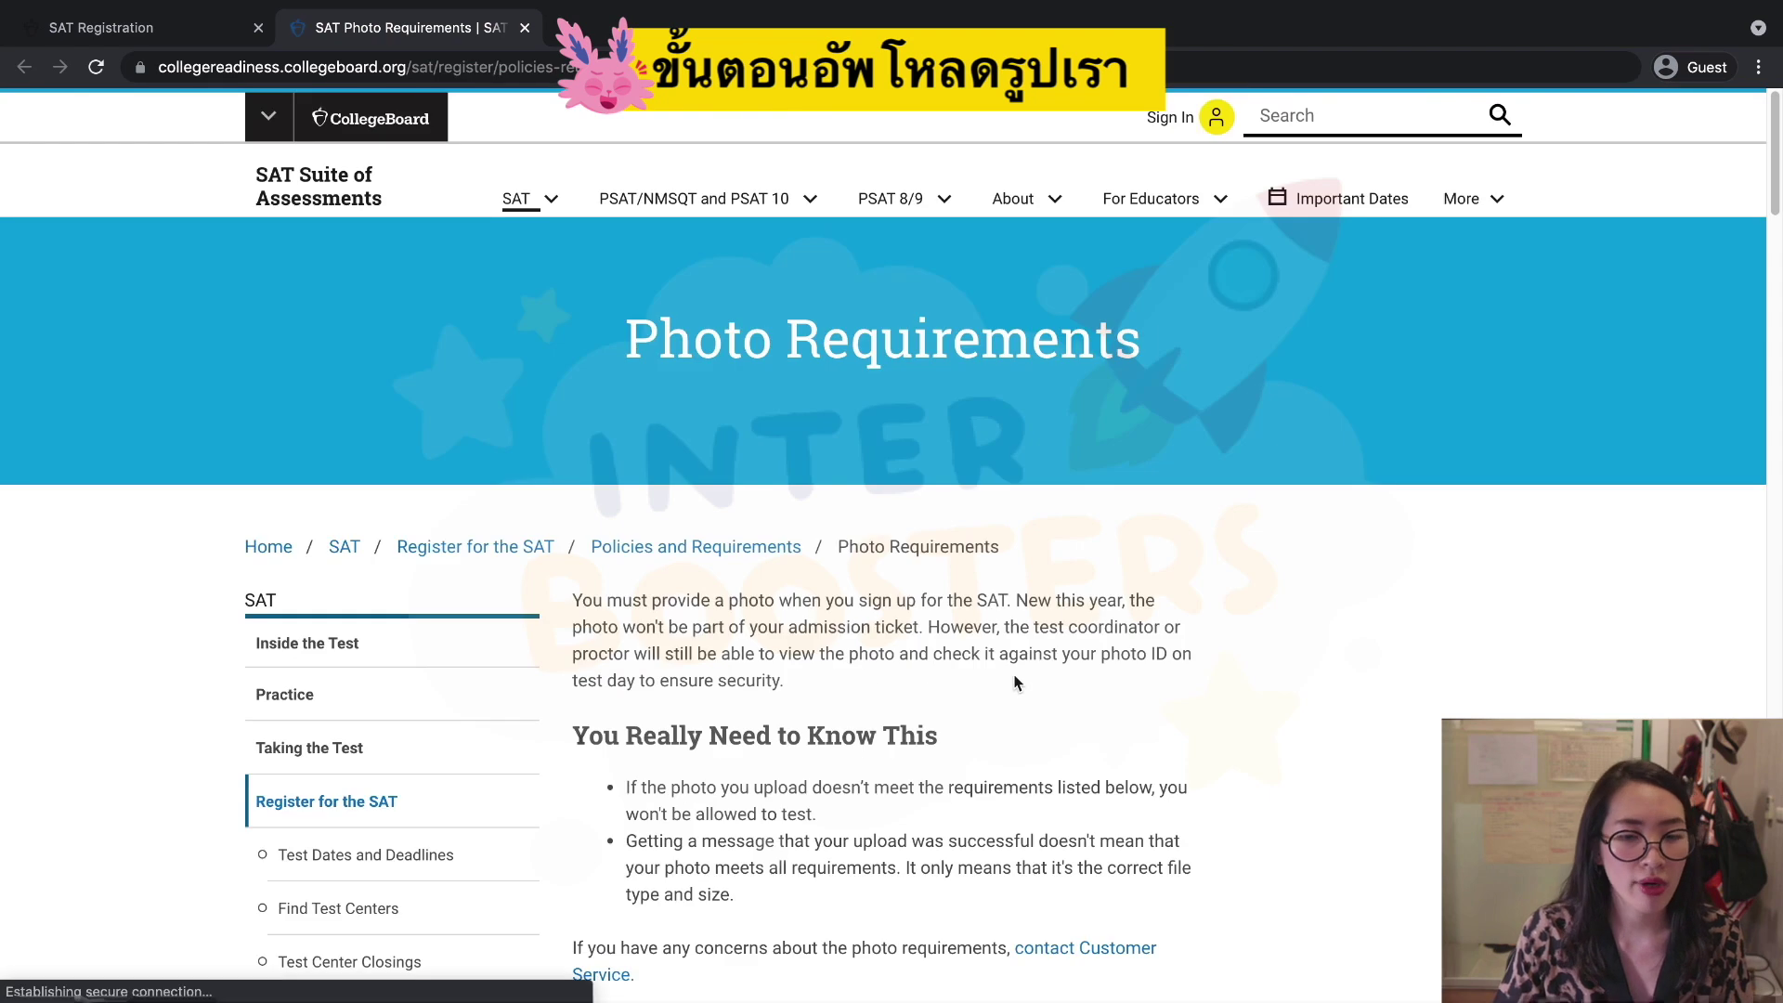
Read through the SAT Photo Requirements page, then switch back to the SAT Registration tab.
{"action": "scroll", "coordinate": [1223, 726], "scroll_direction": "down", "scroll_amount": 7}
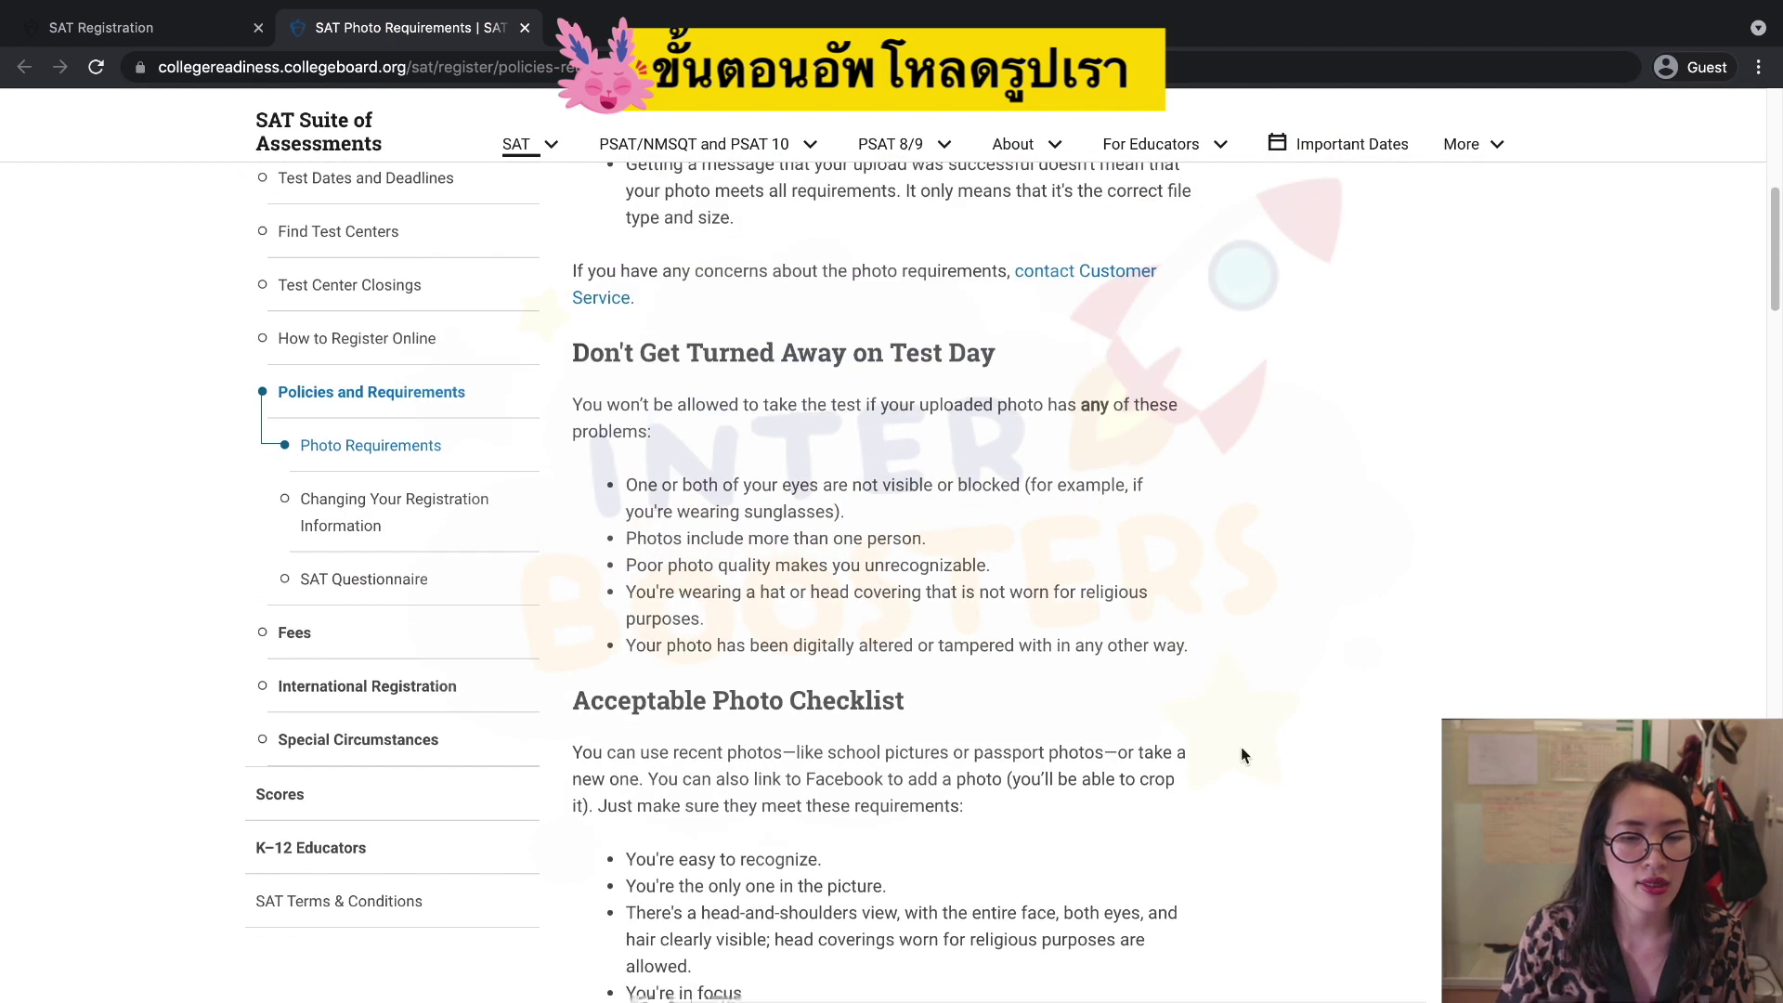
{"action": "scroll", "coordinate": [1240, 747], "scroll_direction": "down", "scroll_amount": 9}
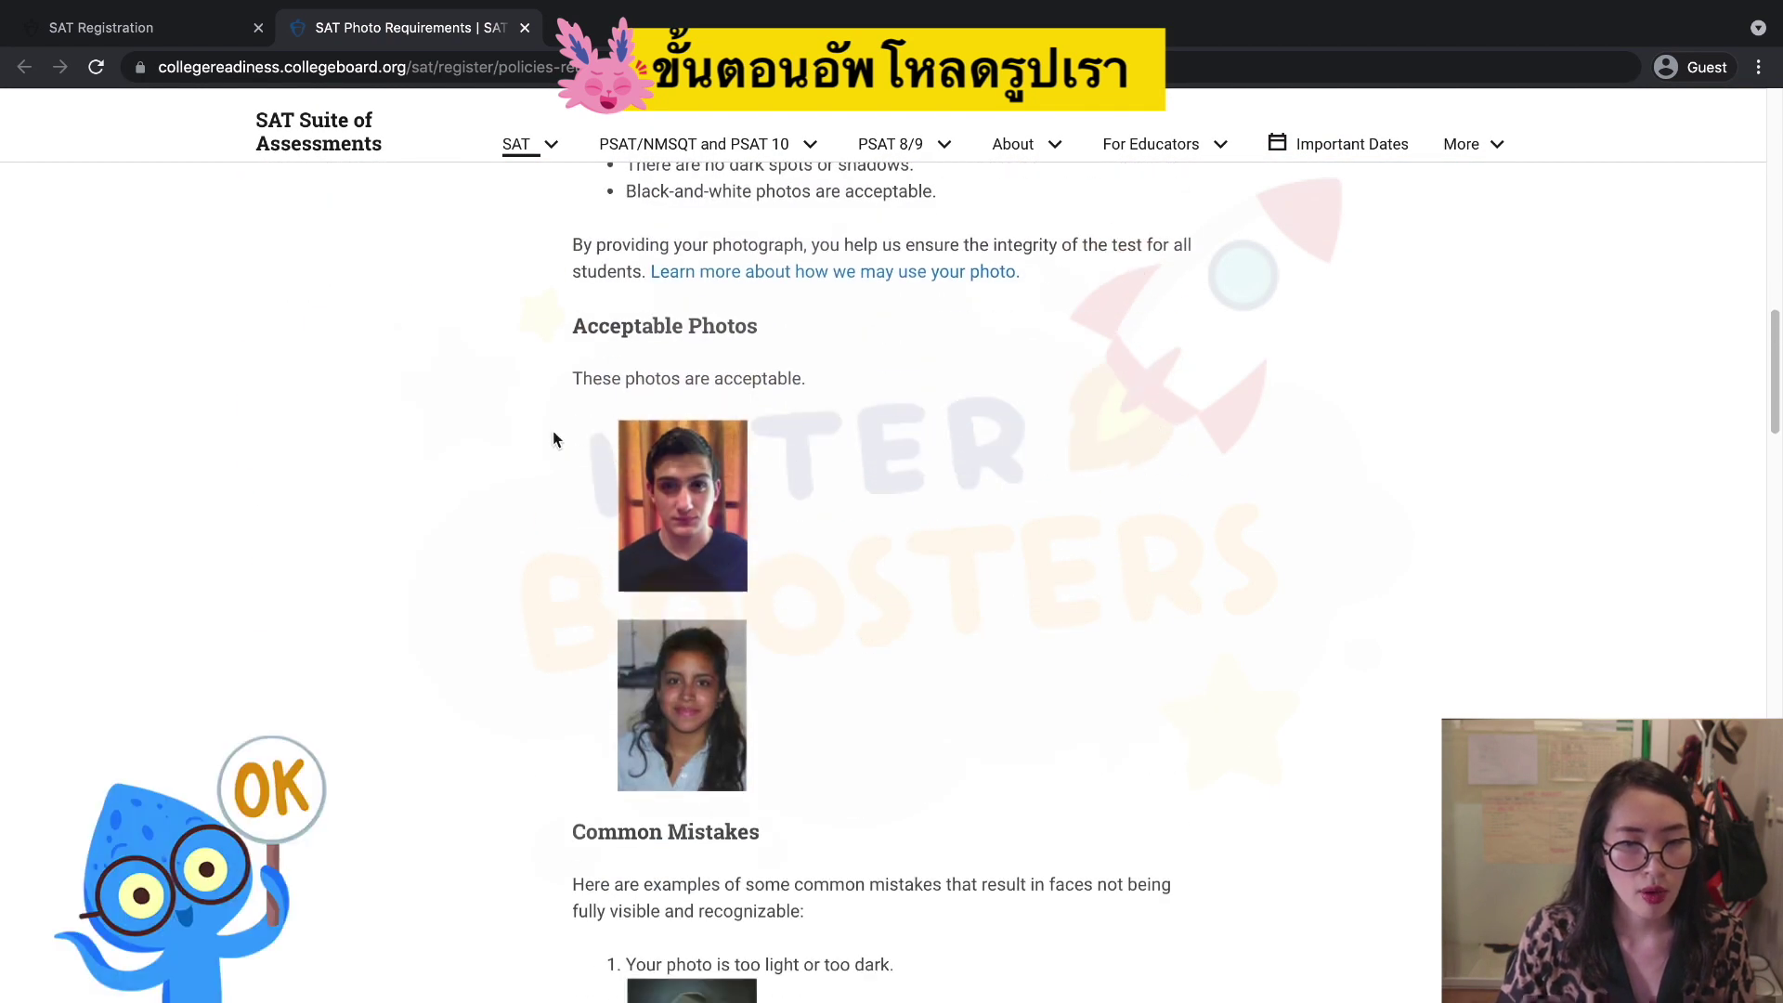
{"action": "scroll", "coordinate": [715, 657], "scroll_direction": "down", "scroll_amount": 5}
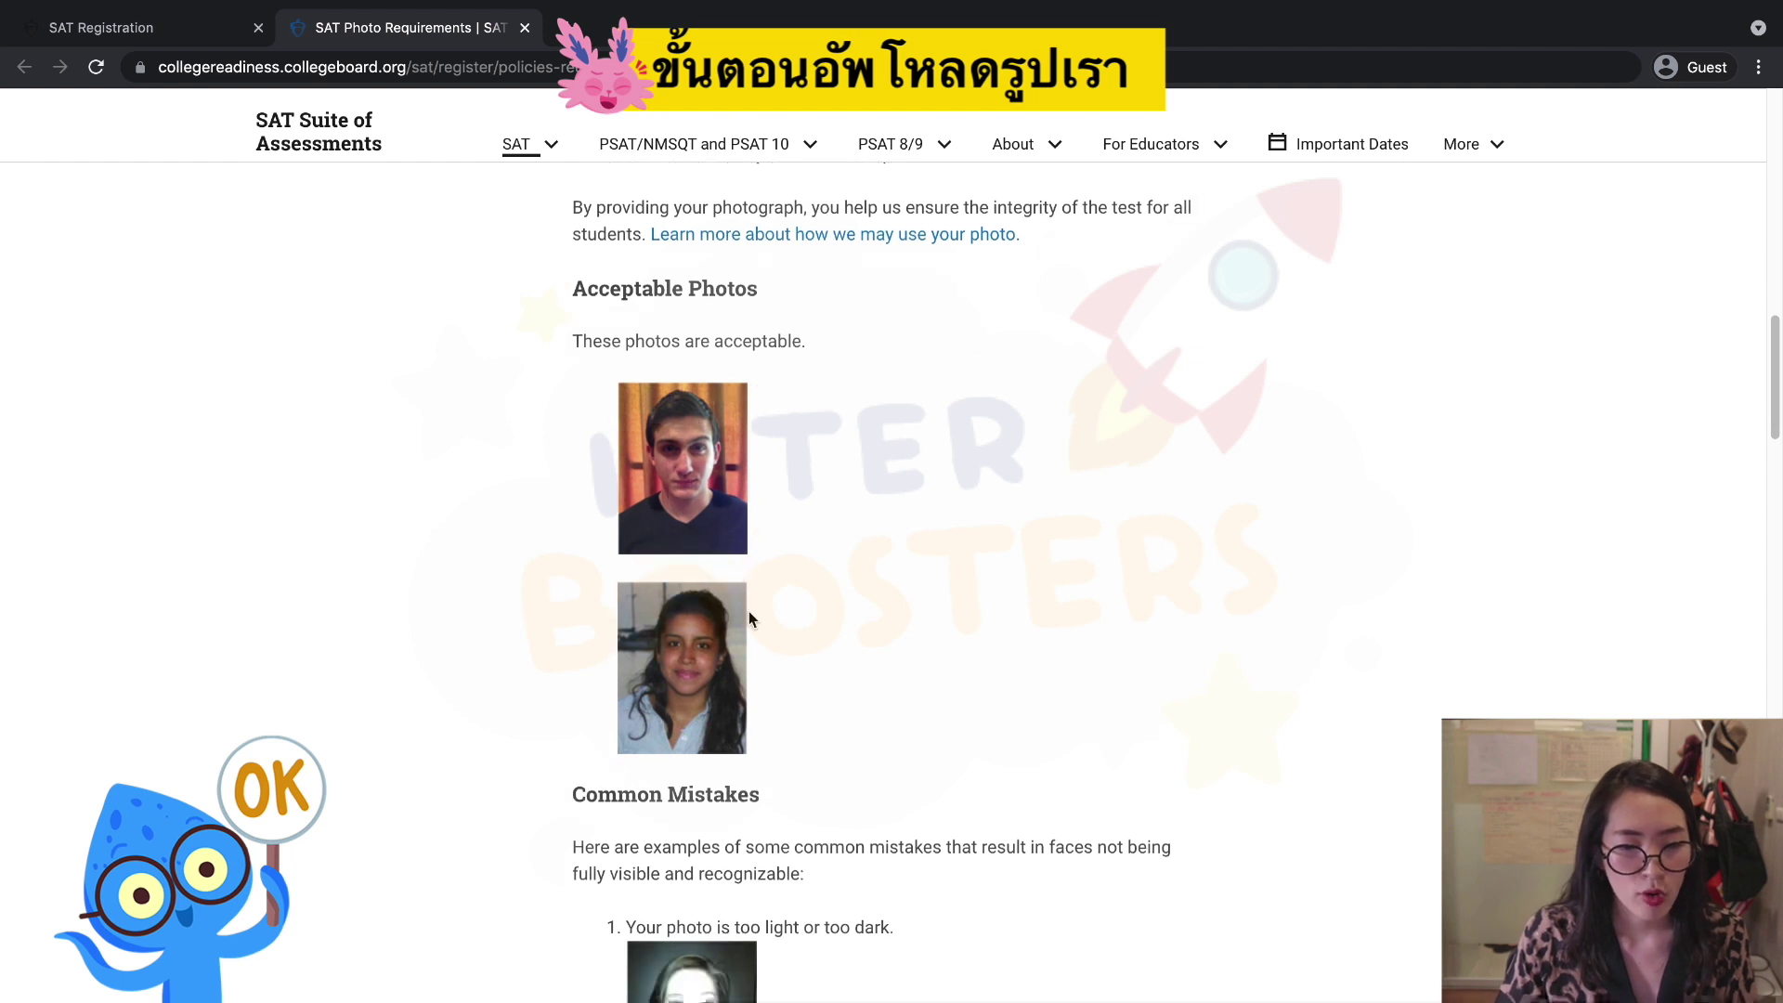
{"action": "scroll", "coordinate": [706, 667], "scroll_direction": "down", "scroll_amount": 4}
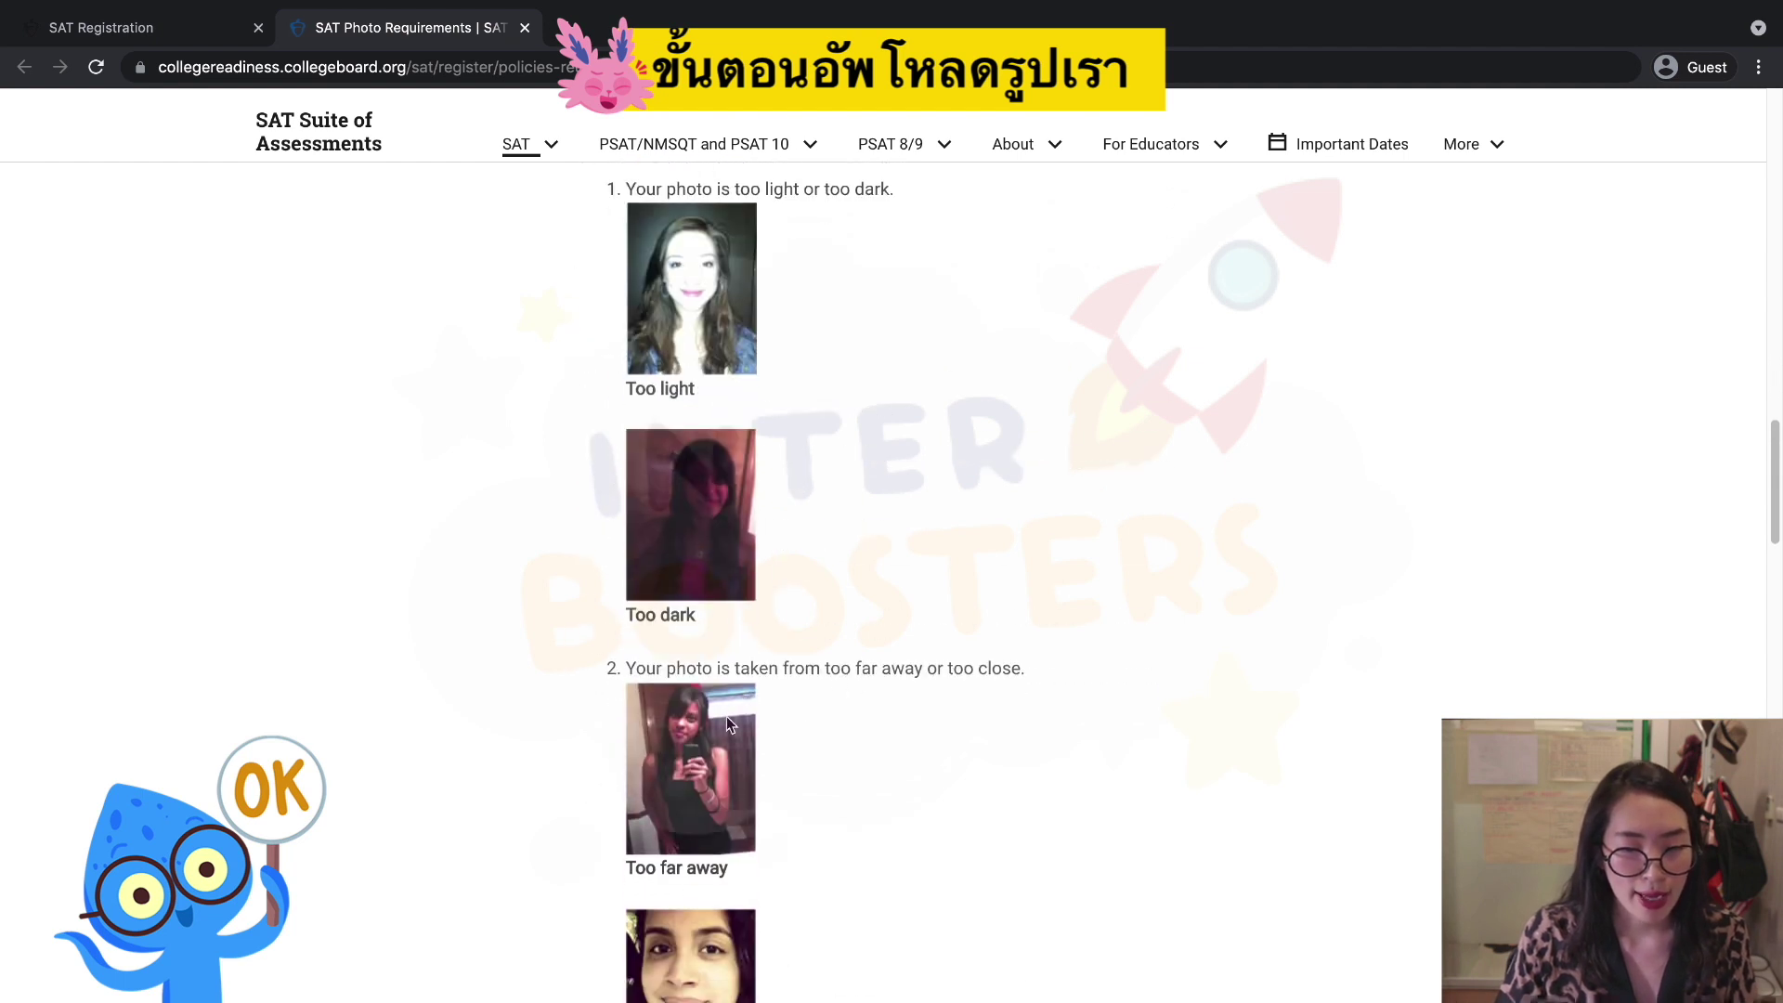
{"action": "scroll", "coordinate": [764, 597], "scroll_direction": "down", "scroll_amount": 2}
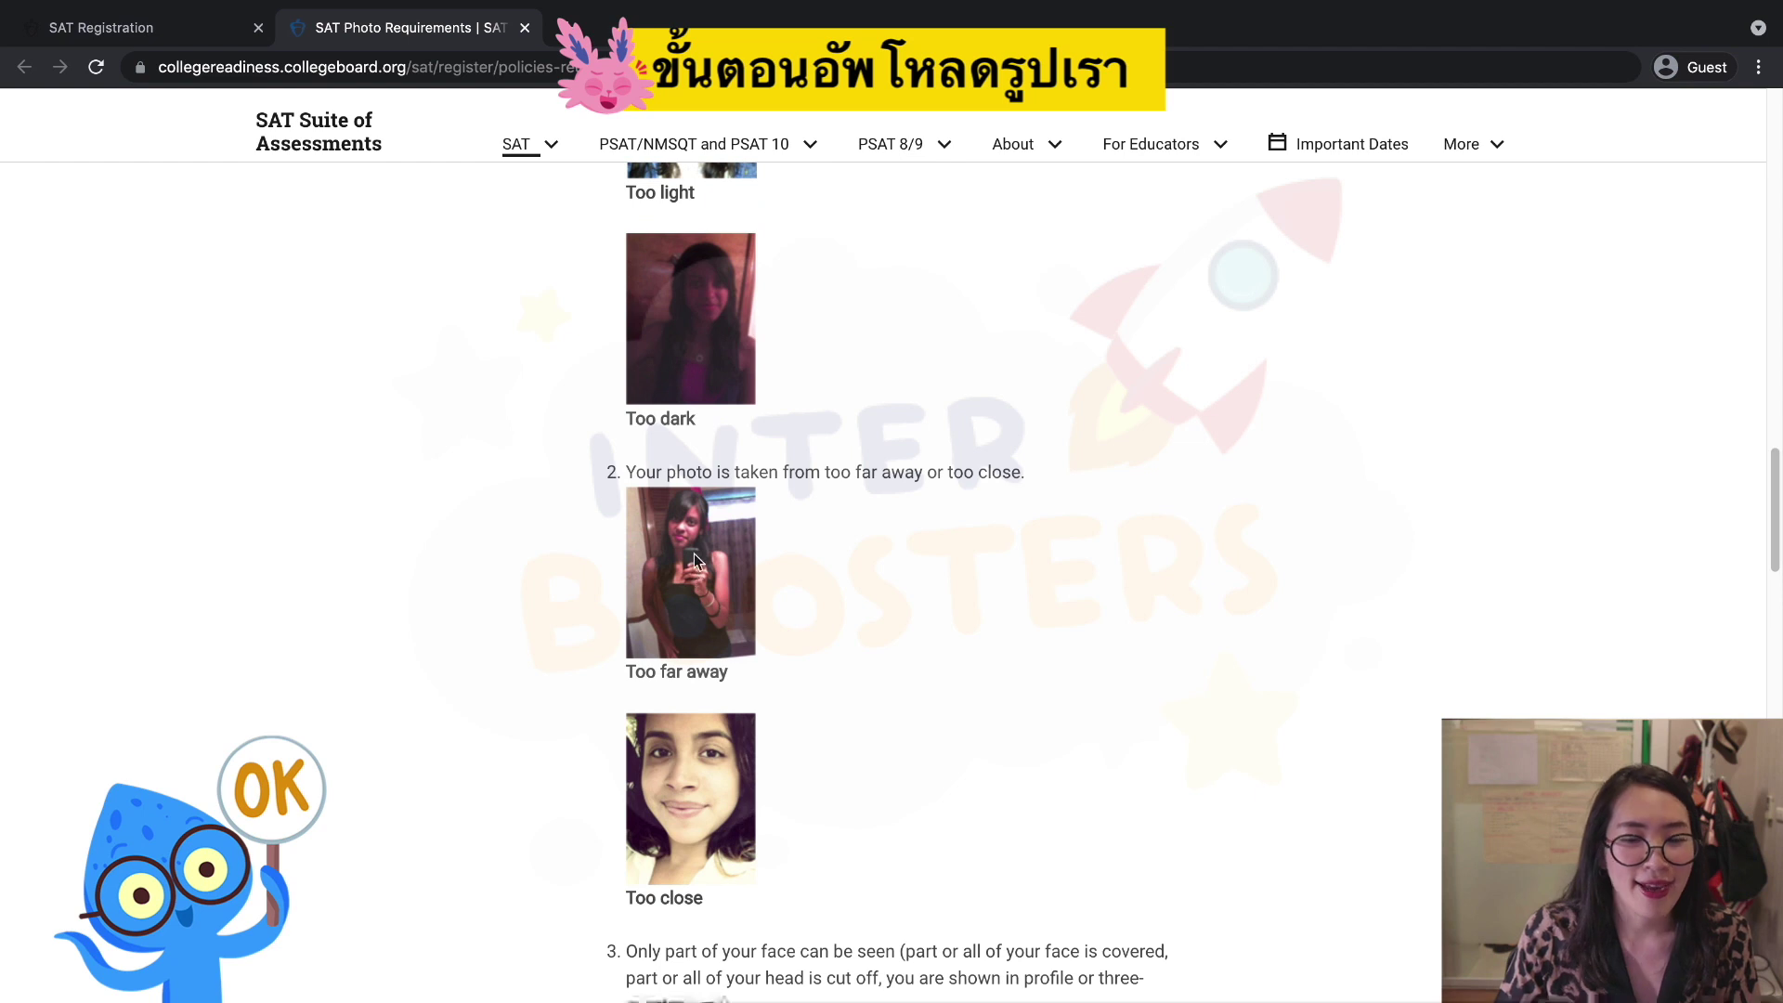
{"action": "scroll", "coordinate": [734, 659], "scroll_direction": "down", "scroll_amount": 2}
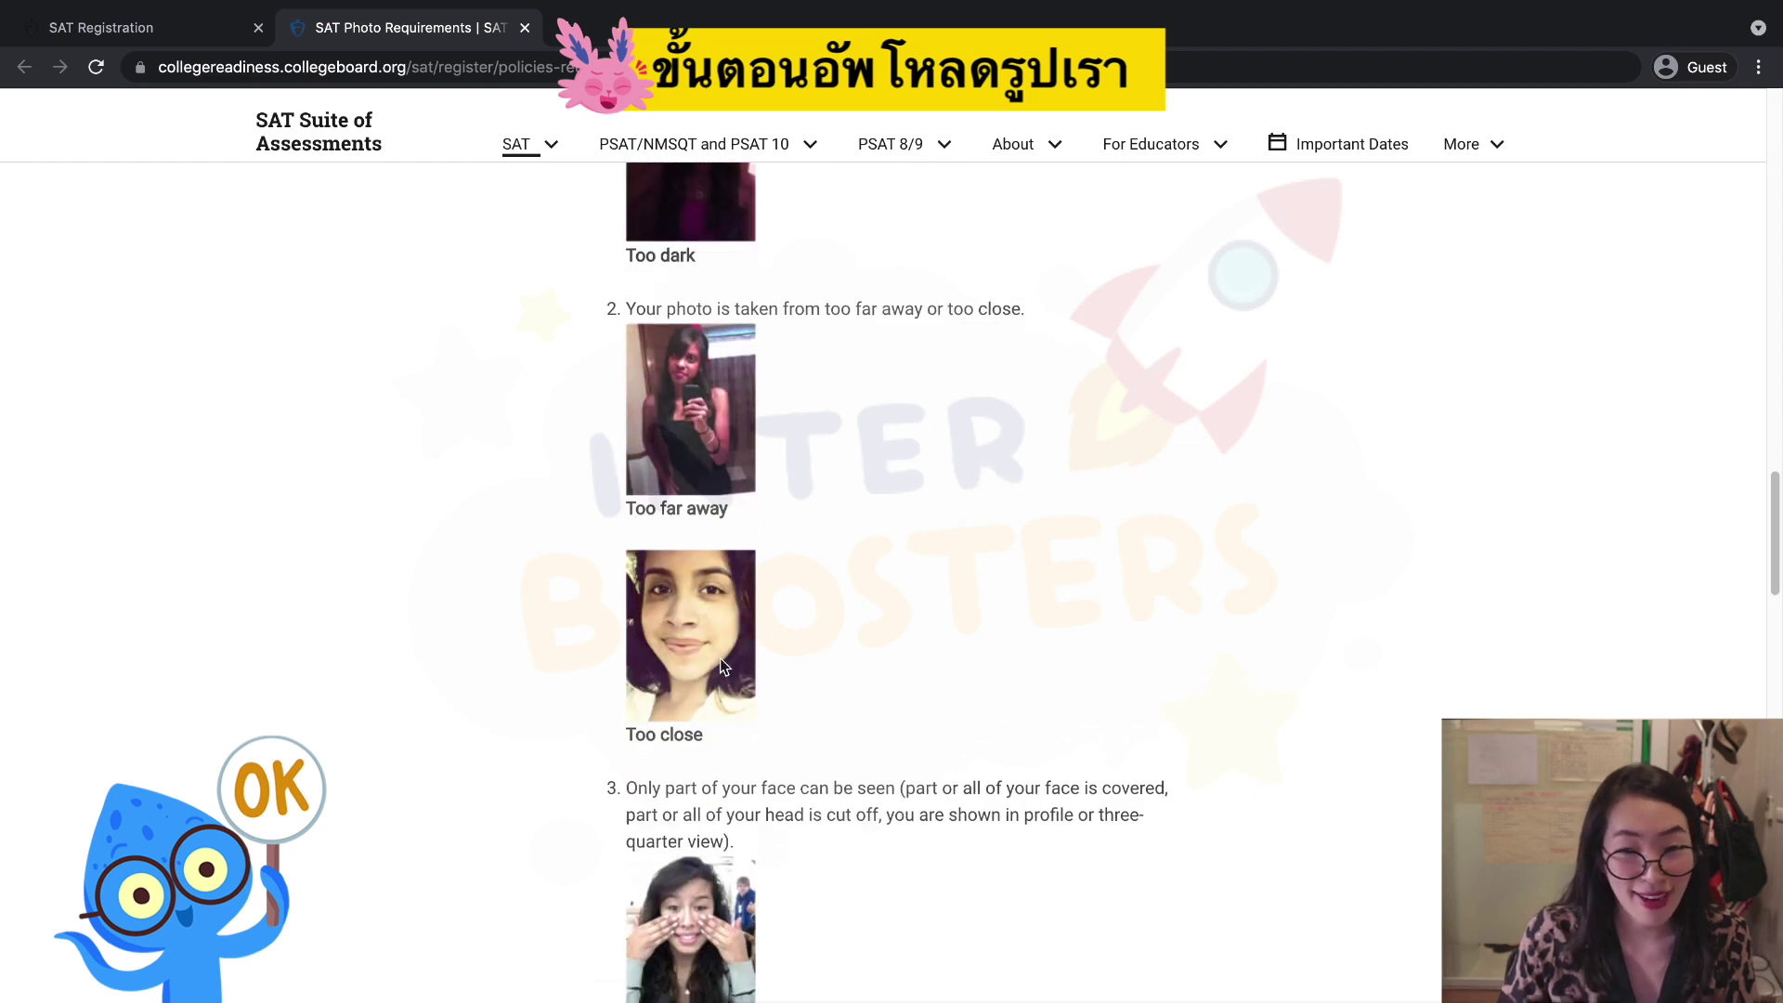
{"action": "scroll", "coordinate": [799, 682], "scroll_direction": "down", "scroll_amount": 2}
{"action": "scroll", "coordinate": [899, 700], "scroll_direction": "down", "scroll_amount": 3}
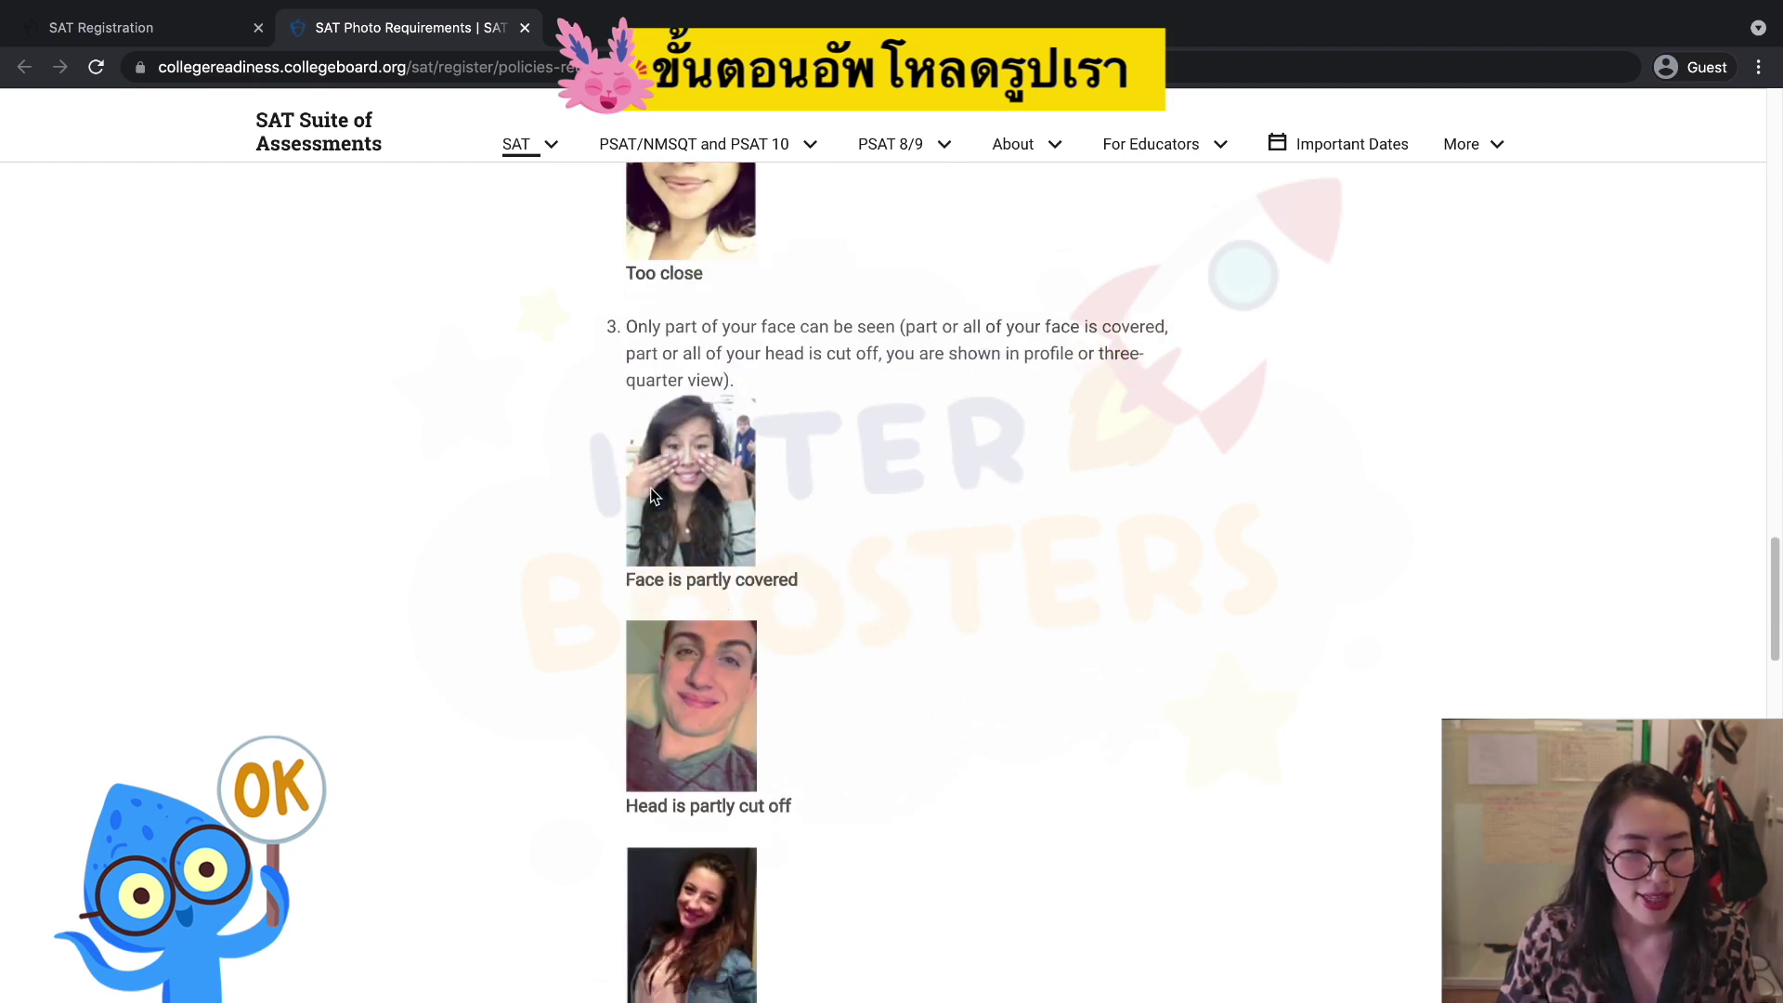
{"action": "scroll", "coordinate": [953, 582], "scroll_direction": "down", "scroll_amount": 2}
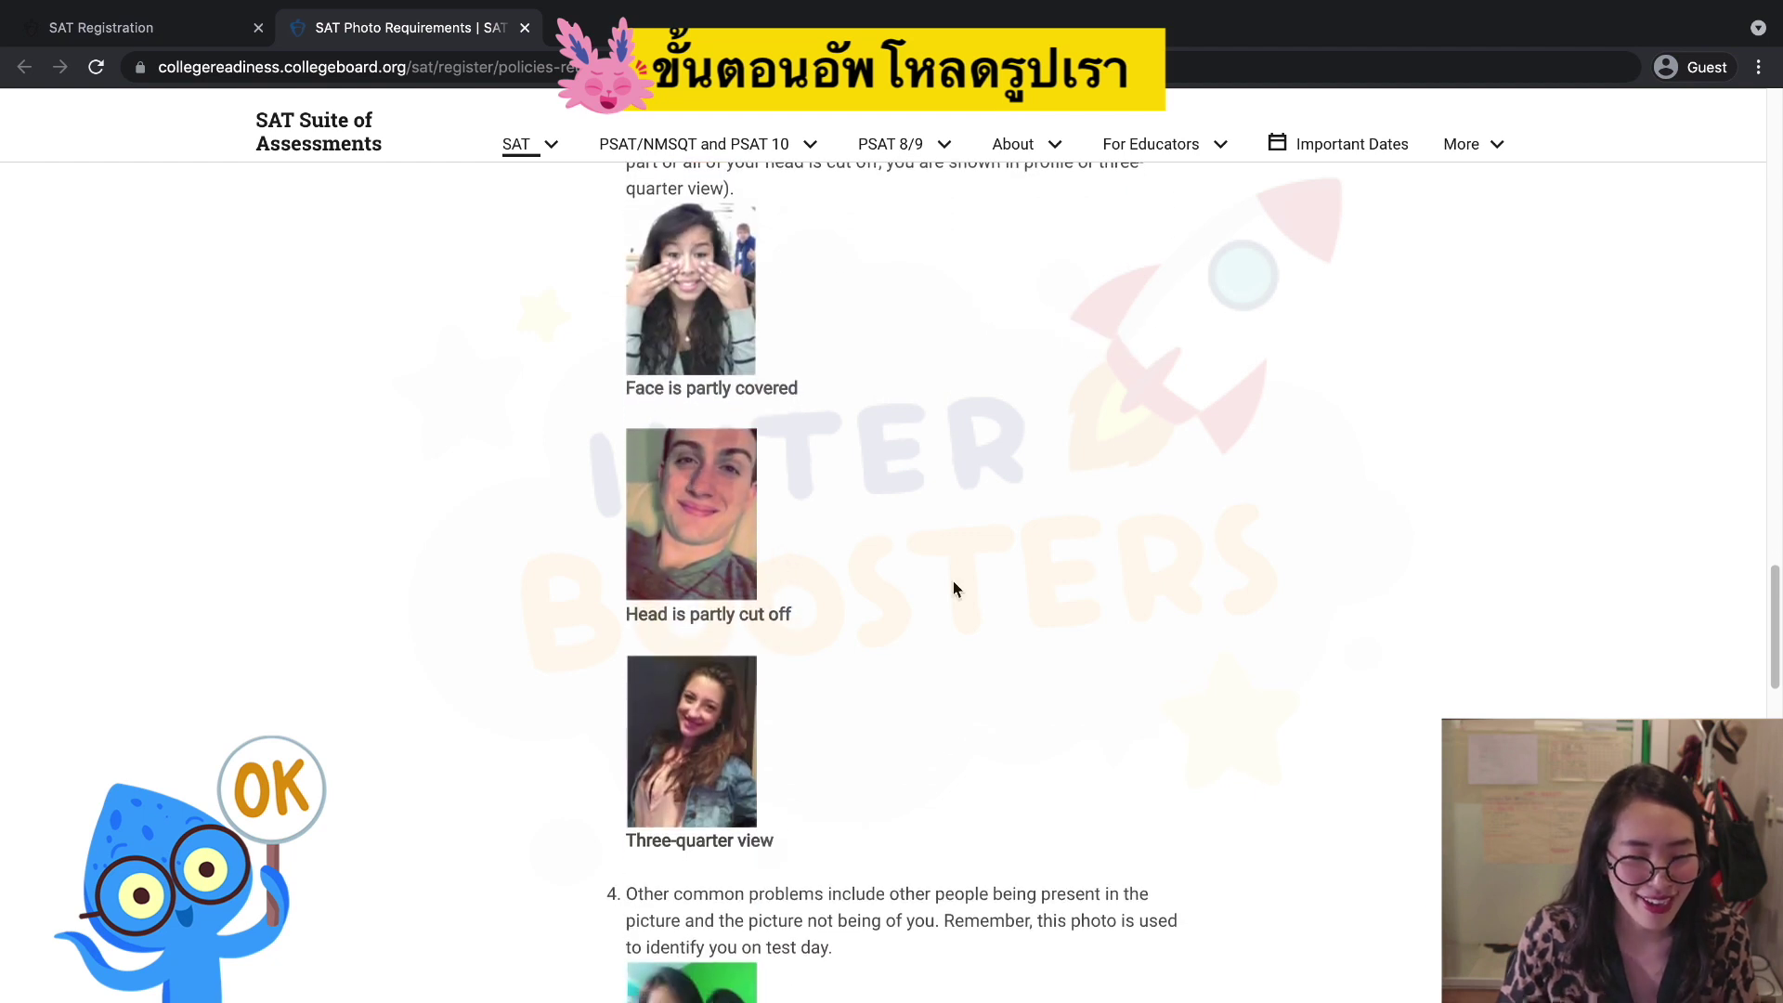
{"action": "scroll", "coordinate": [741, 778], "scroll_direction": "down", "scroll_amount": 3}
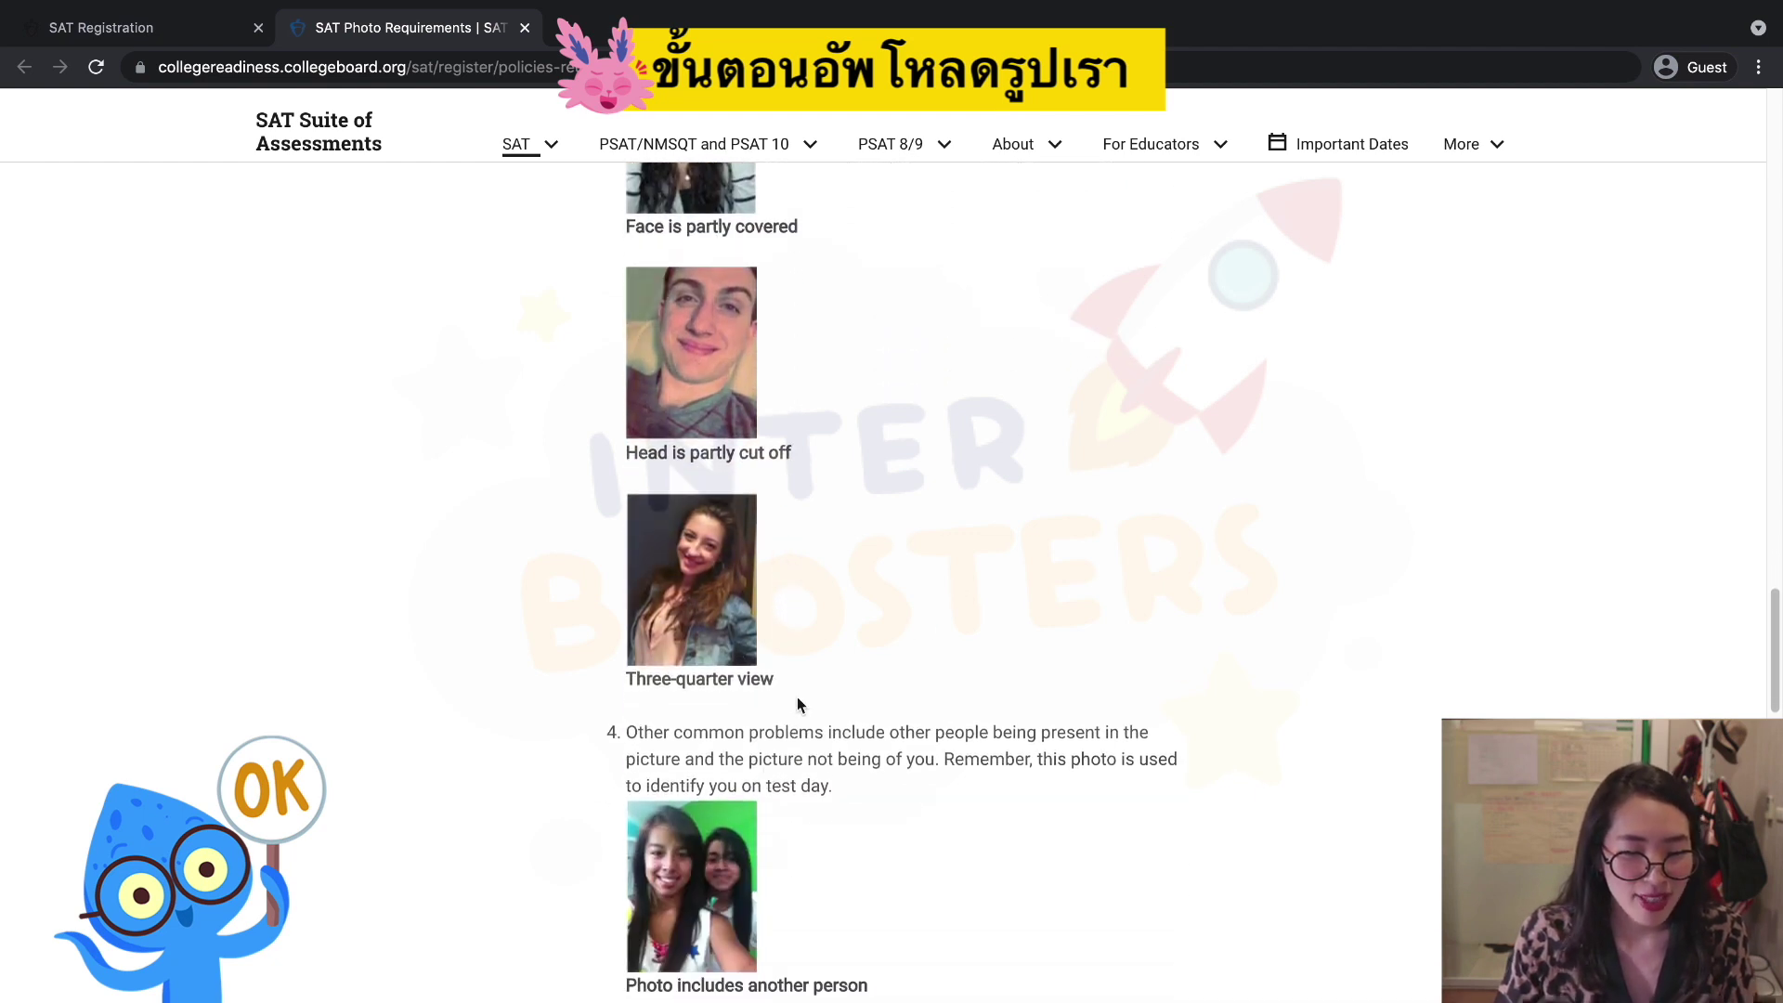
{"action": "scroll", "coordinate": [853, 788], "scroll_direction": "down", "scroll_amount": 3}
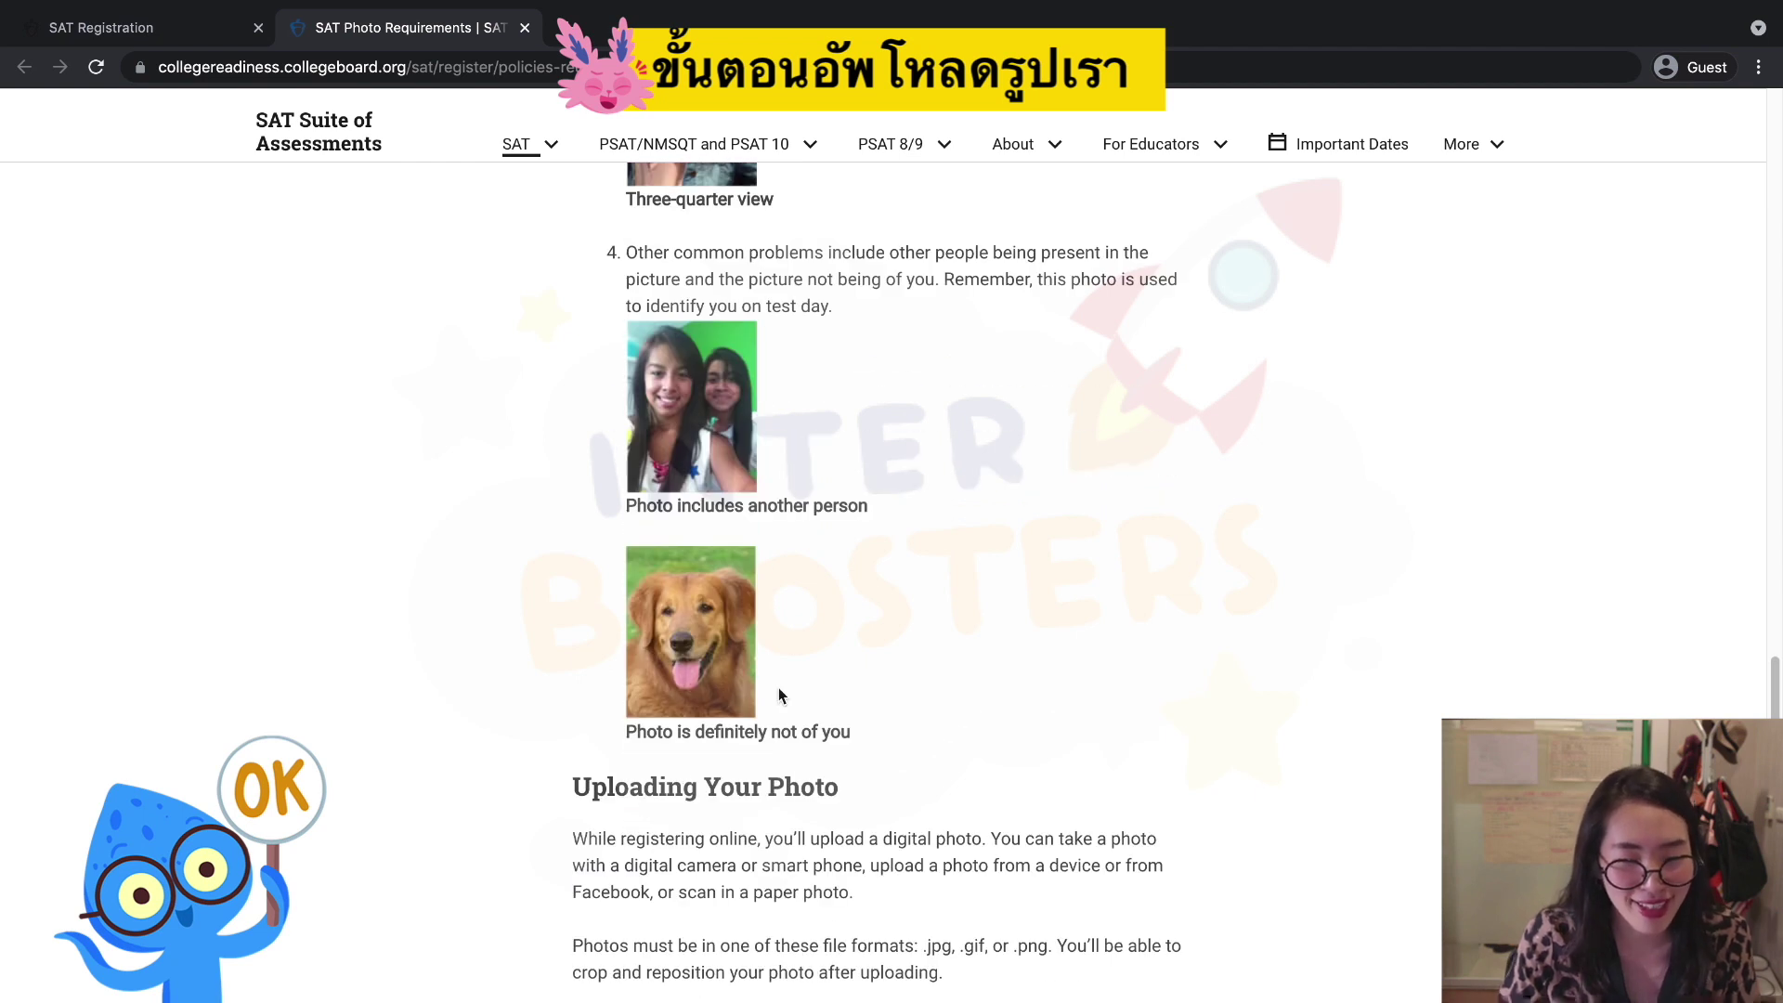
{"action": "scroll", "coordinate": [943, 528], "scroll_direction": "down", "scroll_amount": 9}
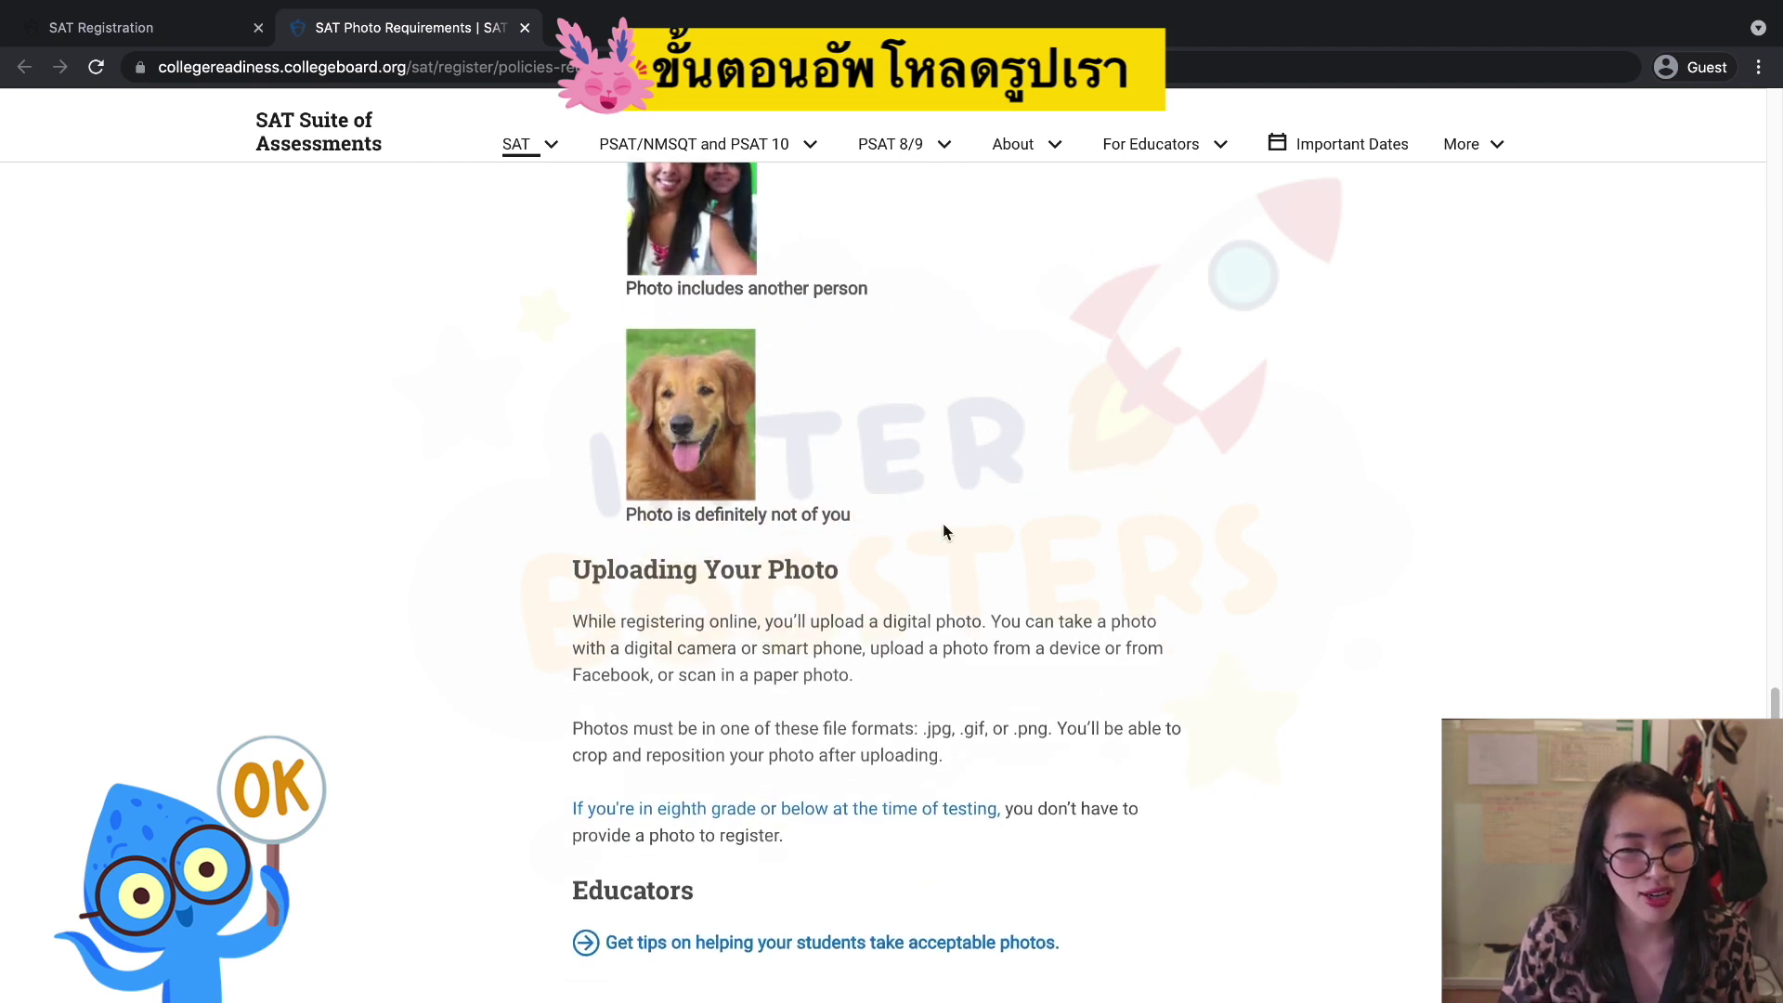
{"action": "left_click", "coordinate": [125, 35]}
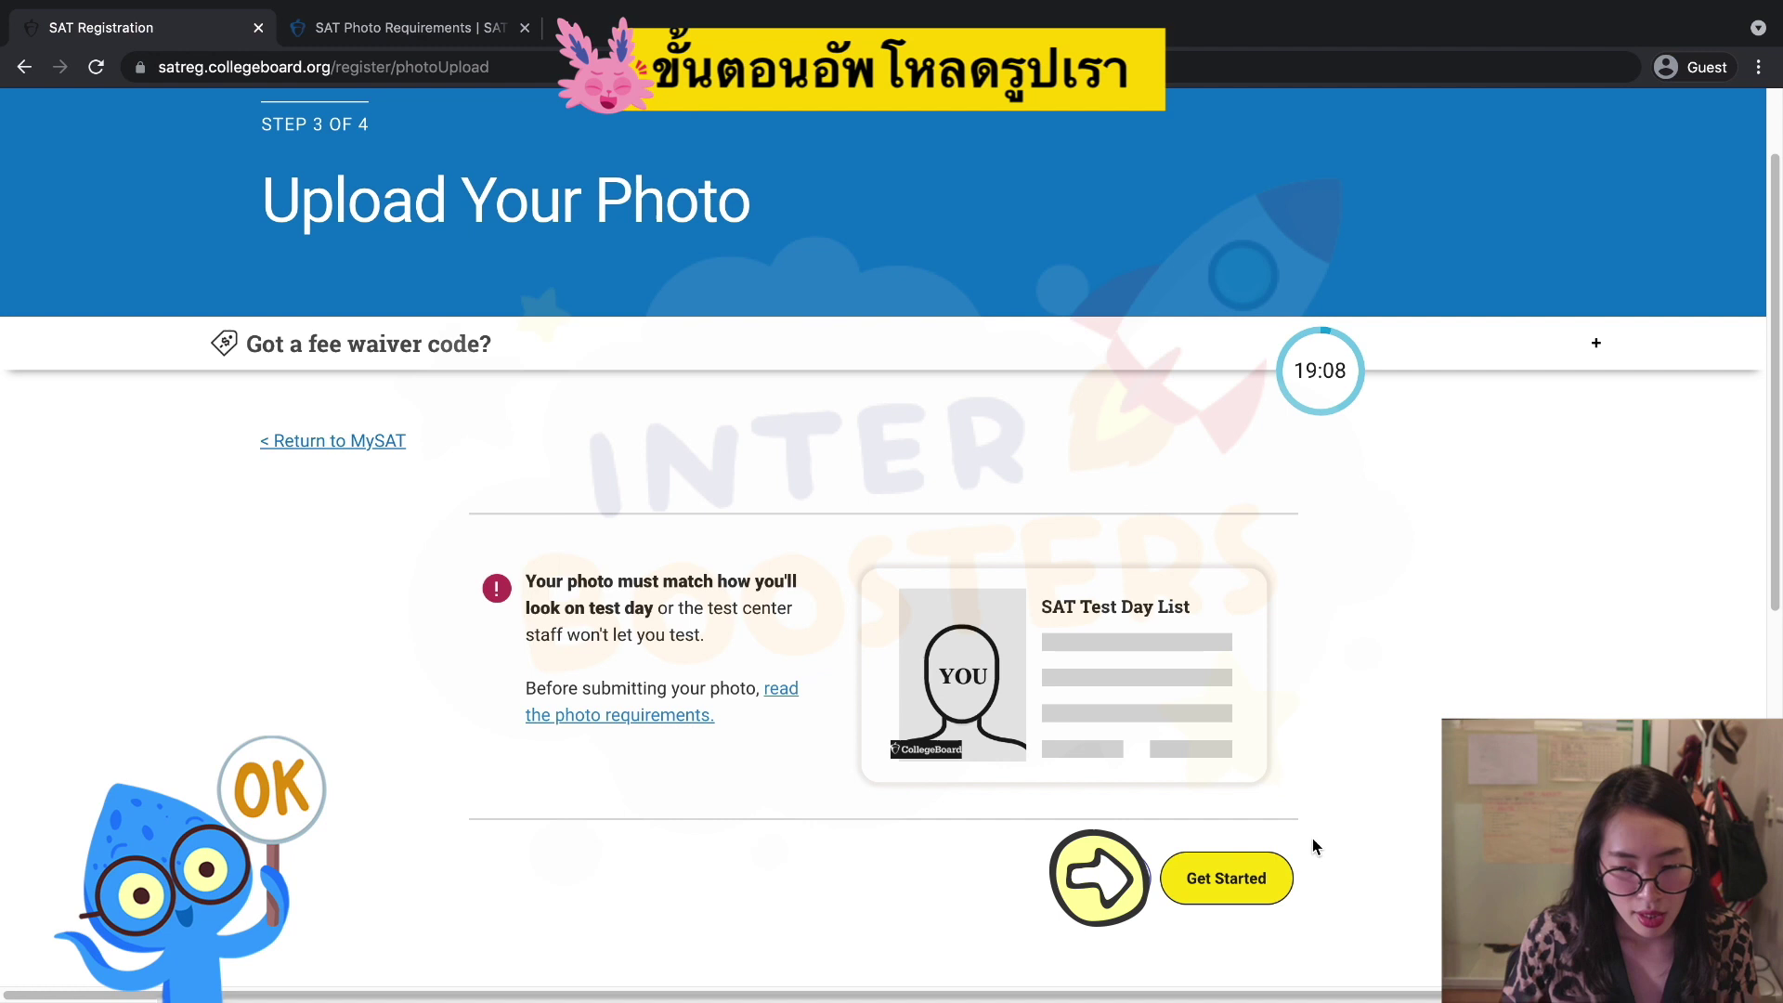
Start the photo upload step and begin the photo guidelines walkthrough.
{"action": "left_click", "coordinate": [1249, 878]}
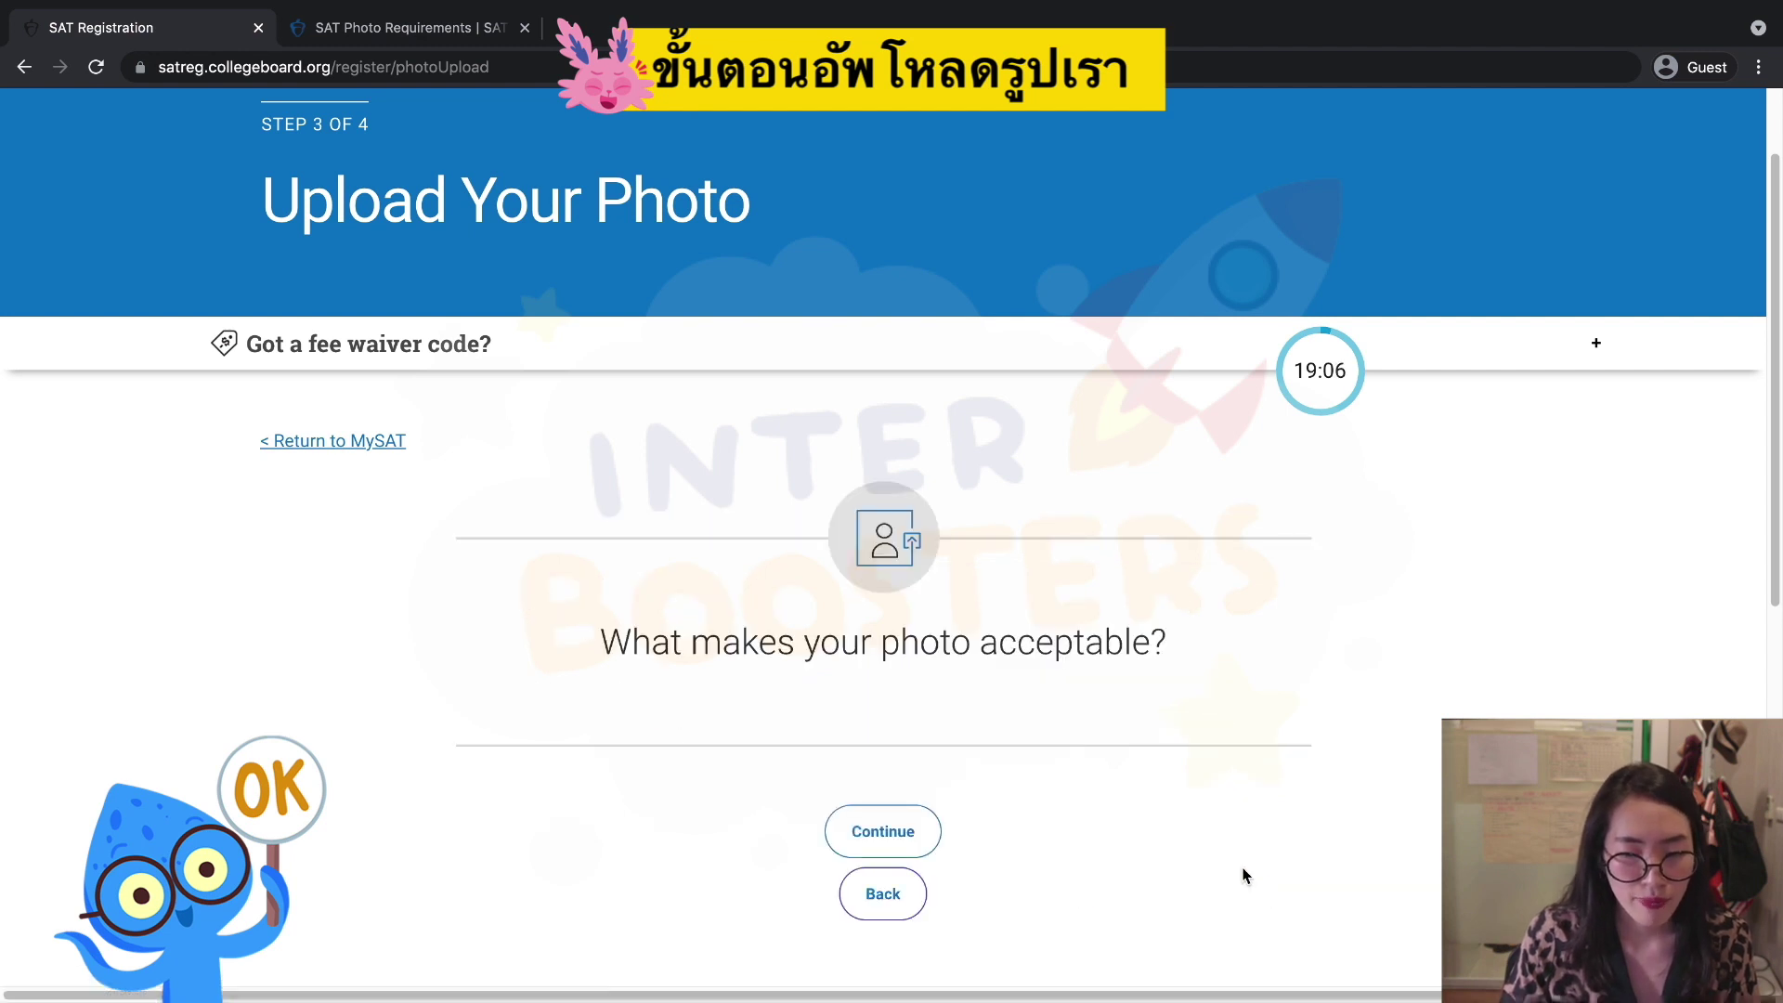
{"action": "scroll", "coordinate": [1246, 875], "scroll_direction": "down", "scroll_amount": 2}
{"action": "left_click", "coordinate": [876, 652]}
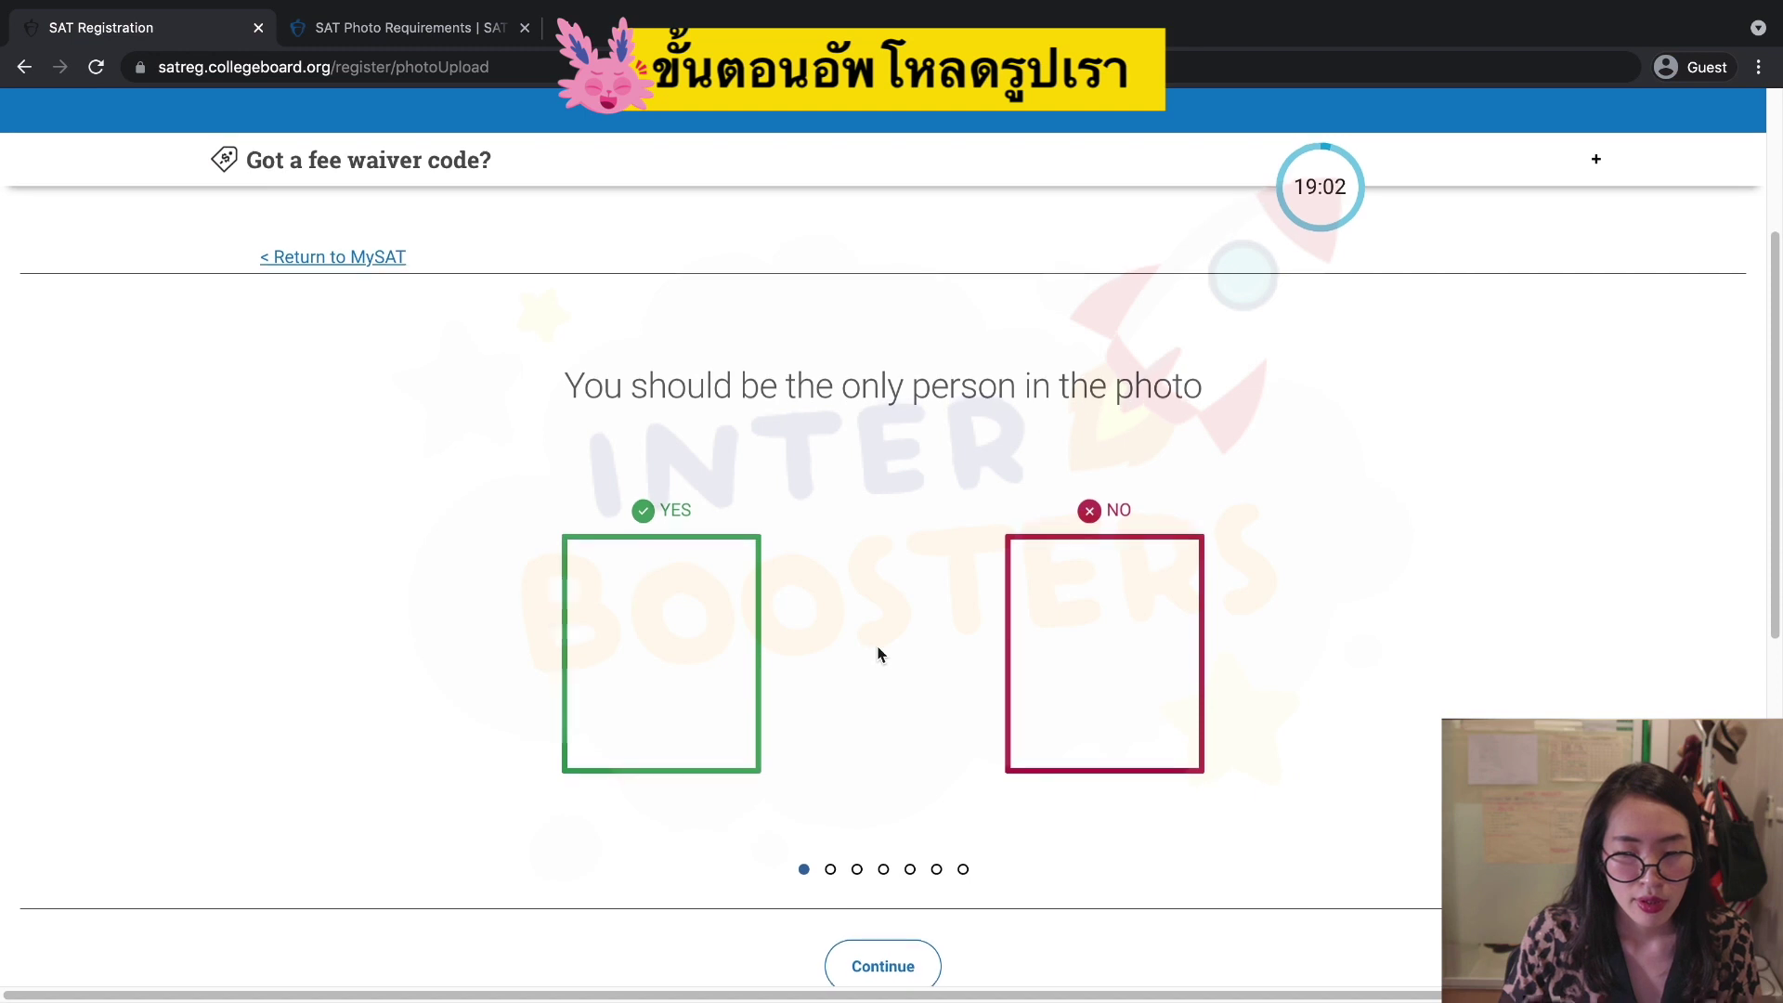
{"action": "scroll", "coordinate": [878, 743], "scroll_direction": "down", "scroll_amount": 2}
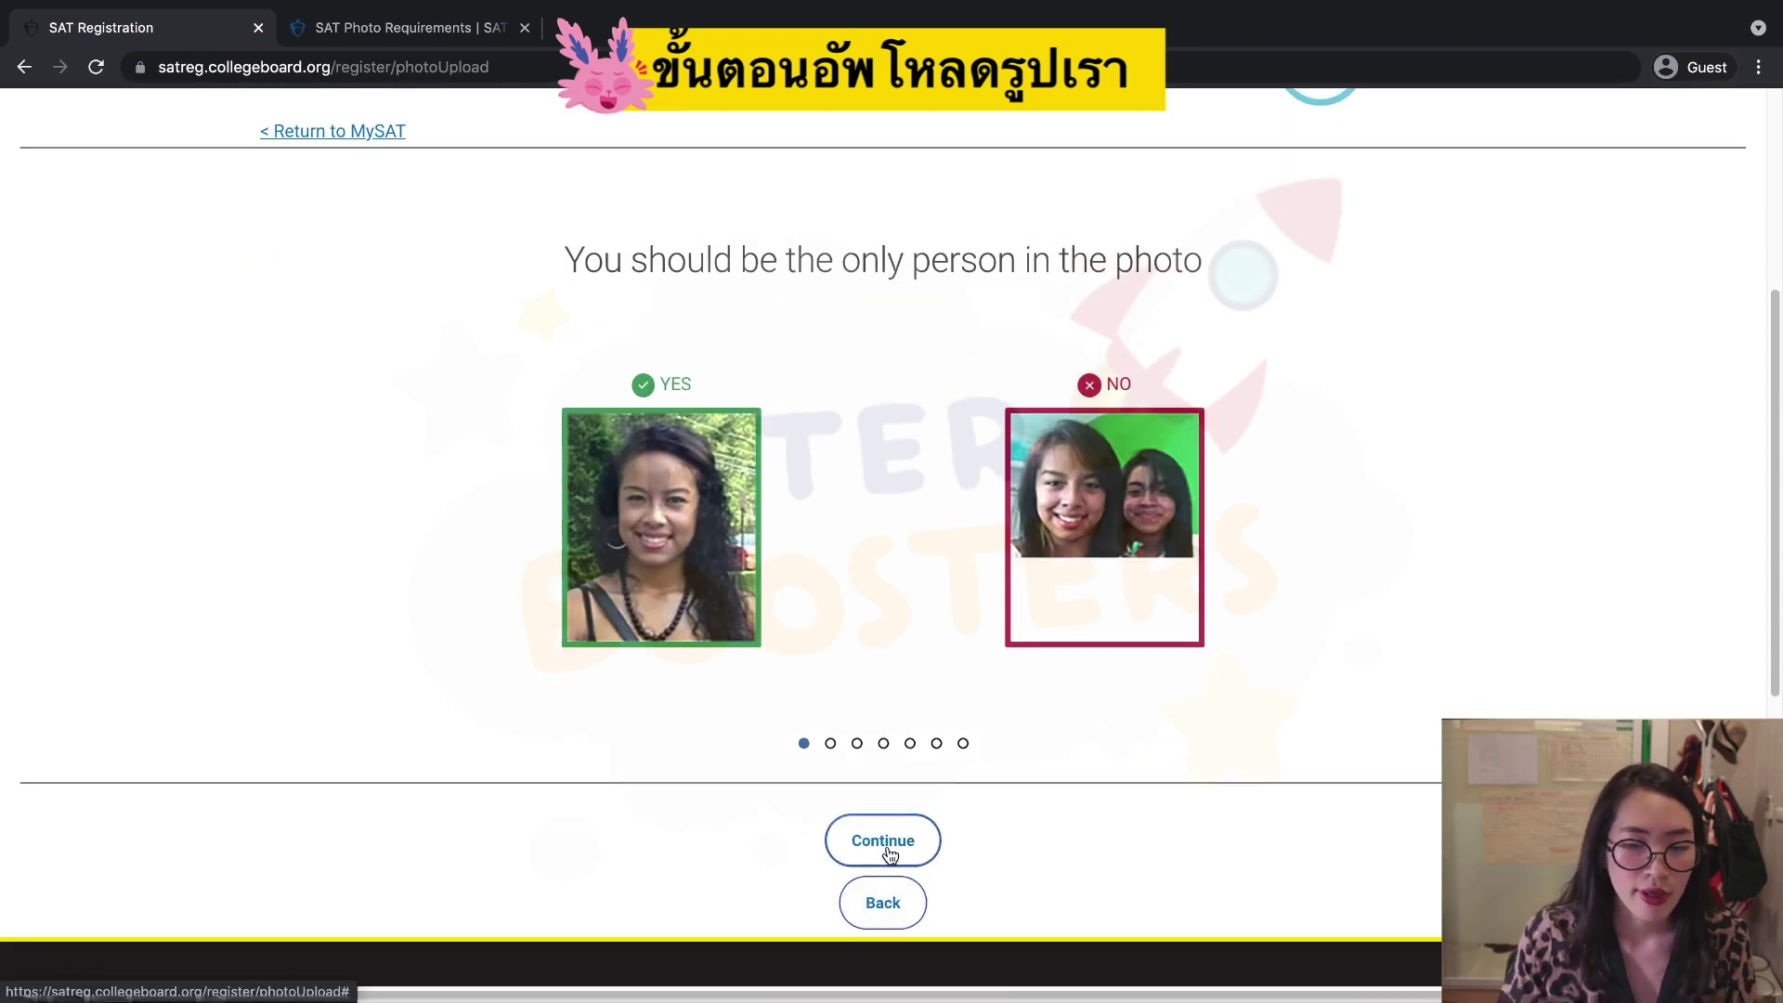
Advance through every photo guideline example, including lighting, to reach 'It's Time for Your Photo'.
{"action": "left_click", "coordinate": [883, 840]}
{"action": "left_click", "coordinate": [883, 840]}
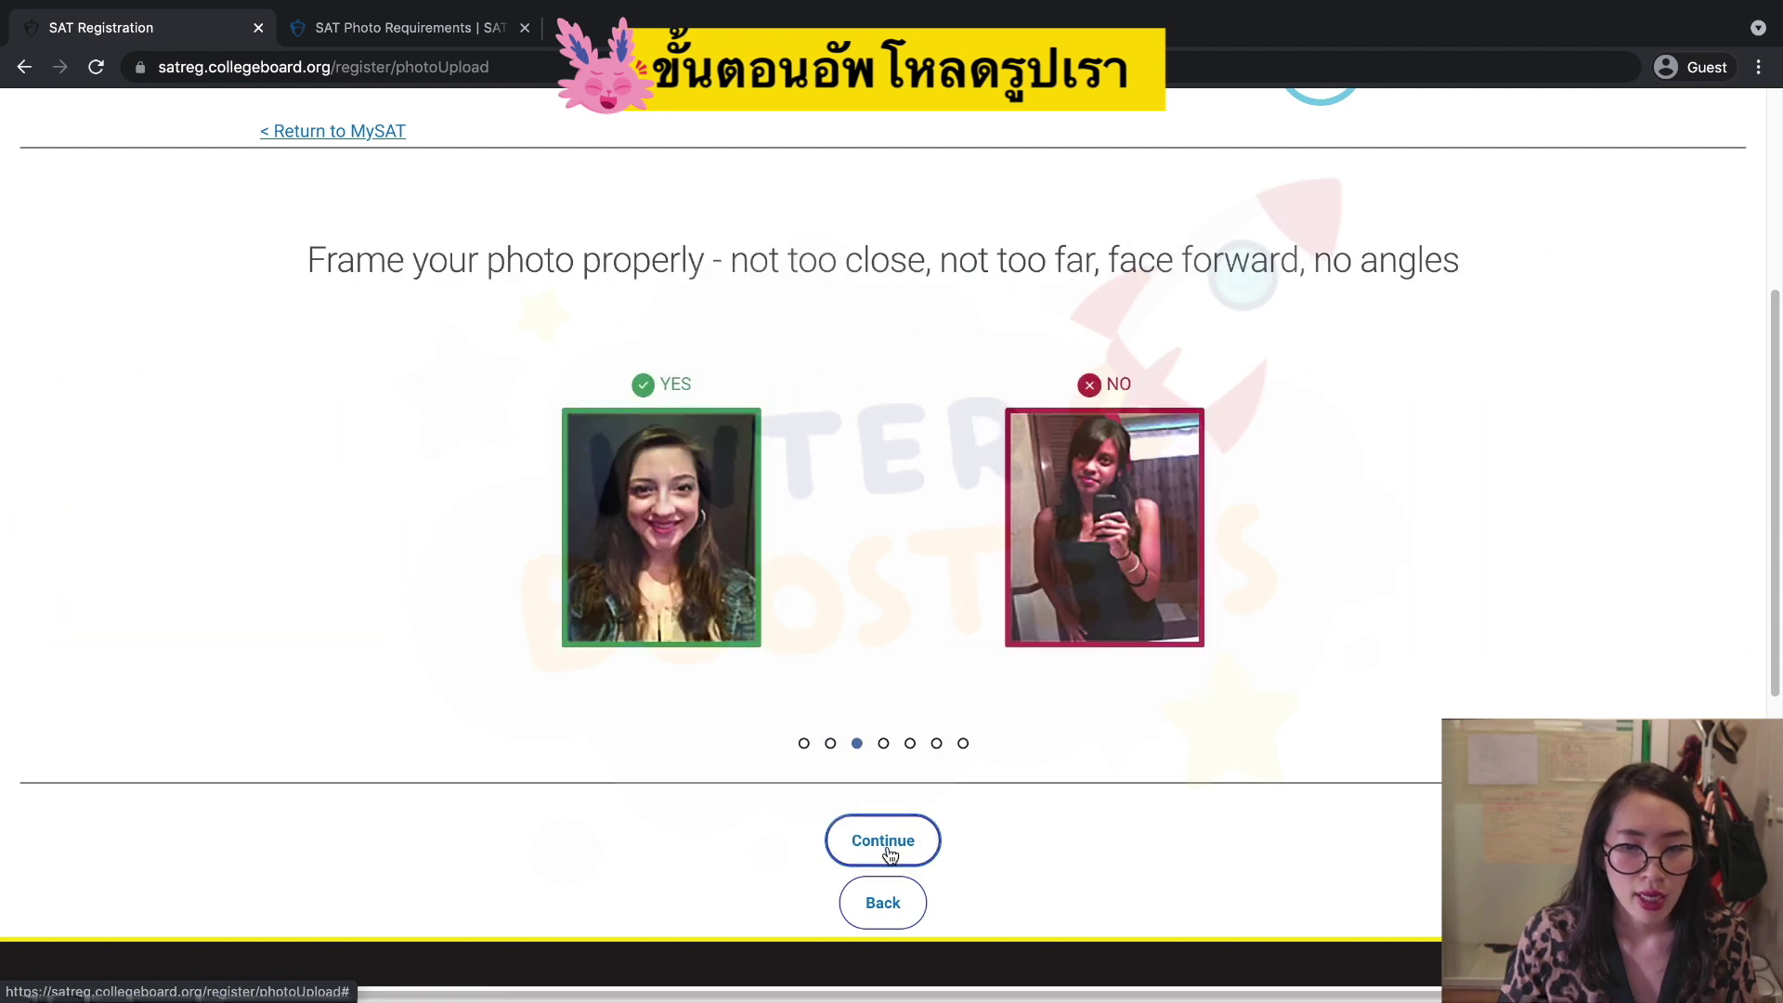
{"action": "left_click", "coordinate": [884, 840]}
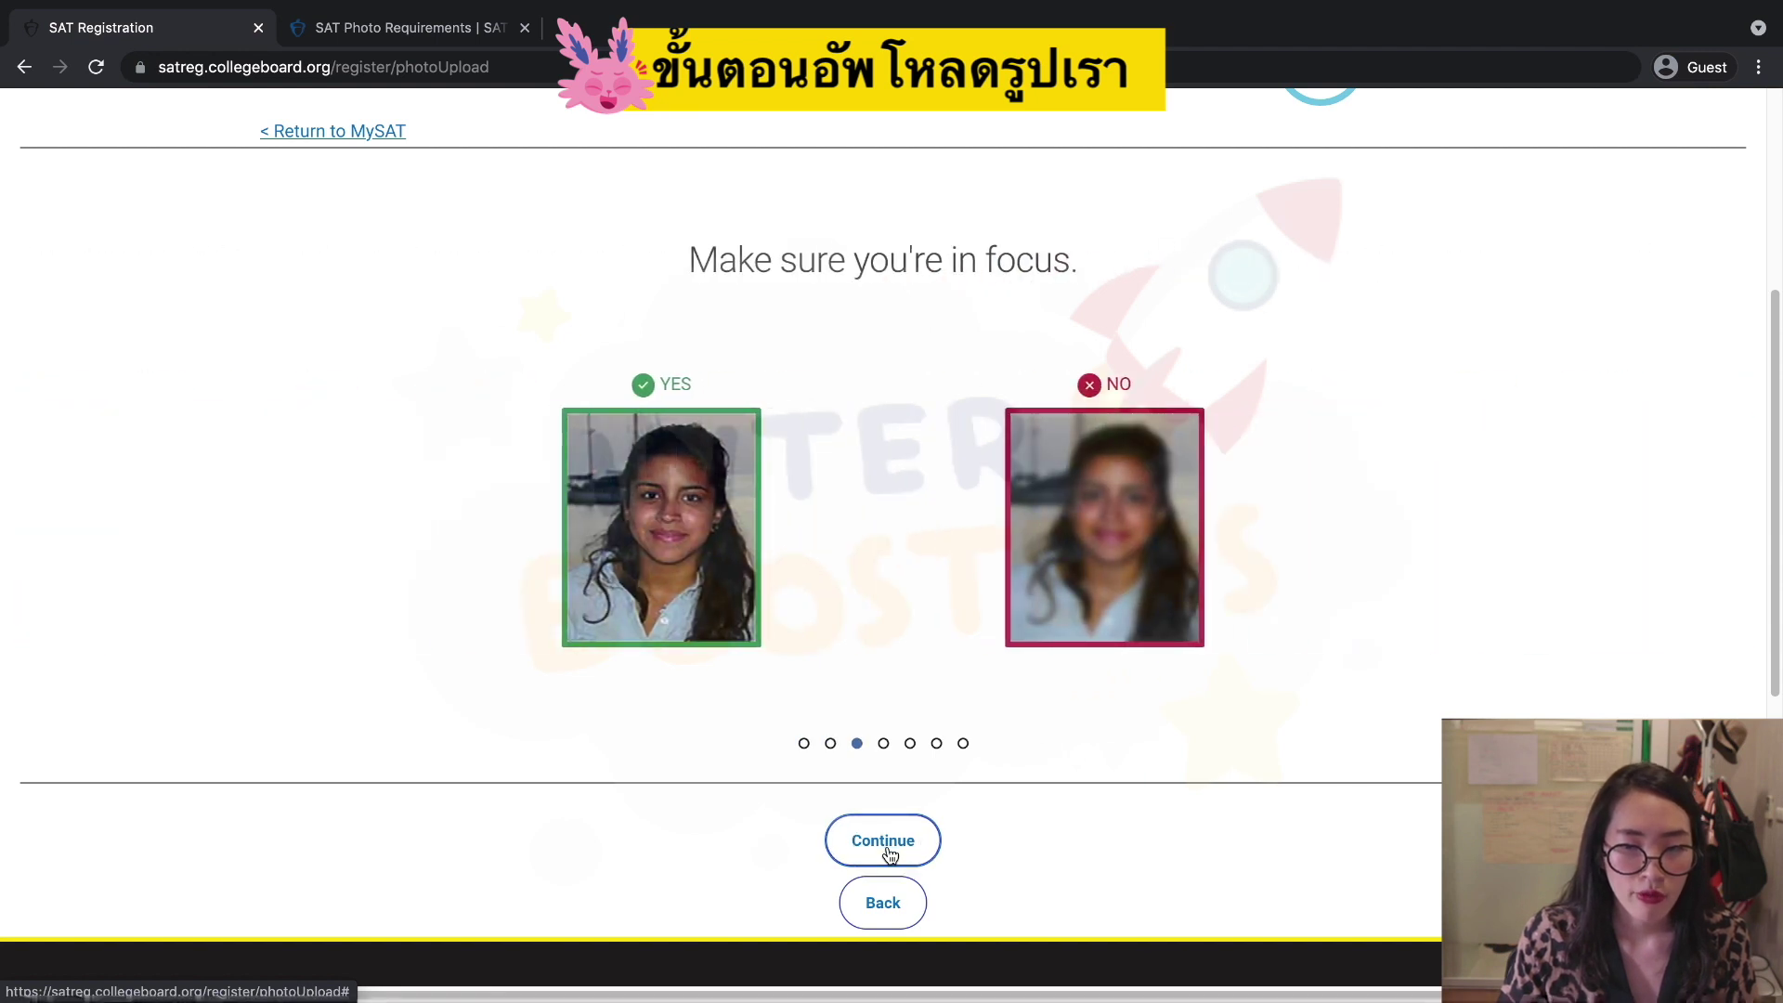
{"action": "left_click", "coordinate": [885, 843]}
{"action": "left_click", "coordinate": [885, 843]}
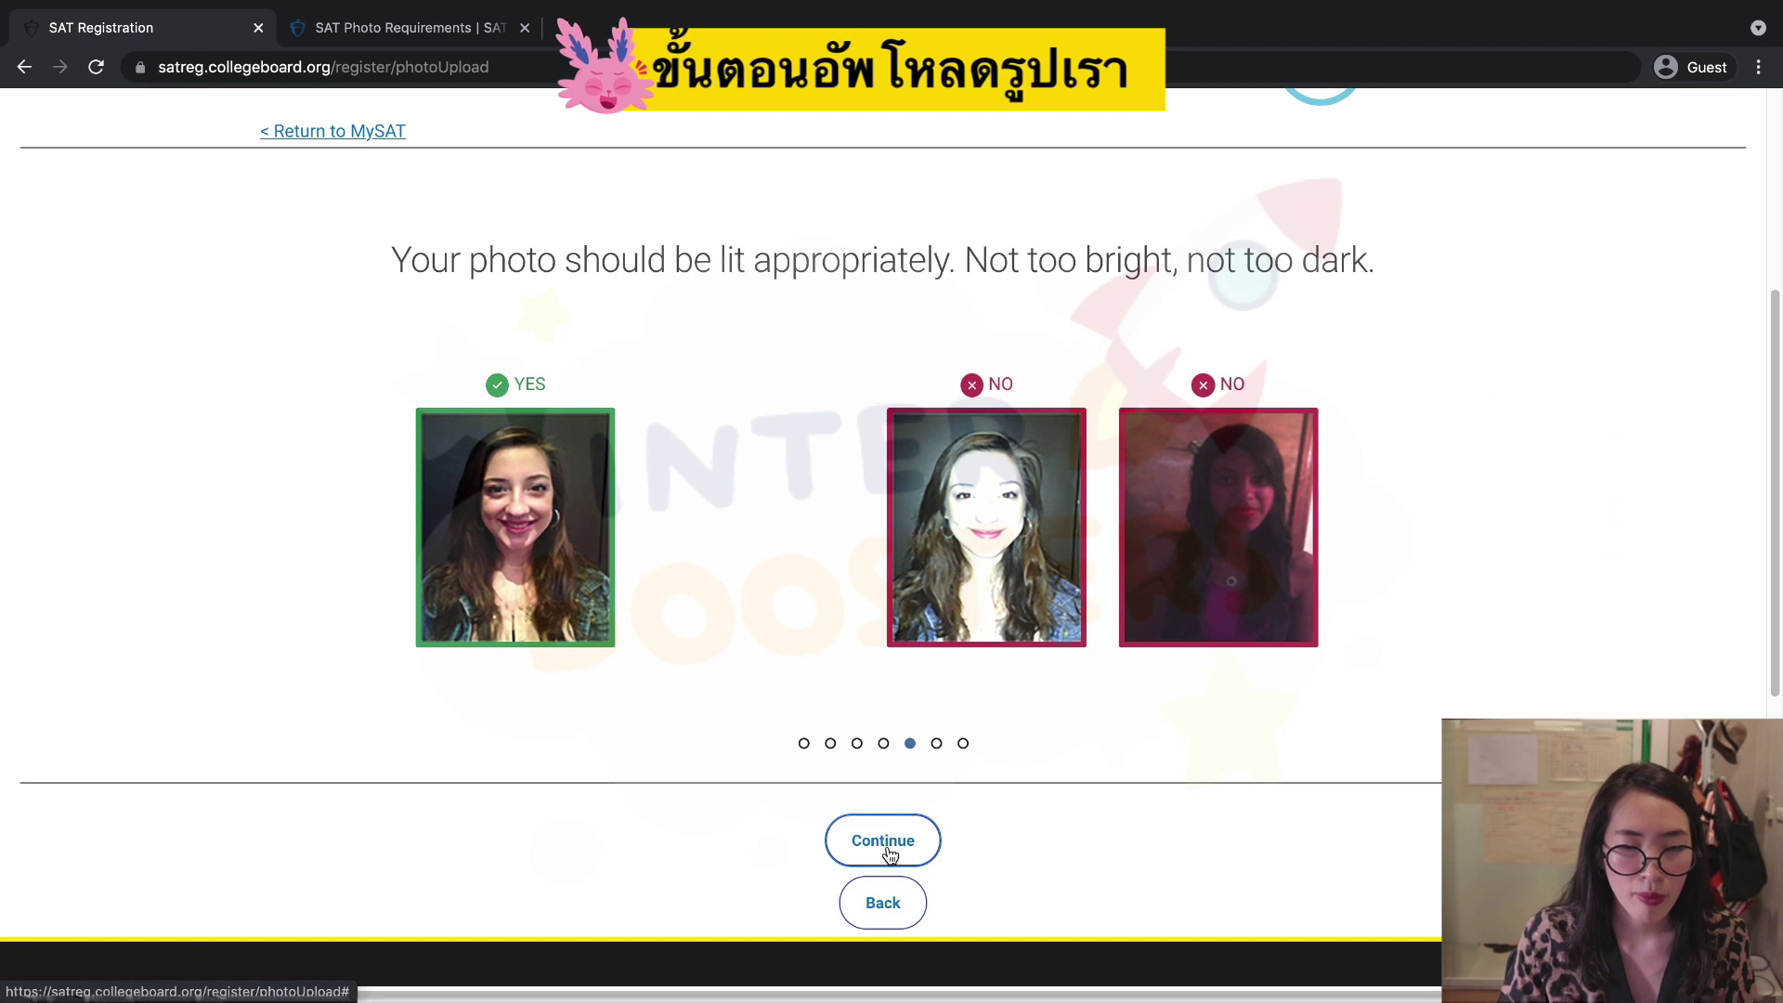
{"action": "left_click", "coordinate": [885, 843]}
{"action": "left_click", "coordinate": [885, 843]}
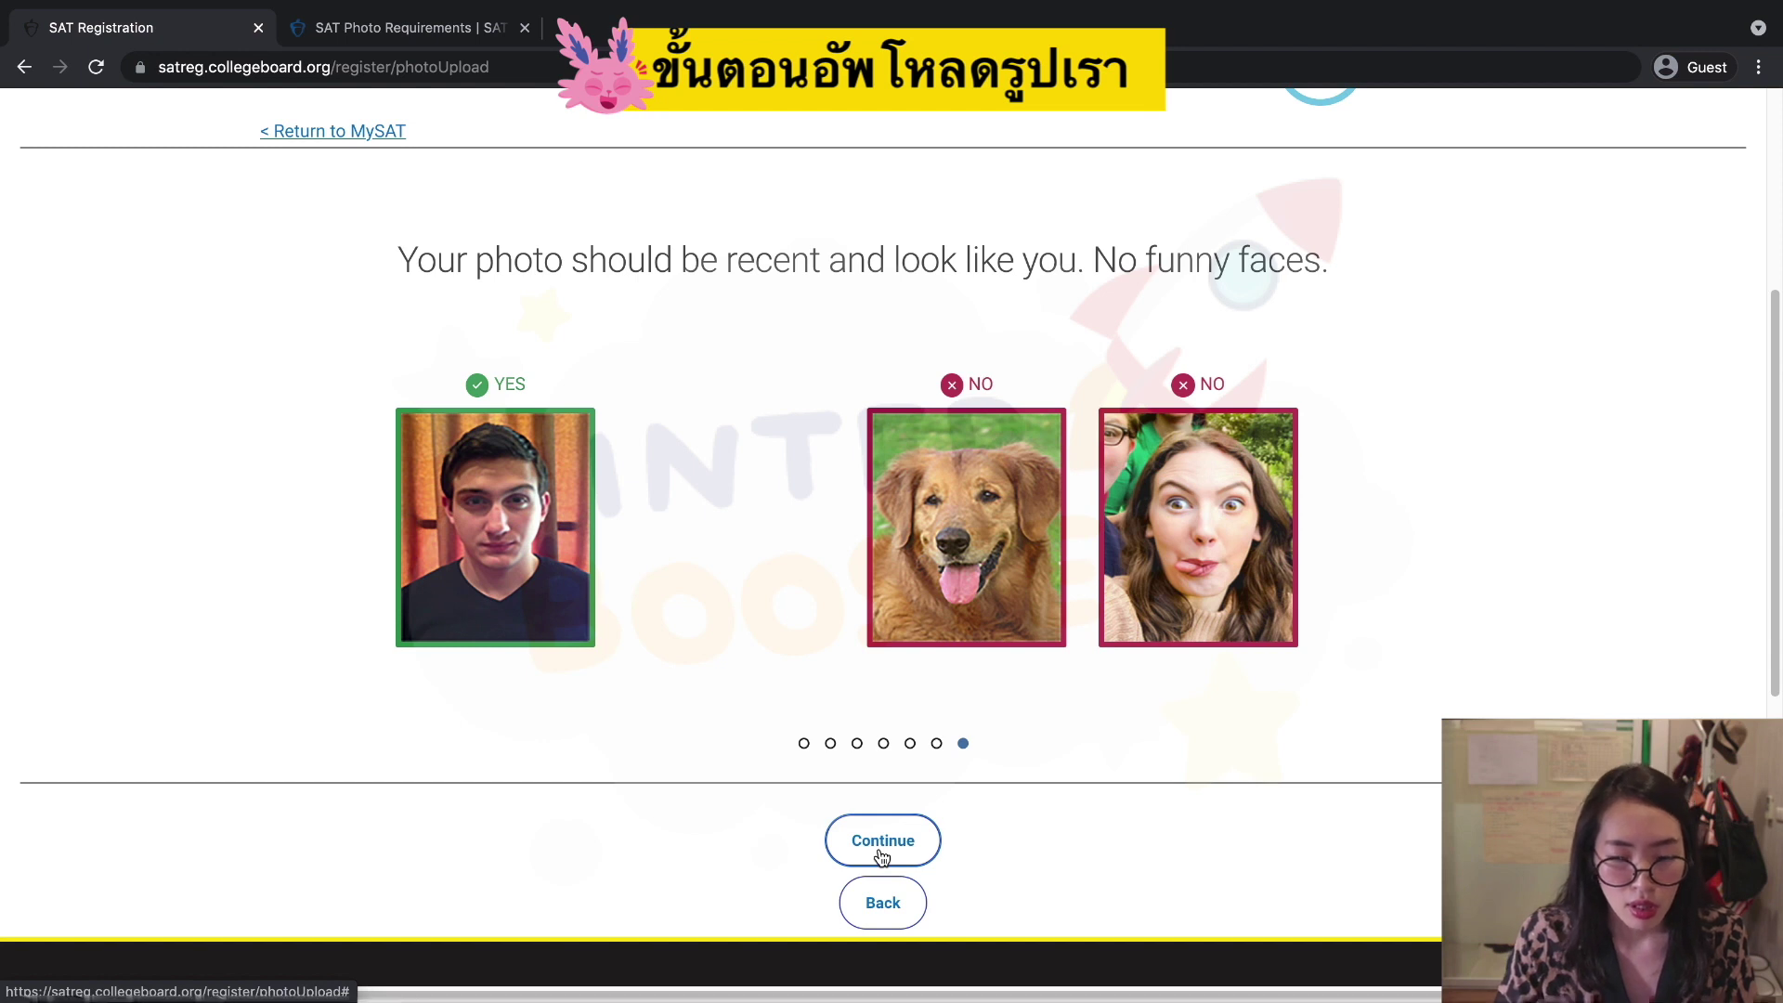
{"action": "left_click", "coordinate": [883, 841]}
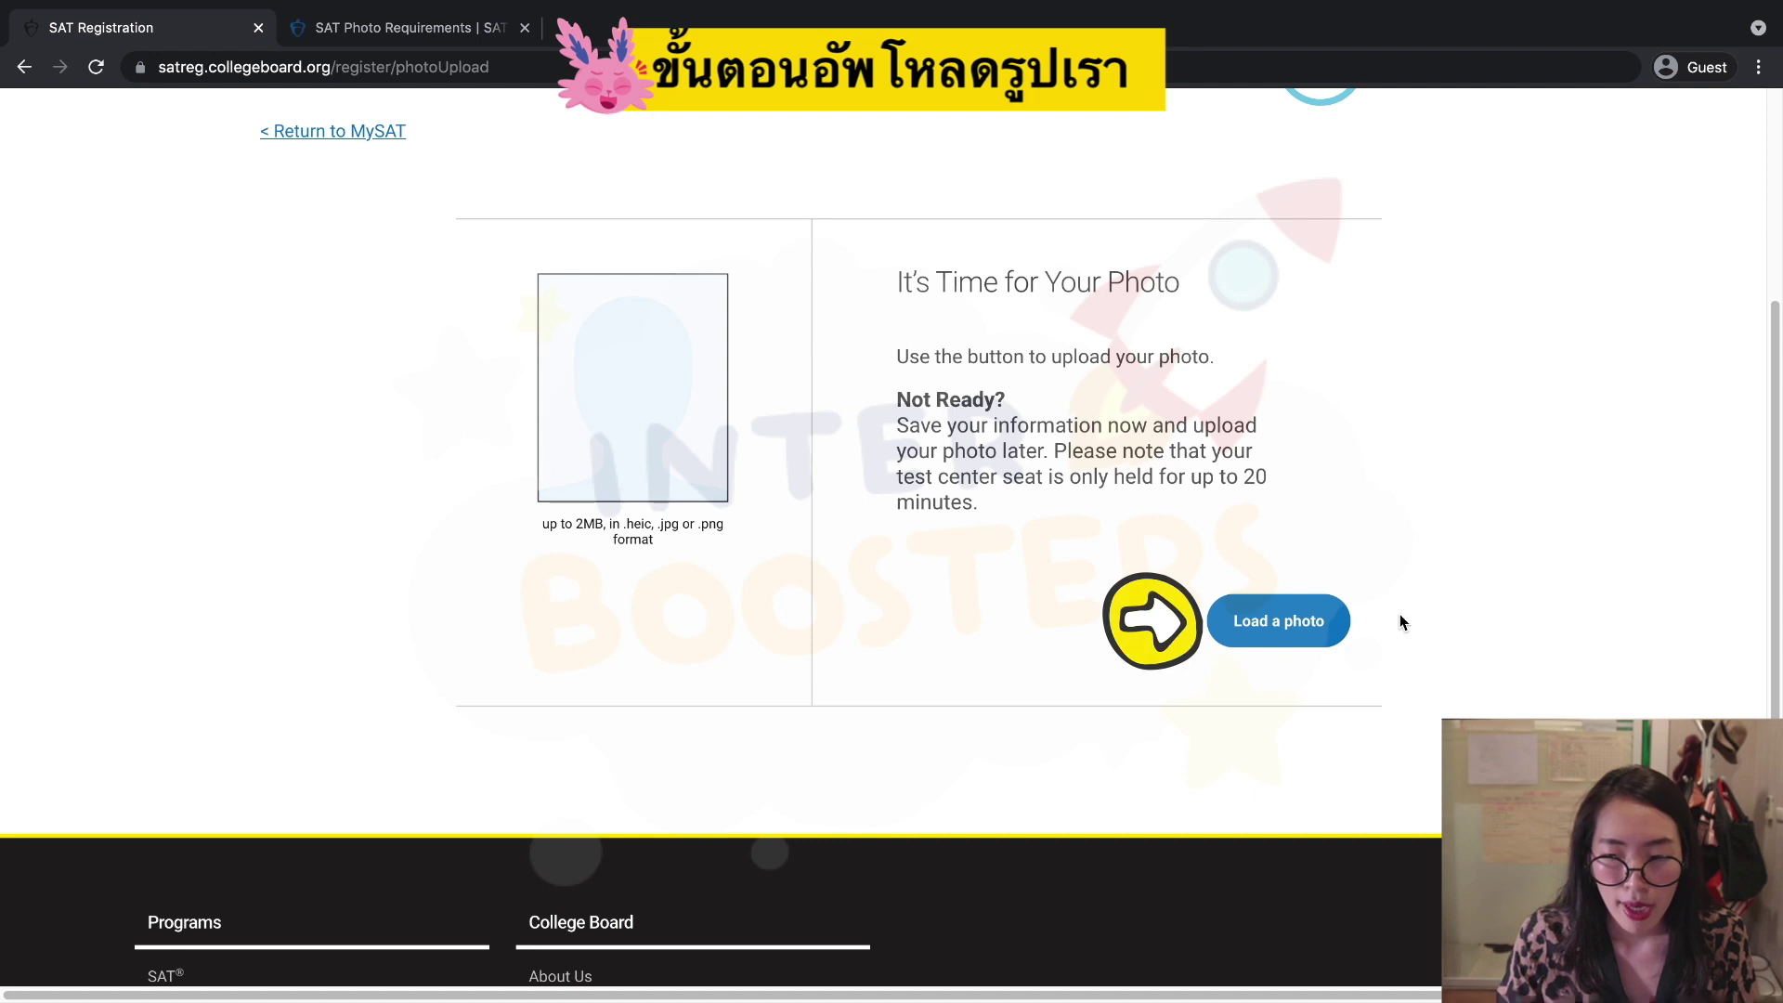
Load the SAT PNG image from the Downloads folder as the test photo.
{"action": "left_click", "coordinate": [1251, 629]}
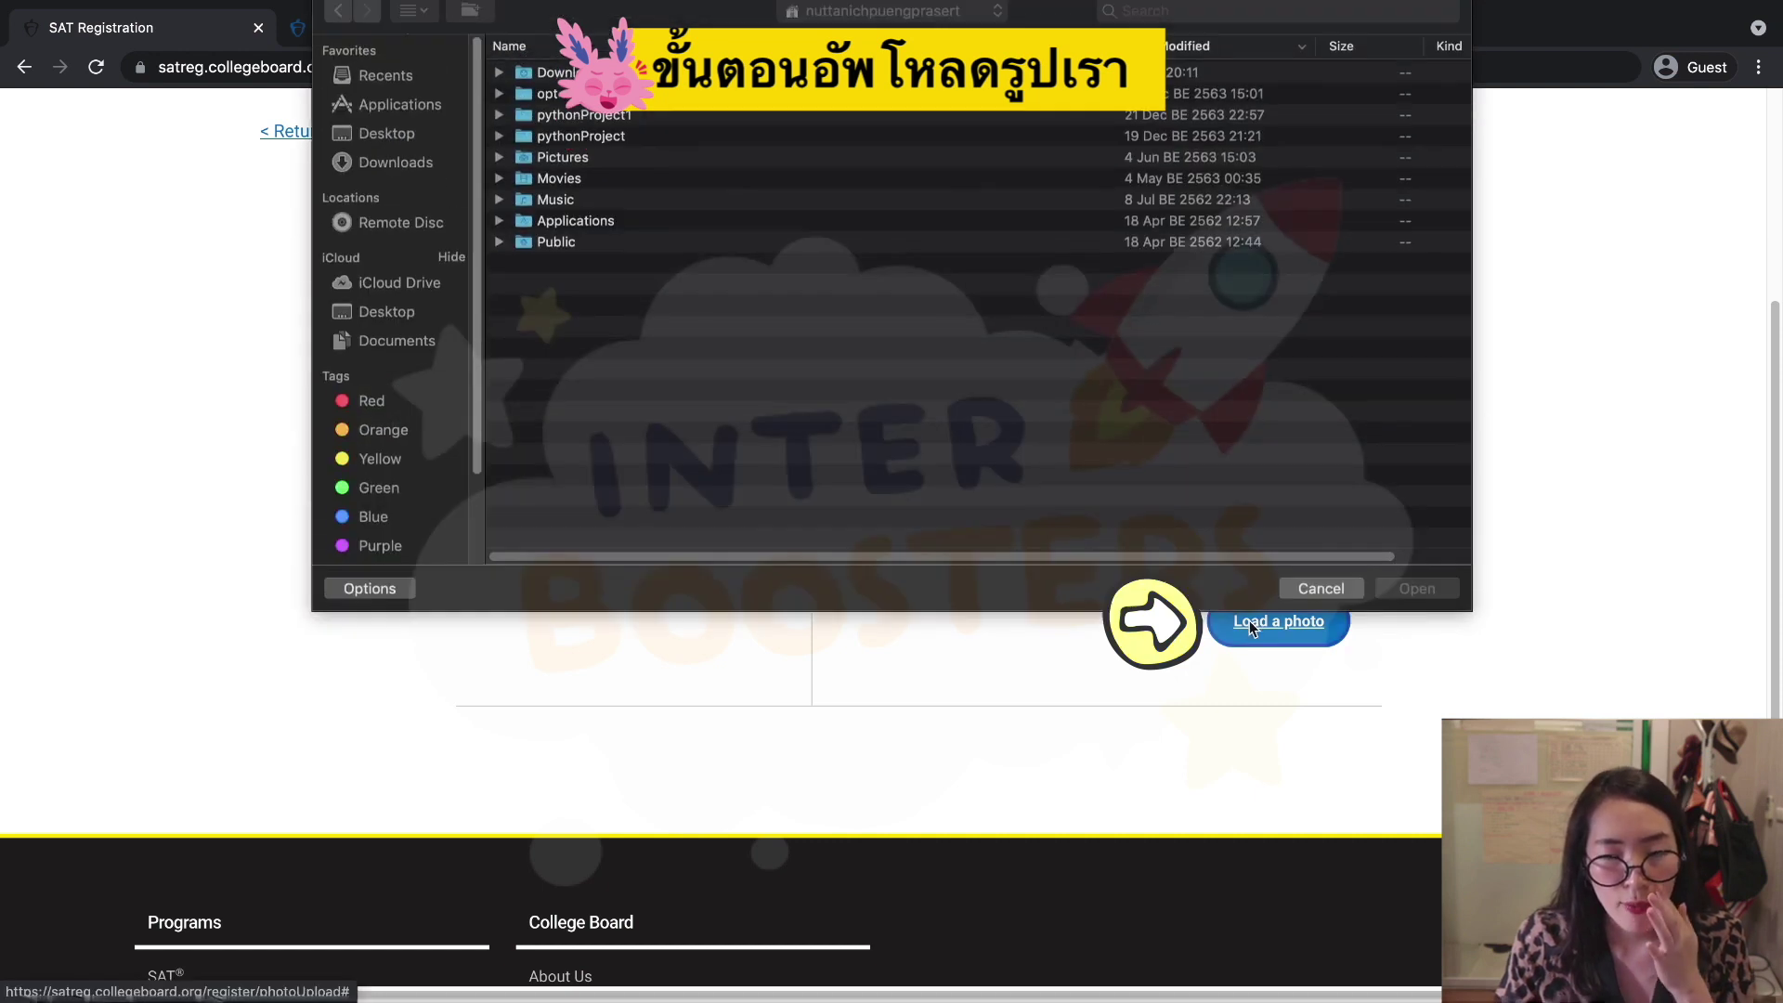
{"action": "left_click", "coordinate": [613, 84]}
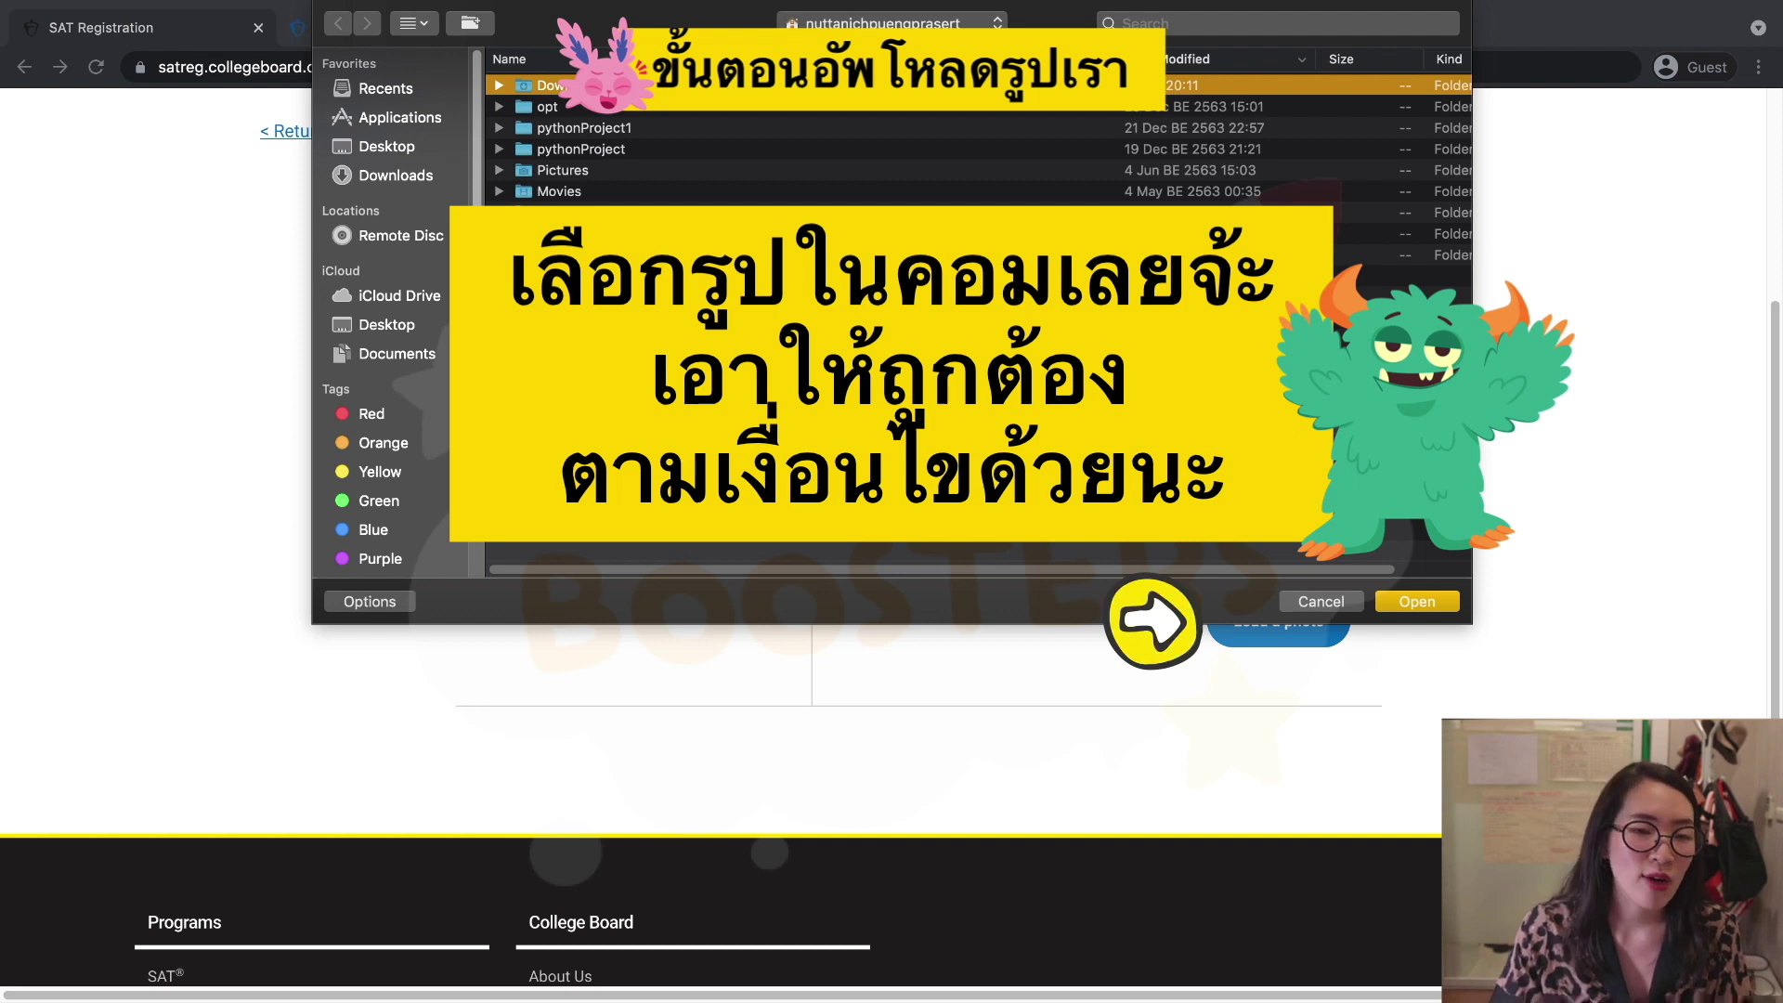
{"action": "double_click", "coordinate": [613, 85]}
{"action": "left_click", "coordinate": [613, 85]}
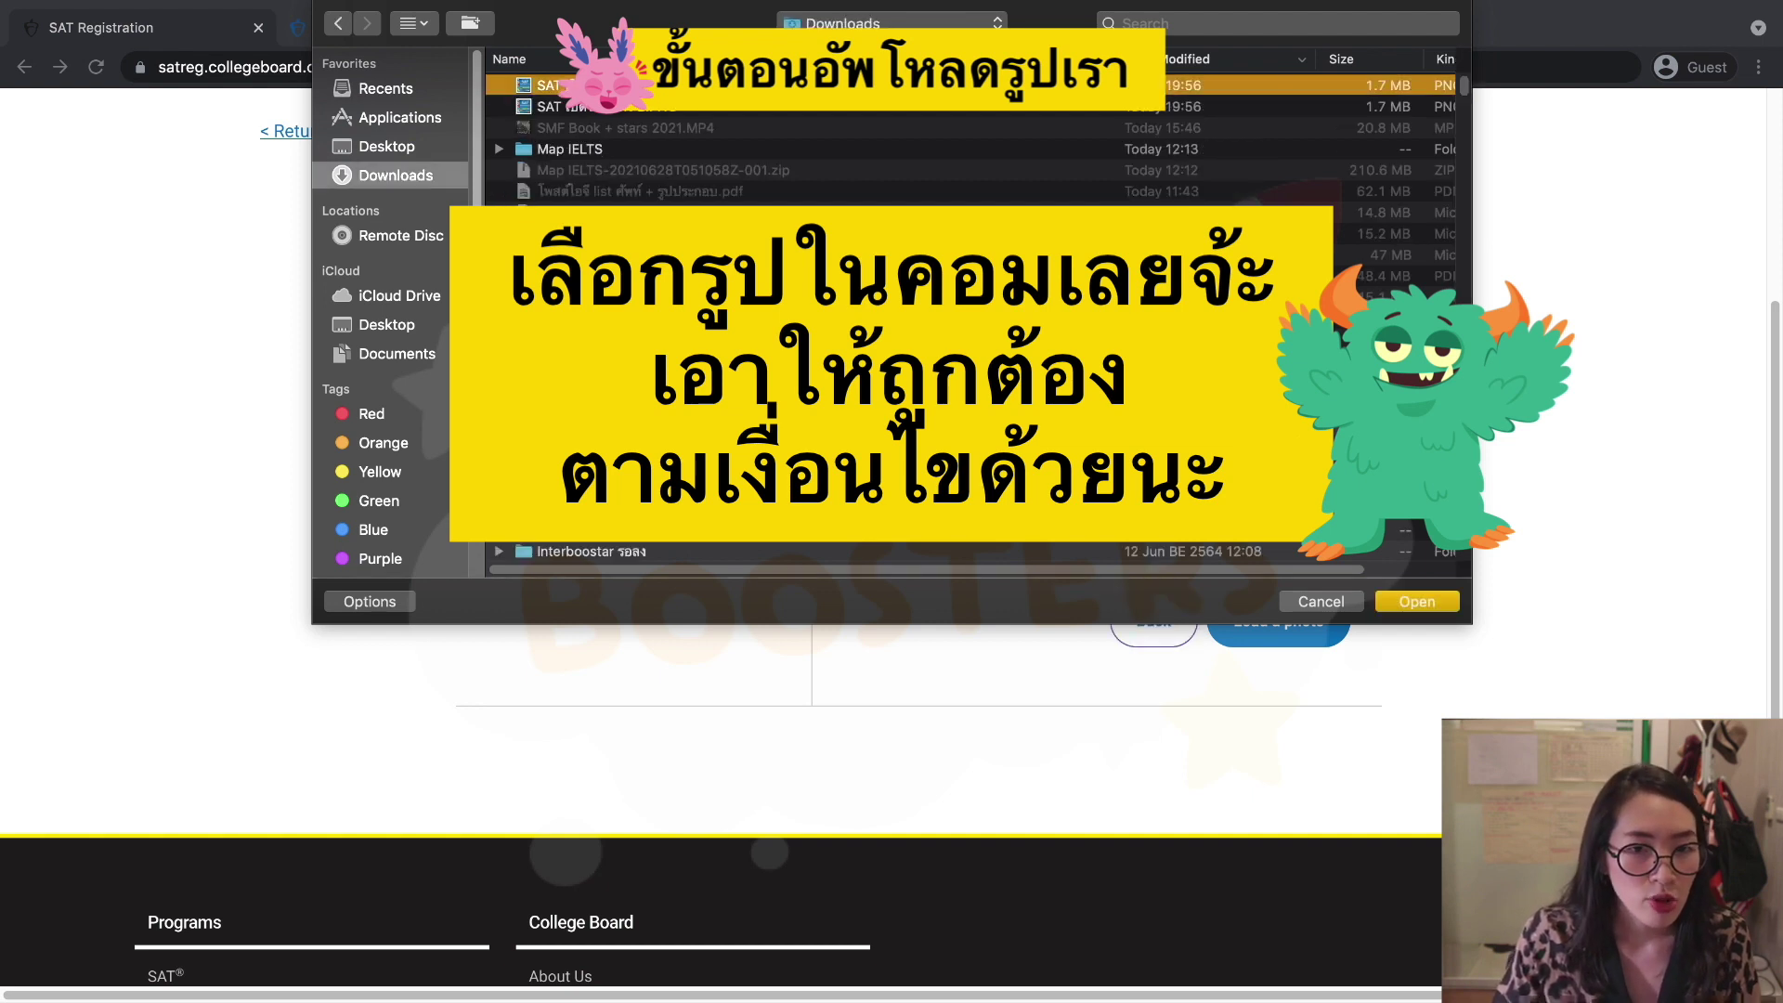
{"action": "left_click", "coordinate": [1417, 599]}
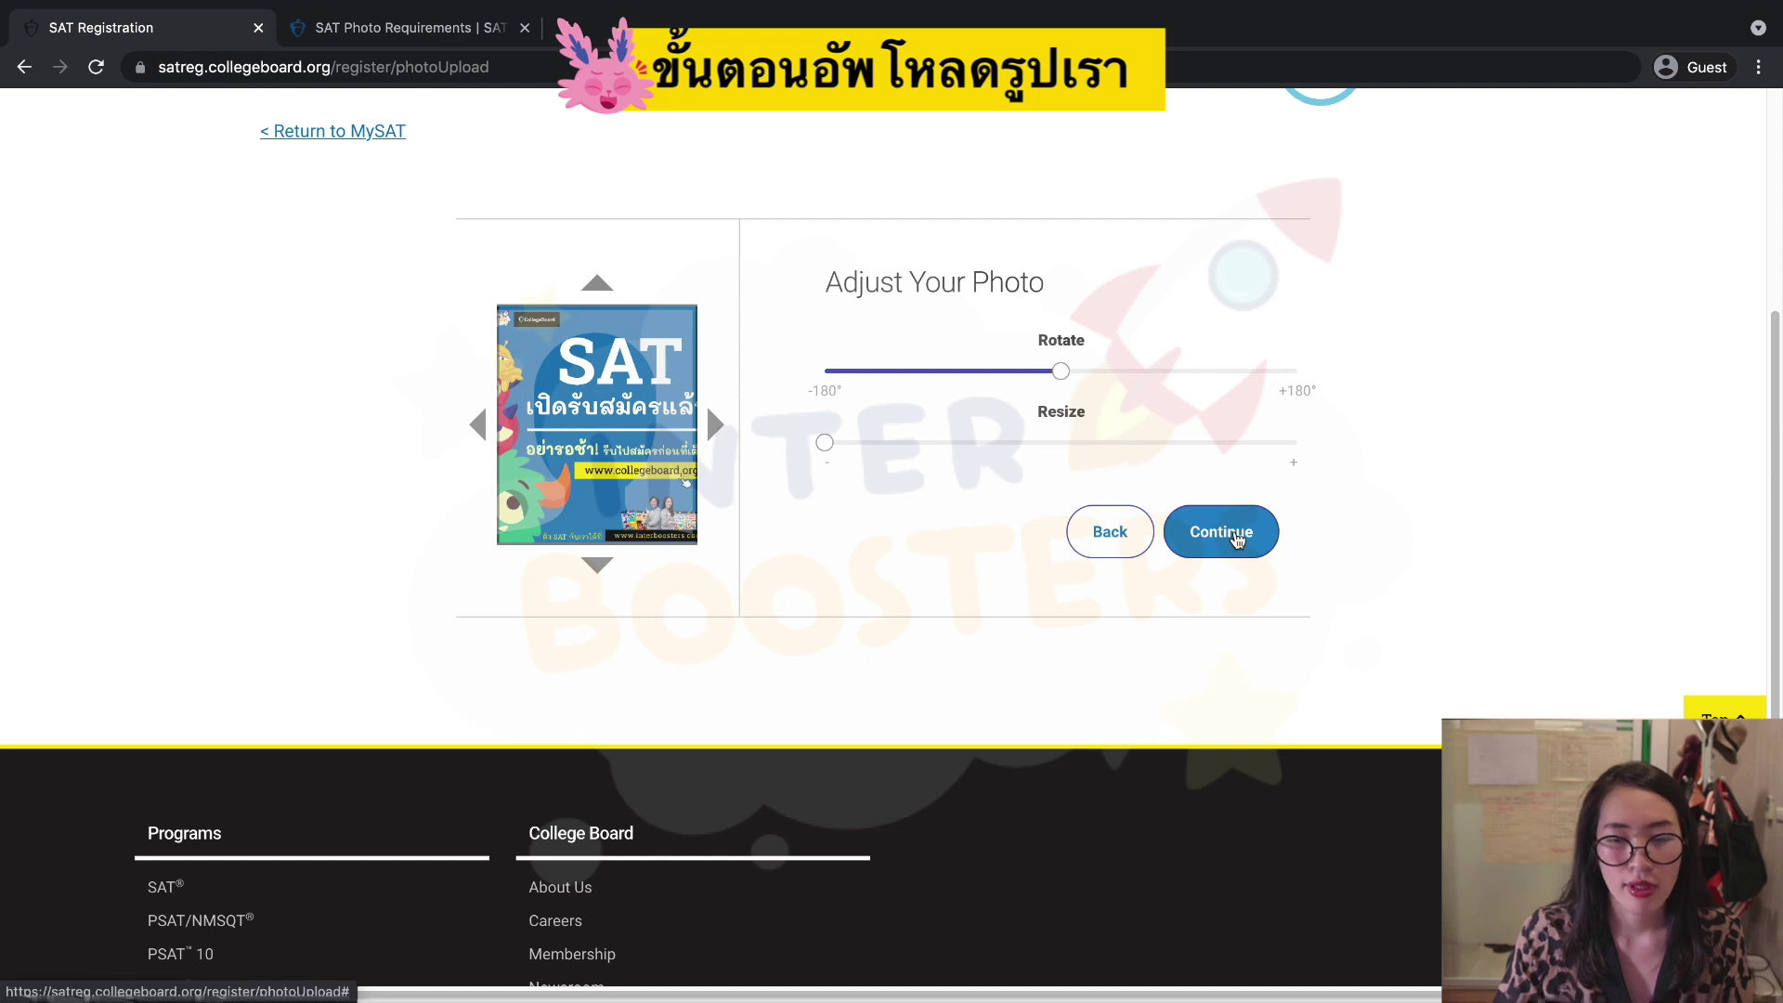
Accept the photo, tick all three review checkboxes, submit it and confirm it as the test day photo.
{"action": "left_click", "coordinate": [1224, 532]}
{"action": "left_click", "coordinate": [838, 450]}
{"action": "left_click", "coordinate": [837, 499]}
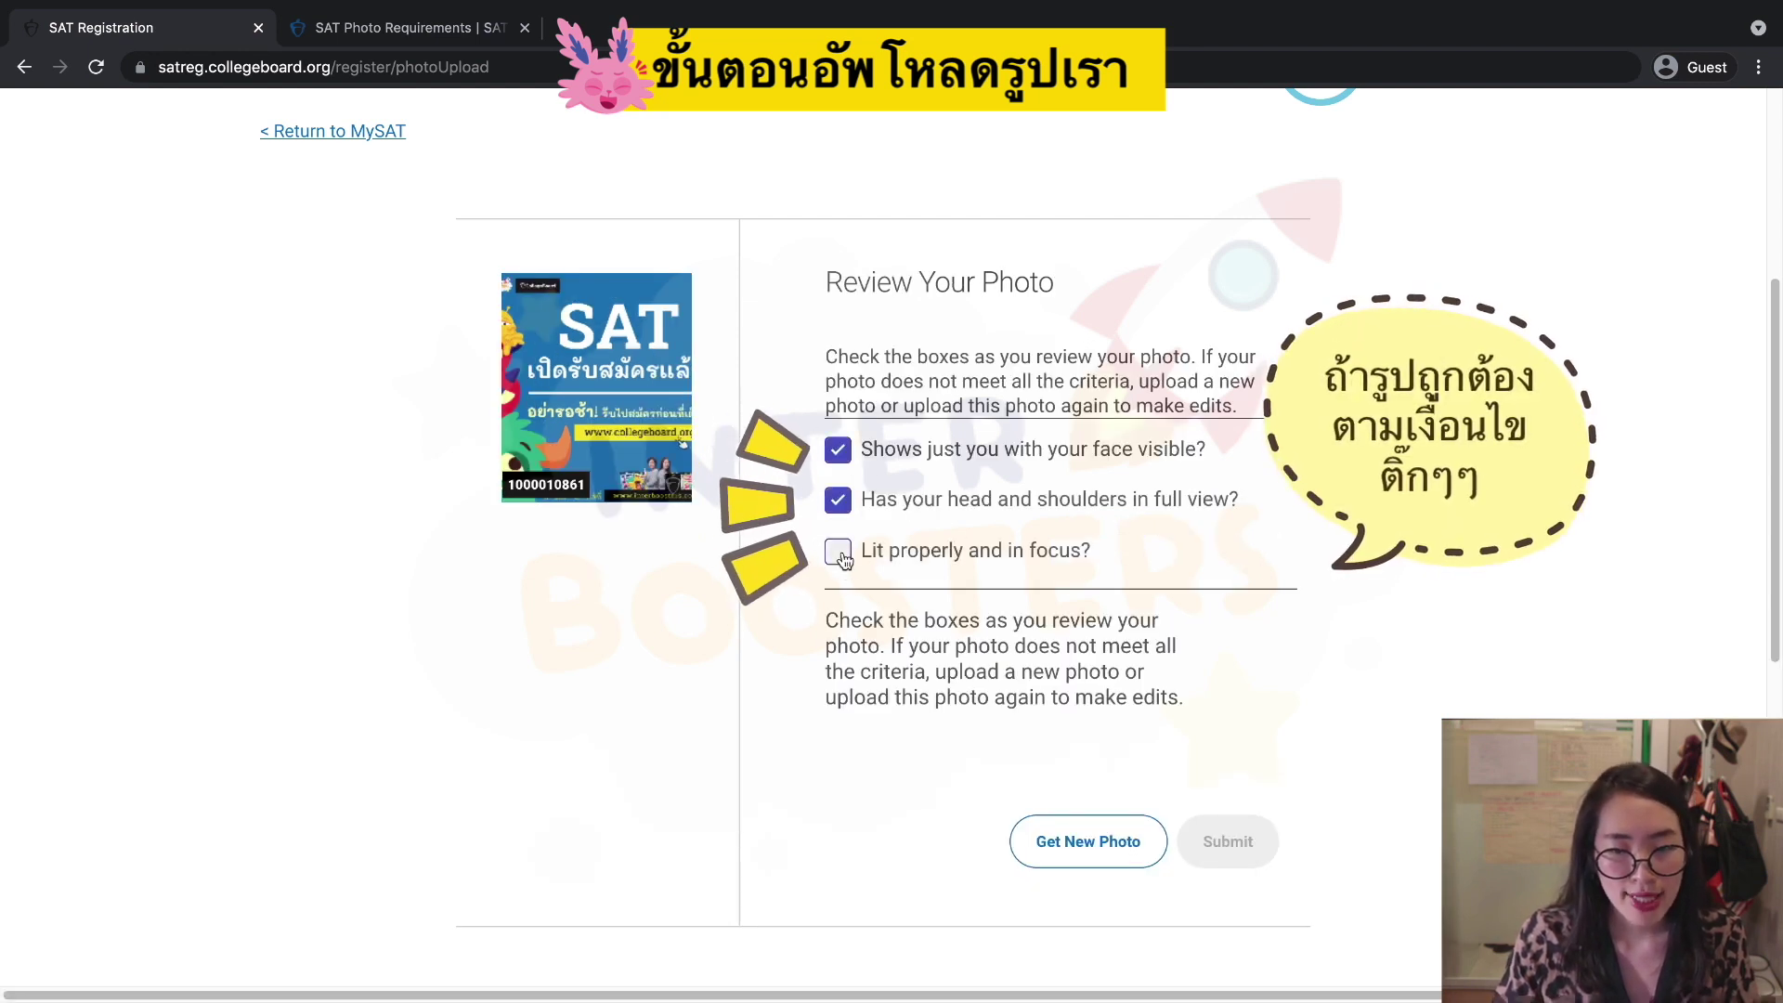
{"action": "left_click", "coordinate": [840, 553]}
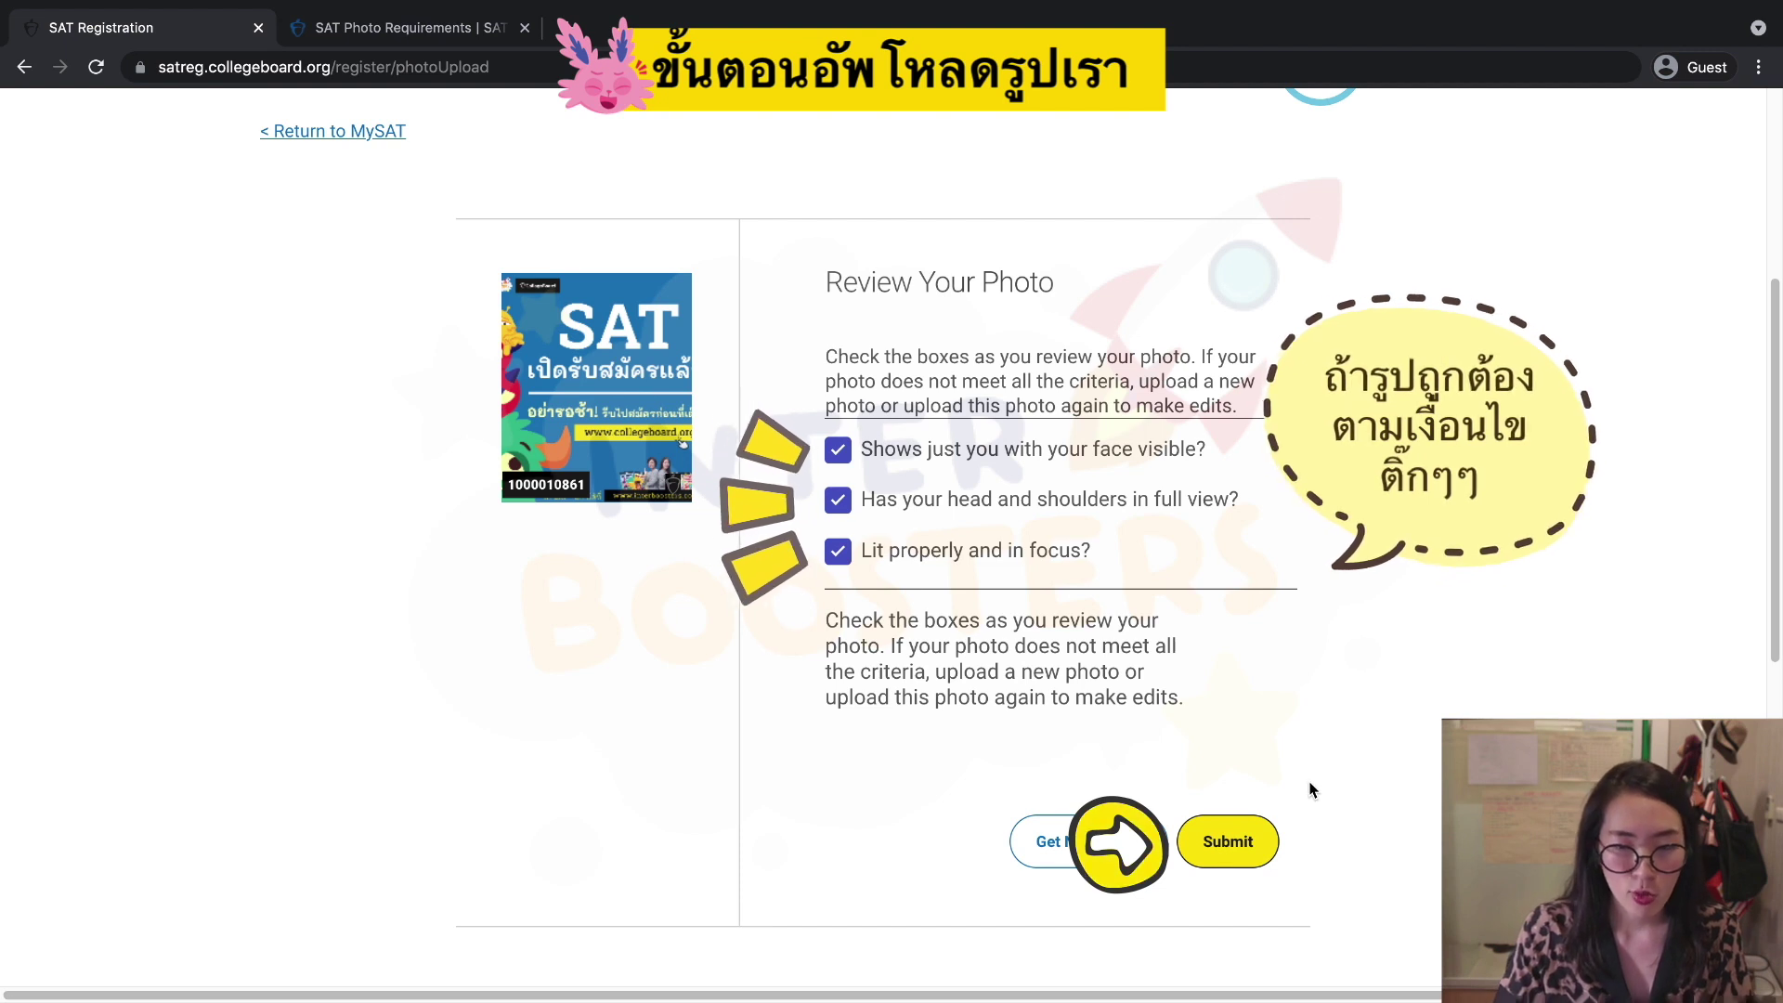
{"action": "left_click", "coordinate": [1227, 841]}
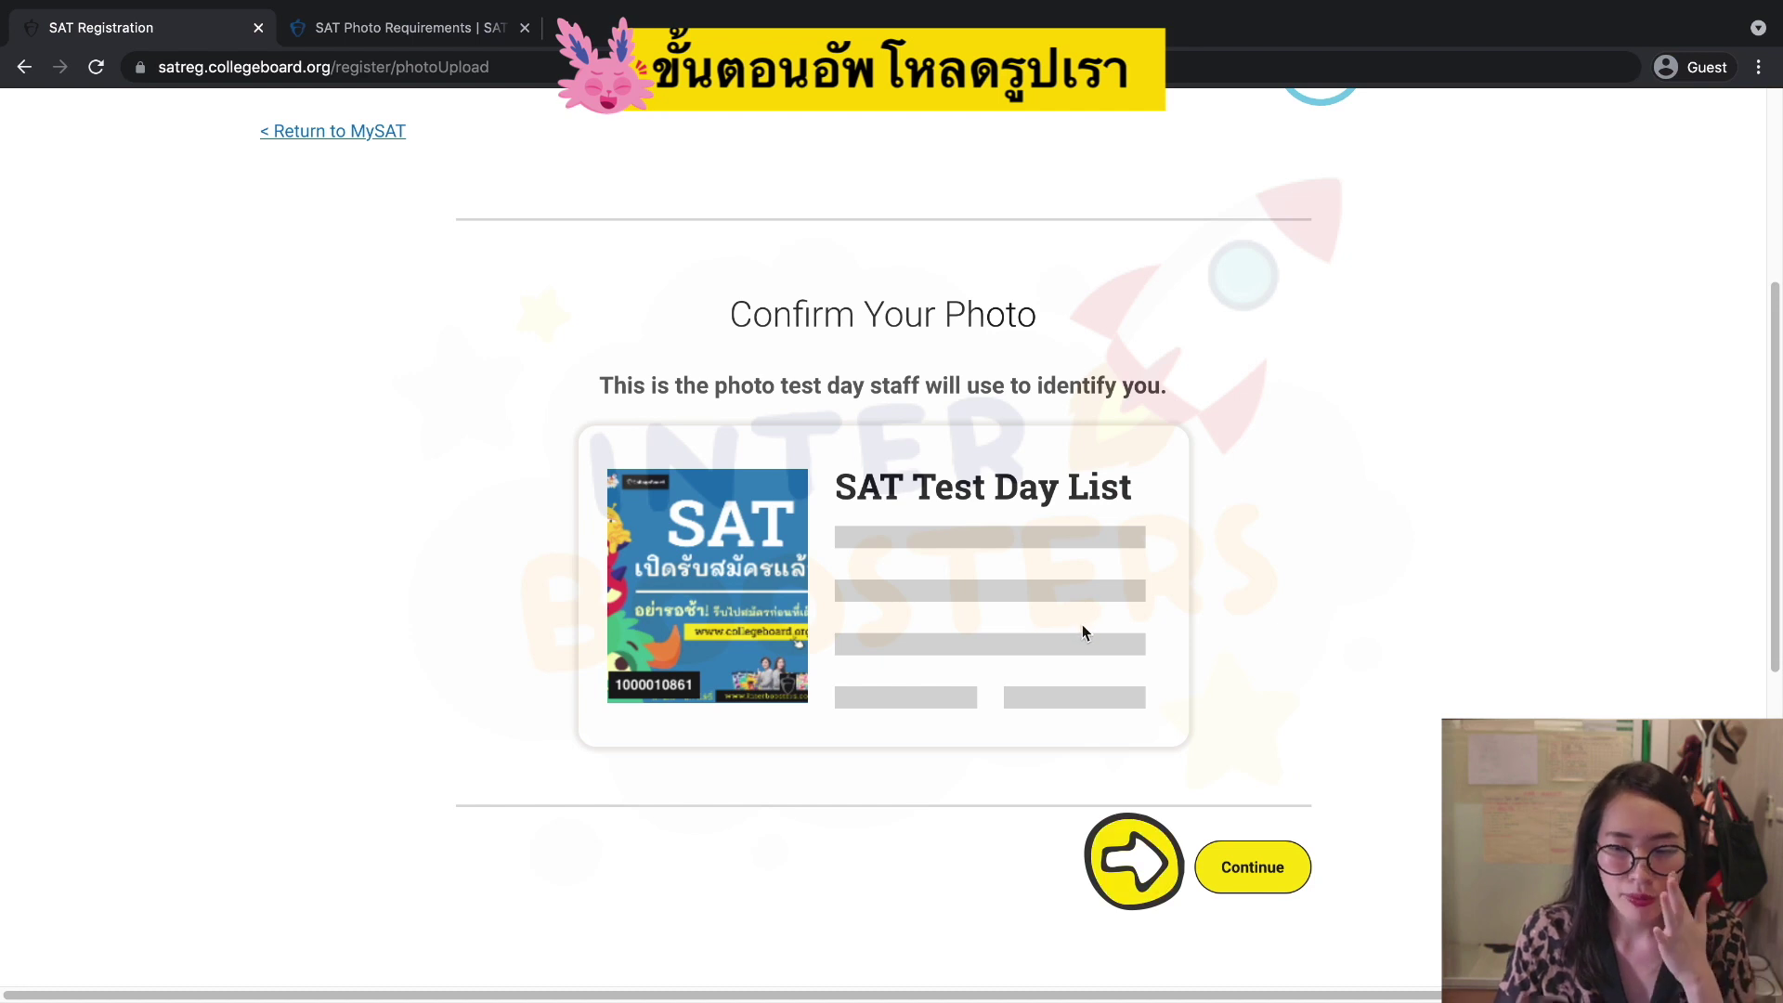
{"action": "left_click", "coordinate": [1261, 876]}
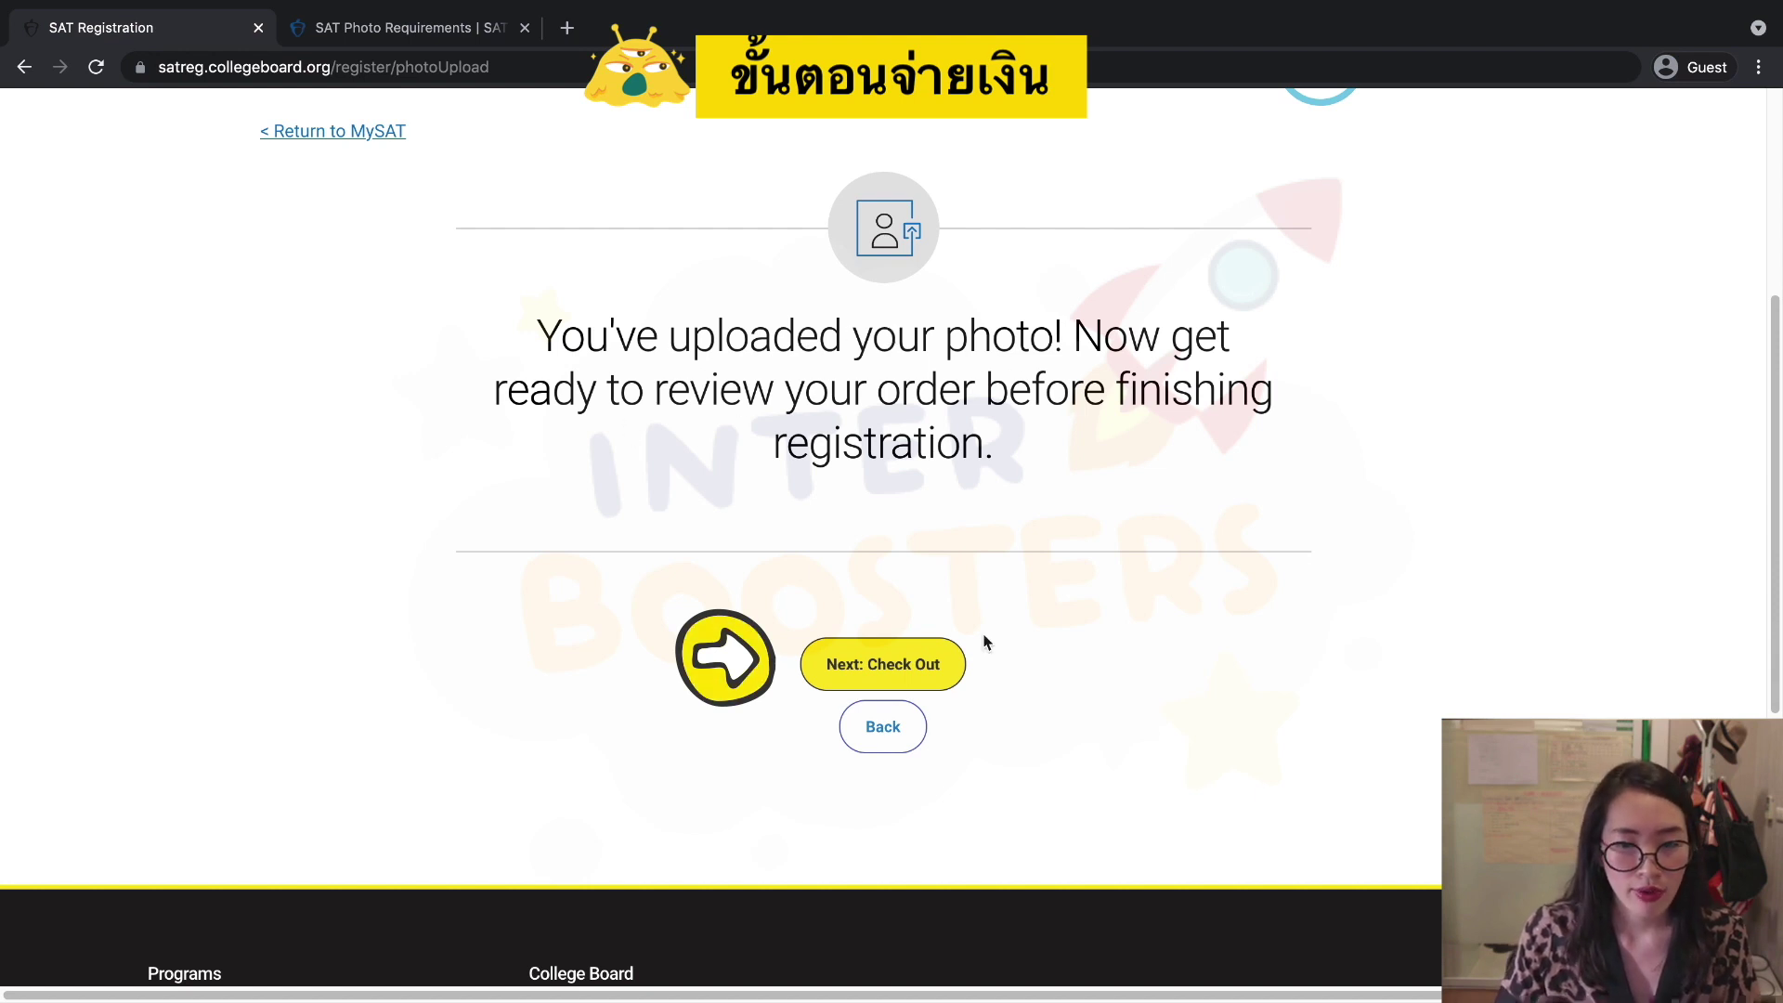
Go to Check Out and tick 'Yes, please add this service for $16' under Answer Services.
{"action": "left_click", "coordinate": [914, 669]}
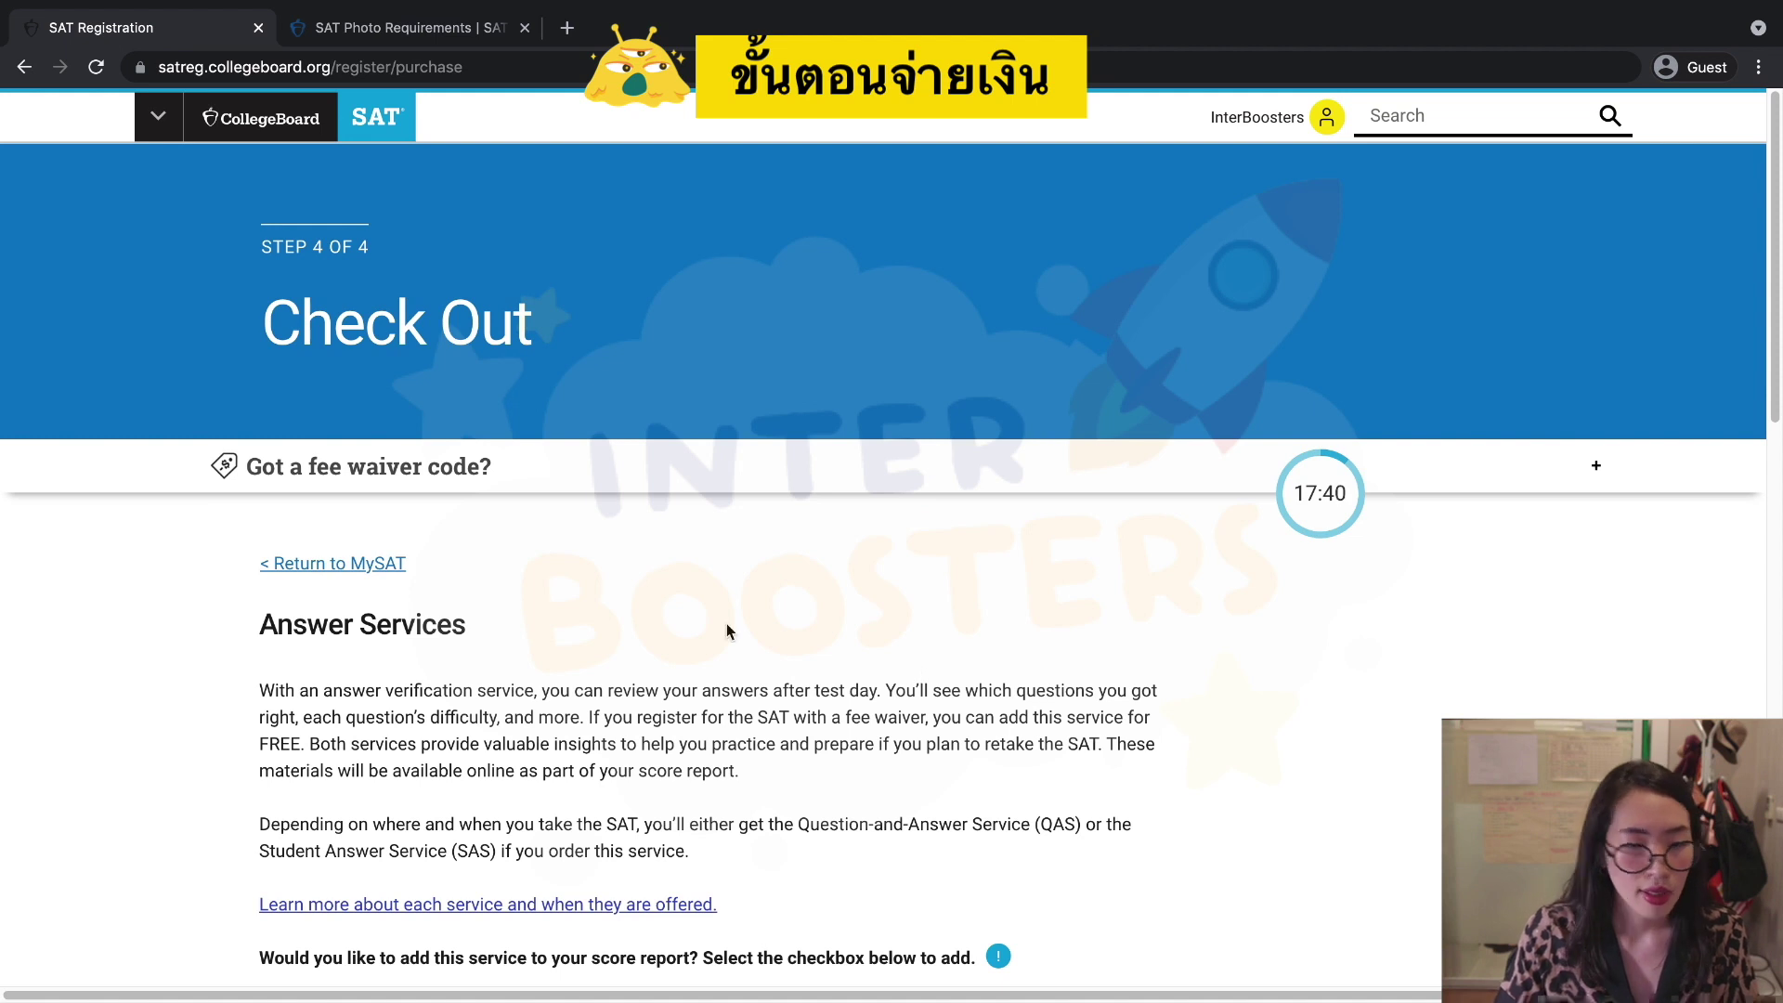
{"action": "scroll", "coordinate": [724, 623], "scroll_direction": "down", "scroll_amount": 3}
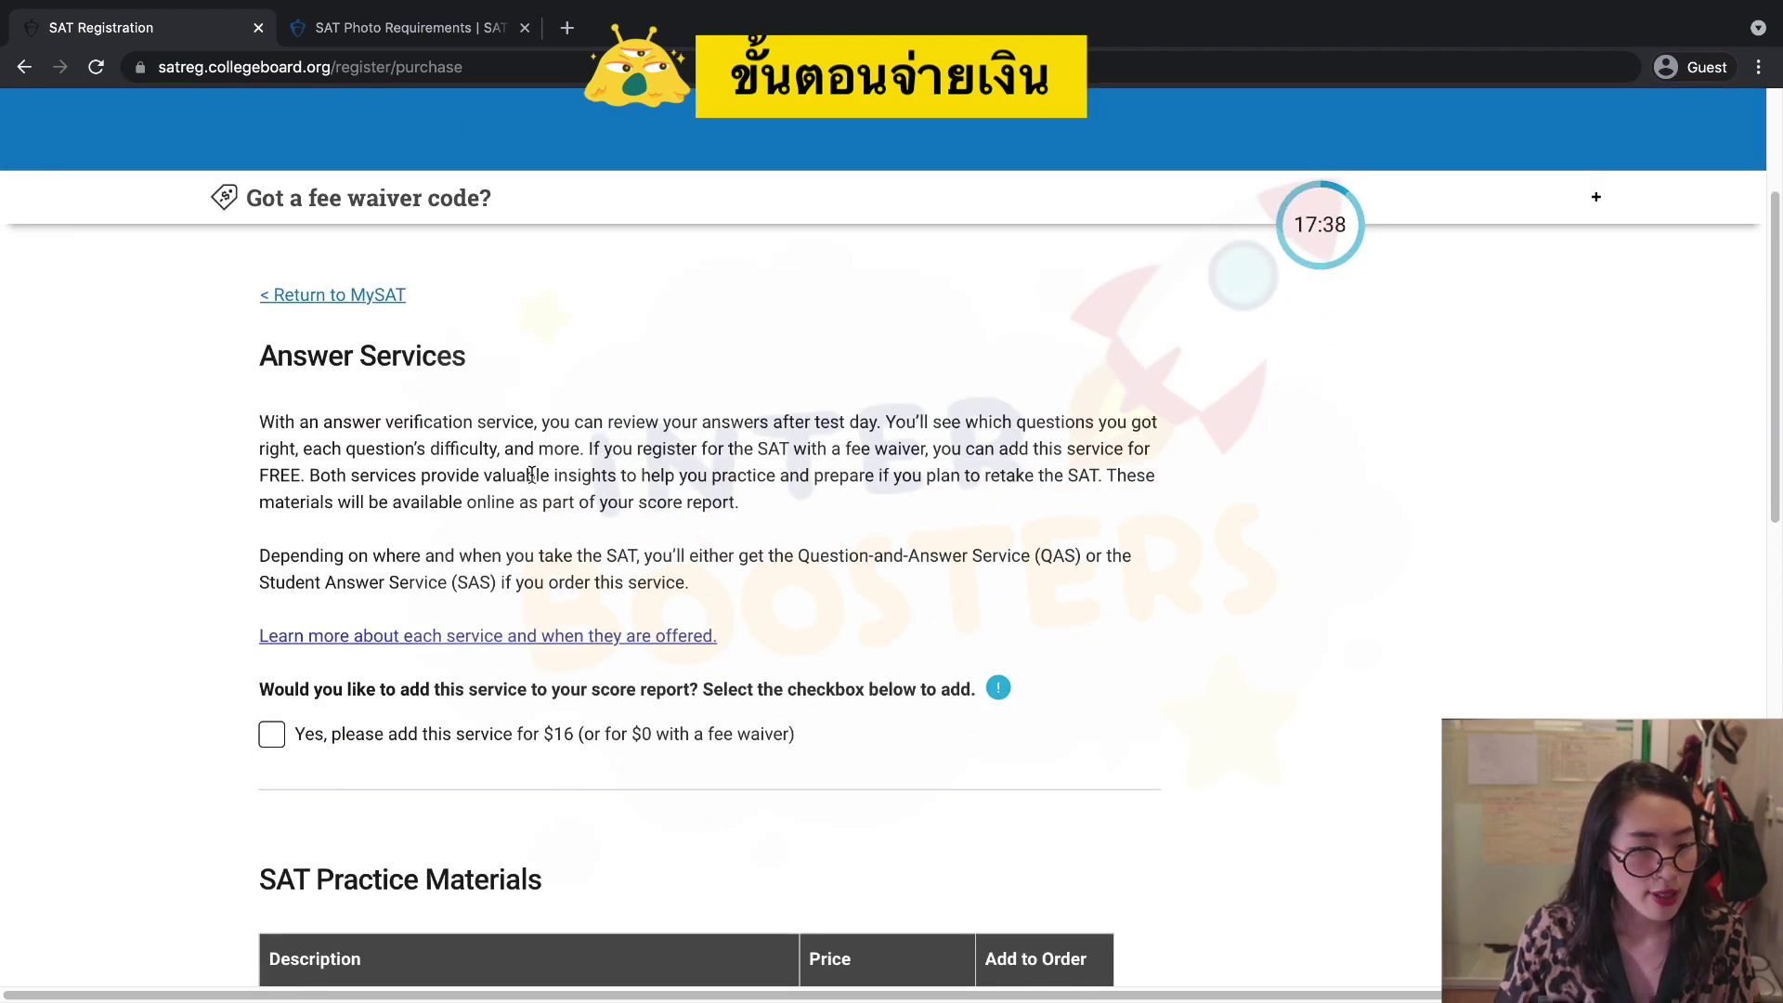
{"action": "scroll", "coordinate": [532, 474], "scroll_direction": "down", "scroll_amount": 1}
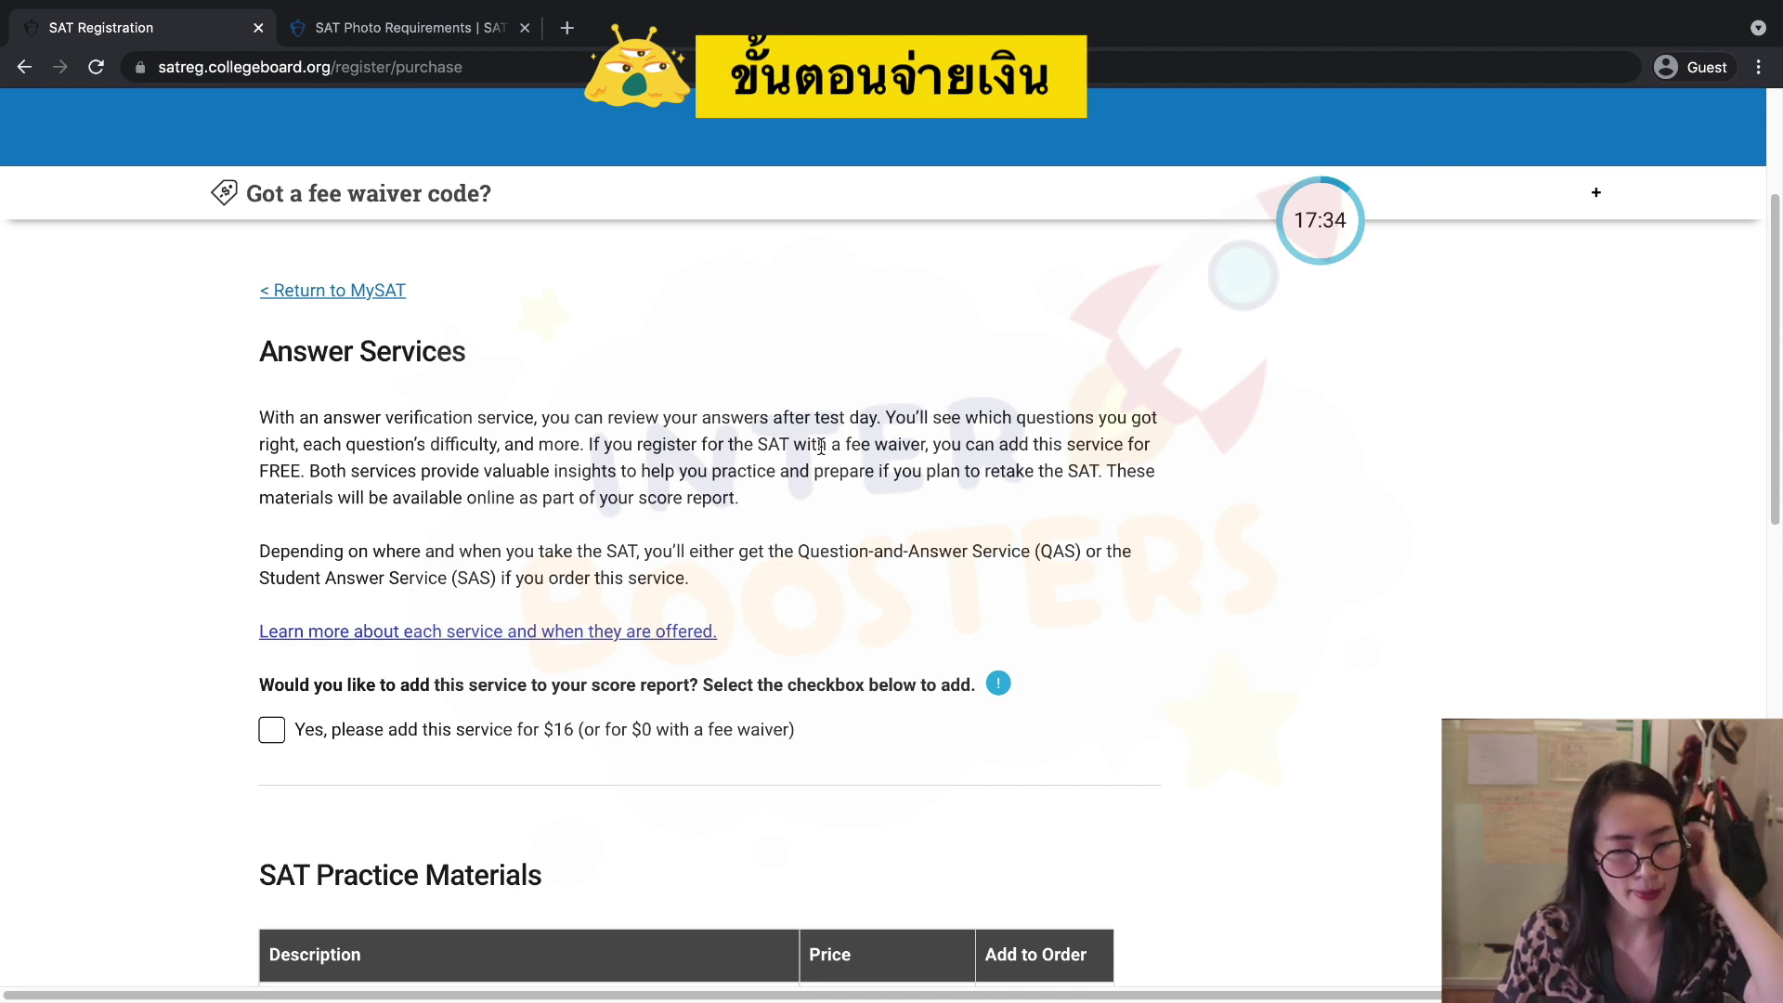
{"action": "scroll", "coordinate": [823, 444], "scroll_direction": "down", "scroll_amount": 1}
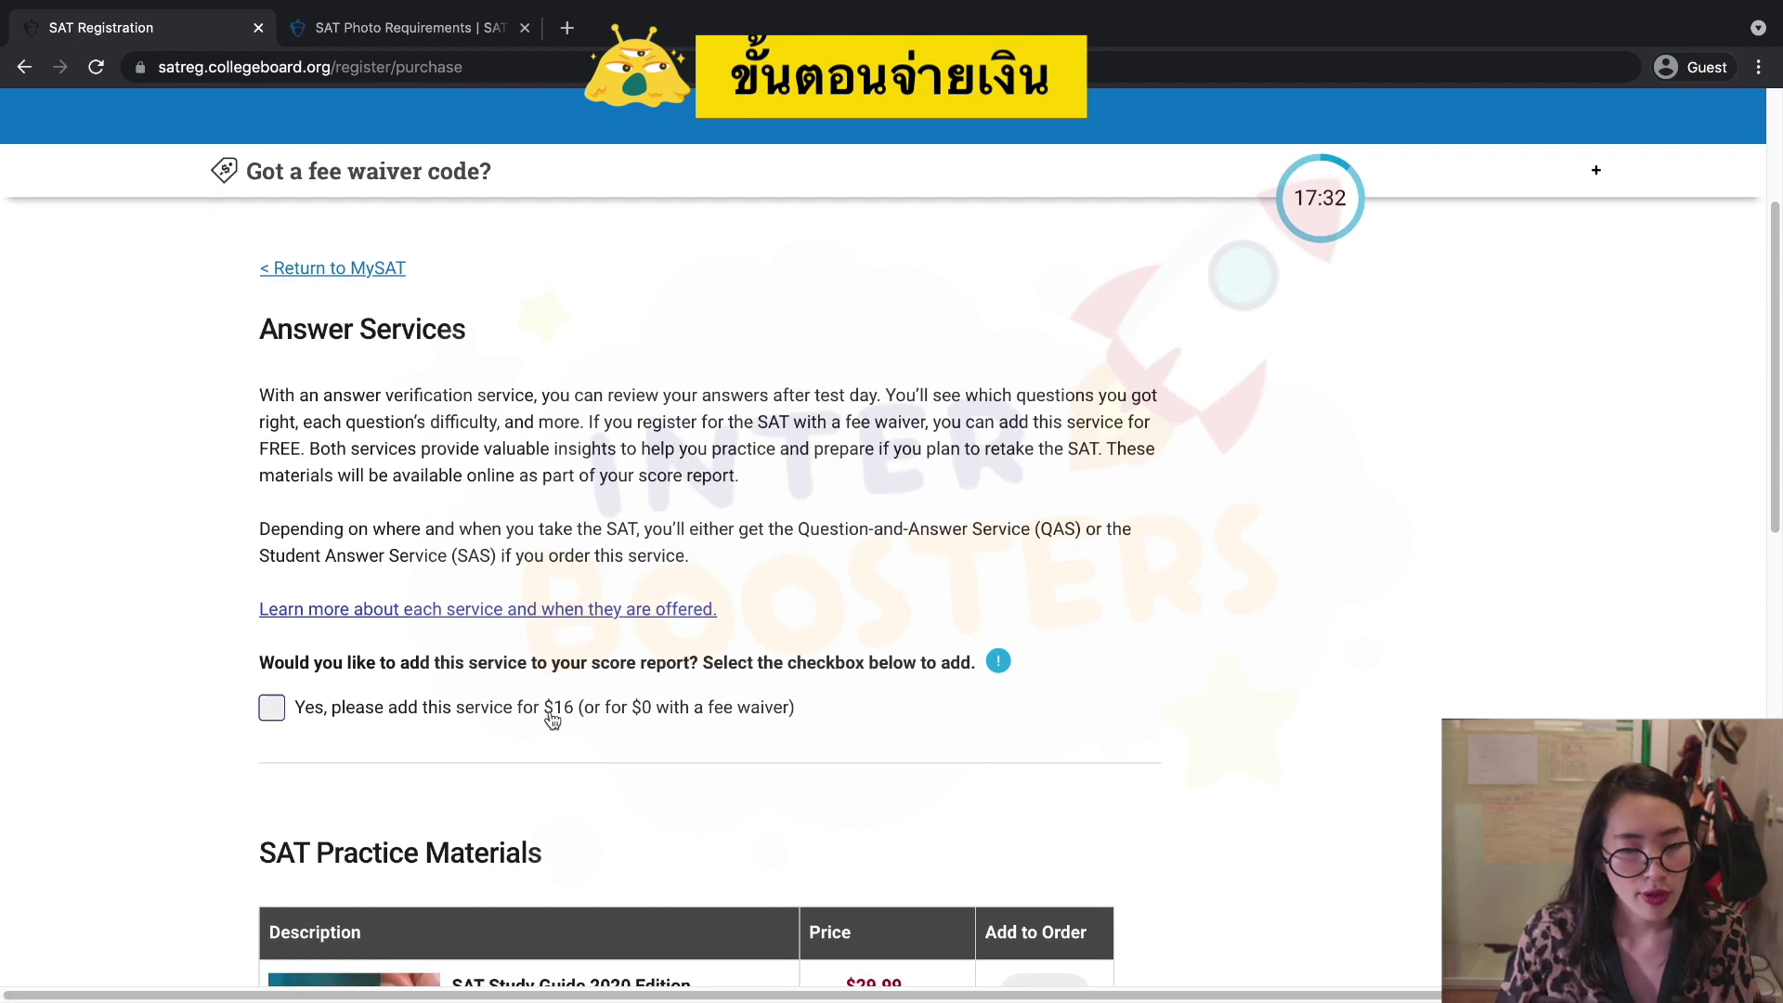
{"action": "scroll", "coordinate": [554, 717], "scroll_direction": "down", "scroll_amount": 1}
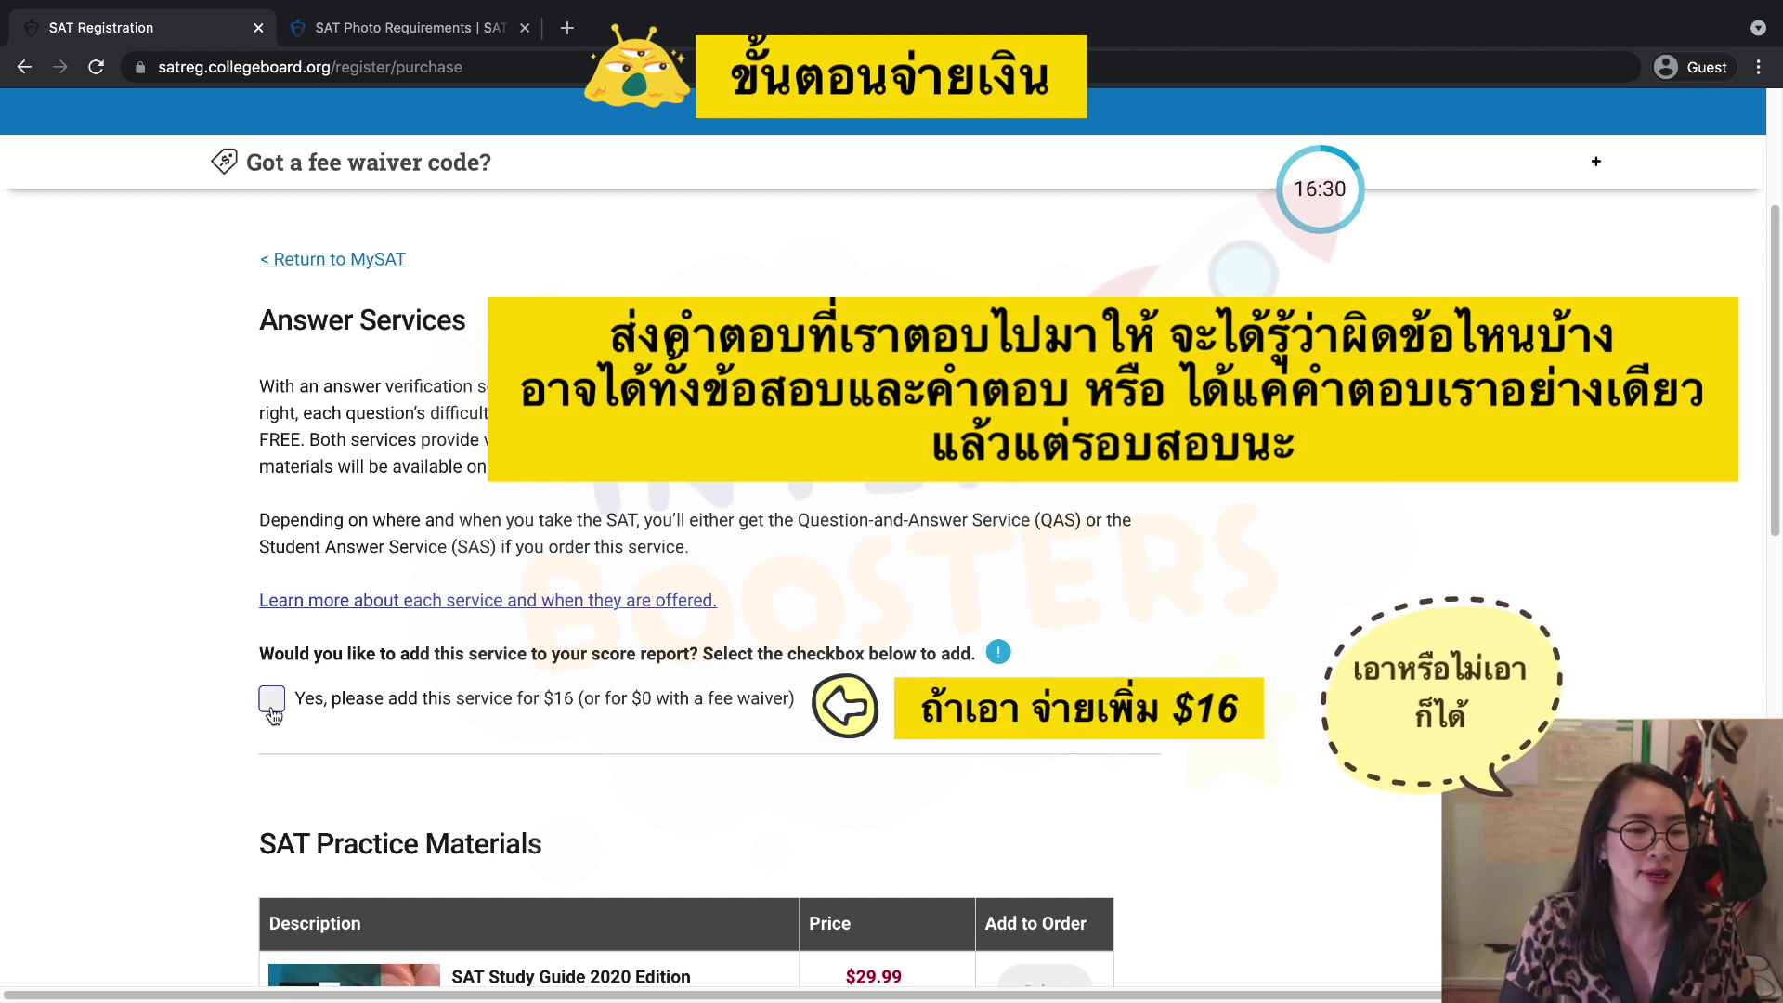
{"action": "left_click", "coordinate": [273, 706]}
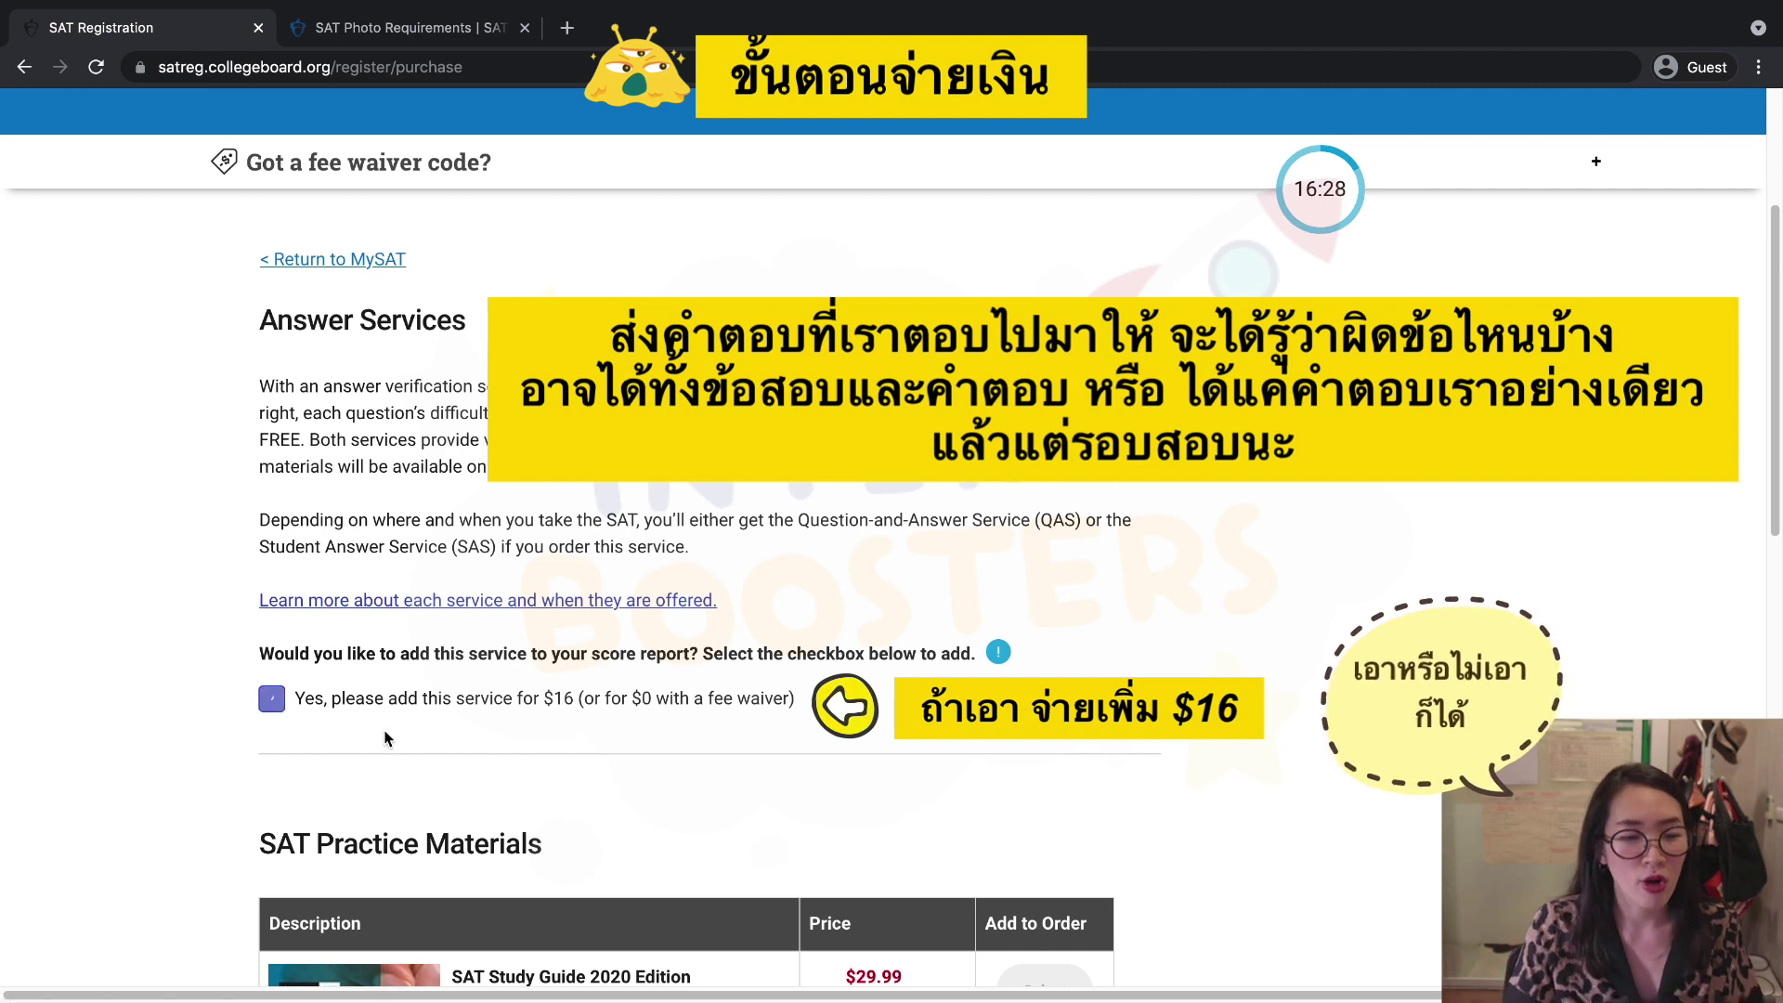
{"action": "scroll", "coordinate": [674, 773], "scroll_direction": "down", "scroll_amount": 5}
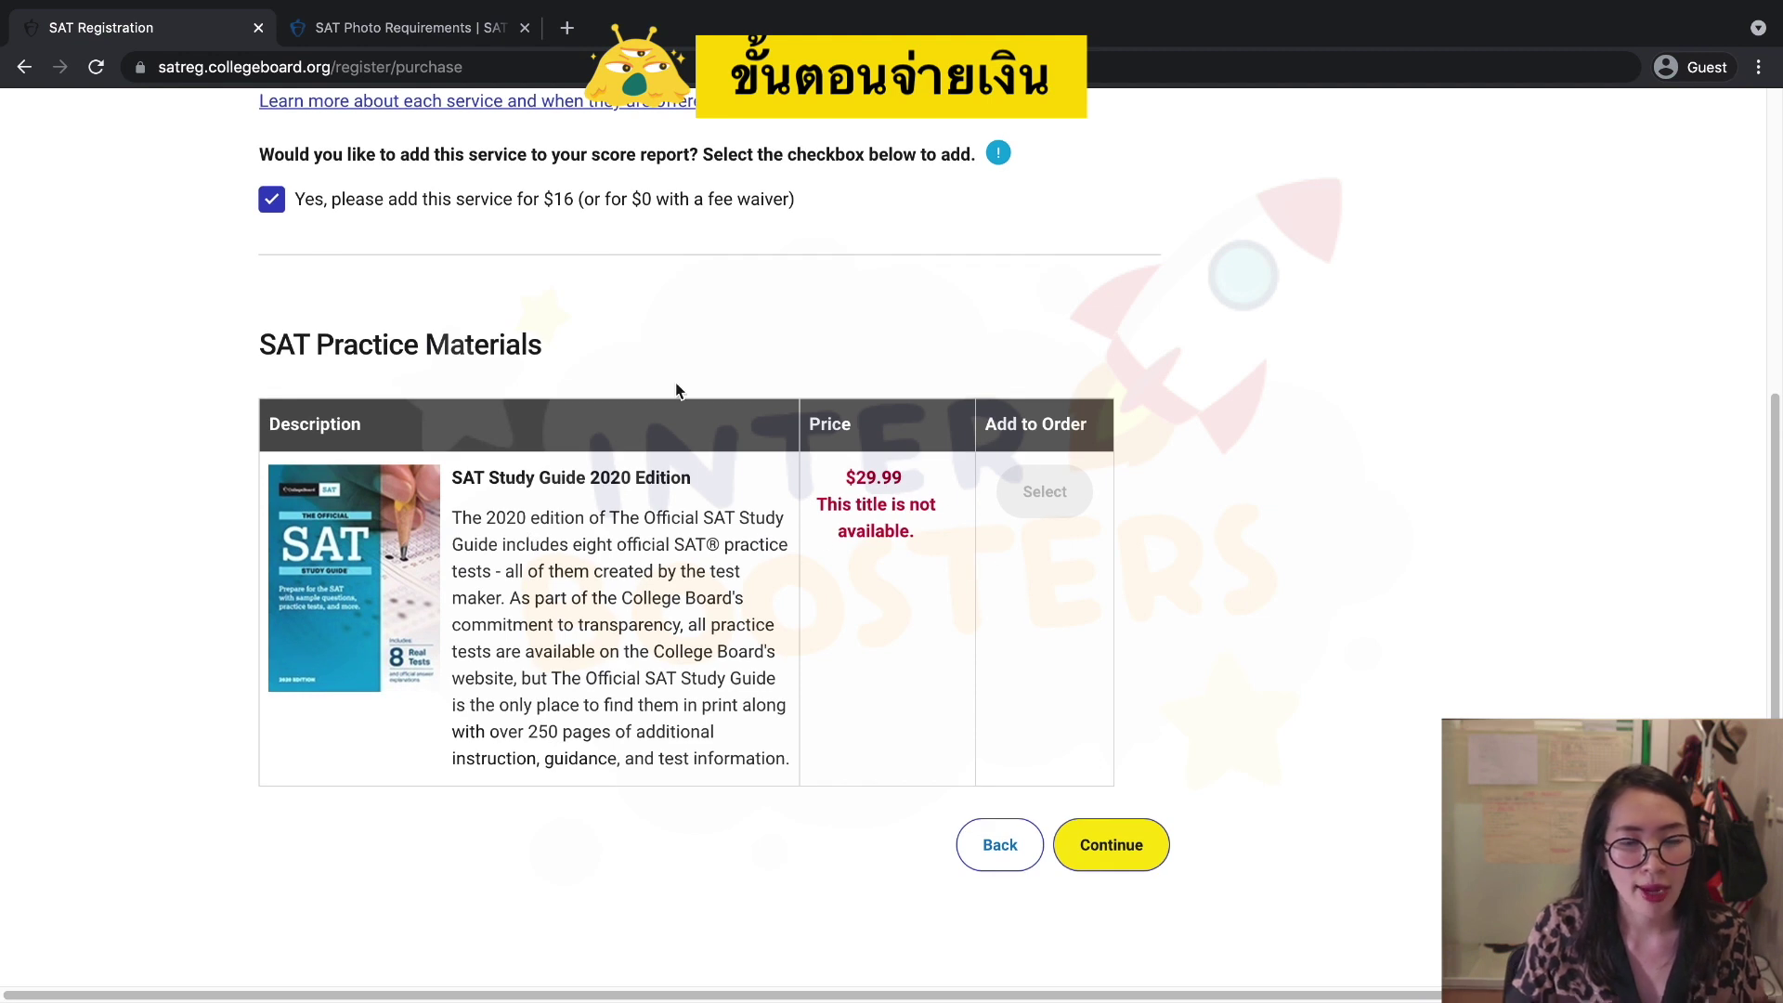
Continue to Order Review and check personal info, test details and the $124.00 Order Summary.
{"action": "left_click", "coordinate": [1119, 847]}
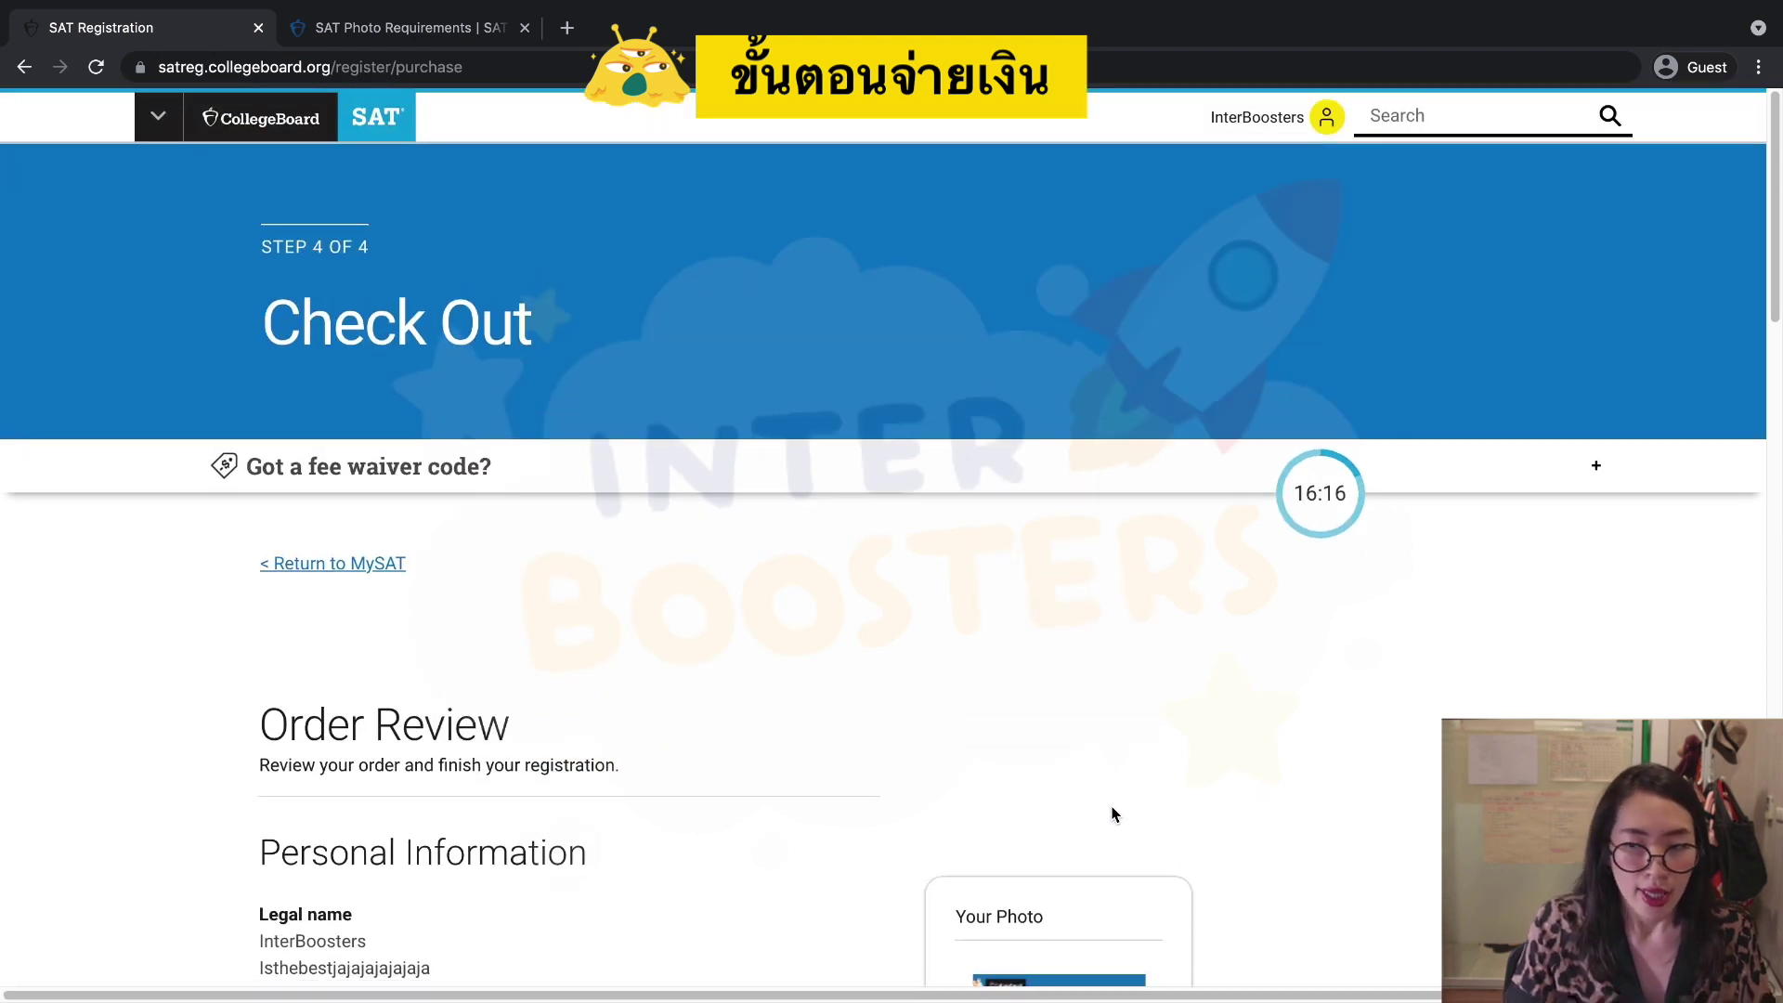
{"action": "scroll", "coordinate": [1112, 813], "scroll_direction": "down", "scroll_amount": 5}
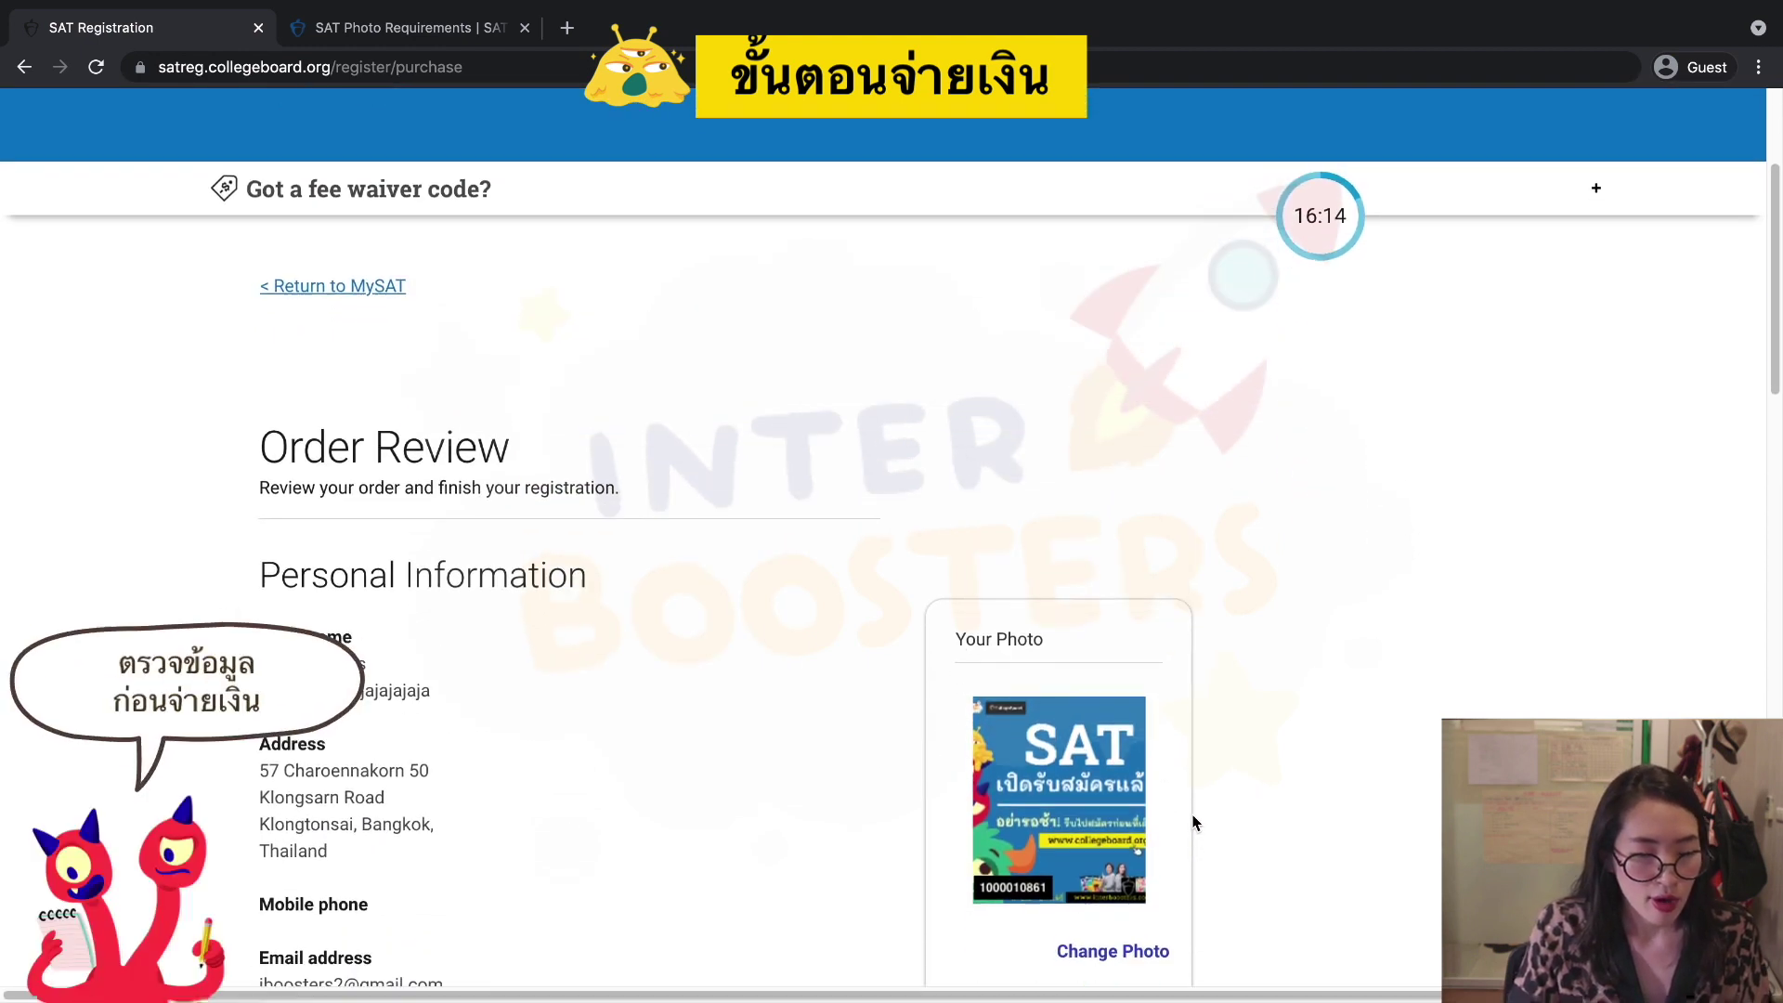
{"action": "scroll", "coordinate": [1196, 822], "scroll_direction": "down", "scroll_amount": 1}
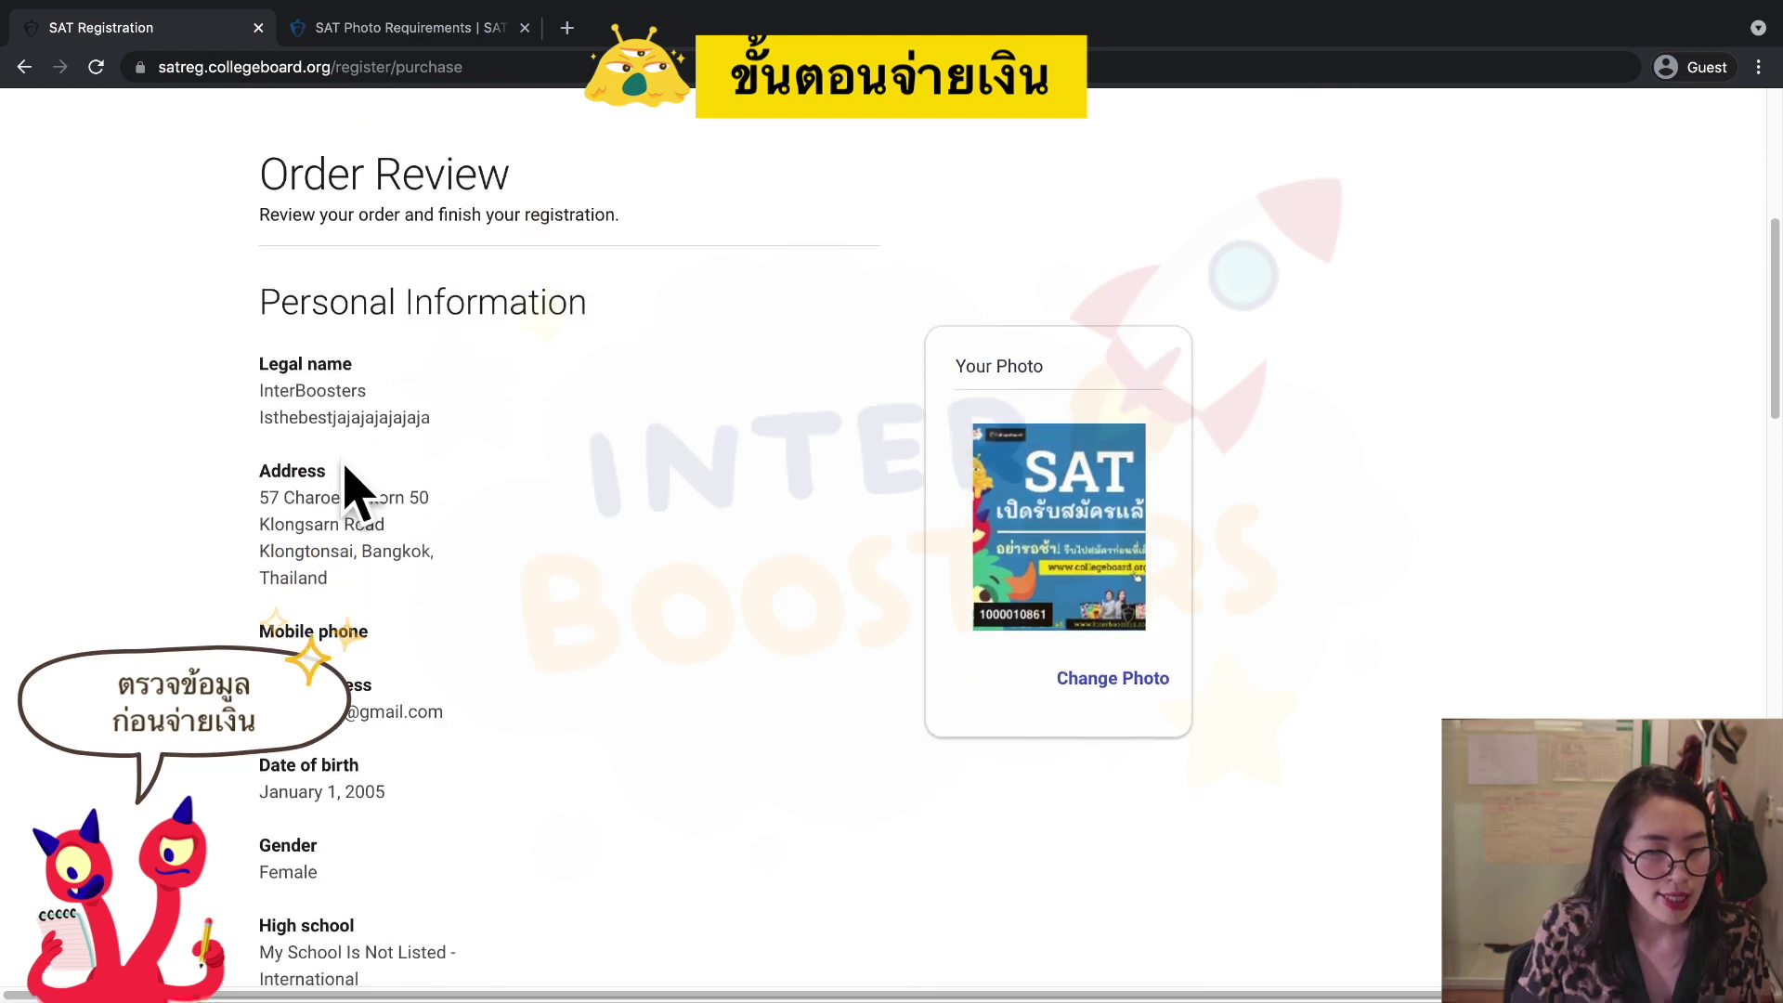
{"action": "scroll", "coordinate": [408, 606], "scroll_direction": "down", "scroll_amount": 5}
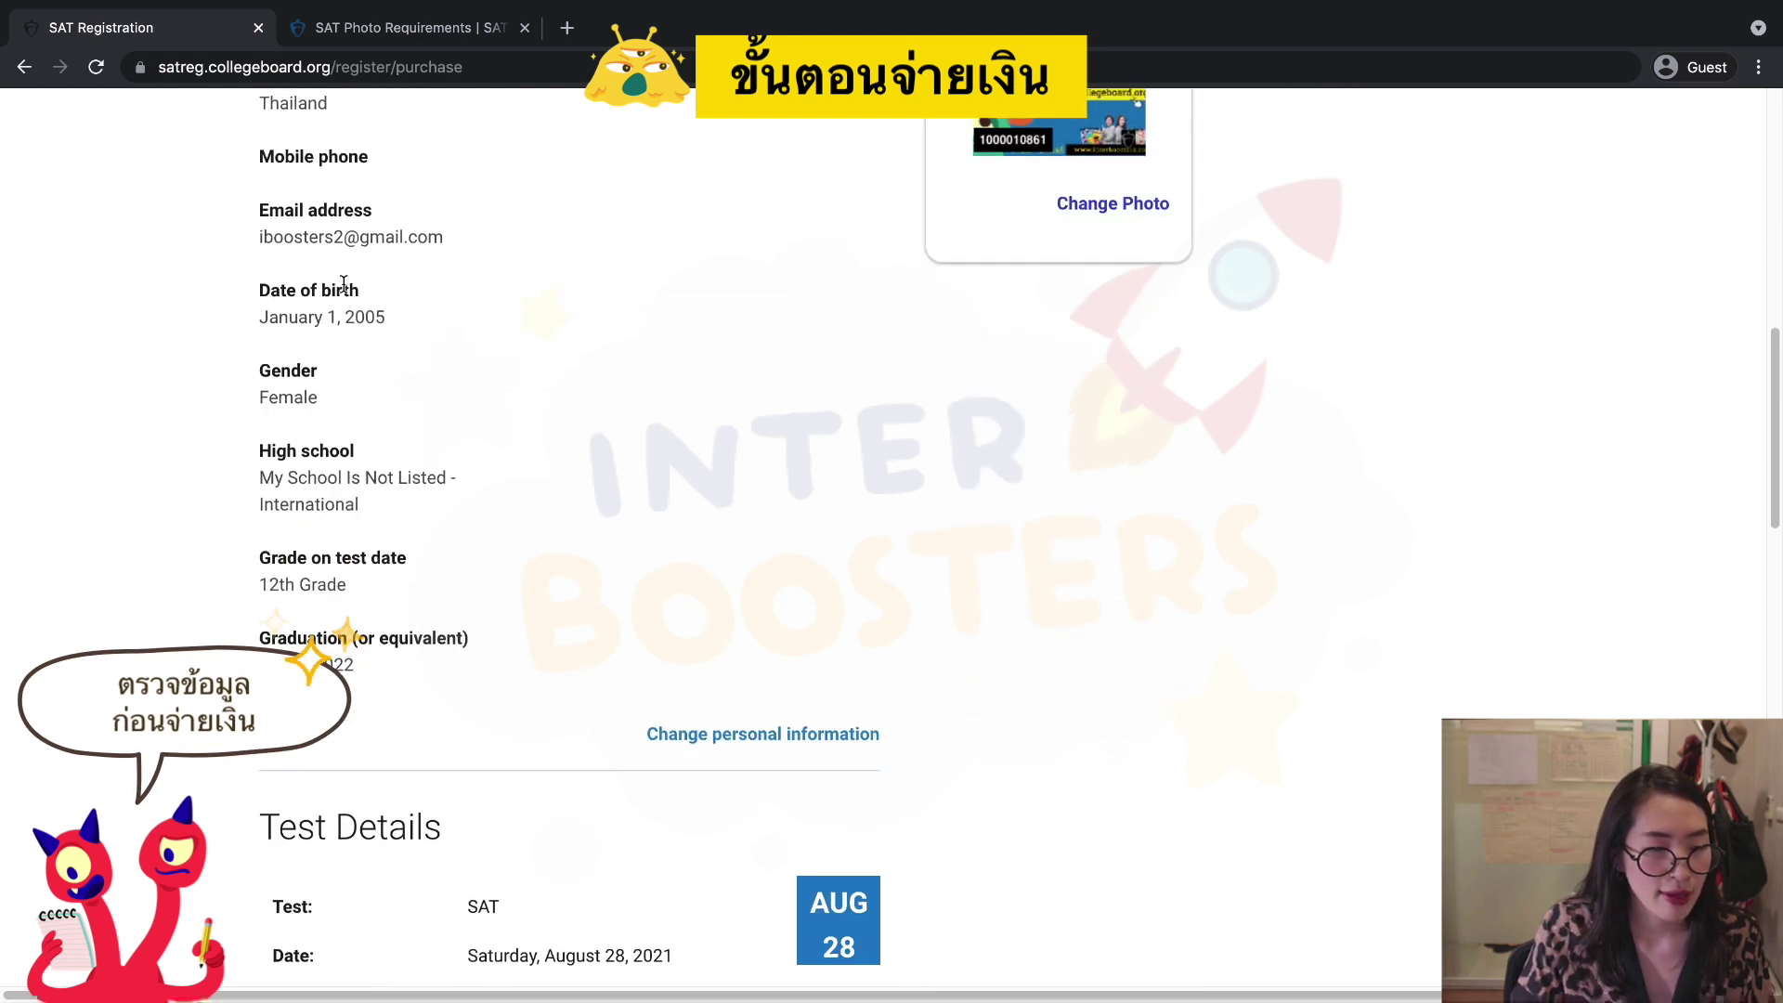
{"action": "scroll", "coordinate": [600, 694], "scroll_direction": "down", "scroll_amount": 5}
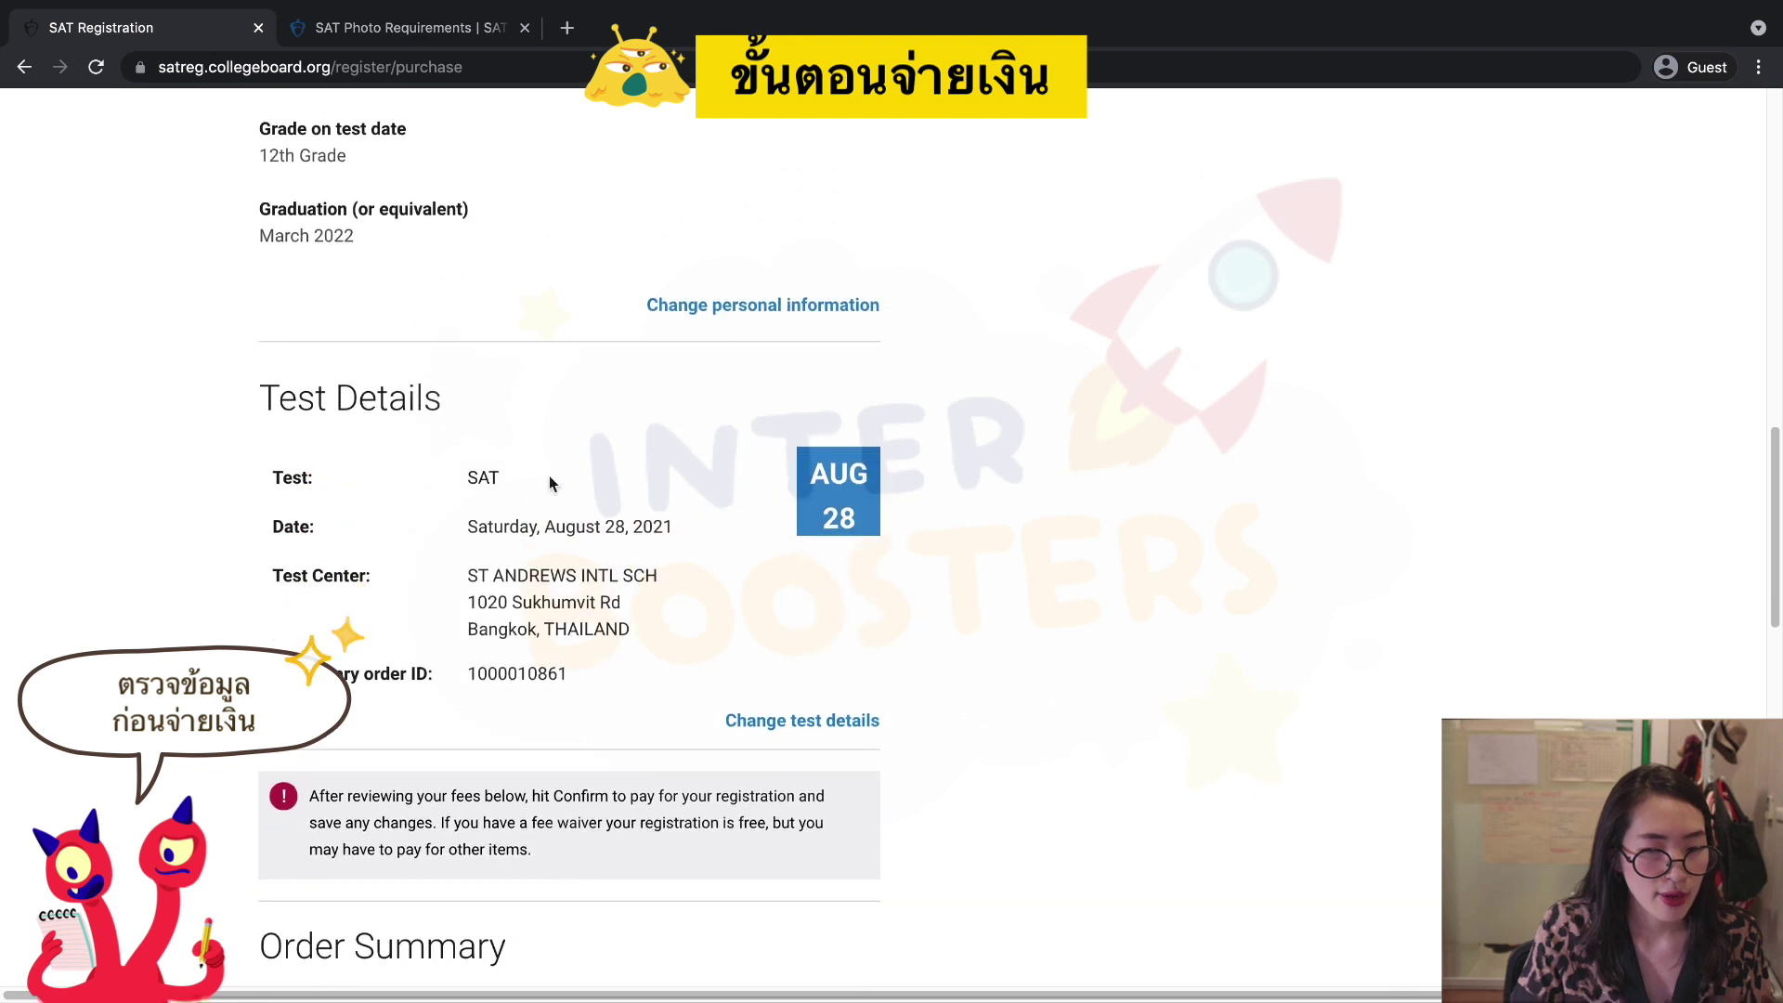
{"action": "scroll", "coordinate": [599, 696], "scroll_direction": "down", "scroll_amount": 7}
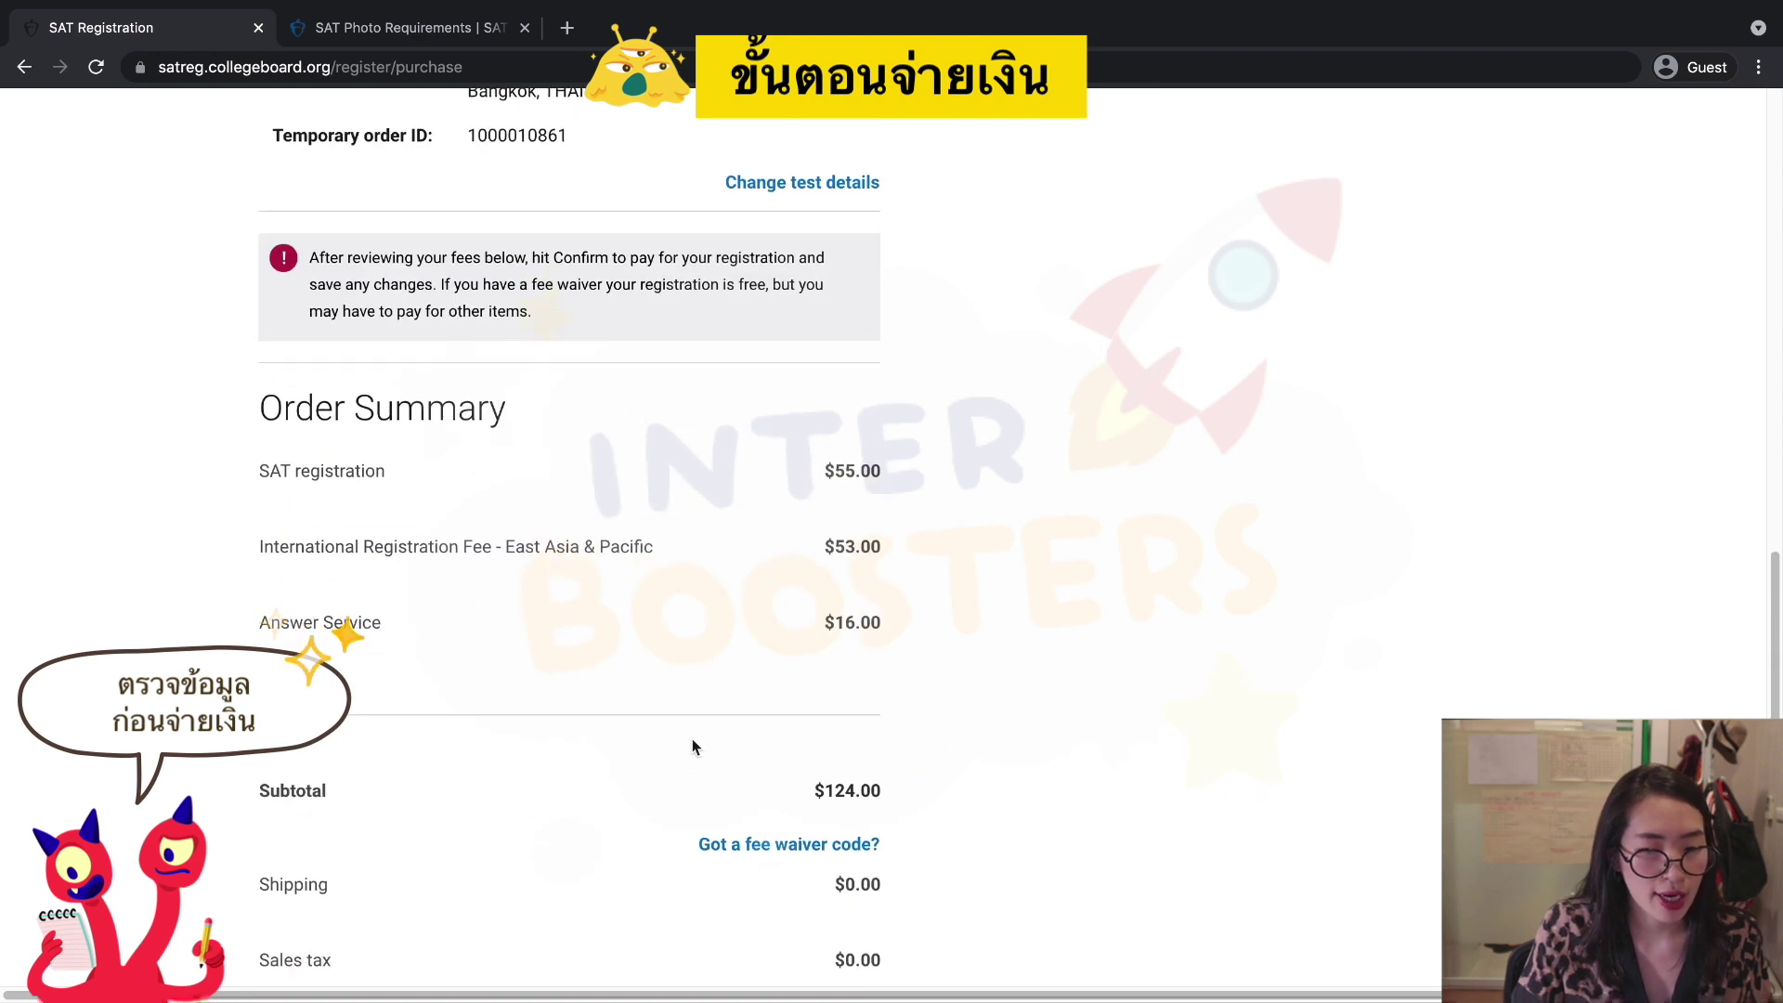
{"action": "scroll", "coordinate": [781, 627], "scroll_direction": "down", "scroll_amount": 3}
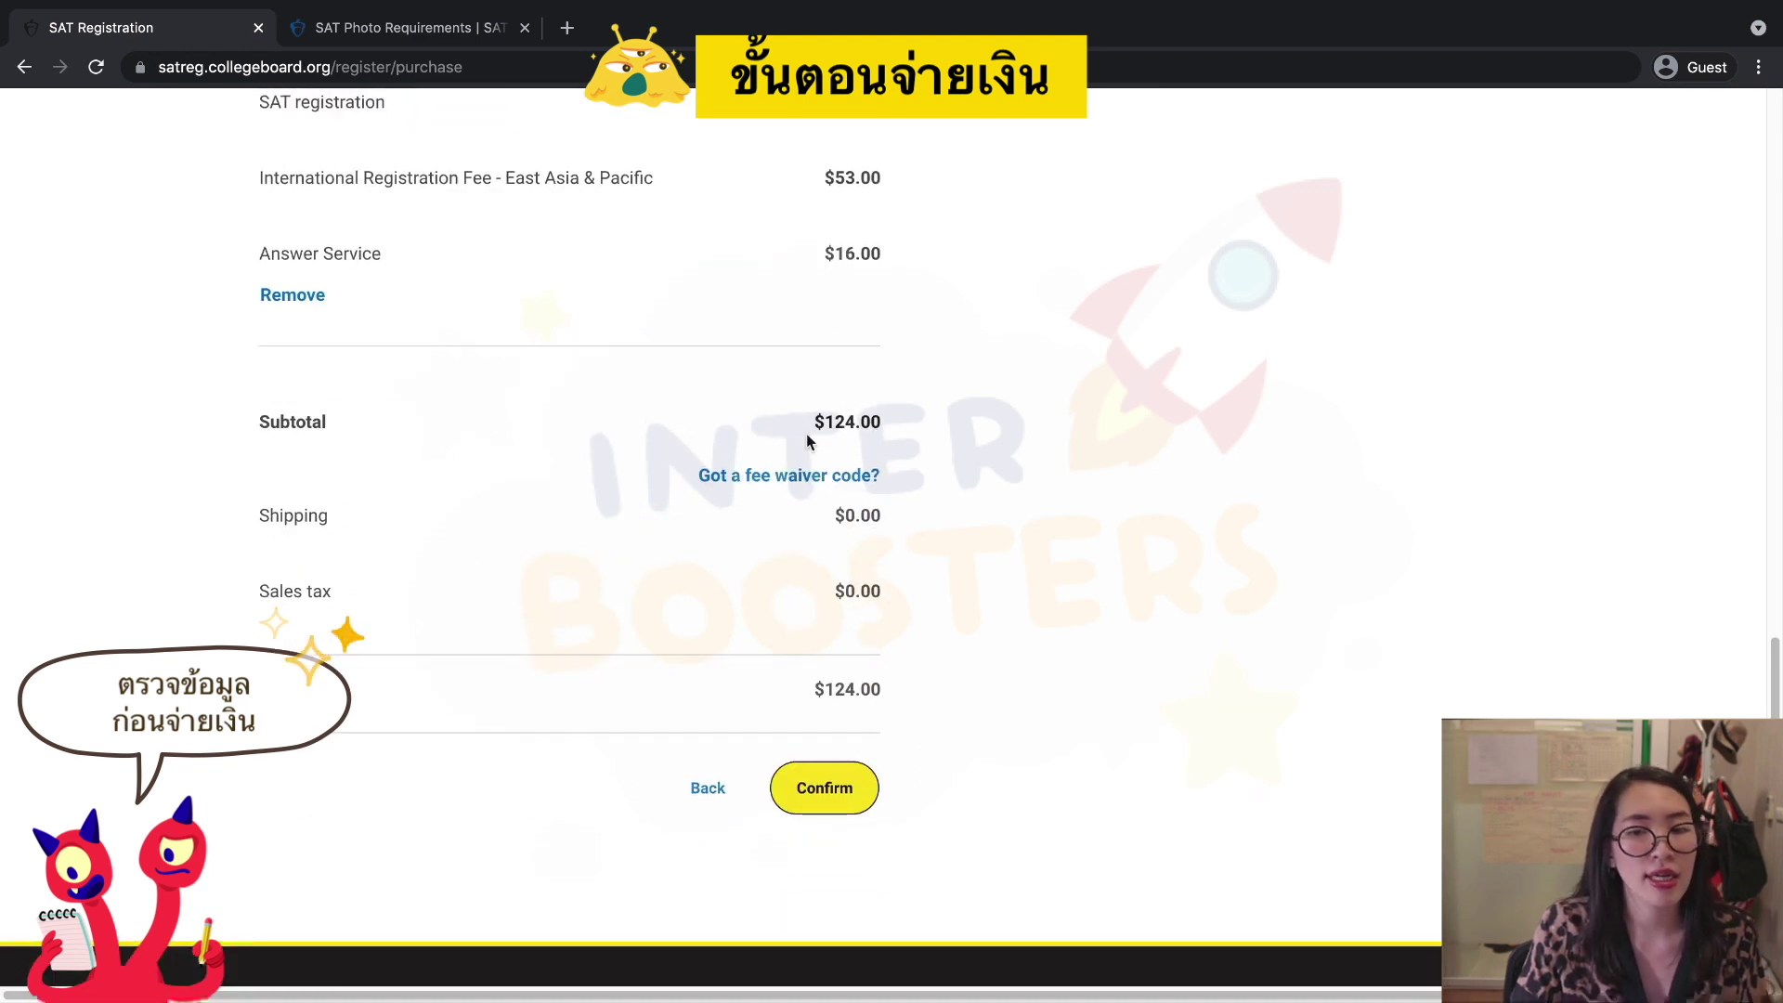
{"action": "scroll", "coordinate": [486, 437], "scroll_direction": "up", "scroll_amount": 2}
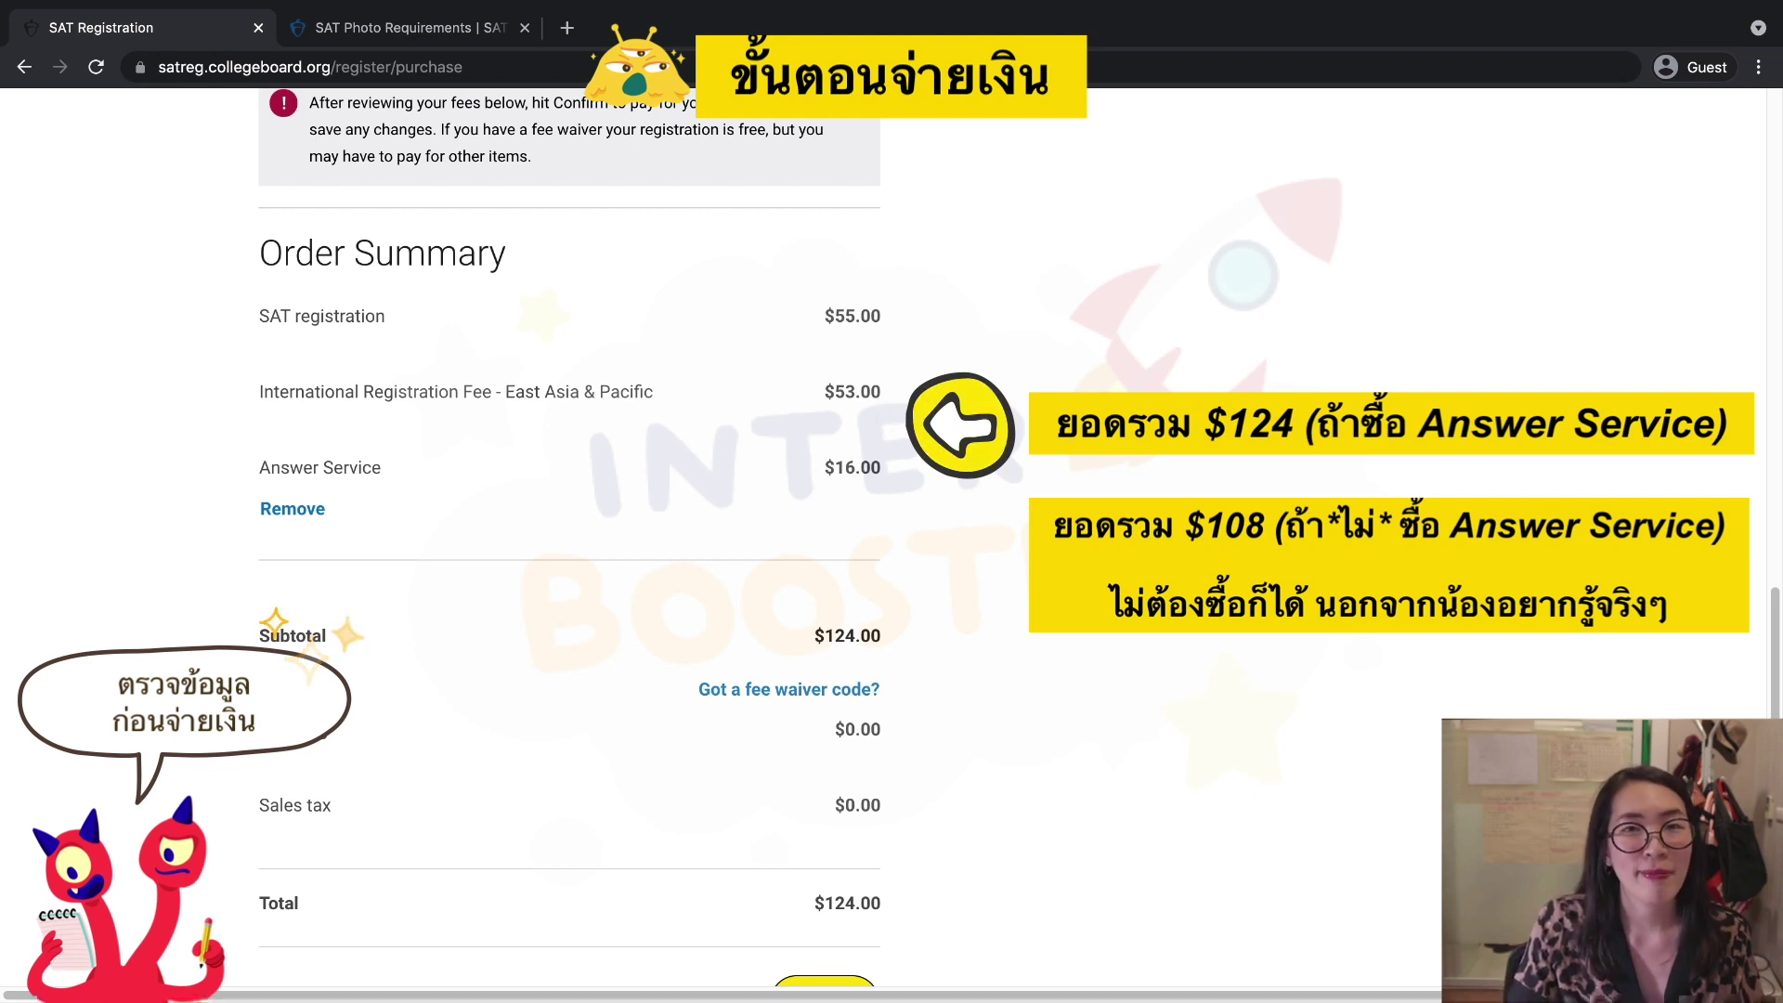
{"action": "scroll", "coordinate": [986, 493], "scroll_direction": "down", "scroll_amount": 1}
{"action": "scroll", "coordinate": [986, 492], "scroll_direction": "down", "scroll_amount": 3}
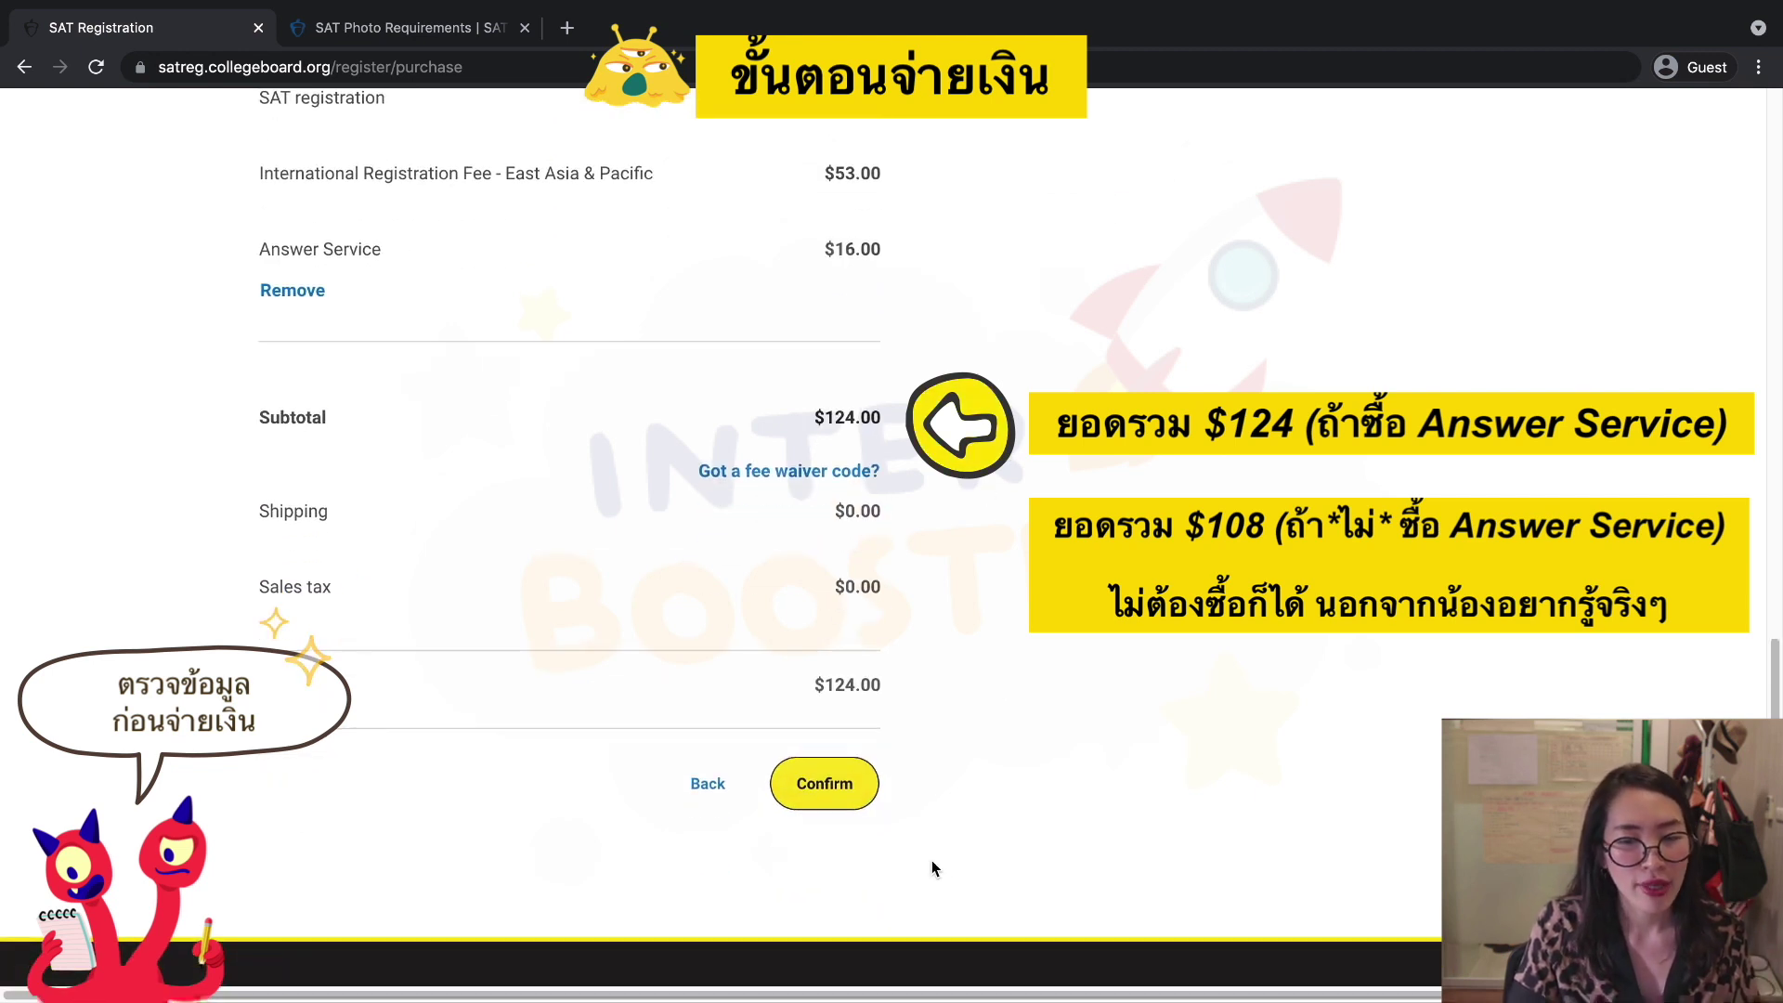
Confirm the order, tick 'I confirm this information is accurate', and confirm again.
{"action": "left_click", "coordinate": [818, 797]}
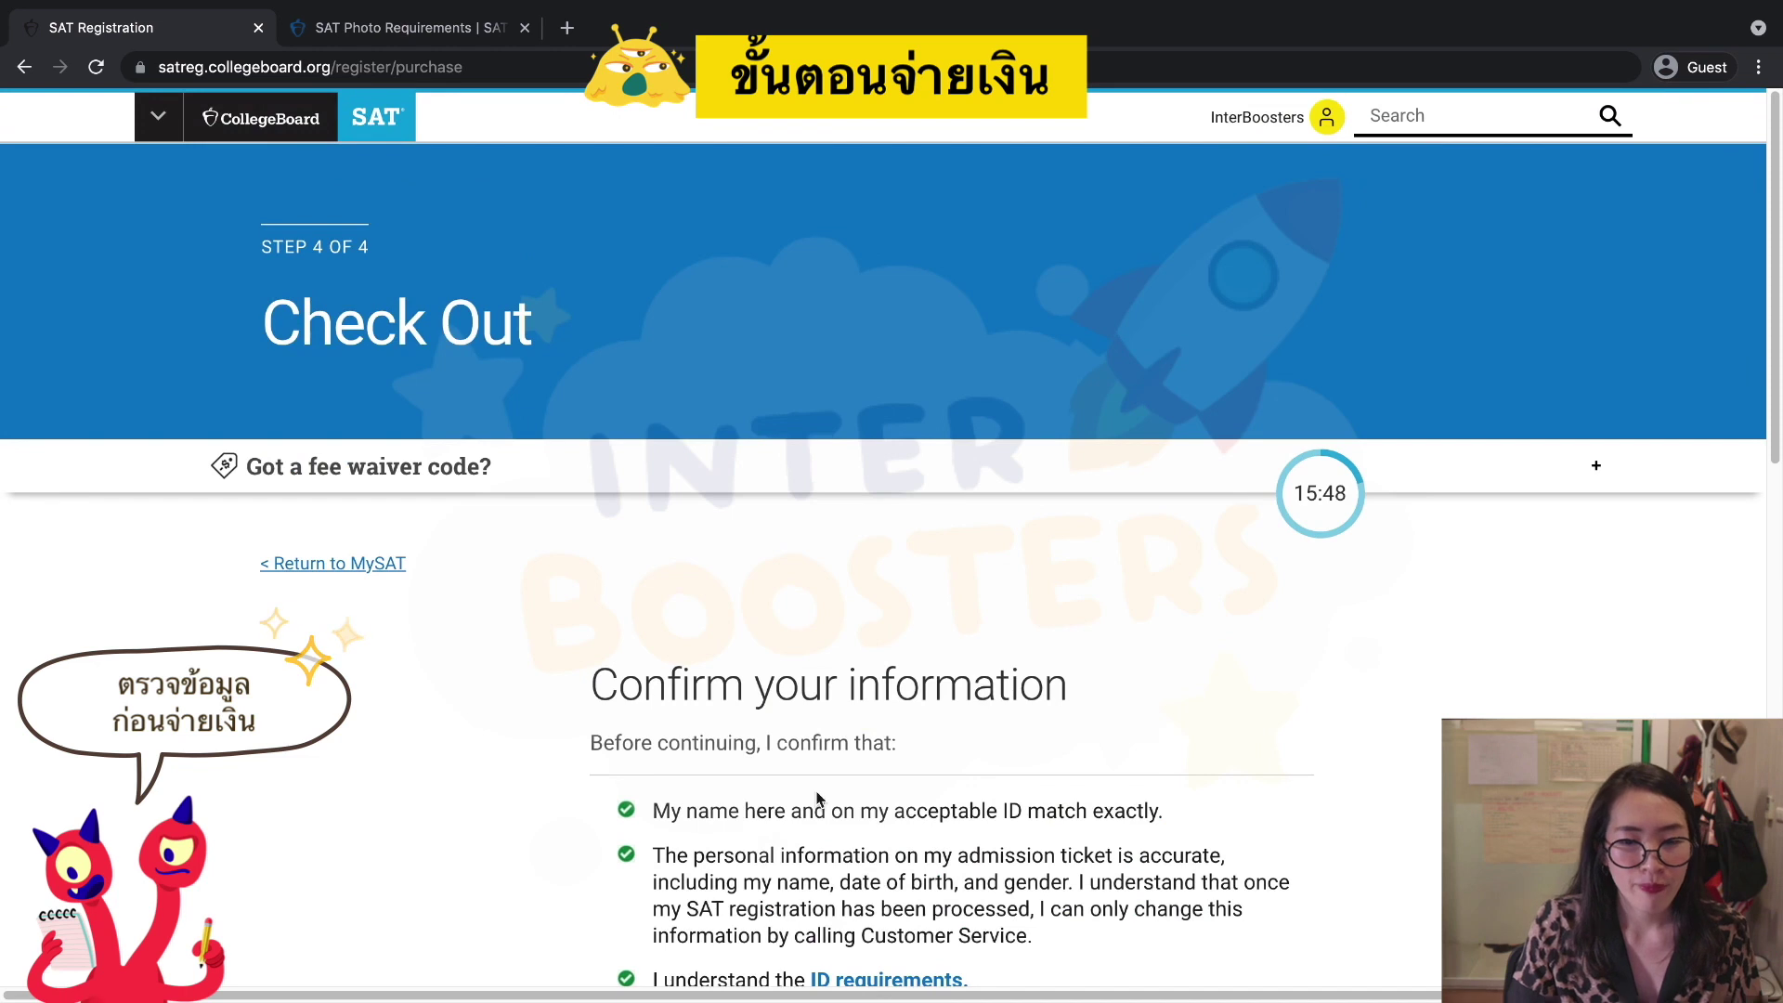
{"action": "scroll", "coordinate": [836, 797], "scroll_direction": "down", "scroll_amount": 5}
{"action": "scroll", "coordinate": [837, 797], "scroll_direction": "down", "scroll_amount": 1}
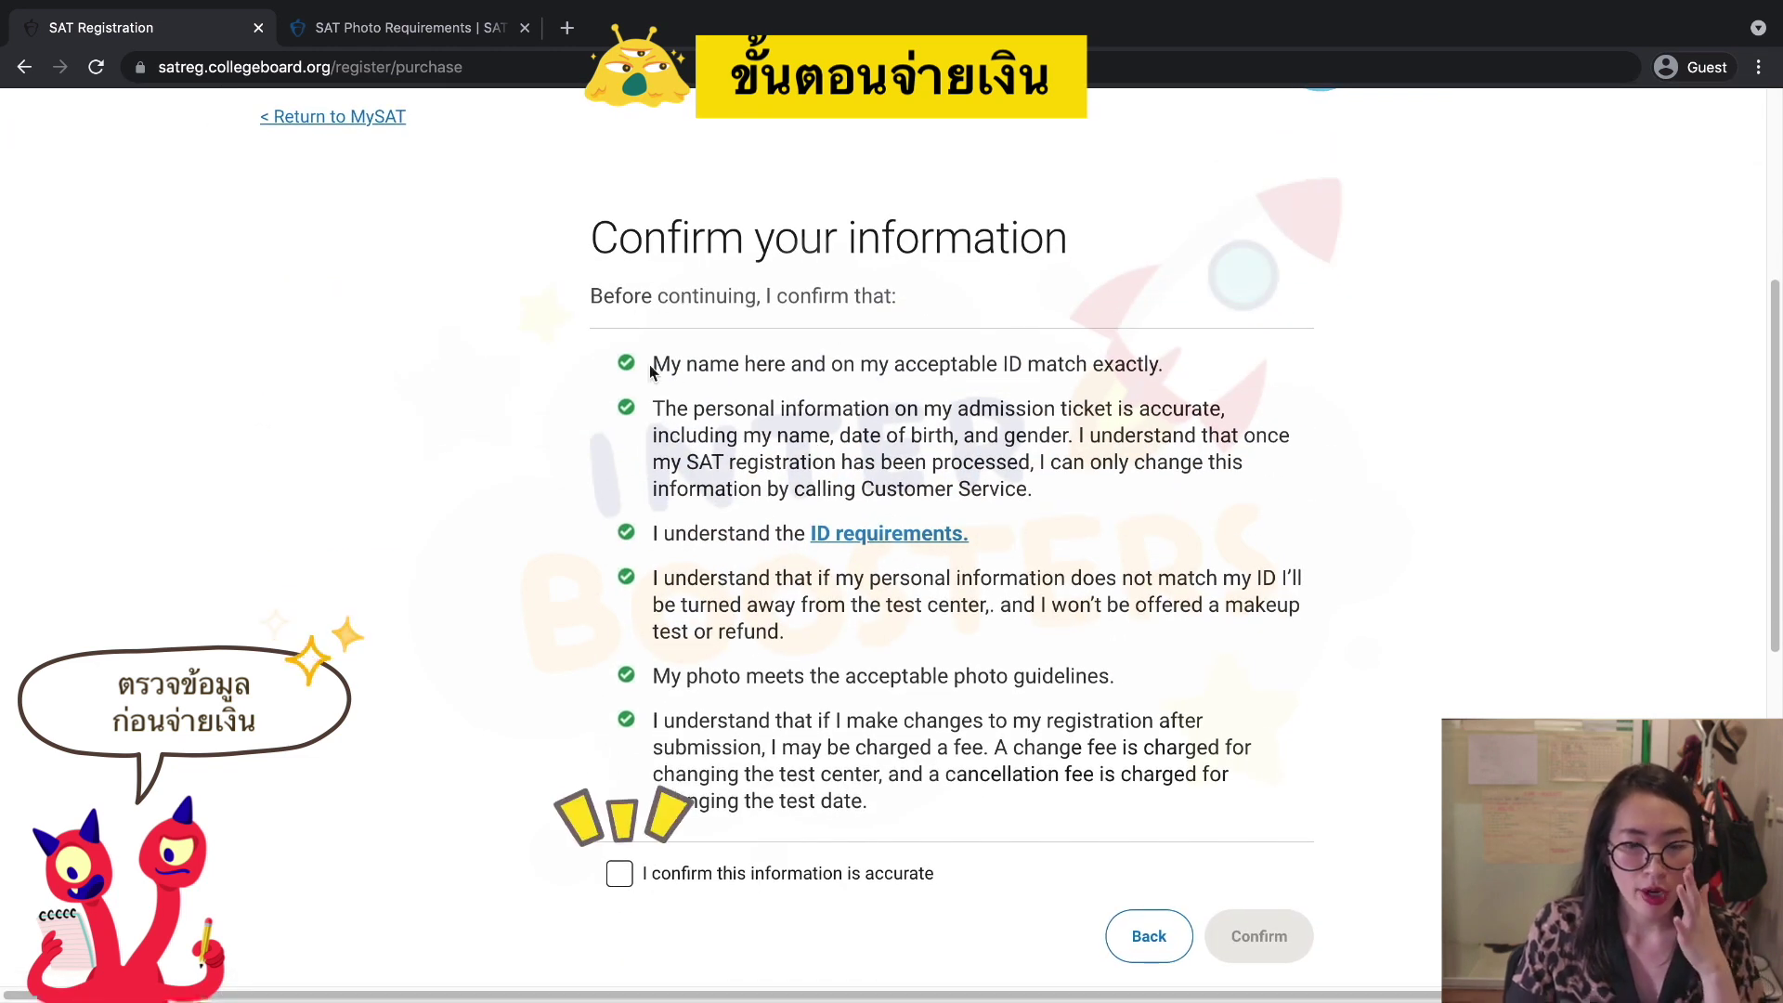
{"action": "left_click", "coordinate": [621, 873]}
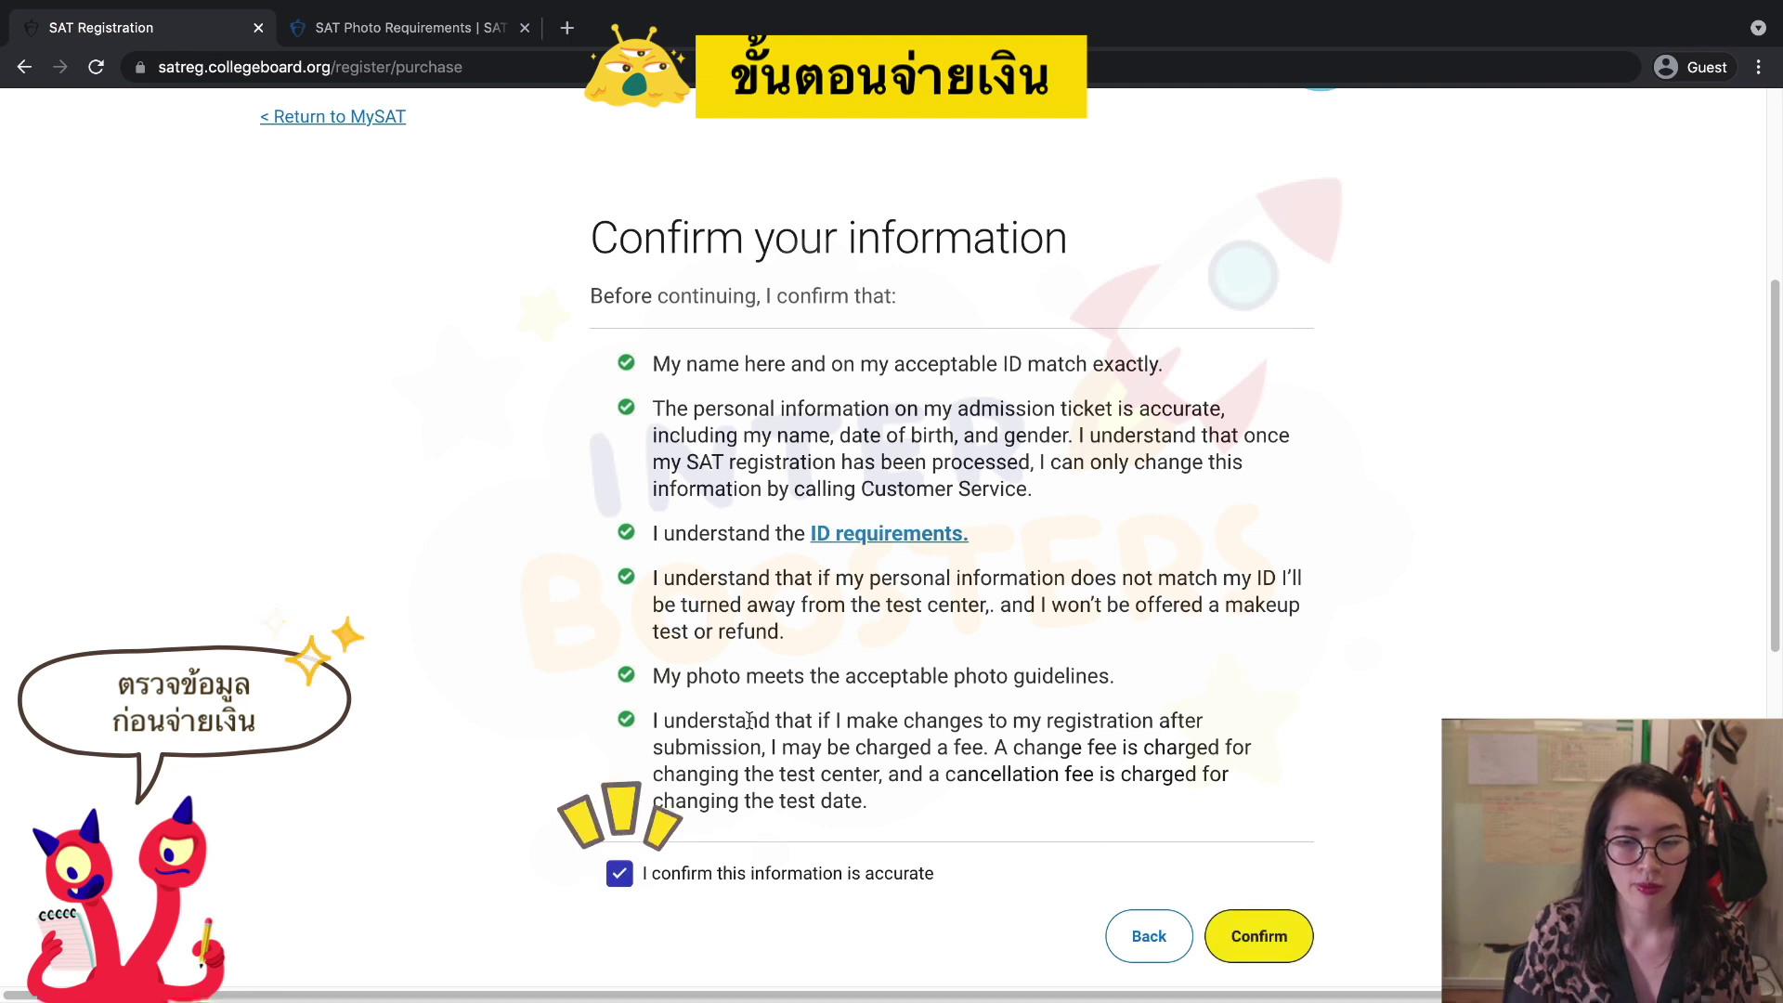
{"action": "left_click", "coordinate": [1267, 949]}
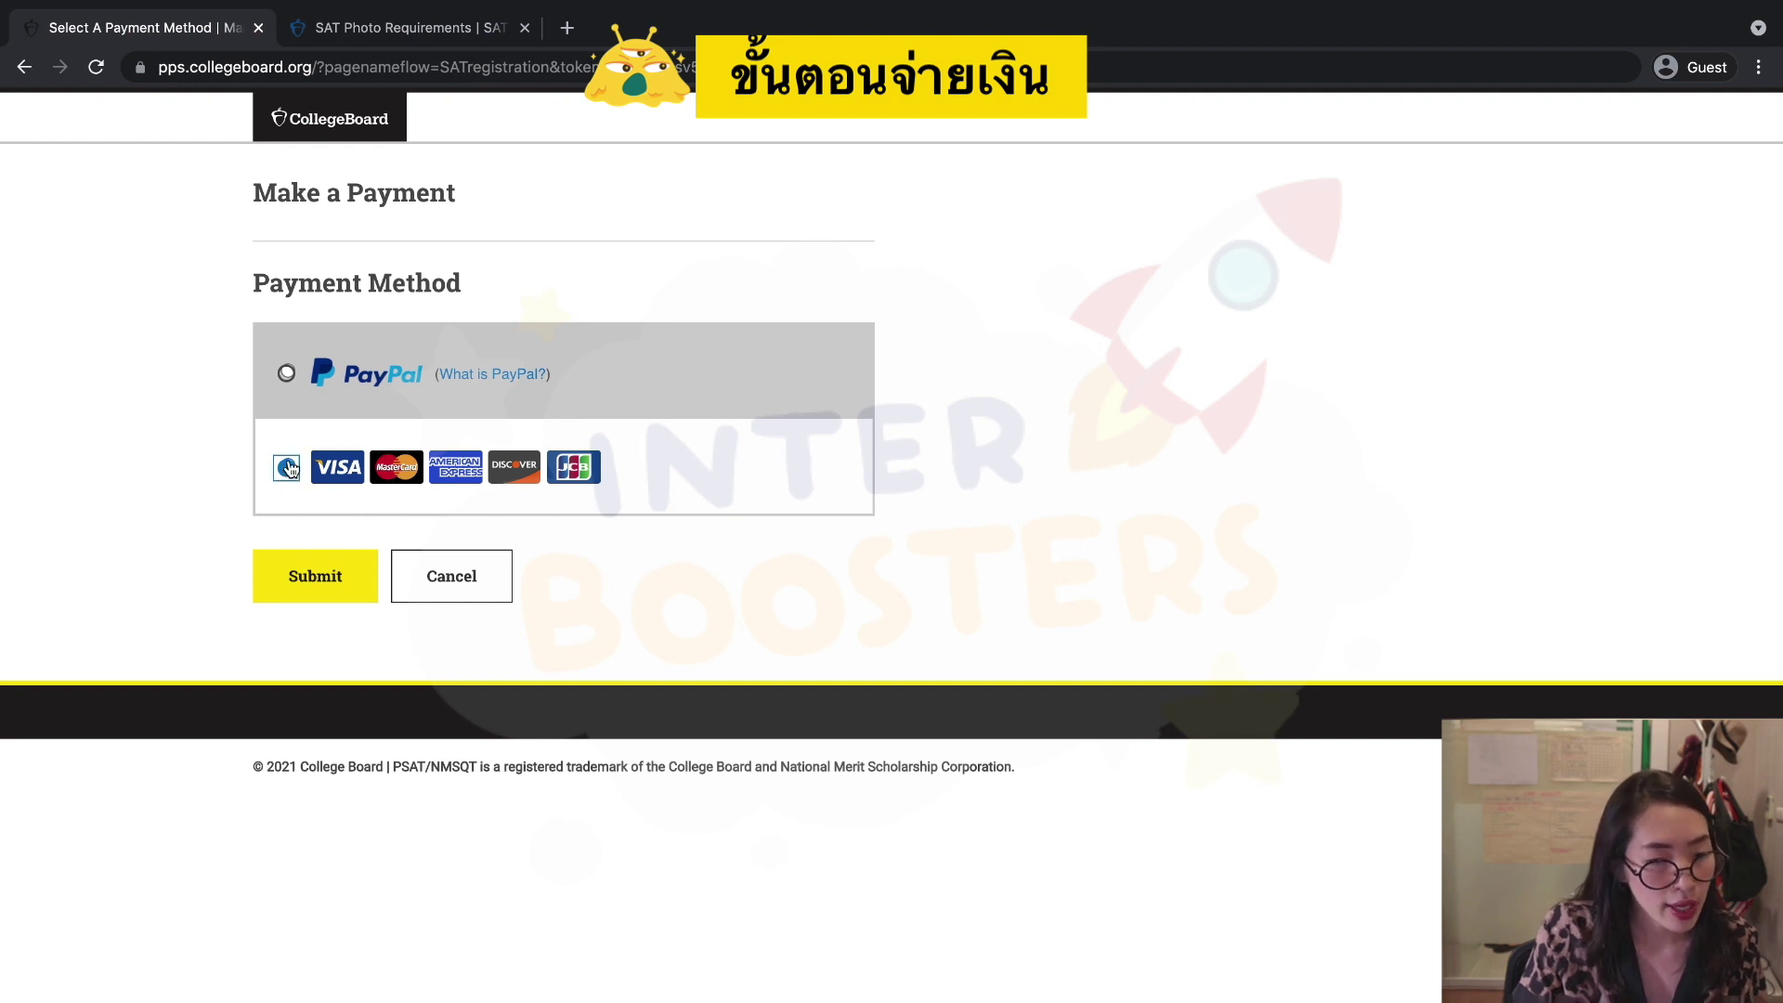
Submit credit card as the payment method and review the prefilled billing address.
{"action": "left_click", "coordinate": [316, 581]}
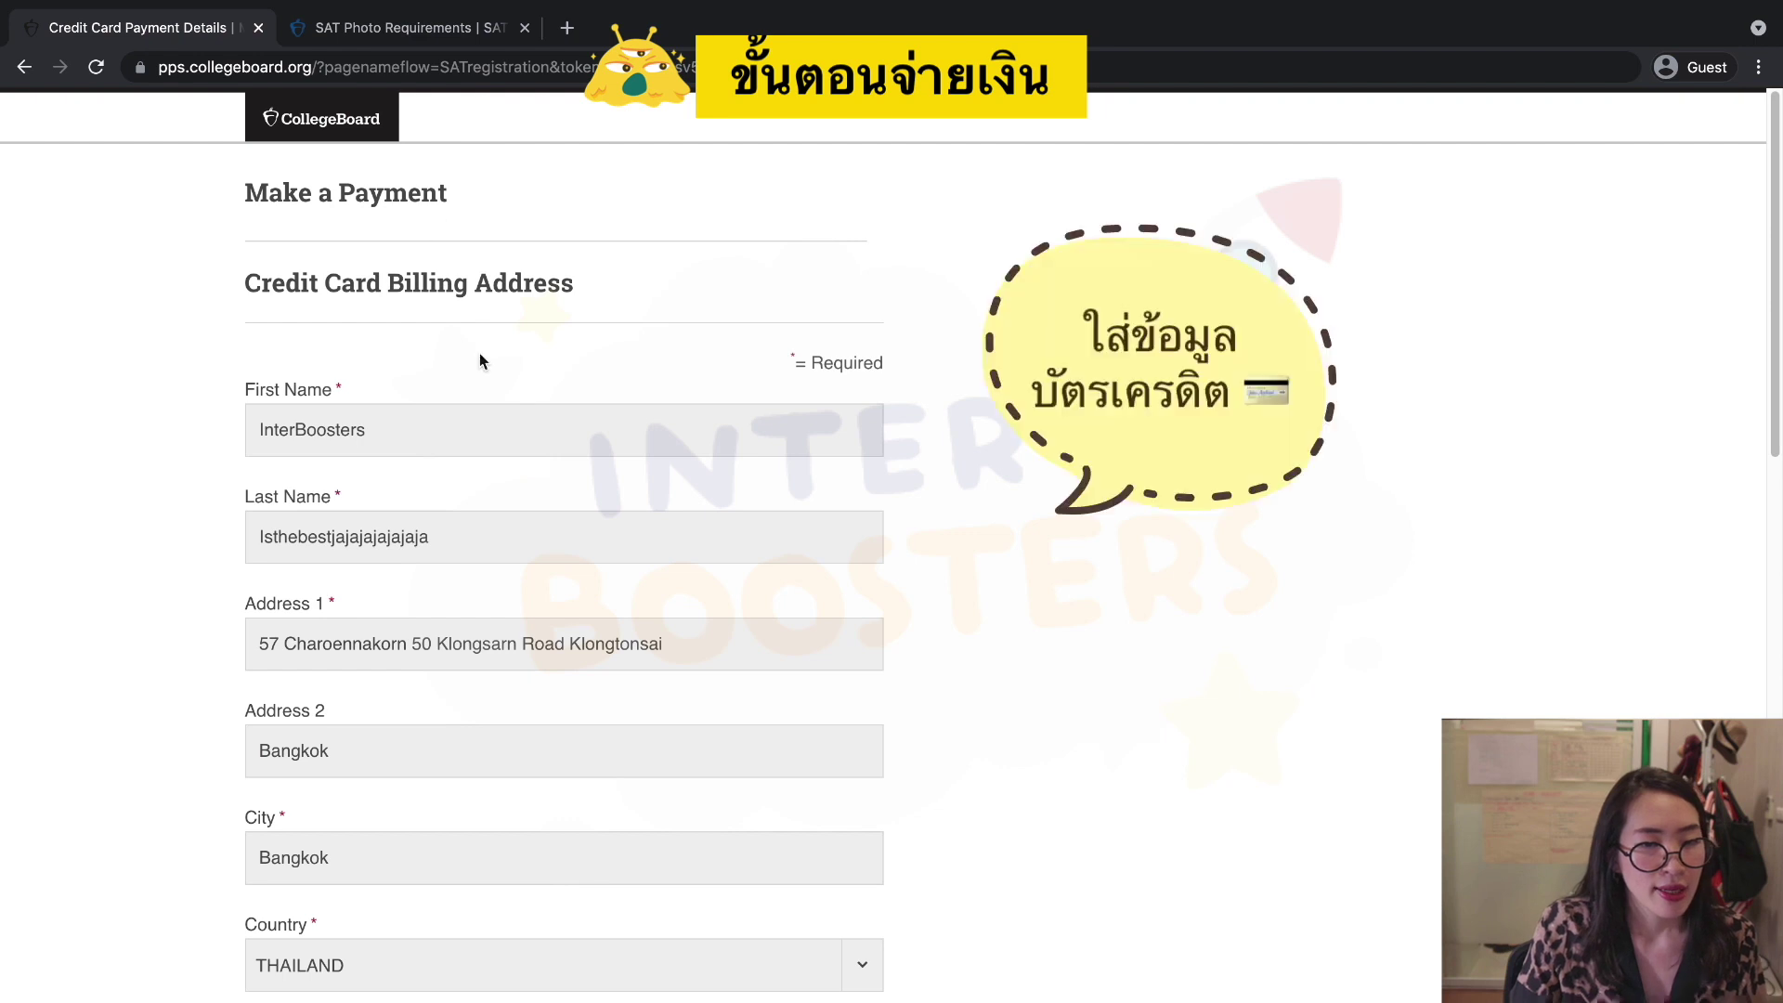
{"action": "scroll", "coordinate": [553, 462], "scroll_direction": "down", "scroll_amount": 4}
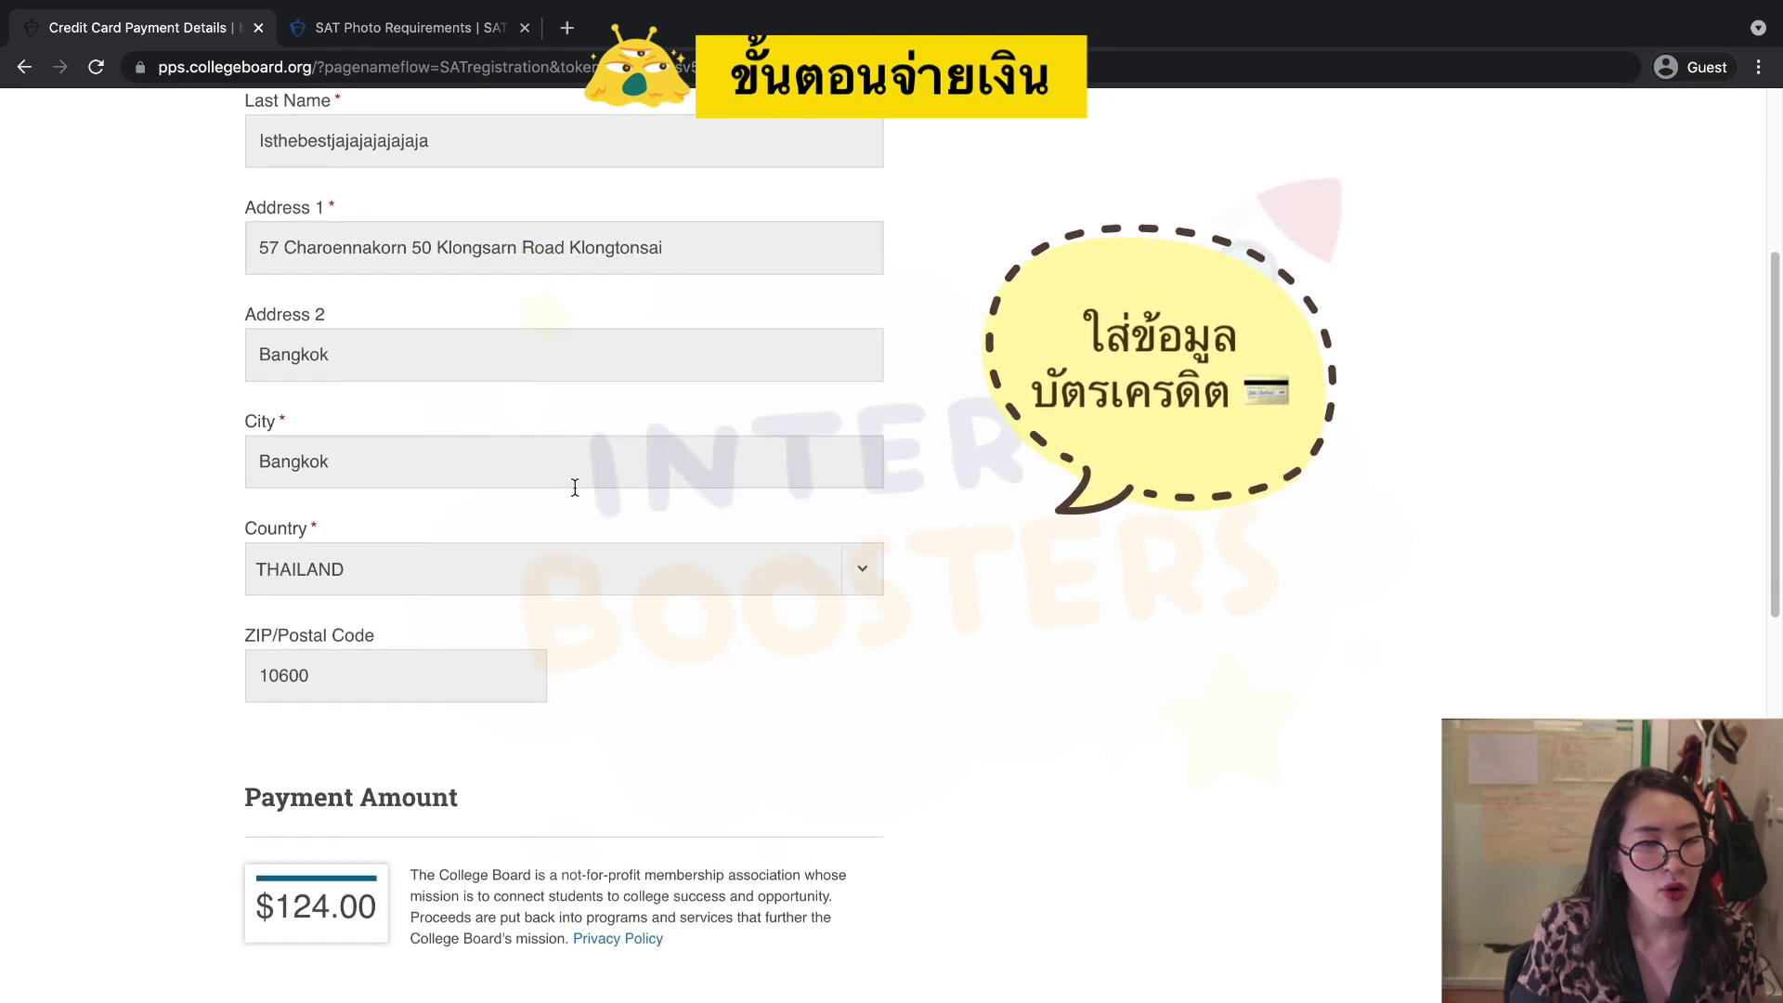
{"action": "scroll", "coordinate": [575, 488], "scroll_direction": "up", "scroll_amount": 4}
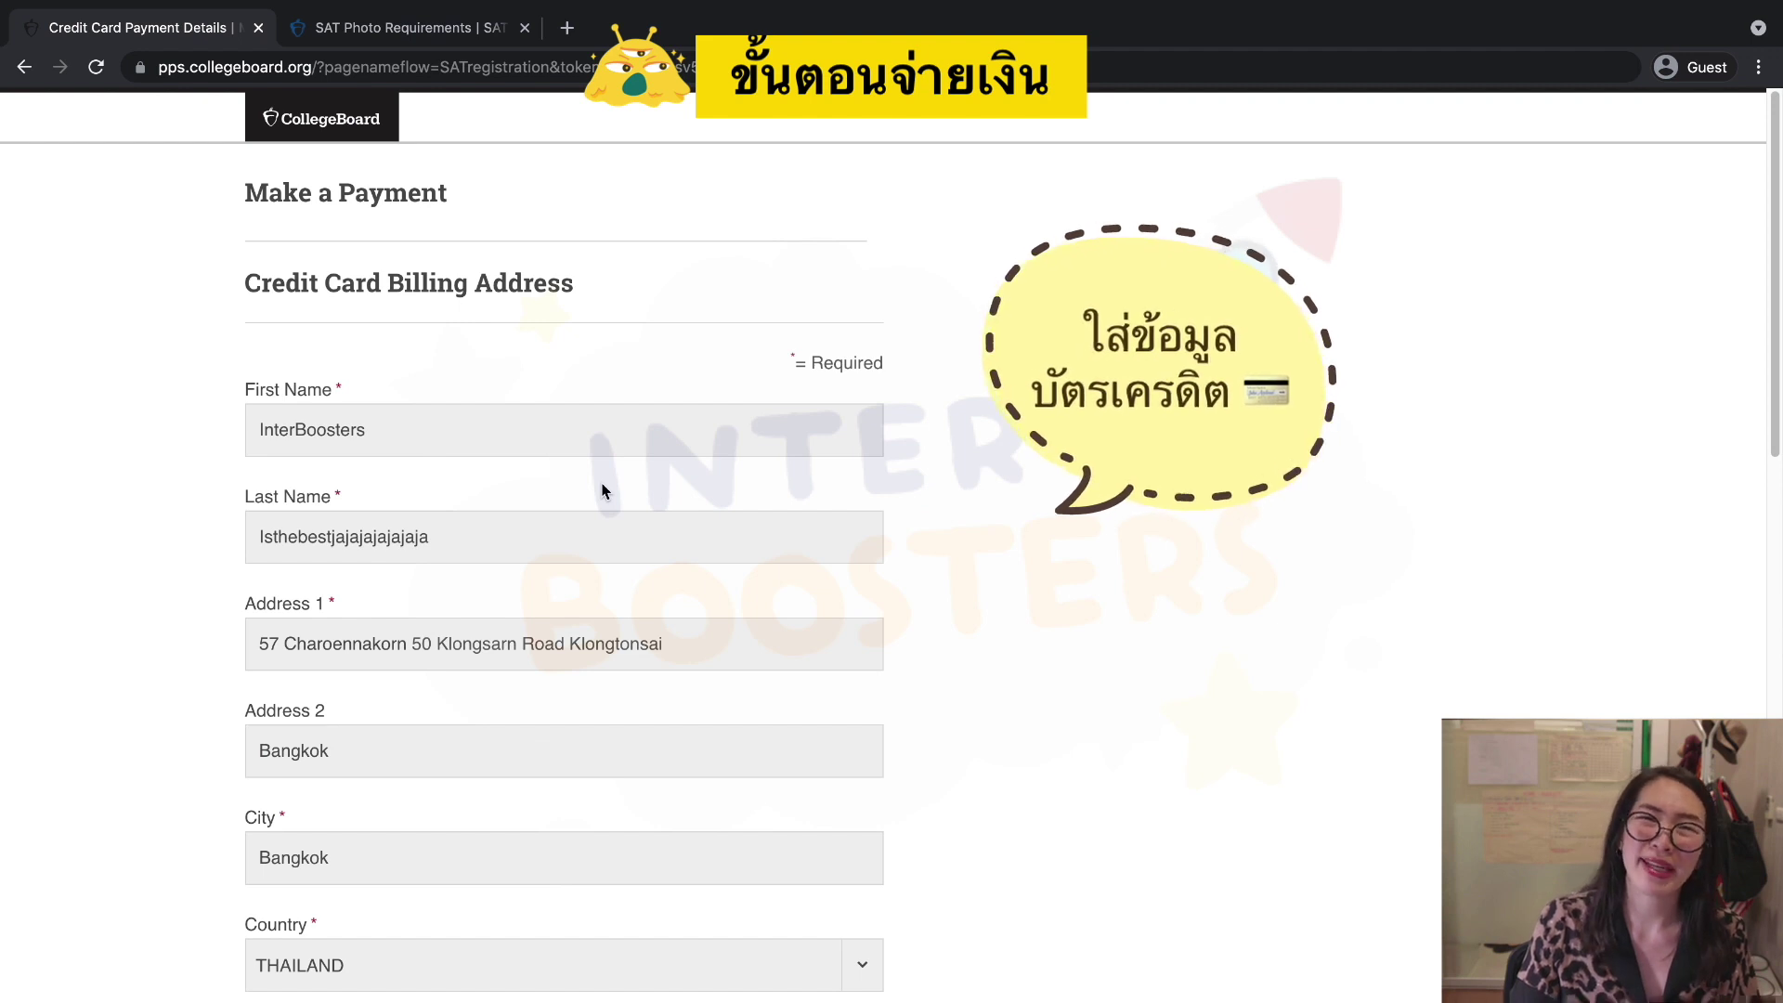
{"action": "scroll", "coordinate": [613, 491], "scroll_direction": "down", "scroll_amount": 2}
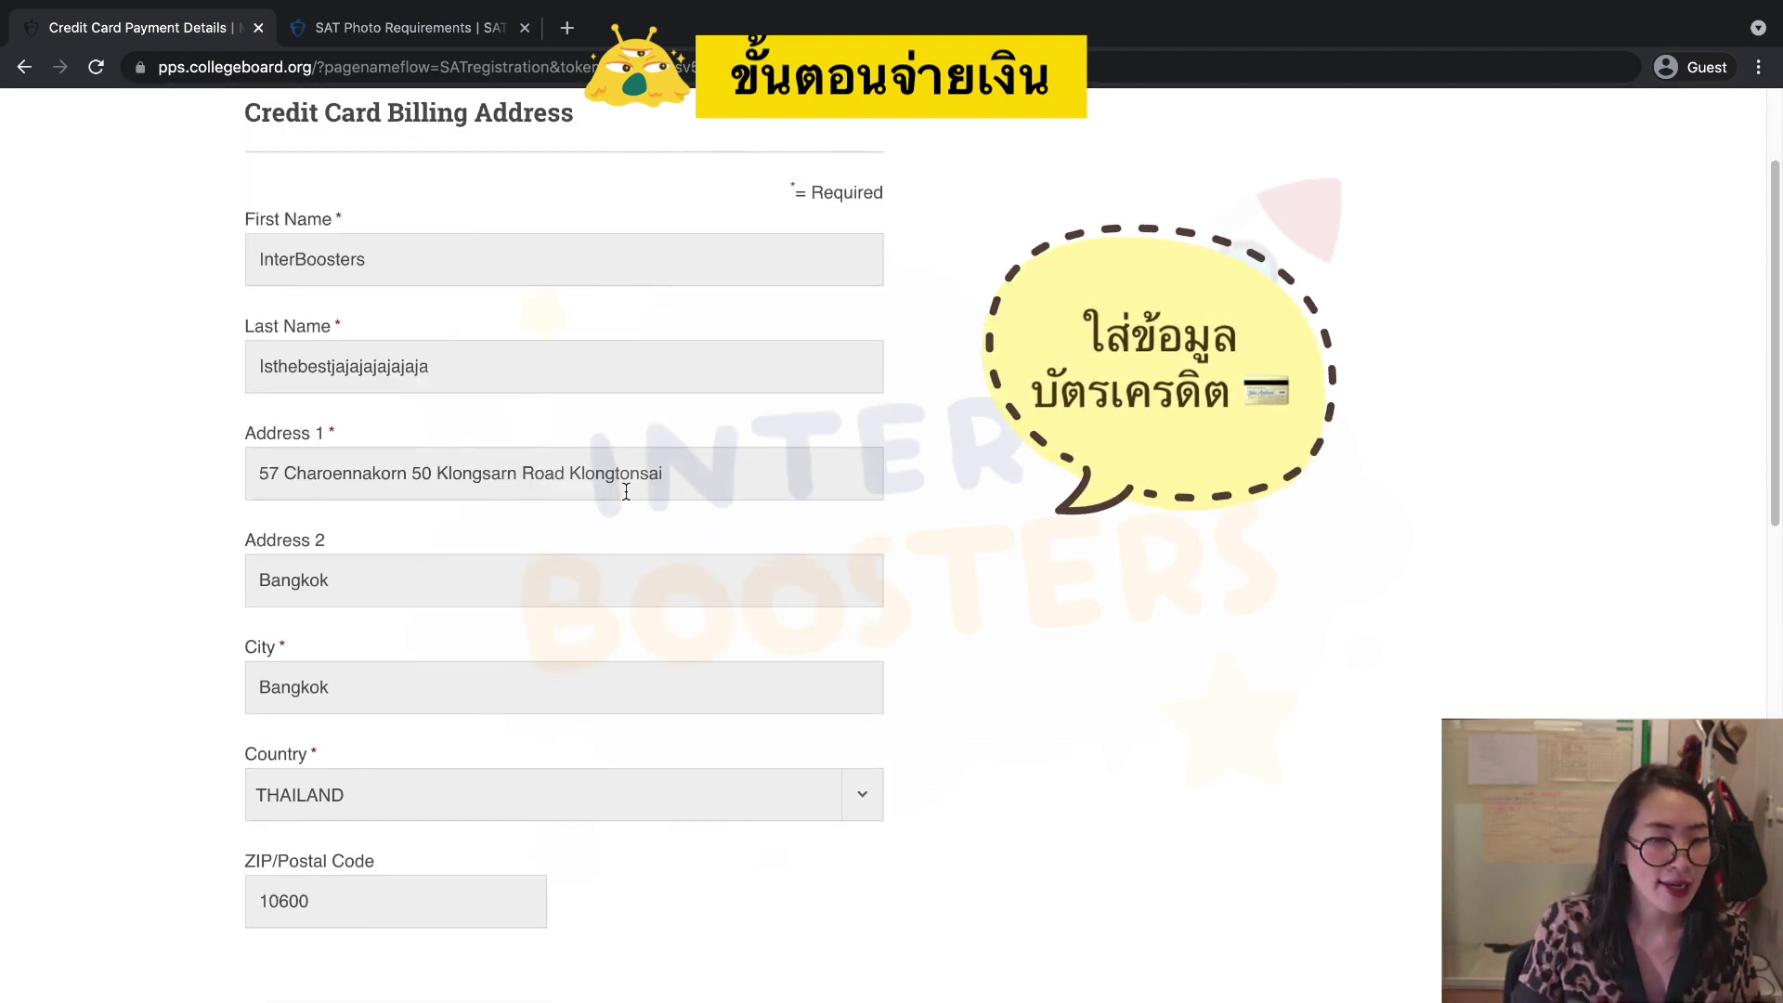
{"action": "scroll", "coordinate": [390, 369], "scroll_direction": "down", "scroll_amount": 1}
{"action": "scroll", "coordinate": [388, 441], "scroll_direction": "down", "scroll_amount": 8}
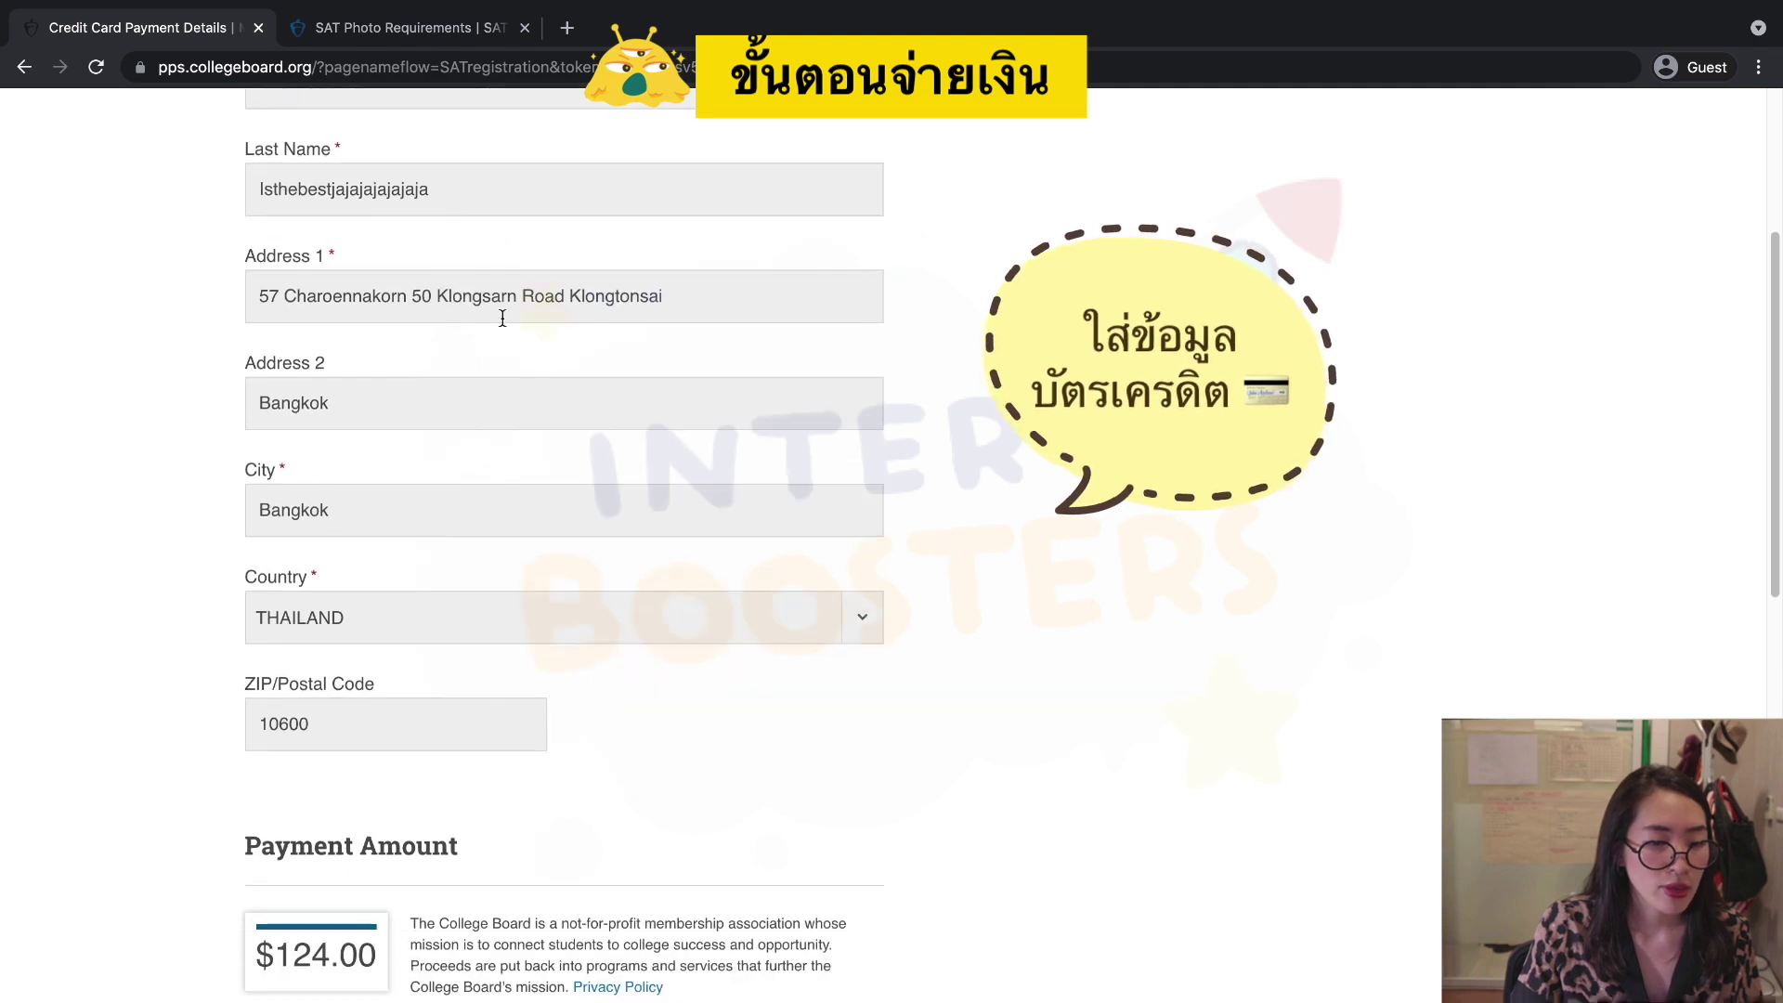
{"action": "scroll", "coordinate": [457, 627], "scroll_direction": "down", "scroll_amount": 1}
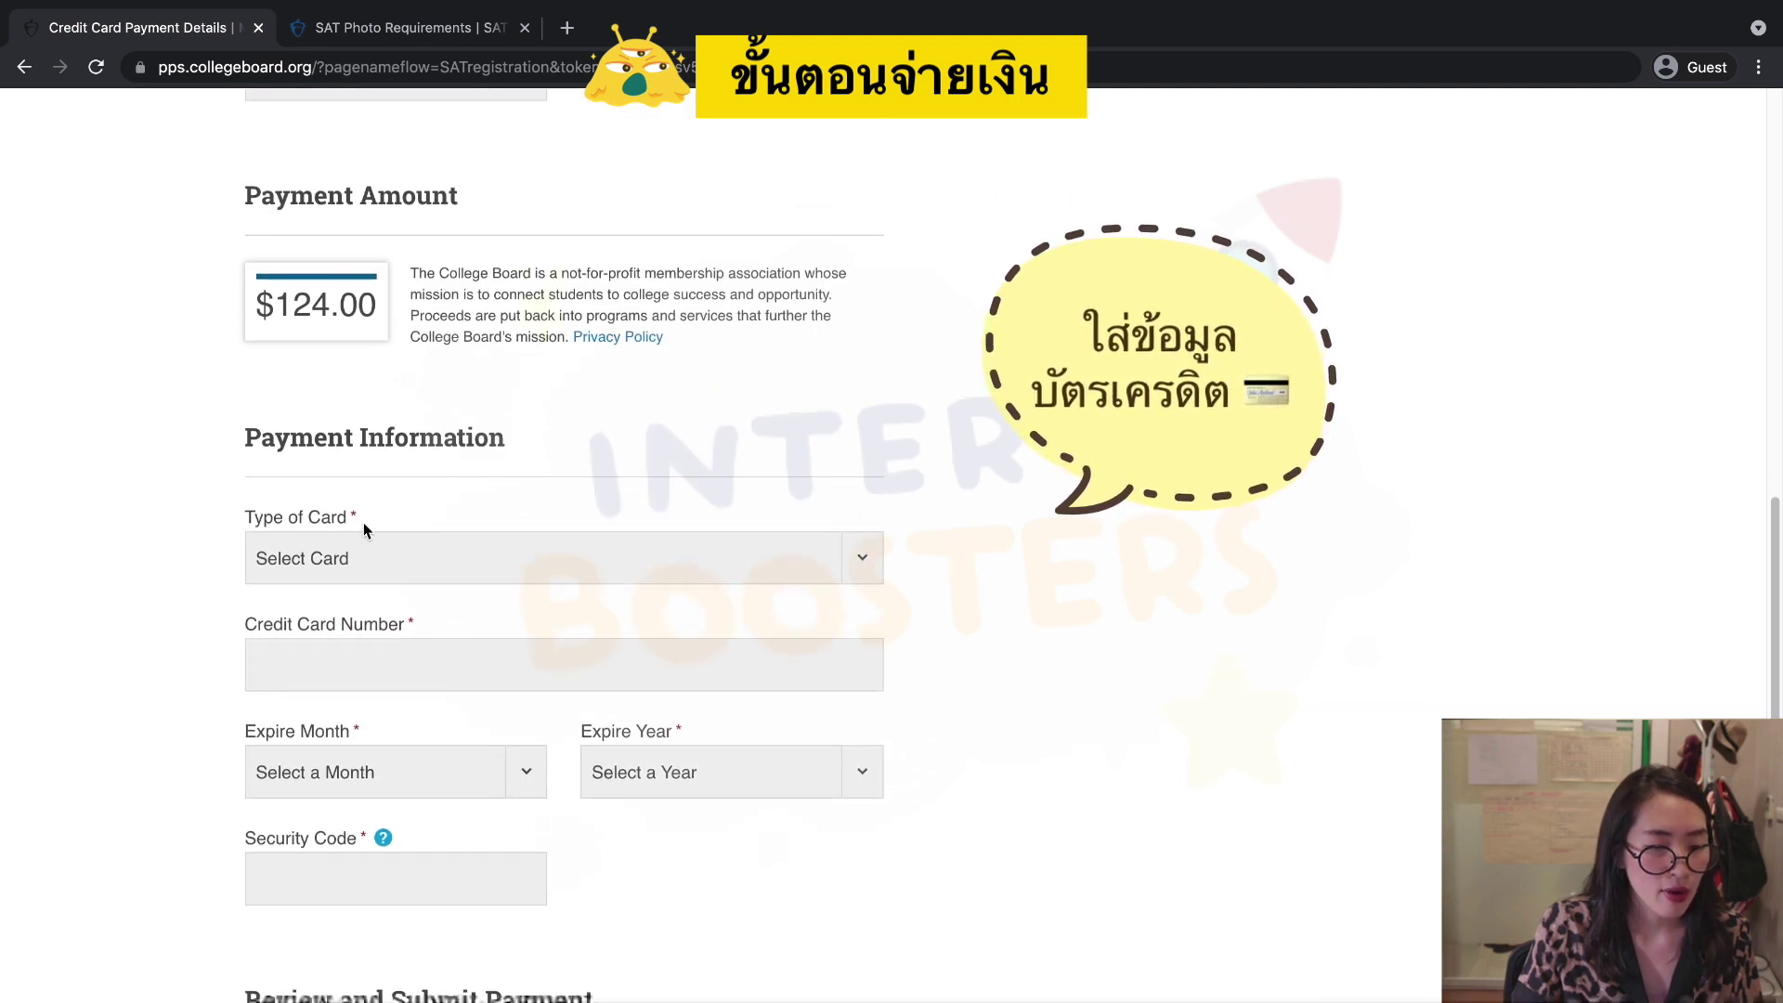
Set Type of Card to Visa and place the cursor in the card number field.
{"action": "left_click", "coordinate": [399, 564]}
{"action": "left_click", "coordinate": [421, 615]}
{"action": "left_click", "coordinate": [338, 677]}
{"action": "scroll", "coordinate": [637, 673], "scroll_direction": "down", "scroll_amount": 3}
{"action": "scroll", "coordinate": [630, 681], "scroll_direction": "down", "scroll_amount": 2}
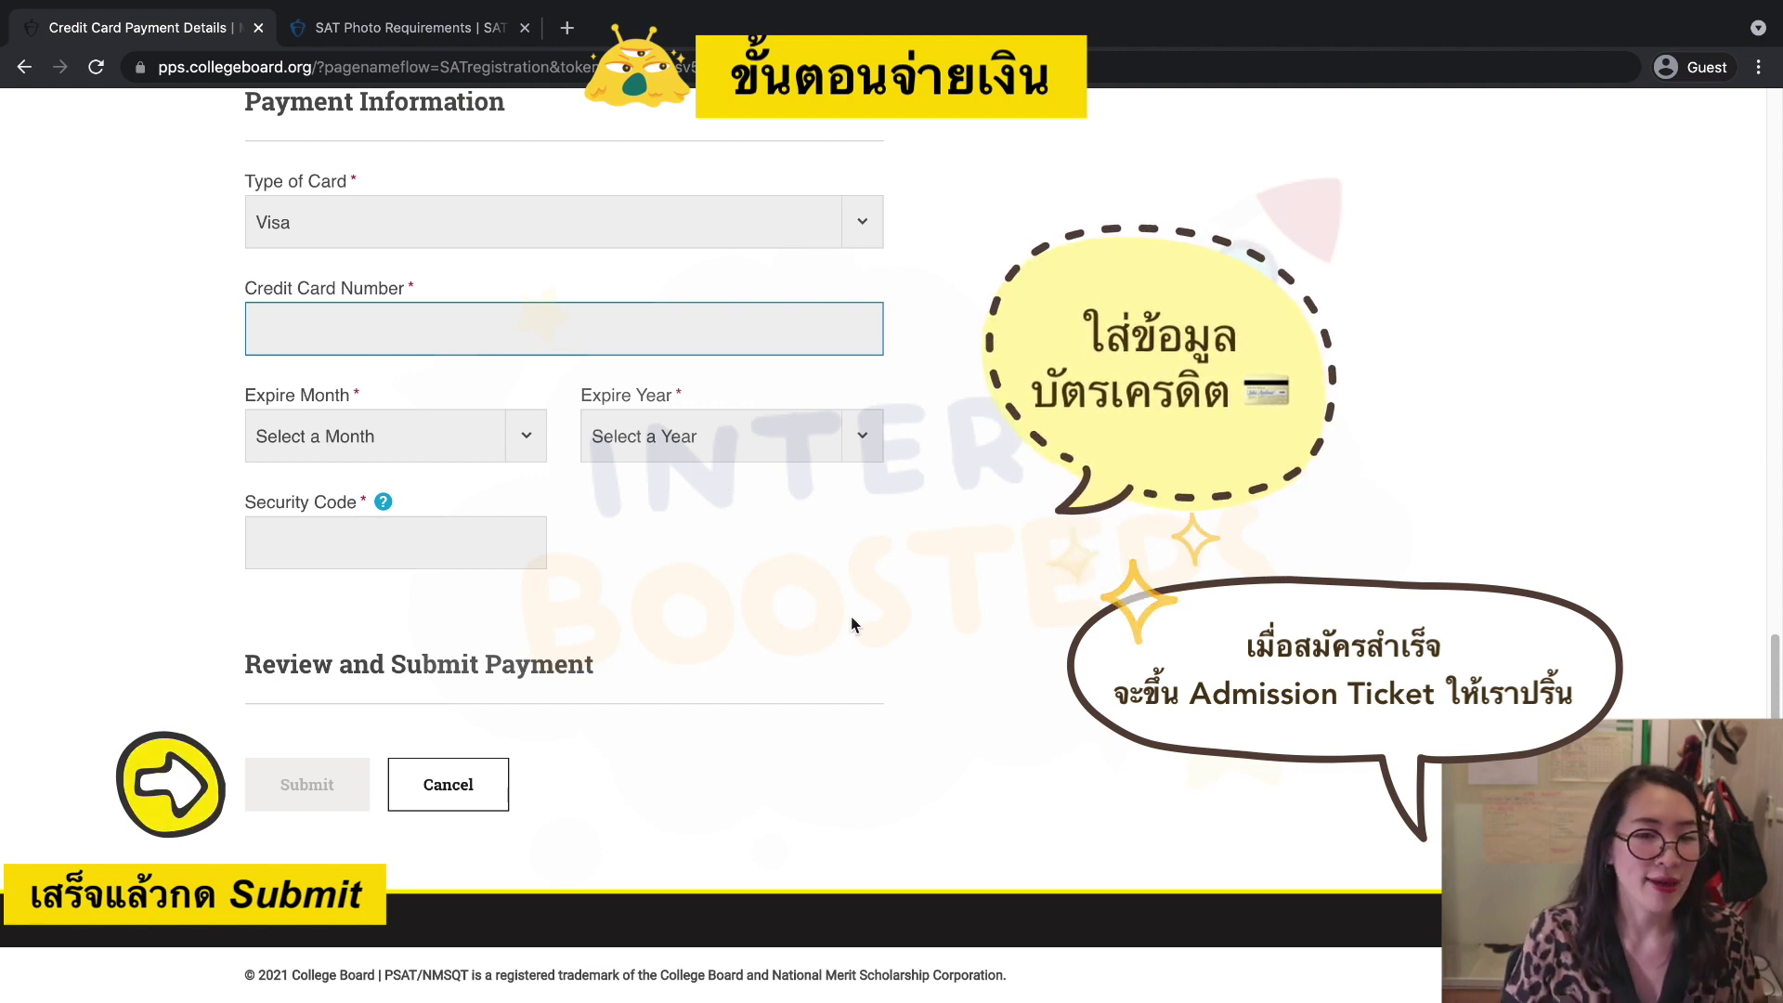
{"action": "scroll", "coordinate": [871, 607], "scroll_direction": "up", "scroll_amount": 10}
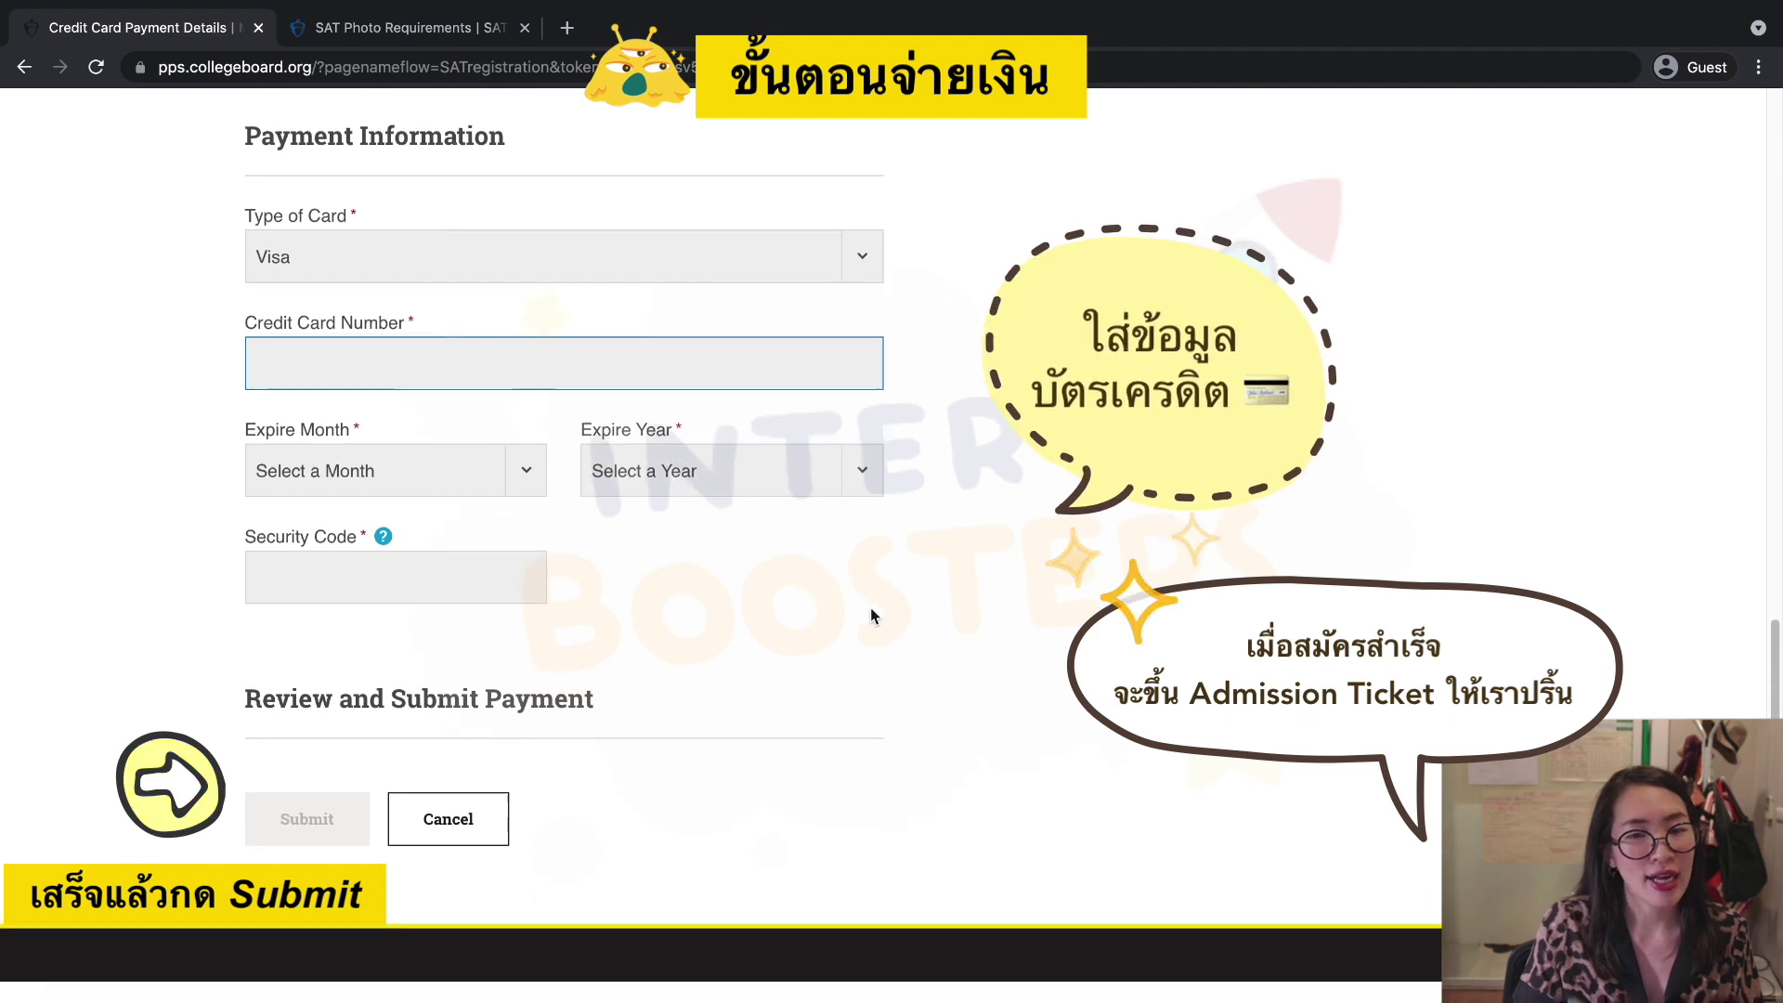
{"action": "scroll", "coordinate": [884, 611], "scroll_direction": "up", "scroll_amount": 2}
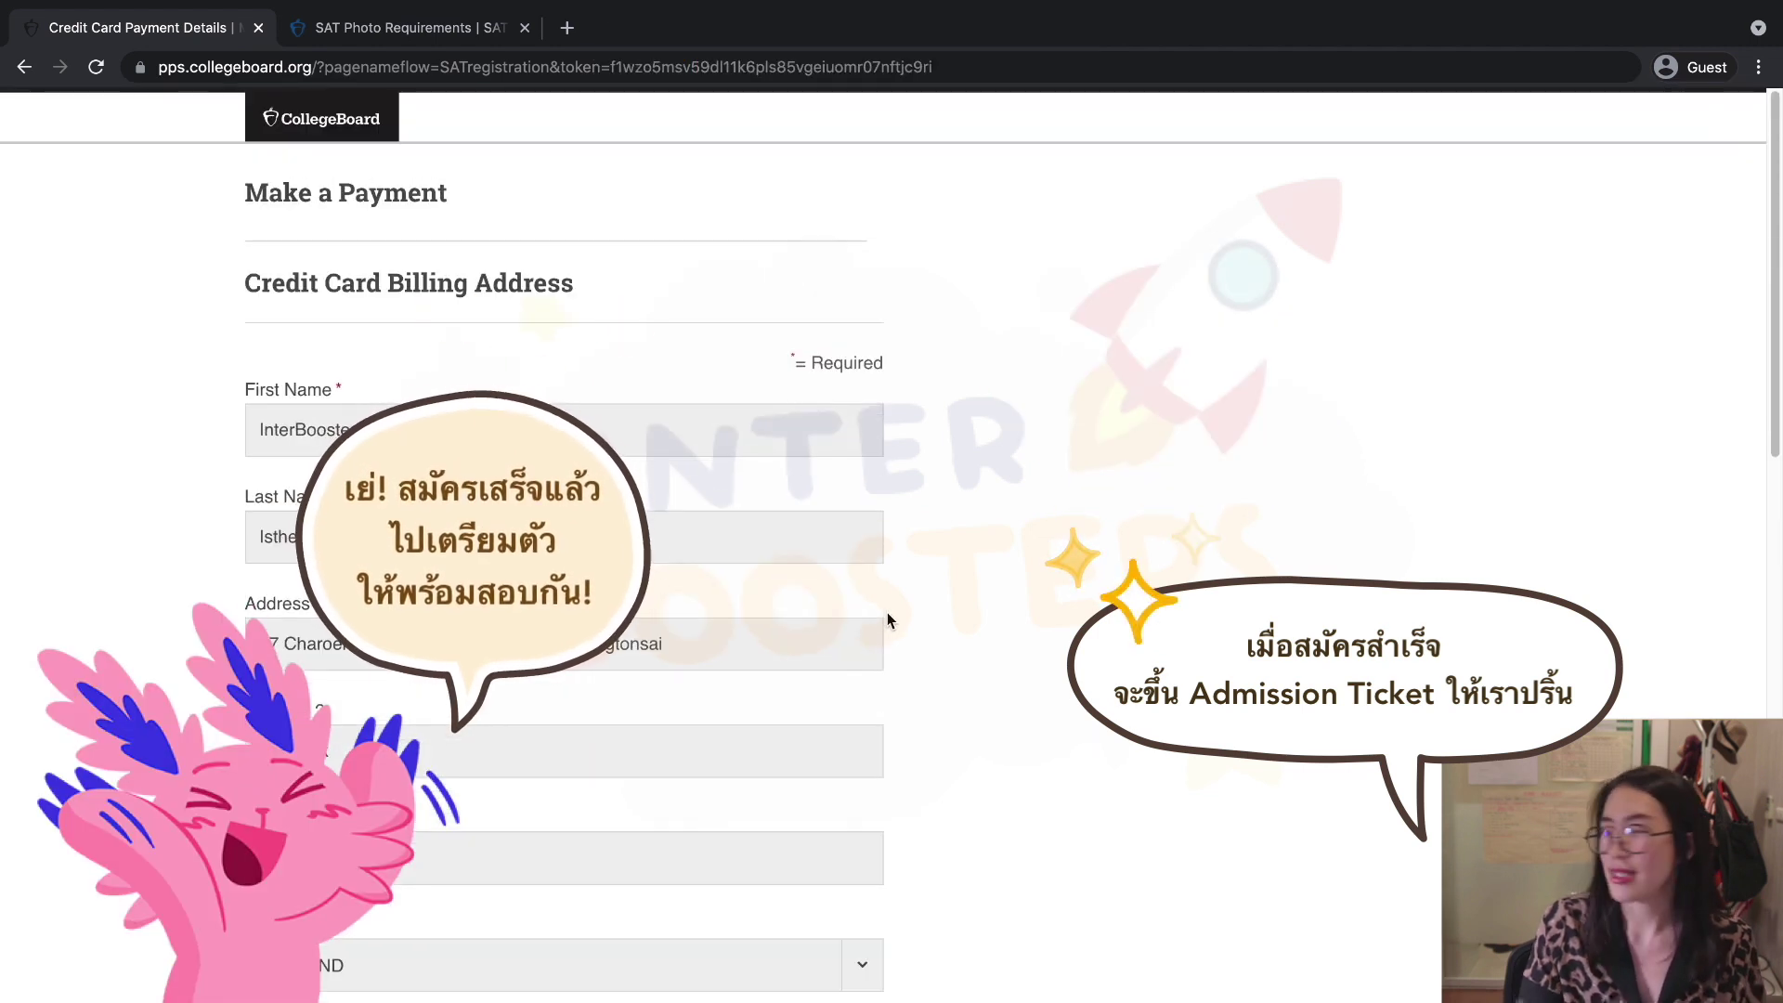